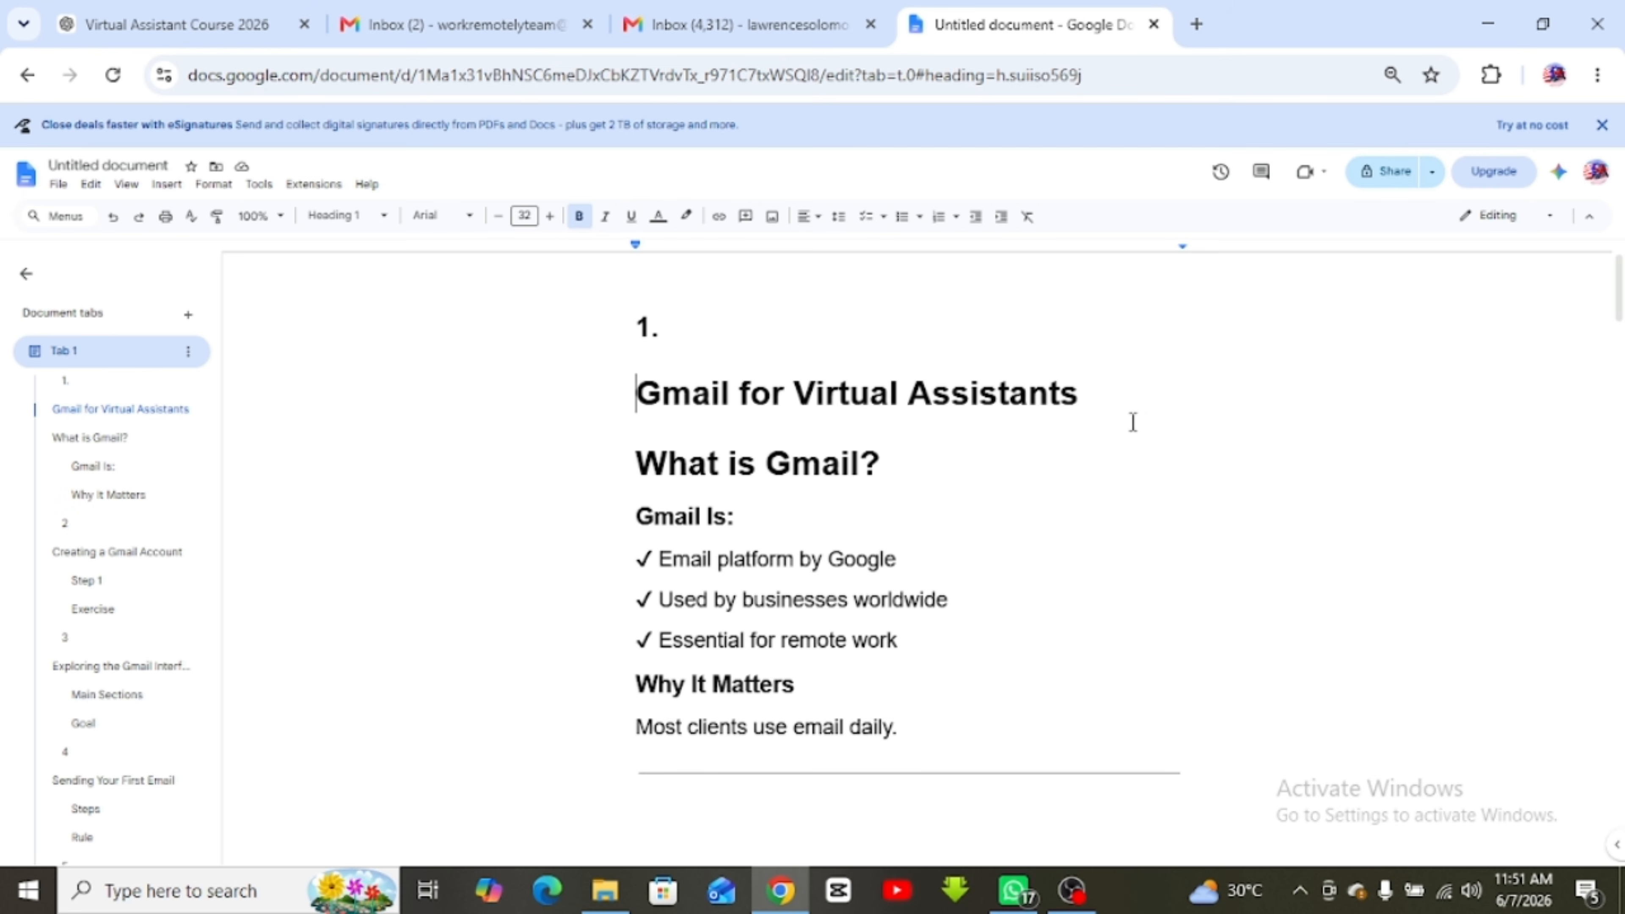
# Add the line 'How to manage clients email inbox professionally' below the Gmail for Virtual Assistants heading
pyautogui.click(1094, 407)
pyautogui.press('Return')
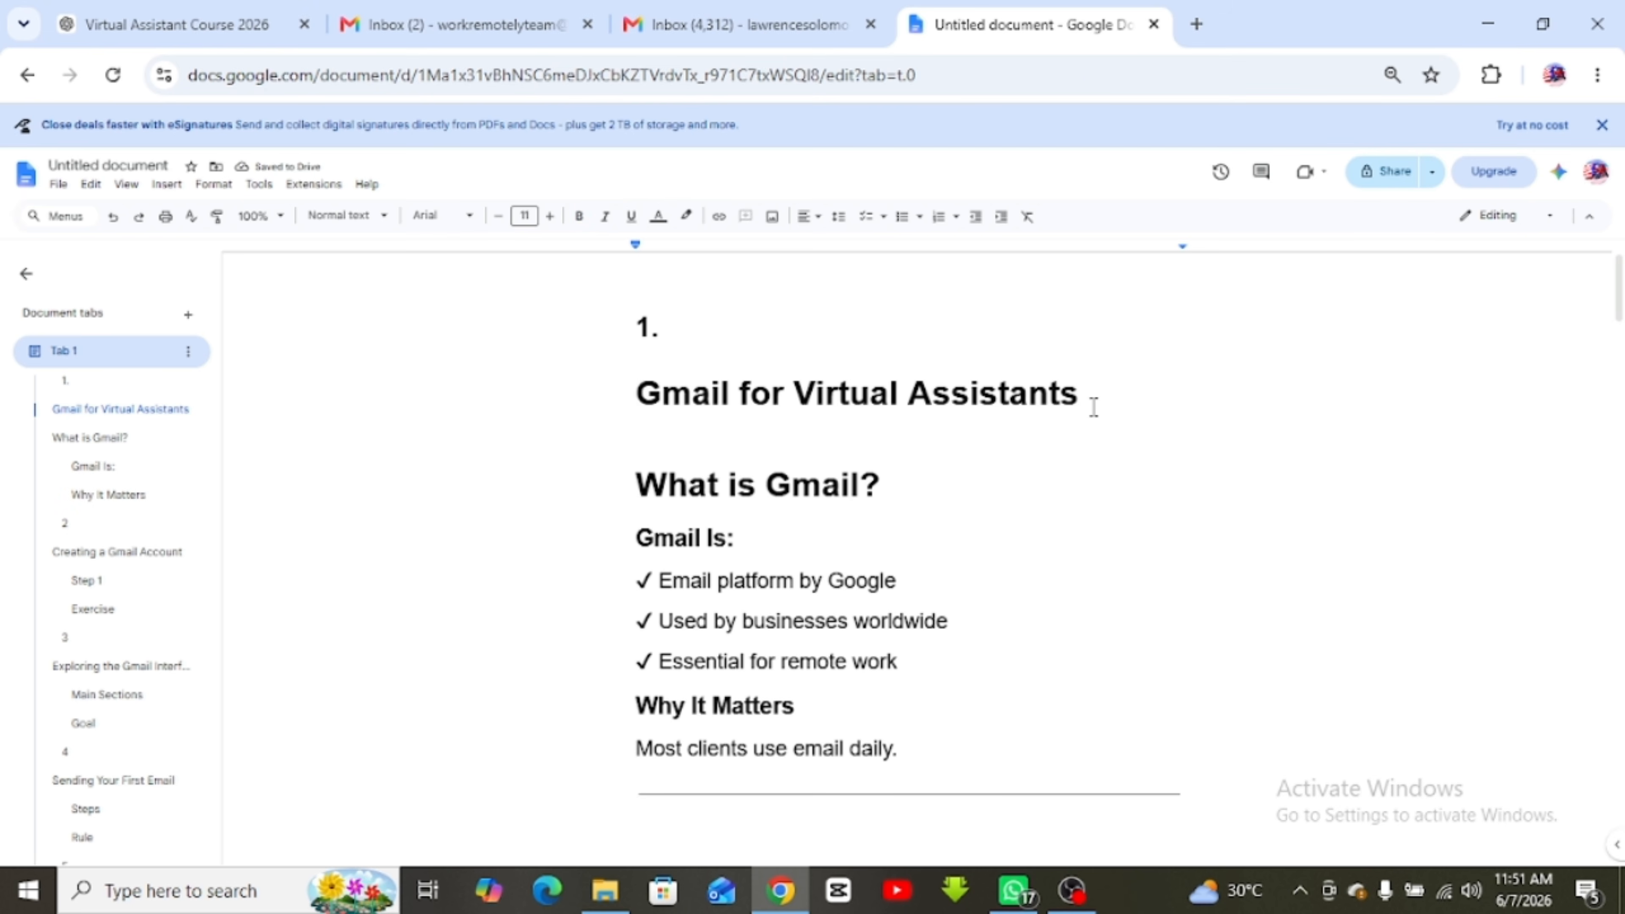
pyautogui.write('How to manage')
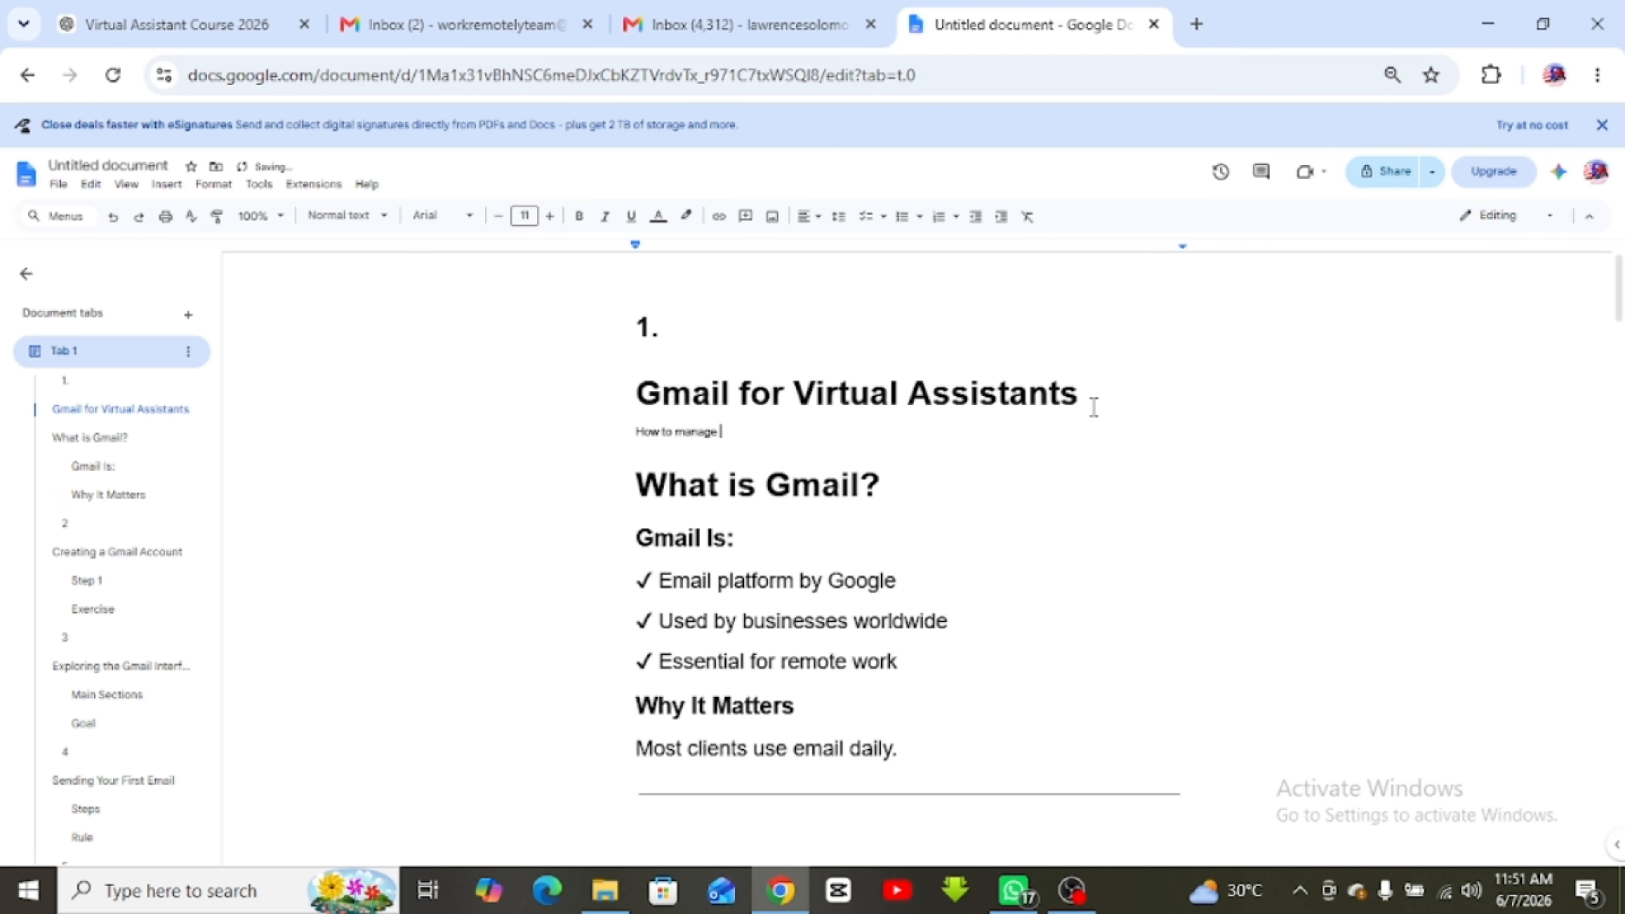
pyautogui.write('clients email inbox professionally')
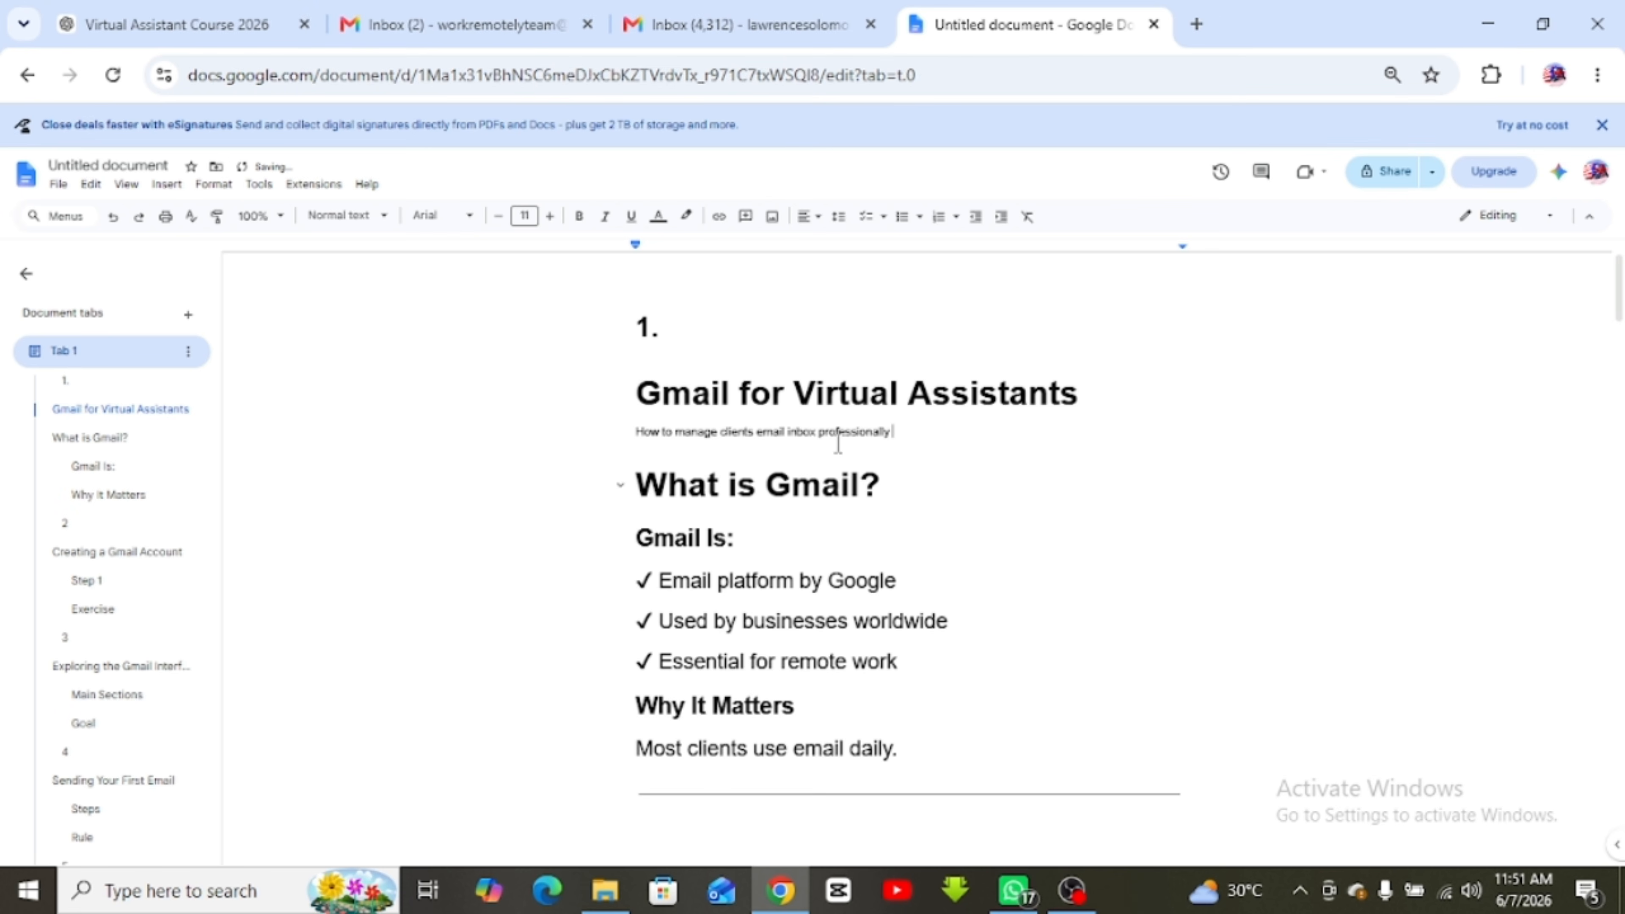
# Enlarge the new subtitle line to font size 17
pyautogui.doubleClick(838, 433)
pyautogui.click(843, 436)
pyautogui.tripleClick(844, 435)
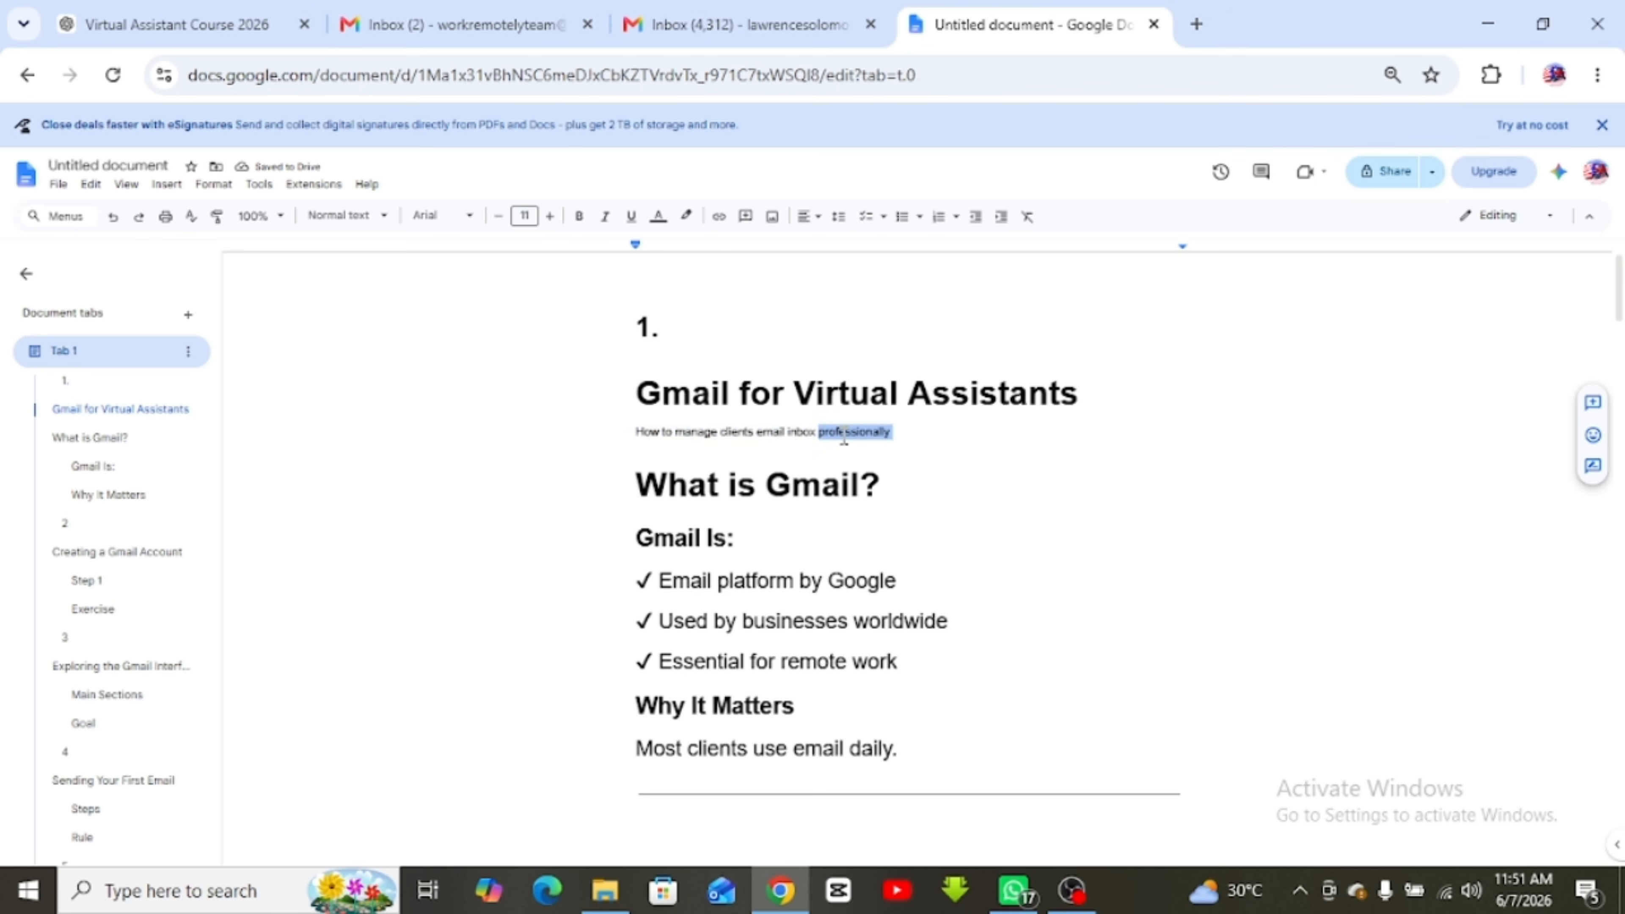
pyautogui.tripleClick(844, 436)
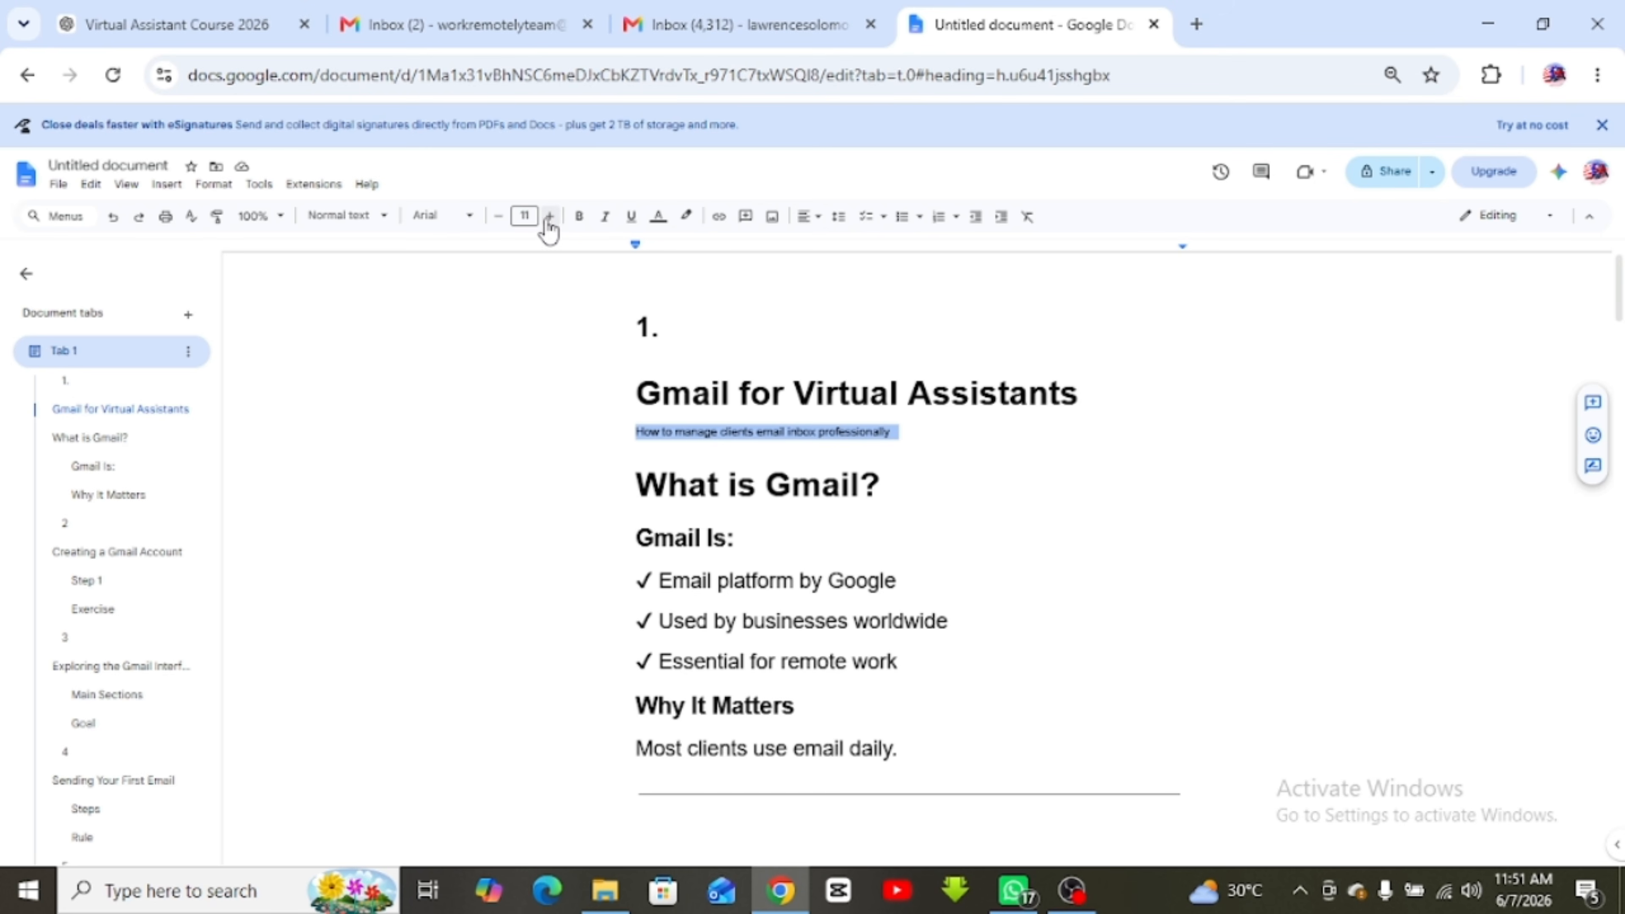
pyautogui.click(550, 217)
pyautogui.click(550, 216)
pyautogui.click(550, 216)
pyautogui.click(550, 216)
pyautogui.click(550, 216)
pyautogui.click(549, 216)
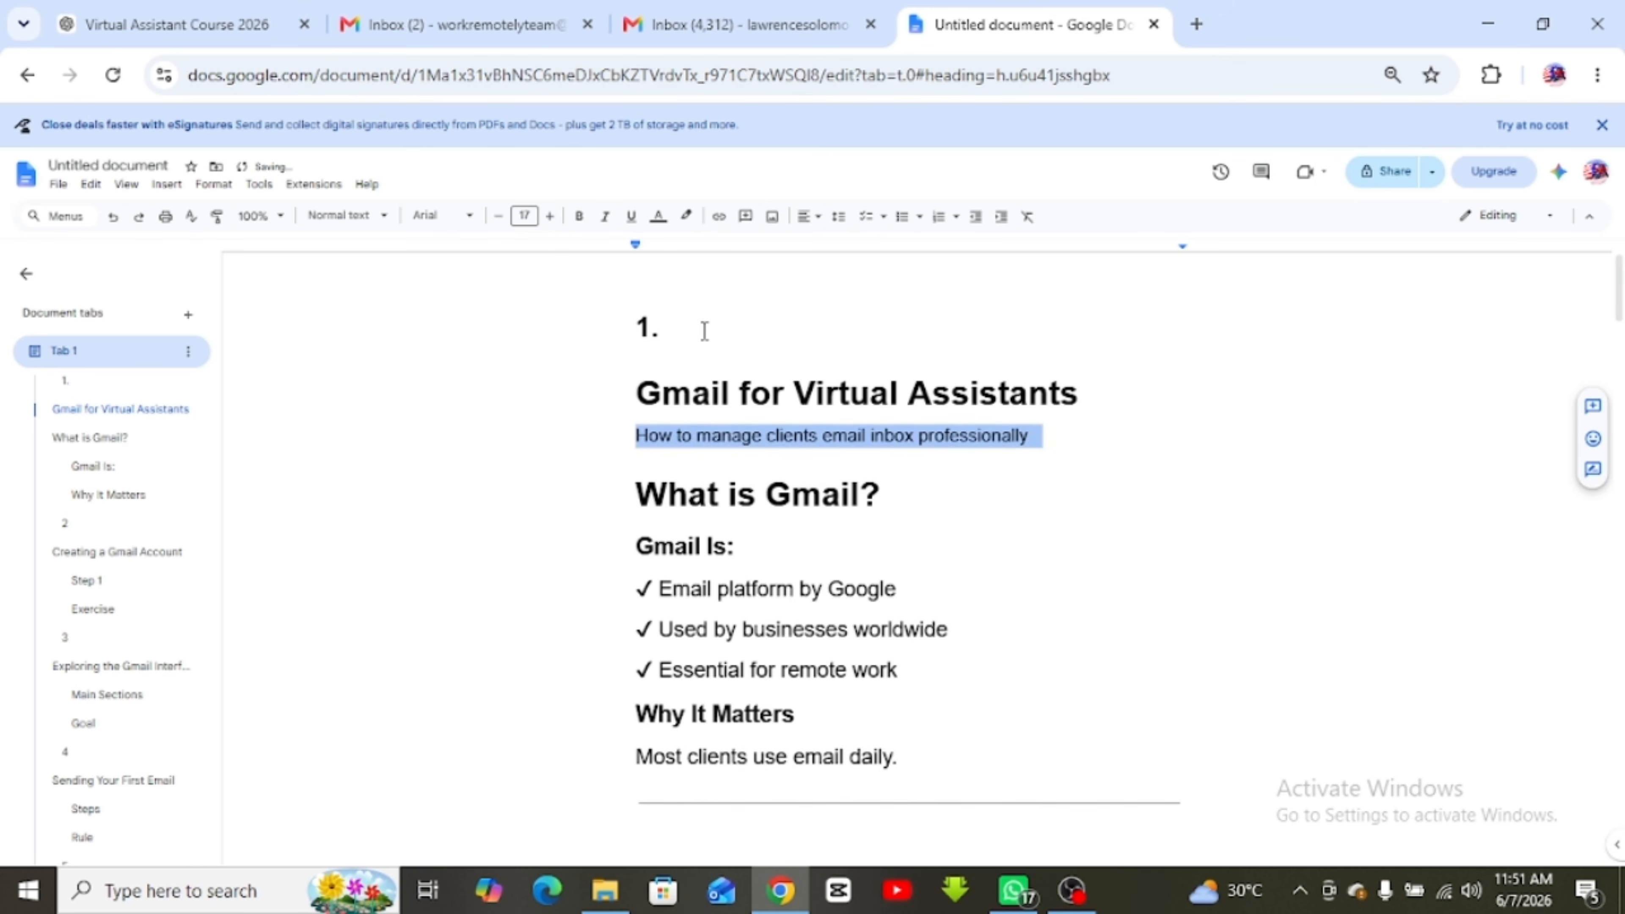
pyautogui.click(844, 493)
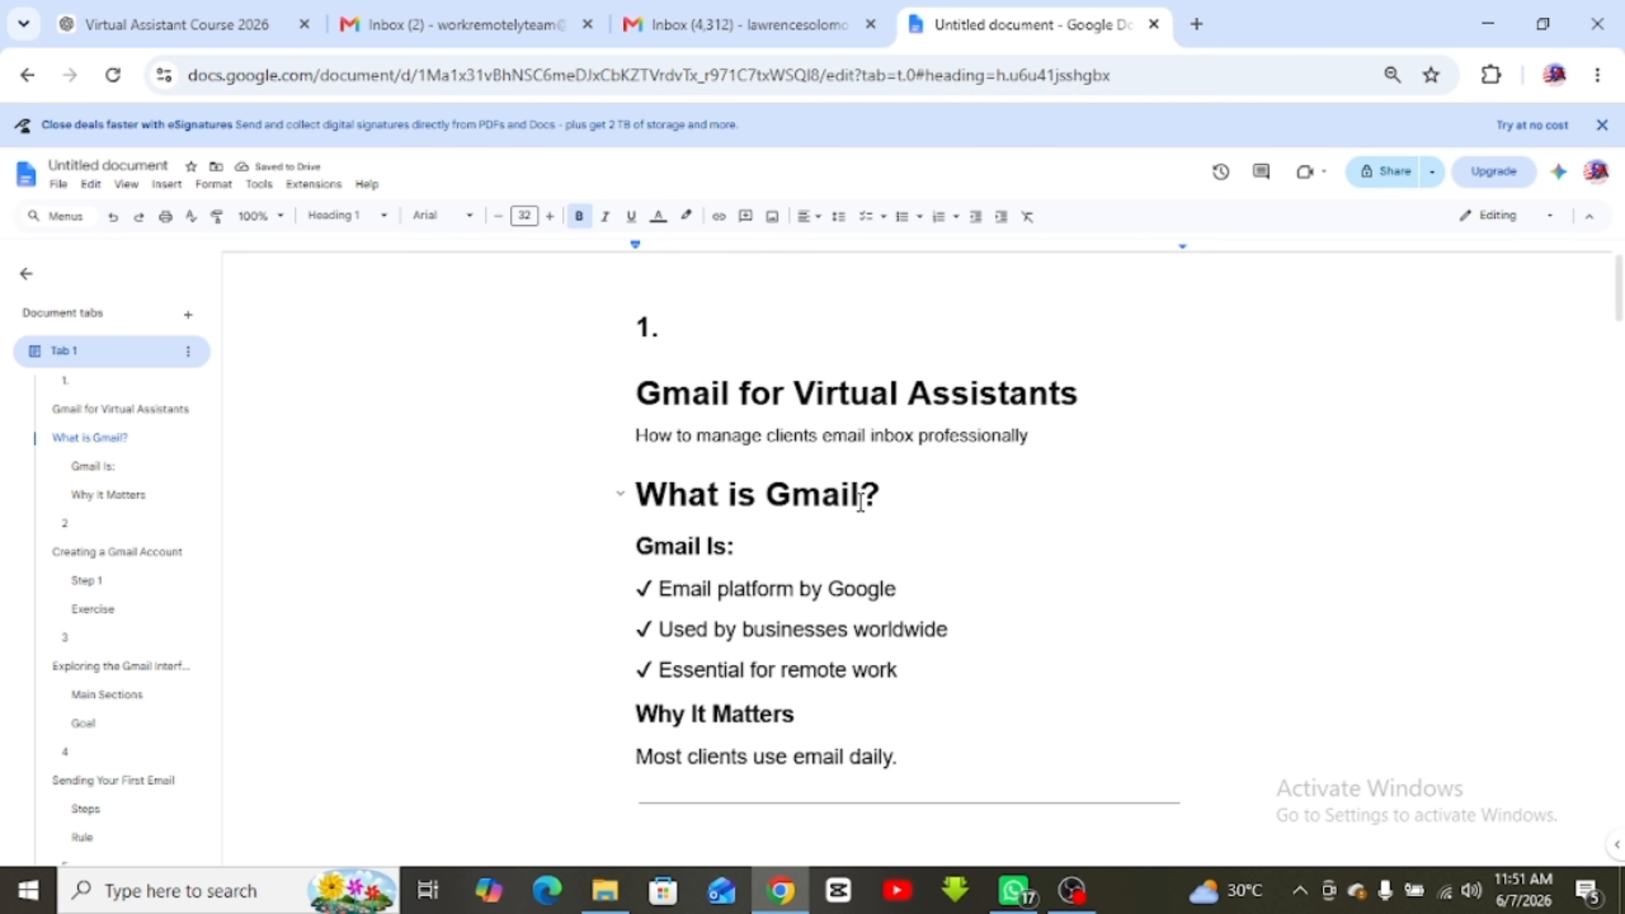
pyautogui.scroll(-2, 861, 502)
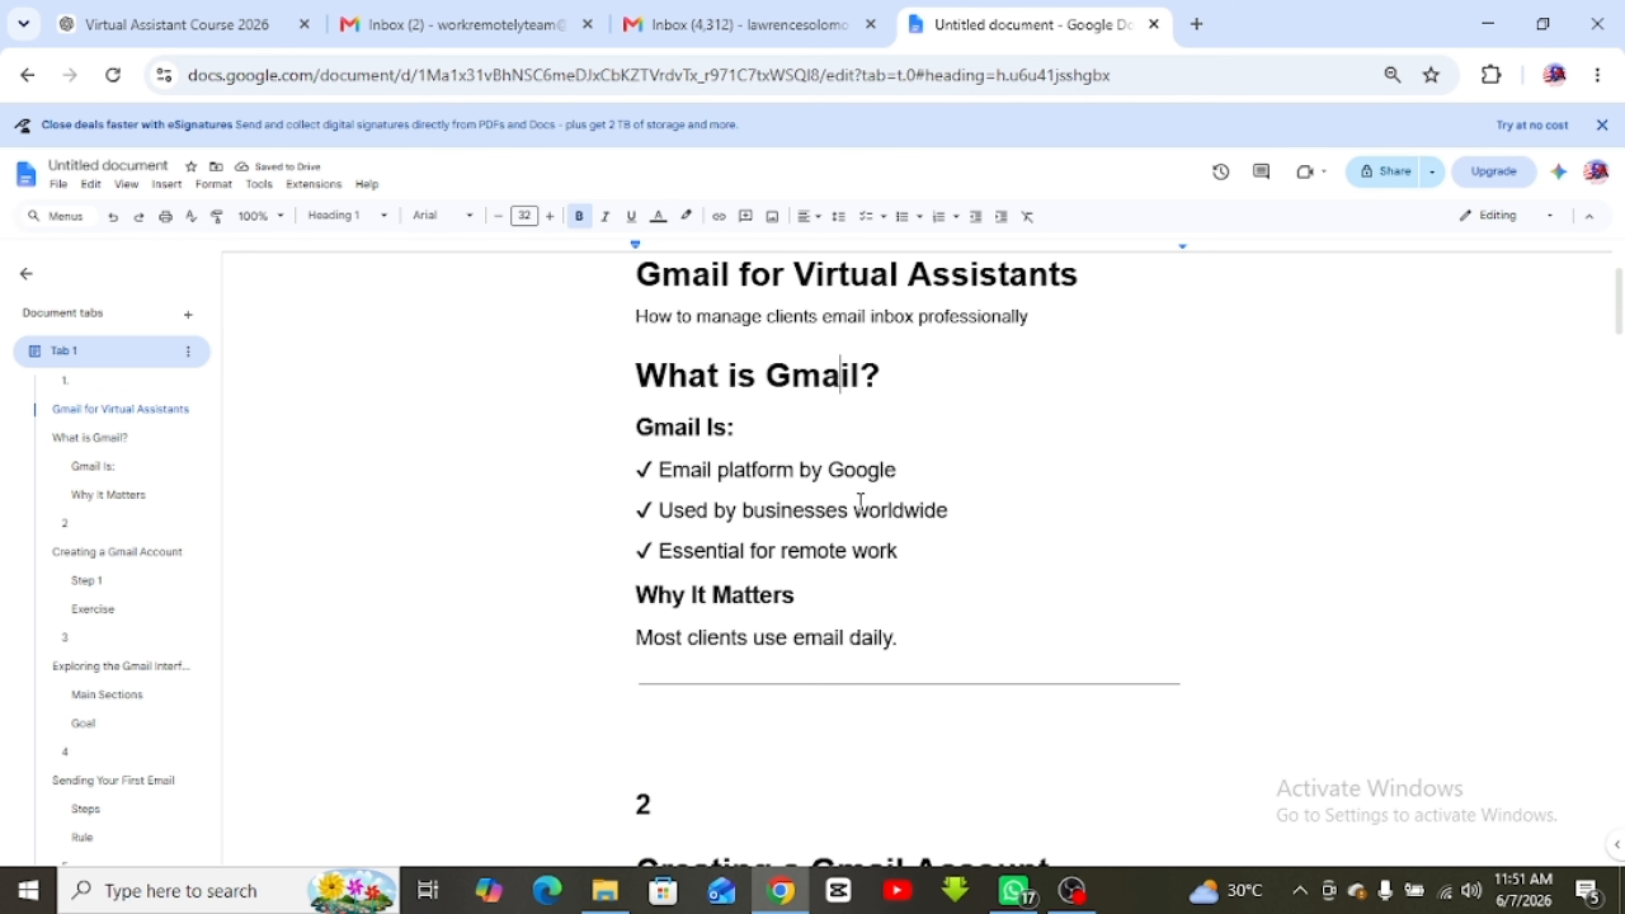
pyautogui.scroll(-8, 757, 481)
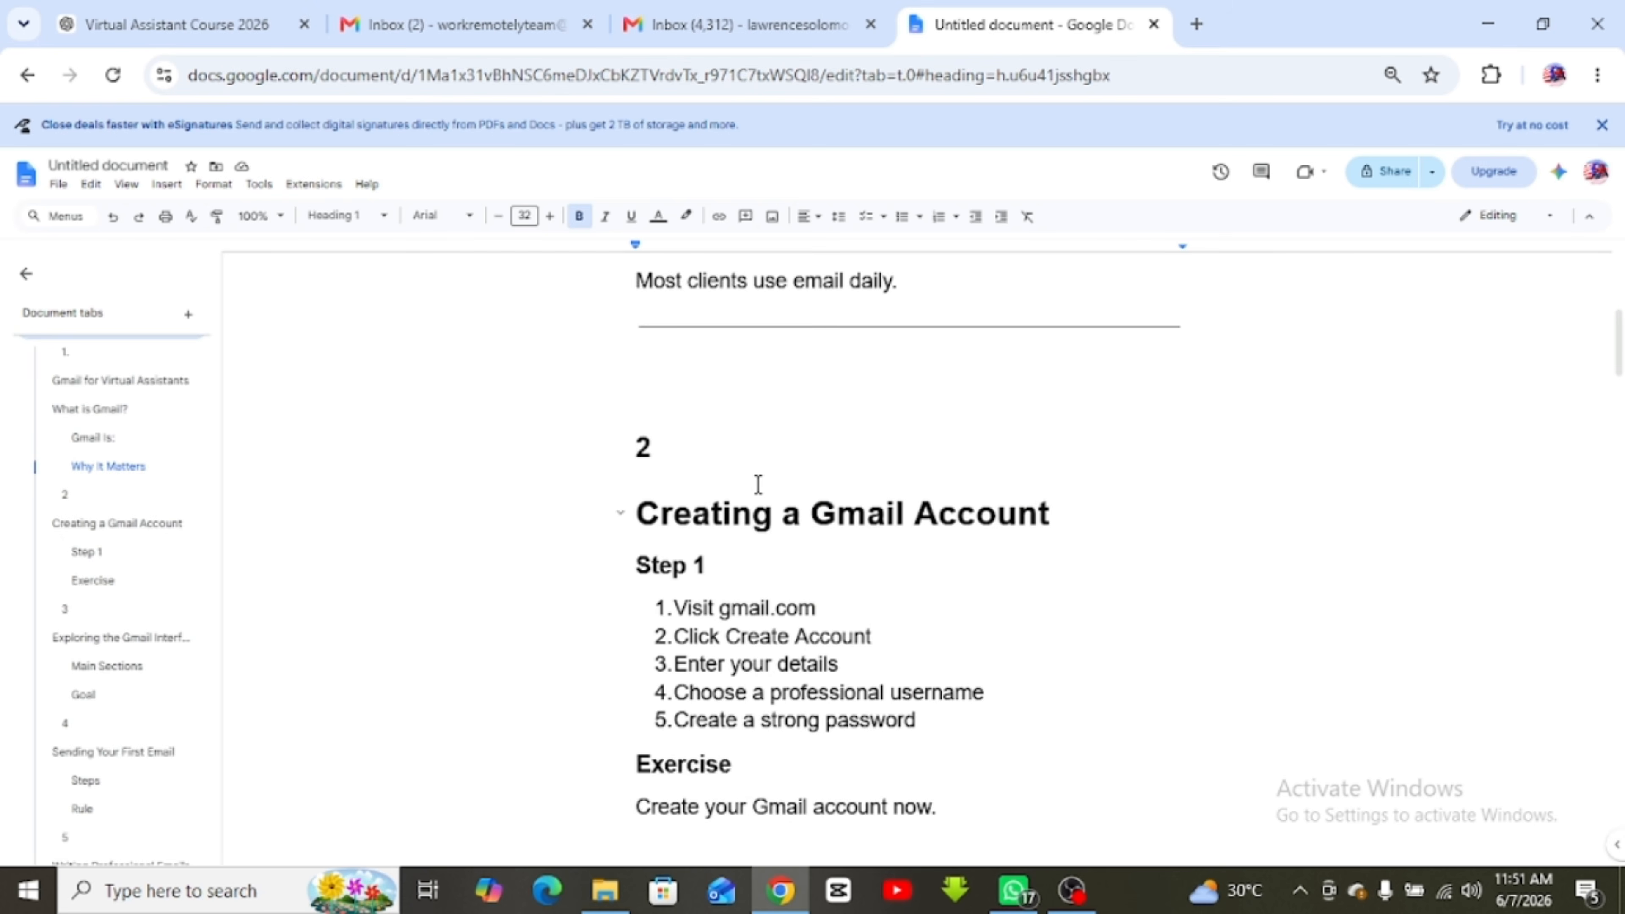
pyautogui.scroll(-6, 716, 567)
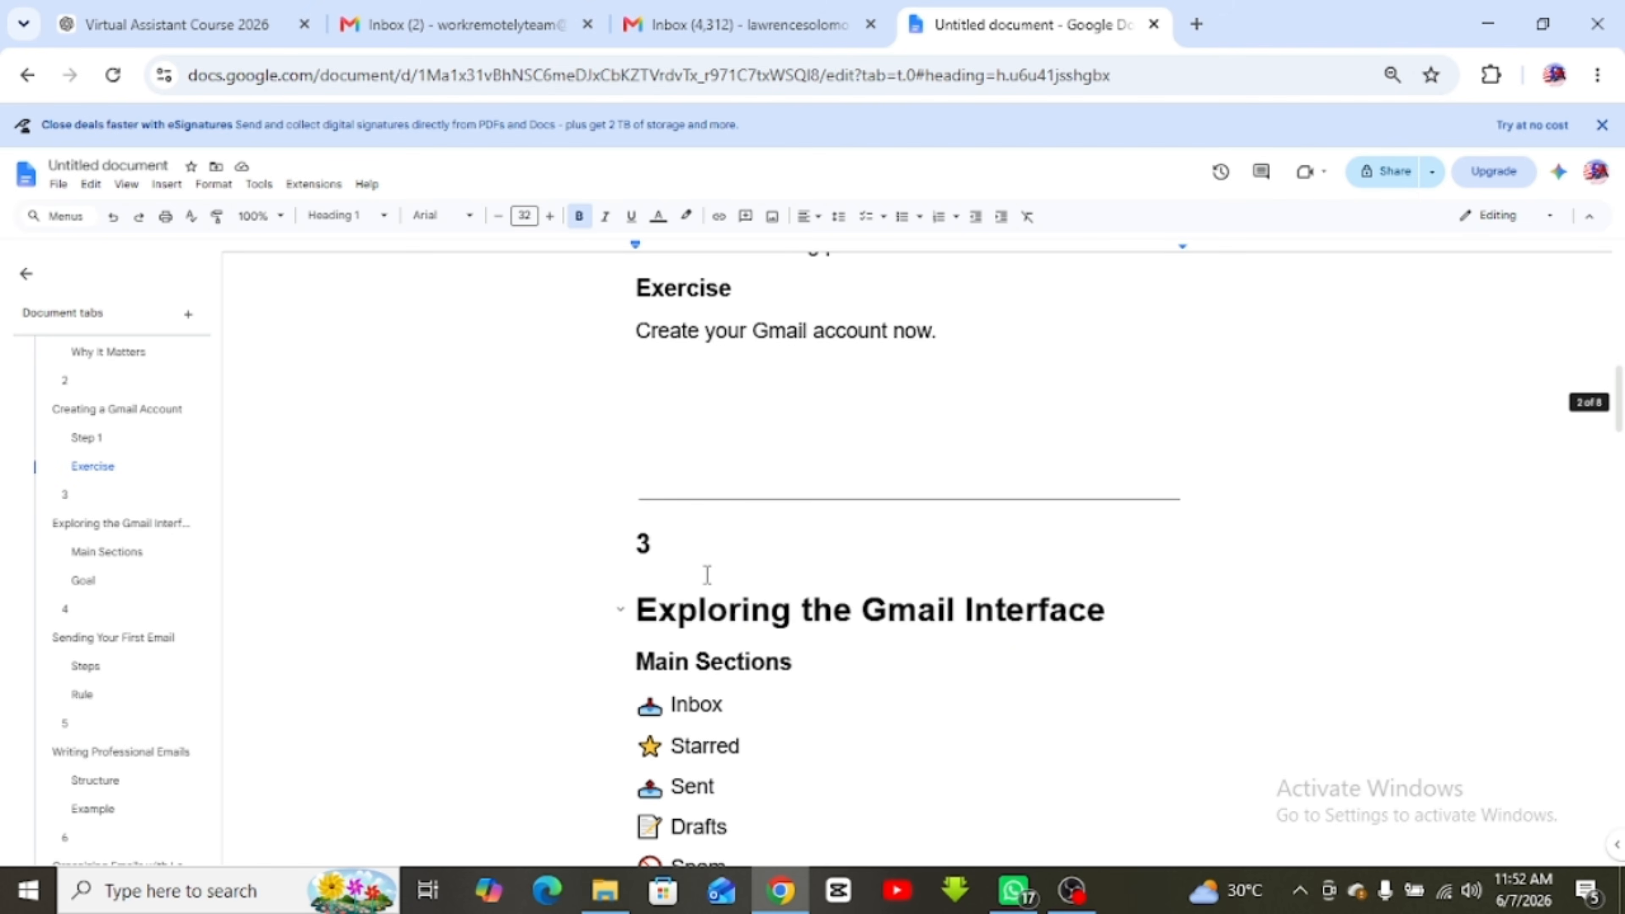
pyautogui.scroll(-2, 707, 575)
pyautogui.scroll(-10, 918, 516)
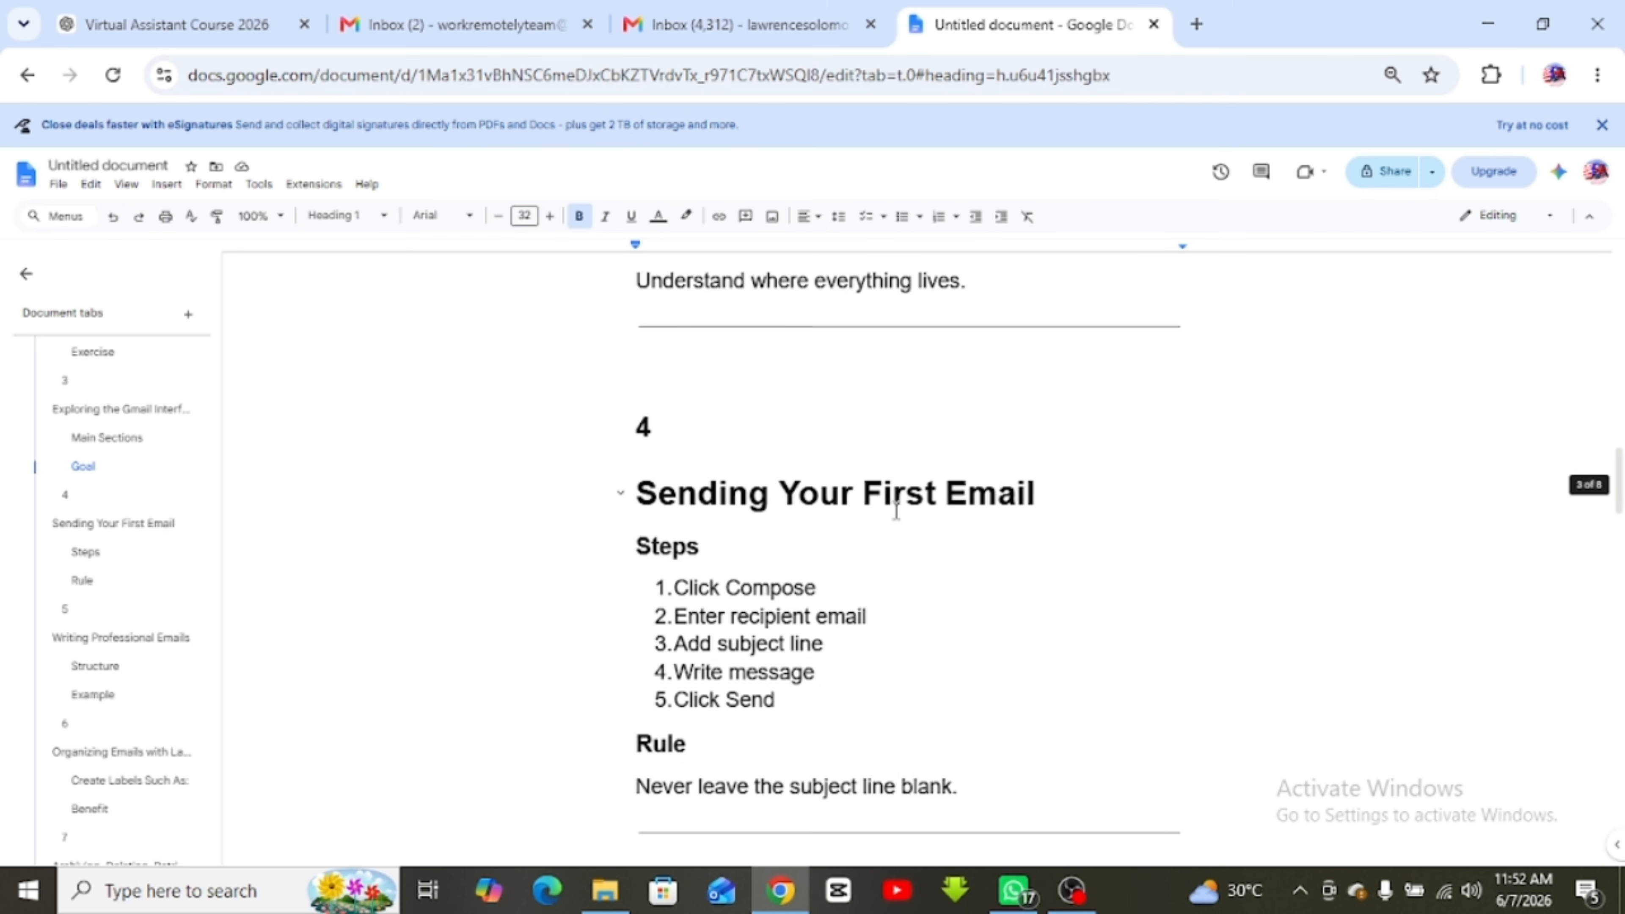
pyautogui.scroll(-2, 833, 535)
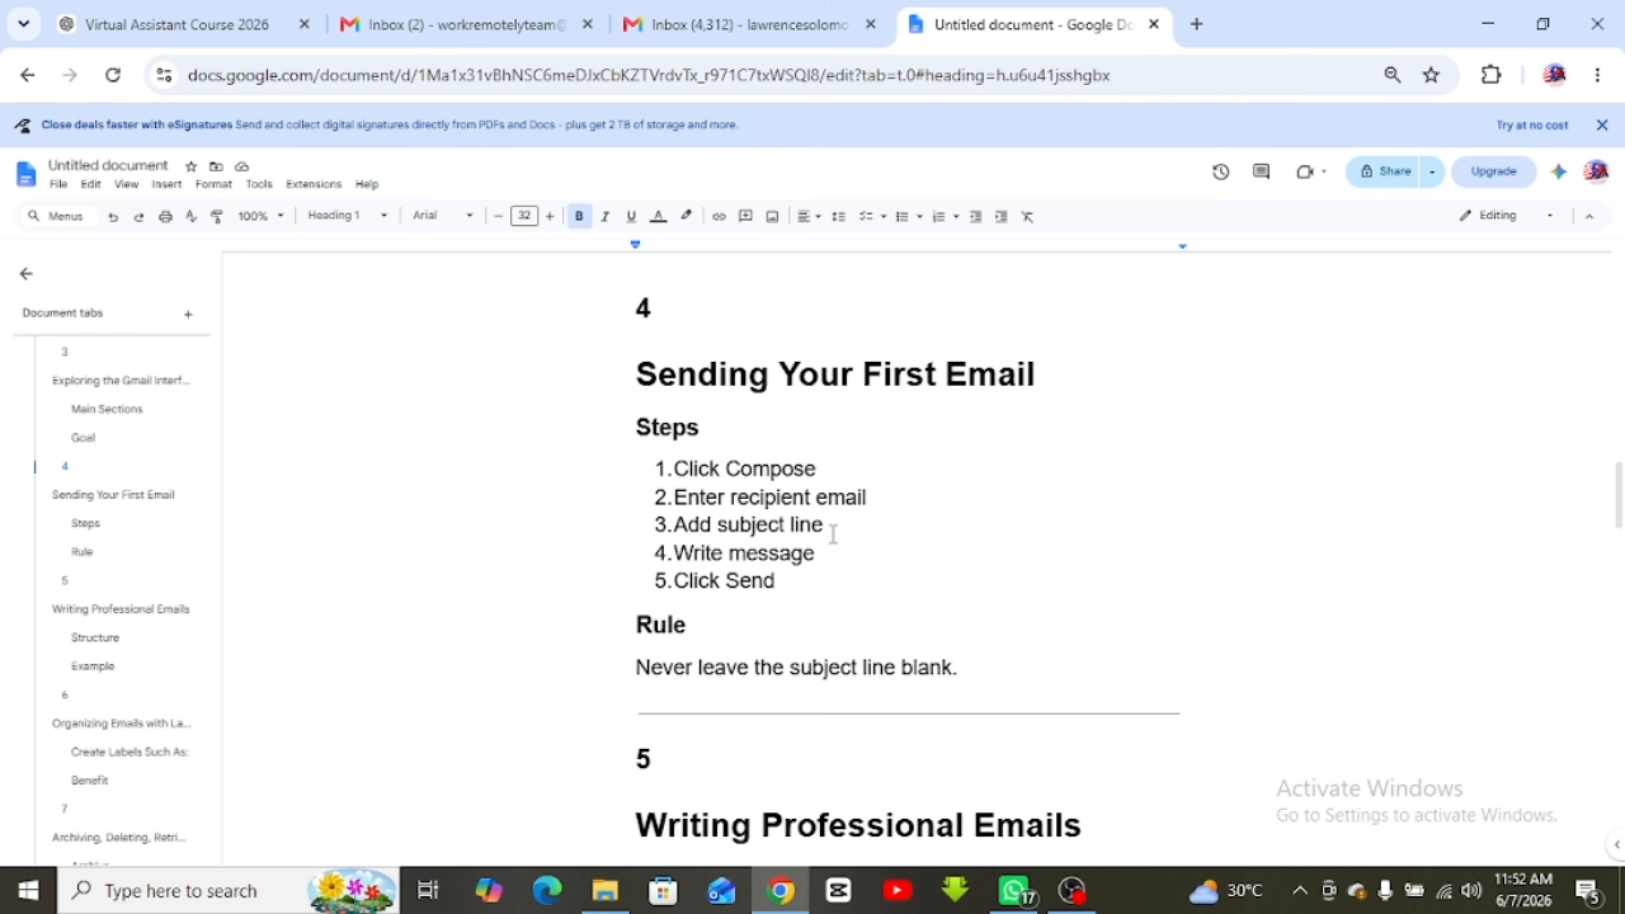
pyautogui.scroll(-4, 833, 534)
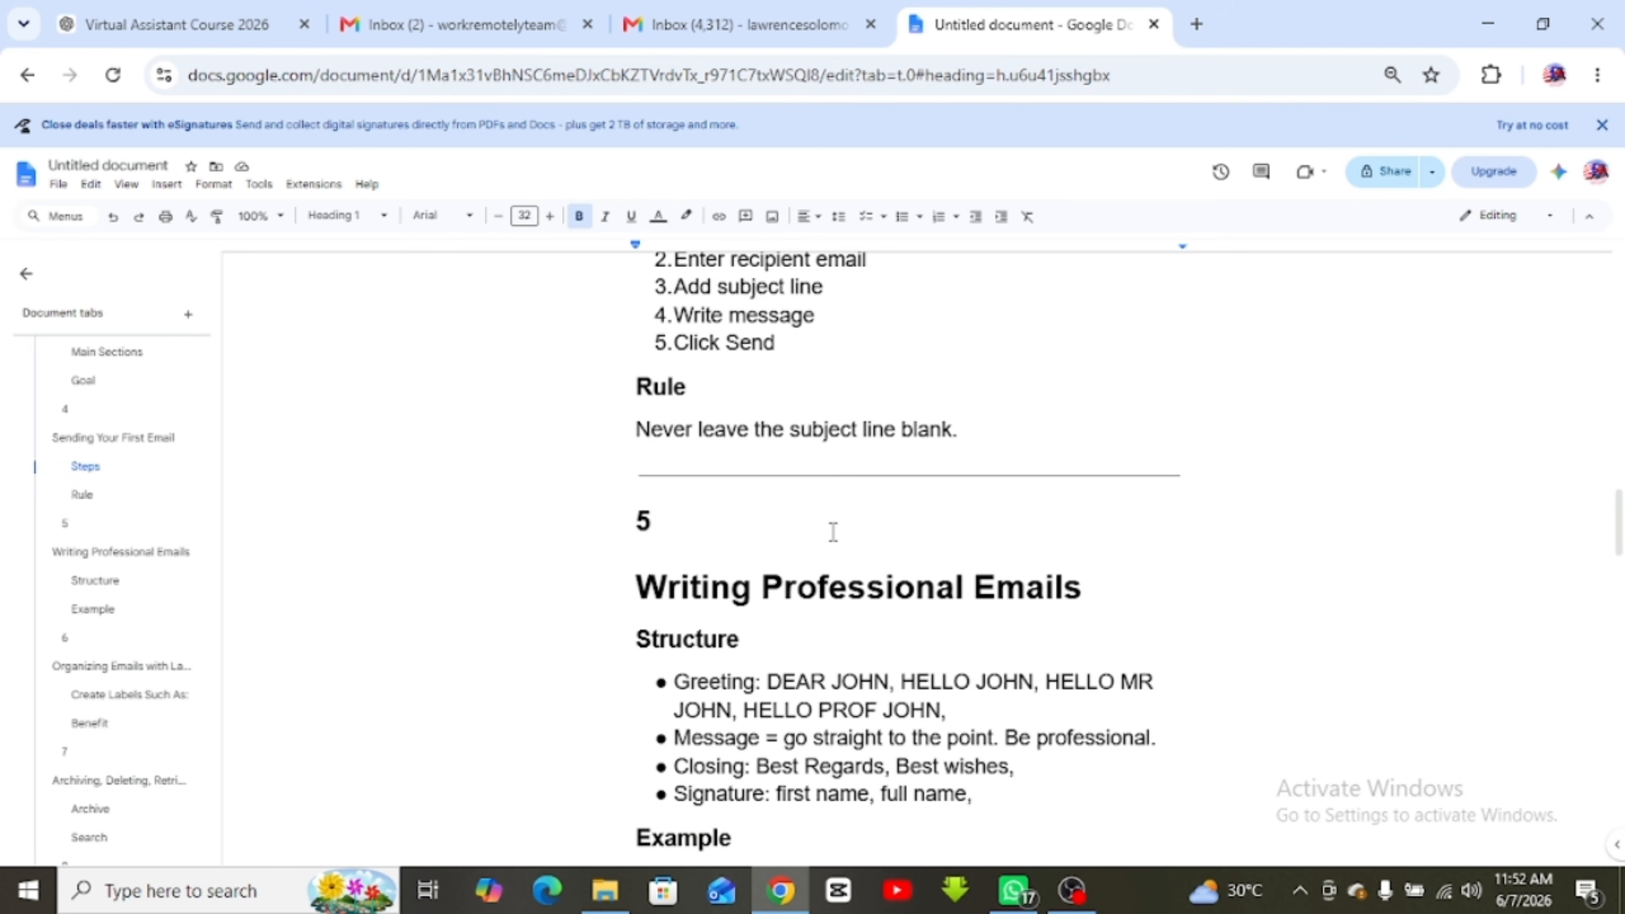
pyautogui.scroll(-2, 833, 533)
pyautogui.scroll(-2, 833, 531)
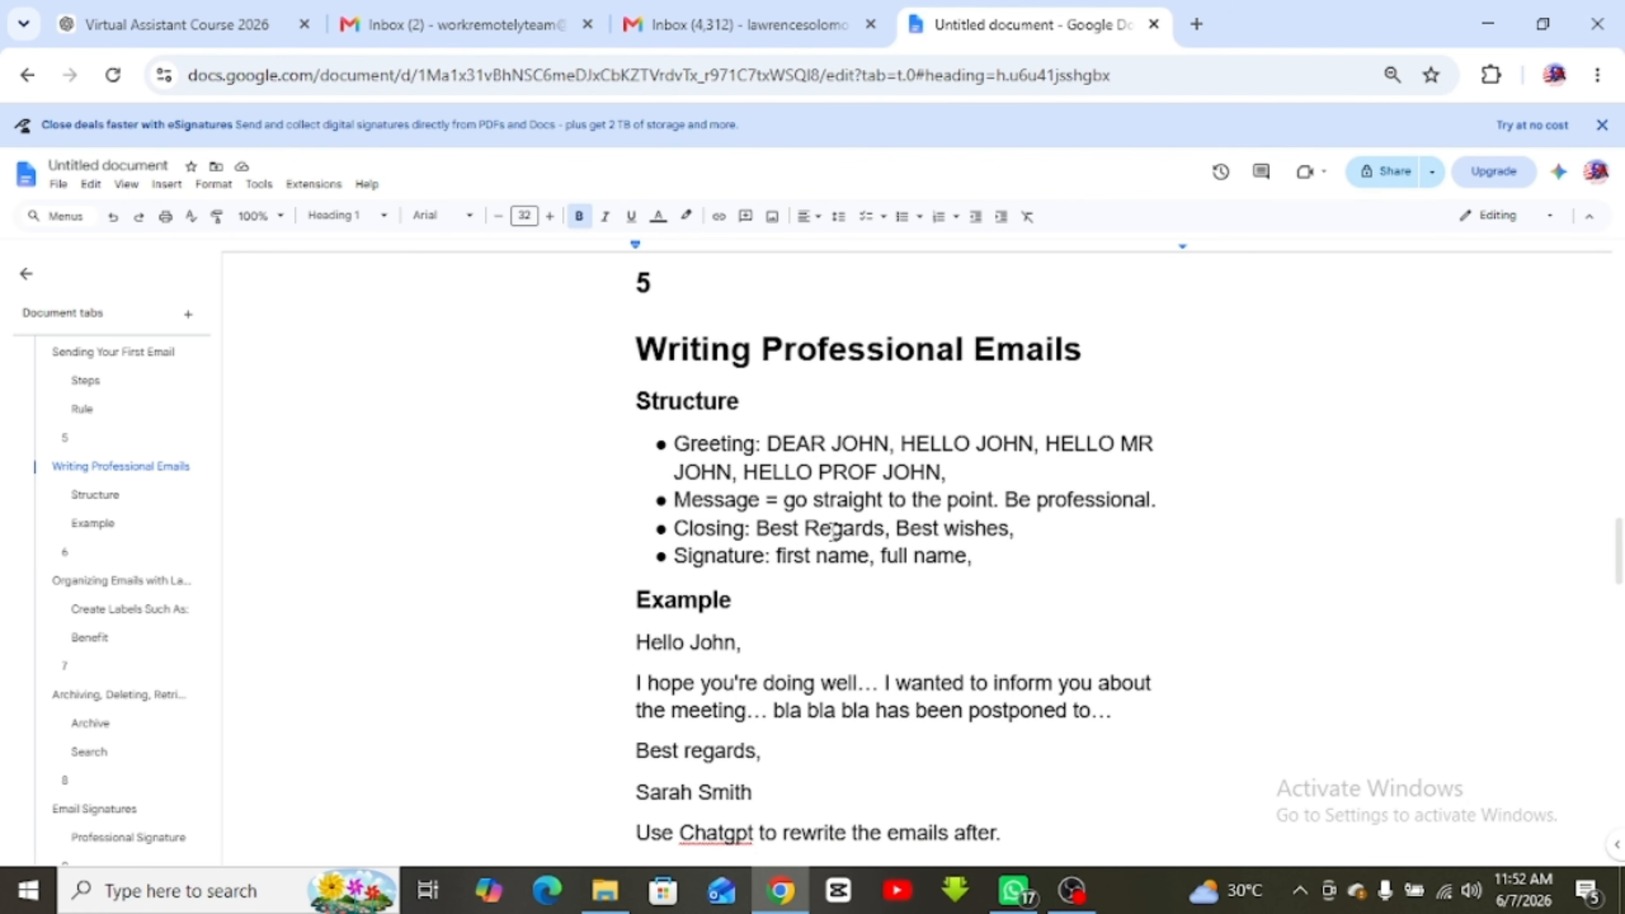
pyautogui.scroll(-10, 833, 531)
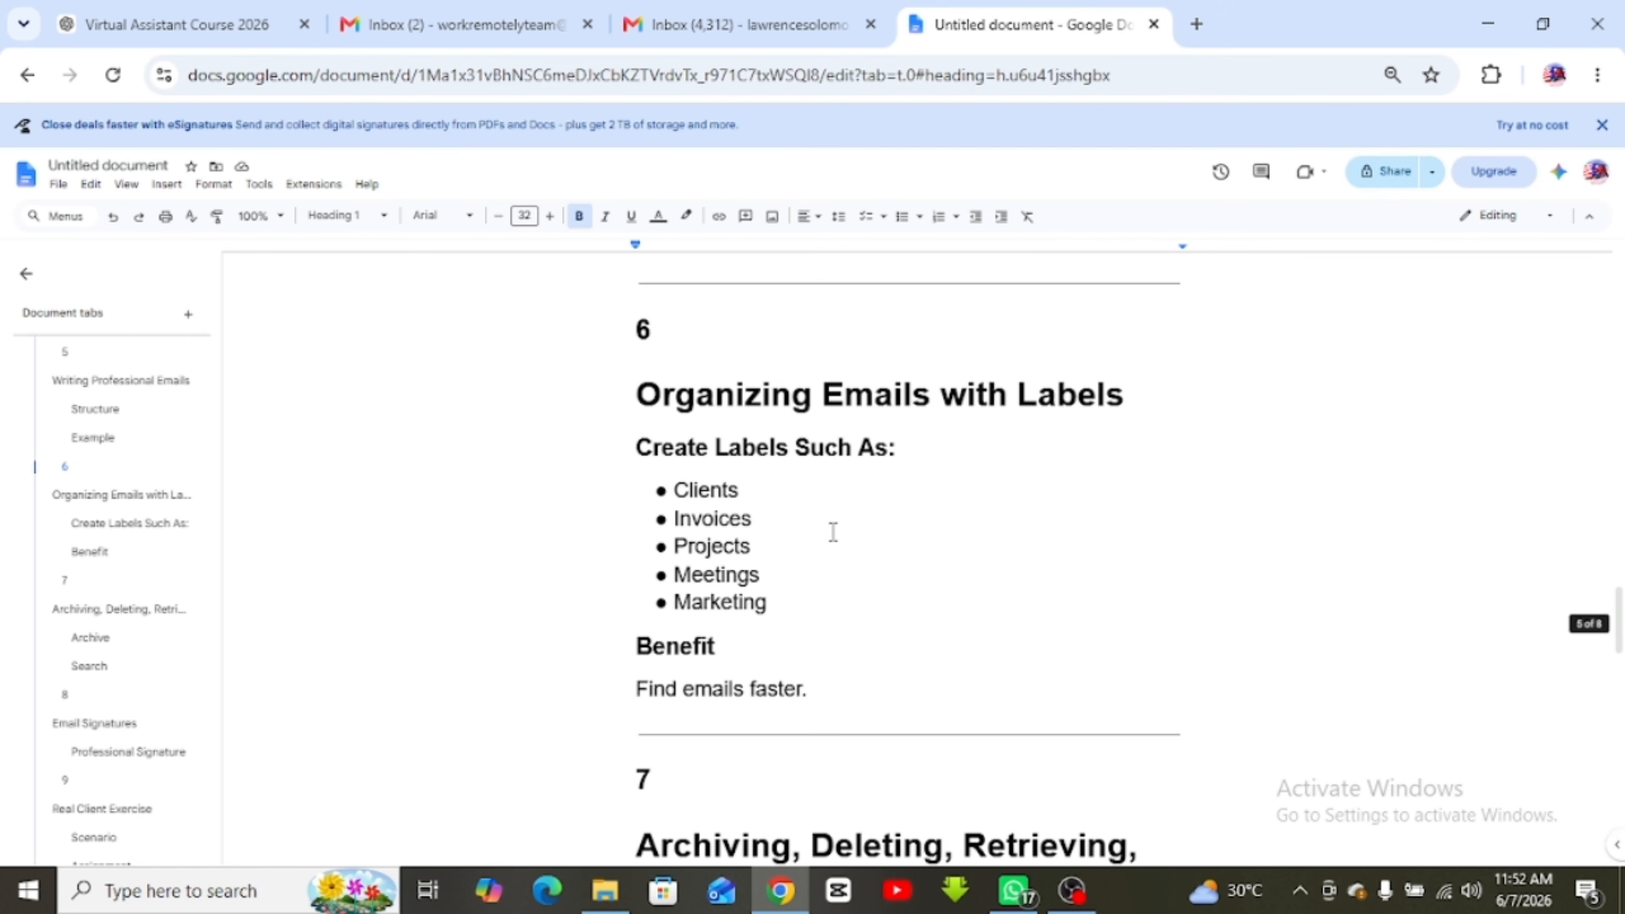
pyautogui.scroll(-8, 803, 534)
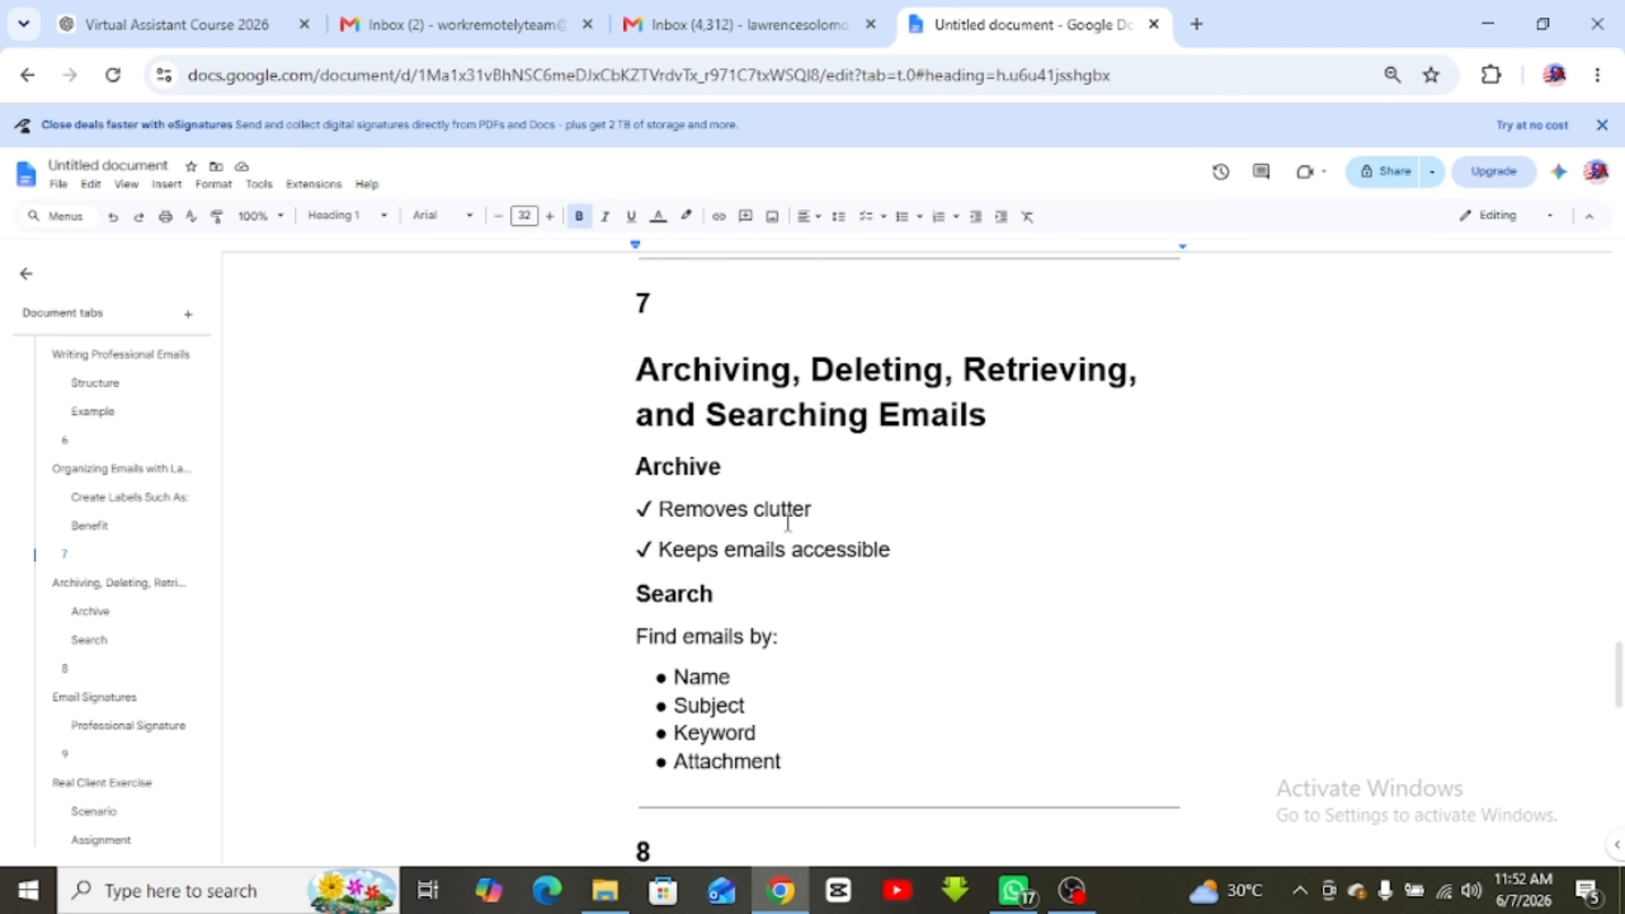
pyautogui.scroll(-18, 786, 520)
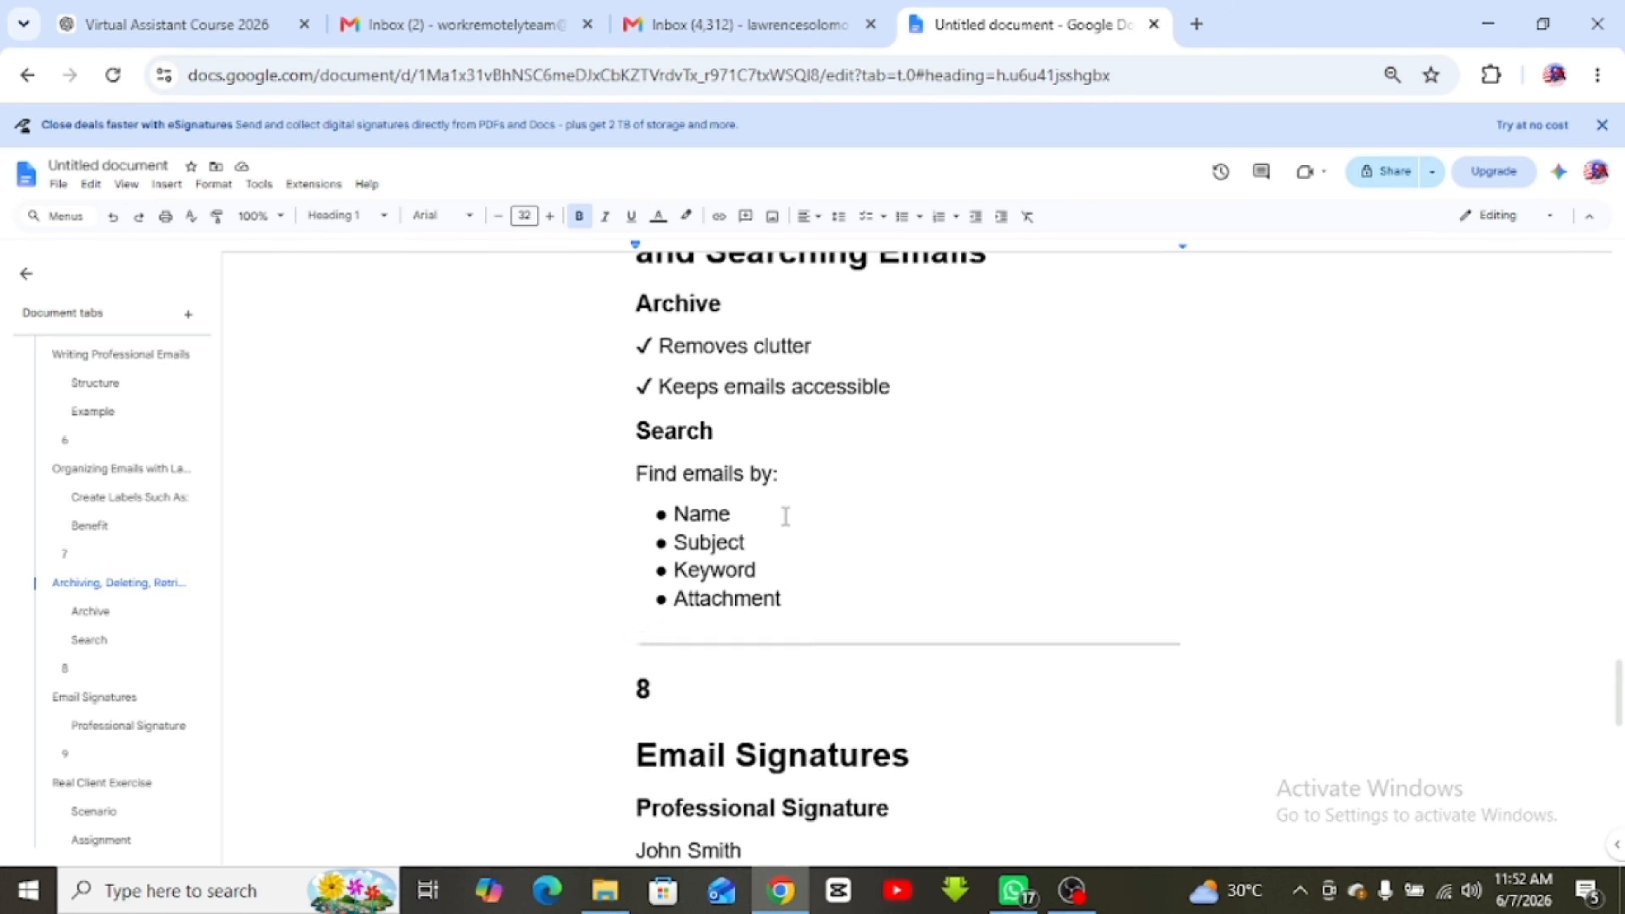
pyautogui.scroll(-4, 680, 475)
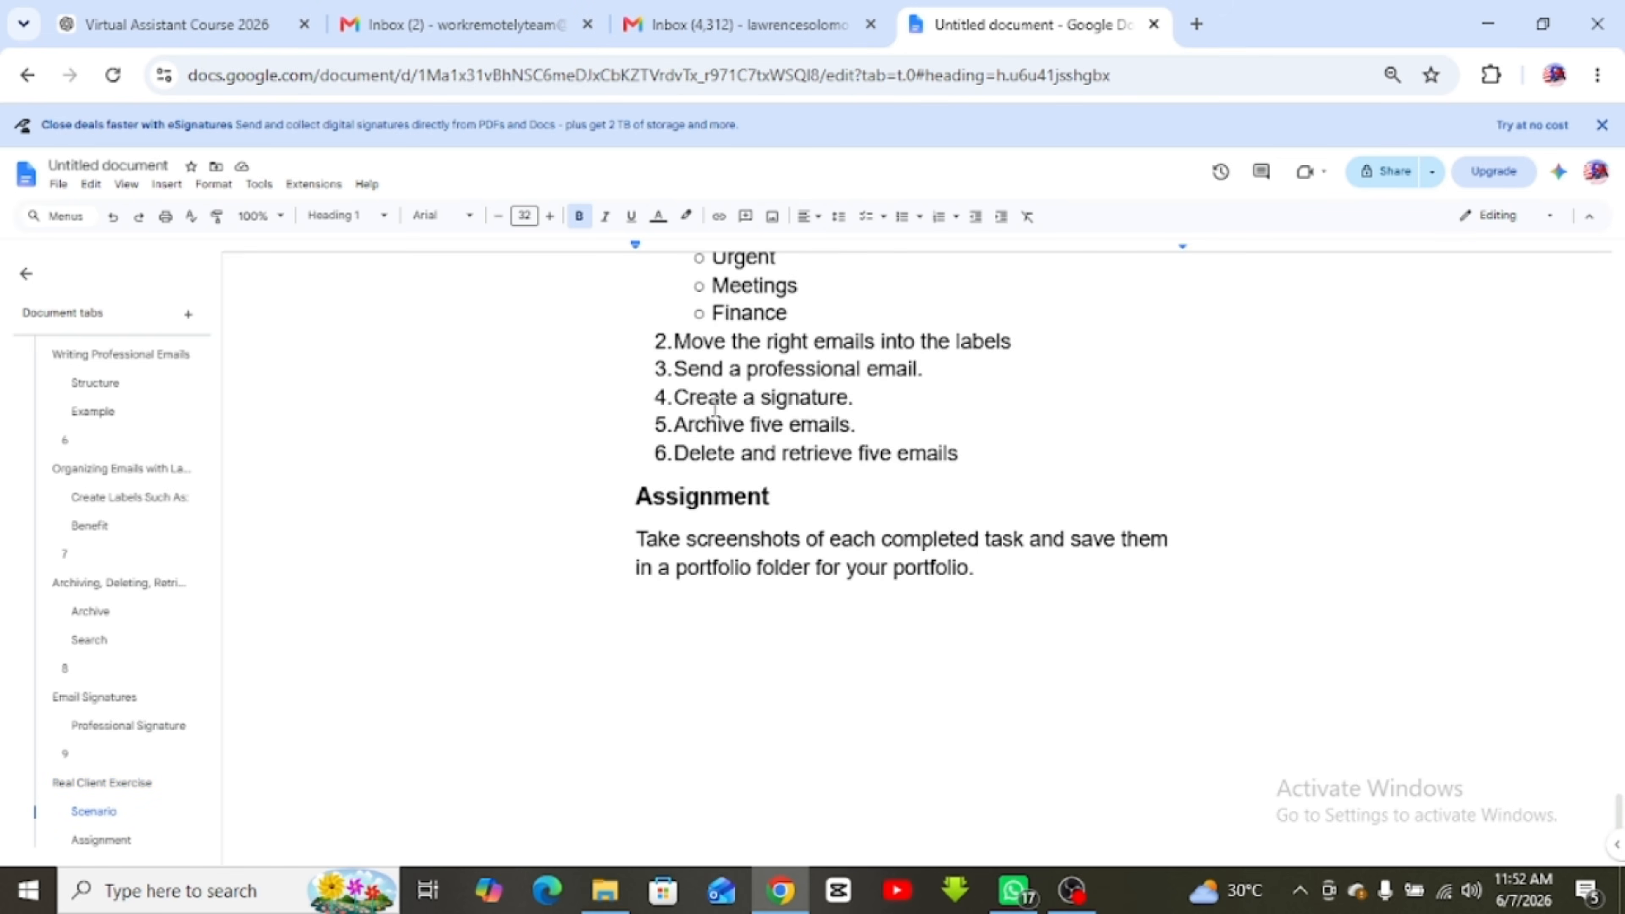
pyautogui.scroll(6, 671, 400)
pyautogui.moveTo(1019, 825); pyautogui.dragTo(585, 416)
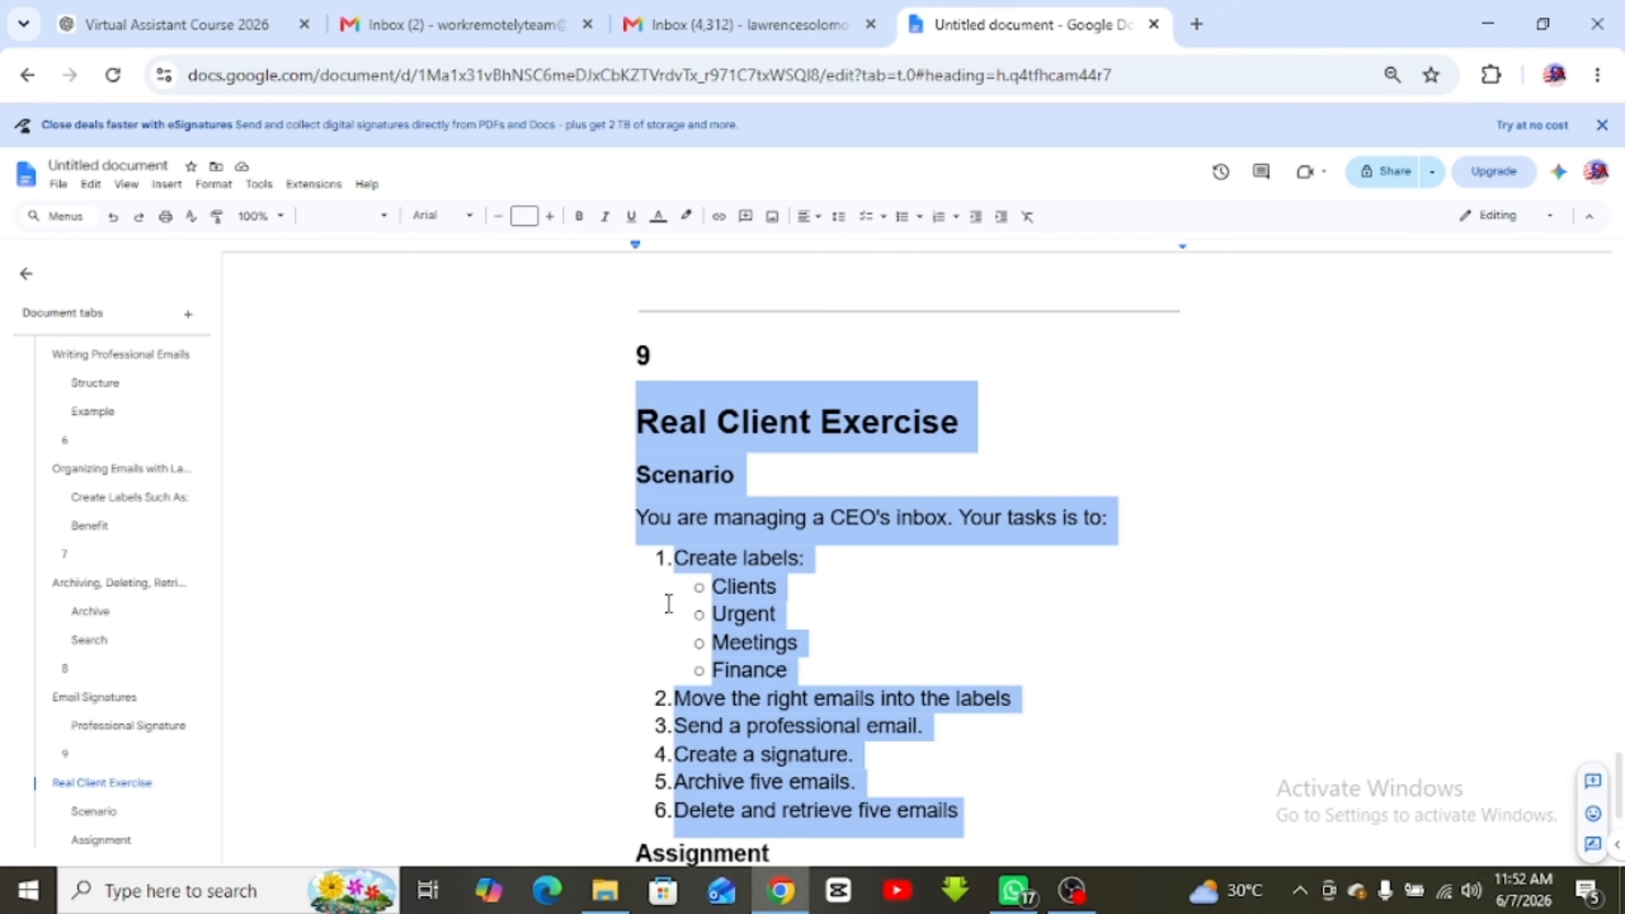
pyautogui.click(816, 638)
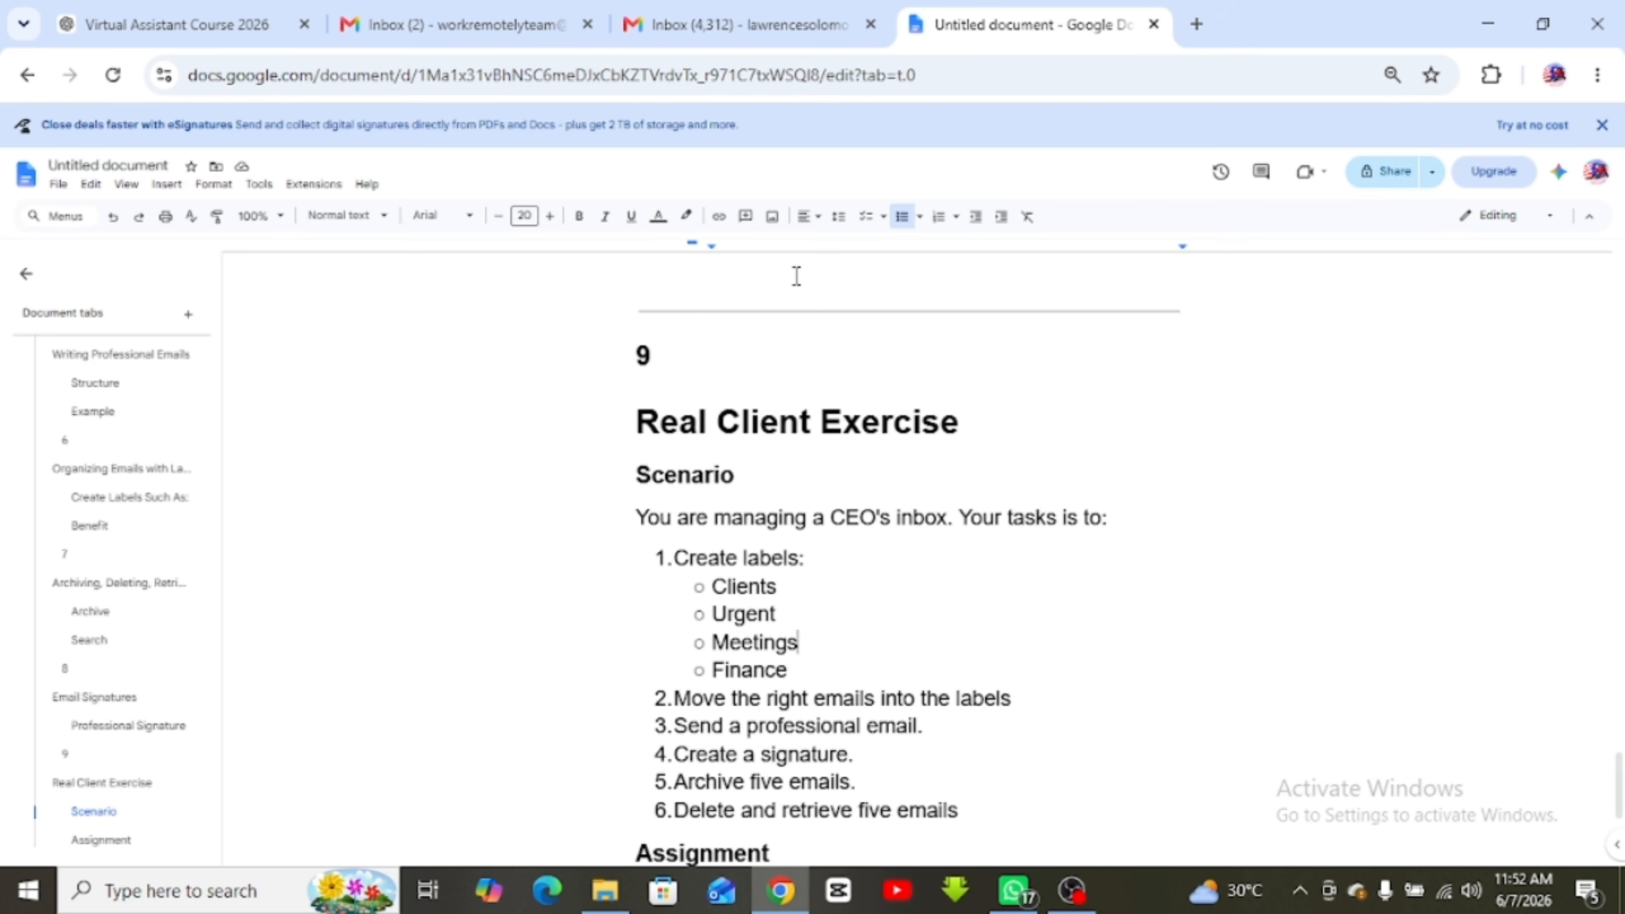
pyautogui.scroll(20, 796, 276)
pyautogui.scroll(15, 797, 276)
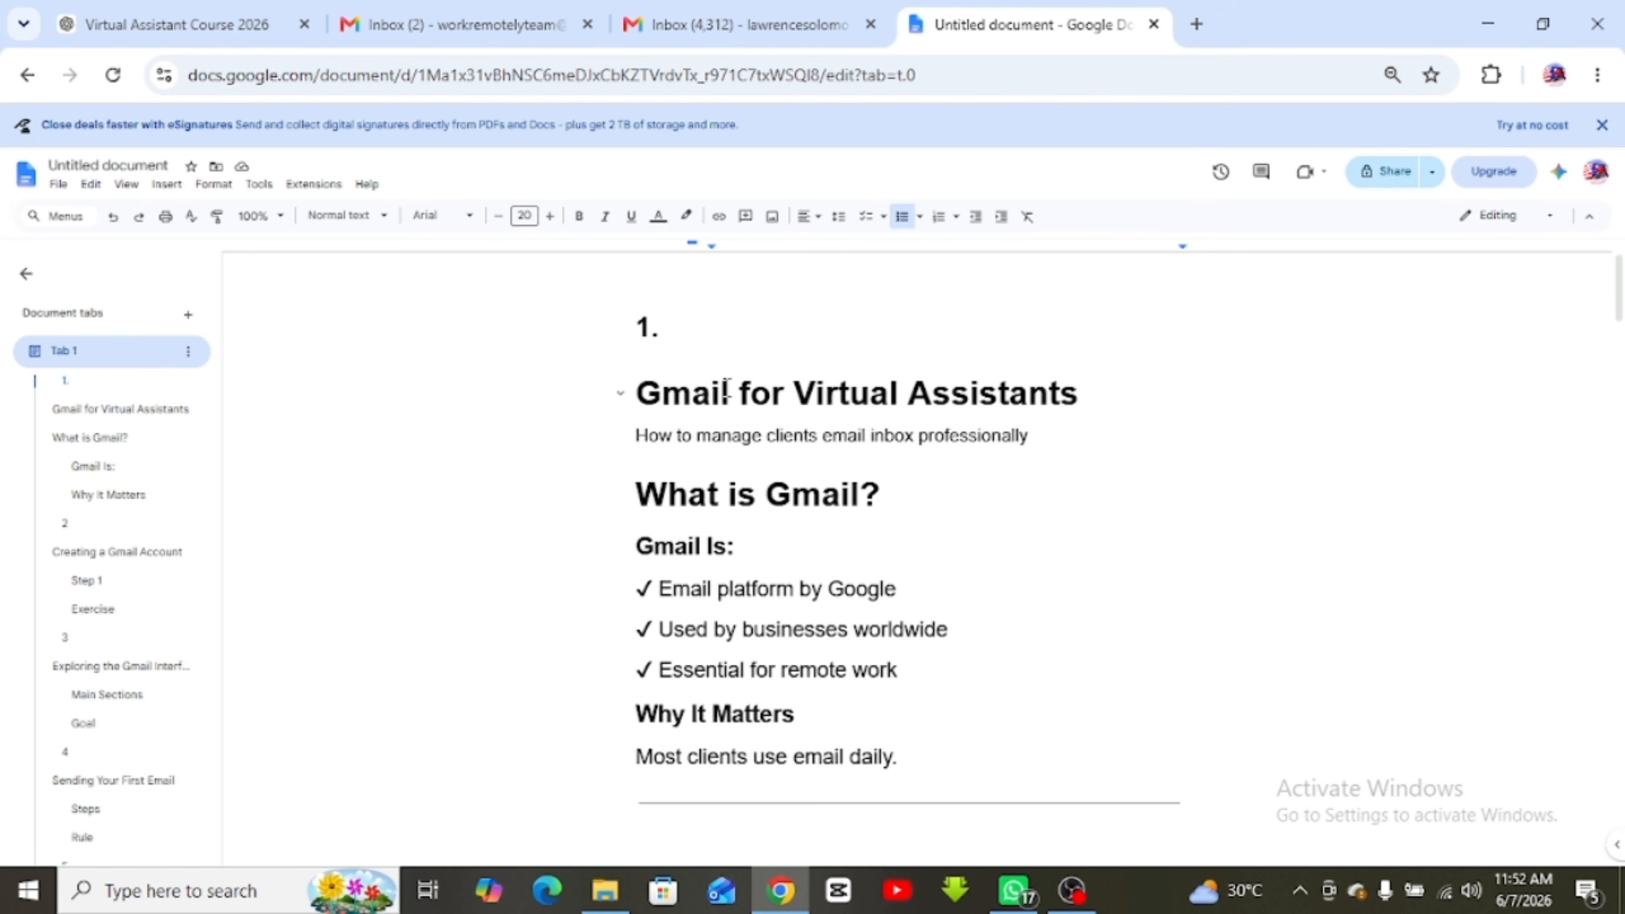
pyautogui.click(700, 26)
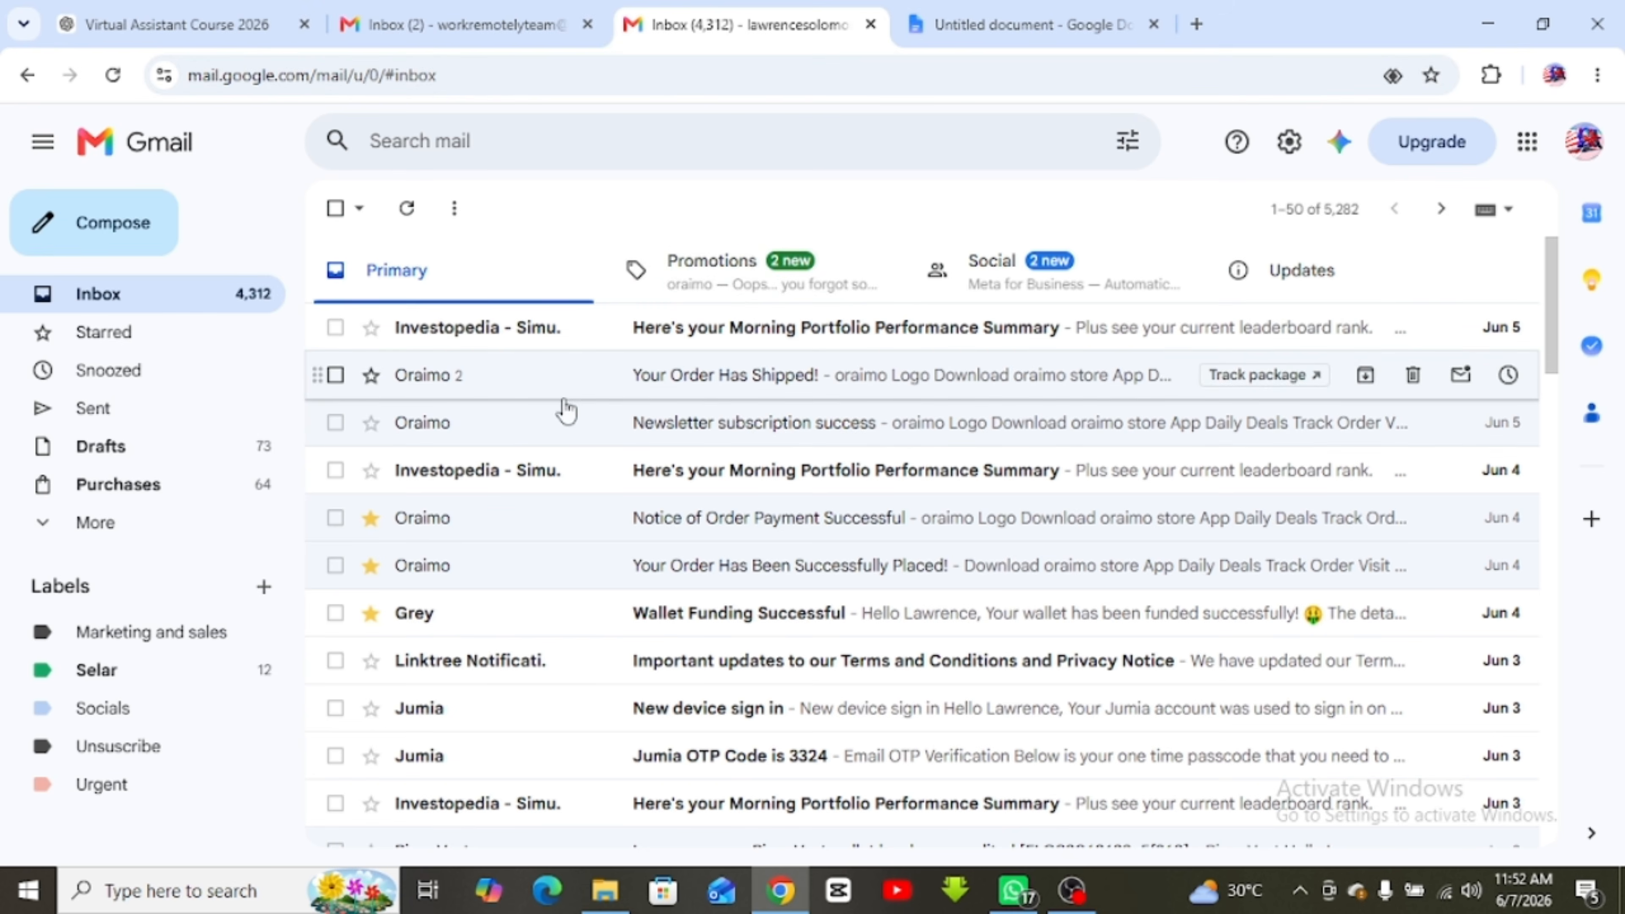
# Scroll through the main Inbox (4,312) message list
pyautogui.scroll(-8, 576, 435)
pyautogui.scroll(8, 584, 454)
pyautogui.scroll(-3, 640, 467)
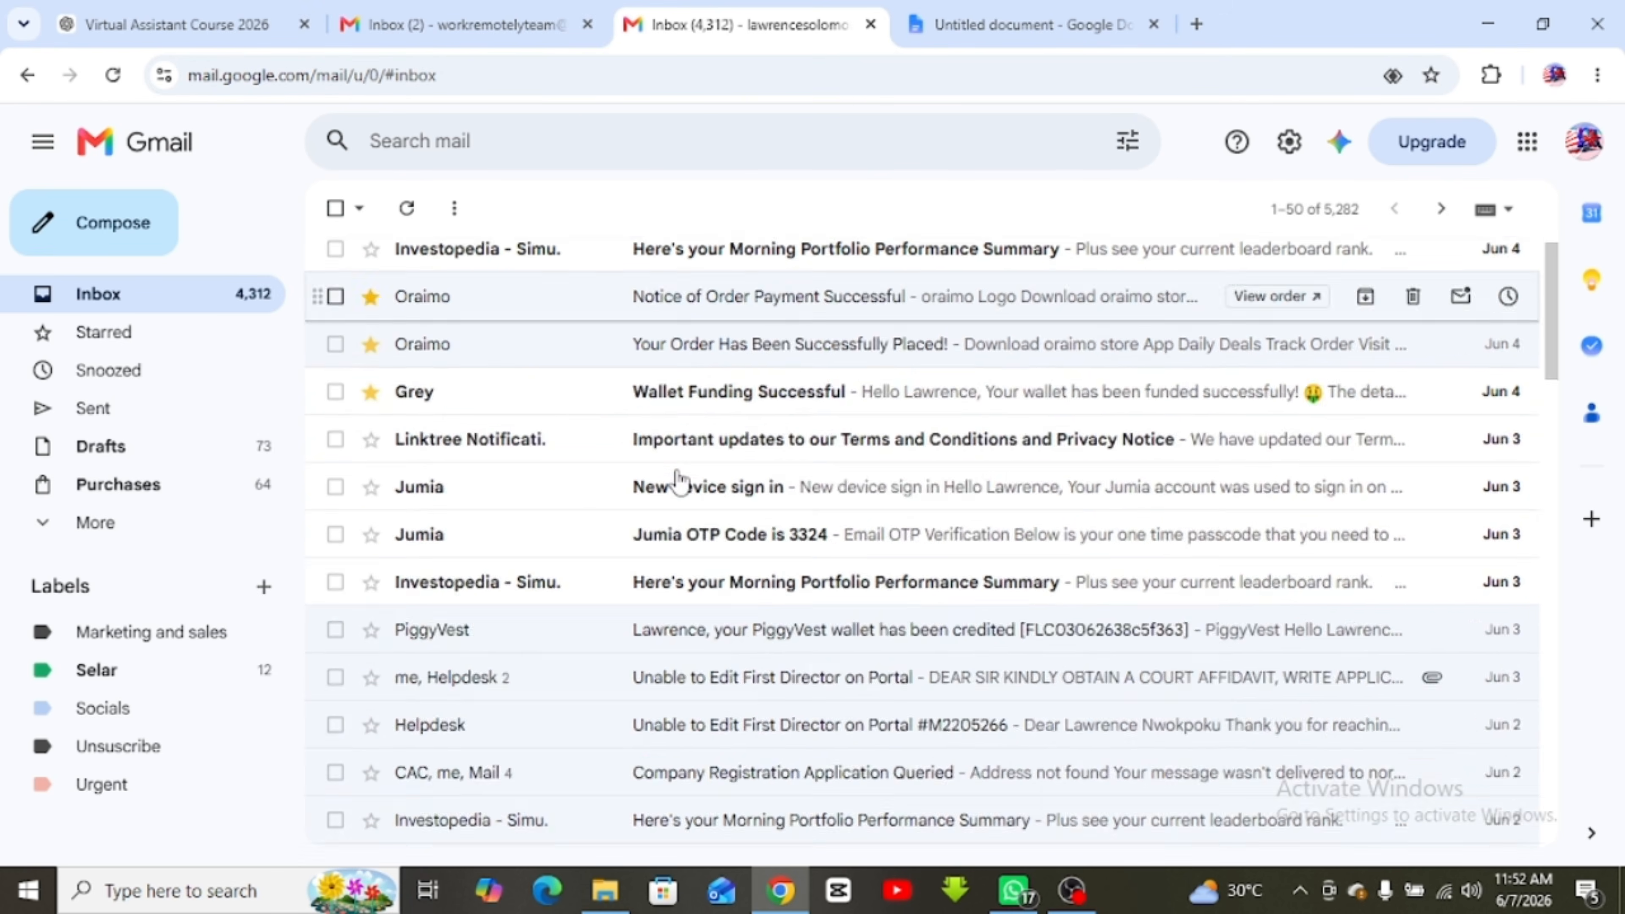
pyautogui.scroll(-15, 679, 477)
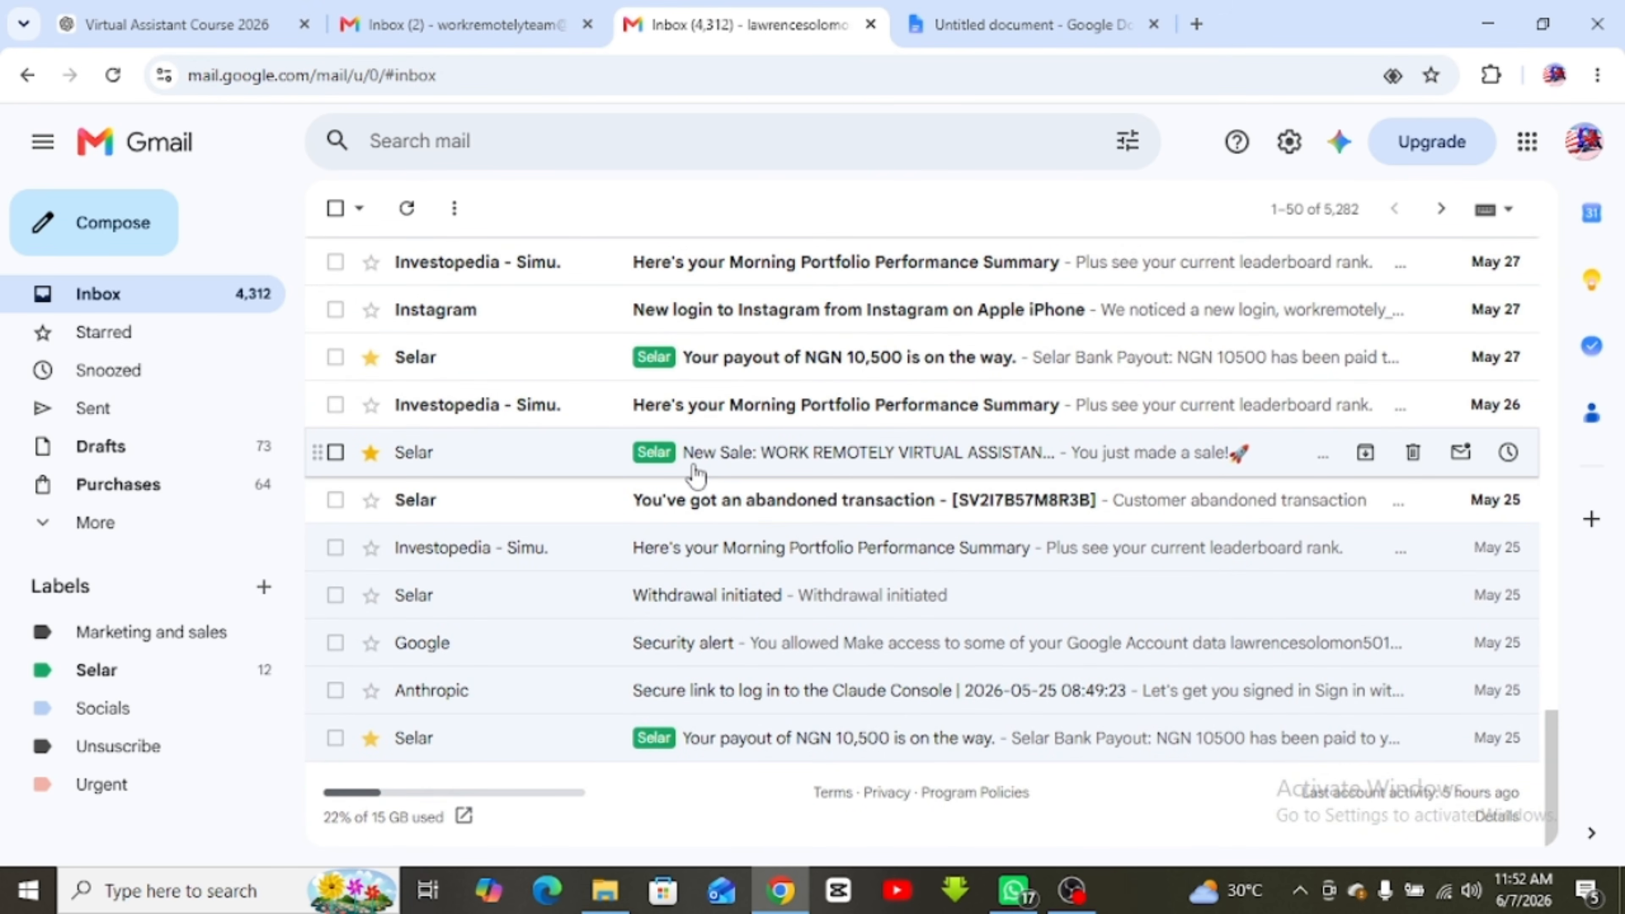
pyautogui.scroll(15, 703, 474)
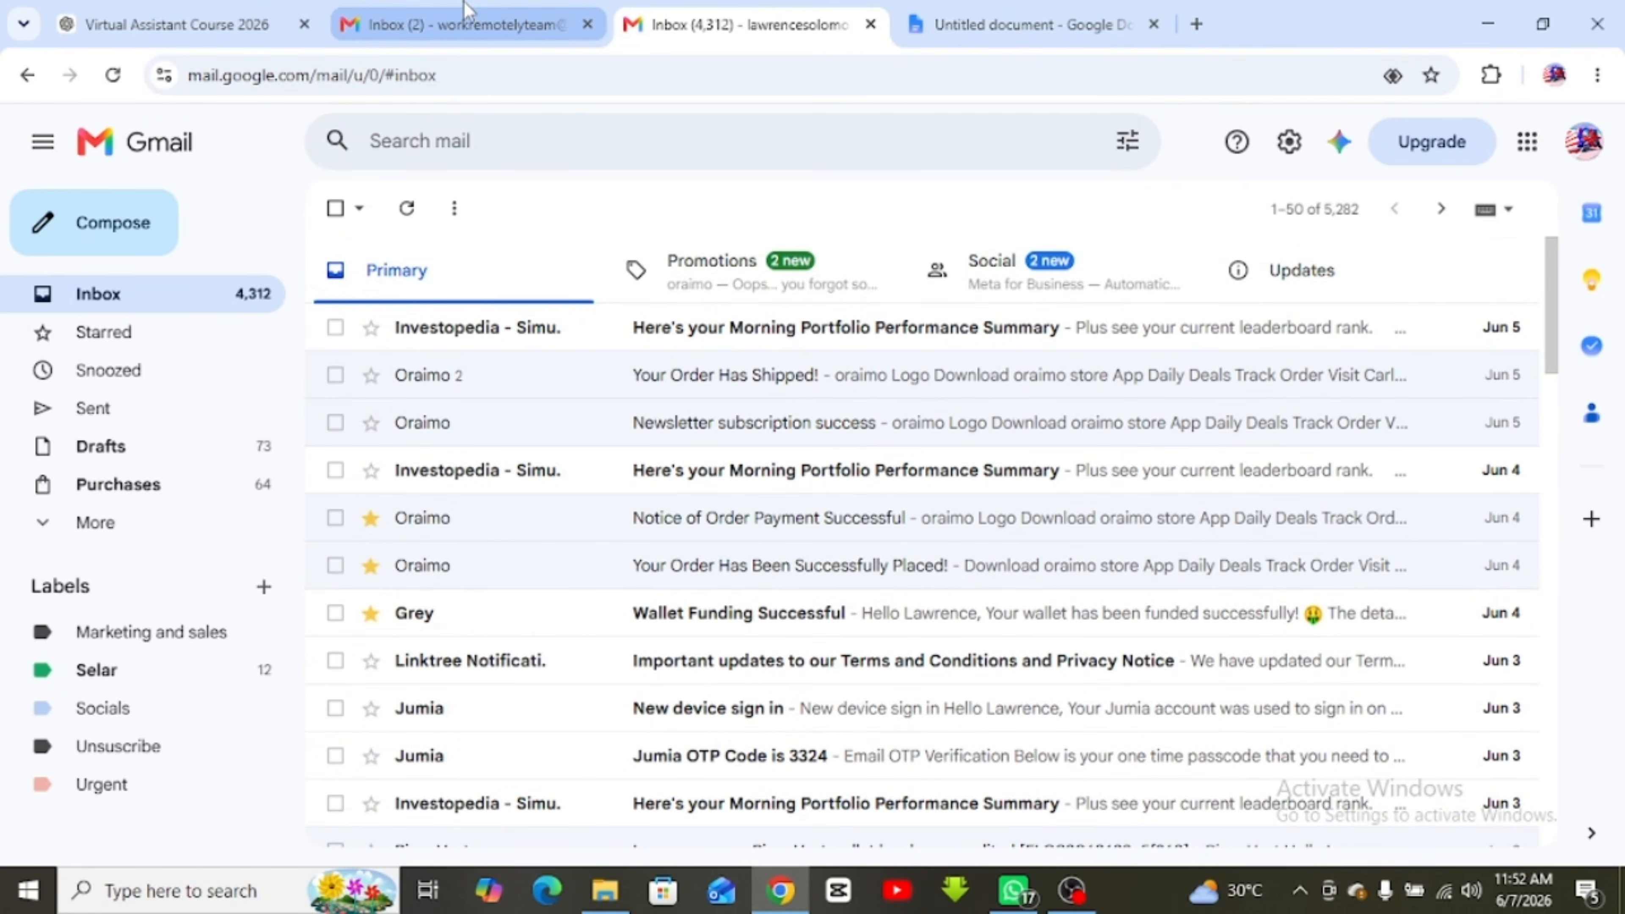
# Browse the second account's Inbox (2), then return to the Gmail for Virtual Assistants document
pyautogui.click(466, 9)
pyautogui.scroll(-5, 587, 439)
pyautogui.scroll(5, 573, 413)
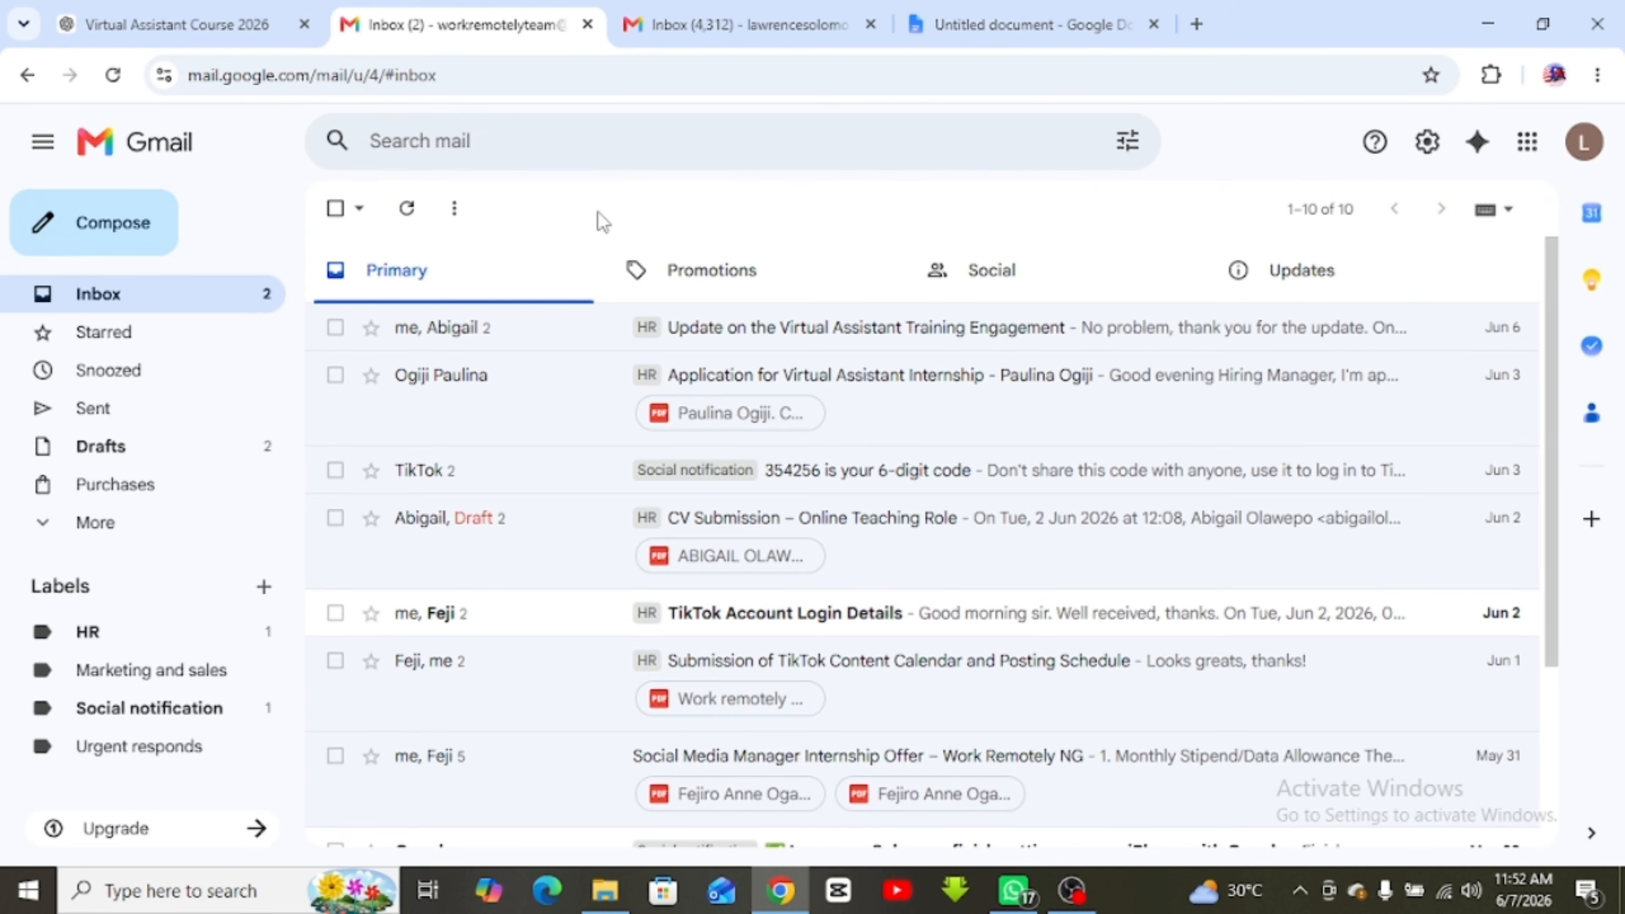
pyautogui.click(979, 21)
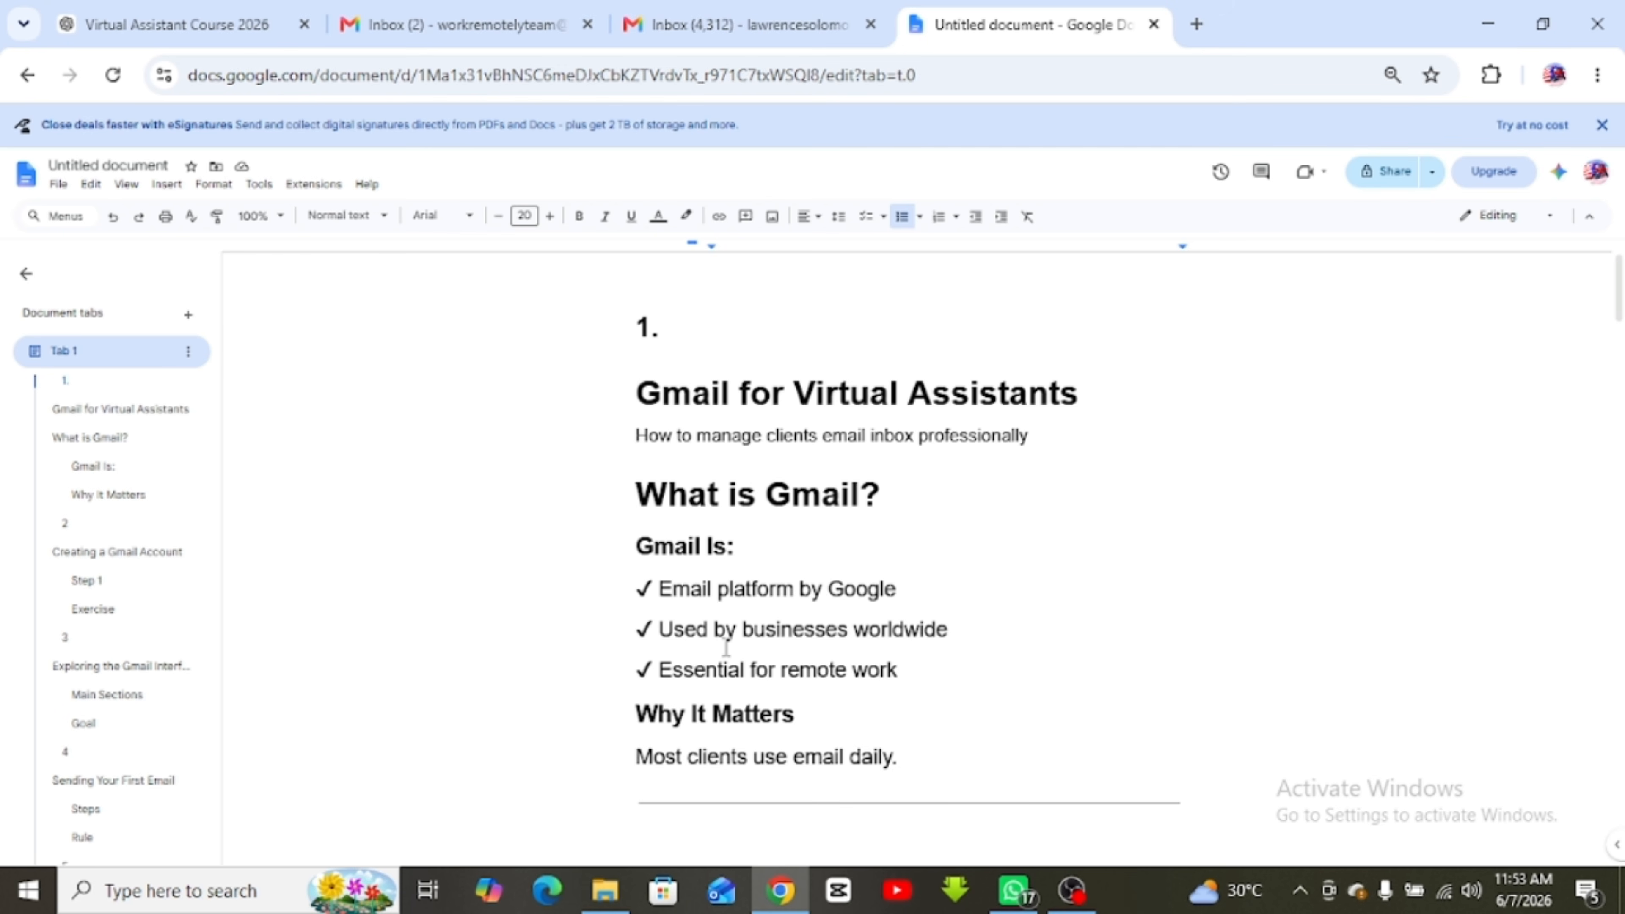
# Switch from the course document back to the Inbox (4,312) Gmail tab
pyautogui.click(736, 24)
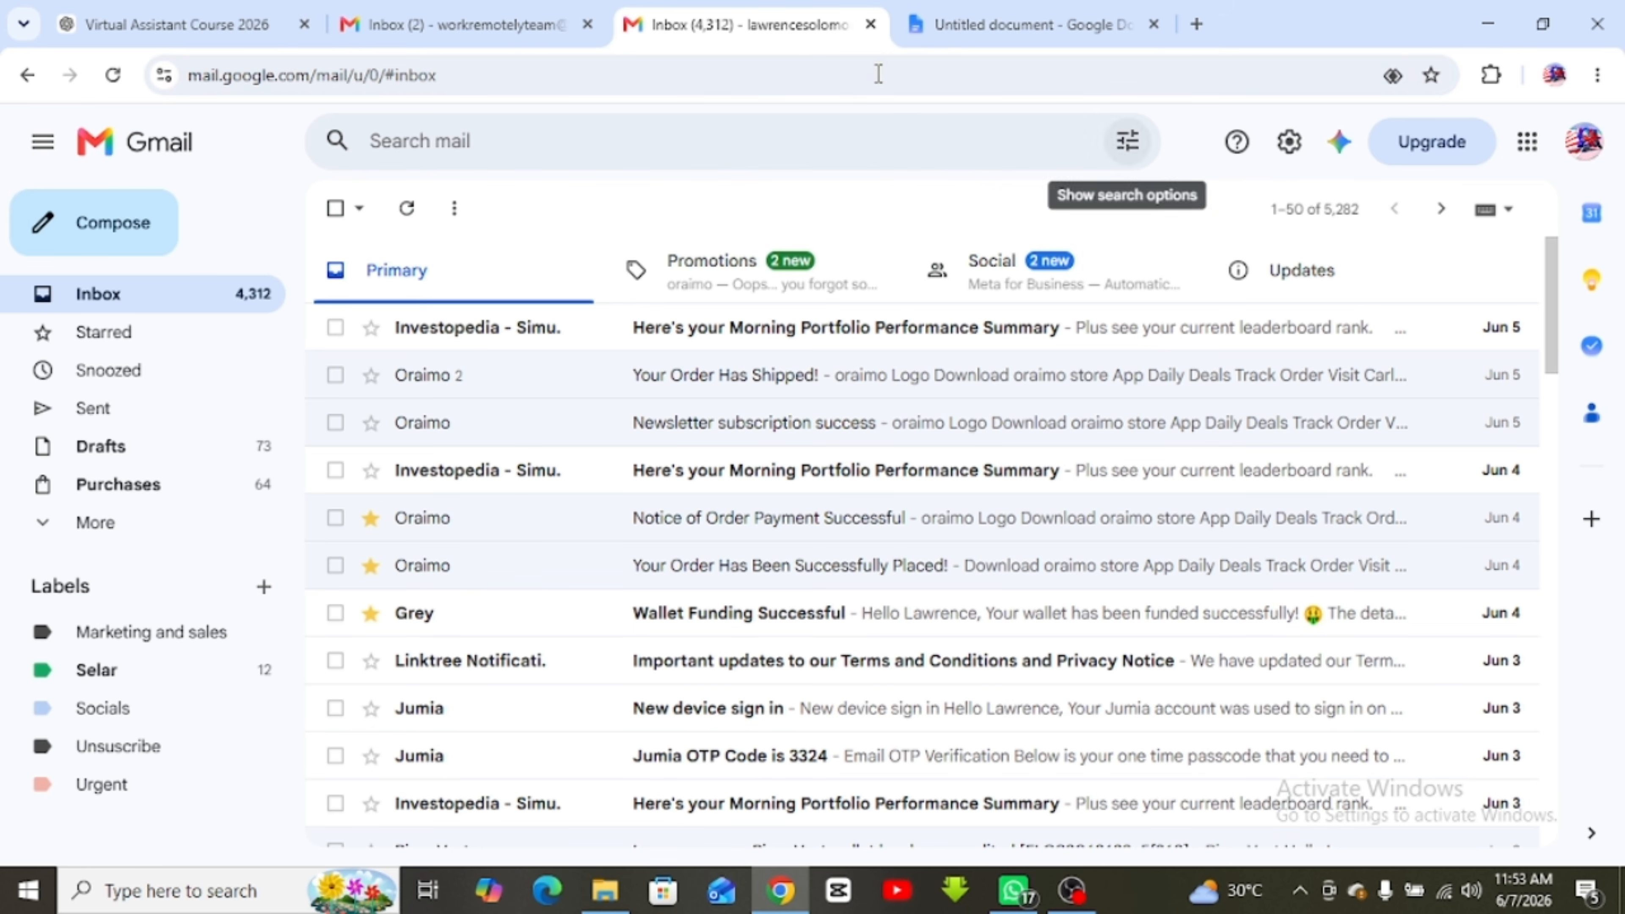
# Scroll the inbox back to the top and switch to the Untitled course notes document
pyautogui.scroll(-20, 838, 497)
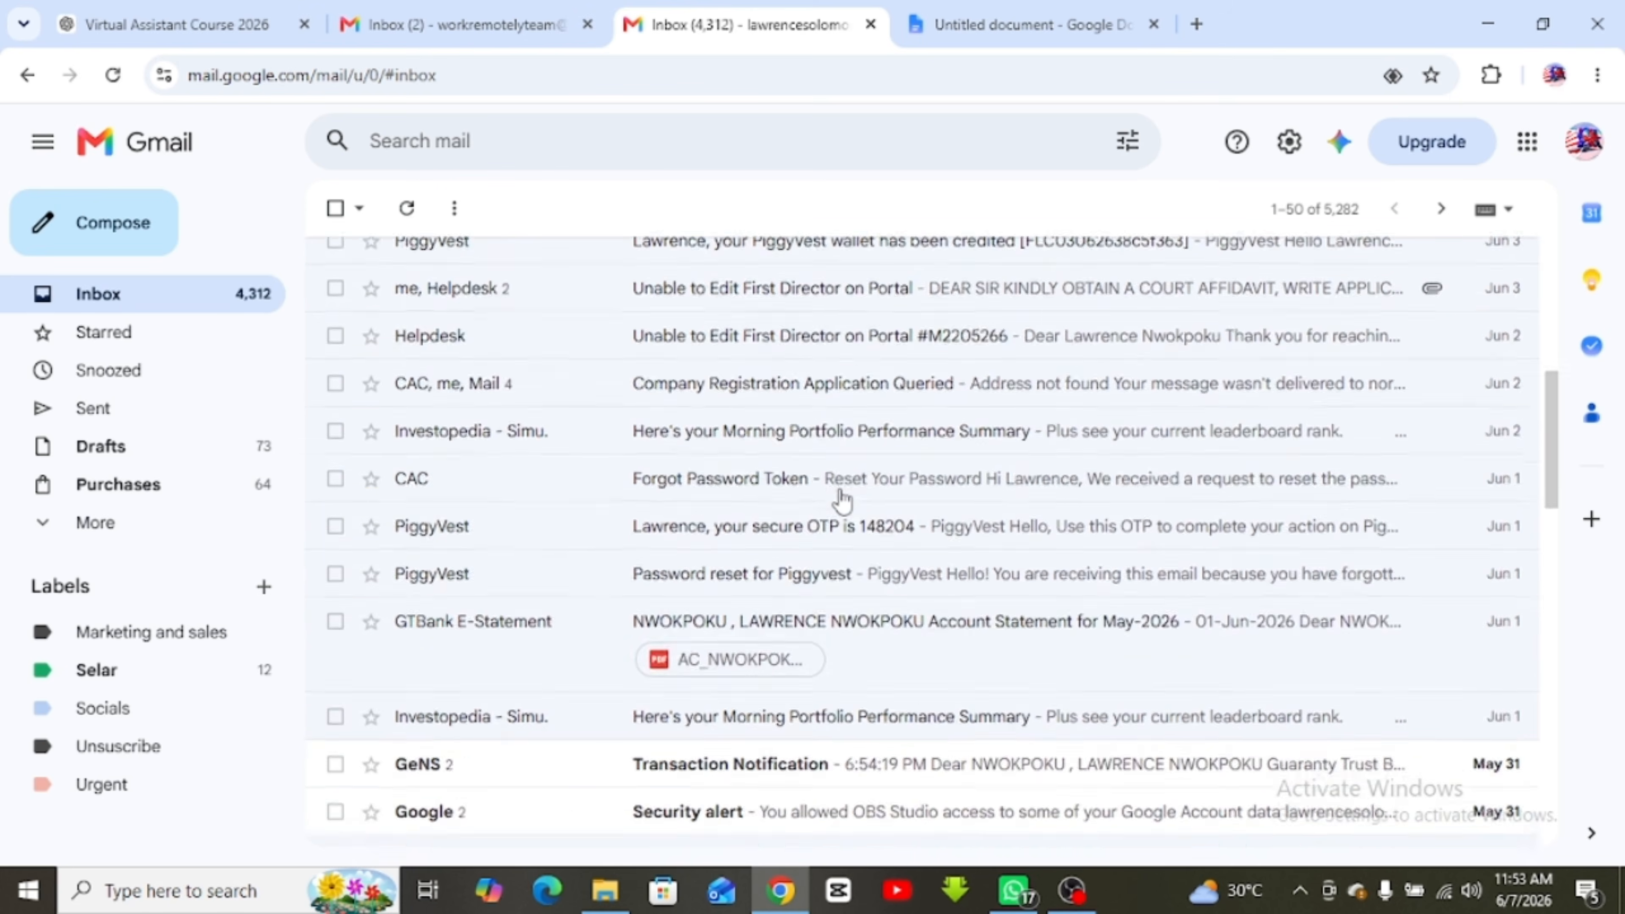
pyautogui.scroll(20, 842, 499)
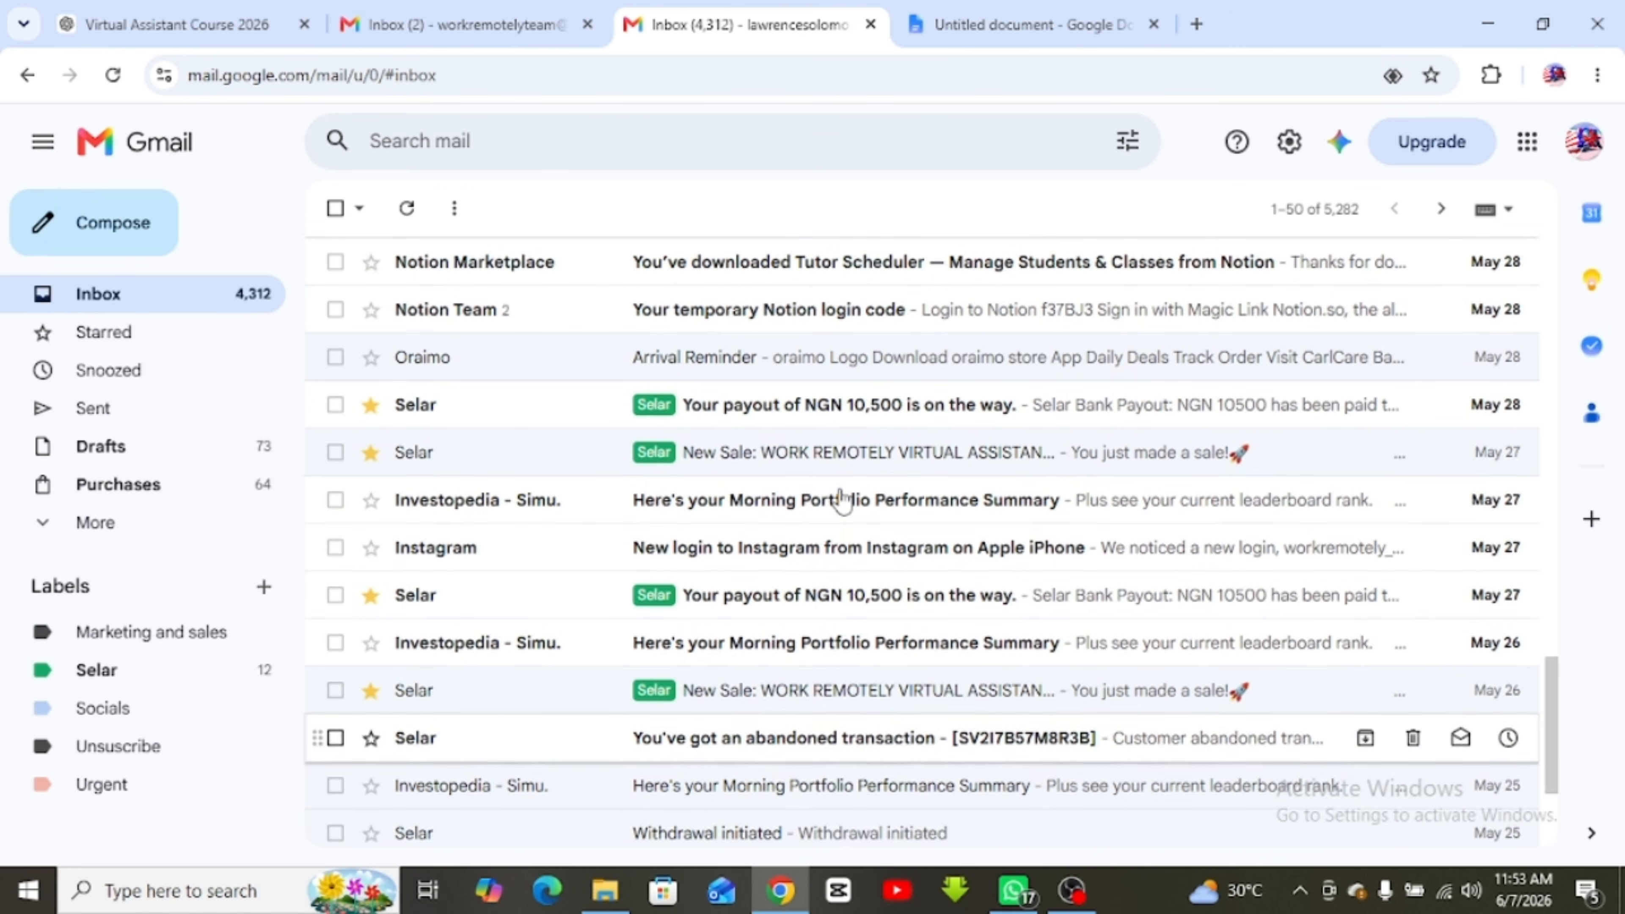
pyautogui.scroll(8, 842, 499)
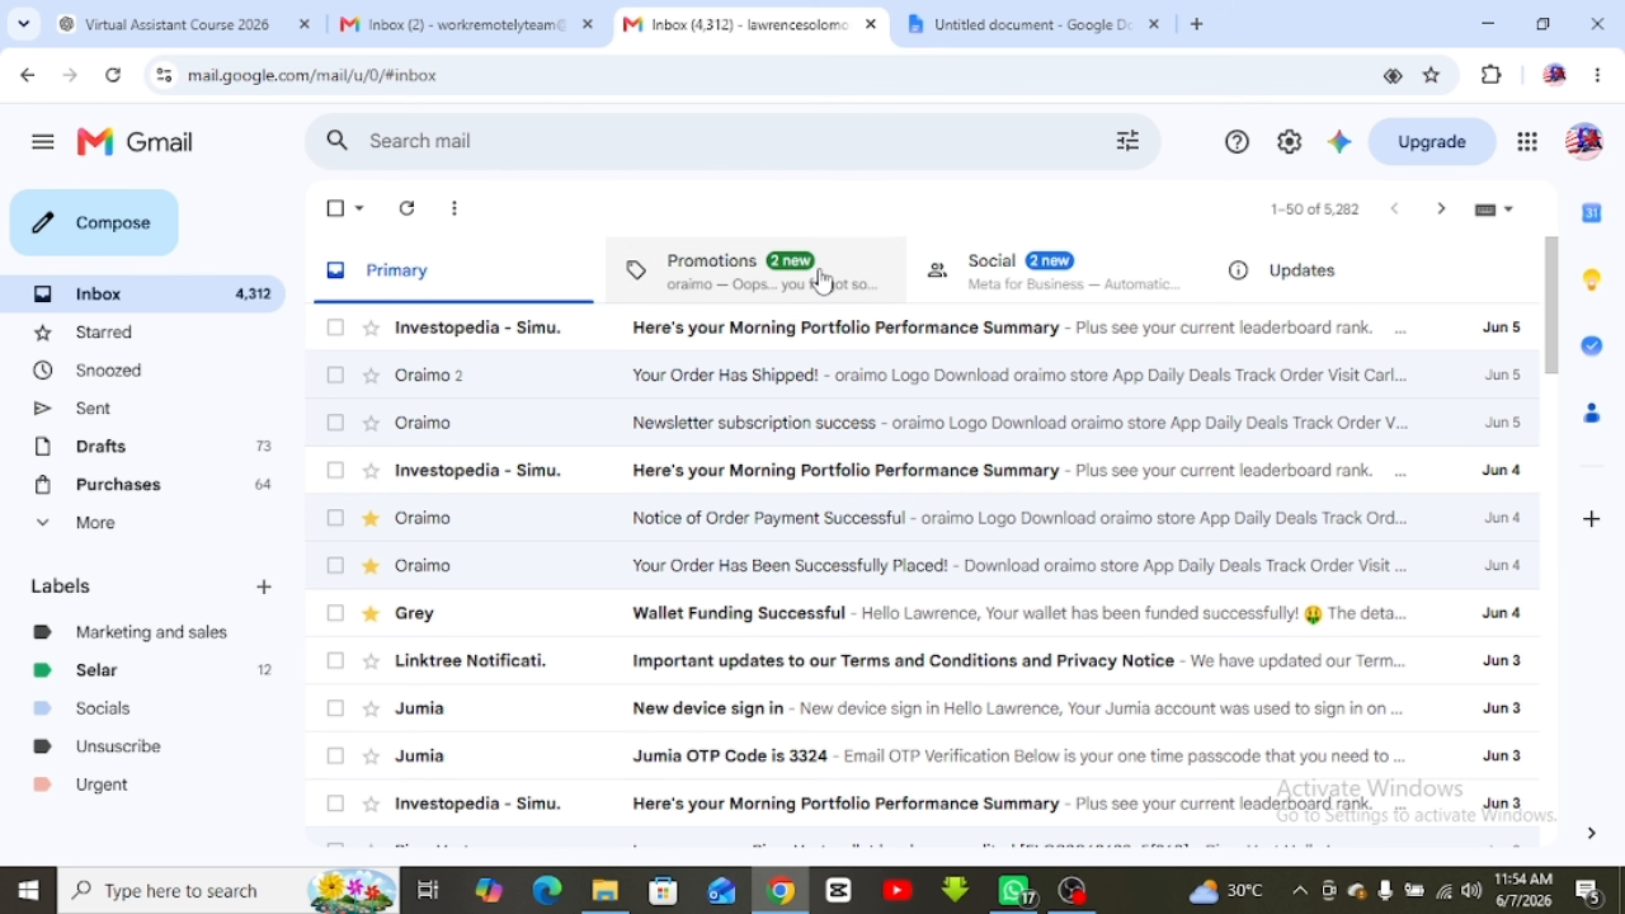
pyautogui.click(988, 25)
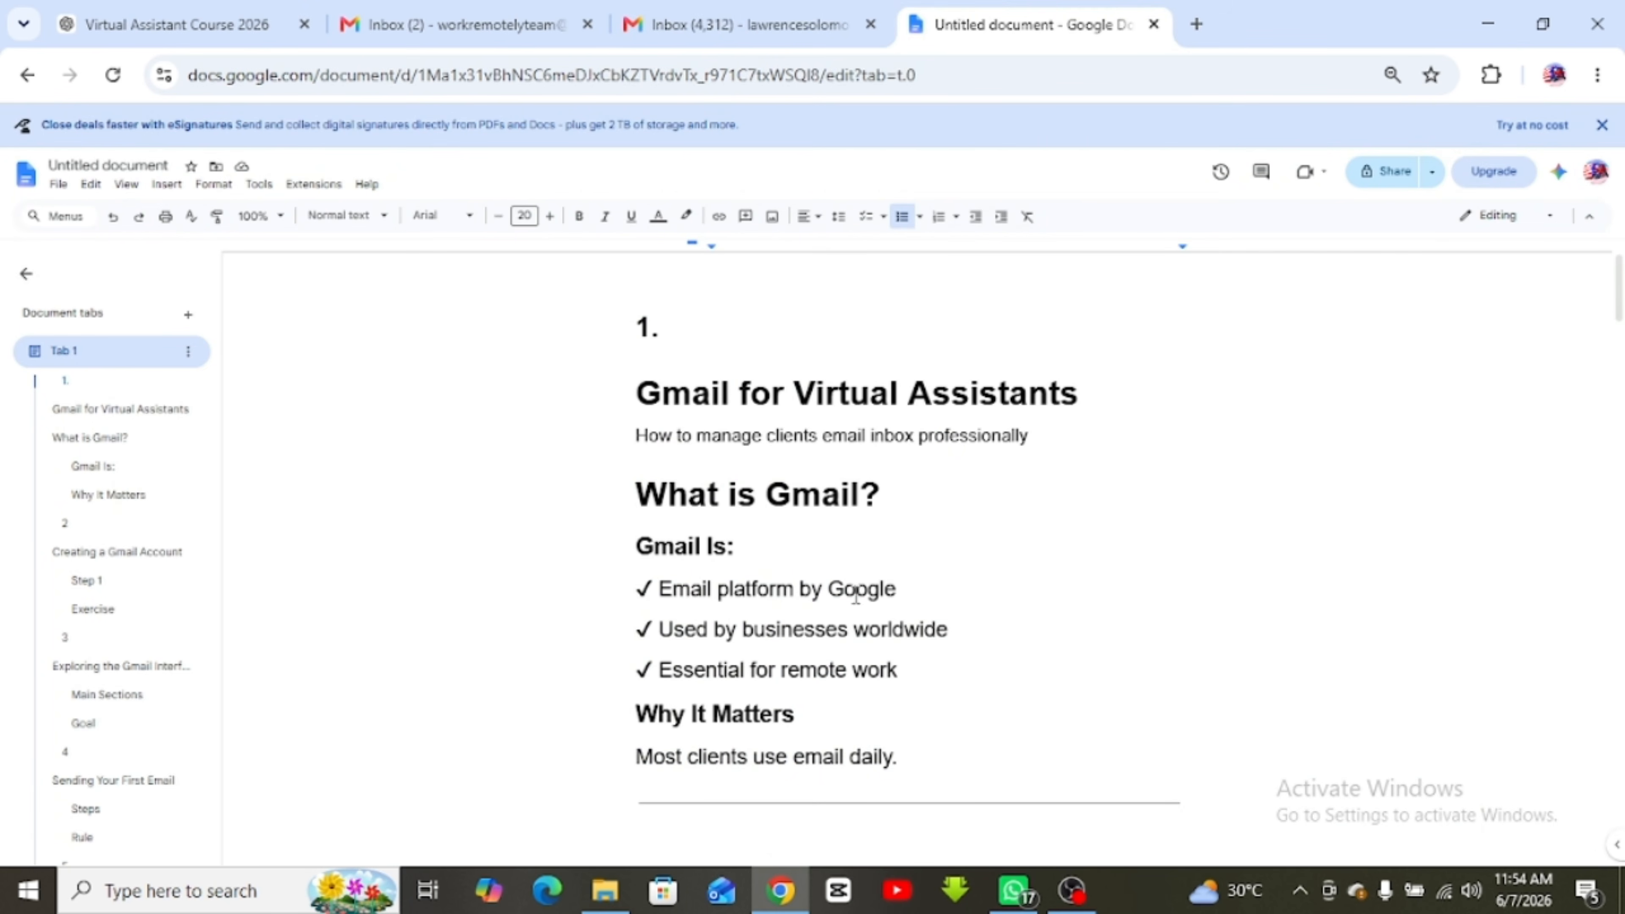
# Scroll the notes down to section 2, Creating a Gmail Account, then return to Inbox (4,312)
pyautogui.scroll(-2, 801, 652)
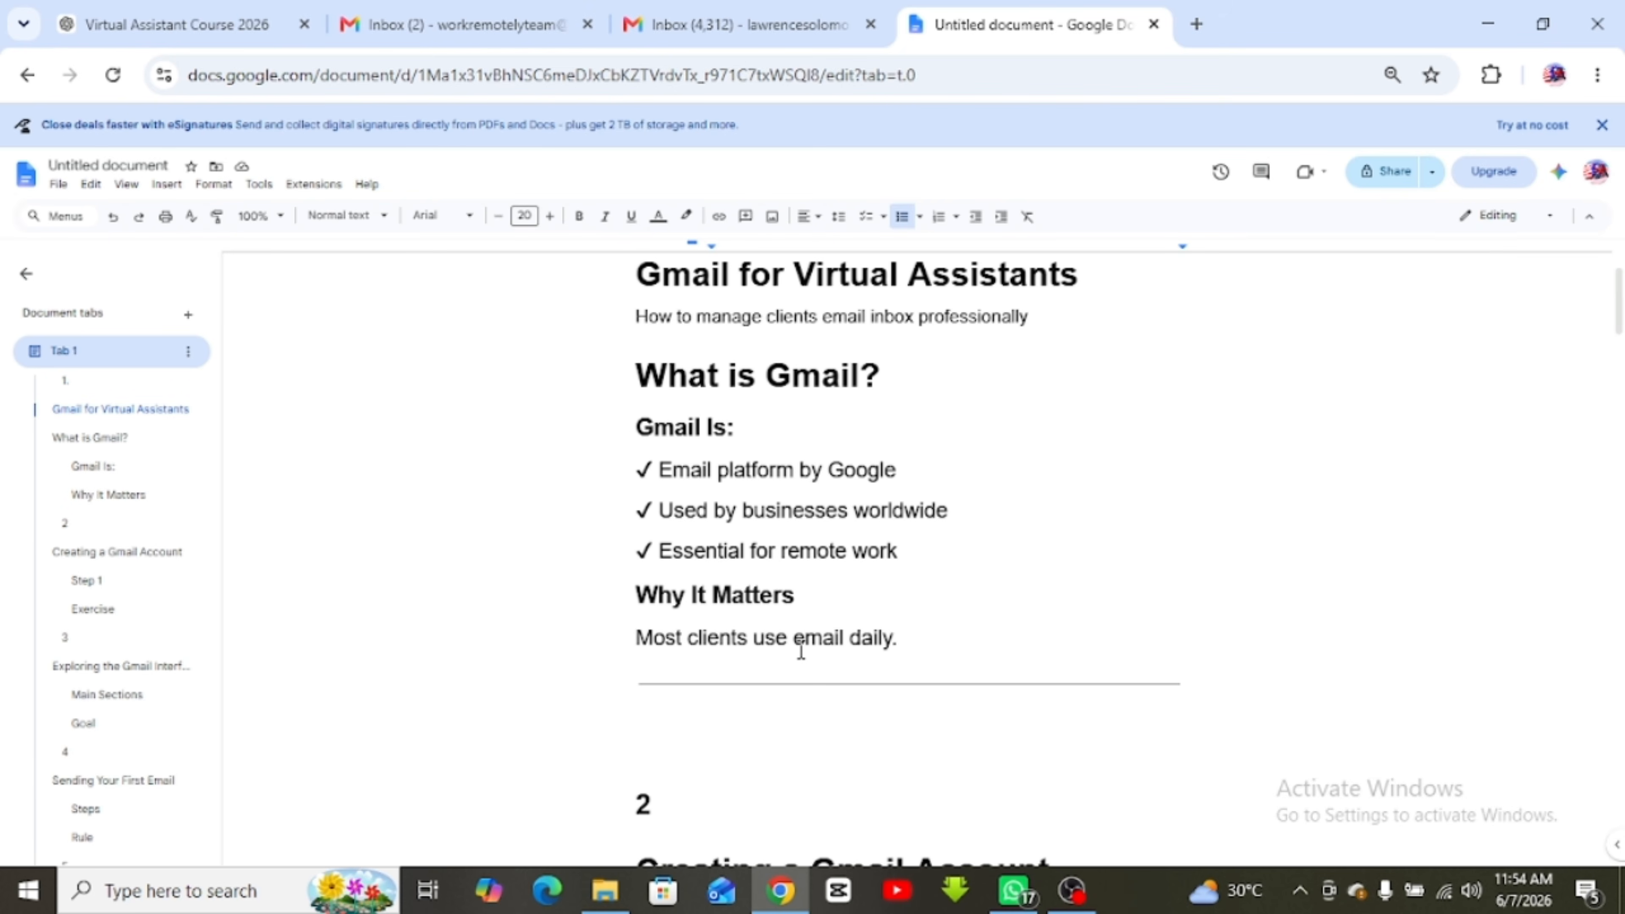
pyautogui.scroll(-8, 800, 652)
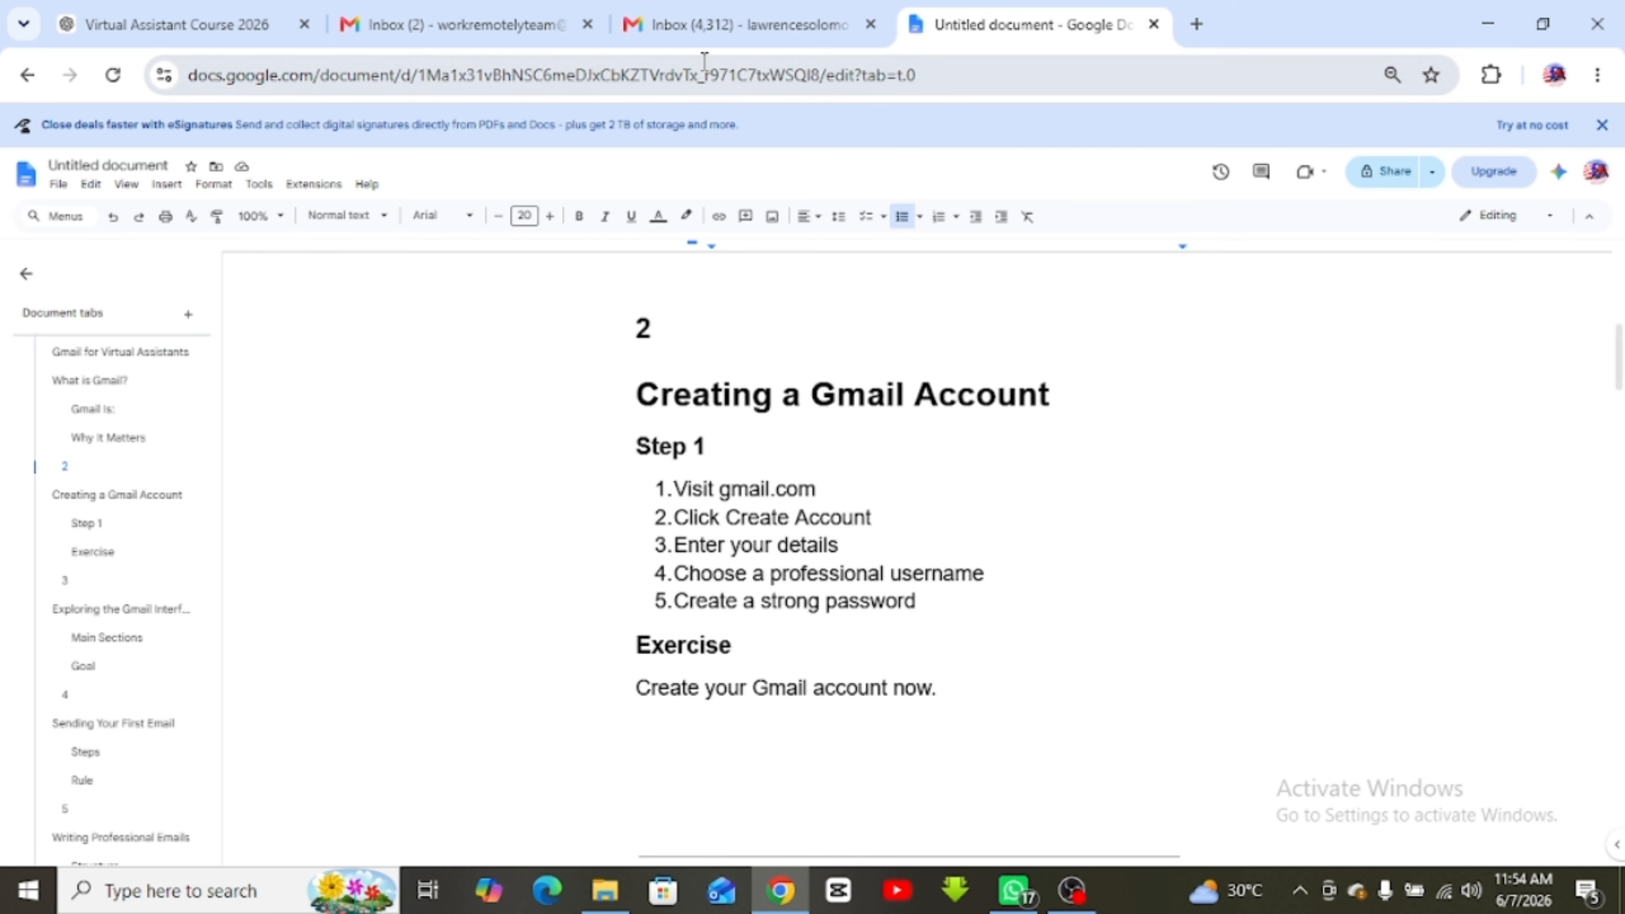
pyautogui.click(711, 27)
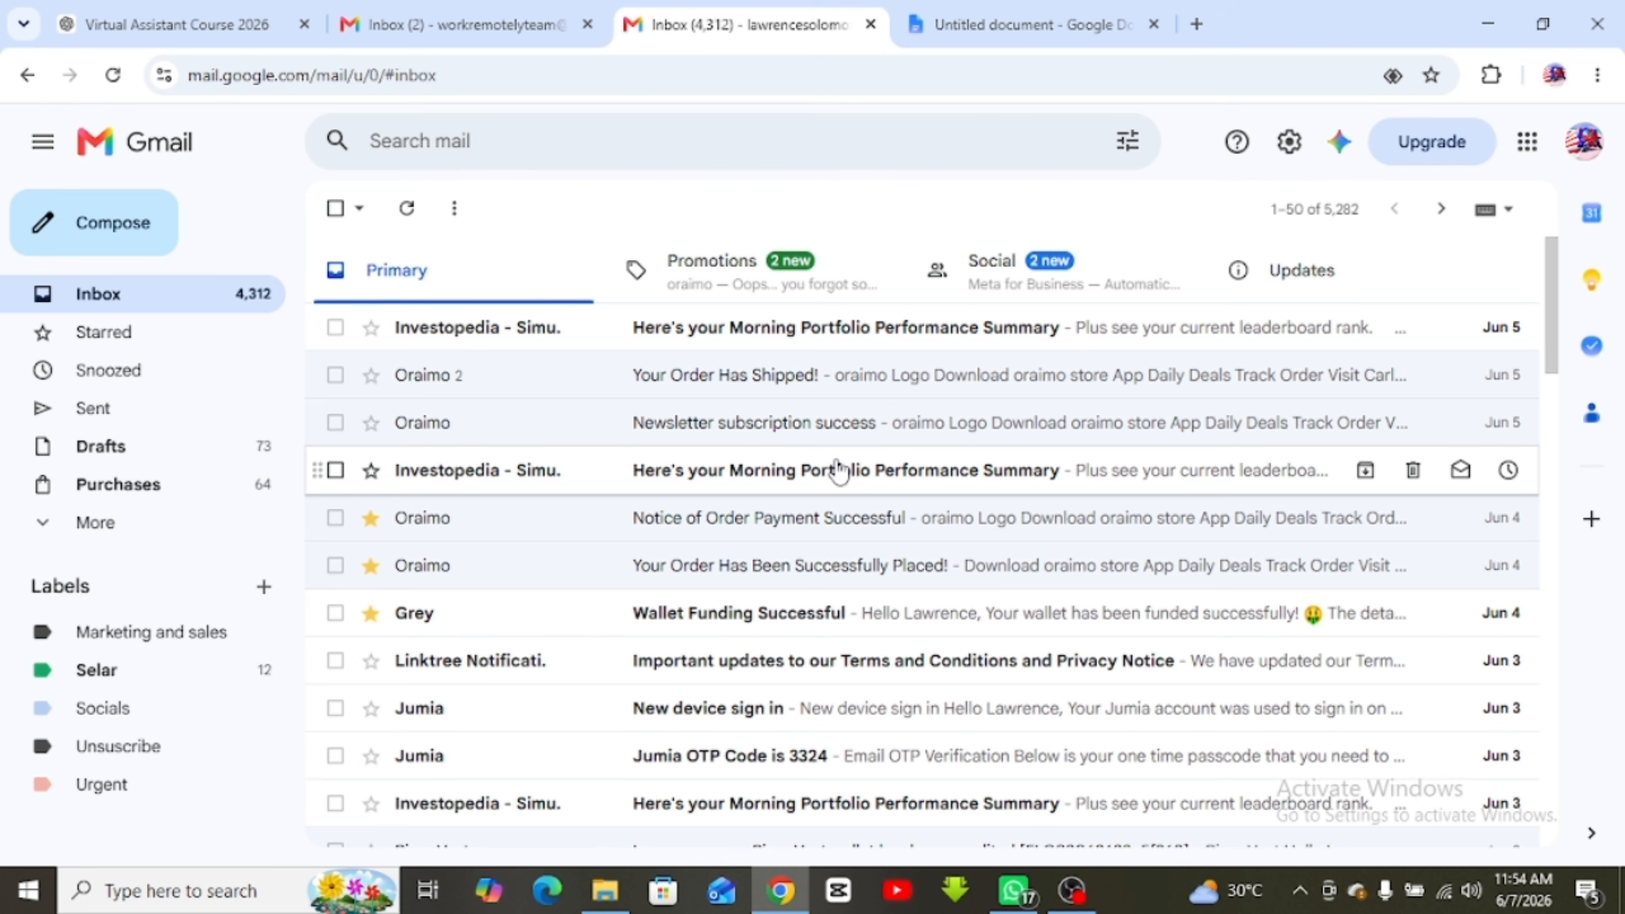
# Begin adding a second Google account from the avatar menu, picking the saved email on the sign-in page
pyautogui.click(1591, 161)
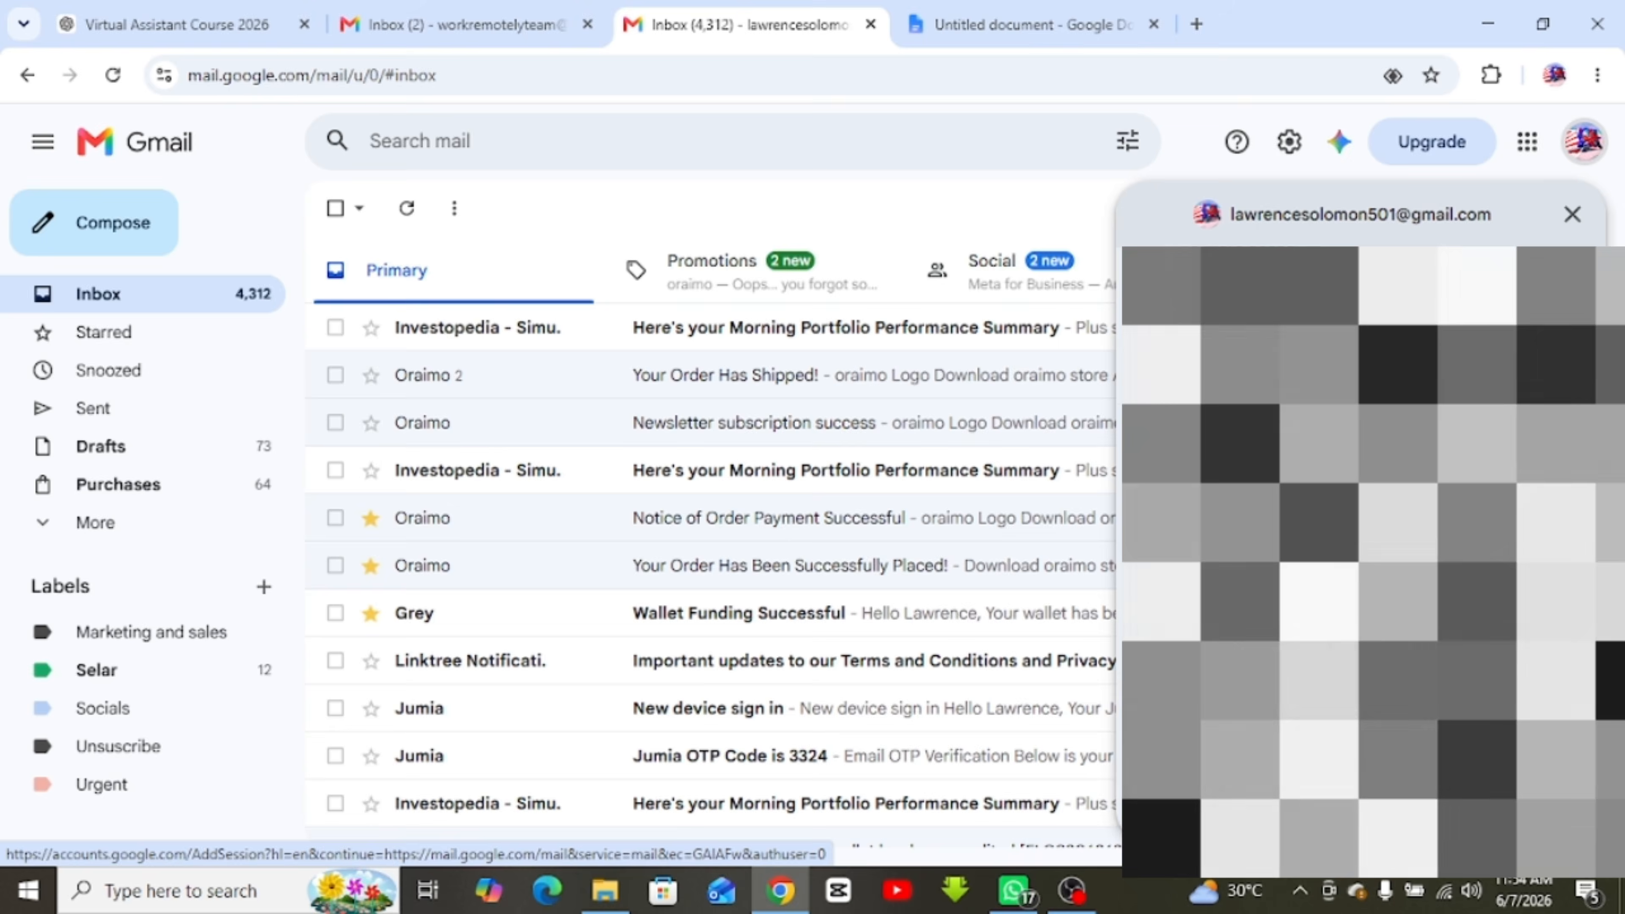
pyautogui.click(1312, 646)
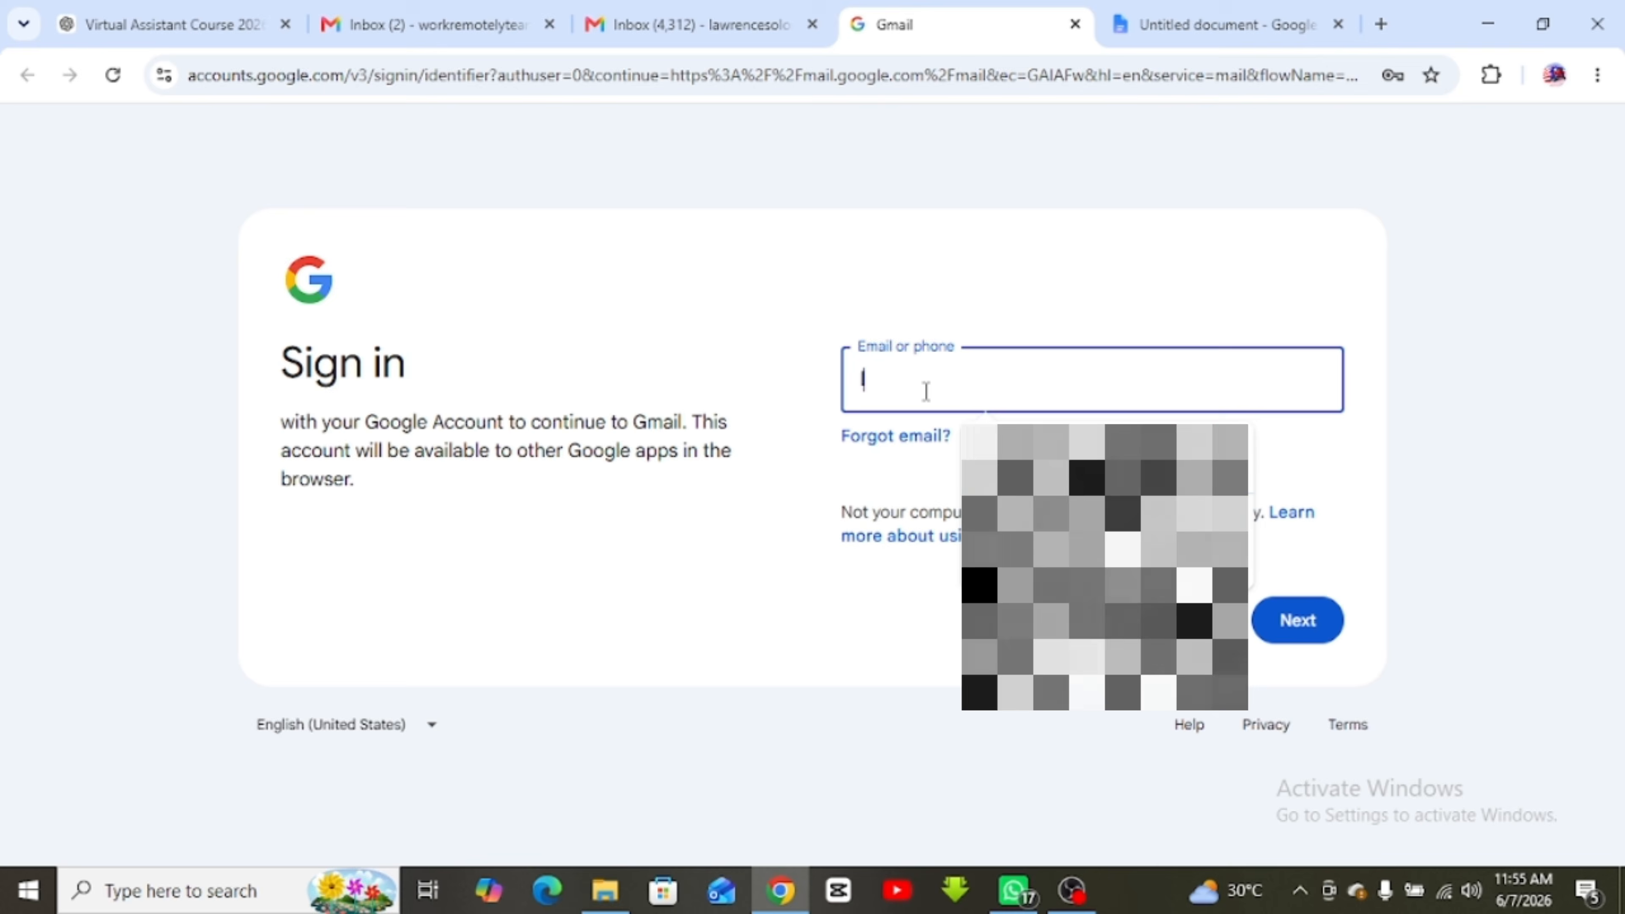
pyautogui.click(1049, 460)
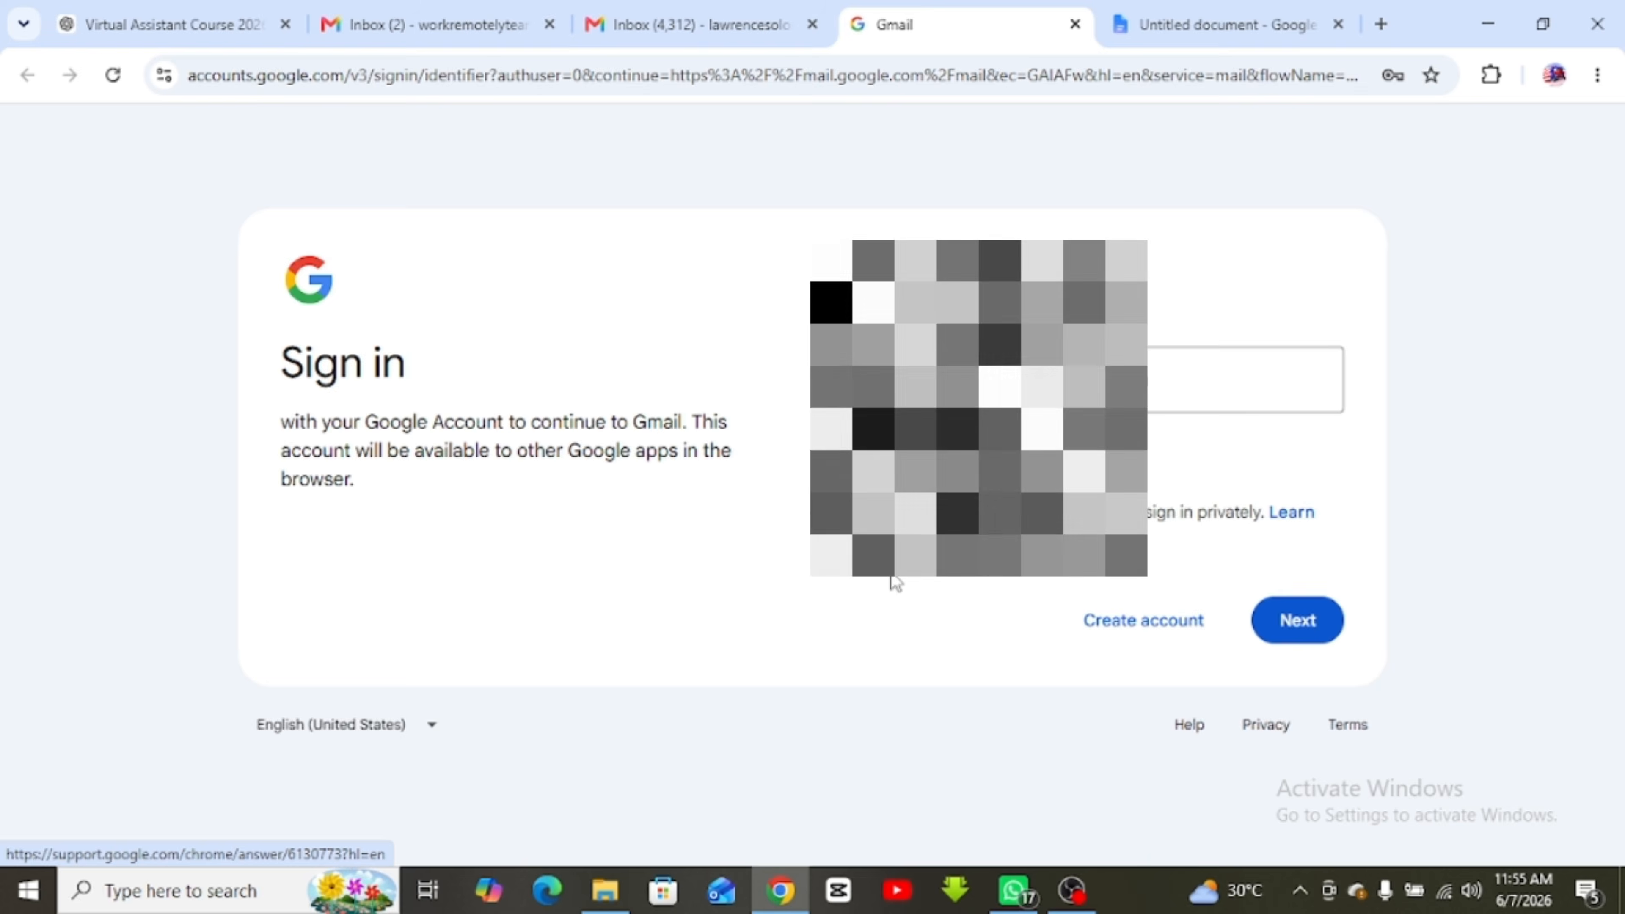
pyautogui.click(680, 13)
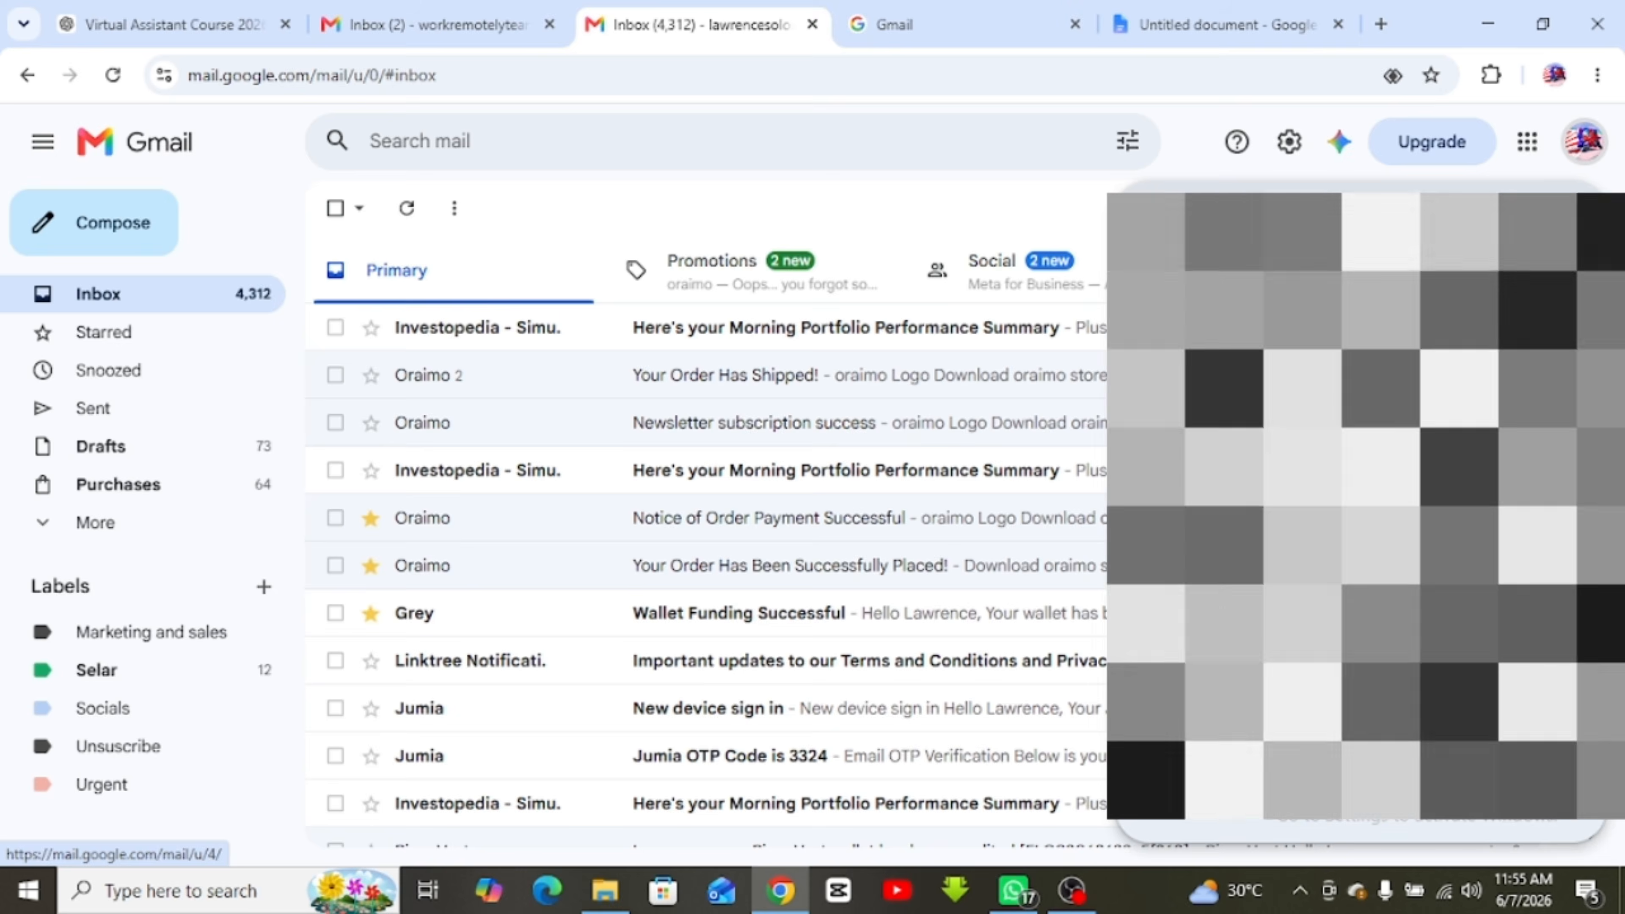
# Open the second account's inbox, compare it with the main inbox, and close the sign-in tab
pyautogui.click(1292, 698)
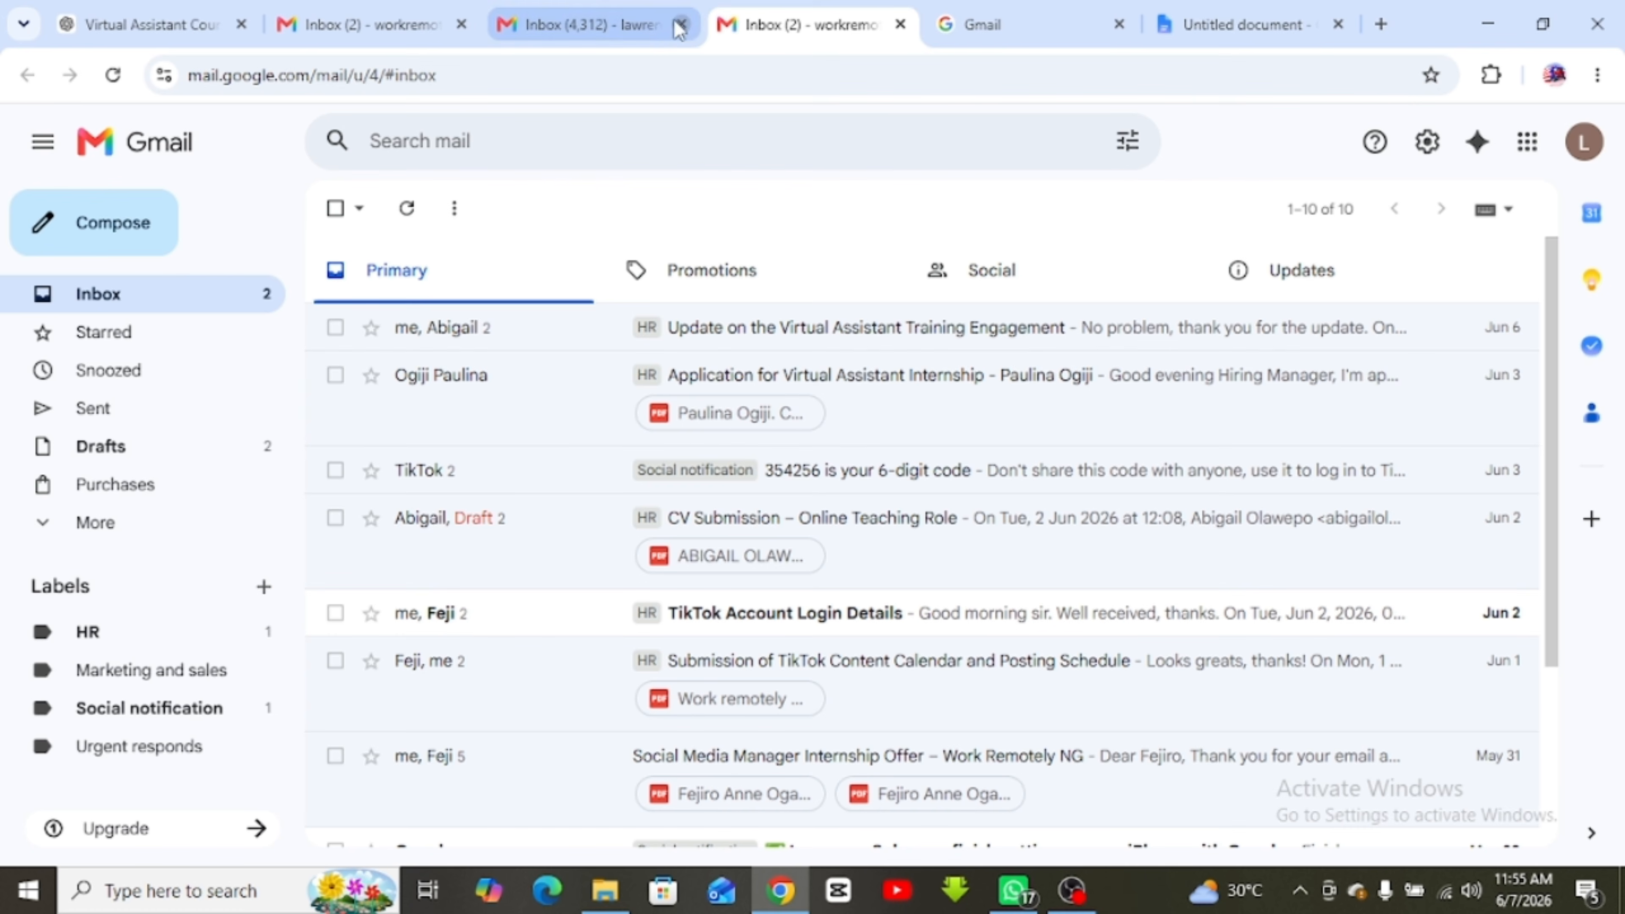
pyautogui.click(646, 24)
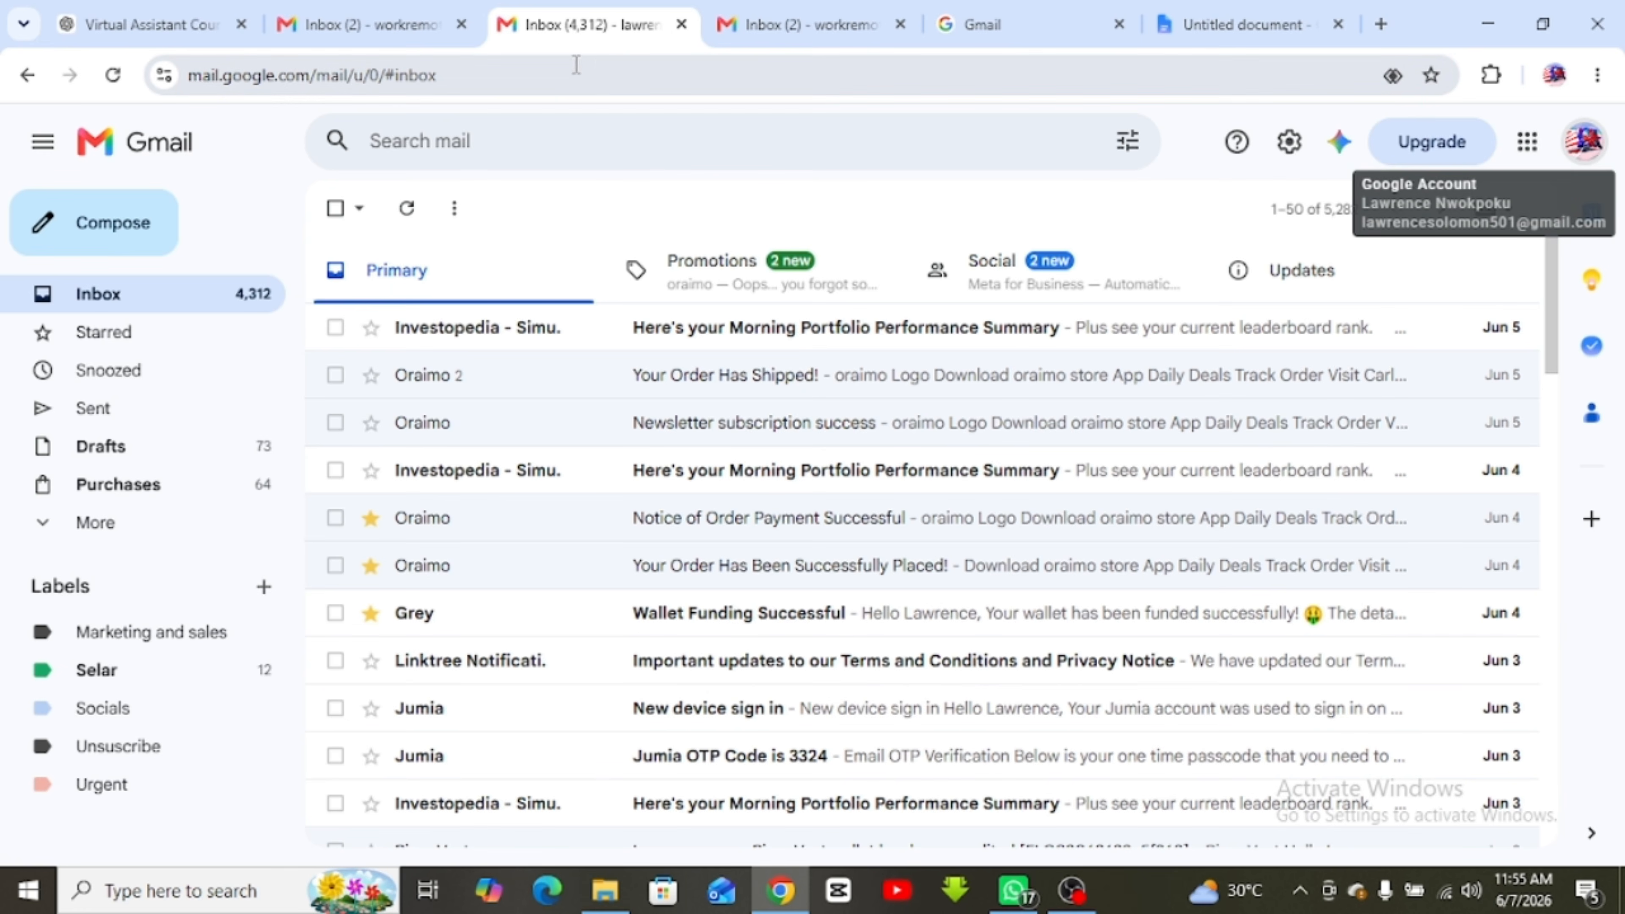
pyautogui.click(363, 24)
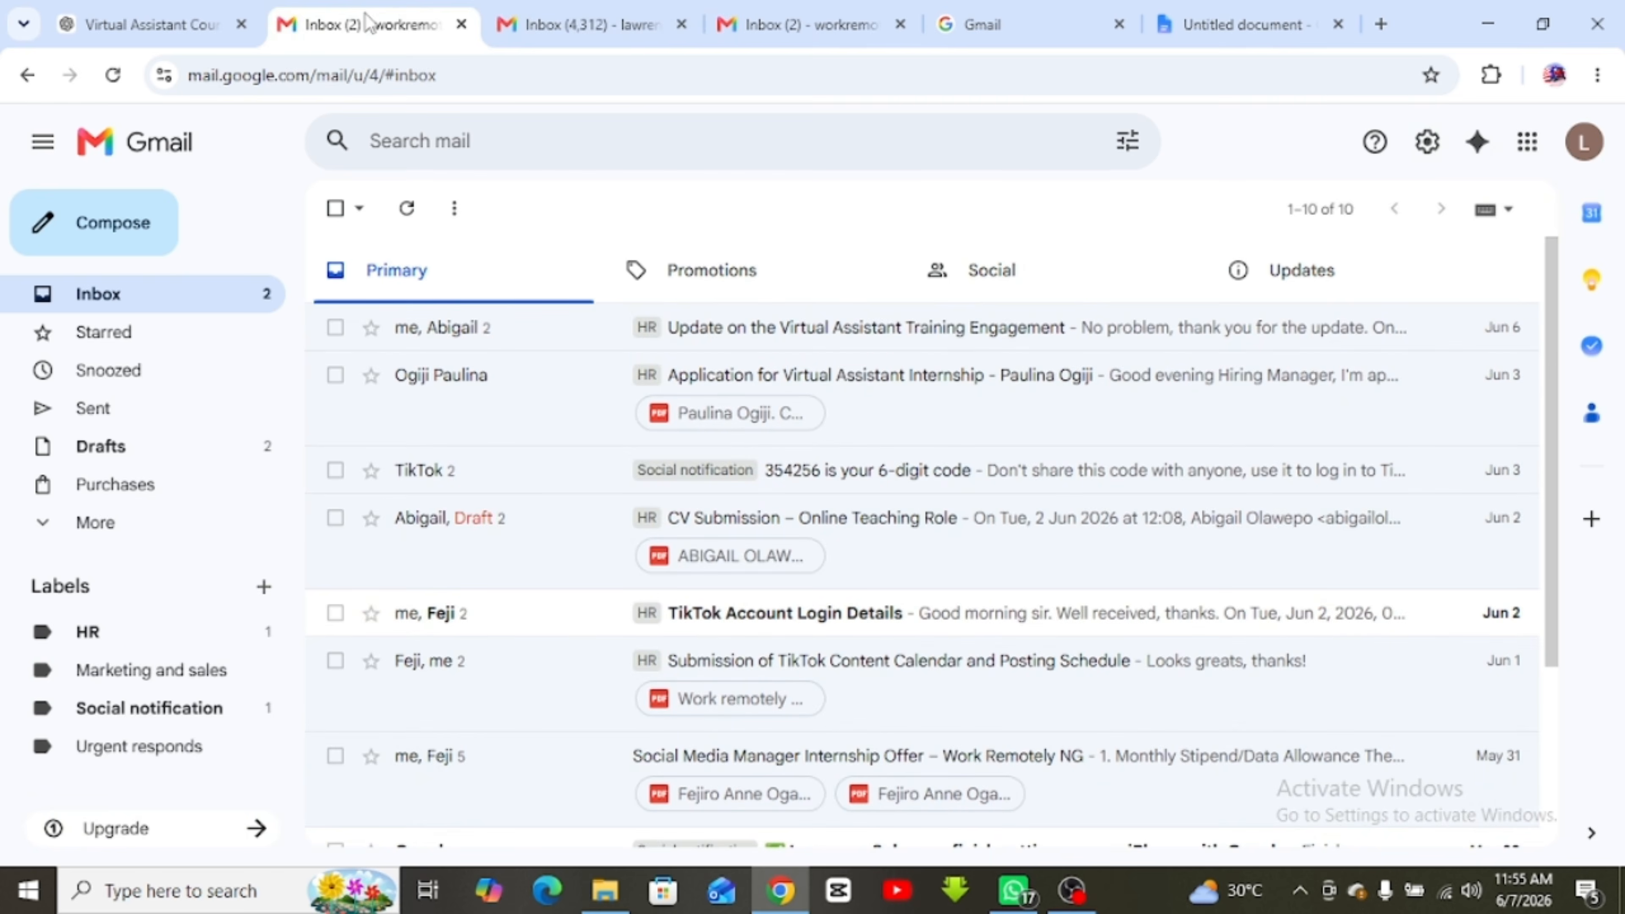
pyautogui.click(617, 10)
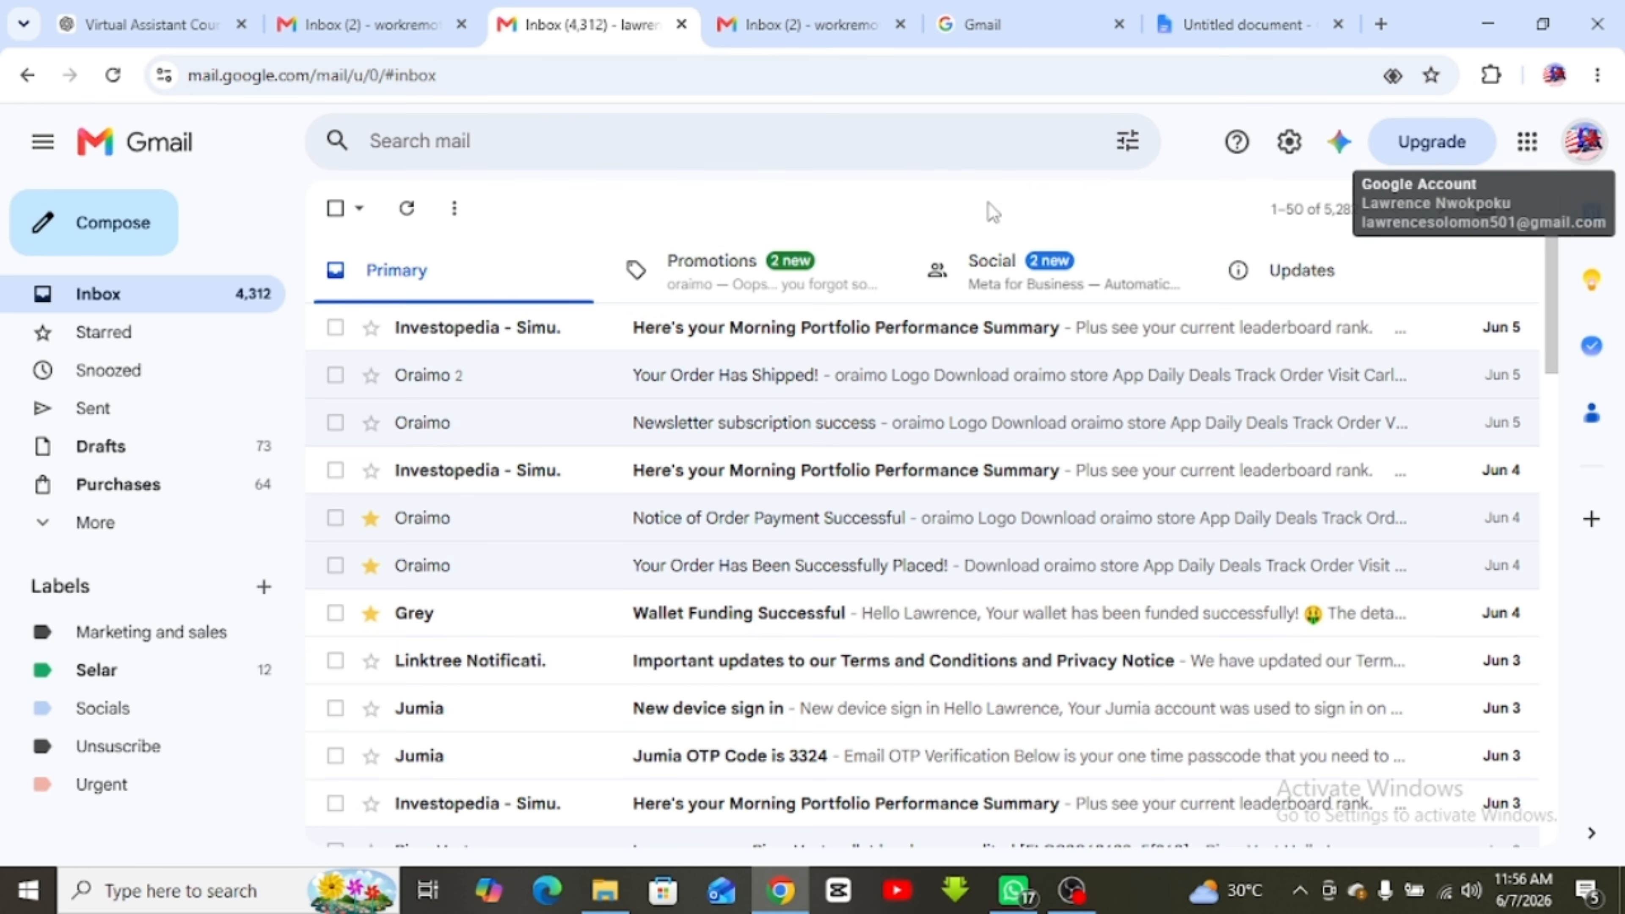
pyautogui.click(1119, 24)
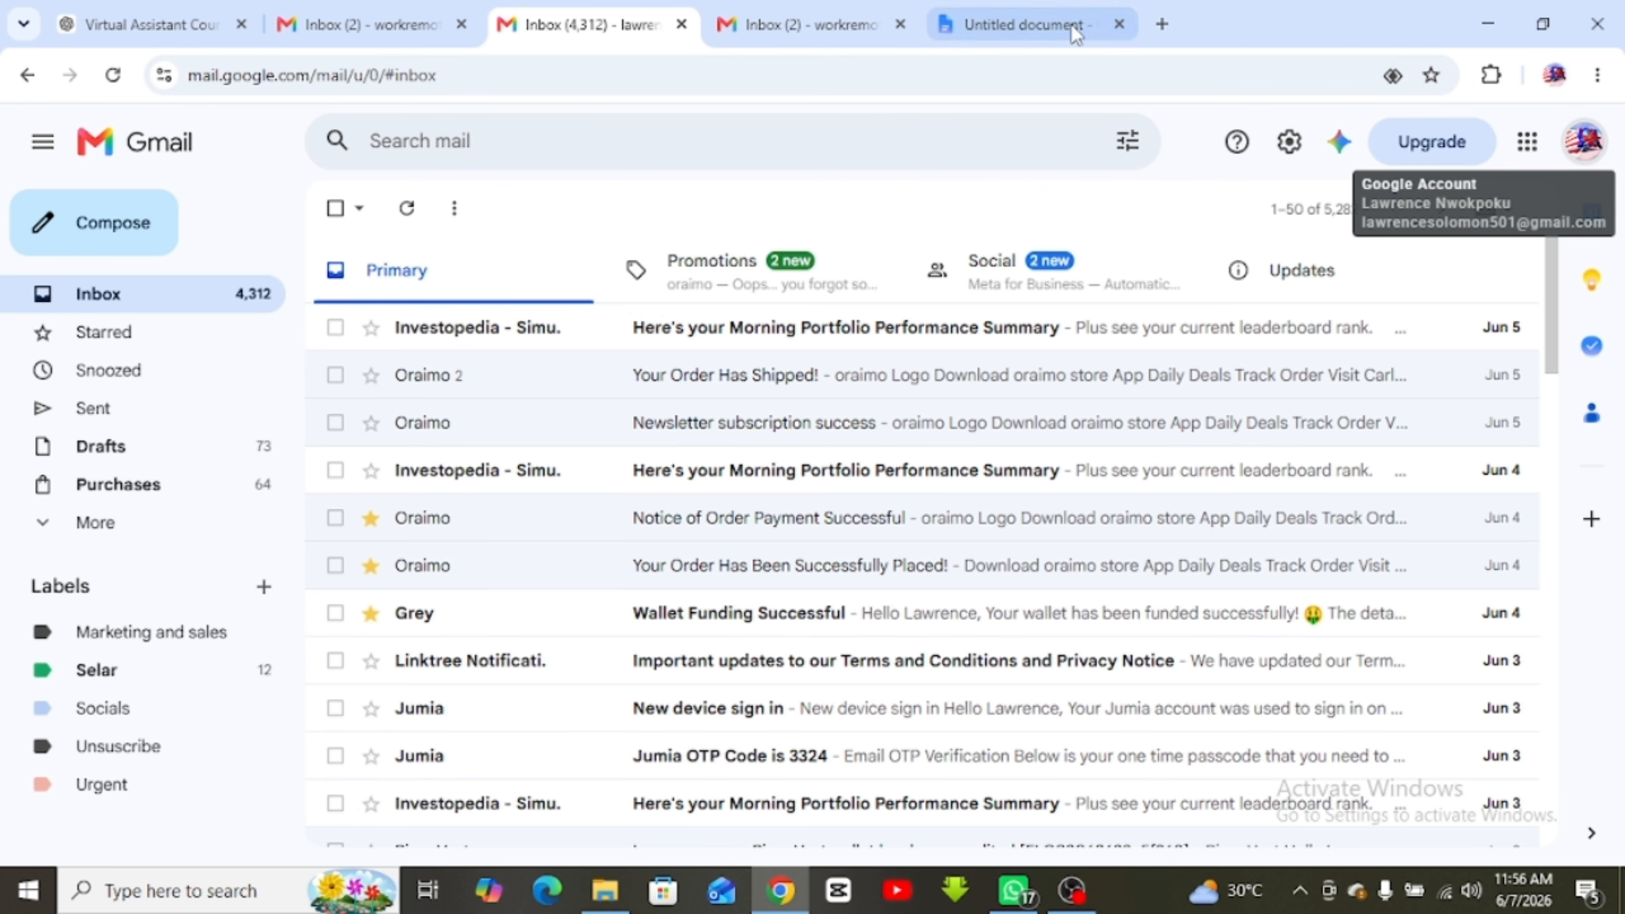
# Scroll the notes to section 3, Exploring the Gmail Interface, then return to Inbox (4,312)
pyautogui.click(972, 25)
pyautogui.scroll(-8, 763, 501)
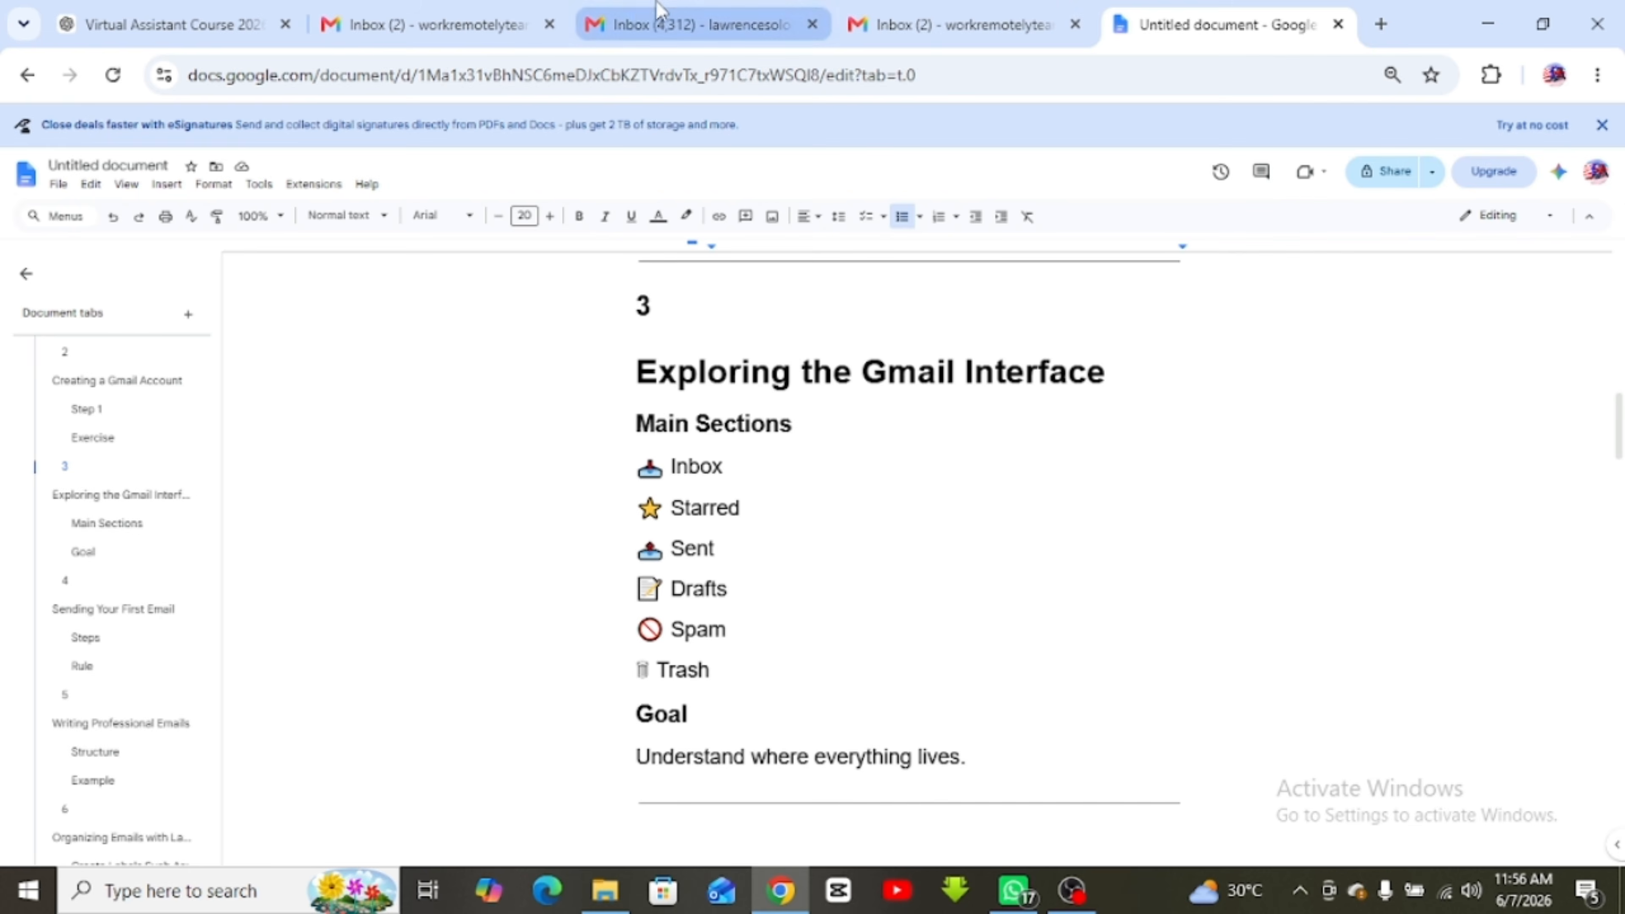
pyautogui.click(671, 24)
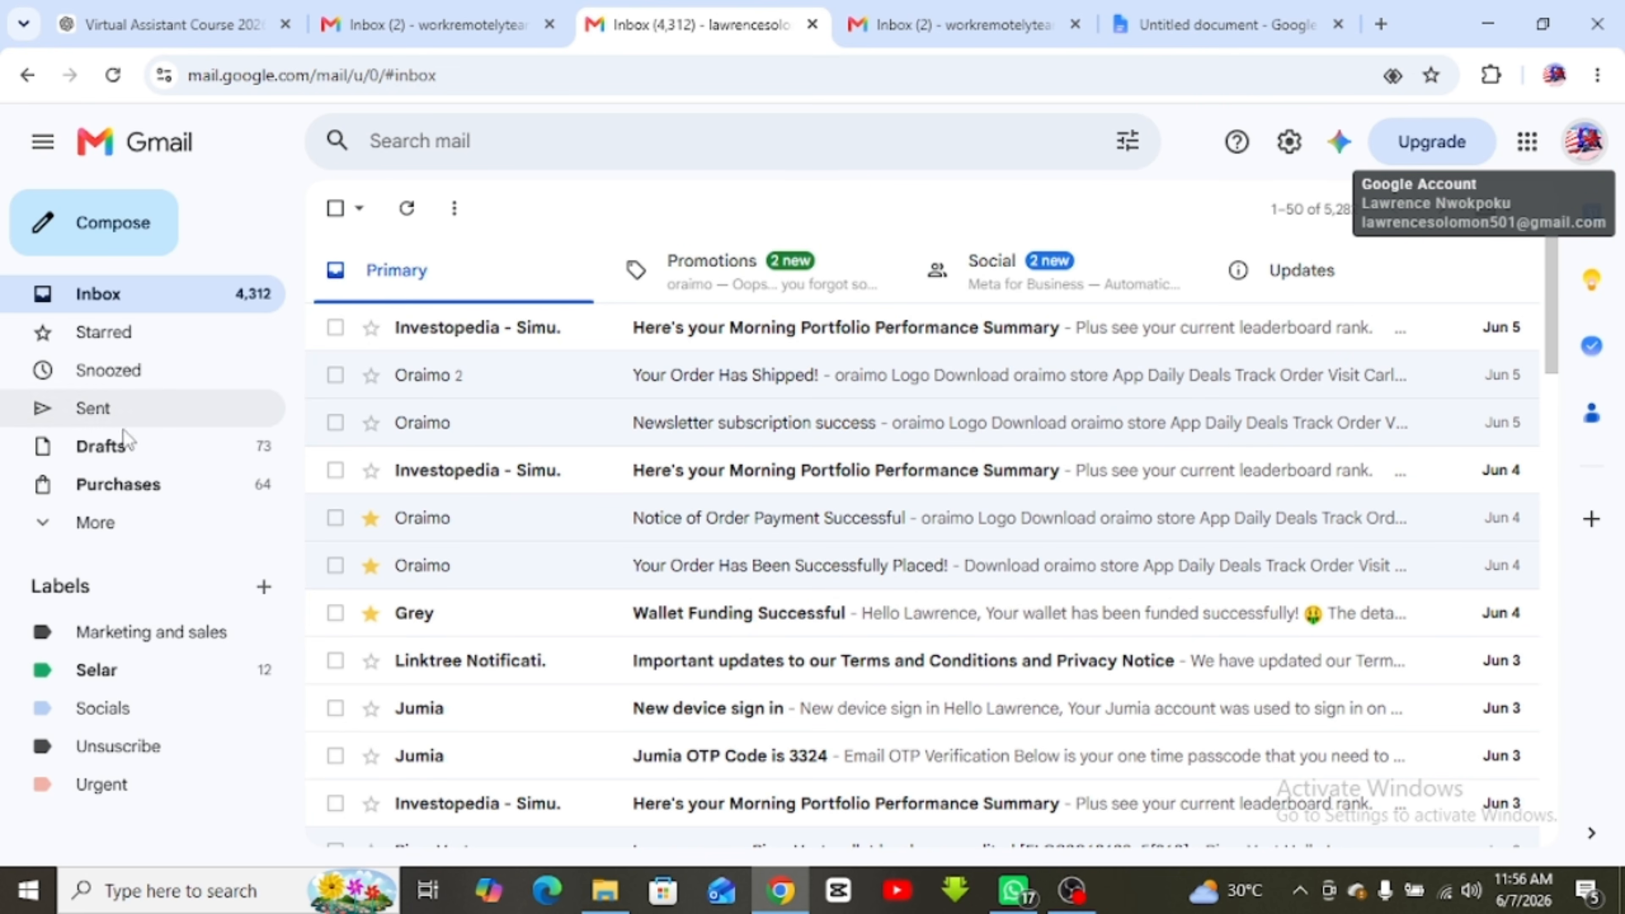
# Check the main inbox's newest/oldest sort options from the 1–50 counter
pyautogui.scroll(-10, 1343, 640)
pyautogui.scroll(10, 1407, 422)
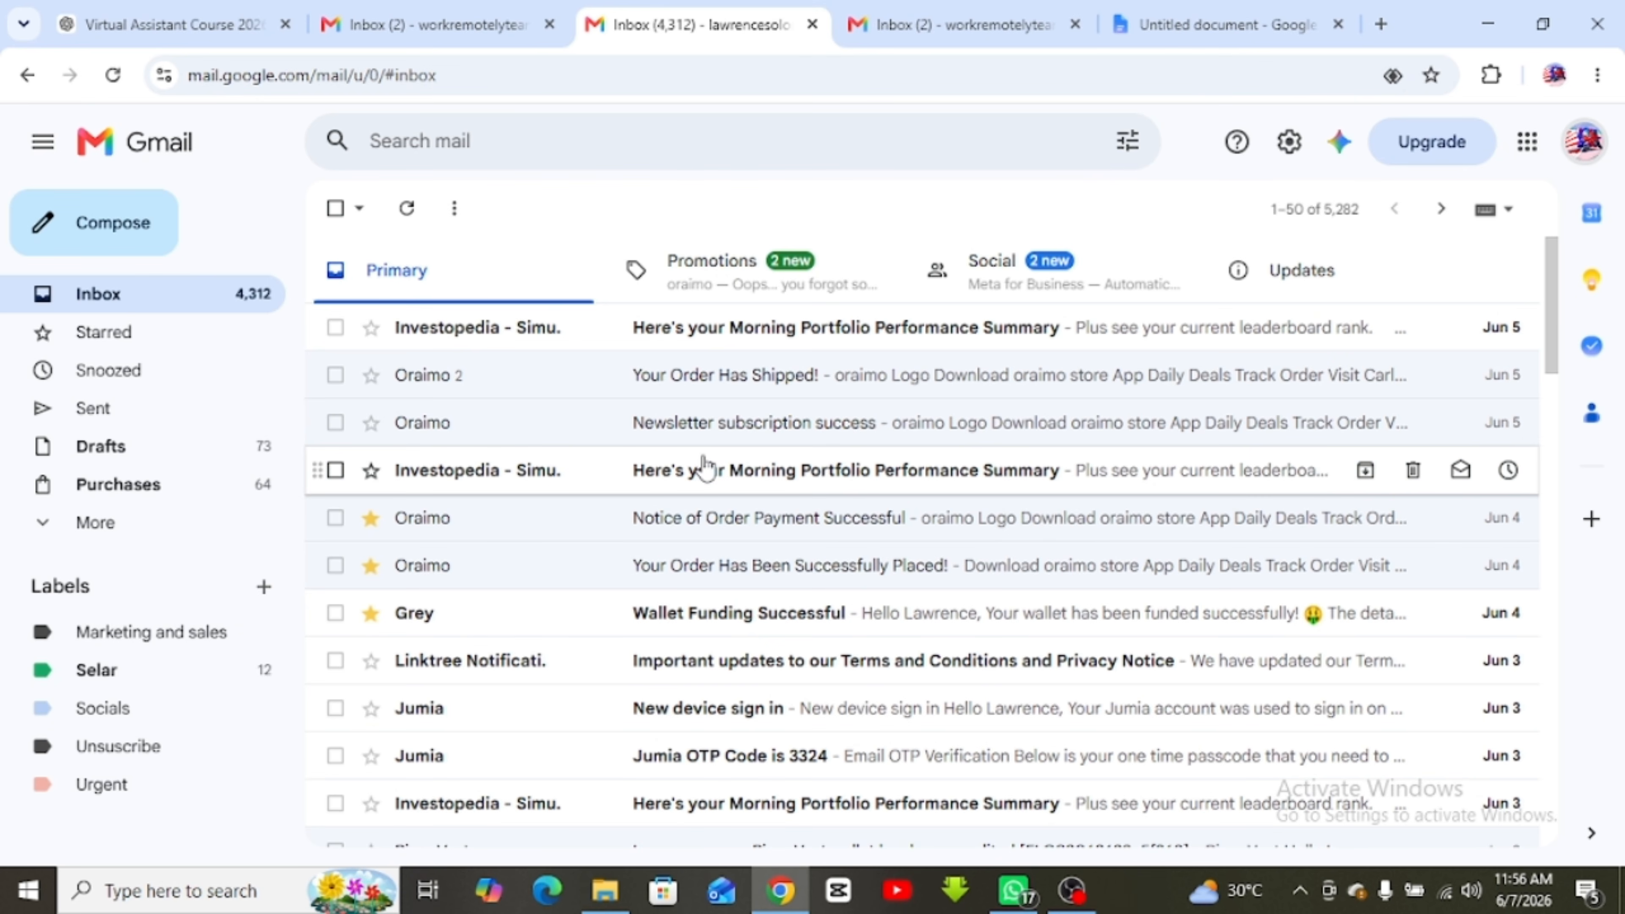
pyautogui.click(1281, 217)
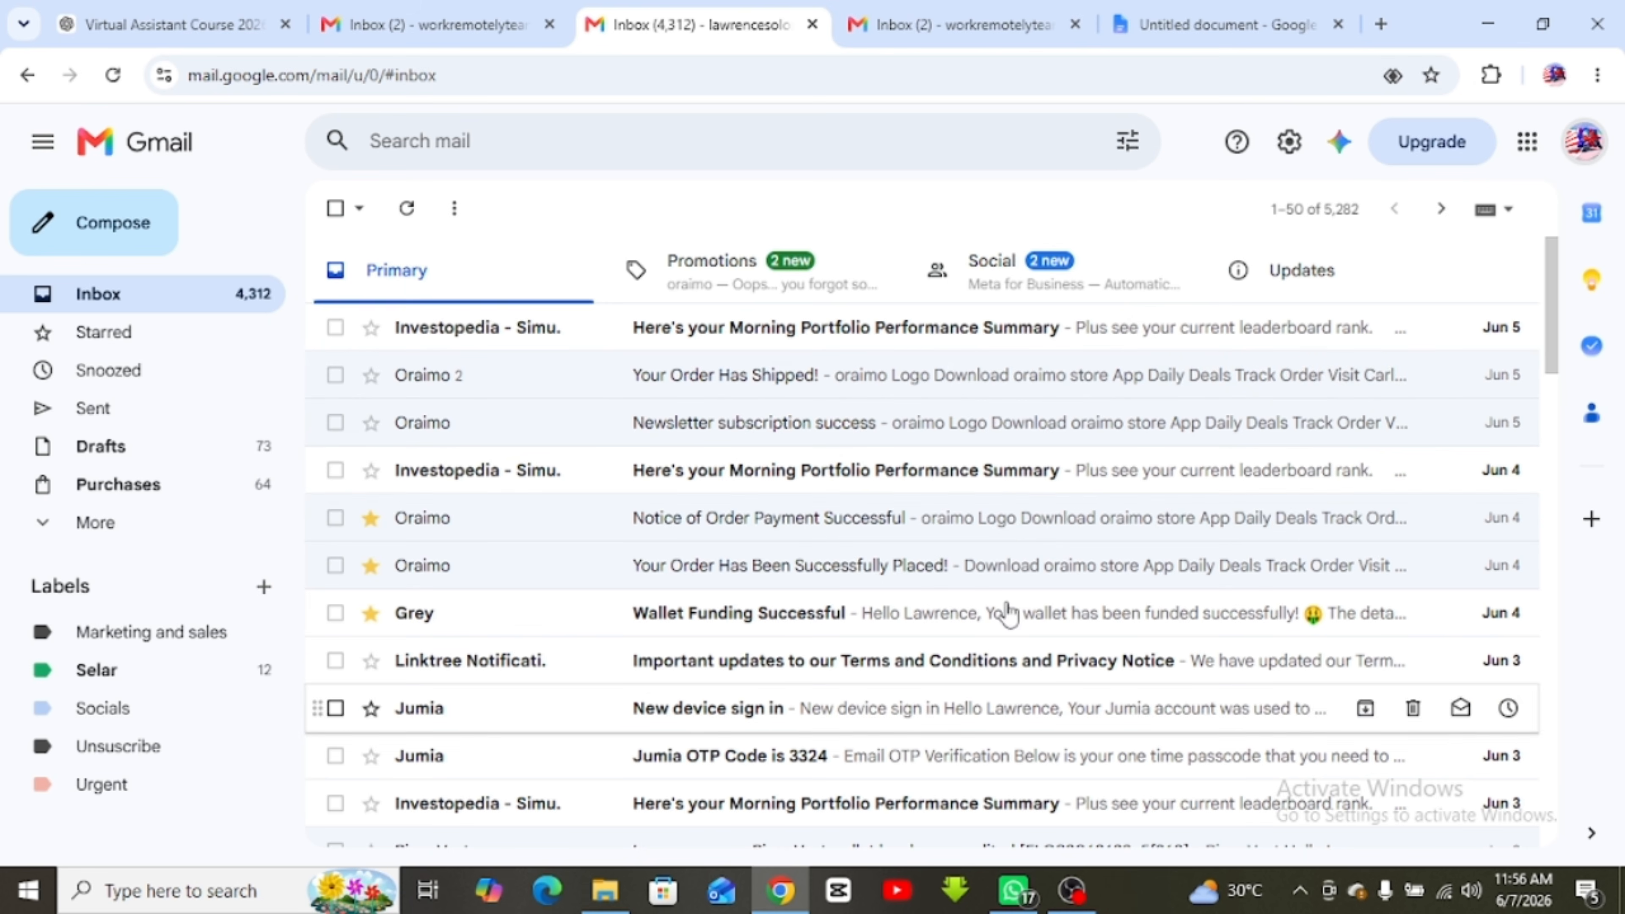
# Scroll through the main inbox's messages, then switch to the ten-message Inbox (2) tab
pyautogui.scroll(-10, 870, 518)
pyautogui.scroll(-15, 870, 518)
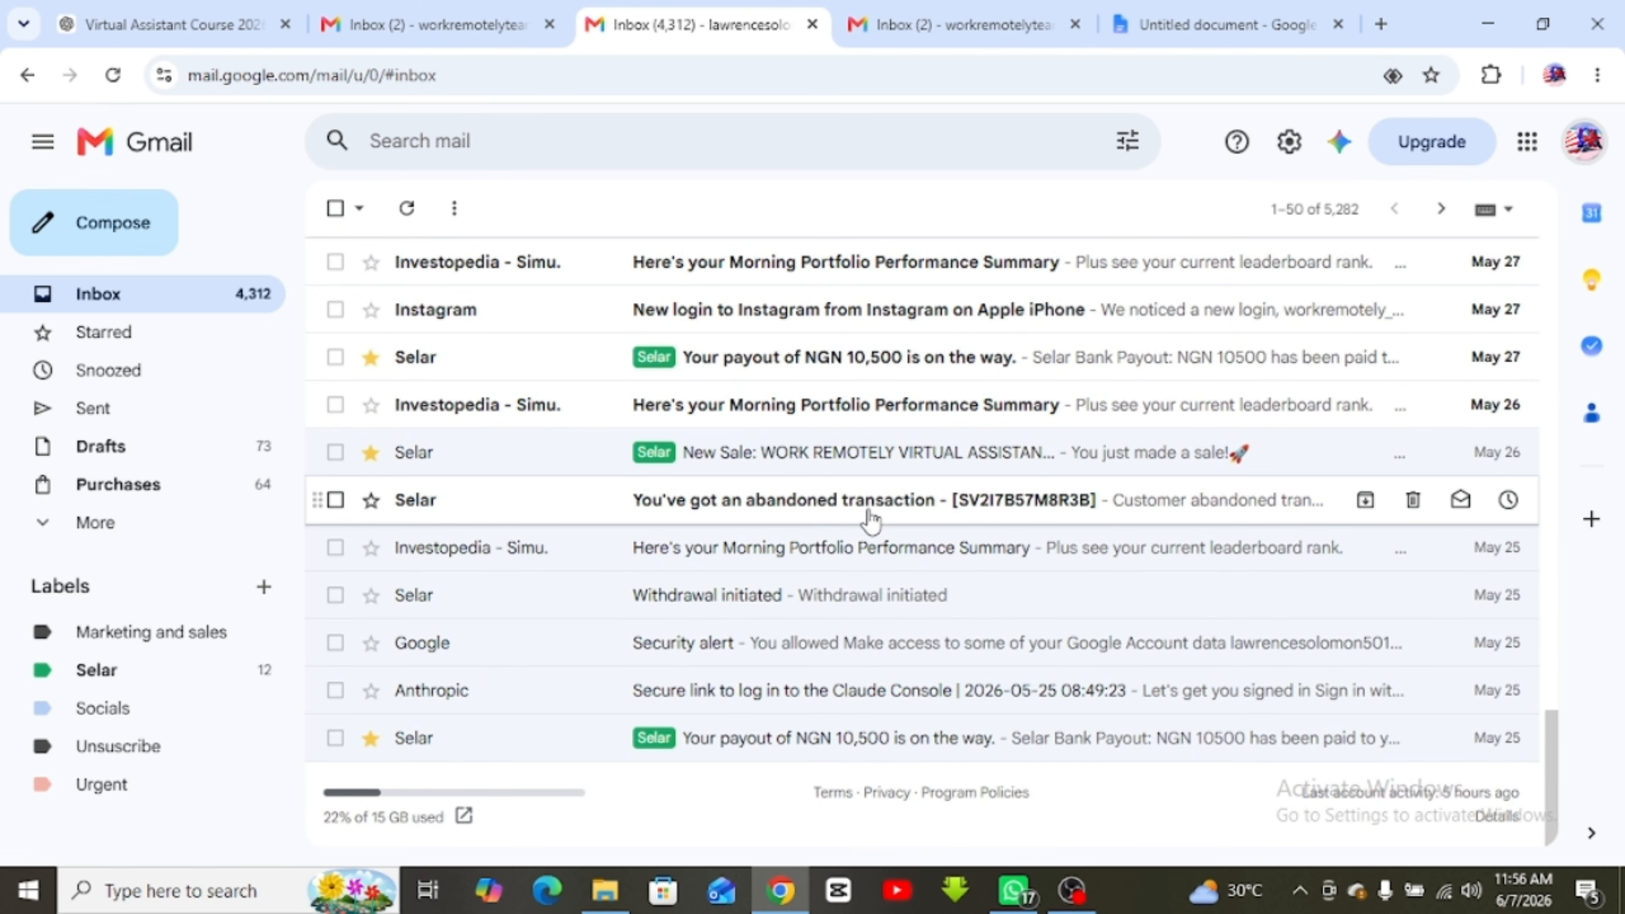
pyautogui.scroll(20, 870, 518)
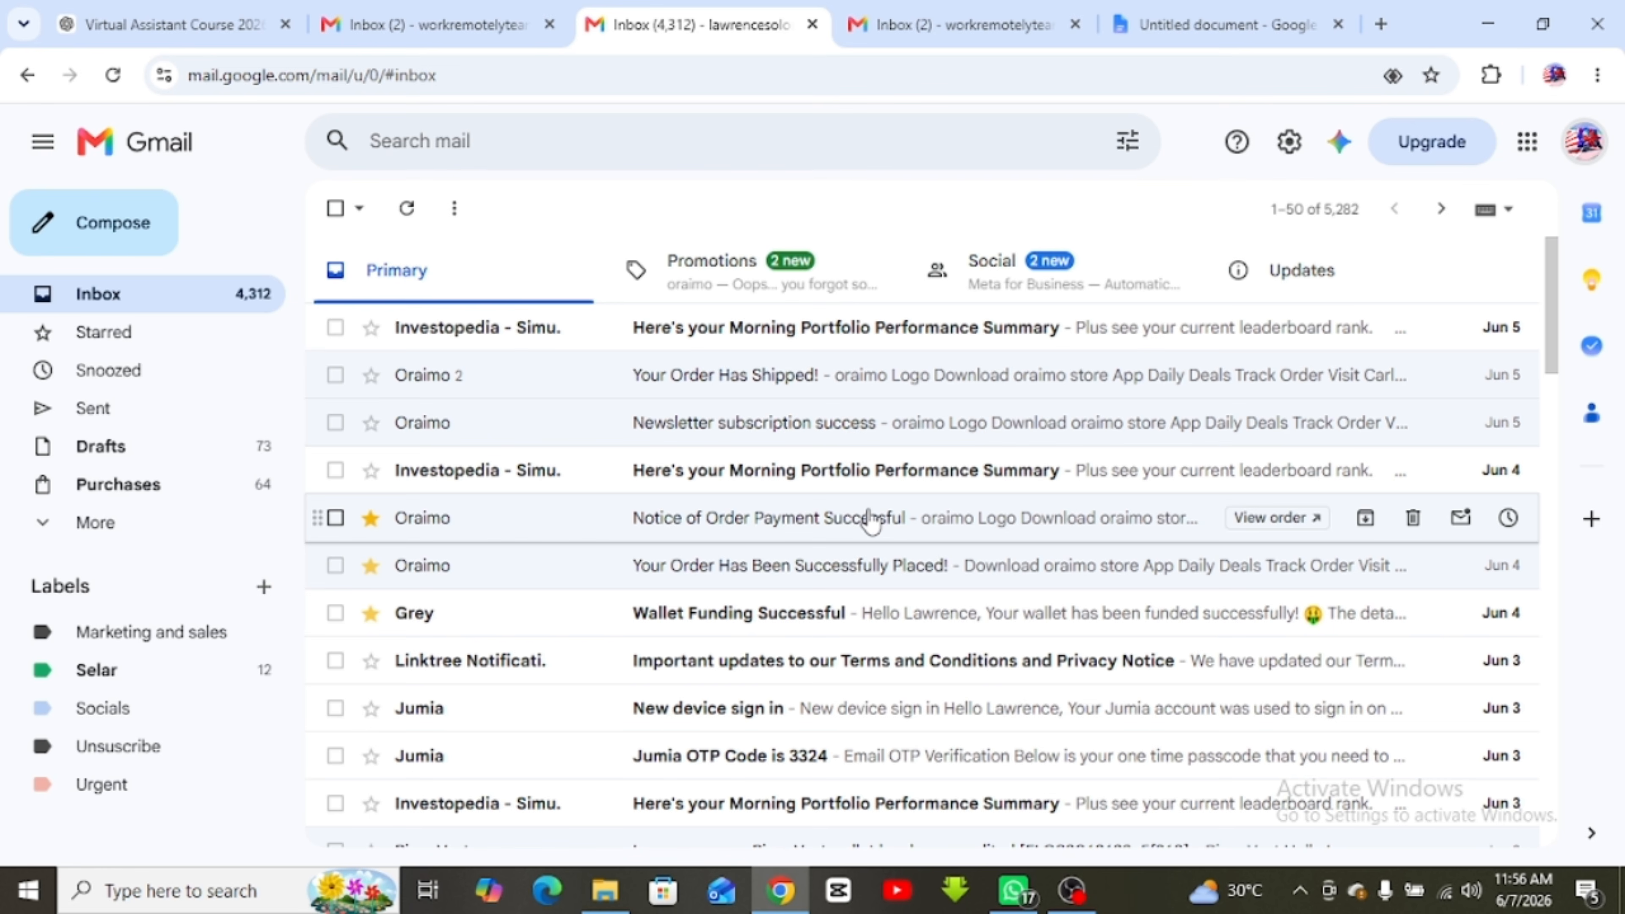
pyautogui.scroll(-20, 870, 518)
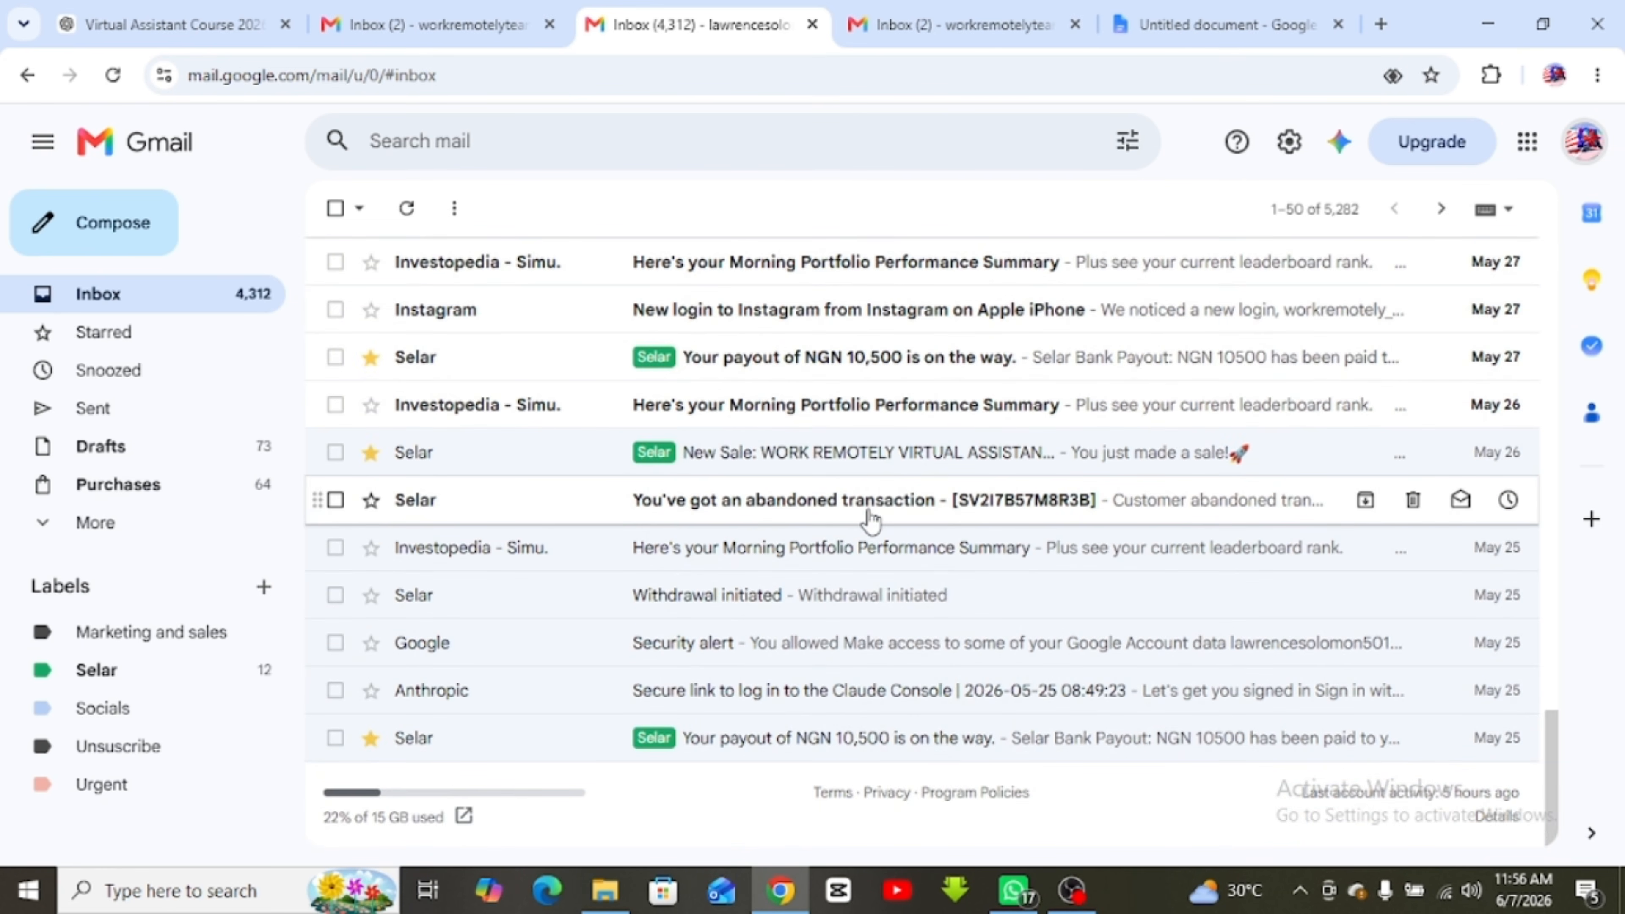
pyautogui.scroll(20, 870, 519)
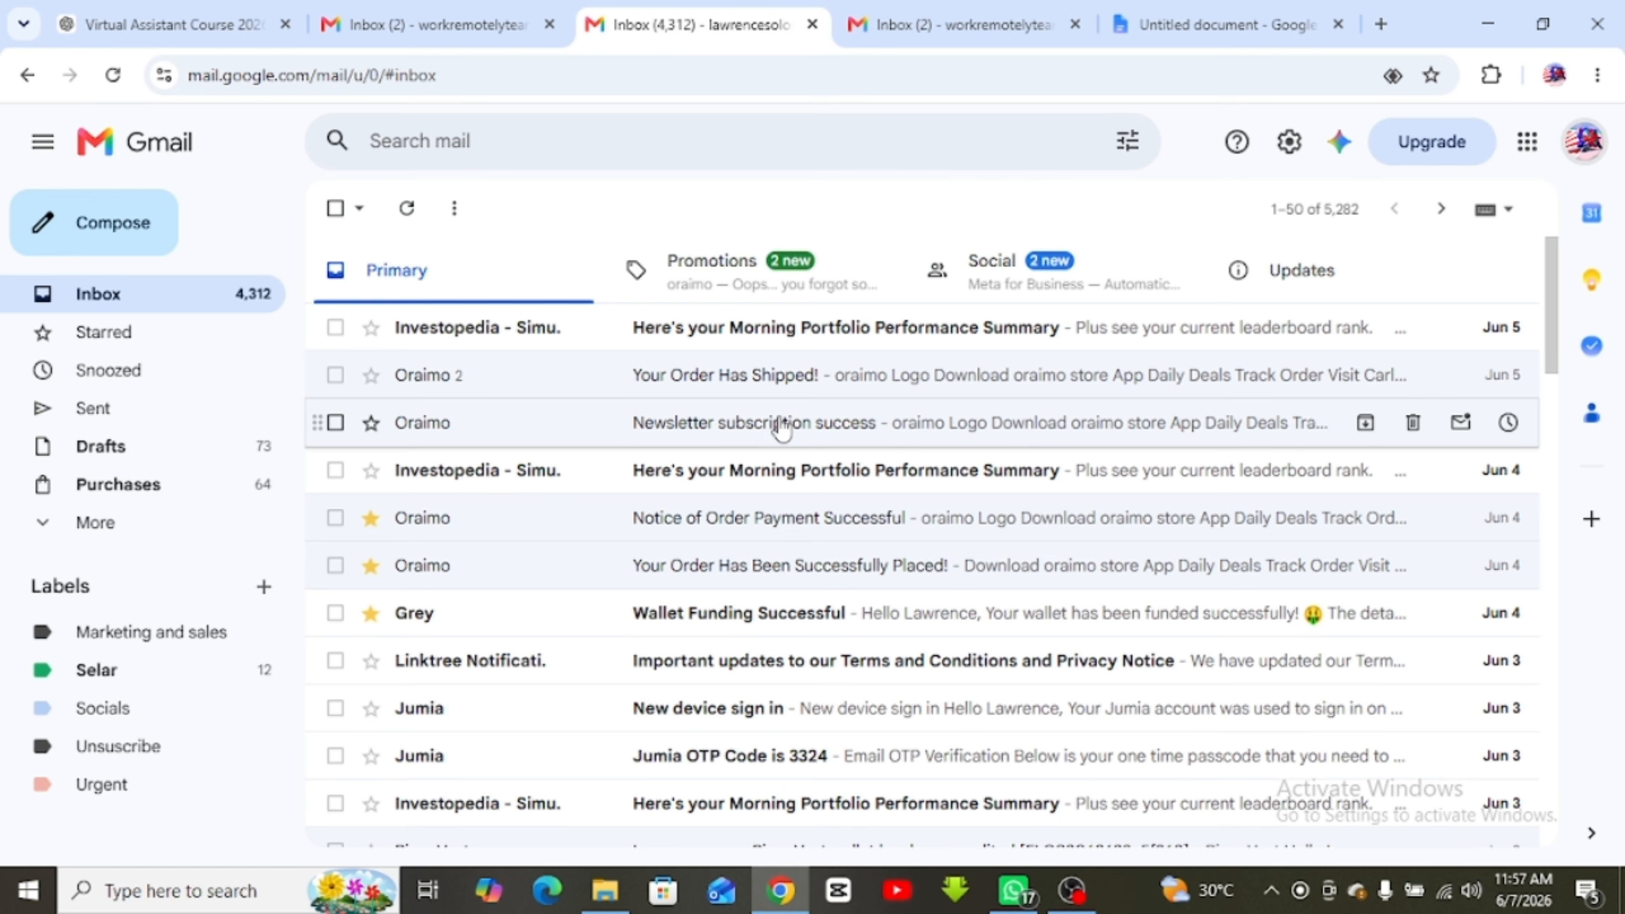
pyautogui.click(435, 24)
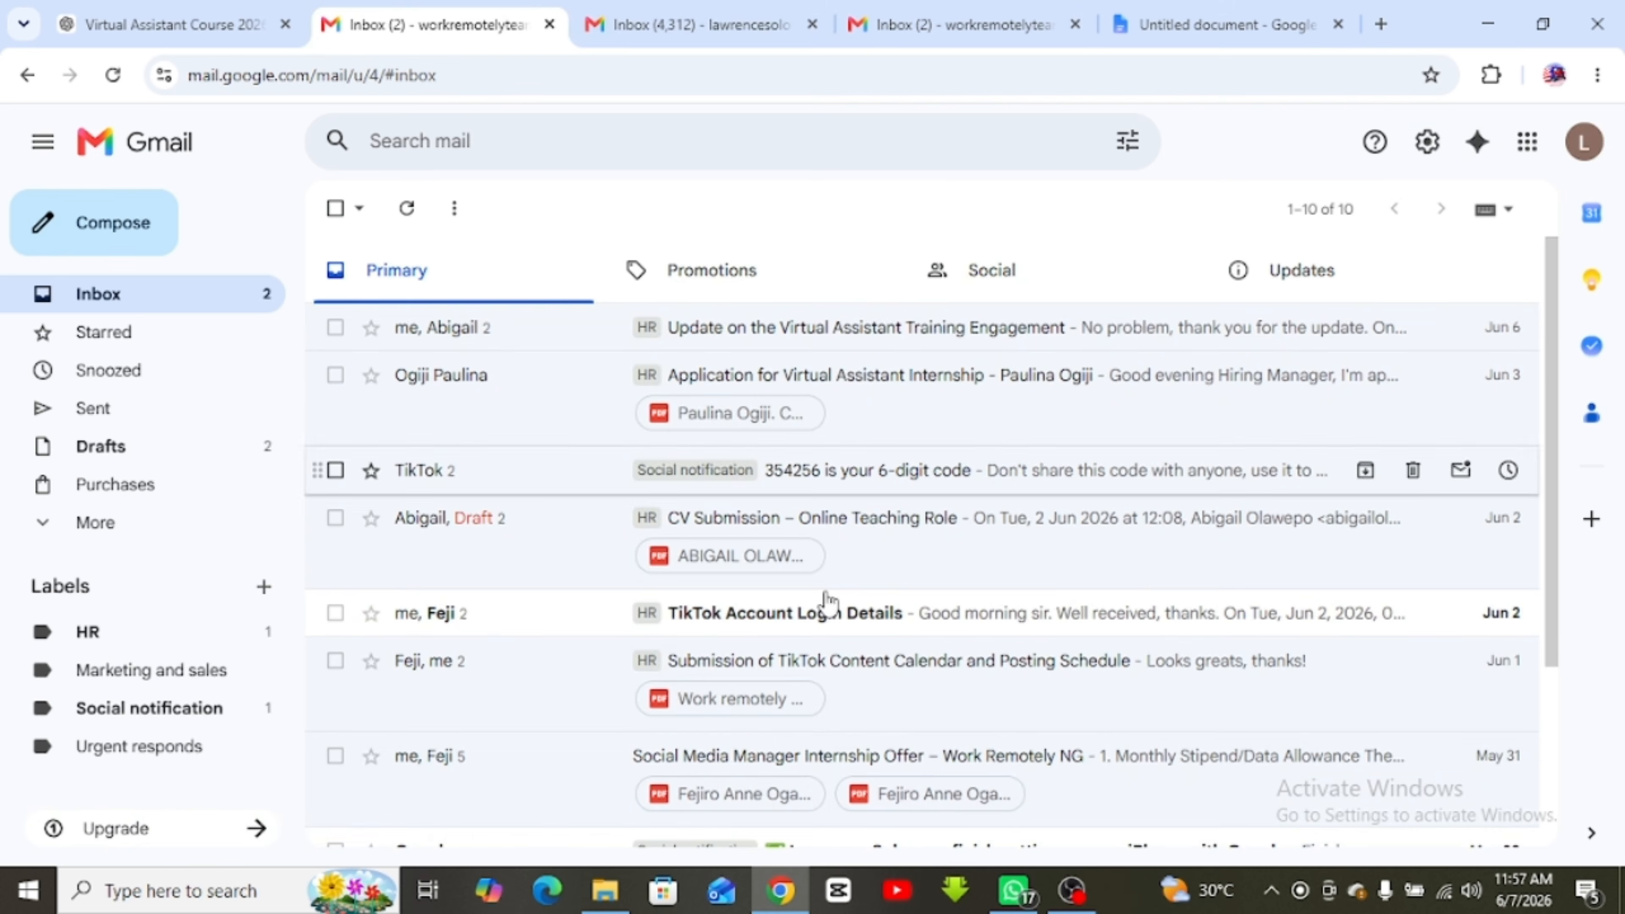
pyautogui.scroll(-4, 829, 602)
pyautogui.scroll(5, 784, 540)
pyautogui.click(1349, 211)
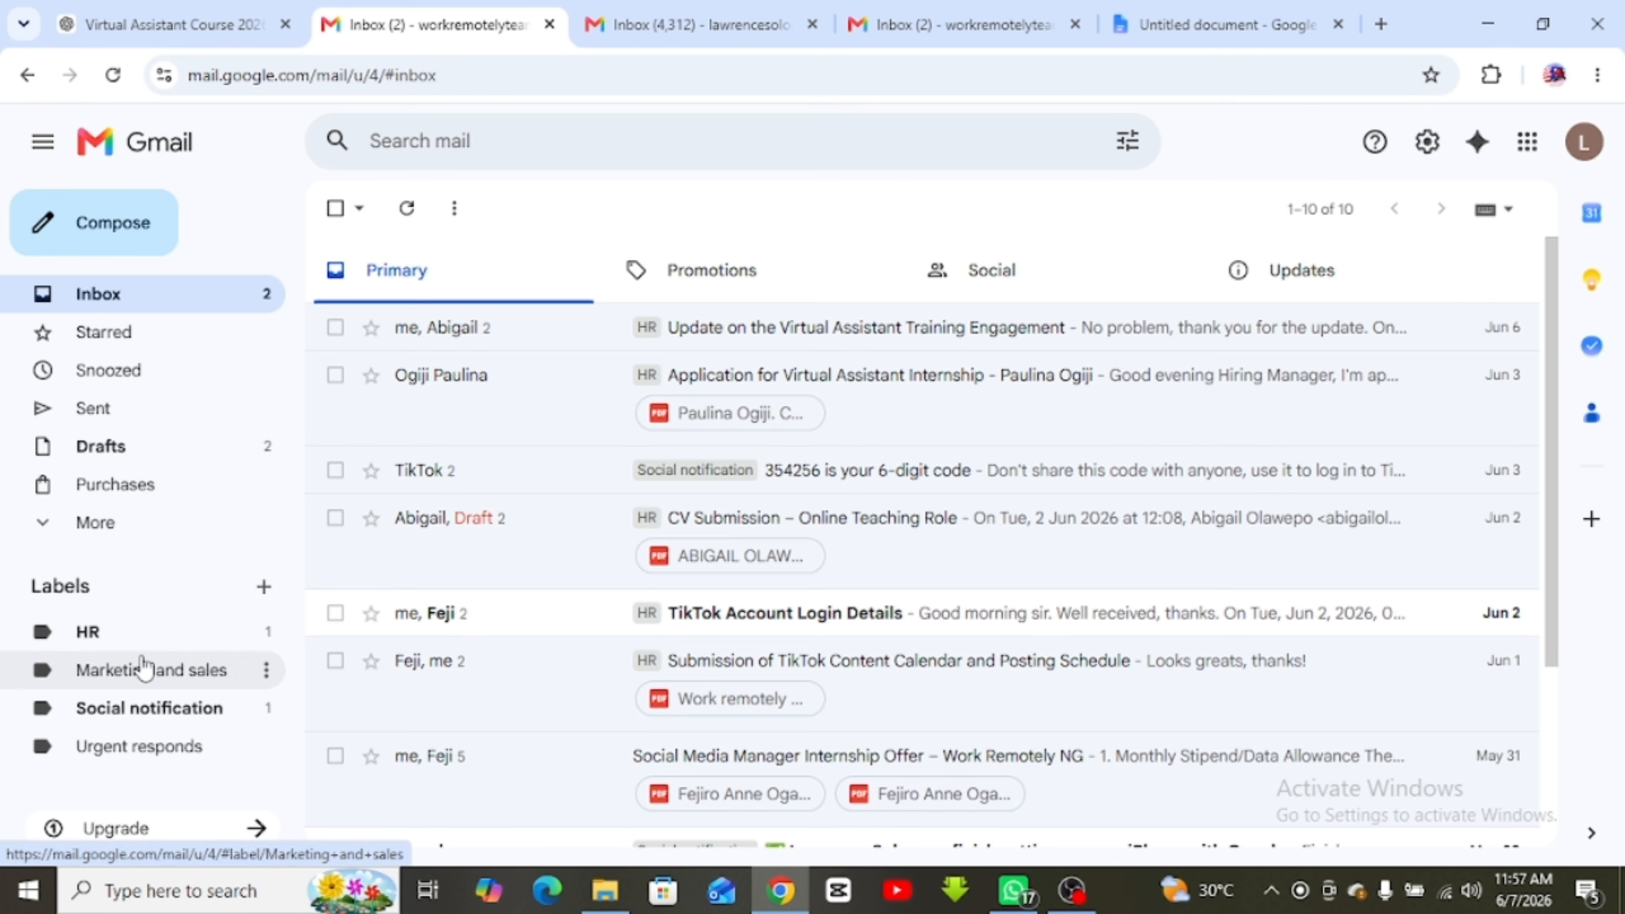
pyautogui.click(721, 273)
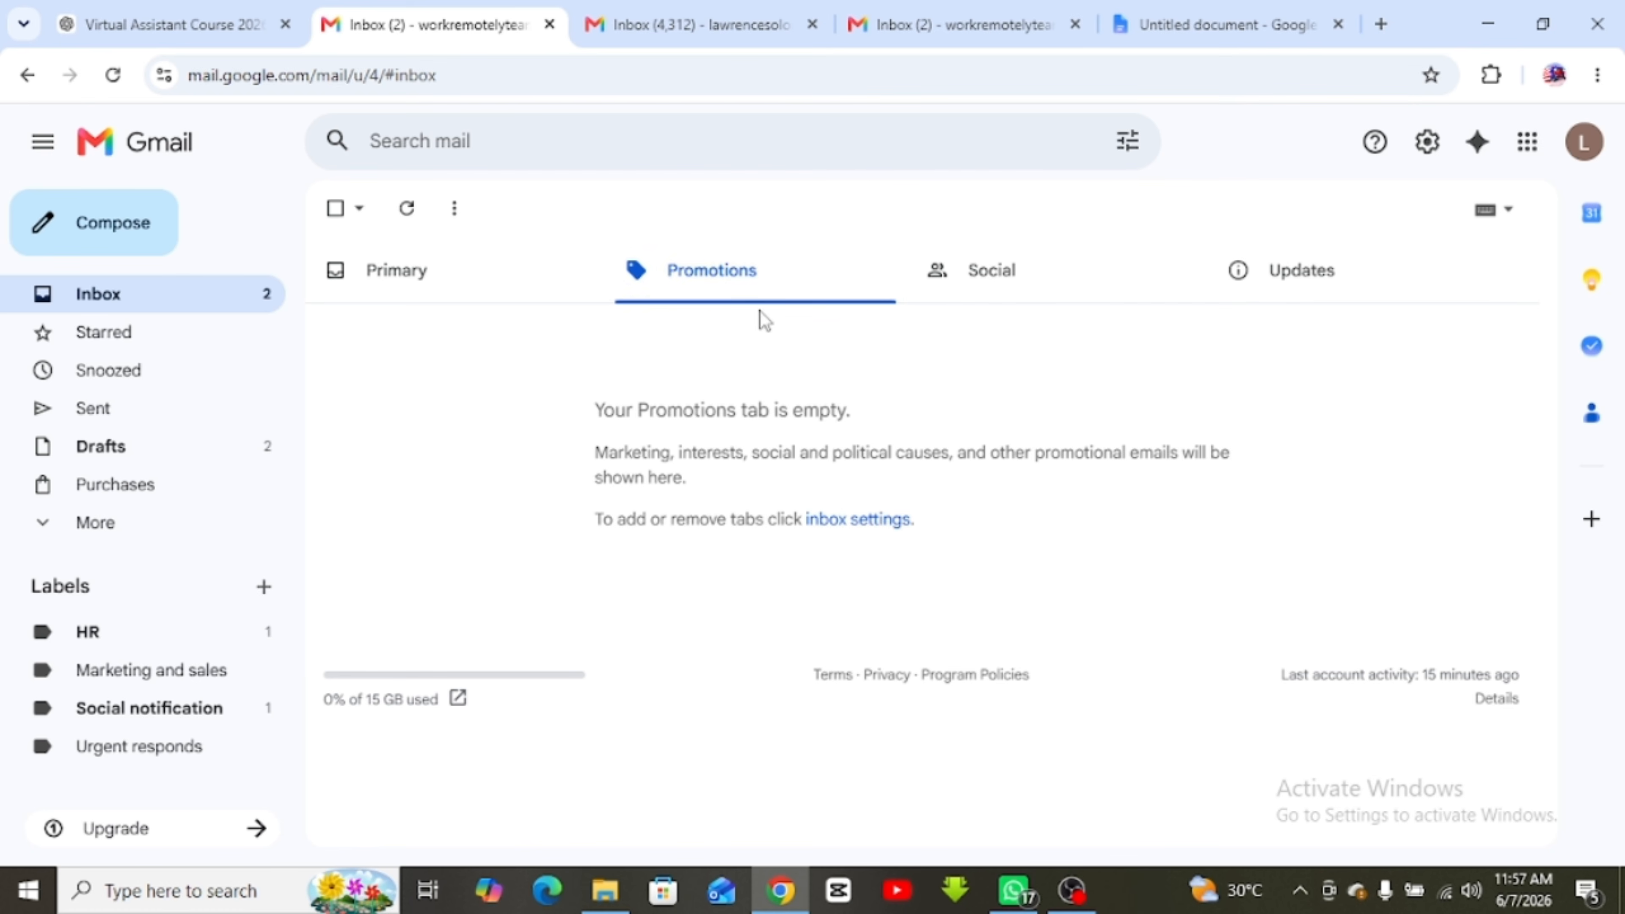
pyautogui.click(996, 284)
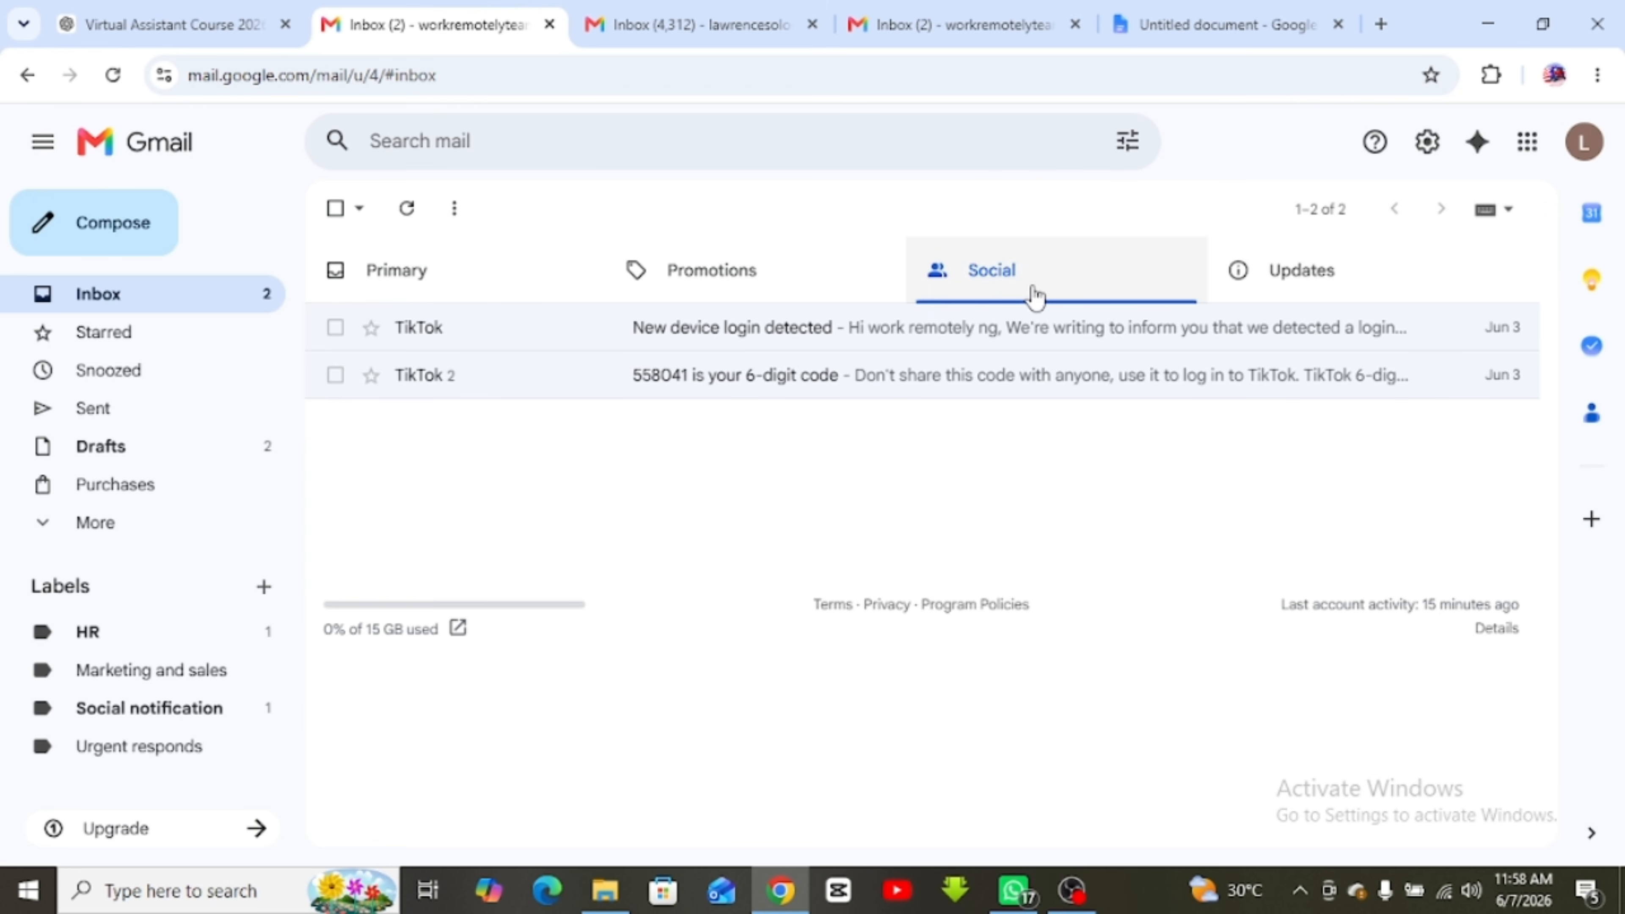
pyautogui.click(1299, 299)
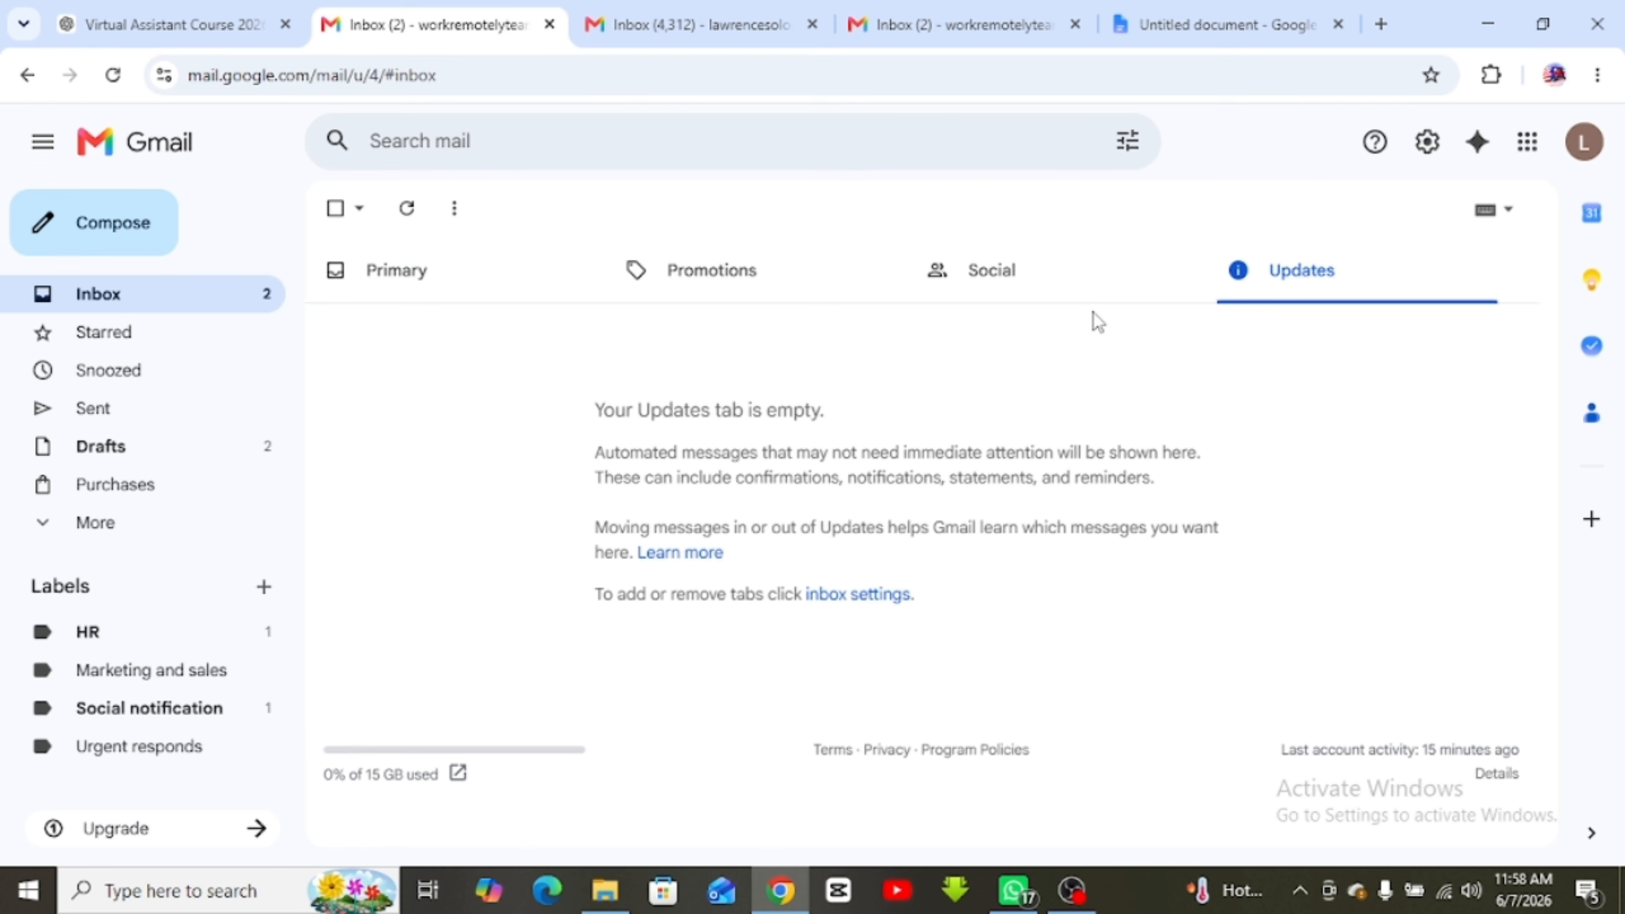
pyautogui.click(369, 260)
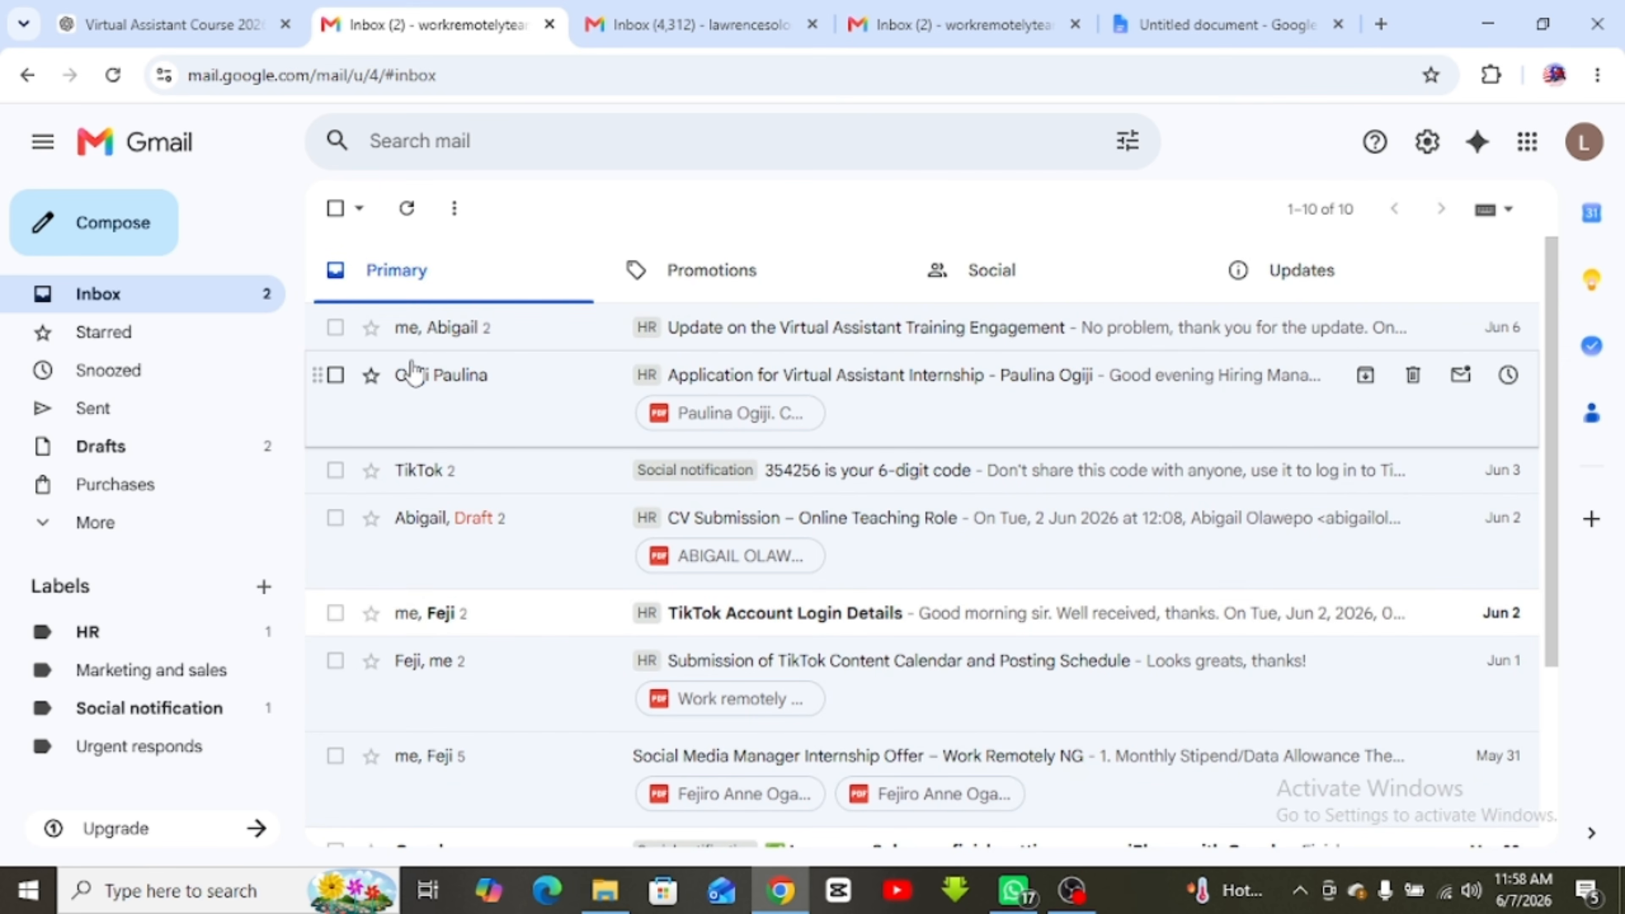
pyautogui.scroll(-3, 424, 370)
pyautogui.scroll(3, 424, 359)
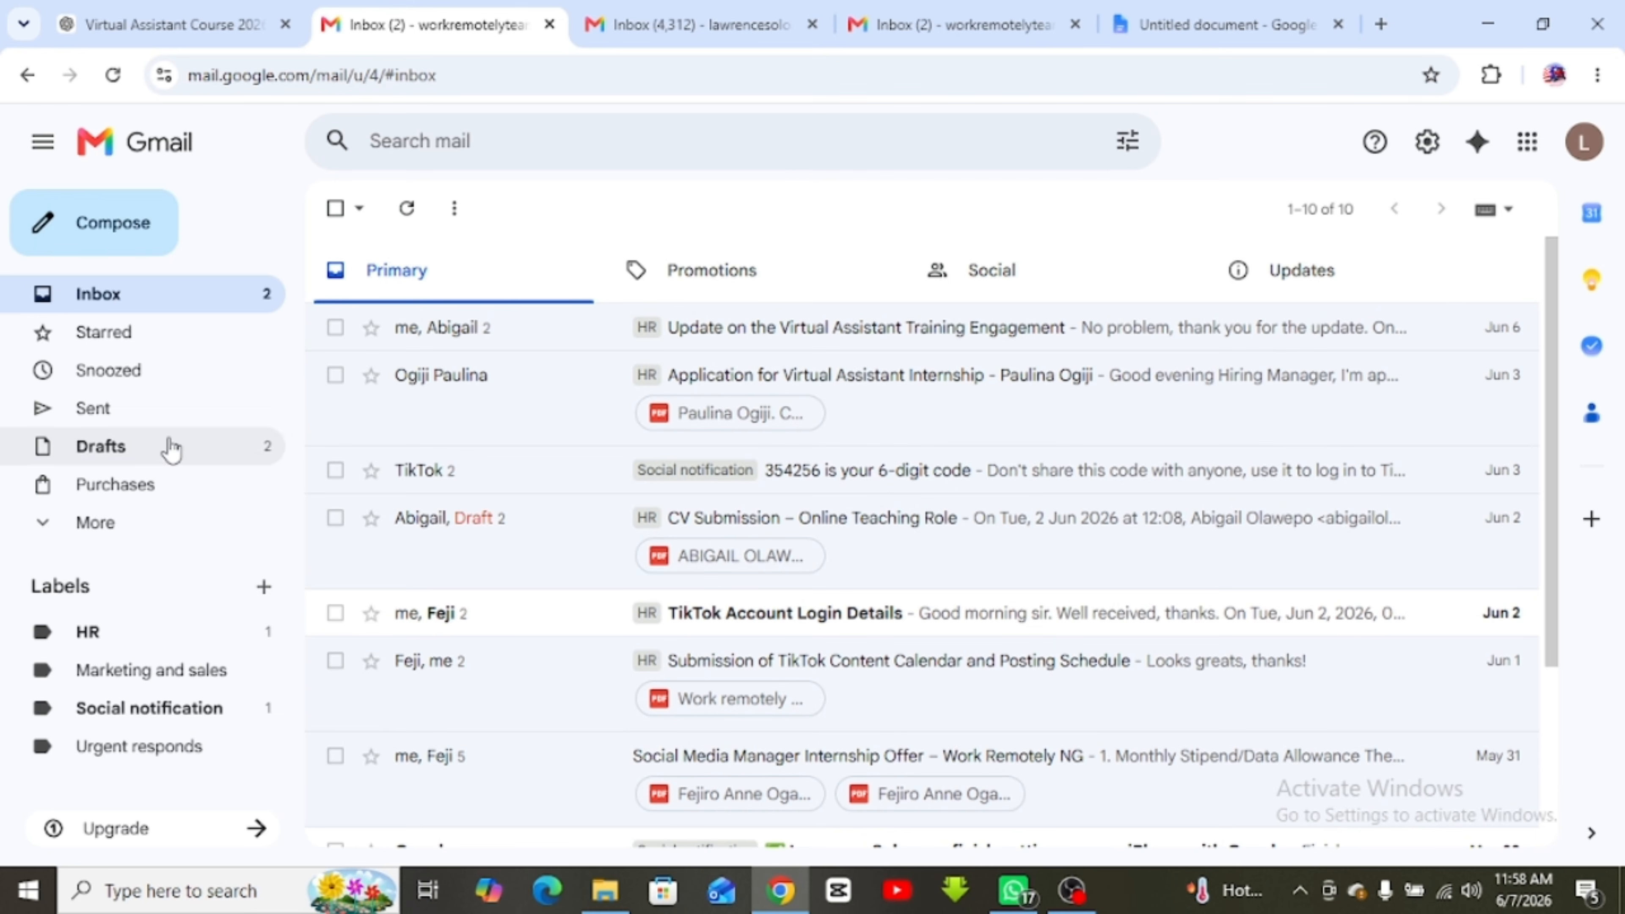
pyautogui.click(89, 530)
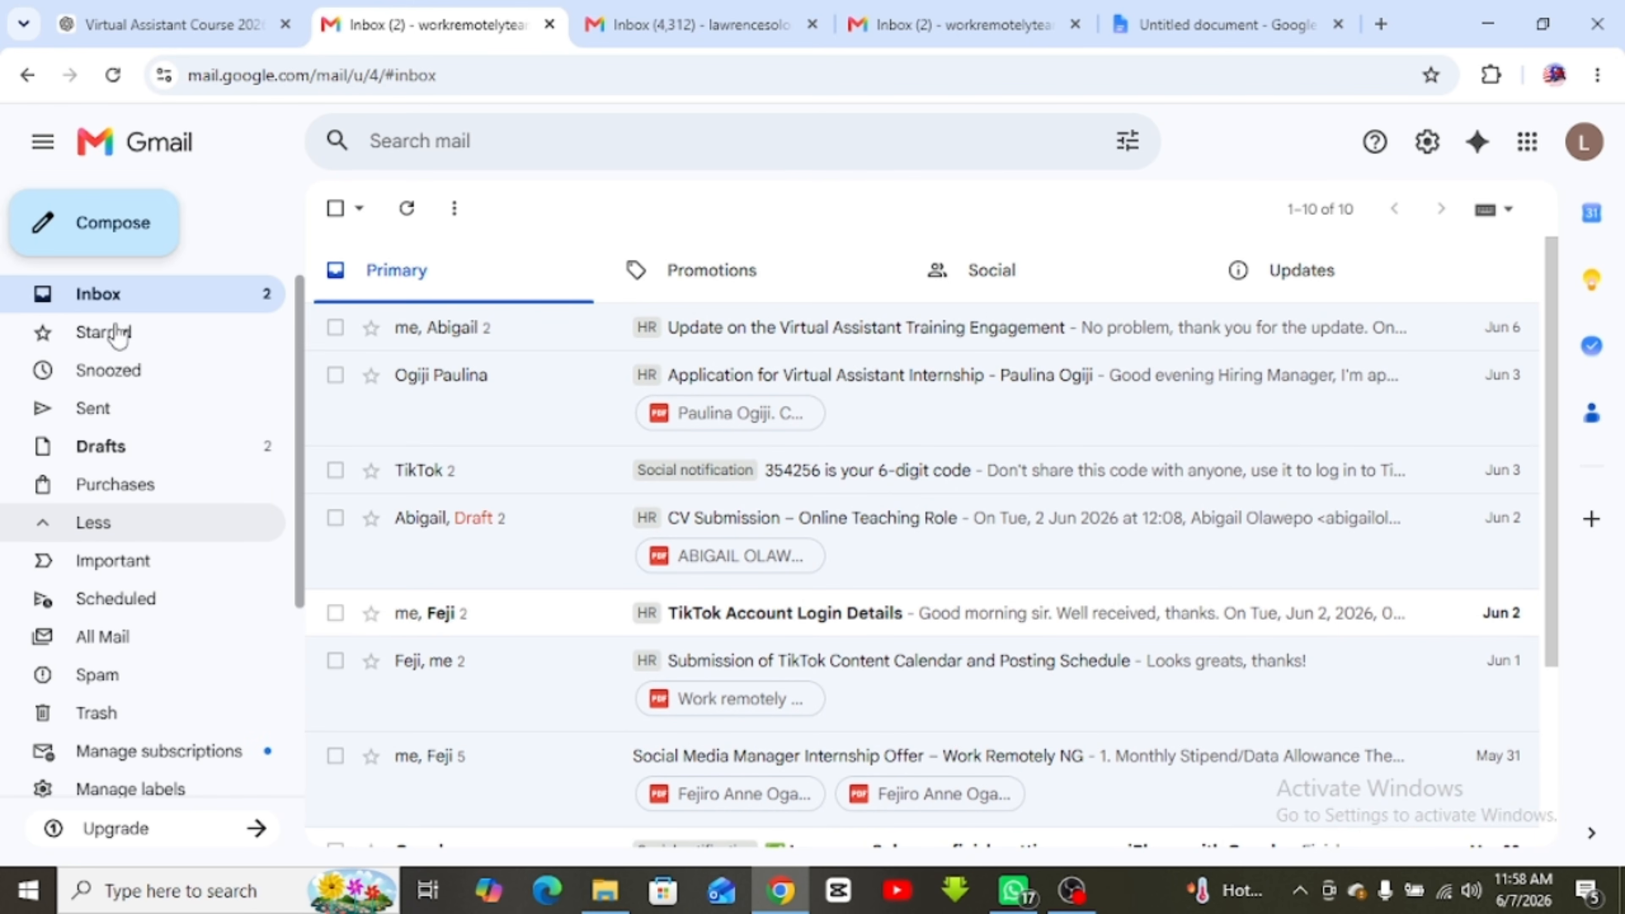
pyautogui.click(131, 248)
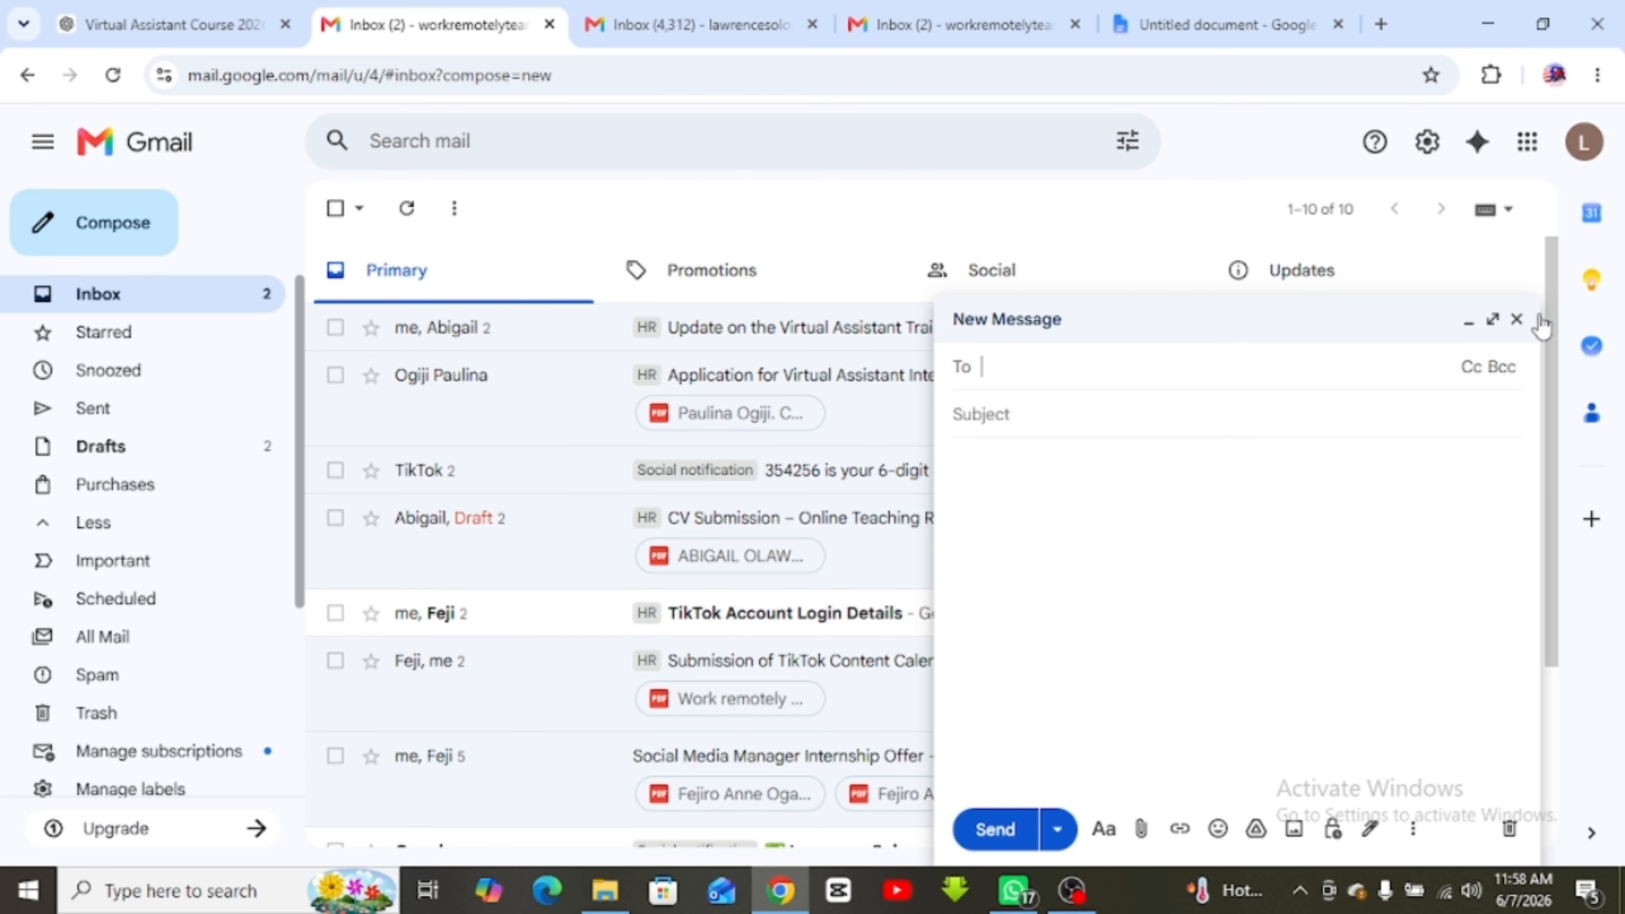
pyautogui.click(1516, 319)
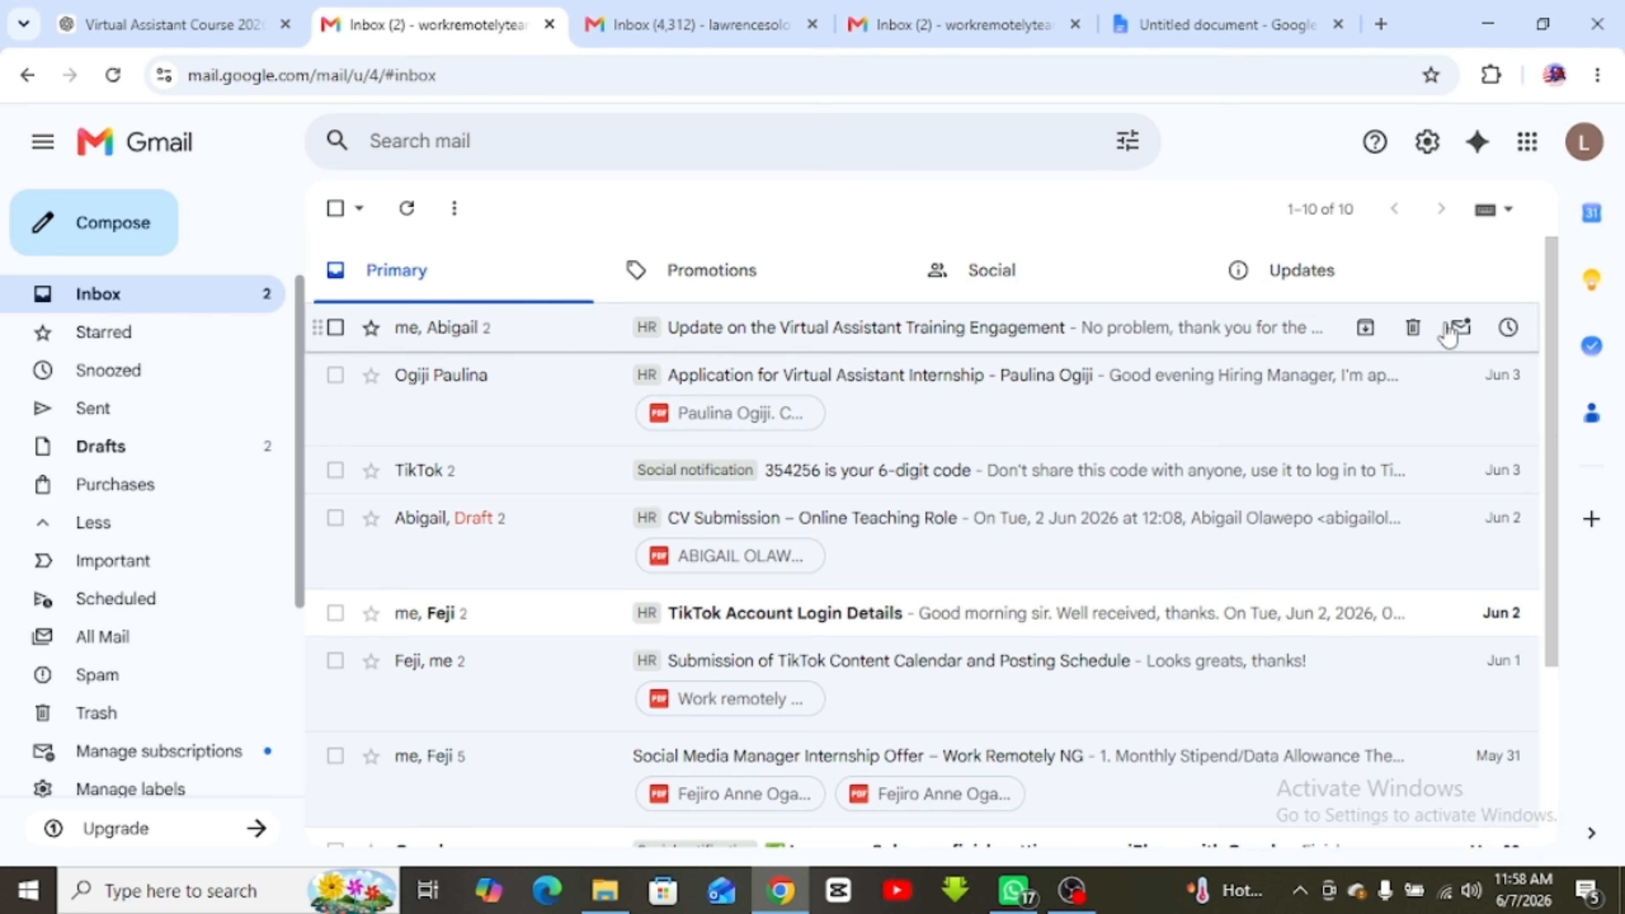
pyautogui.click(80, 234)
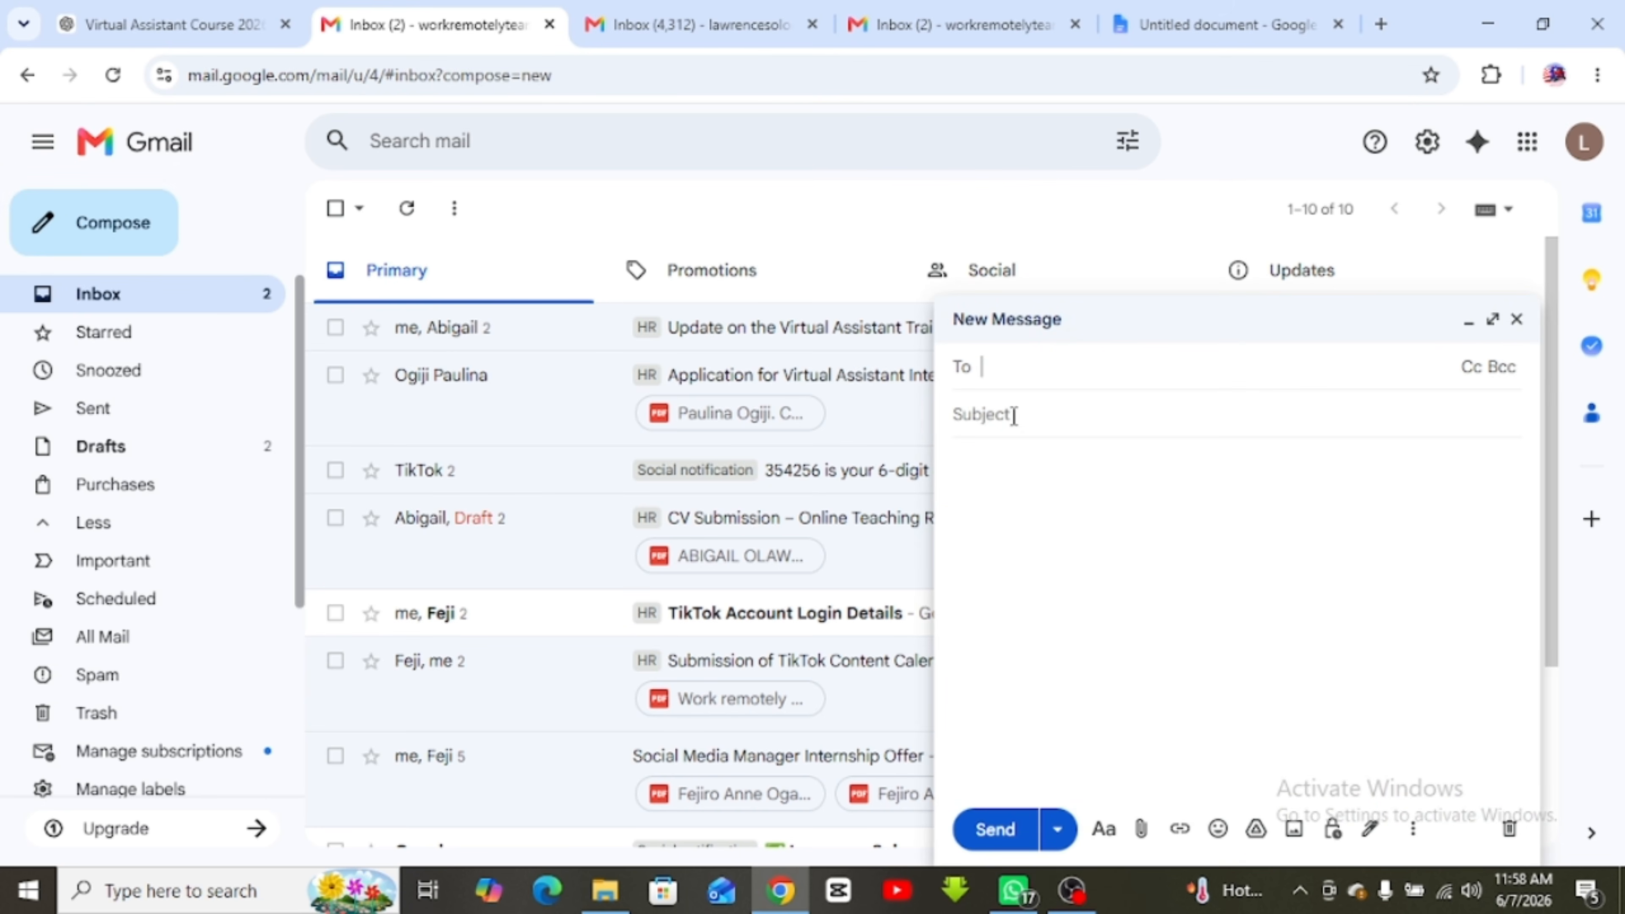
pyautogui.click(1057, 830)
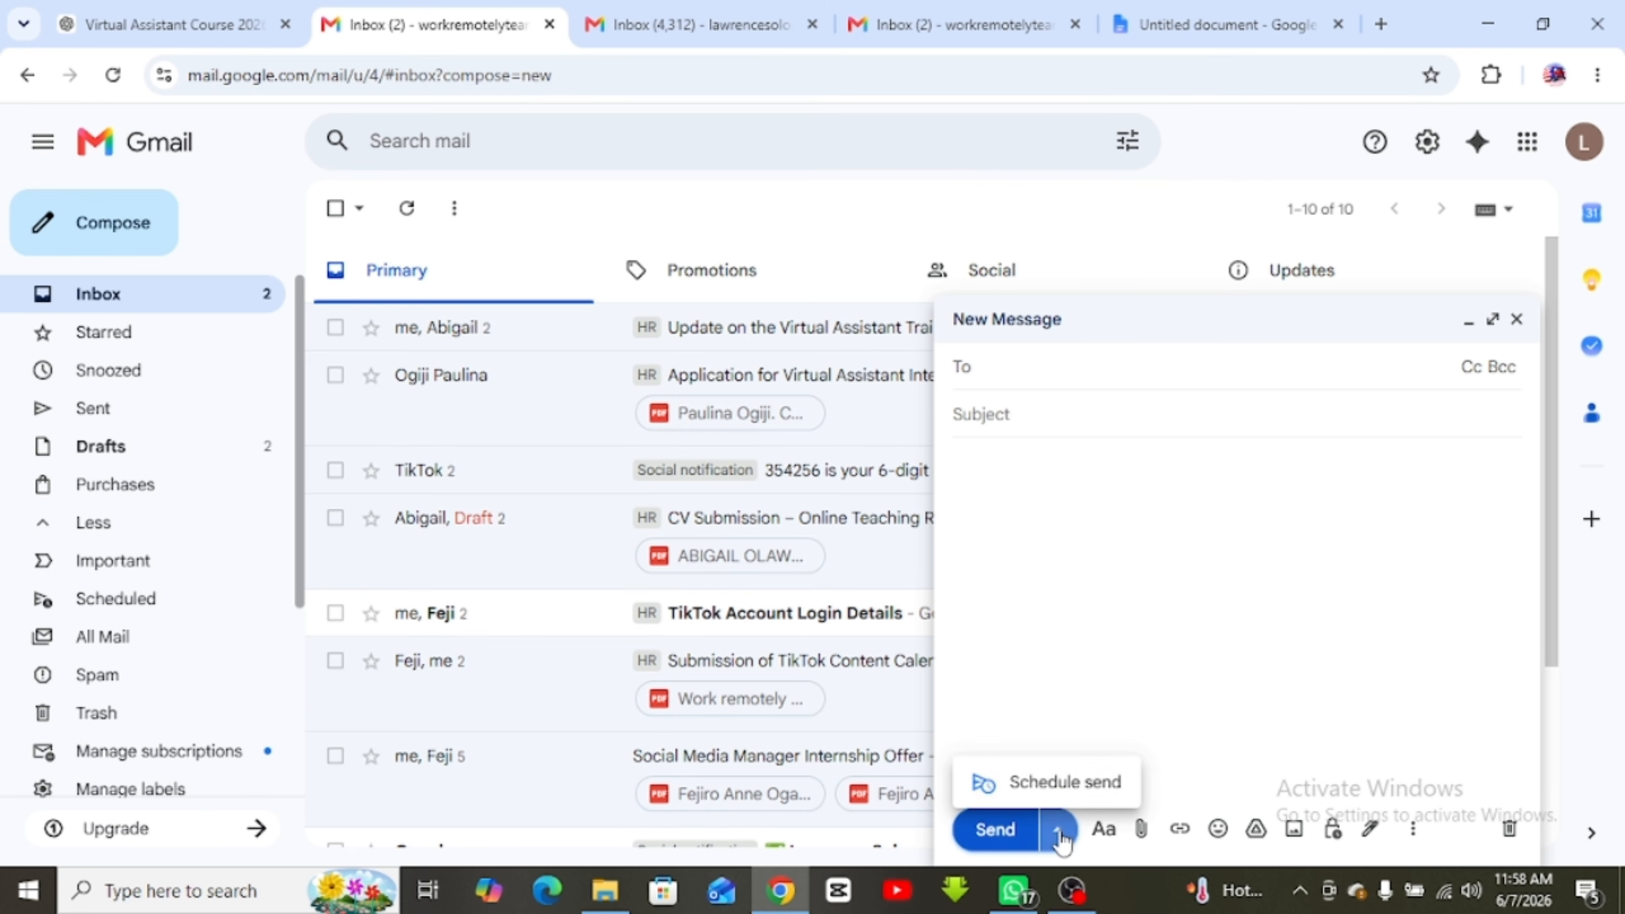
pyautogui.click(1129, 668)
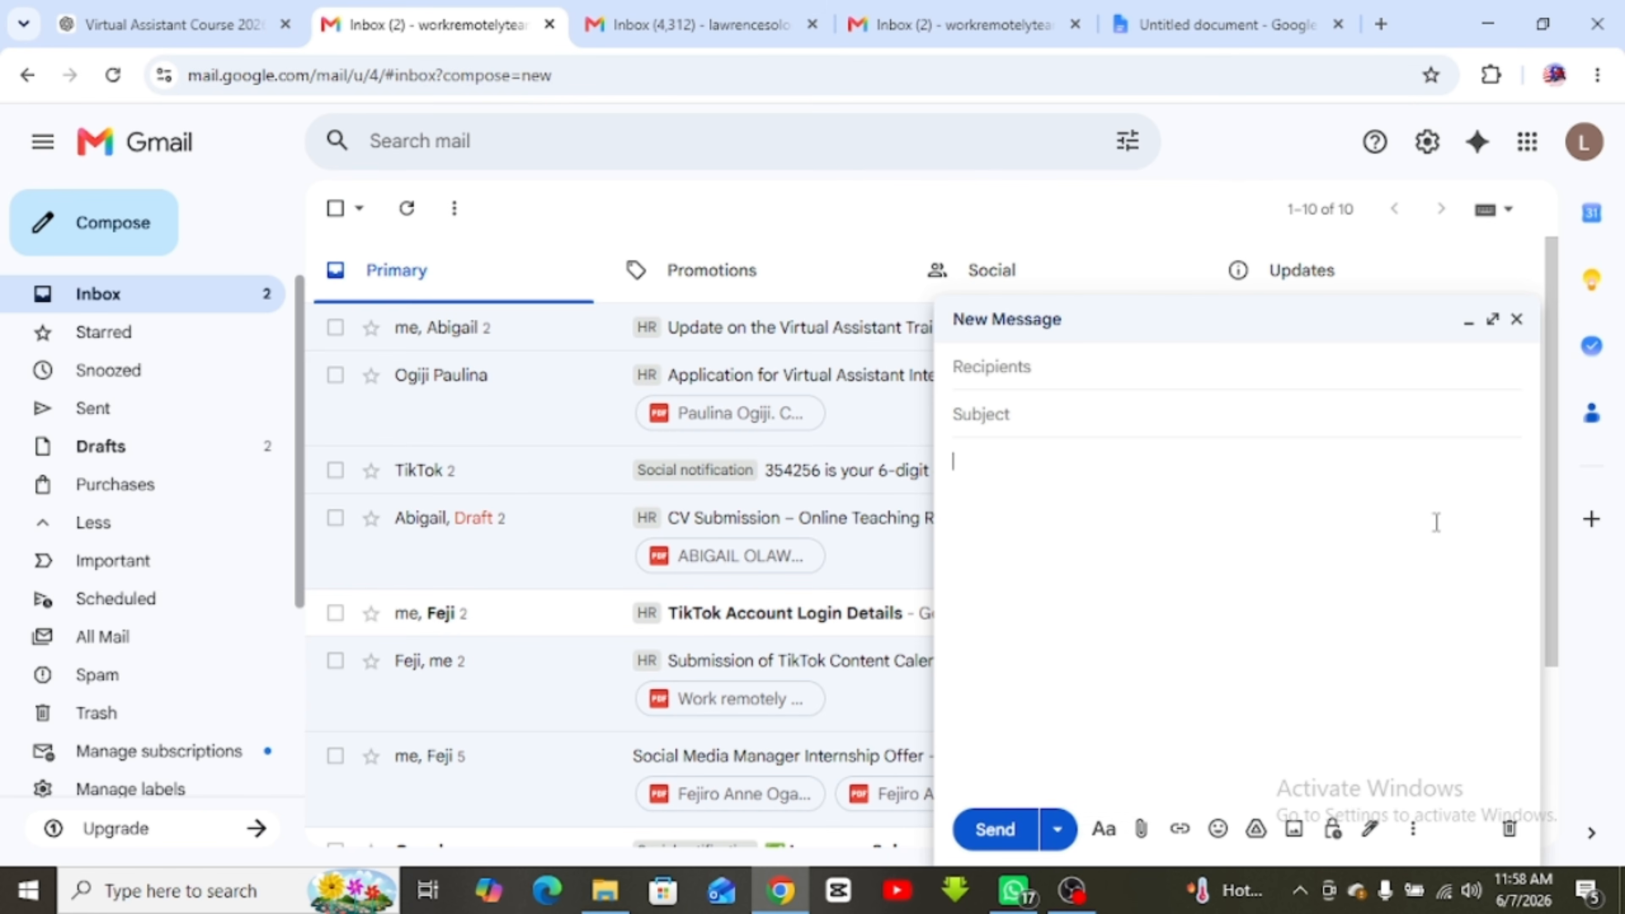
pyautogui.click(1517, 318)
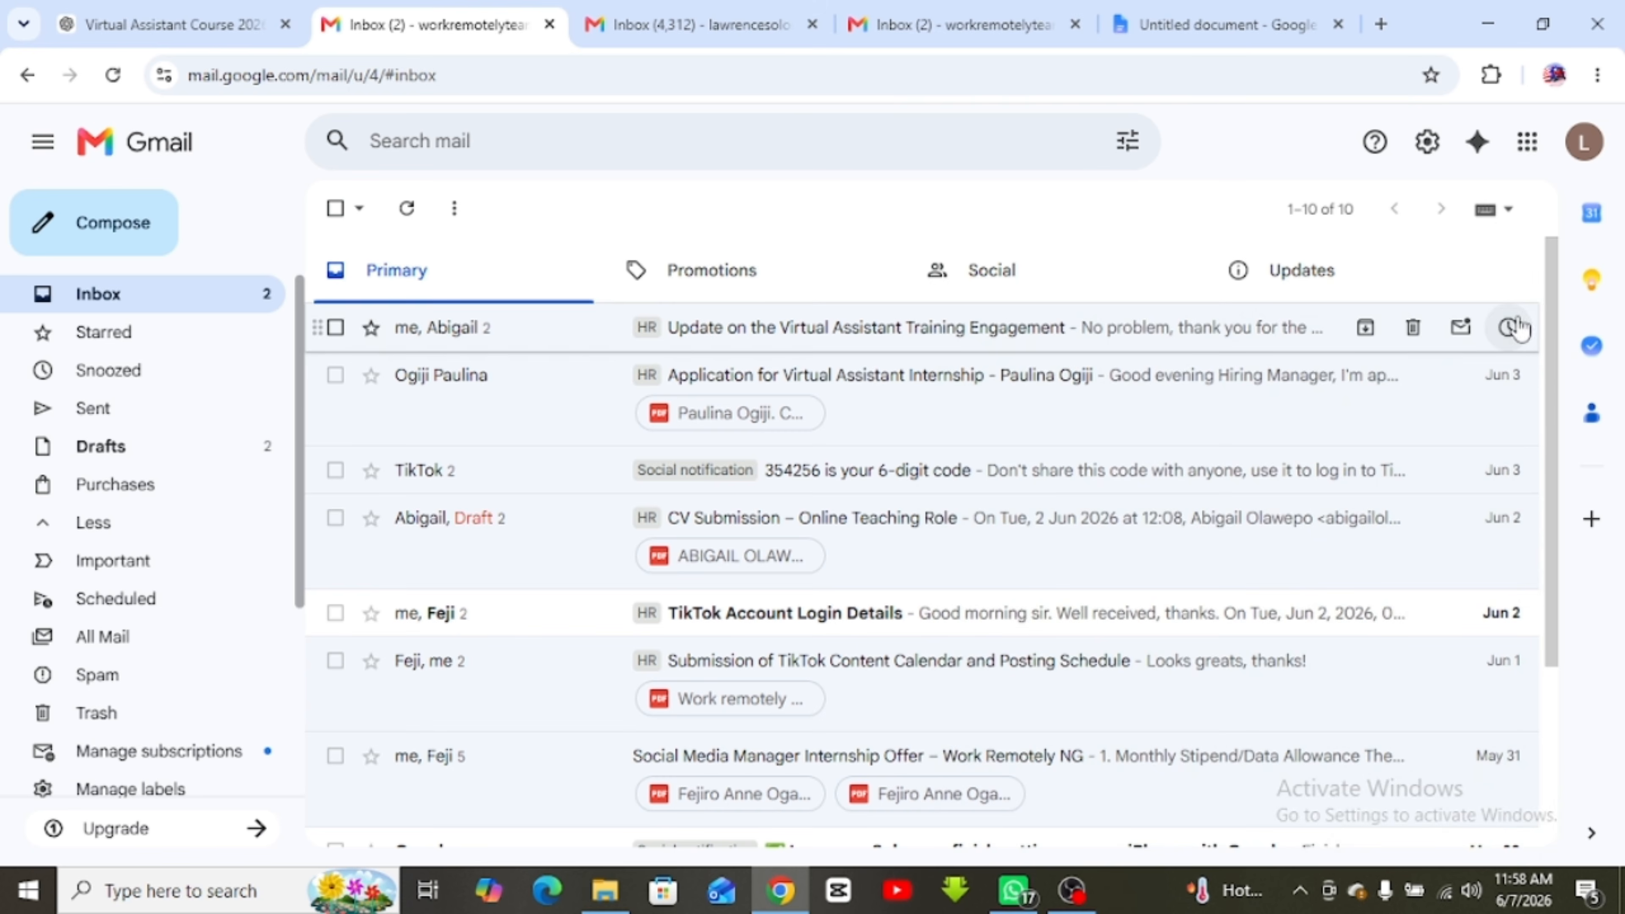
pyautogui.click(73, 307)
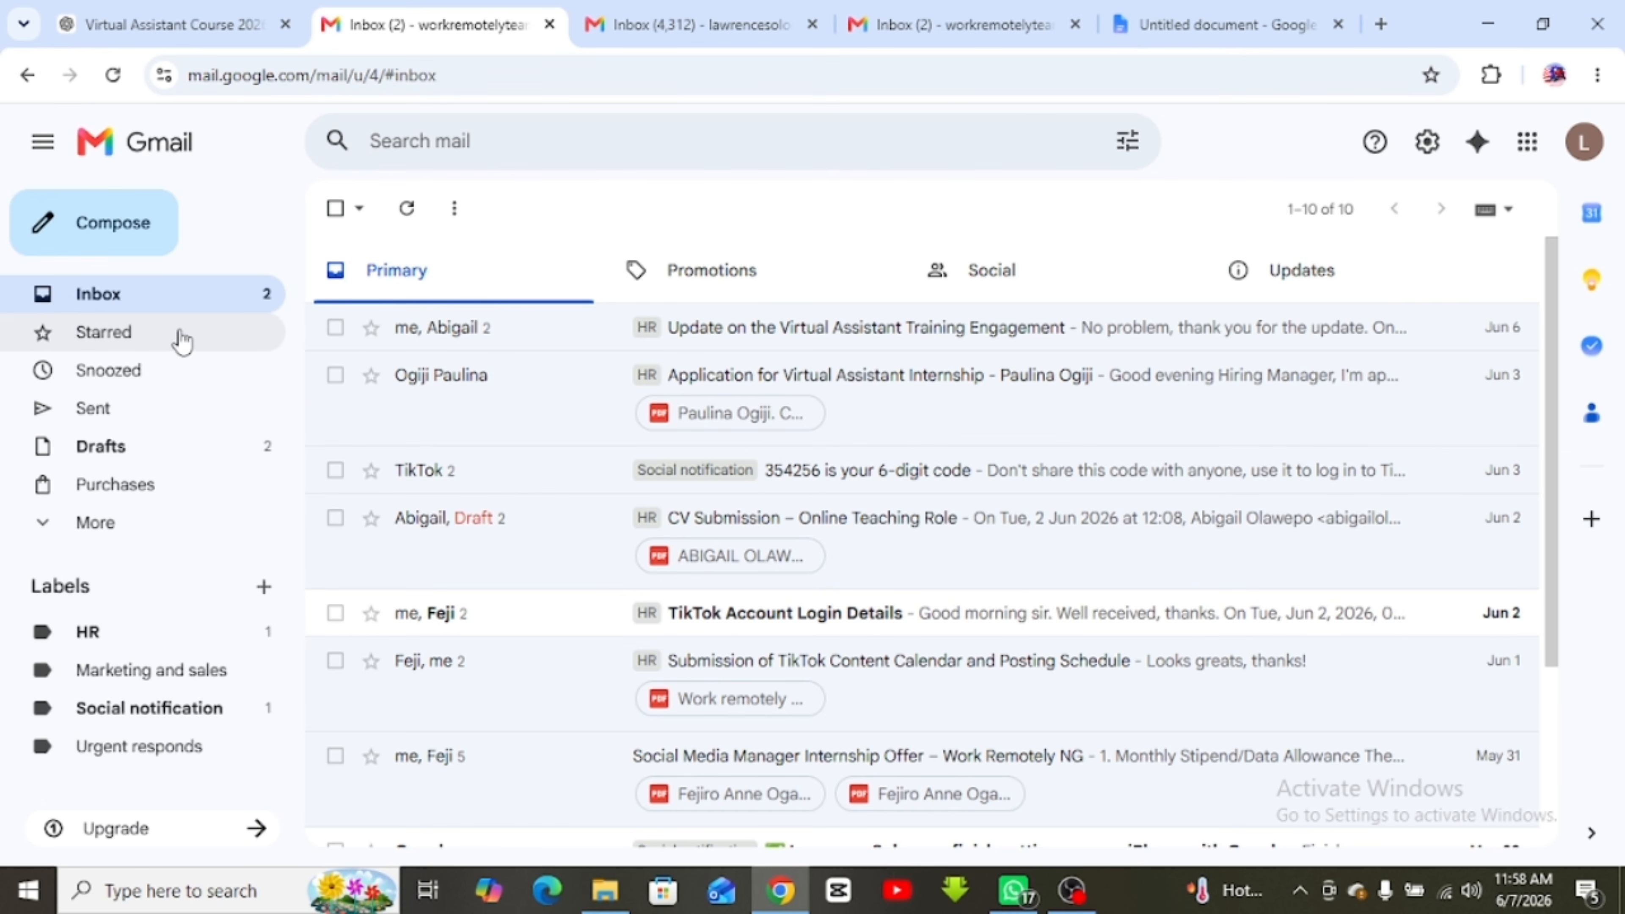
# Star the Virtual Assistant Training Engagement update and the Virtual Assistant Internship application
pyautogui.click(100, 340)
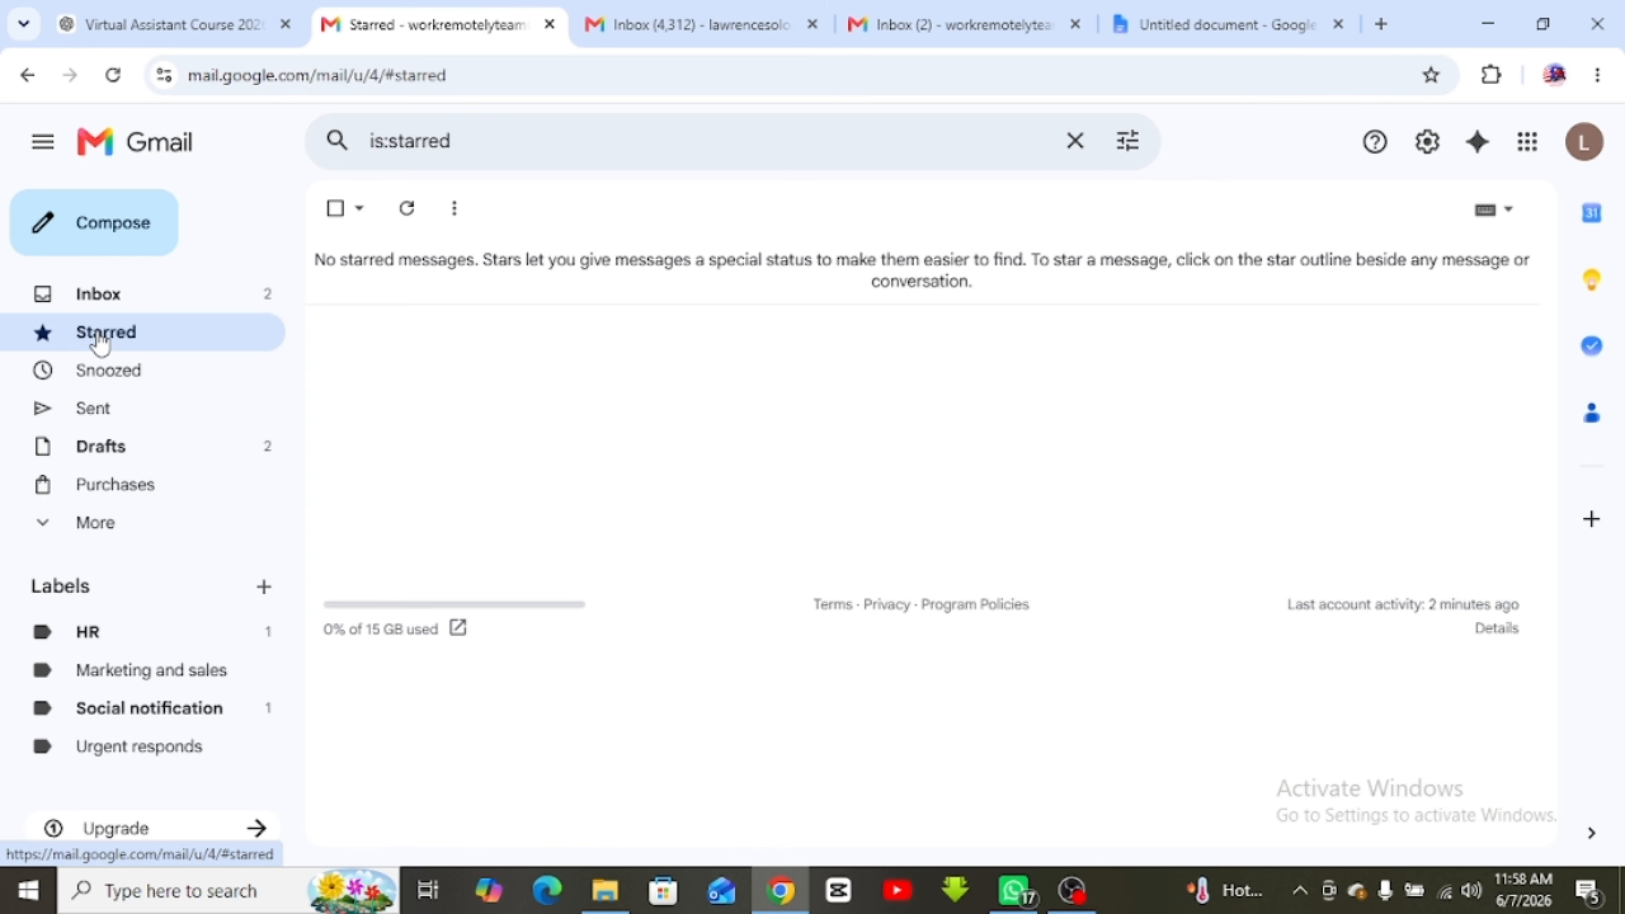
pyautogui.click(99, 296)
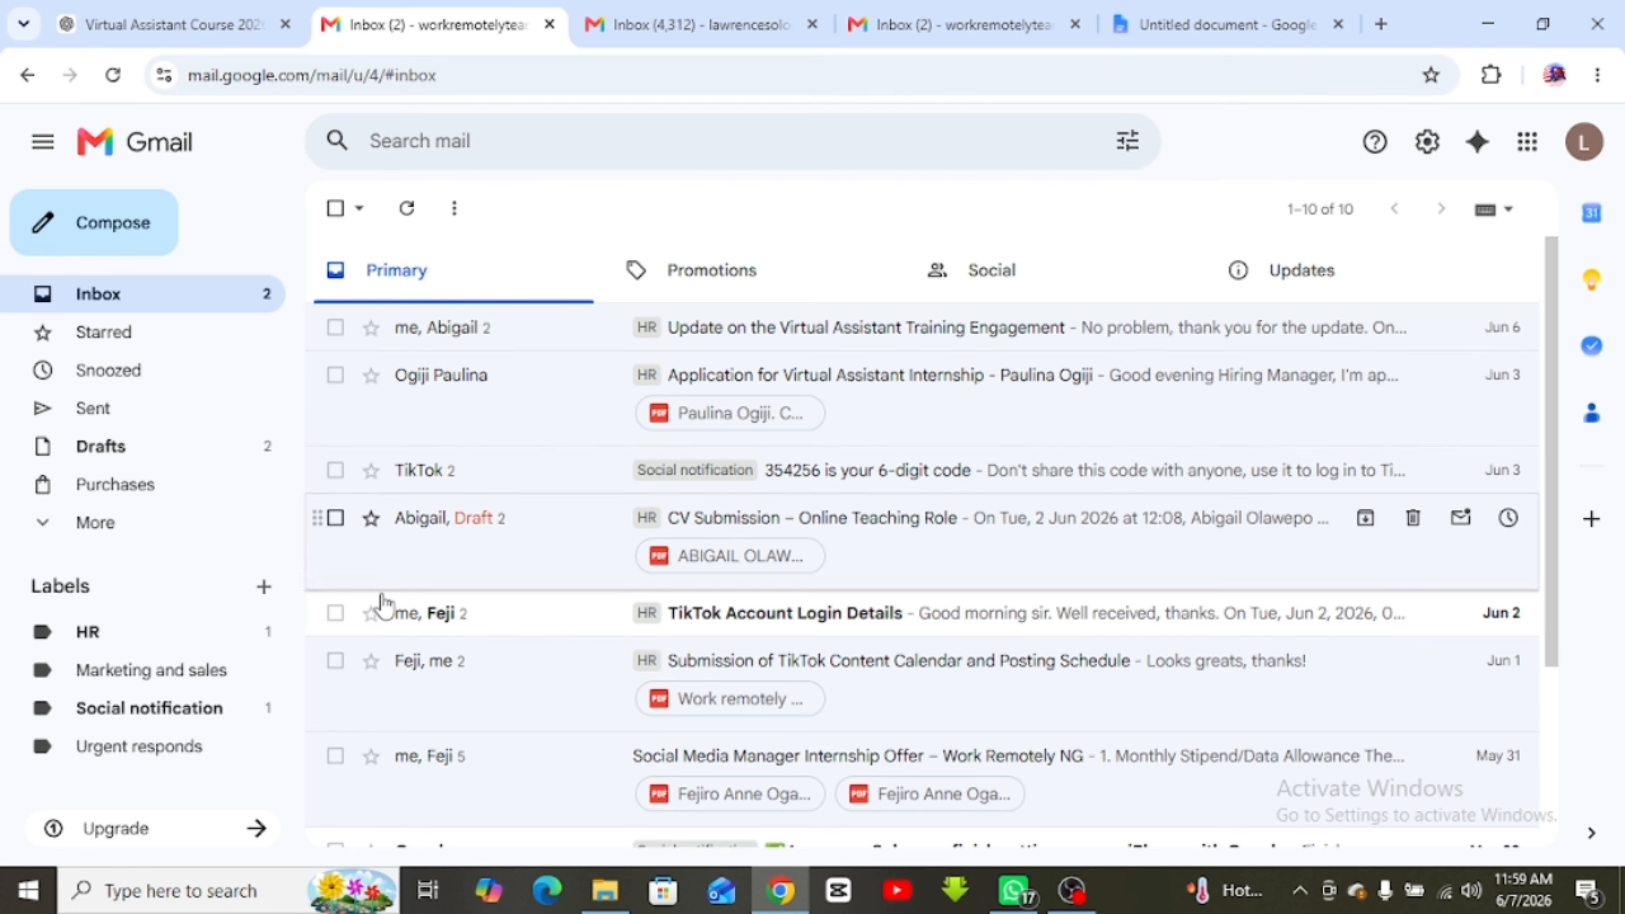
pyautogui.click(371, 328)
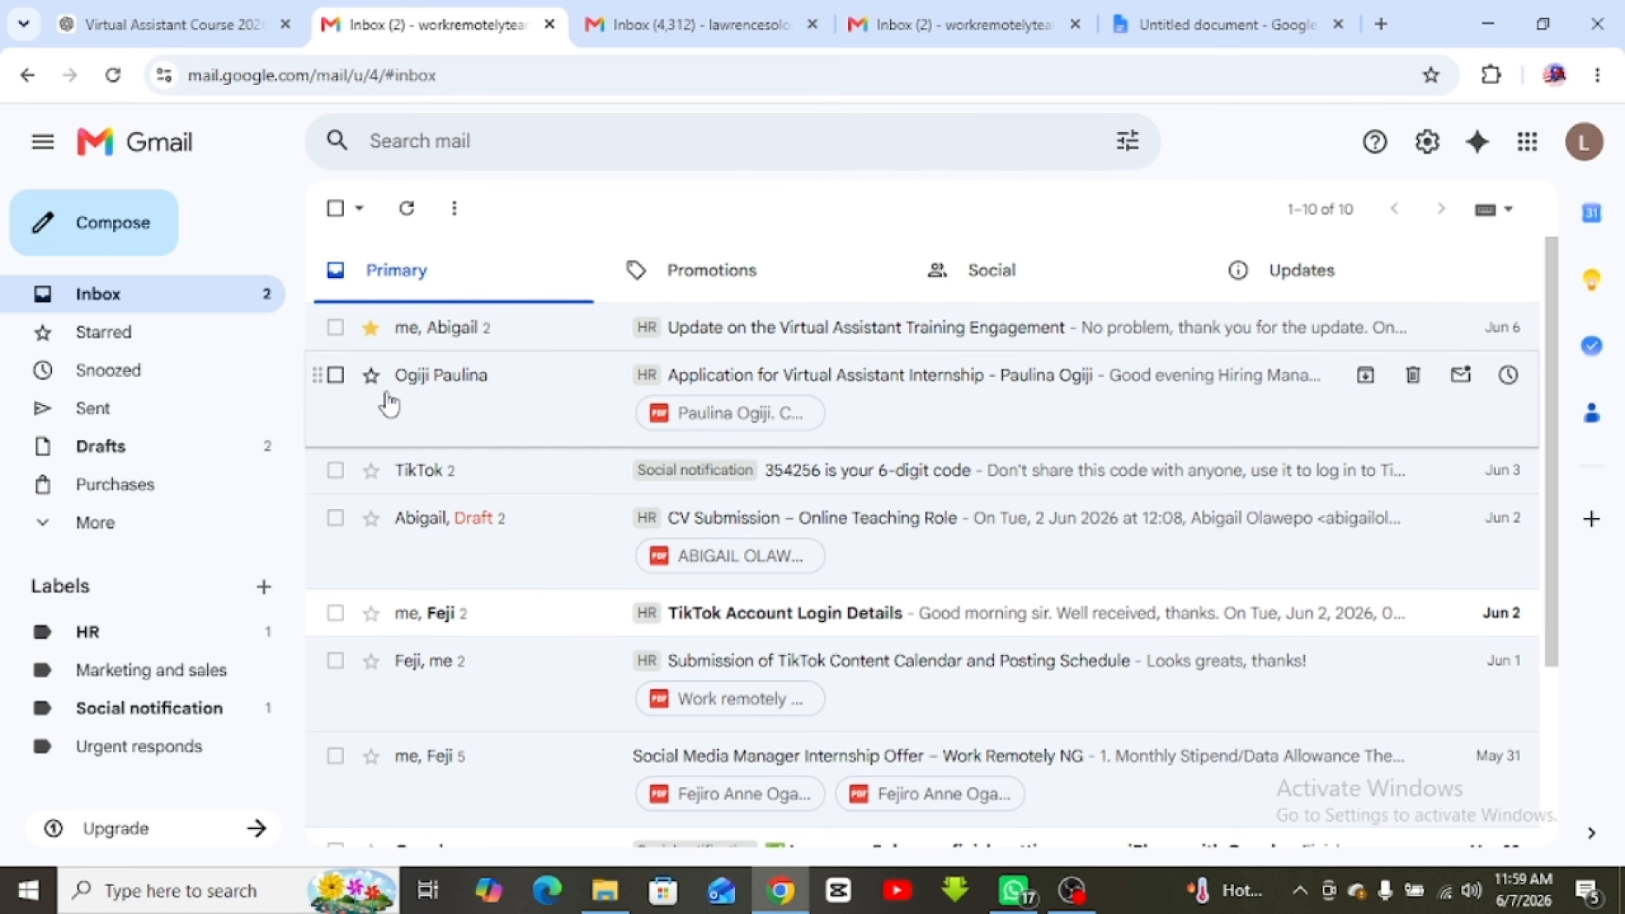
pyautogui.click(371, 375)
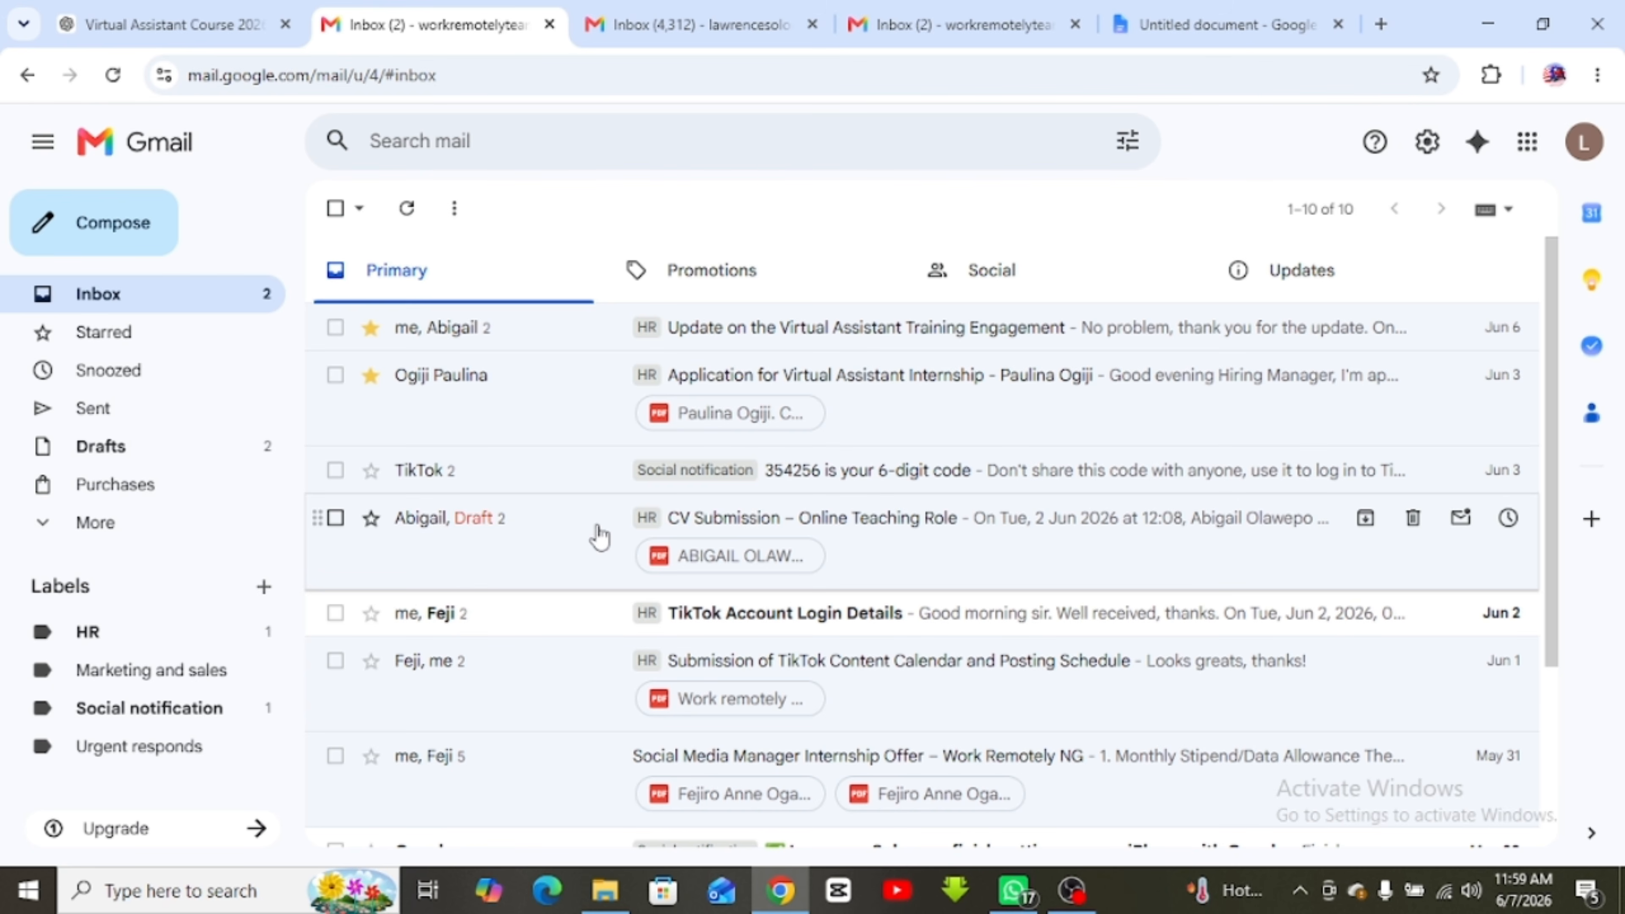
# Look through the Snoozed, Sent, Drafts and Purchases folders, expanding the full folder list
pyautogui.click(106, 385)
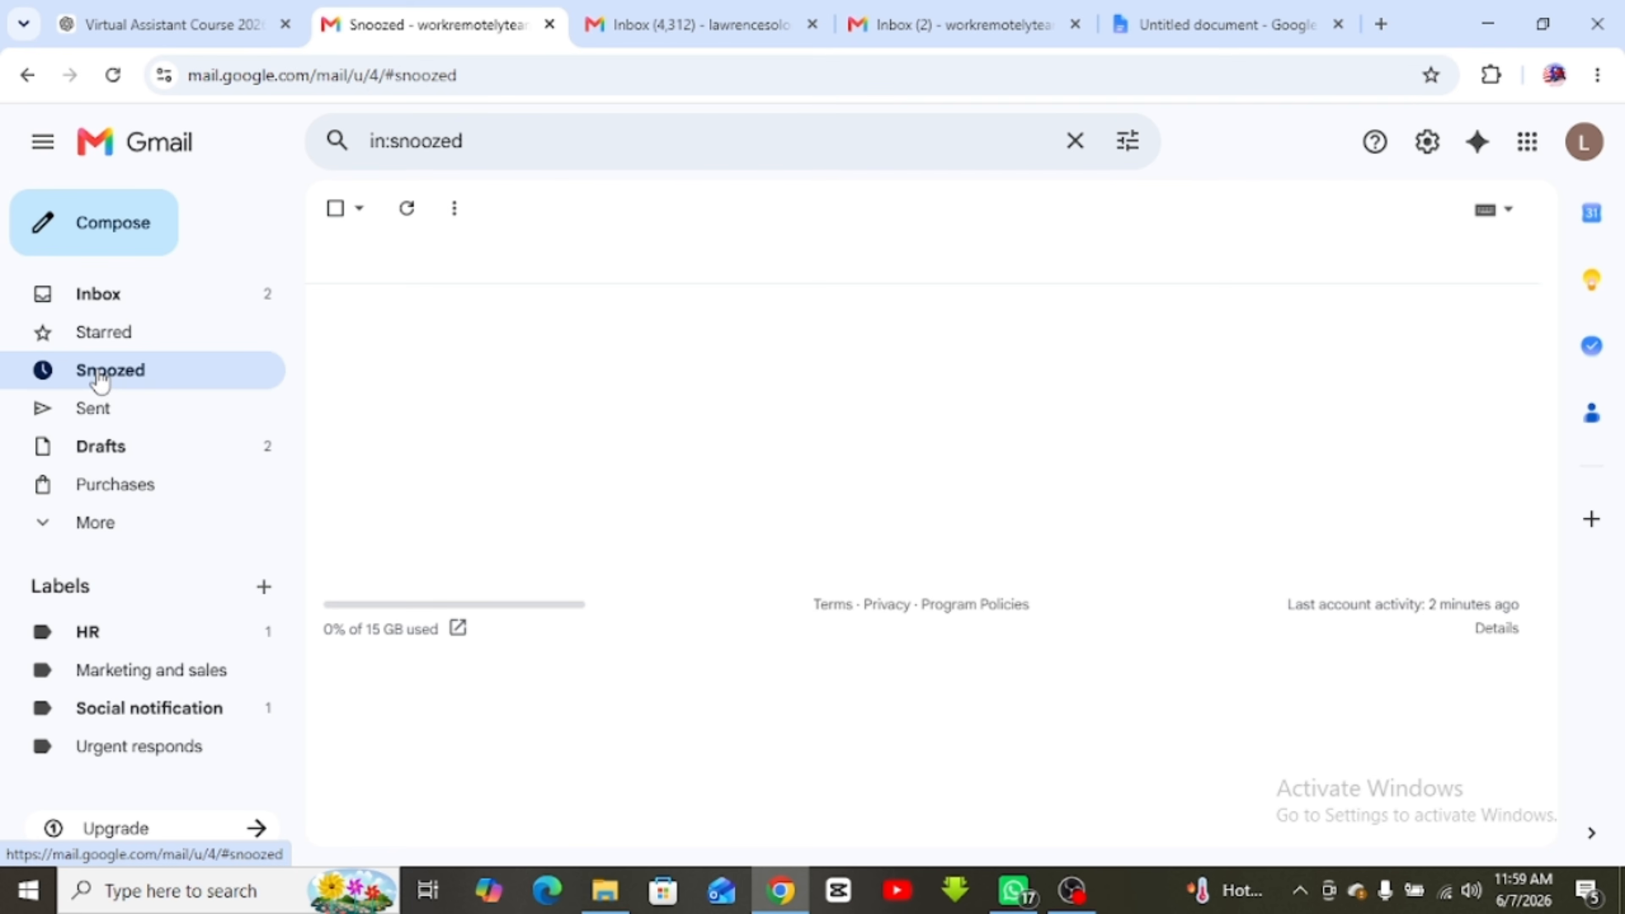
pyautogui.click(85, 311)
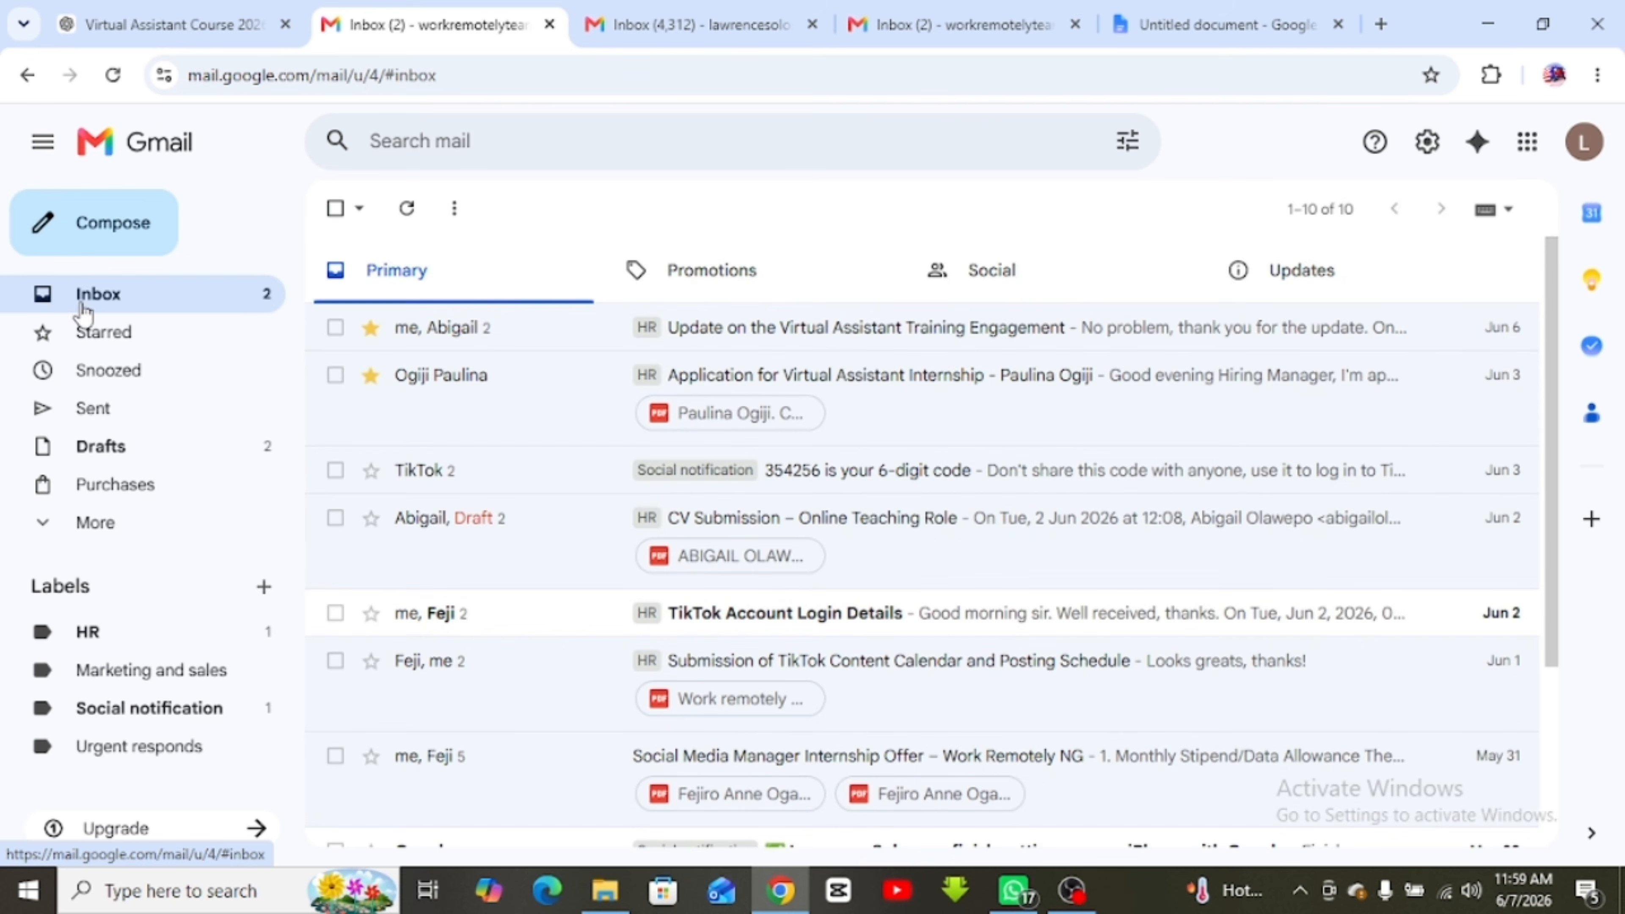
pyautogui.click(94, 413)
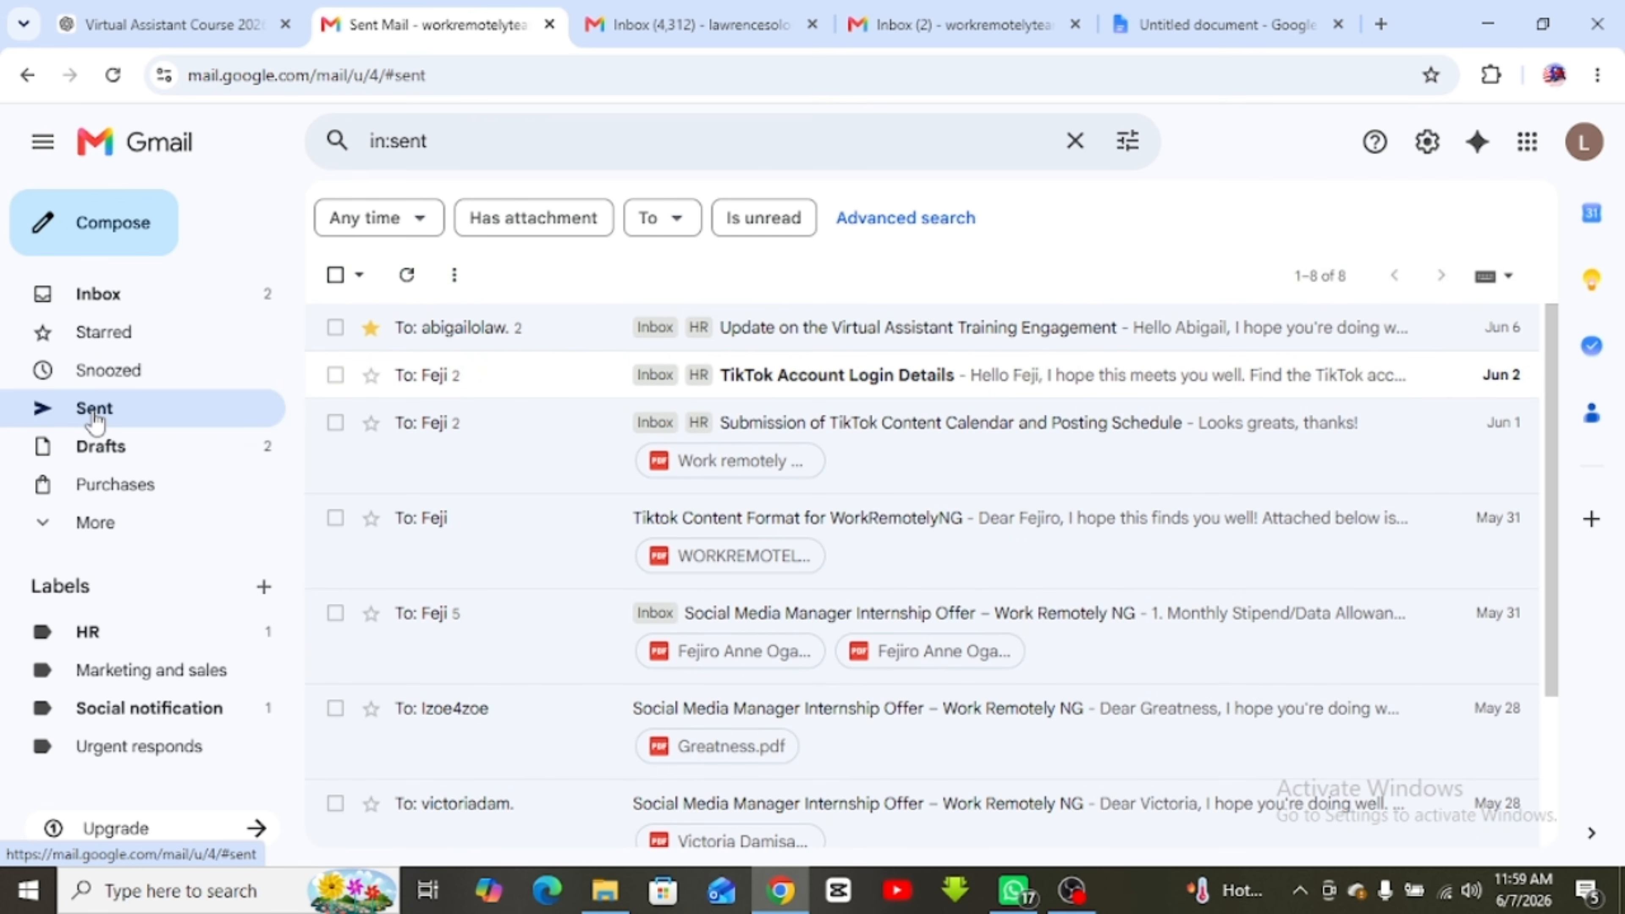
pyautogui.scroll(-3, 689, 610)
pyautogui.scroll(3, 602, 522)
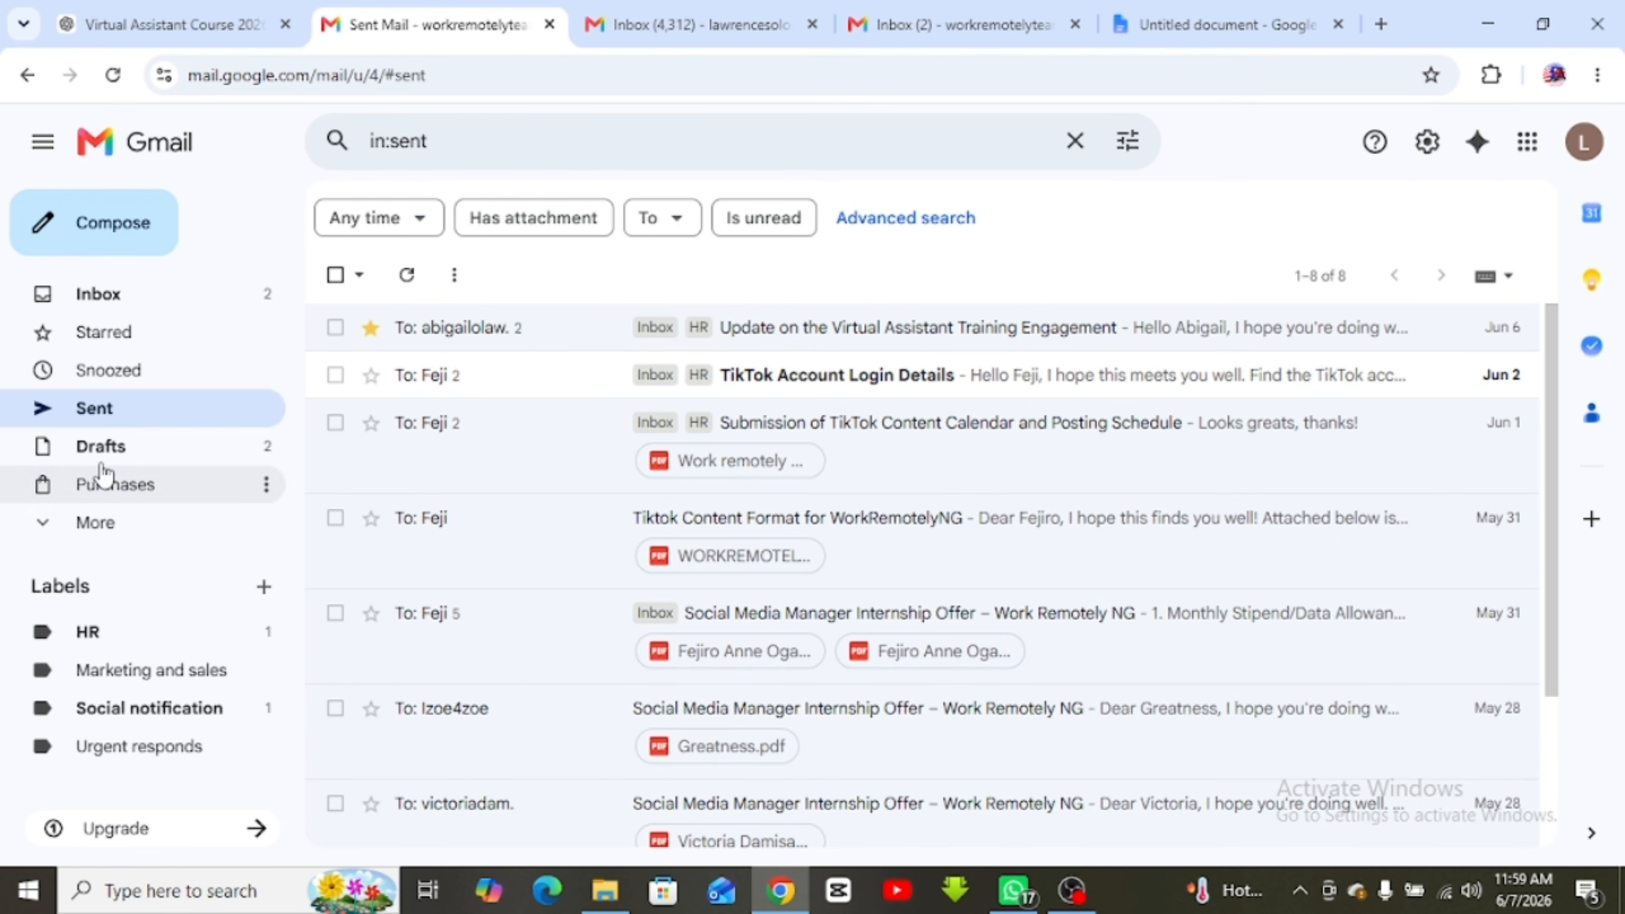
pyautogui.click(100, 448)
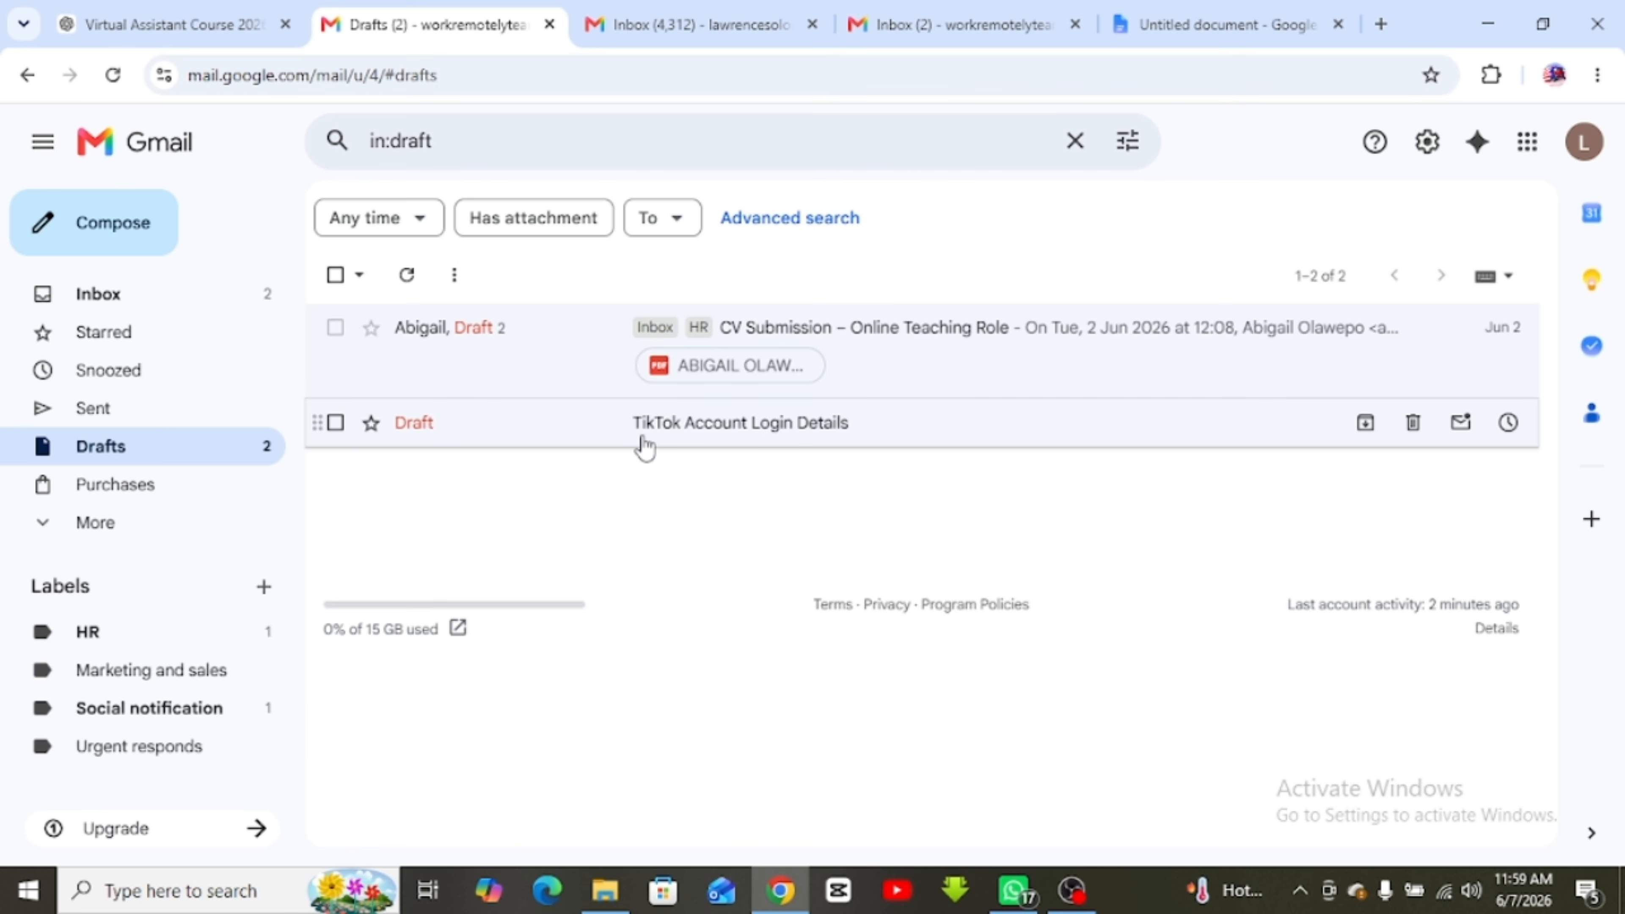
pyautogui.click(118, 493)
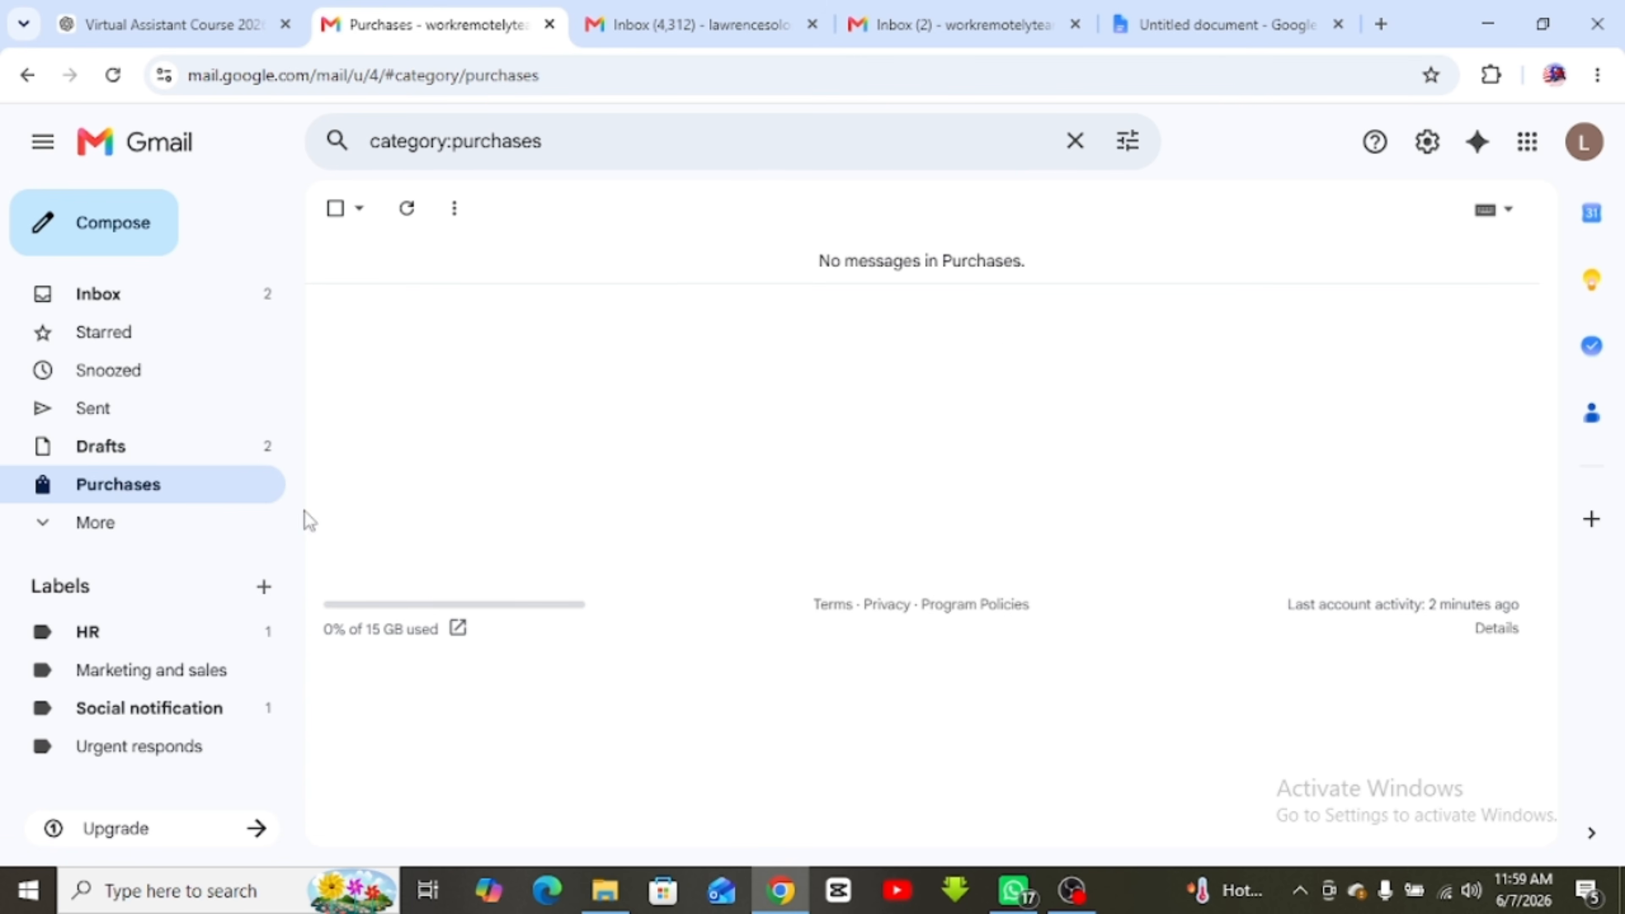
pyautogui.click(93, 525)
pyautogui.scroll(-2, 94, 526)
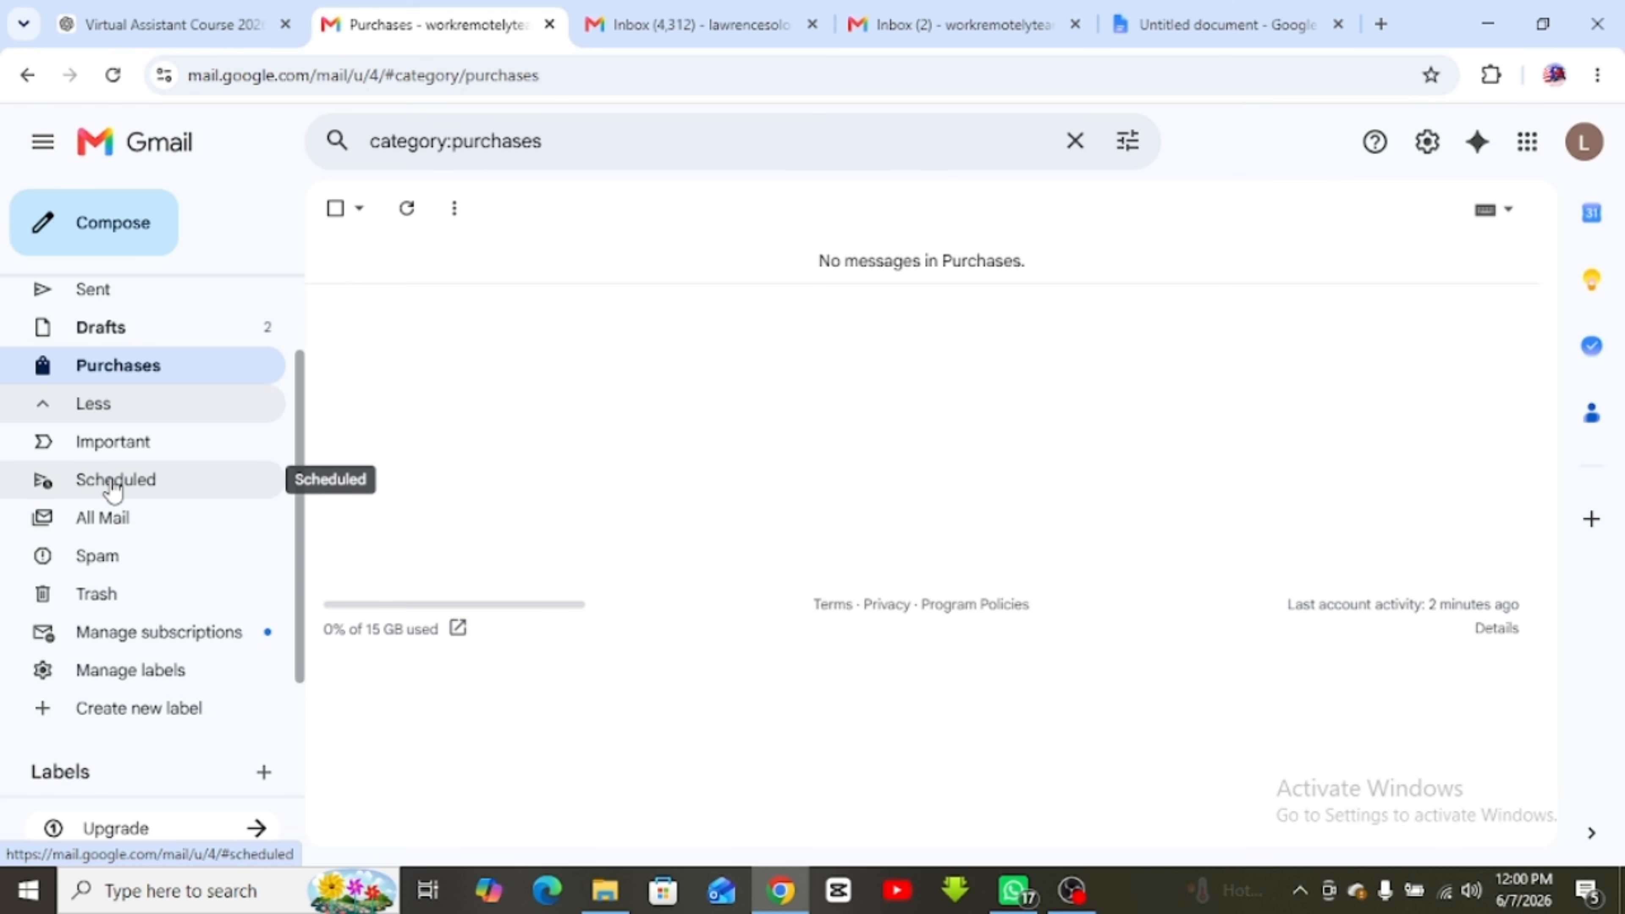
# Browse the All Mail view, then go back to the inbox
pyautogui.click(90, 523)
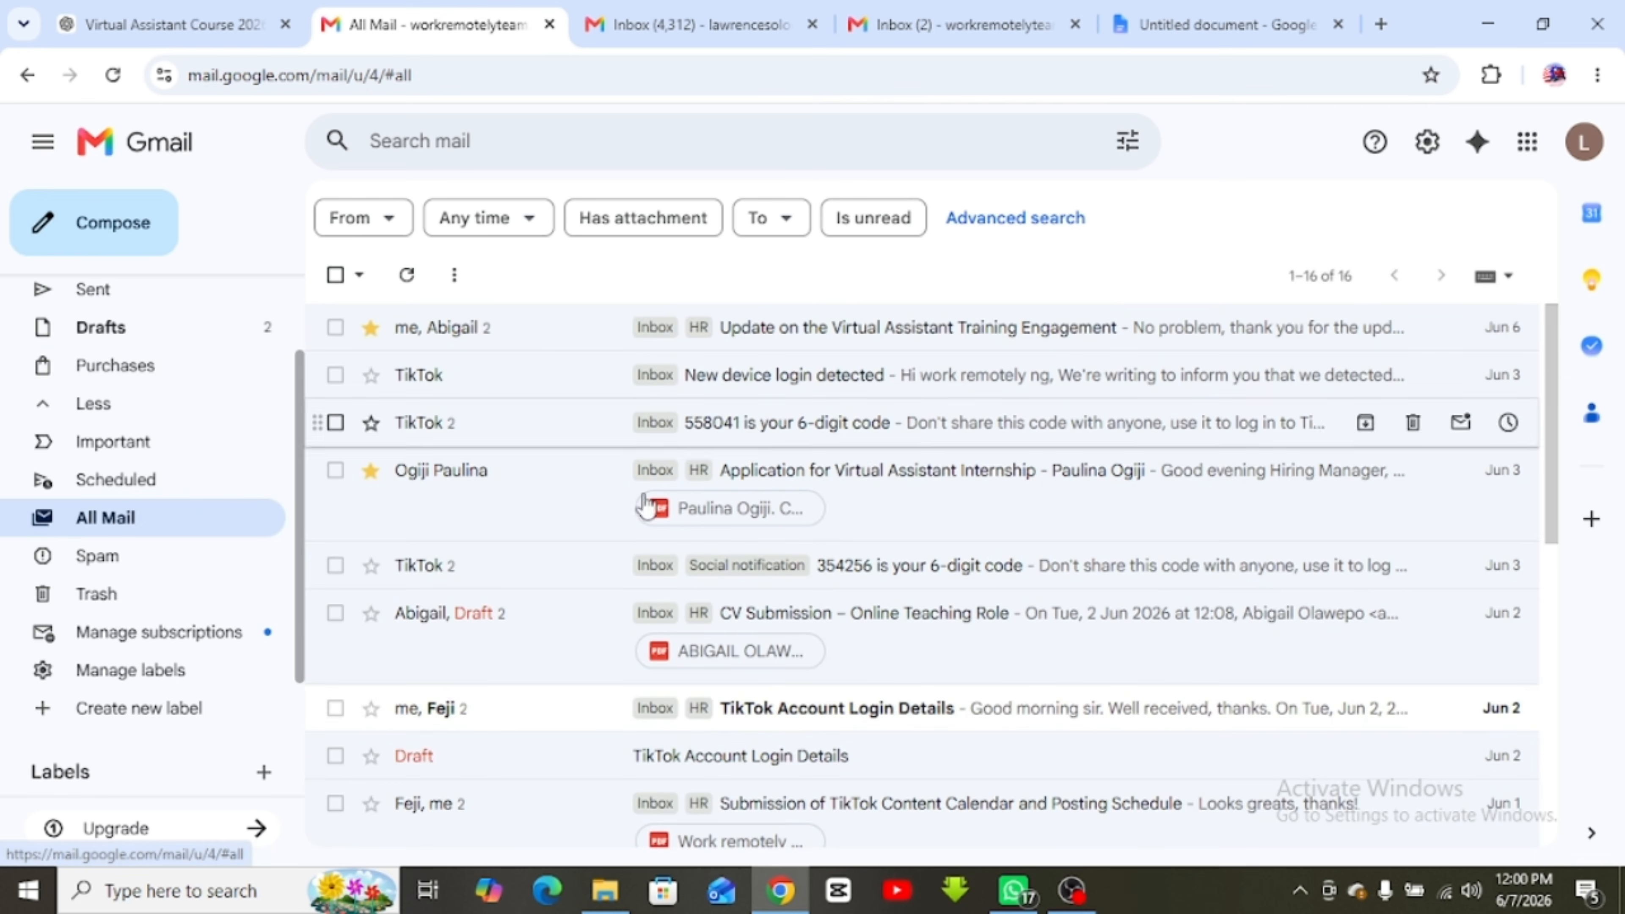
pyautogui.scroll(-5, 906, 674)
pyautogui.scroll(5, 912, 678)
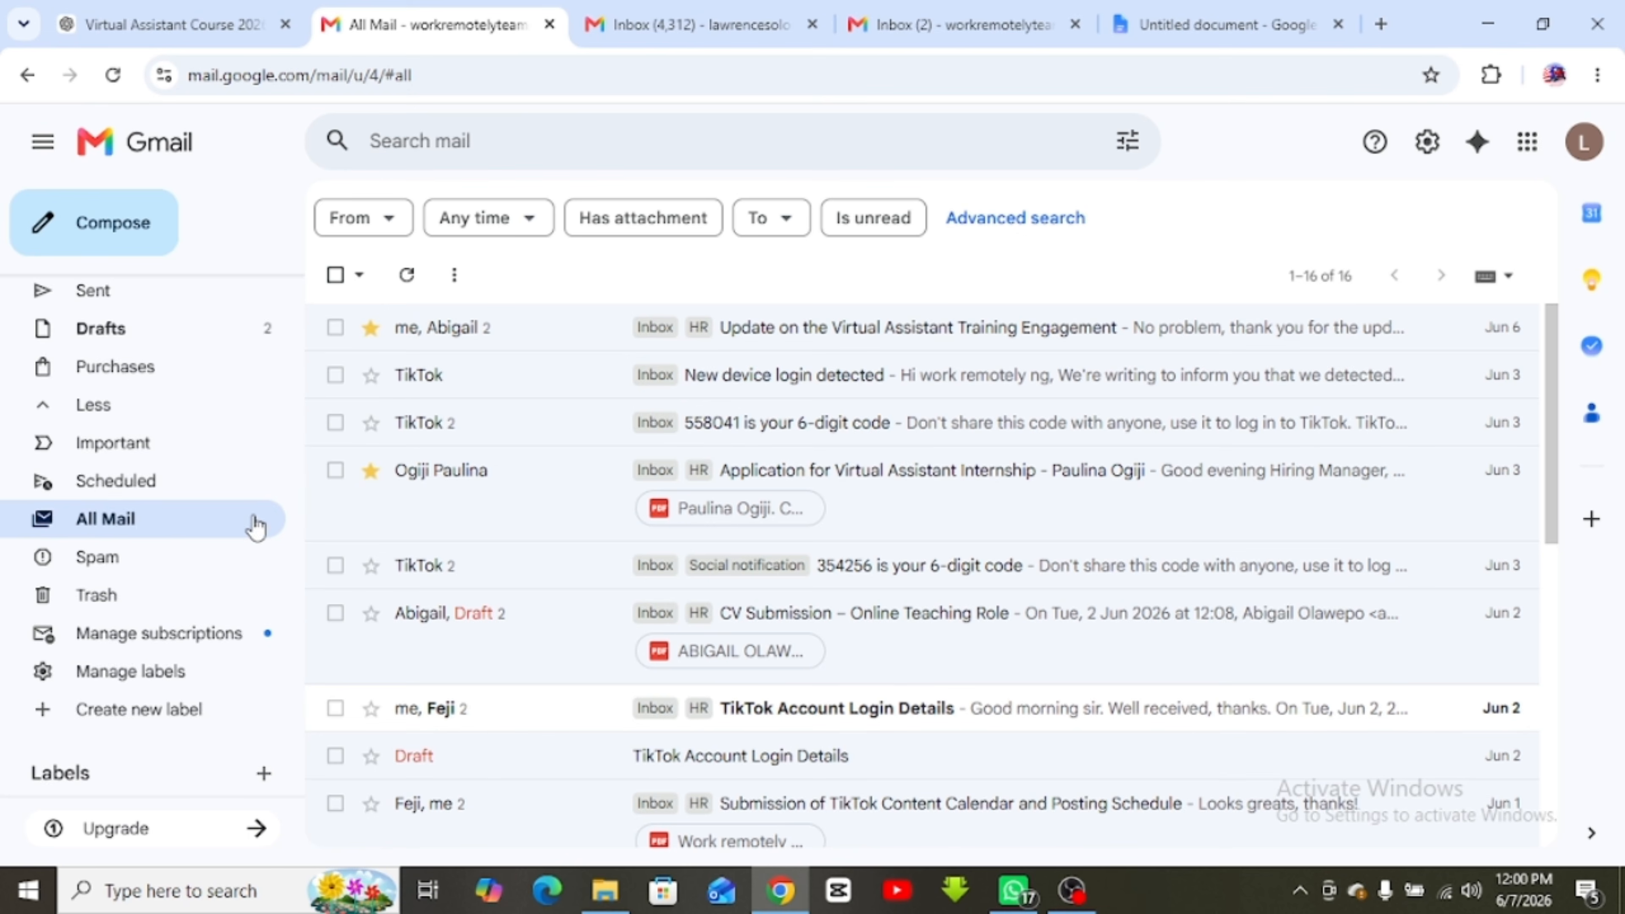
pyautogui.scroll(2, 275, 474)
pyautogui.click(105, 302)
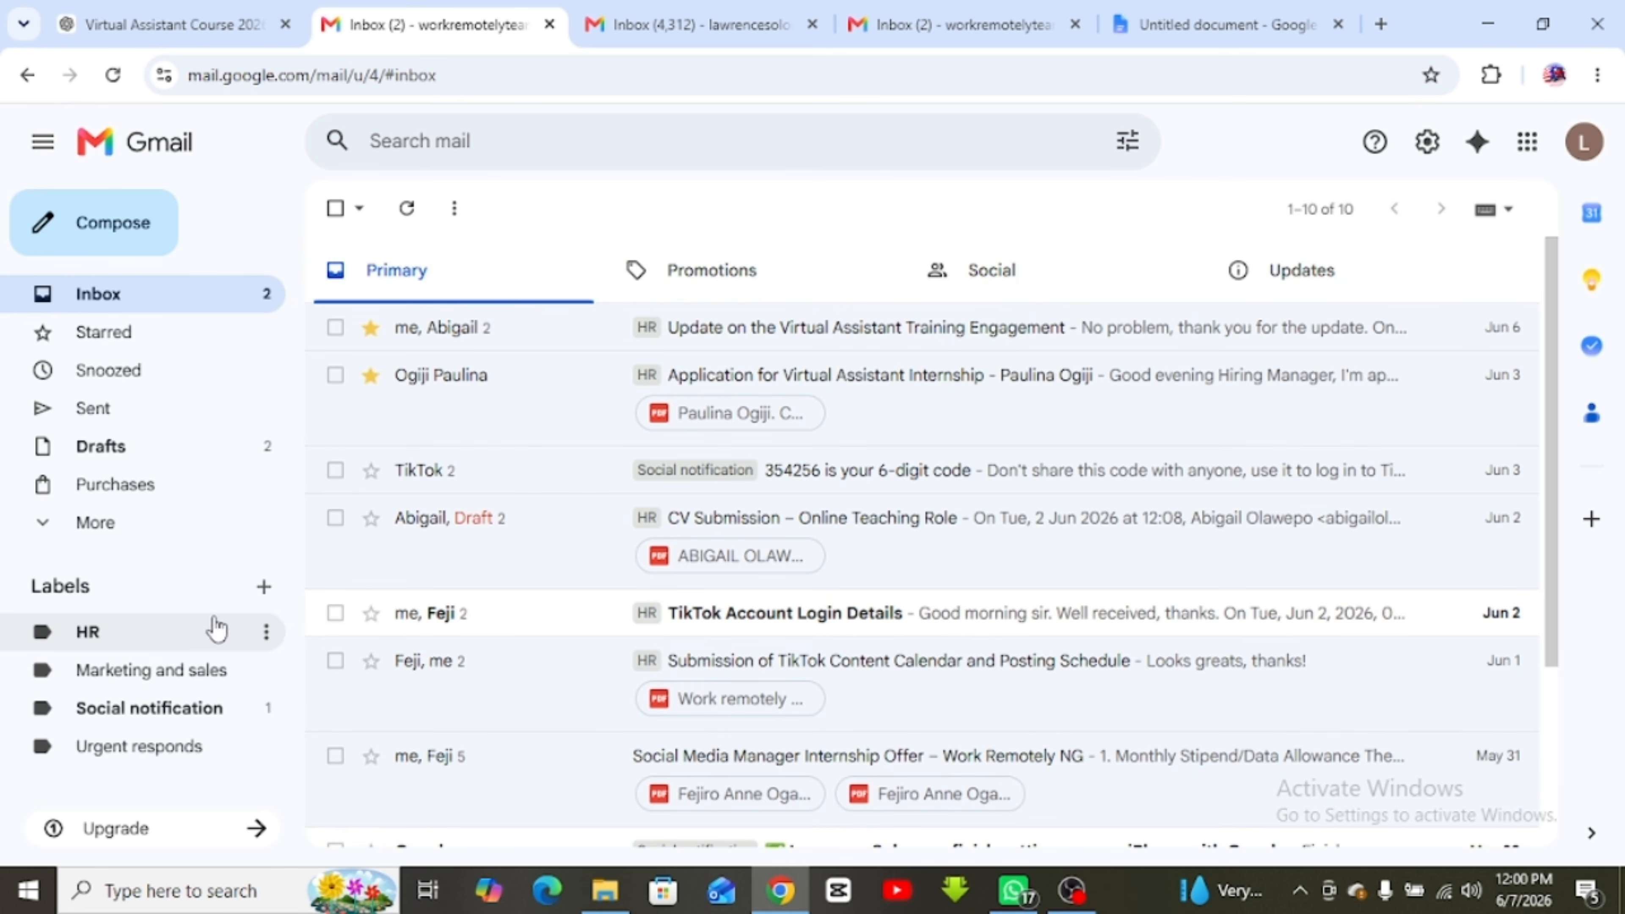
# Check that Spam and Trash are empty, then return to the inbox and tick the TikTok verification-code conversation
pyautogui.click(121, 532)
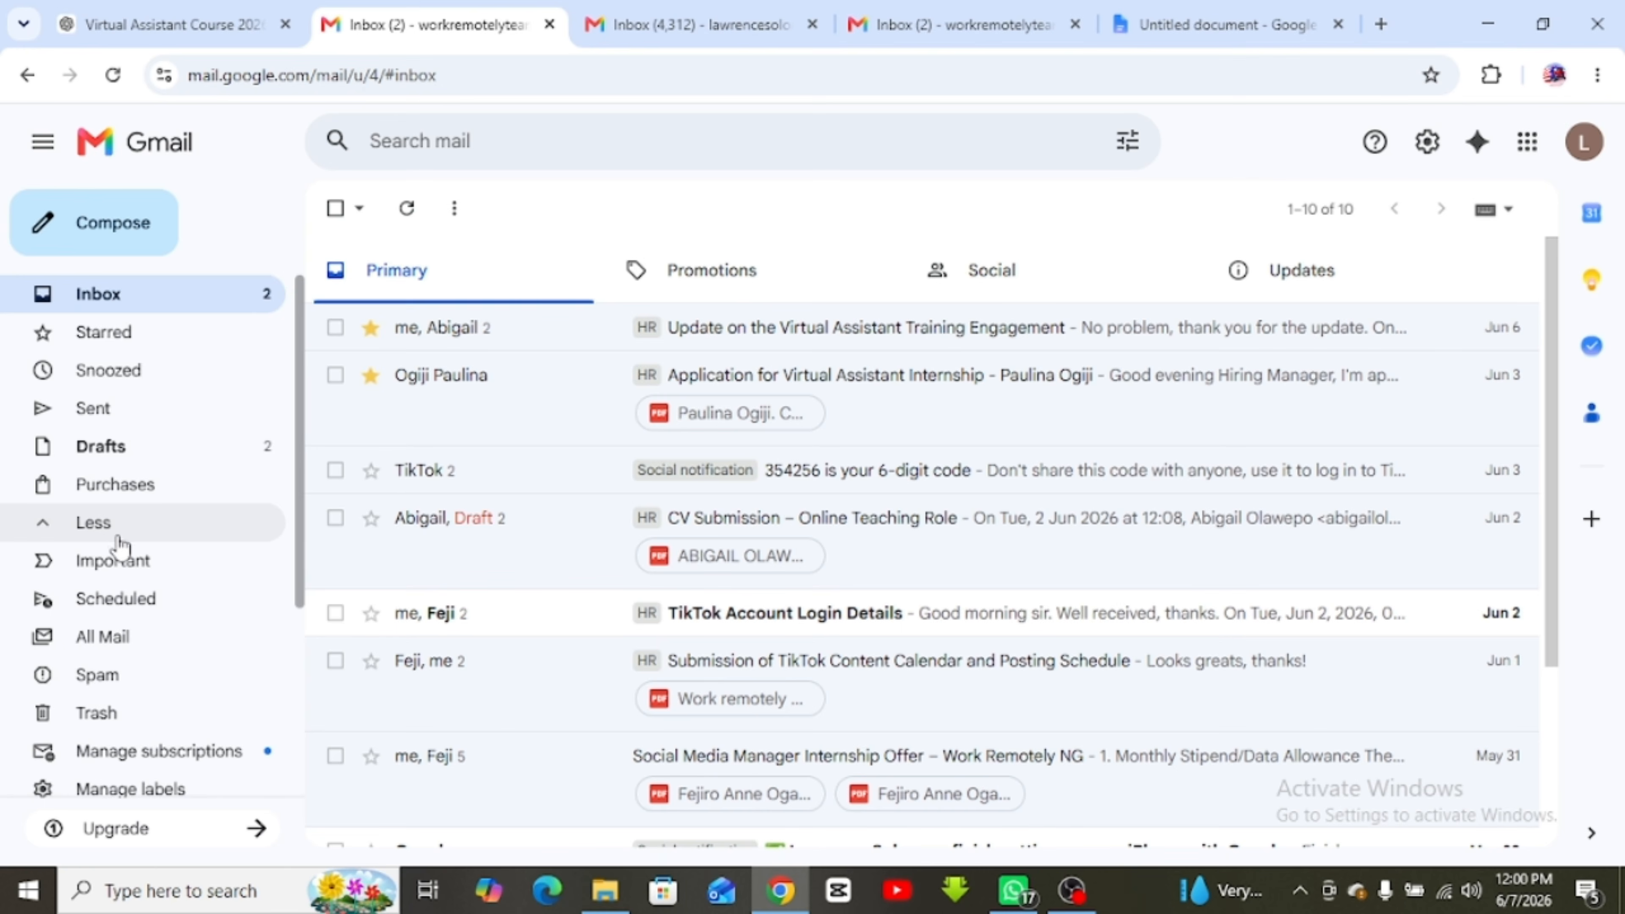
pyautogui.scroll(-2, 120, 546)
pyautogui.click(121, 533)
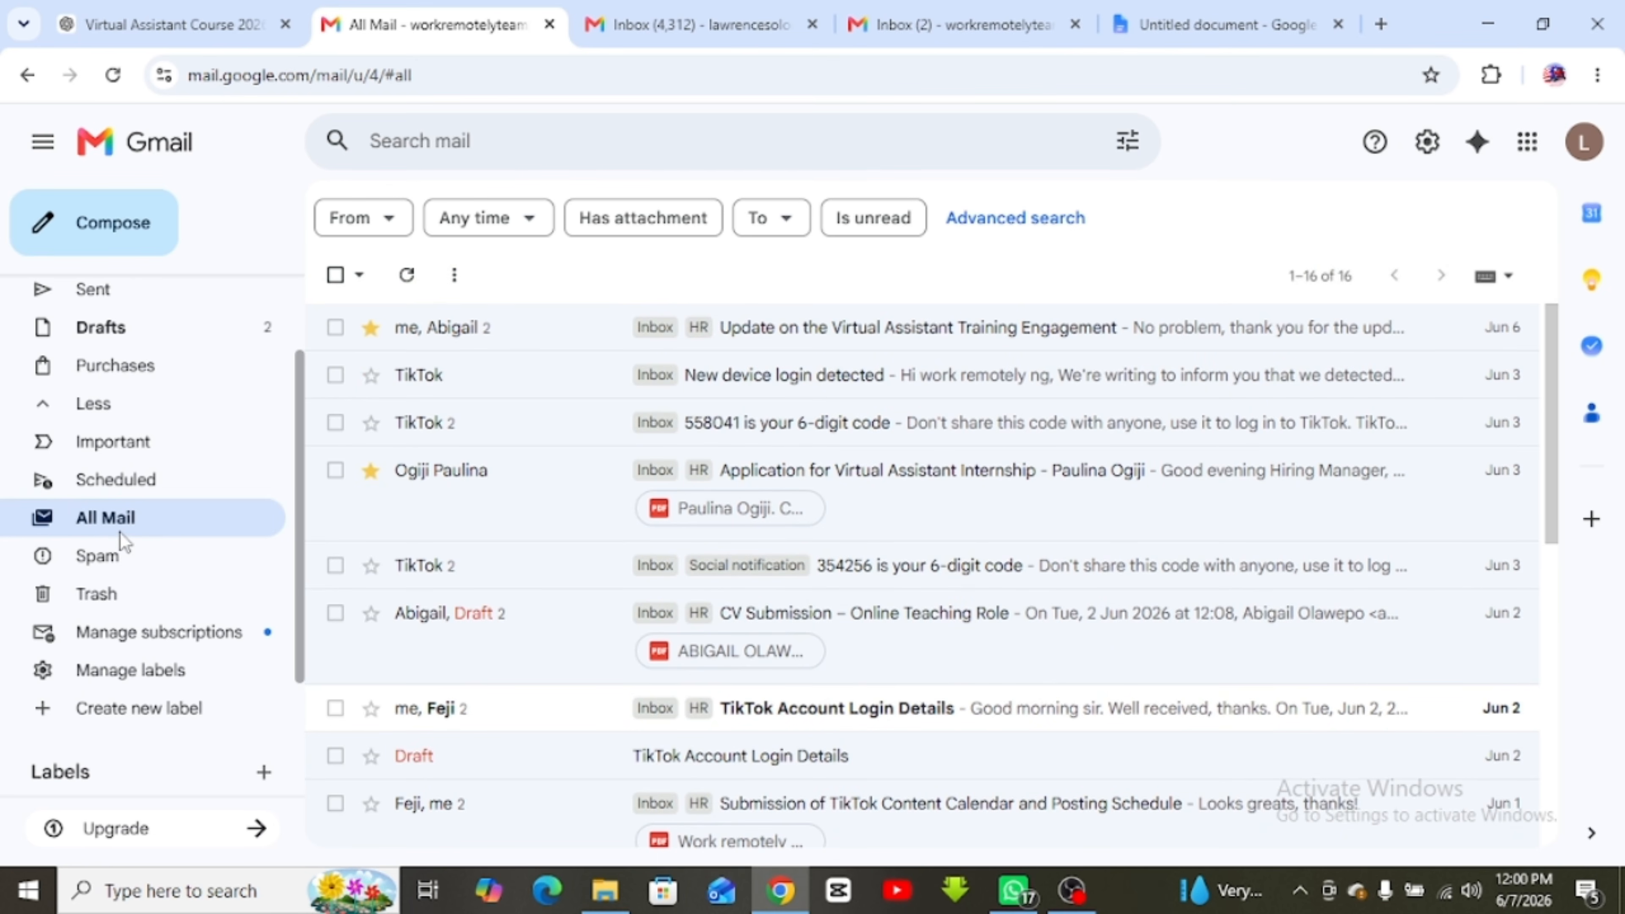
pyautogui.click(88, 558)
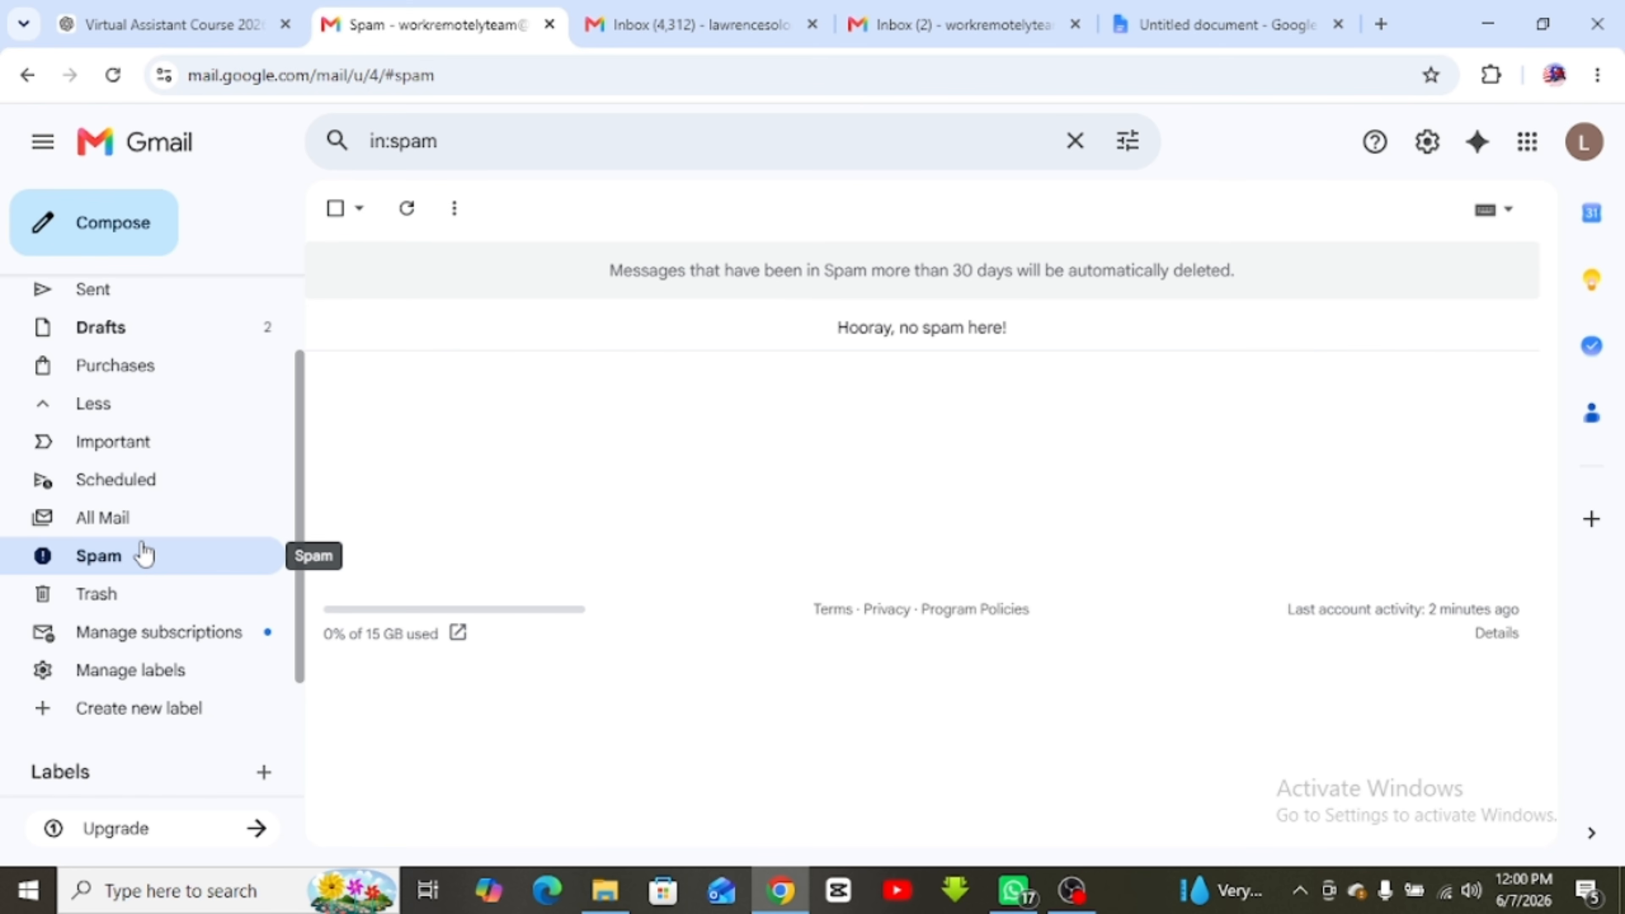
pyautogui.click(147, 597)
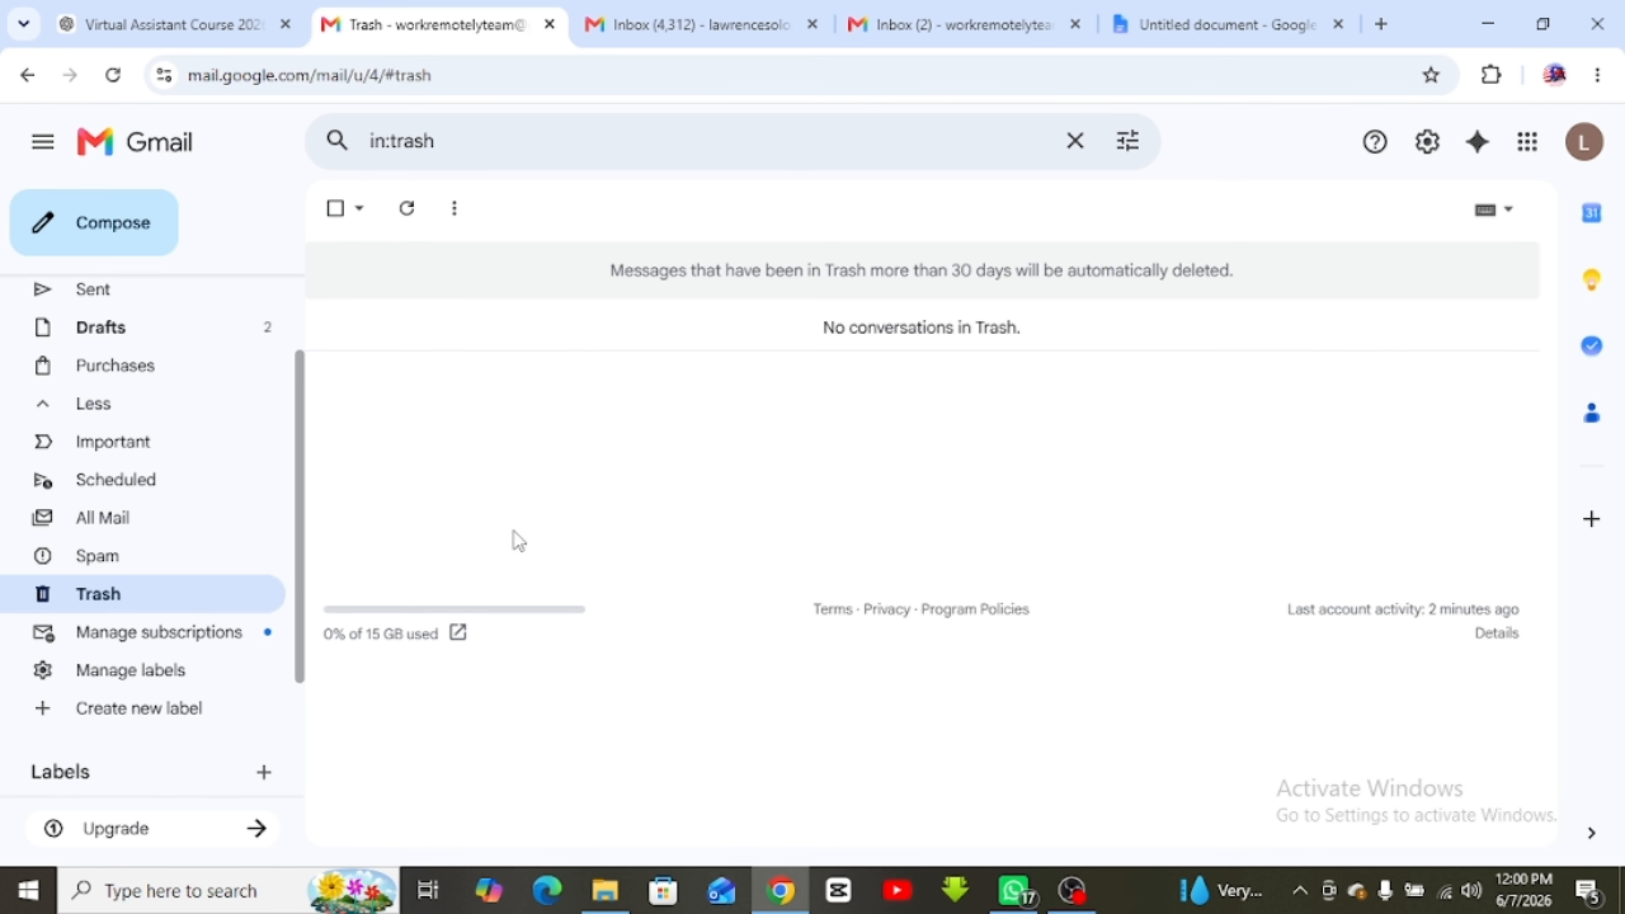
pyautogui.scroll(3, 152, 416)
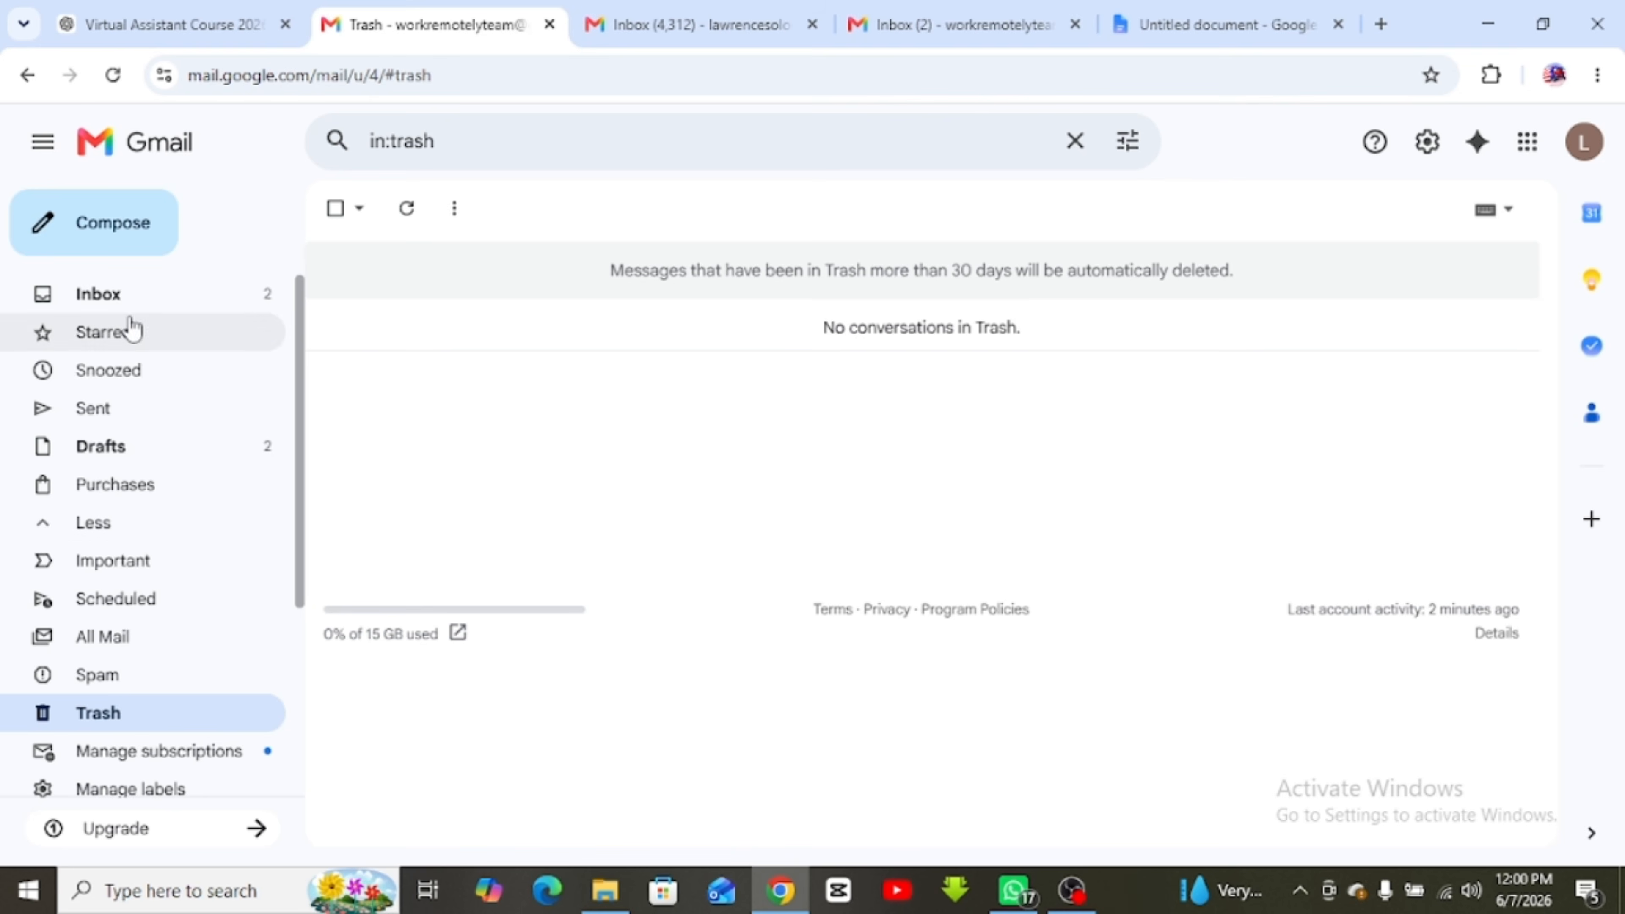
pyautogui.click(108, 299)
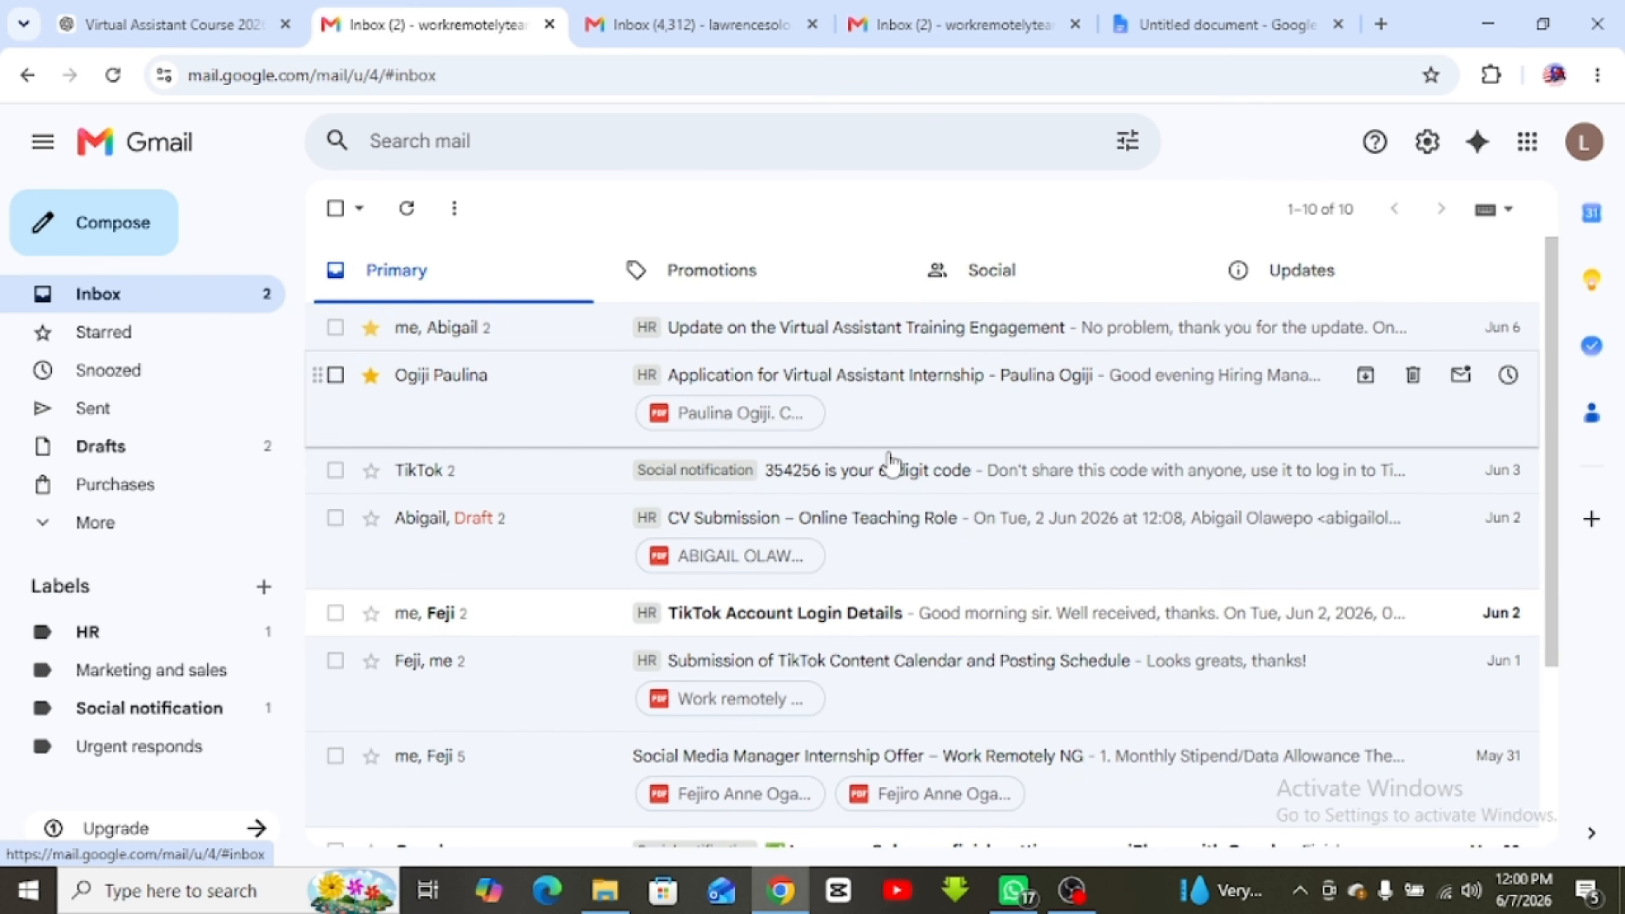
pyautogui.click(335, 471)
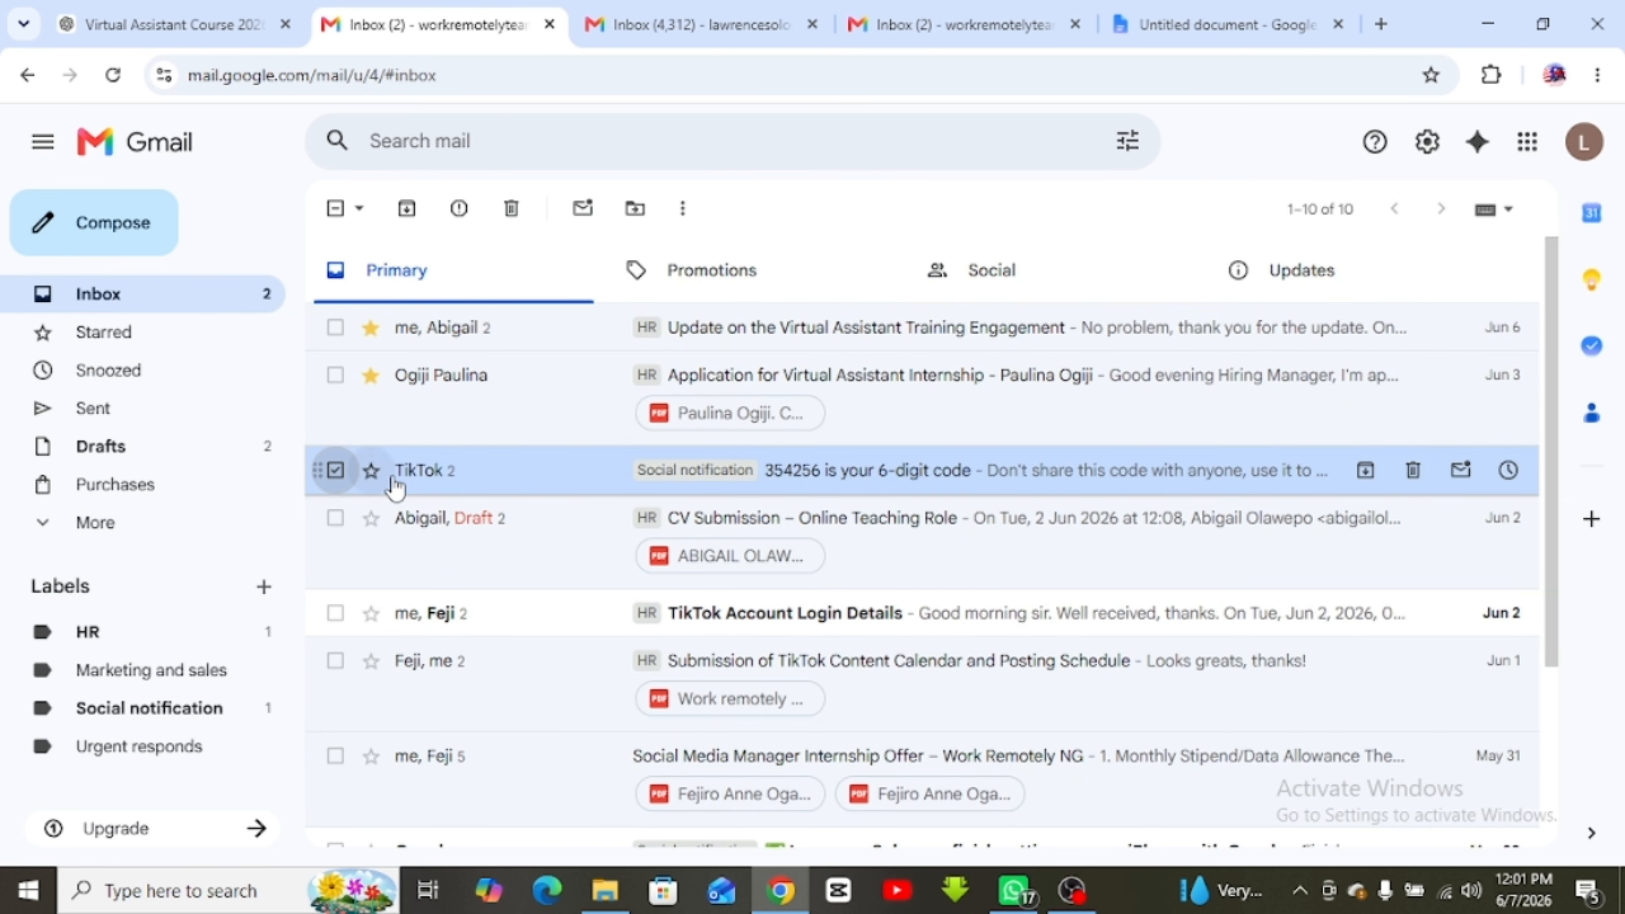
# Delete the selected TikTok verification-code conversation
pyautogui.click(335, 471)
pyautogui.click(336, 471)
pyautogui.click(335, 471)
pyautogui.click(335, 471)
pyautogui.click(512, 208)
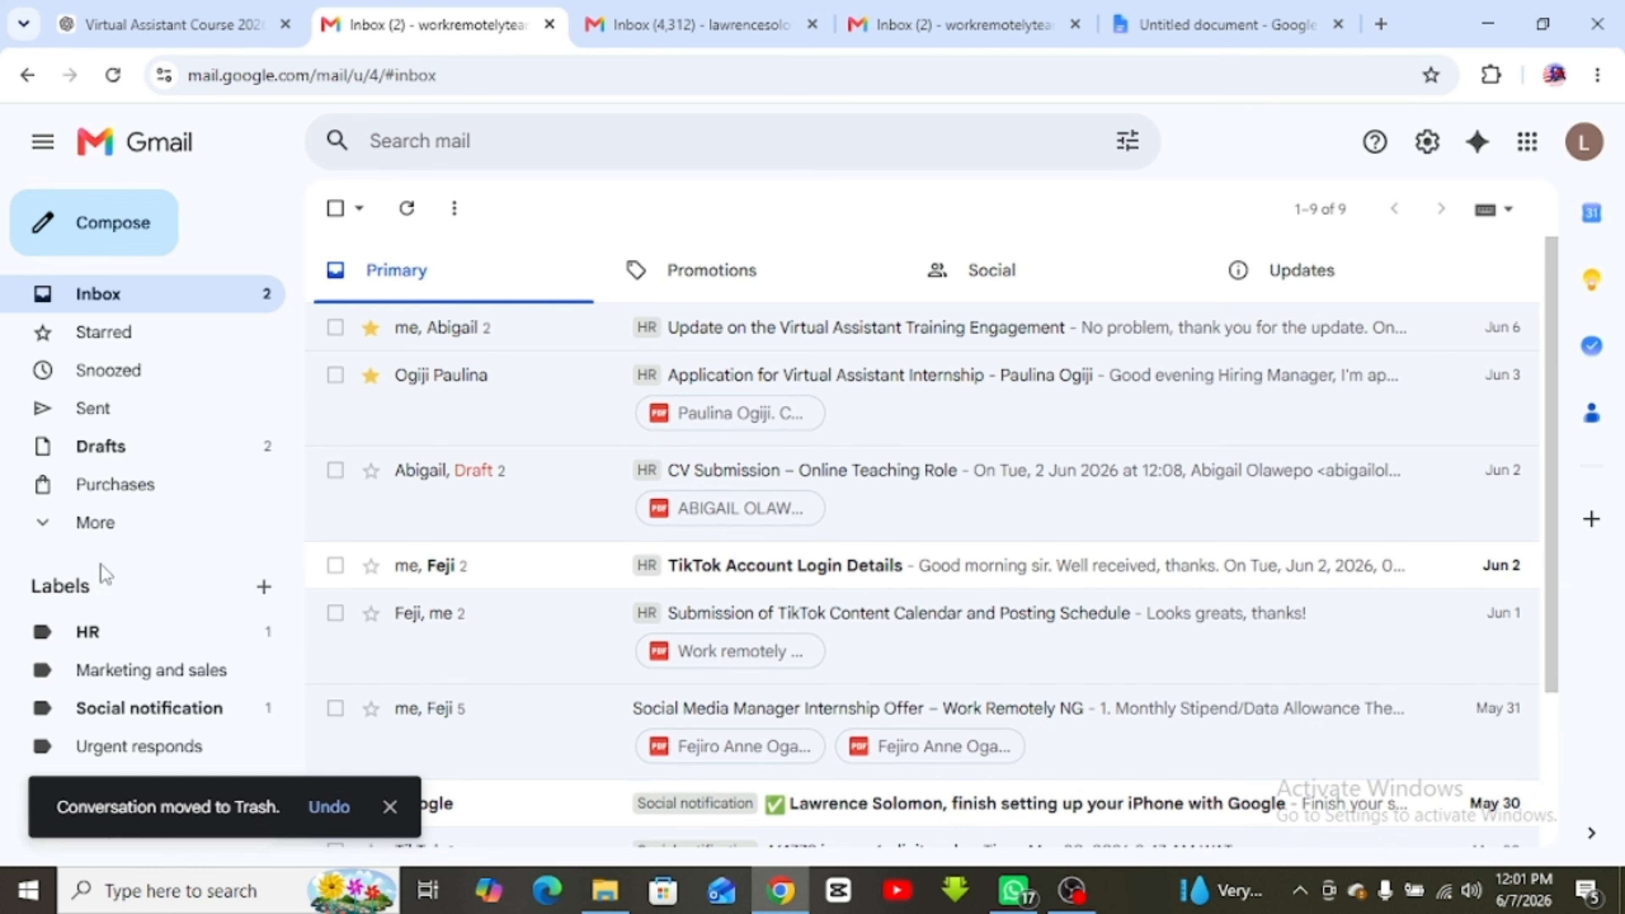
# Open the Trash folder to find the deleted TikTok conversation
pyautogui.click(156, 521)
pyautogui.scroll(-5, 192, 500)
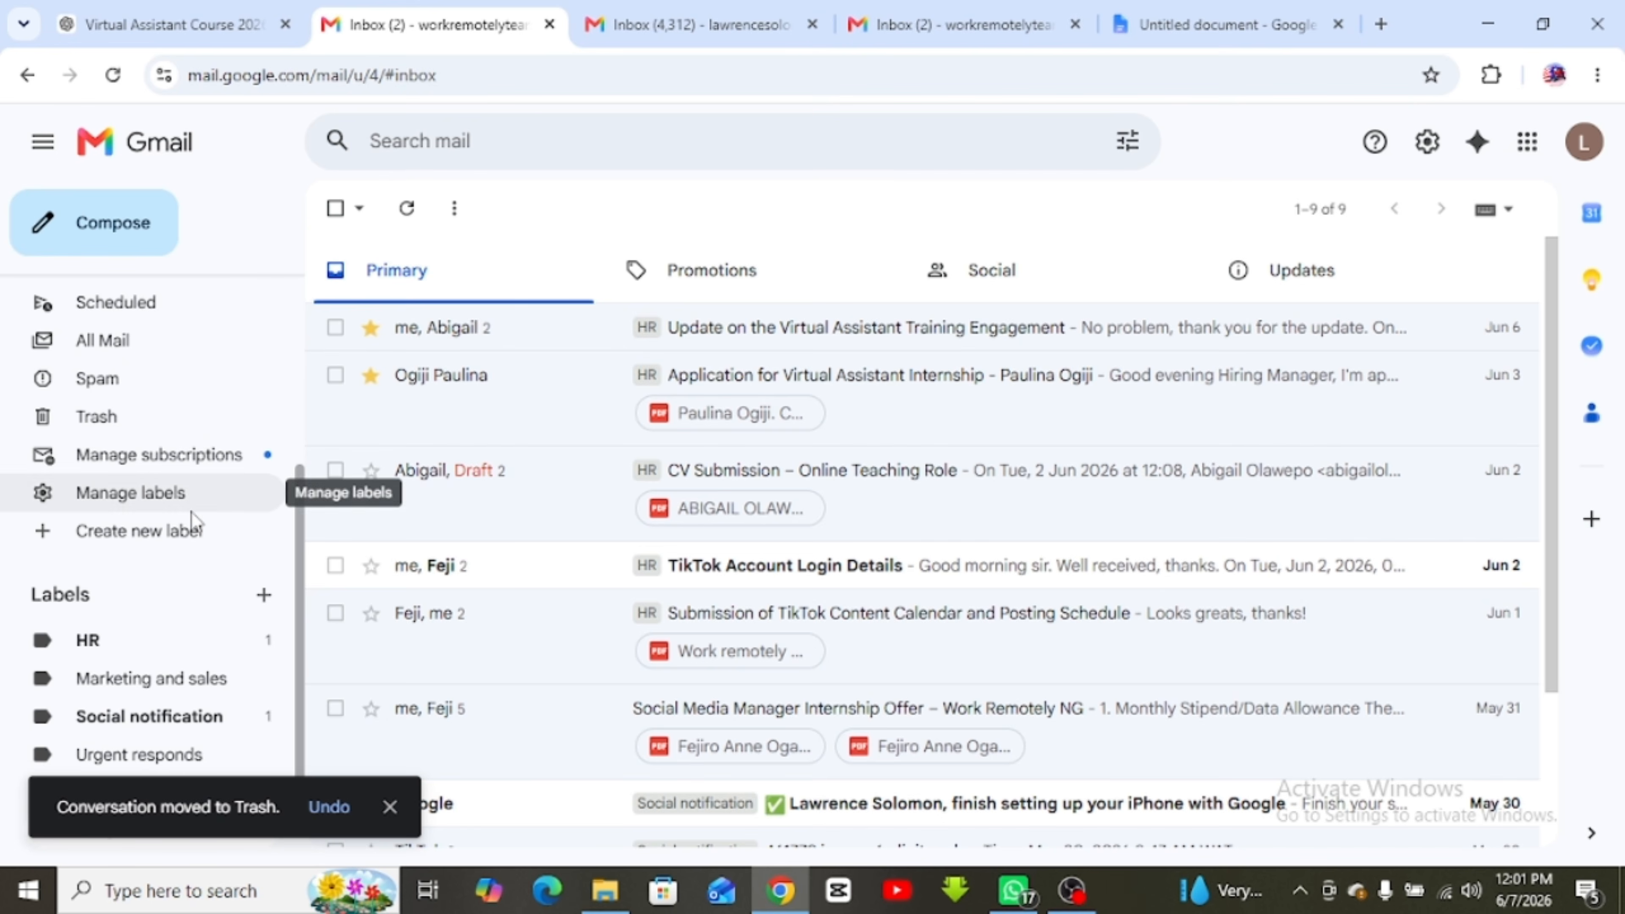
pyautogui.click(163, 424)
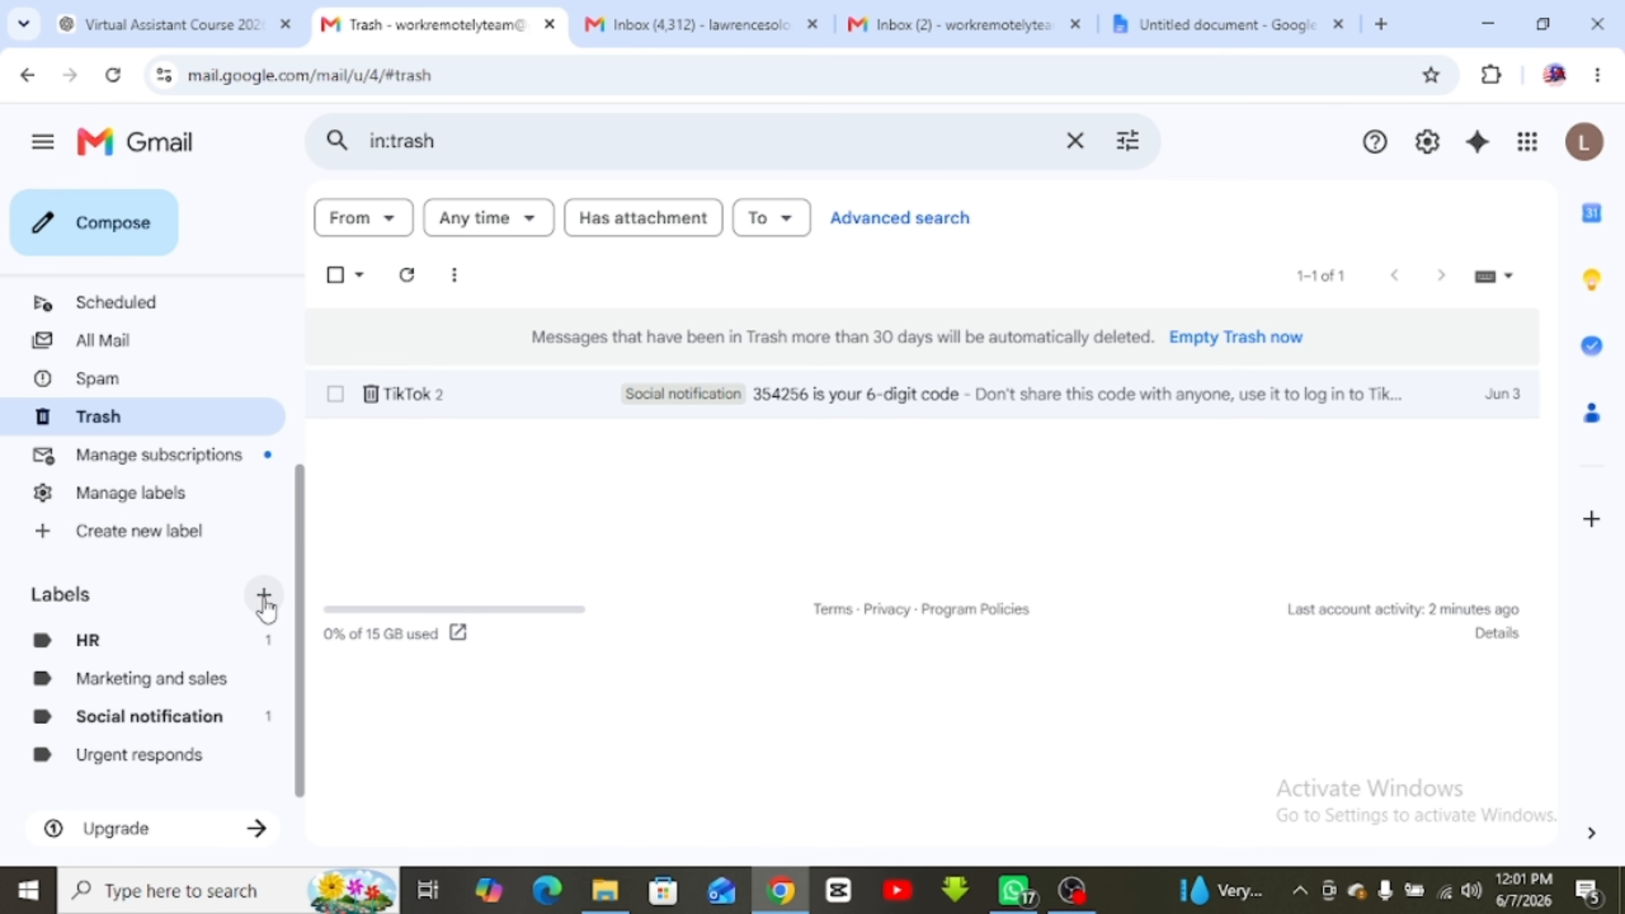
pyautogui.scroll(4, 156, 543)
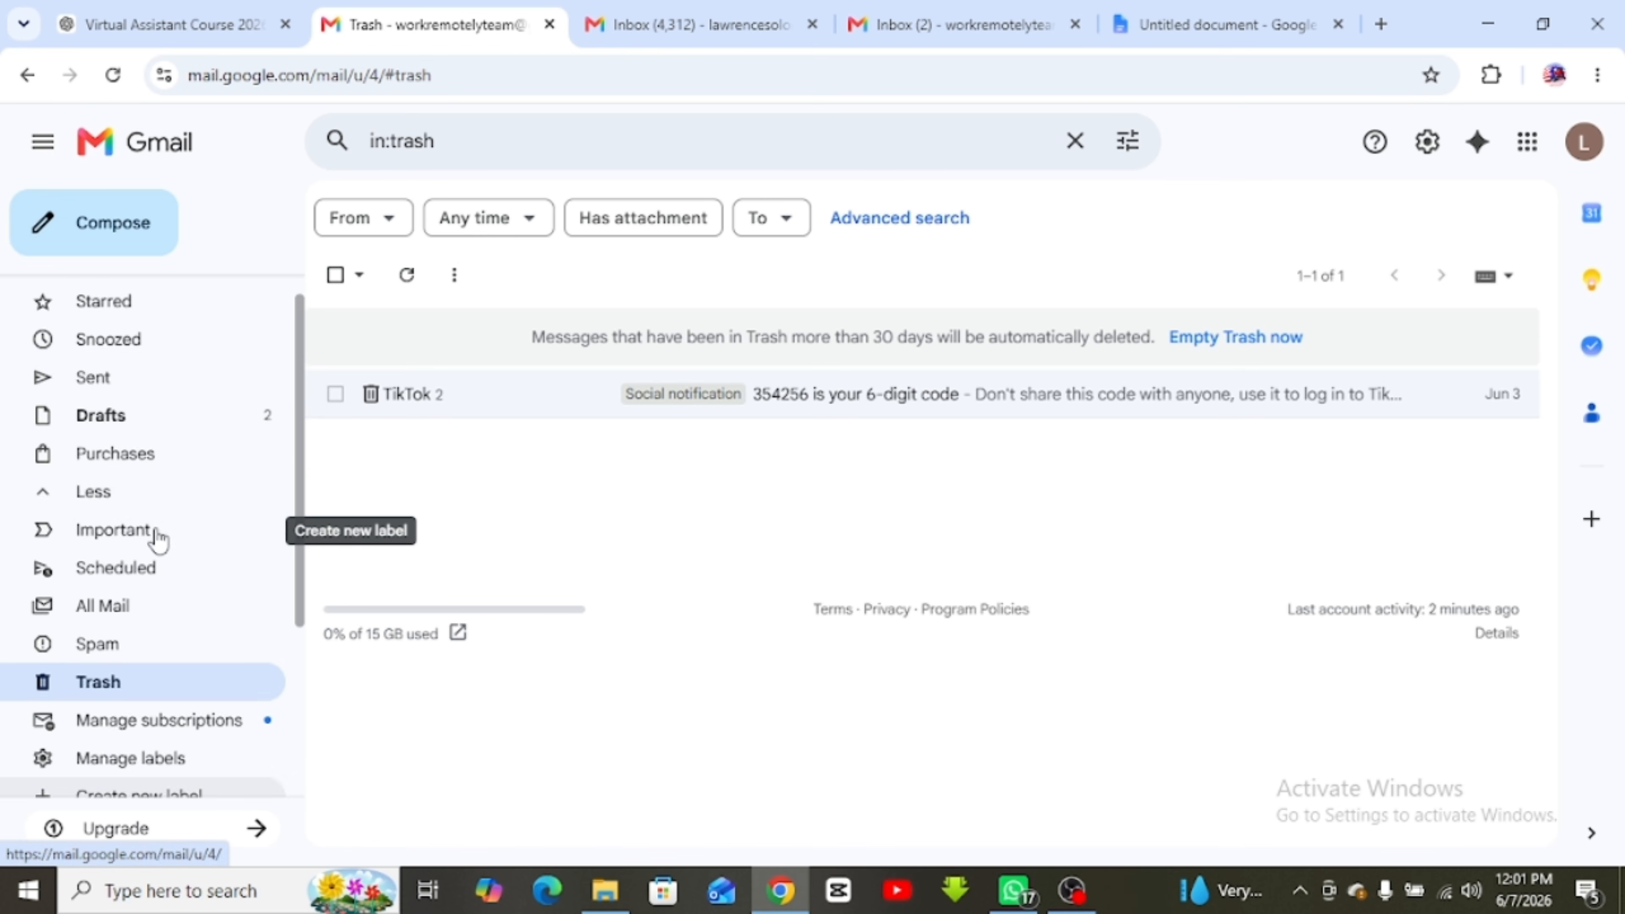
pyautogui.scroll(1, 160, 541)
# Back in the inbox, select all conversations, then select none
pyautogui.click(211, 289)
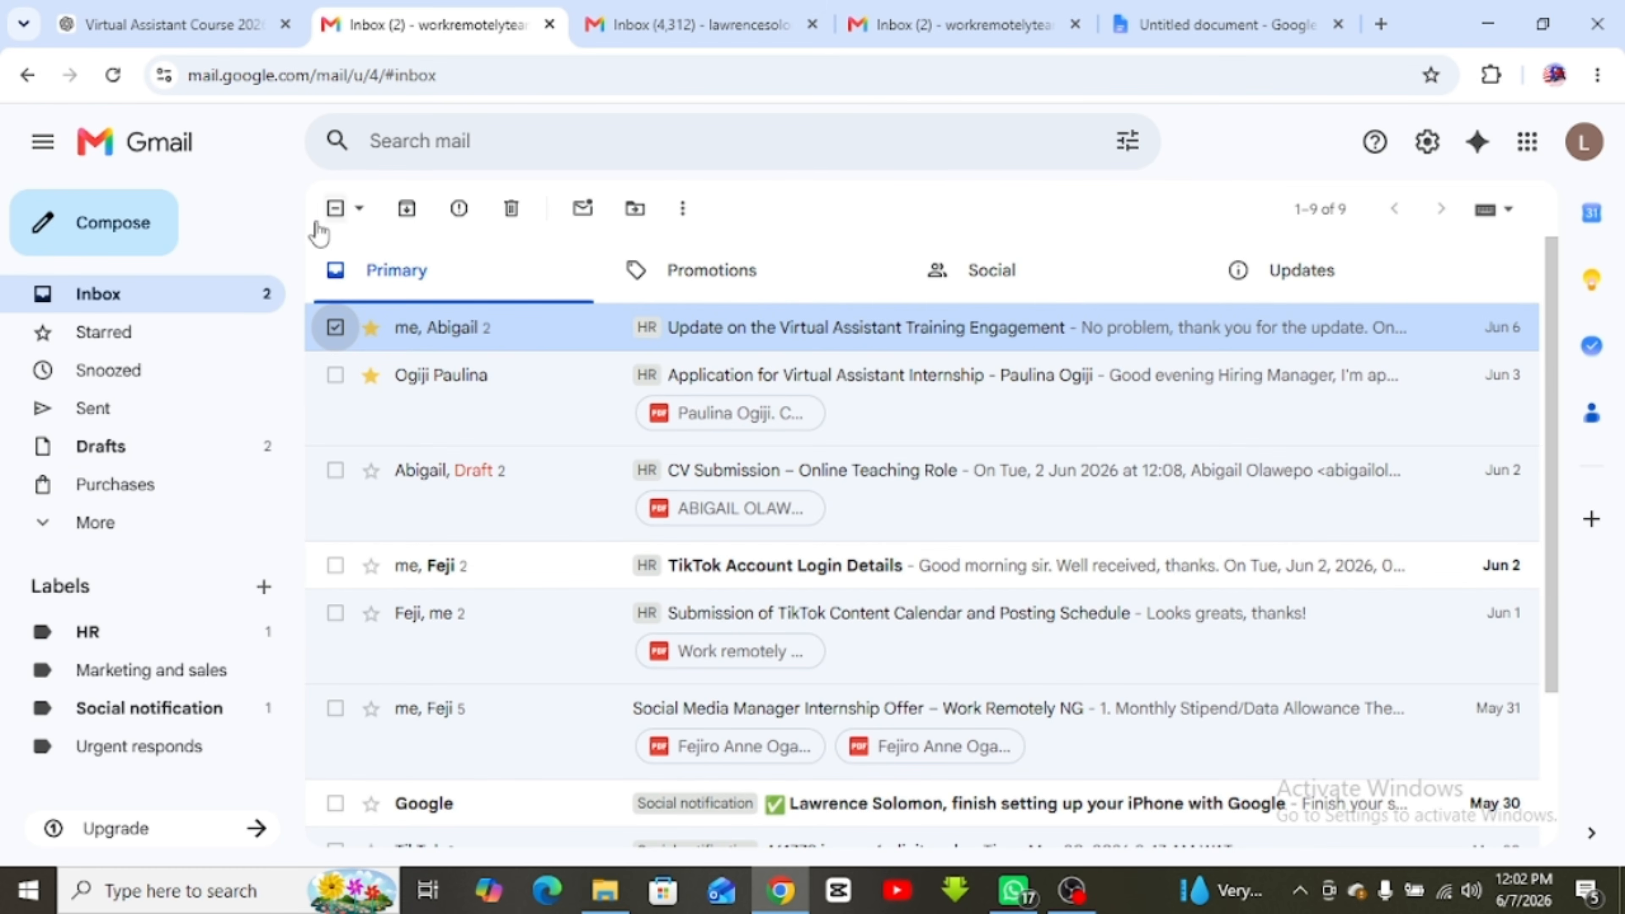
pyautogui.click(361, 211)
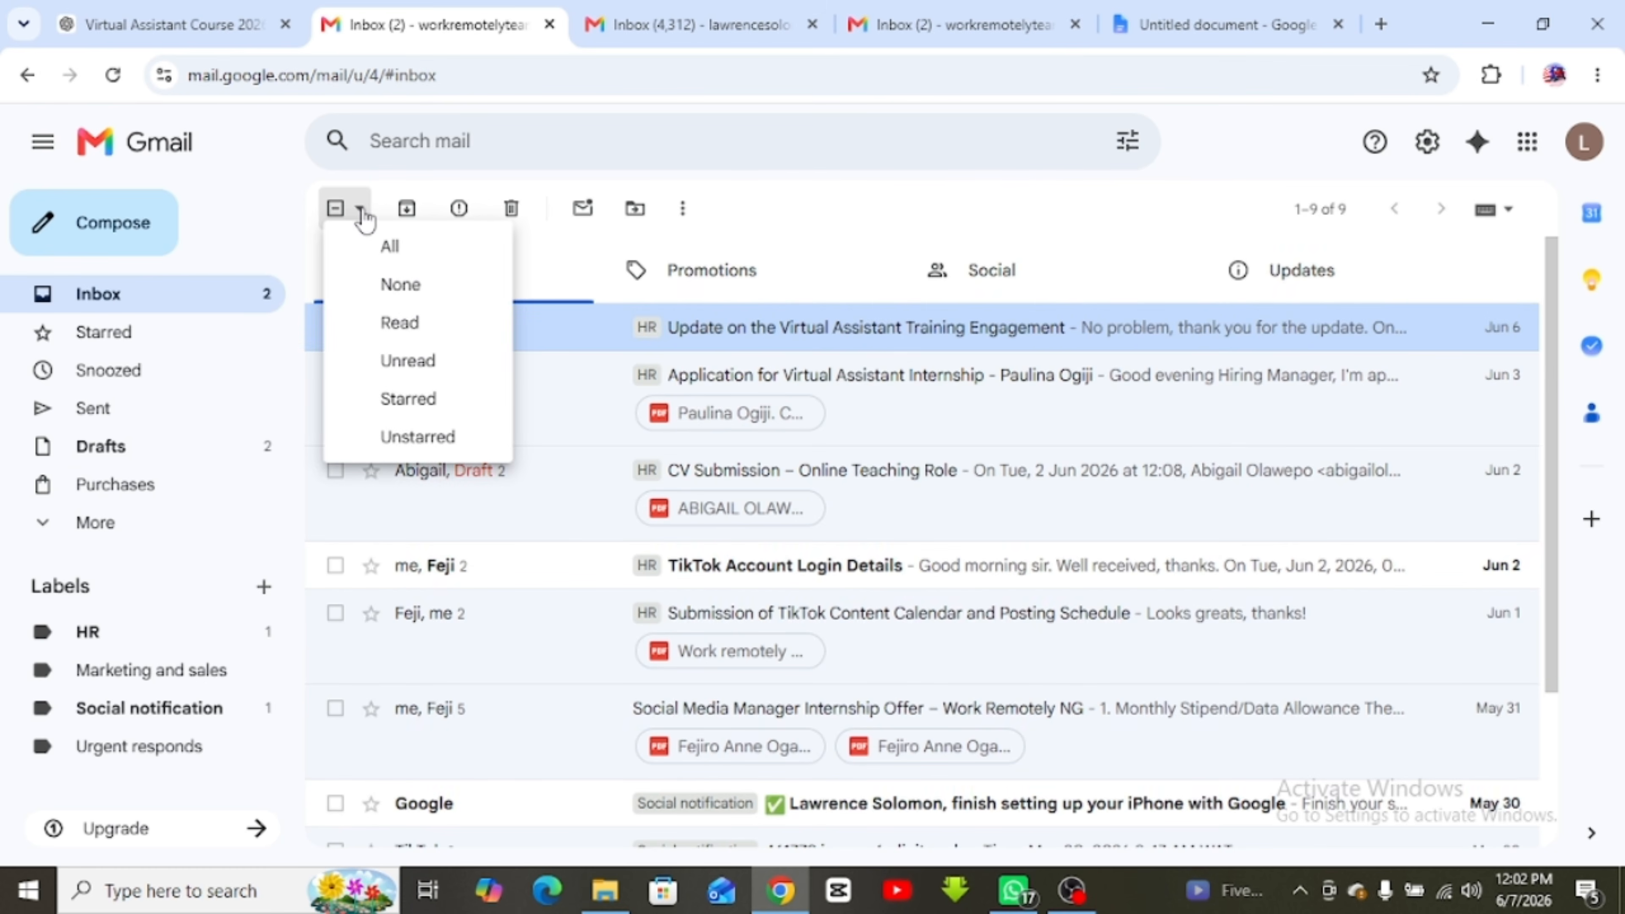
pyautogui.click(389, 246)
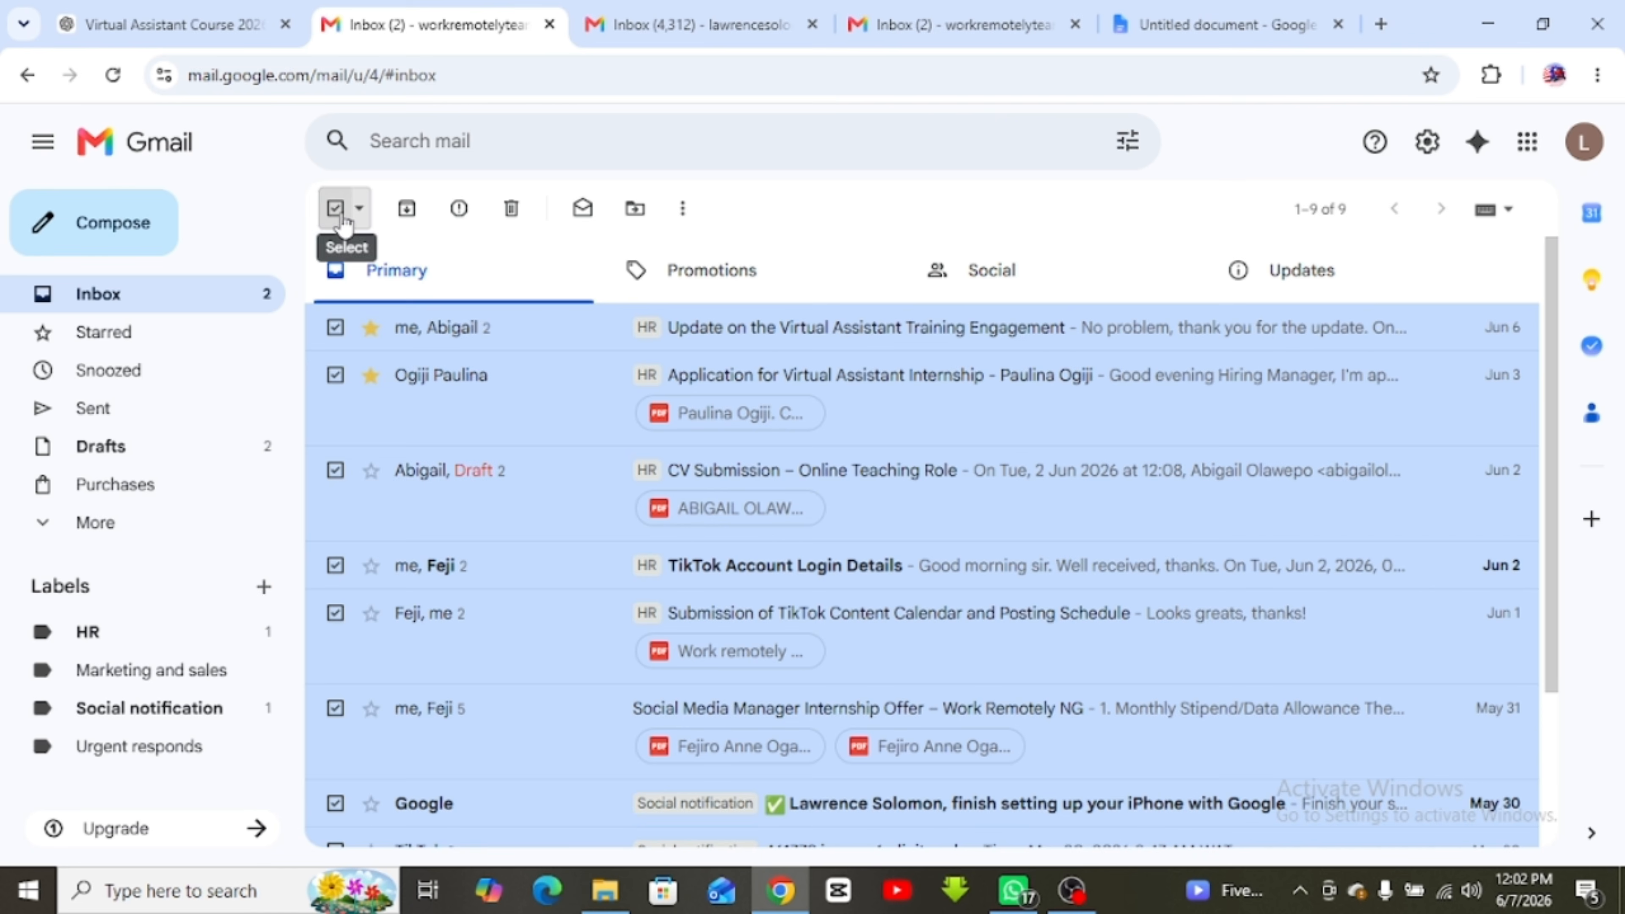
pyautogui.click(360, 209)
pyautogui.click(409, 286)
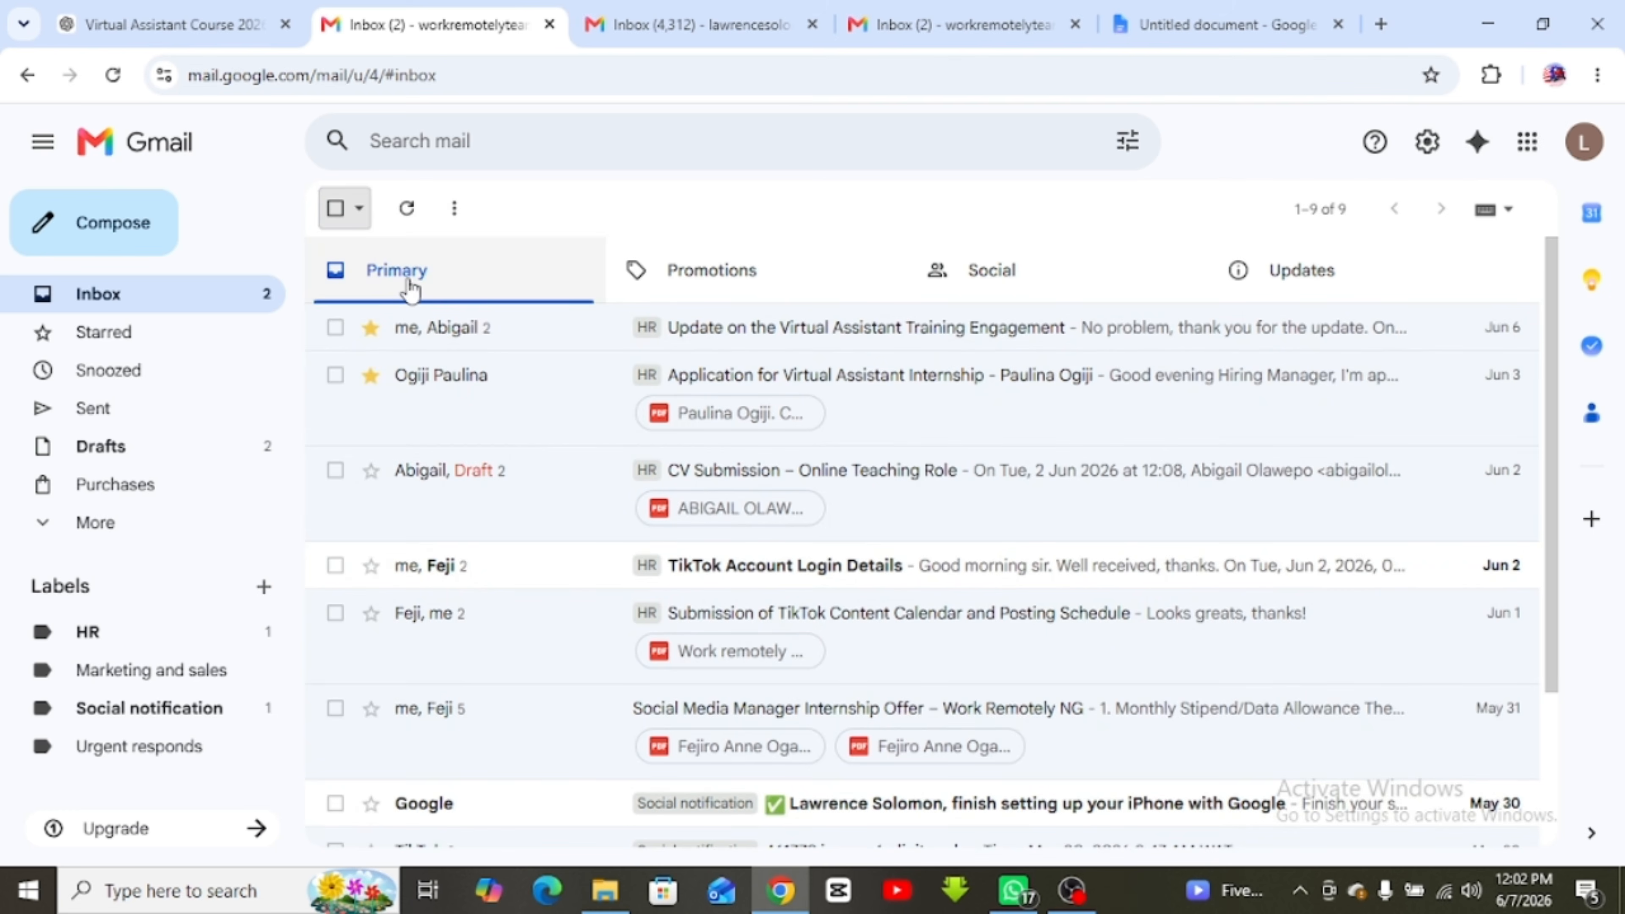
# Select only the read conversations, then toggle the select-all checkbox to clear it
pyautogui.click(360, 209)
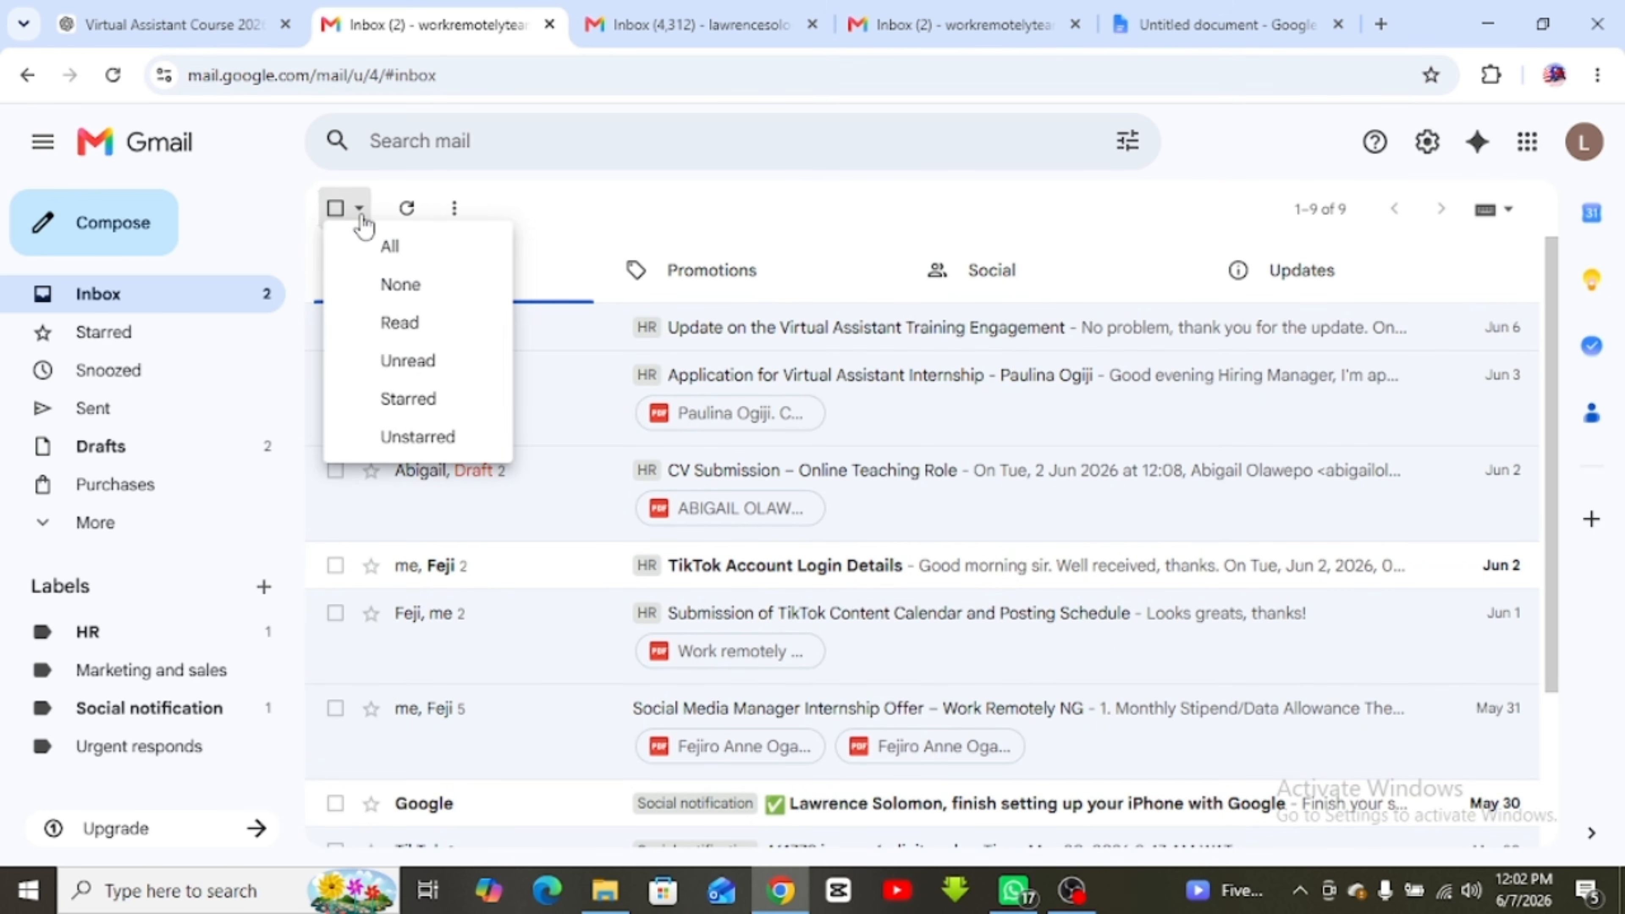
pyautogui.click(400, 325)
pyautogui.scroll(-2, 697, 453)
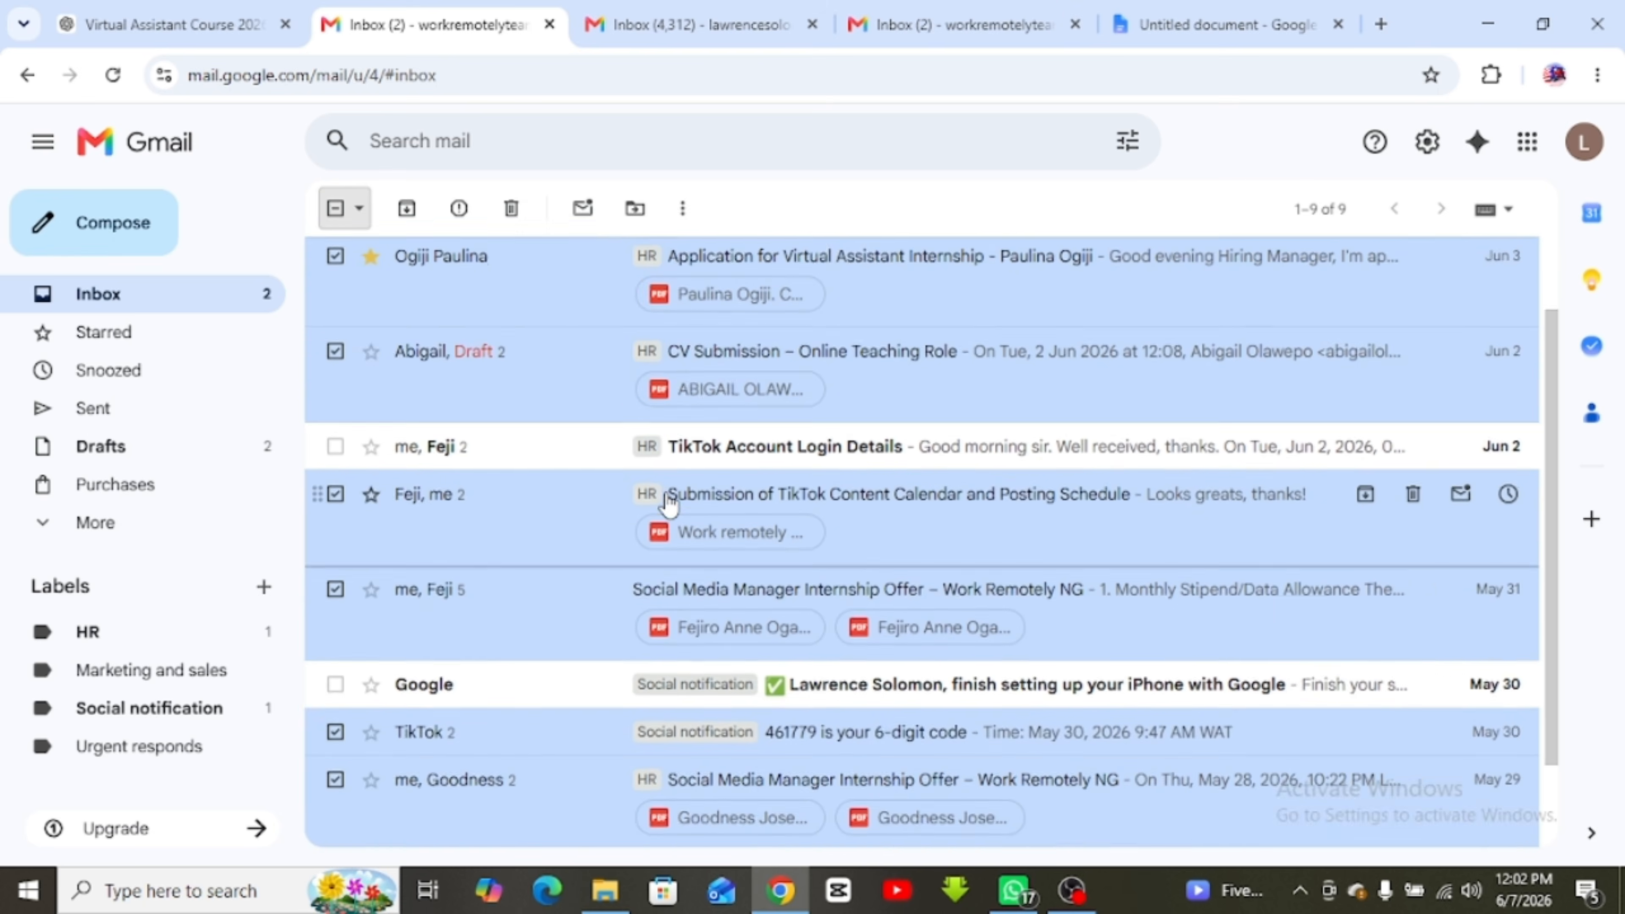
pyautogui.scroll(2, 697, 453)
pyautogui.scroll(-3, 530, 450)
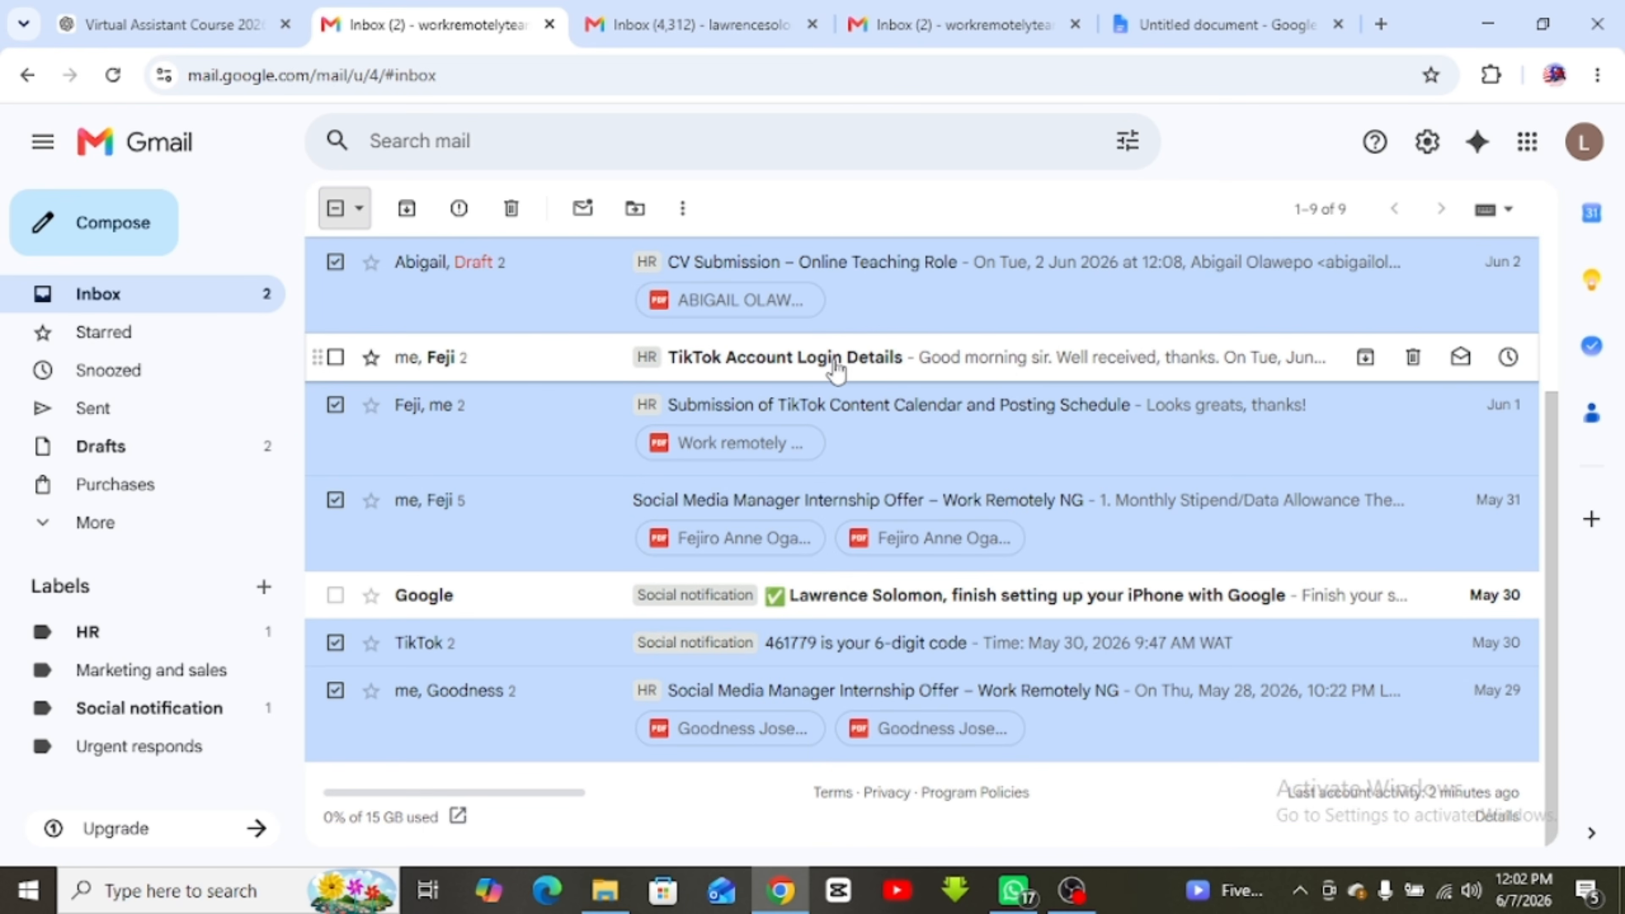
pyautogui.scroll(3, 367, 359)
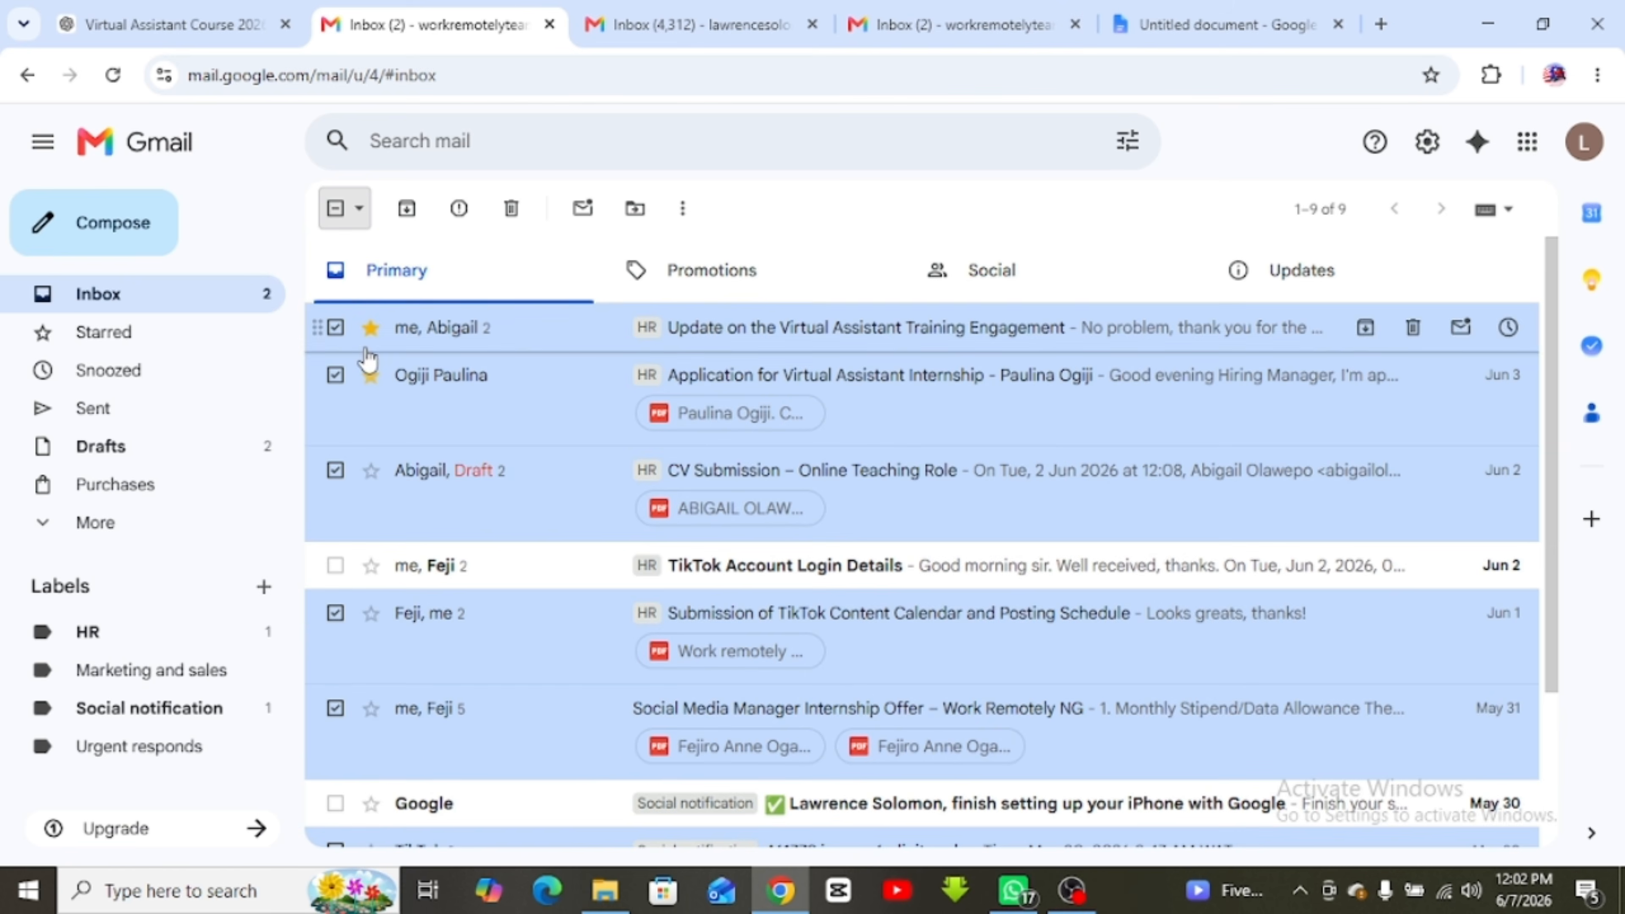
pyautogui.click(351, 211)
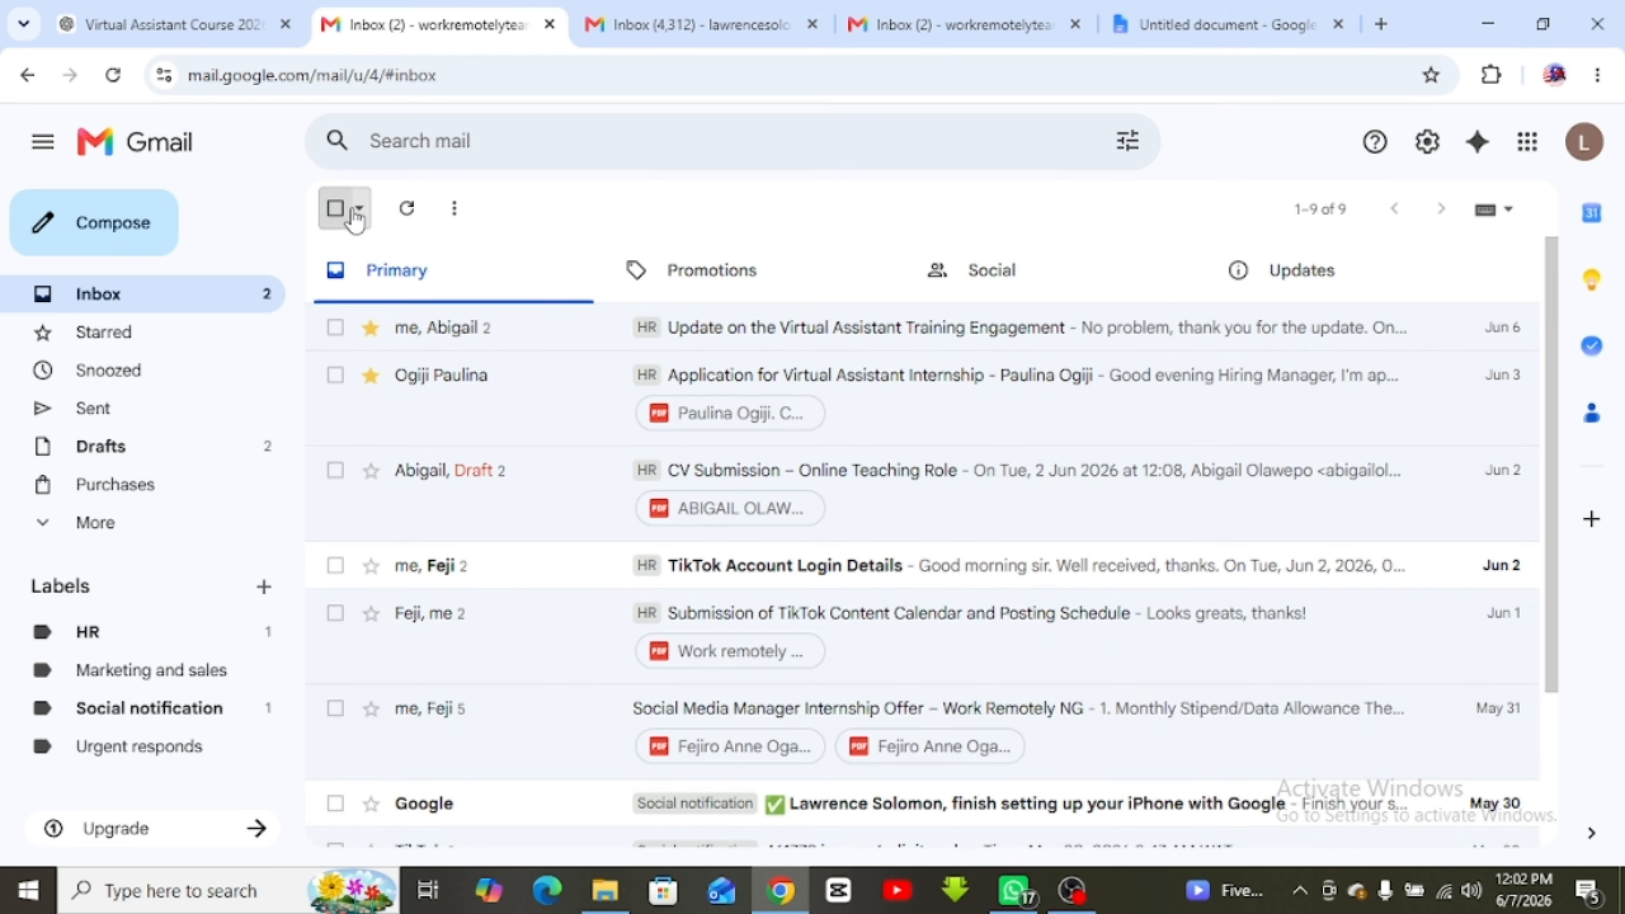
pyautogui.click(351, 211)
pyautogui.click(353, 214)
# Select only the unread conversations, then only the starred ones
pyautogui.click(372, 218)
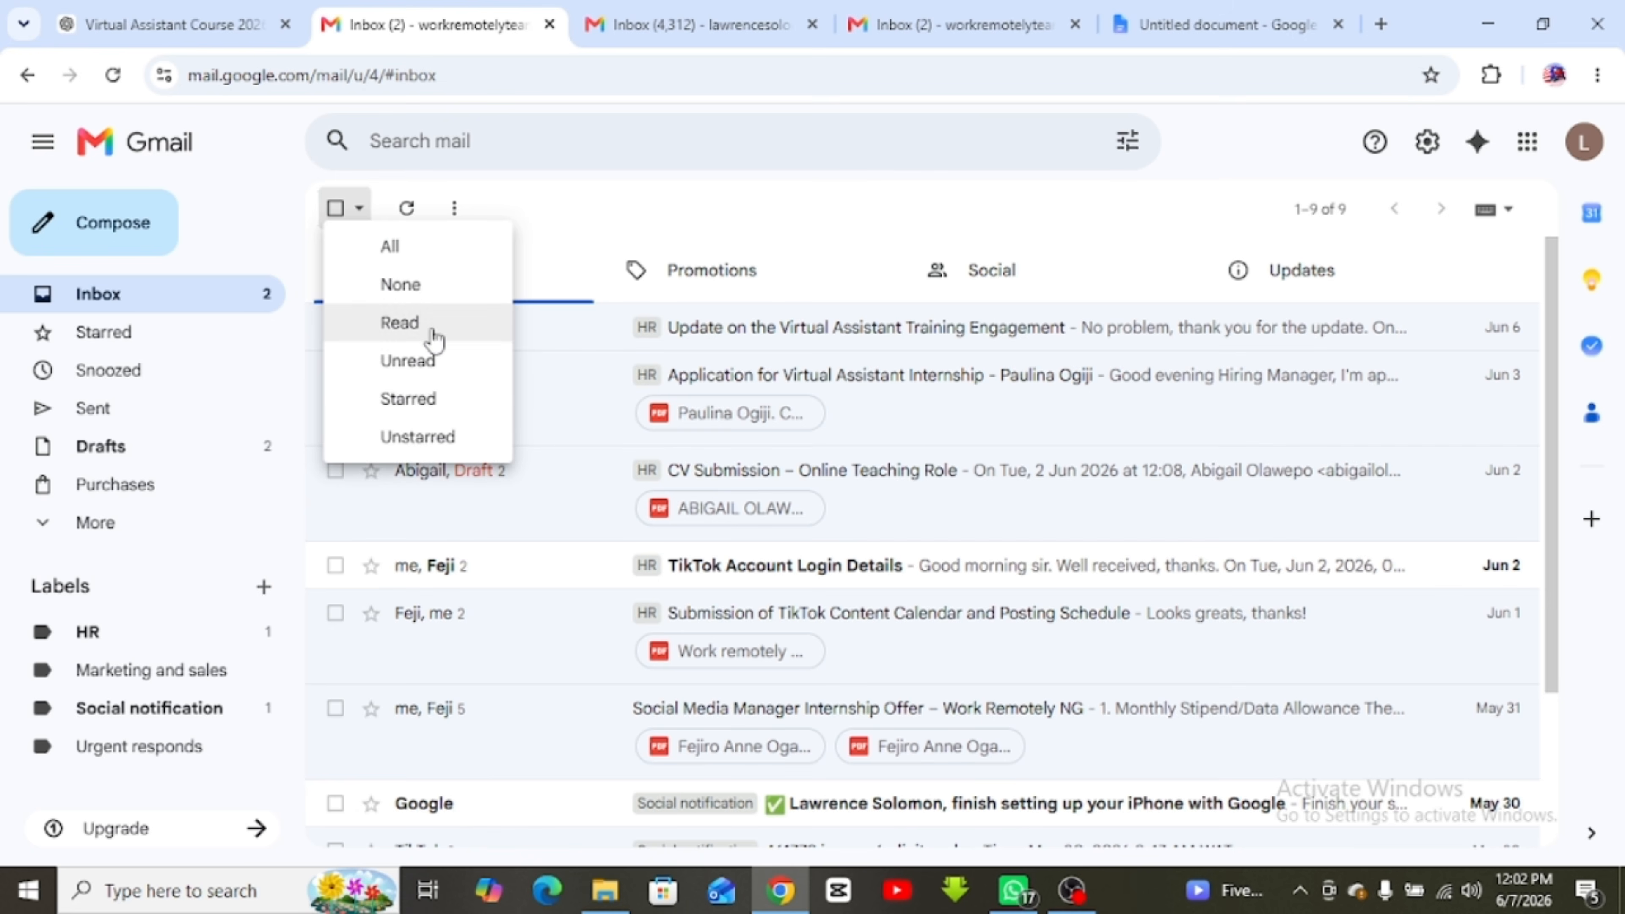
pyautogui.click(416, 365)
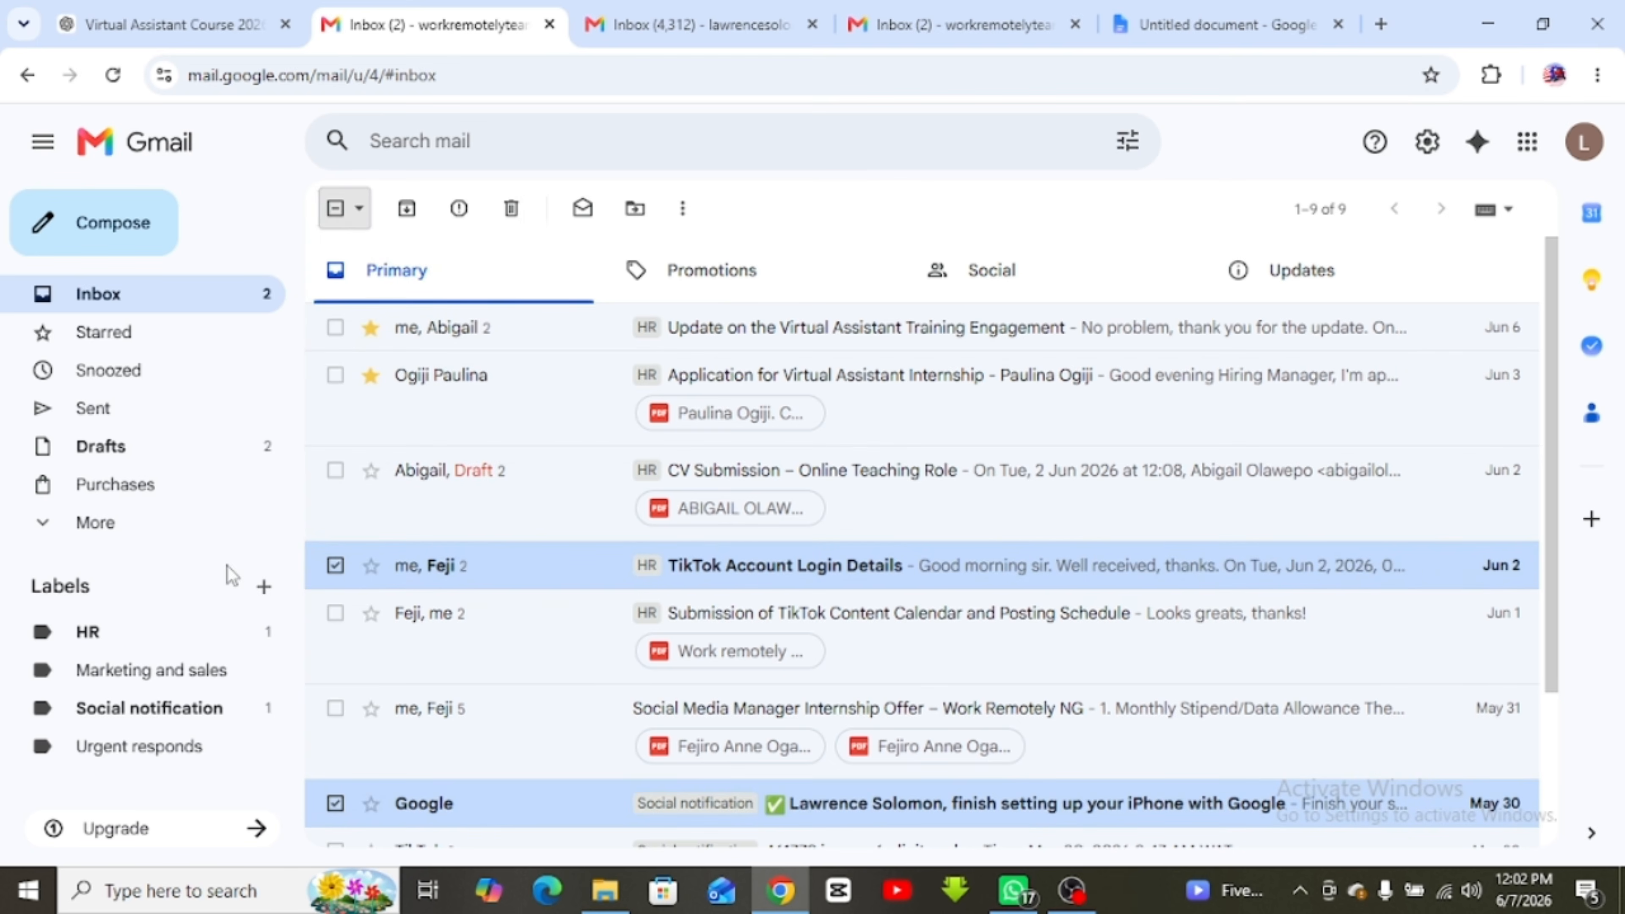
pyautogui.scroll(-3, 579, 554)
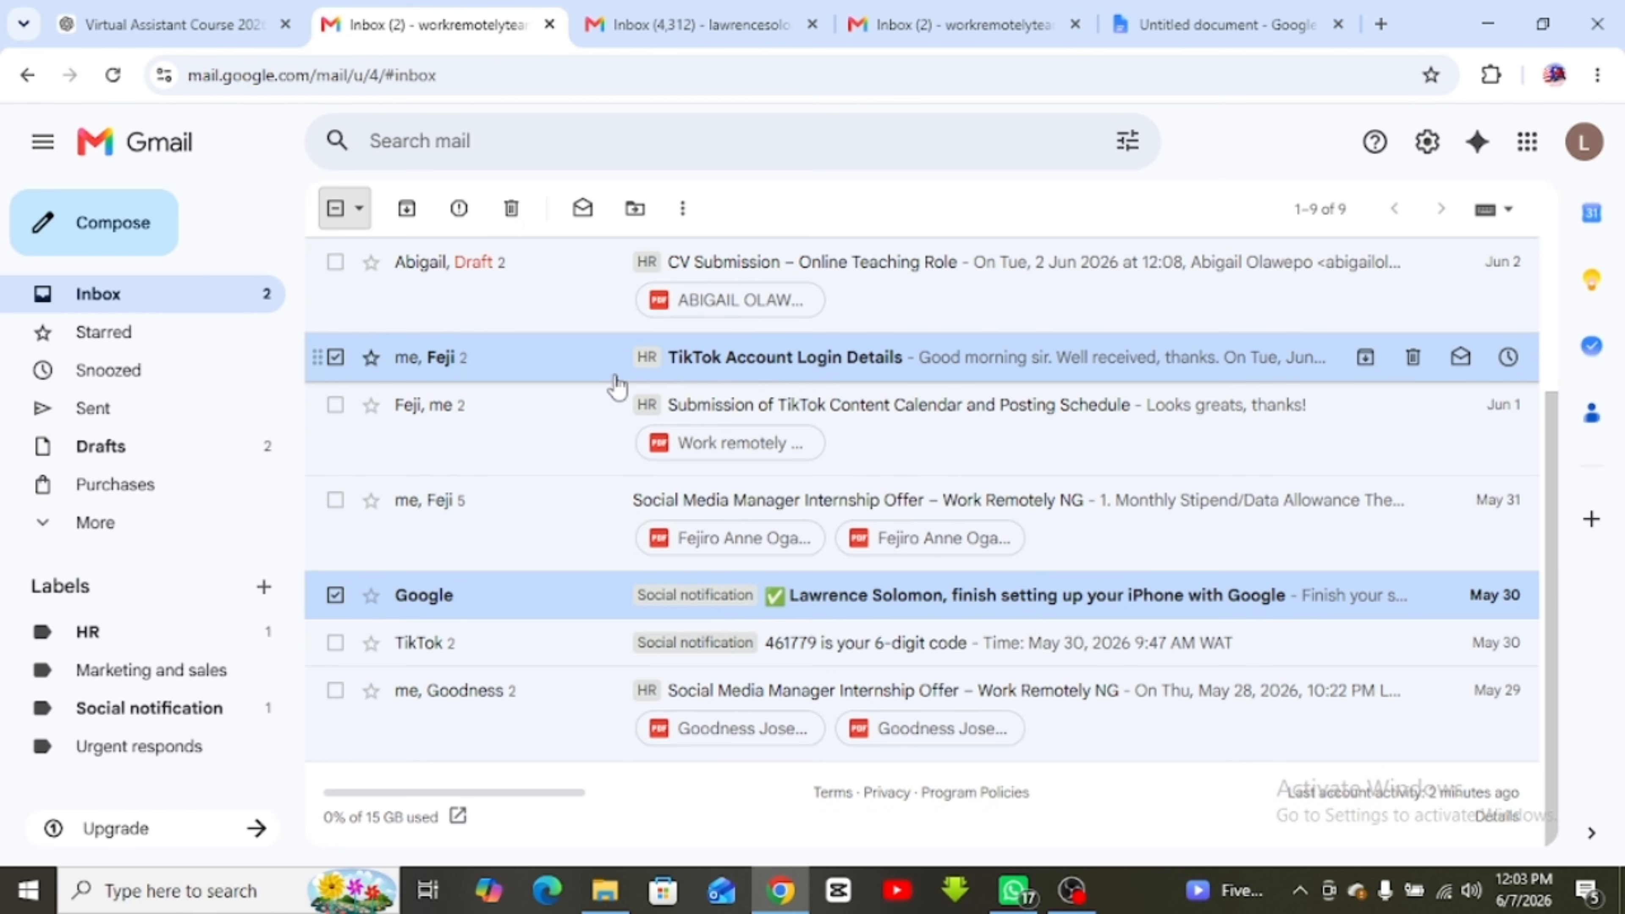
pyautogui.click(359, 217)
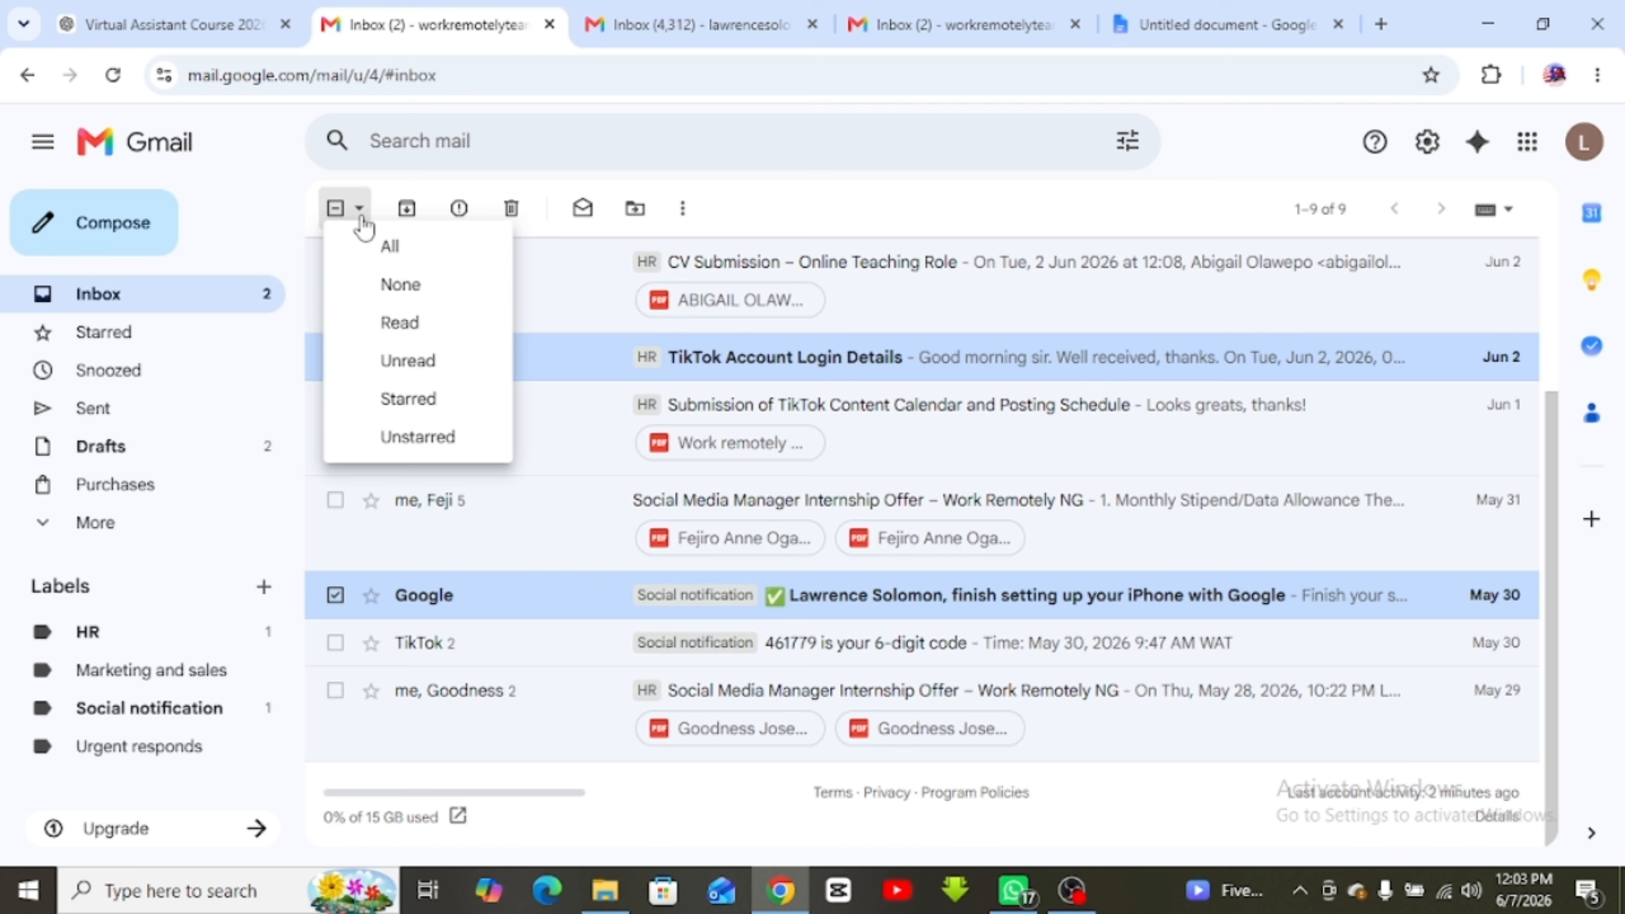
pyautogui.click(382, 398)
pyautogui.scroll(3, 377, 397)
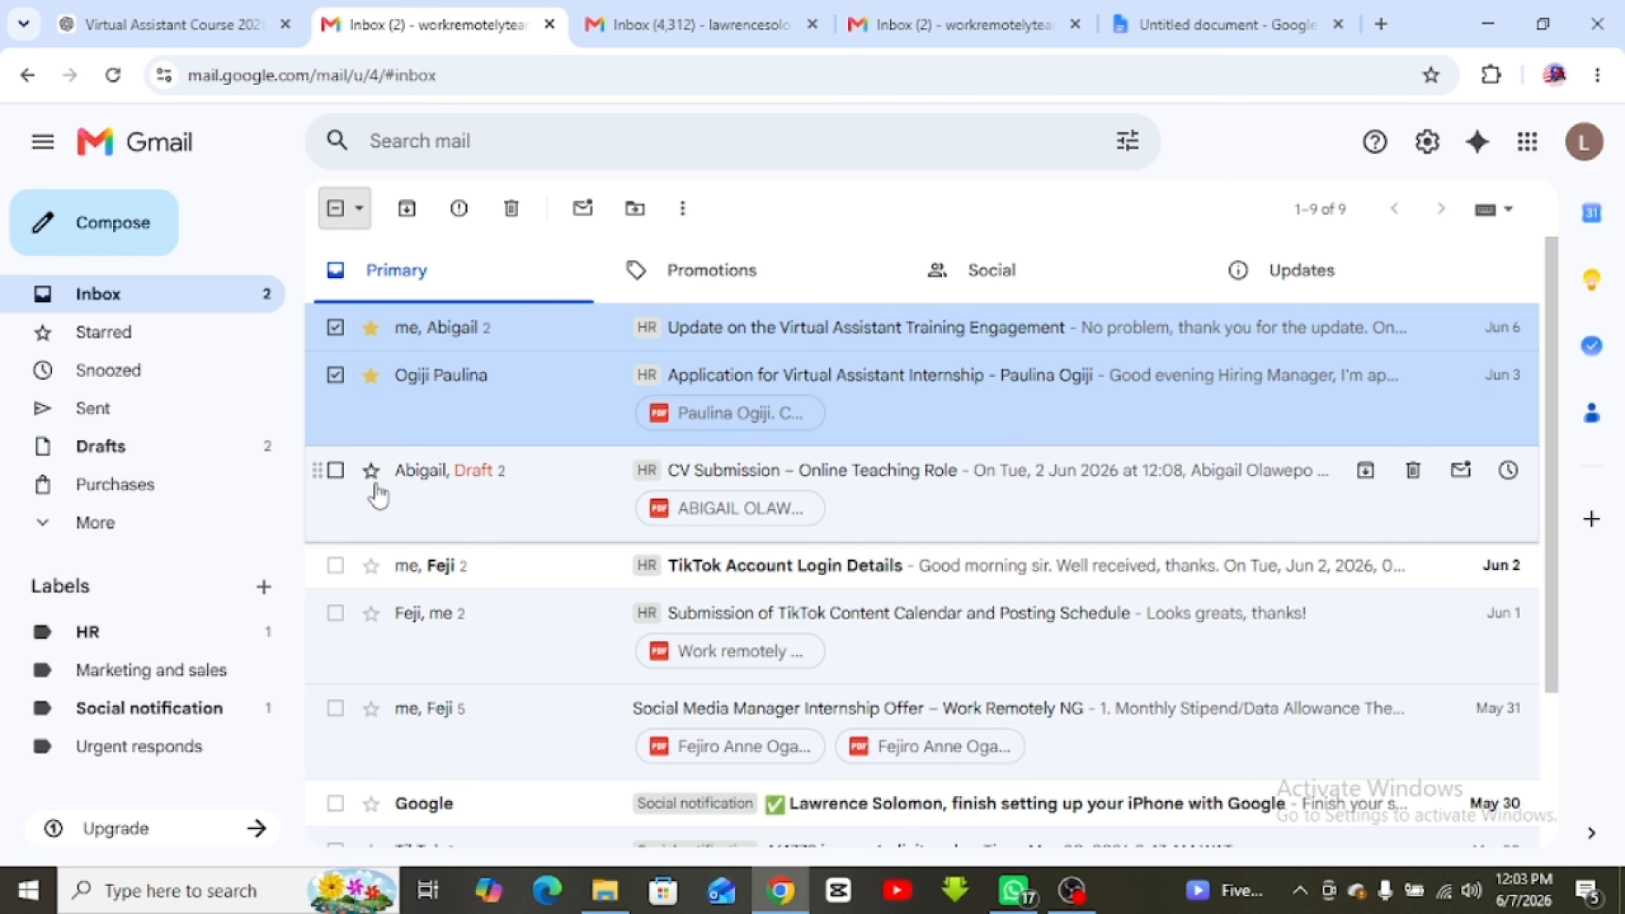
pyautogui.scroll(-3, 396, 634)
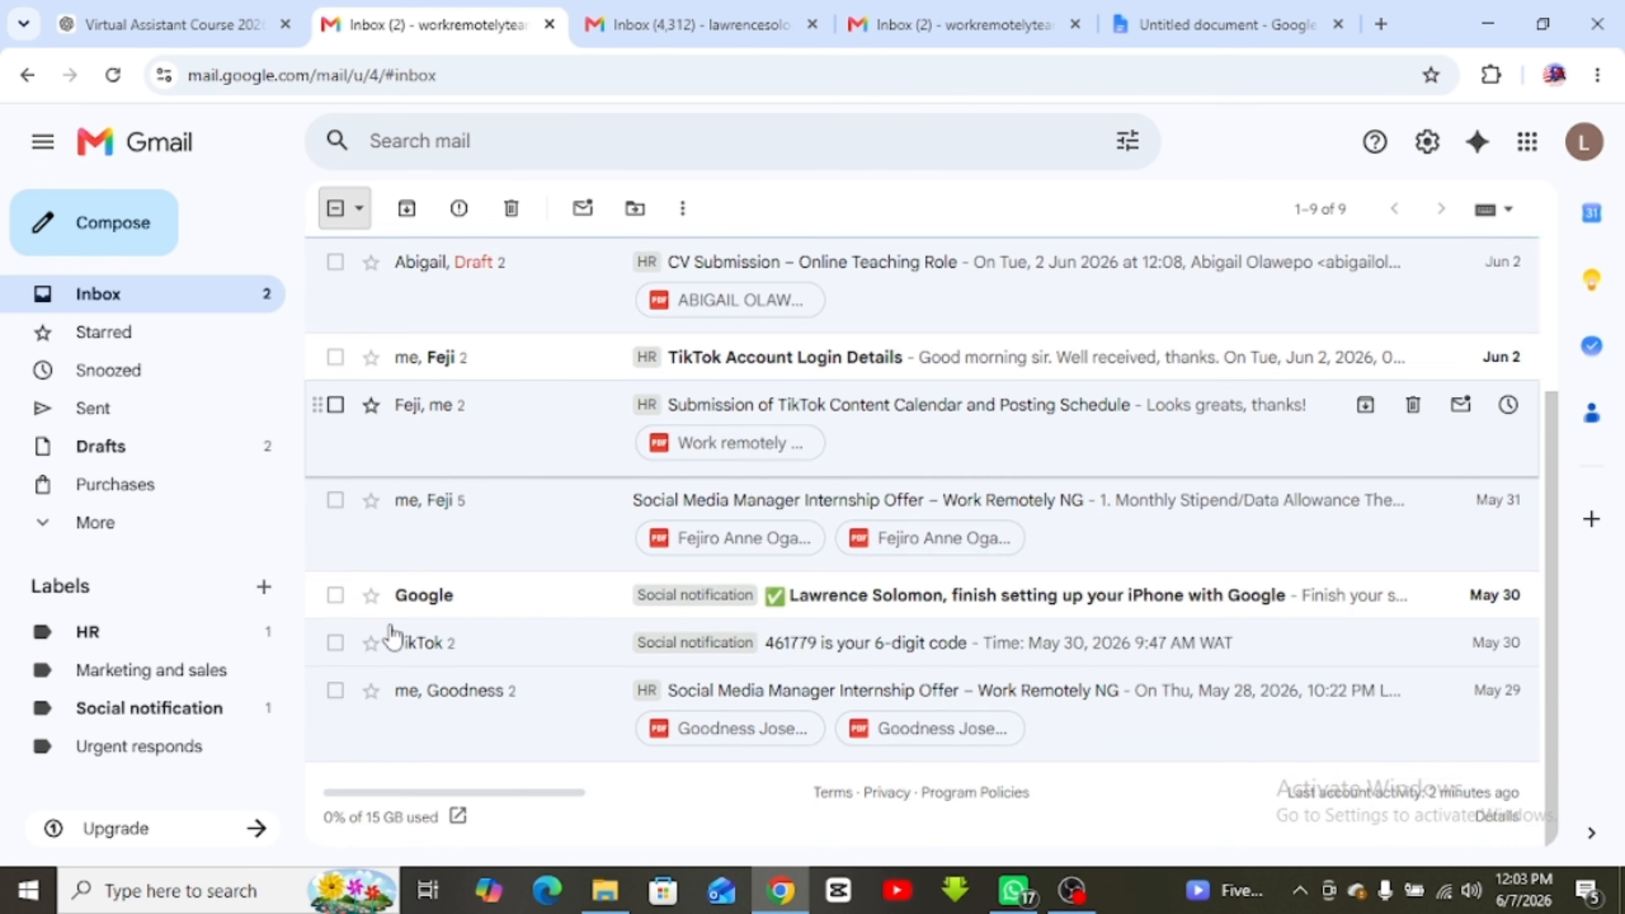
pyautogui.scroll(3, 392, 637)
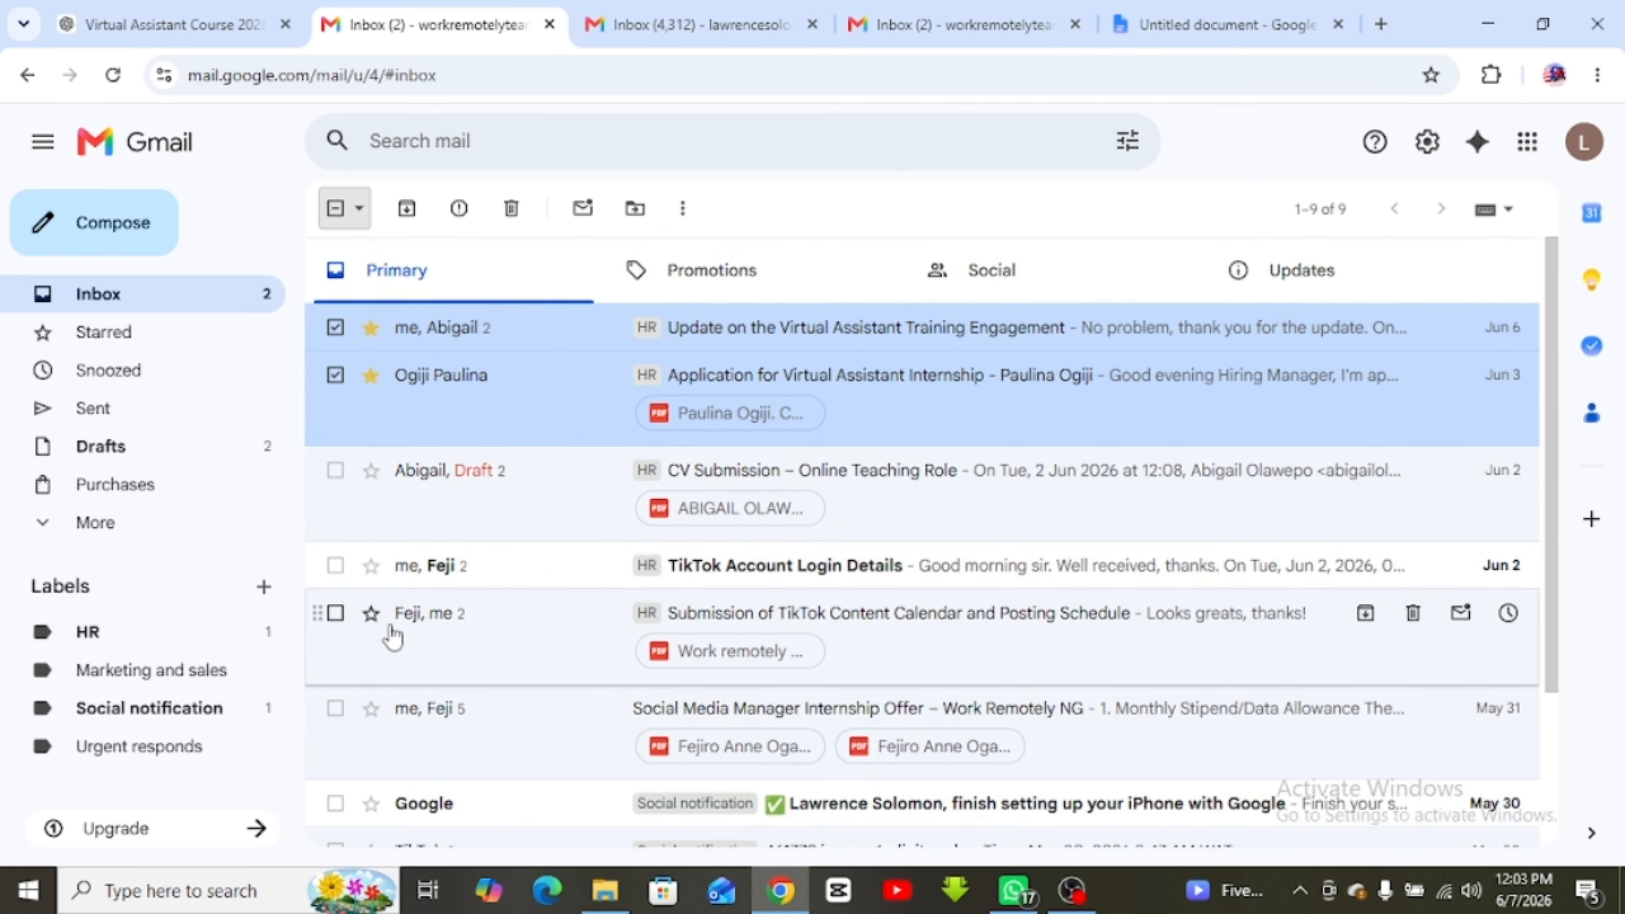
# Select only the unstarred conversations and scroll through the result
pyautogui.click(362, 209)
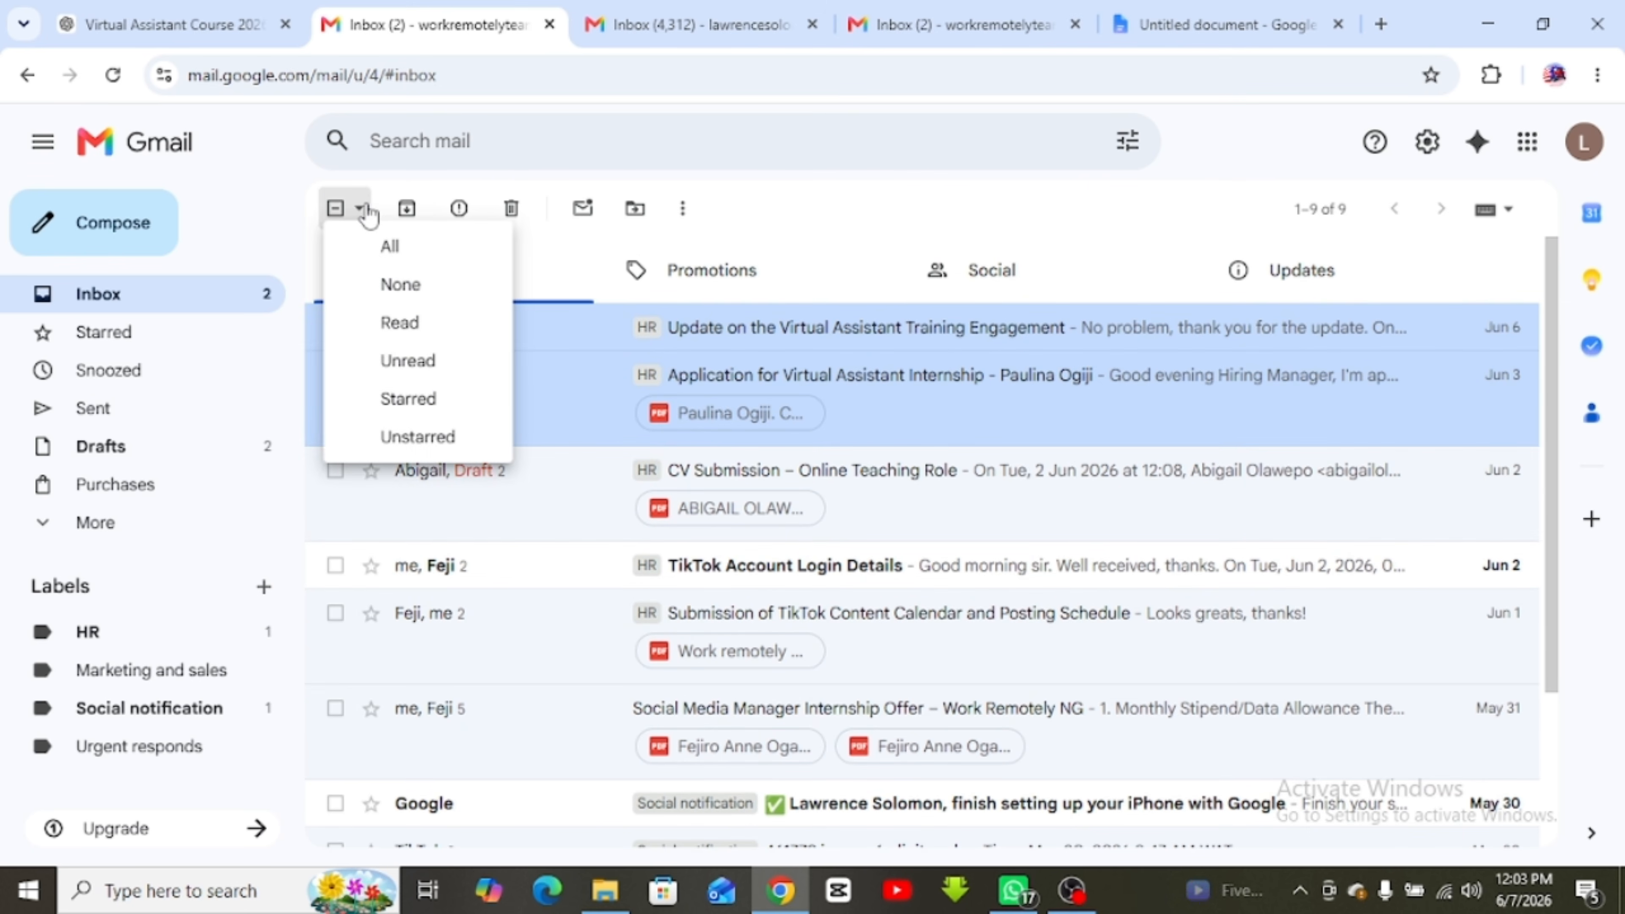
pyautogui.click(425, 442)
pyautogui.scroll(-3, 470, 483)
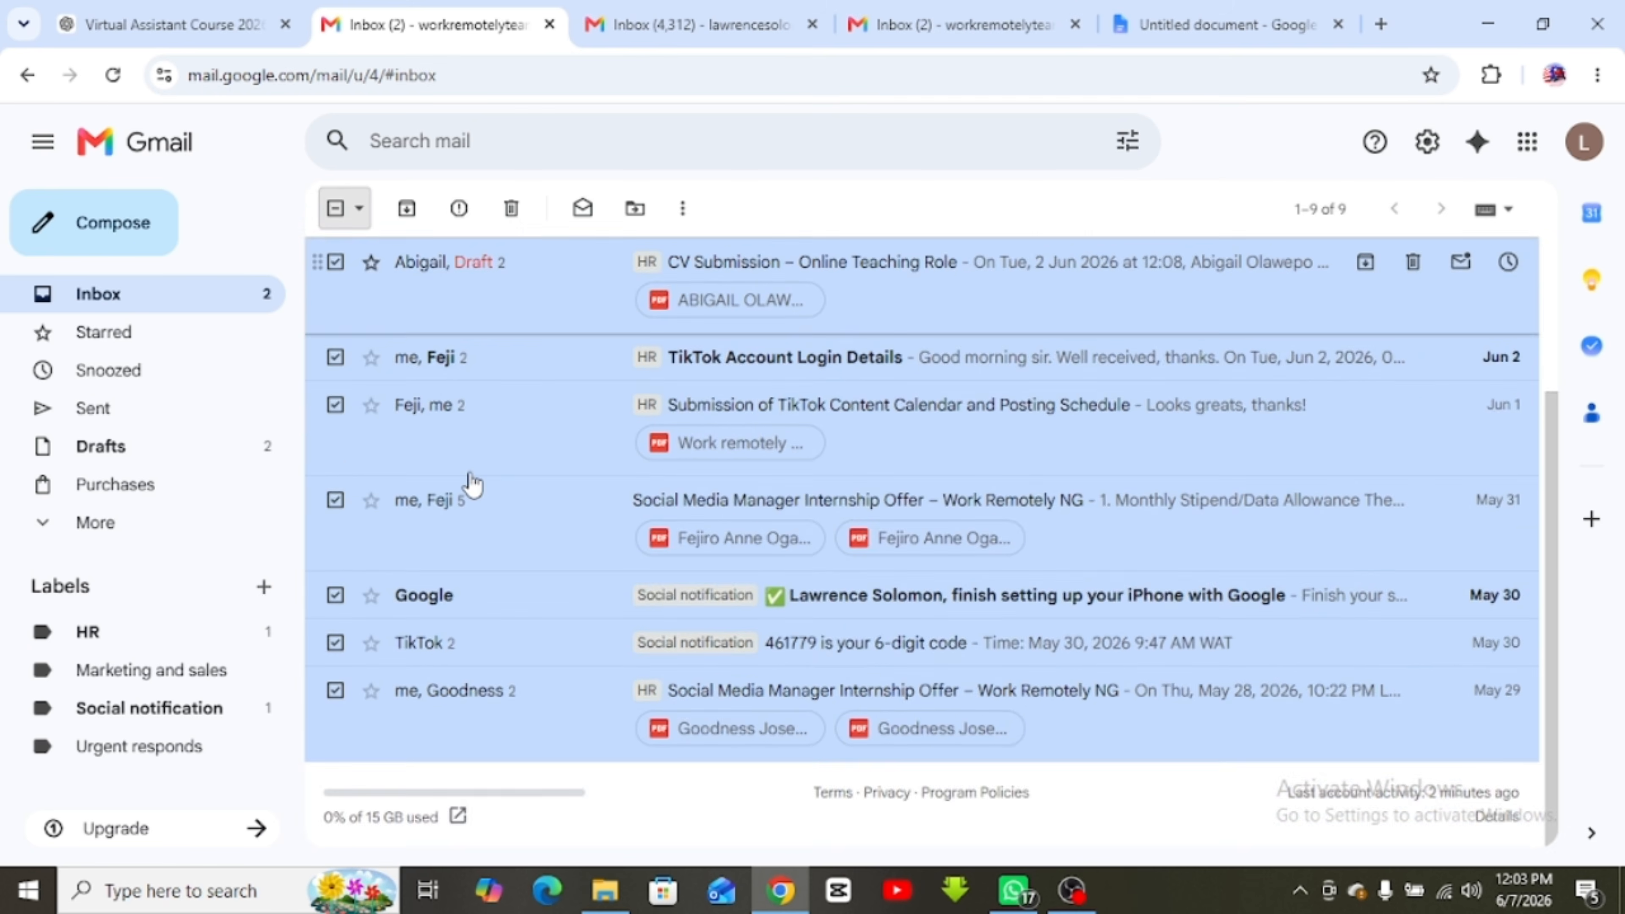
pyautogui.scroll(2, 467, 484)
pyautogui.scroll(-3, 472, 484)
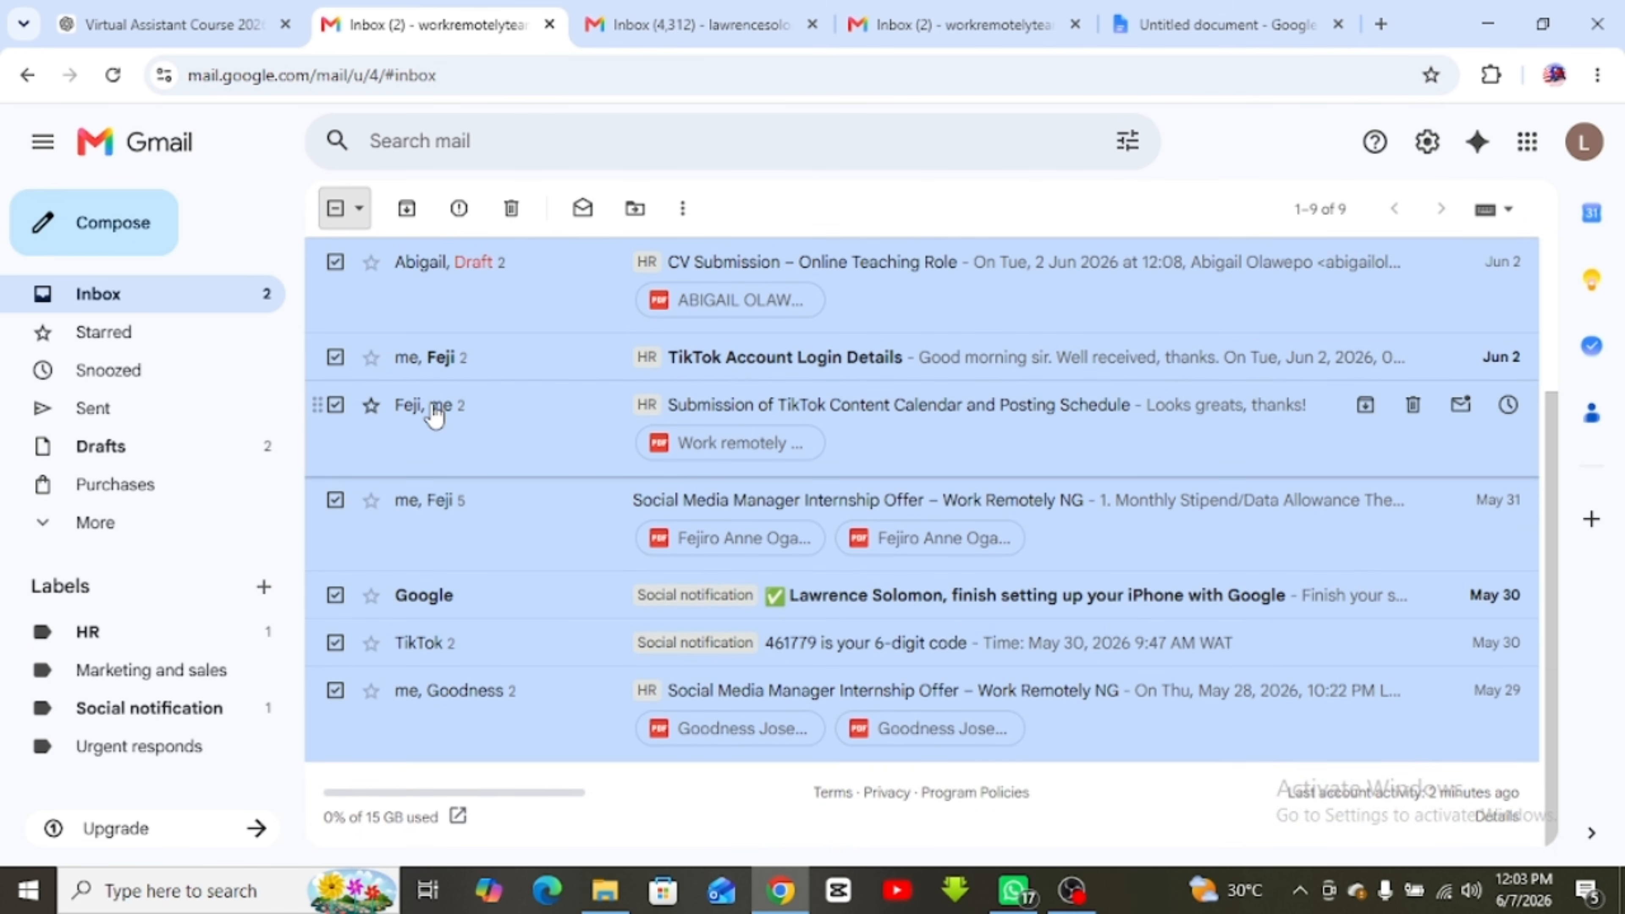
pyautogui.scroll(5, 433, 416)
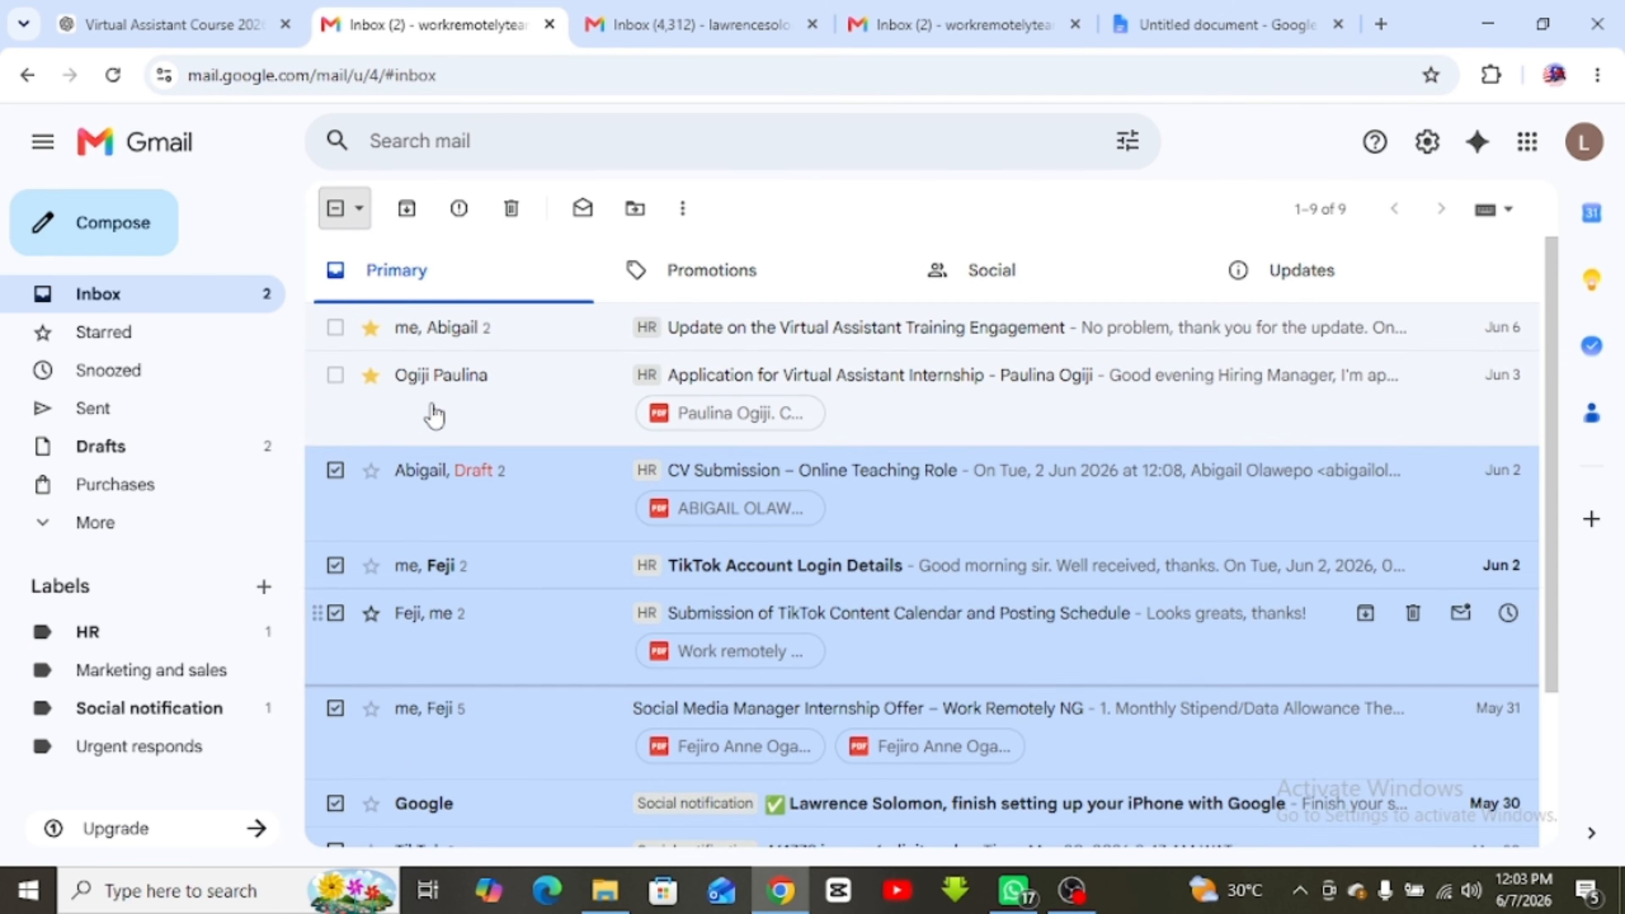
# Select all, clear the selection, and tick only the Virtual Assistant Training Engagement update
pyautogui.click(359, 210)
pyautogui.click(384, 245)
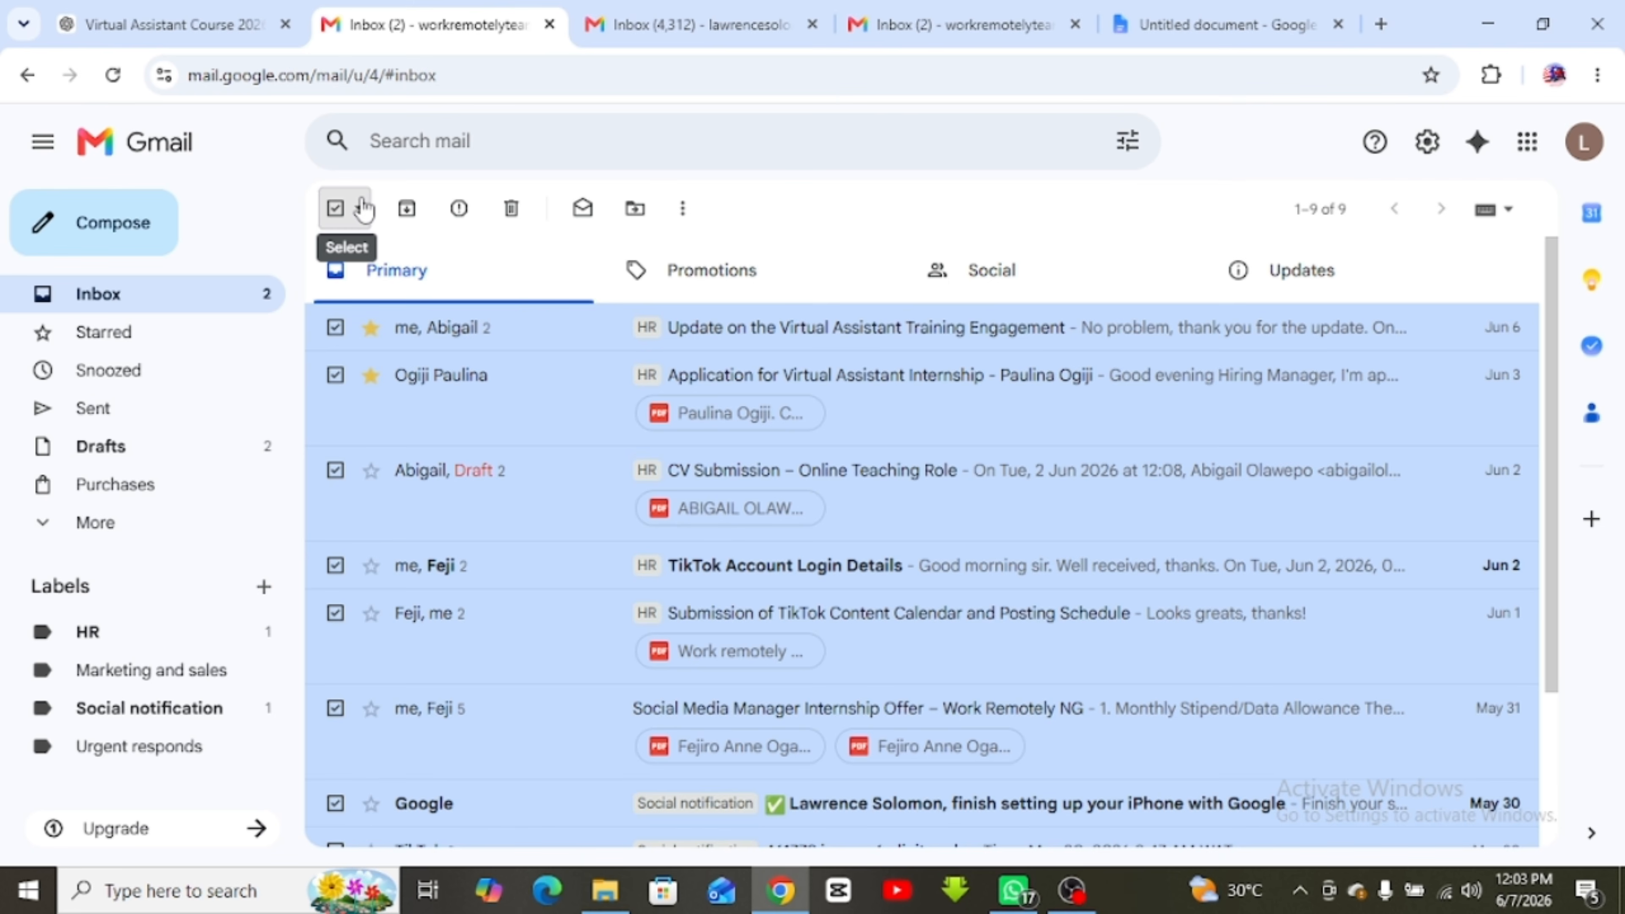
pyautogui.click(335, 209)
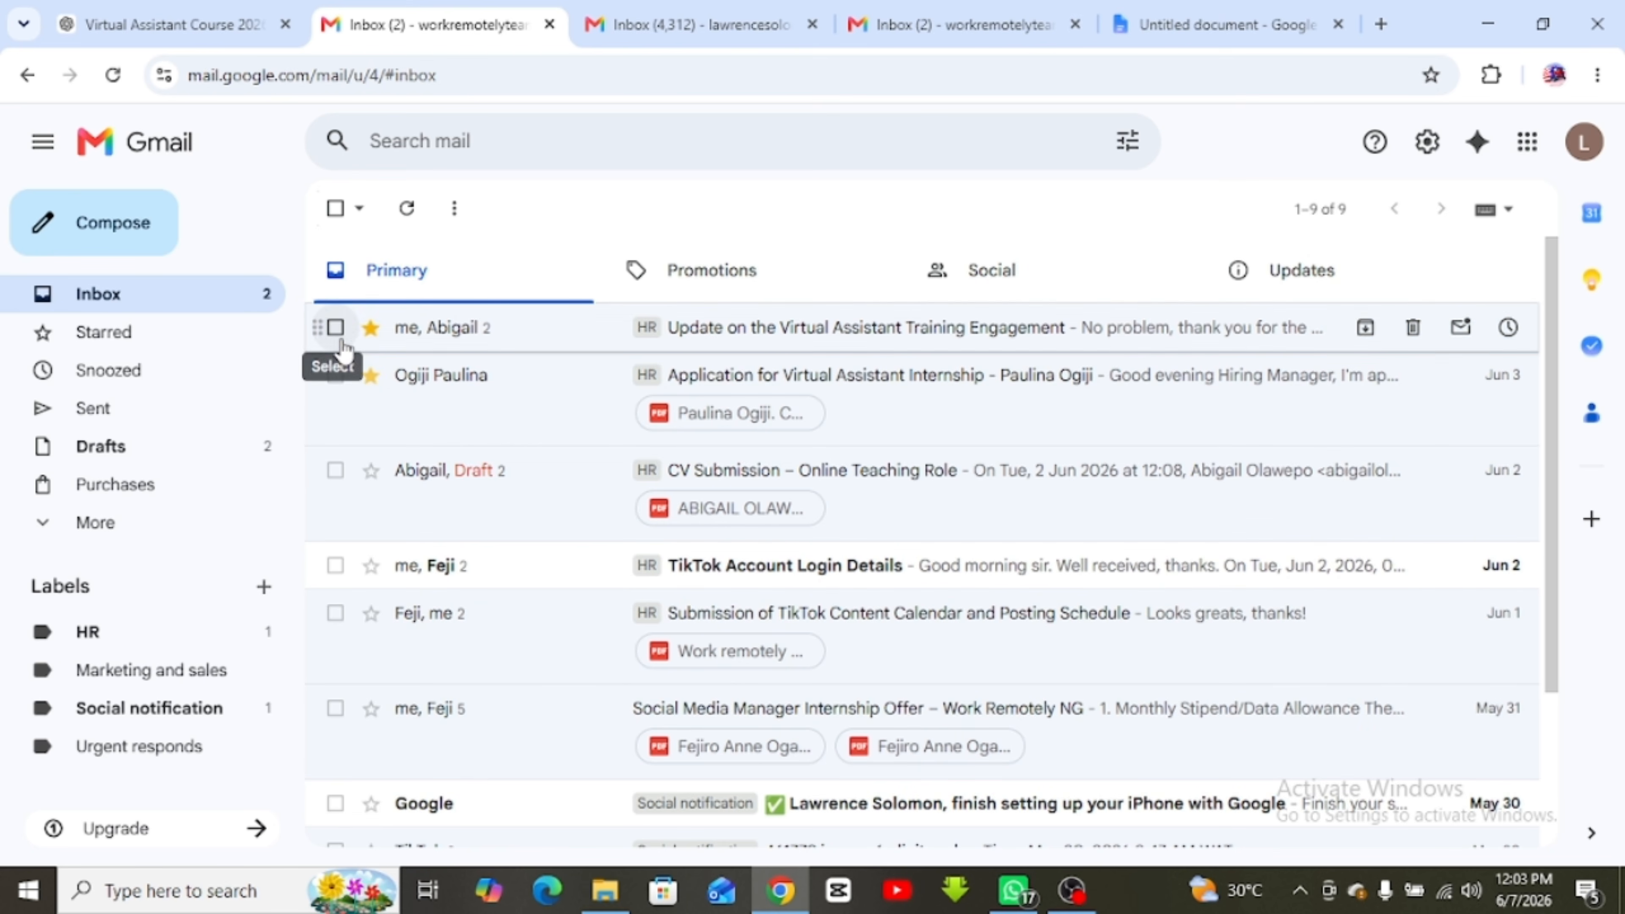
pyautogui.click(336, 327)
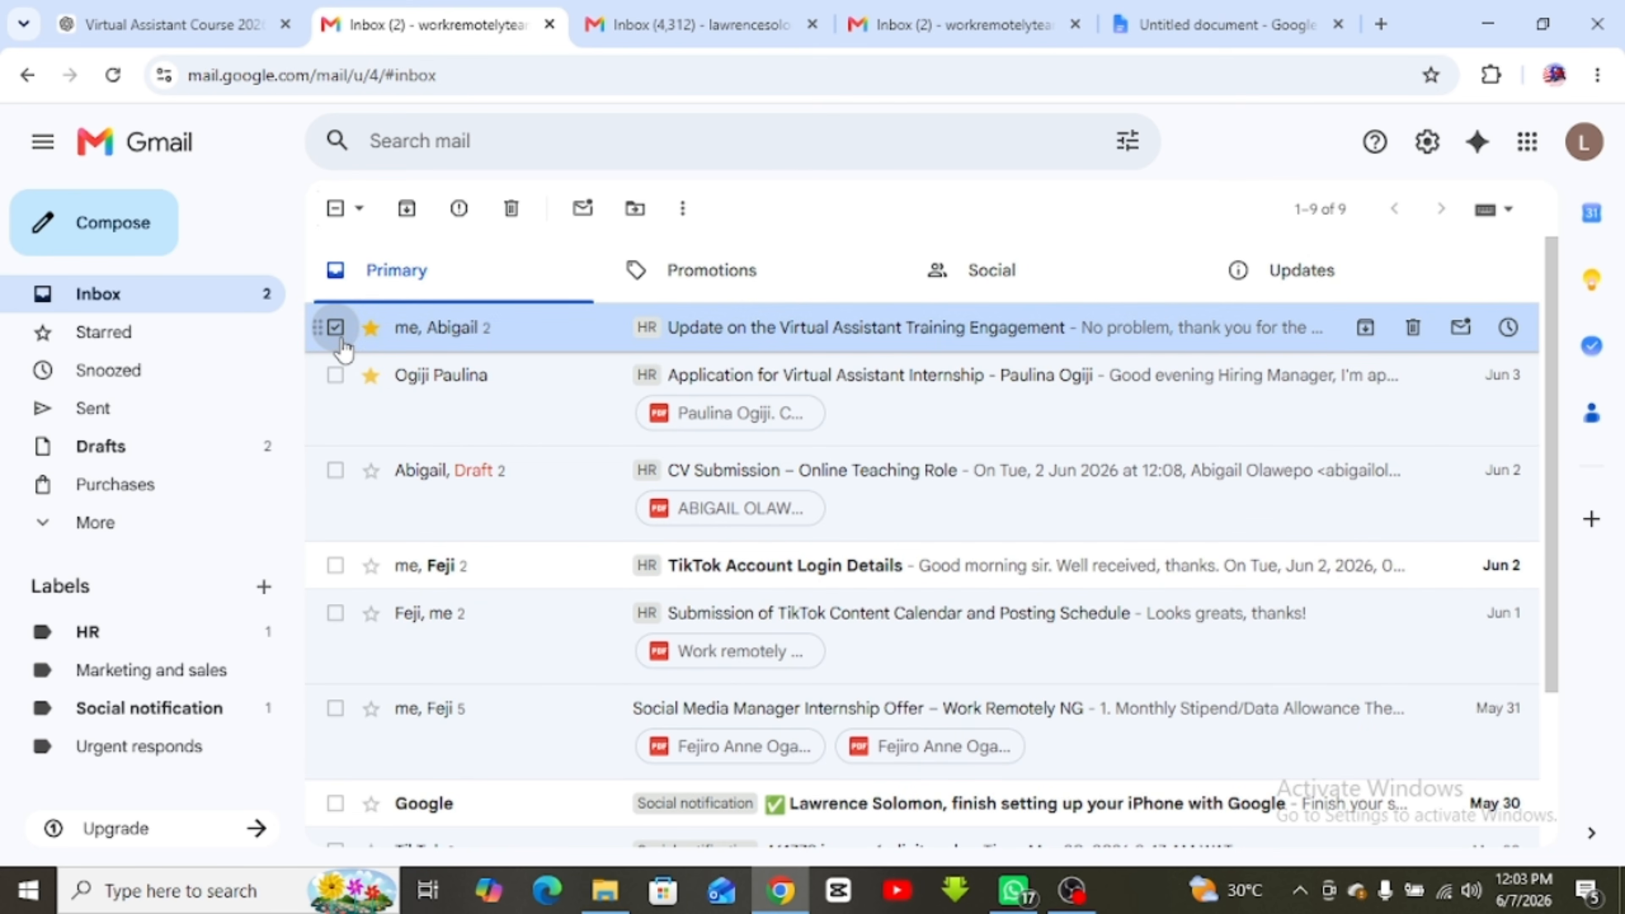
# Archive the Training Engagement update, then mark the internship application unread and read again
pyautogui.click(408, 209)
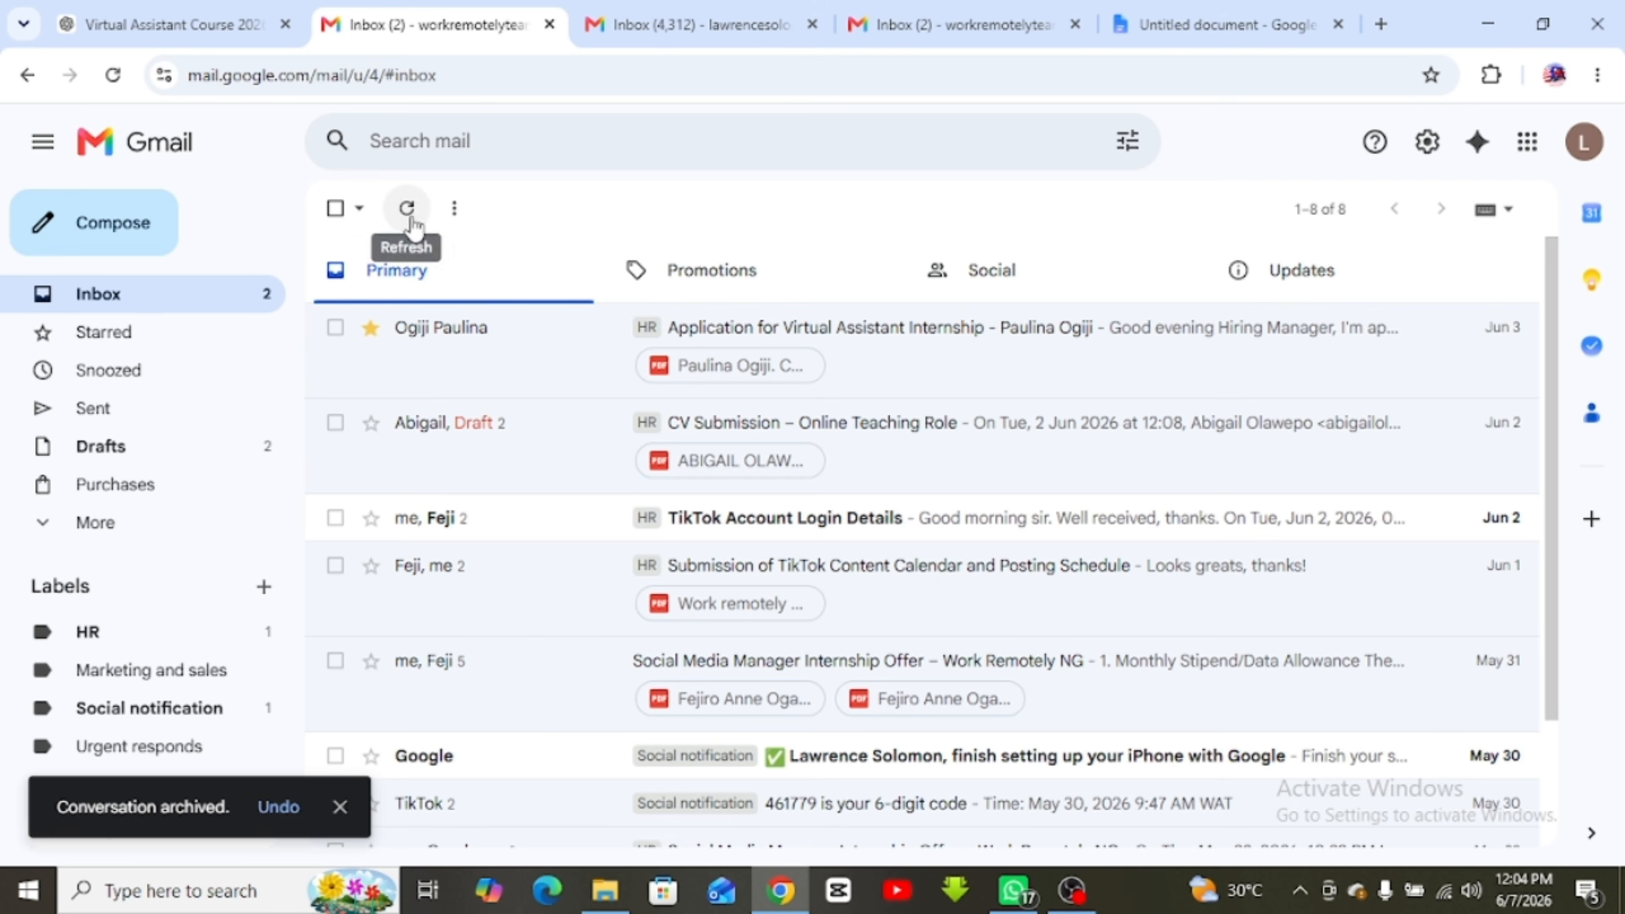
pyautogui.click(335, 328)
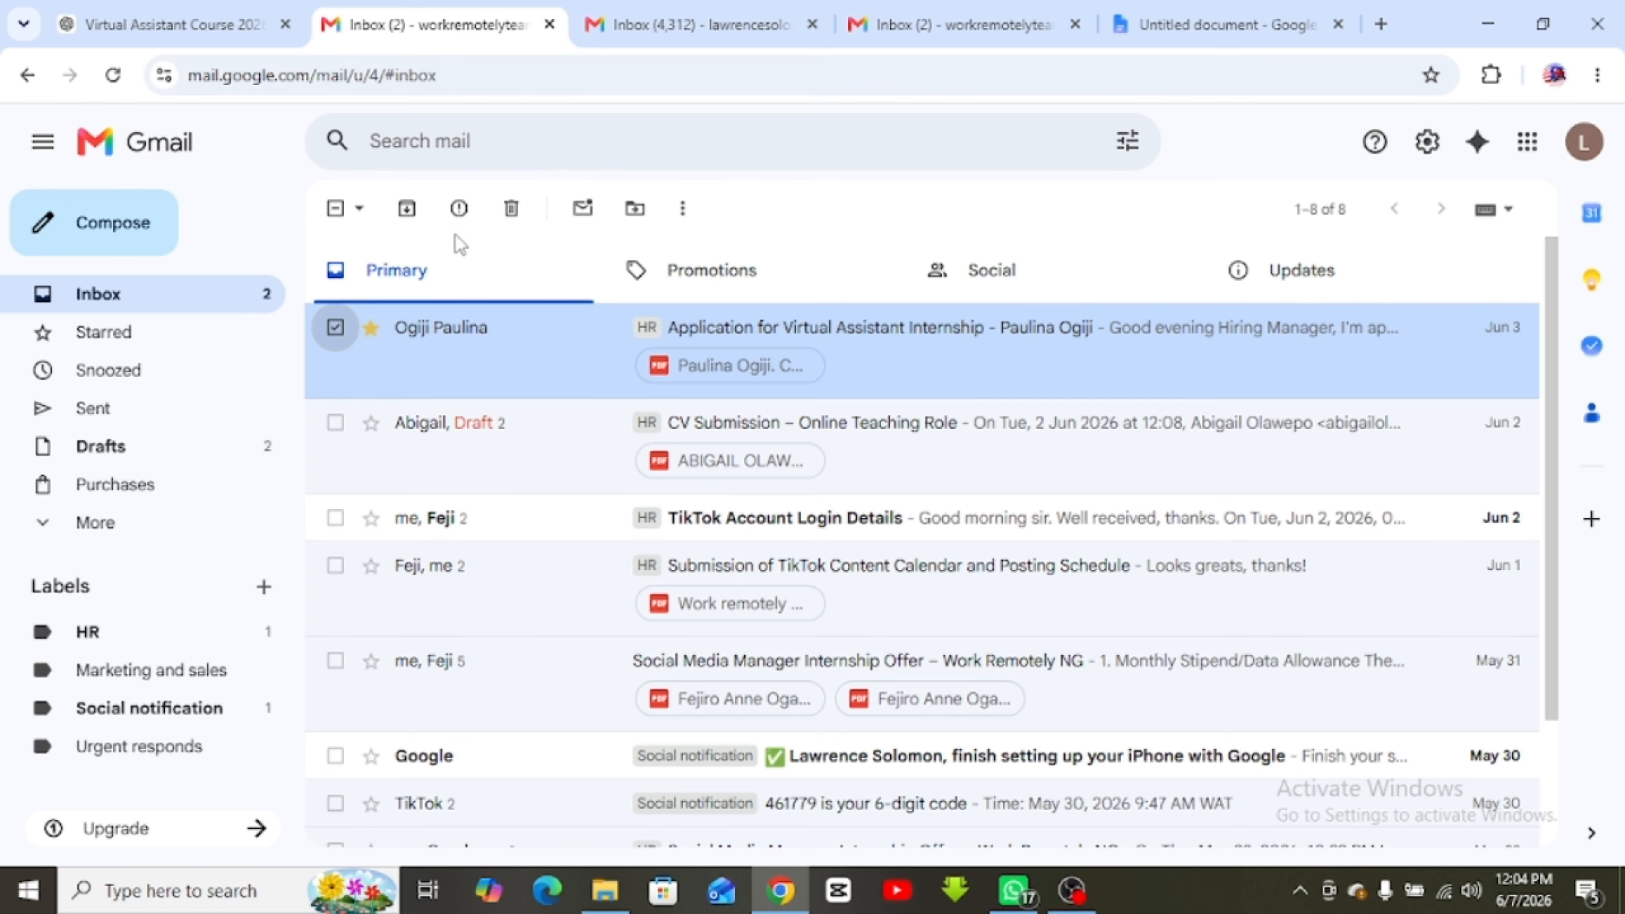
pyautogui.click(580, 211)
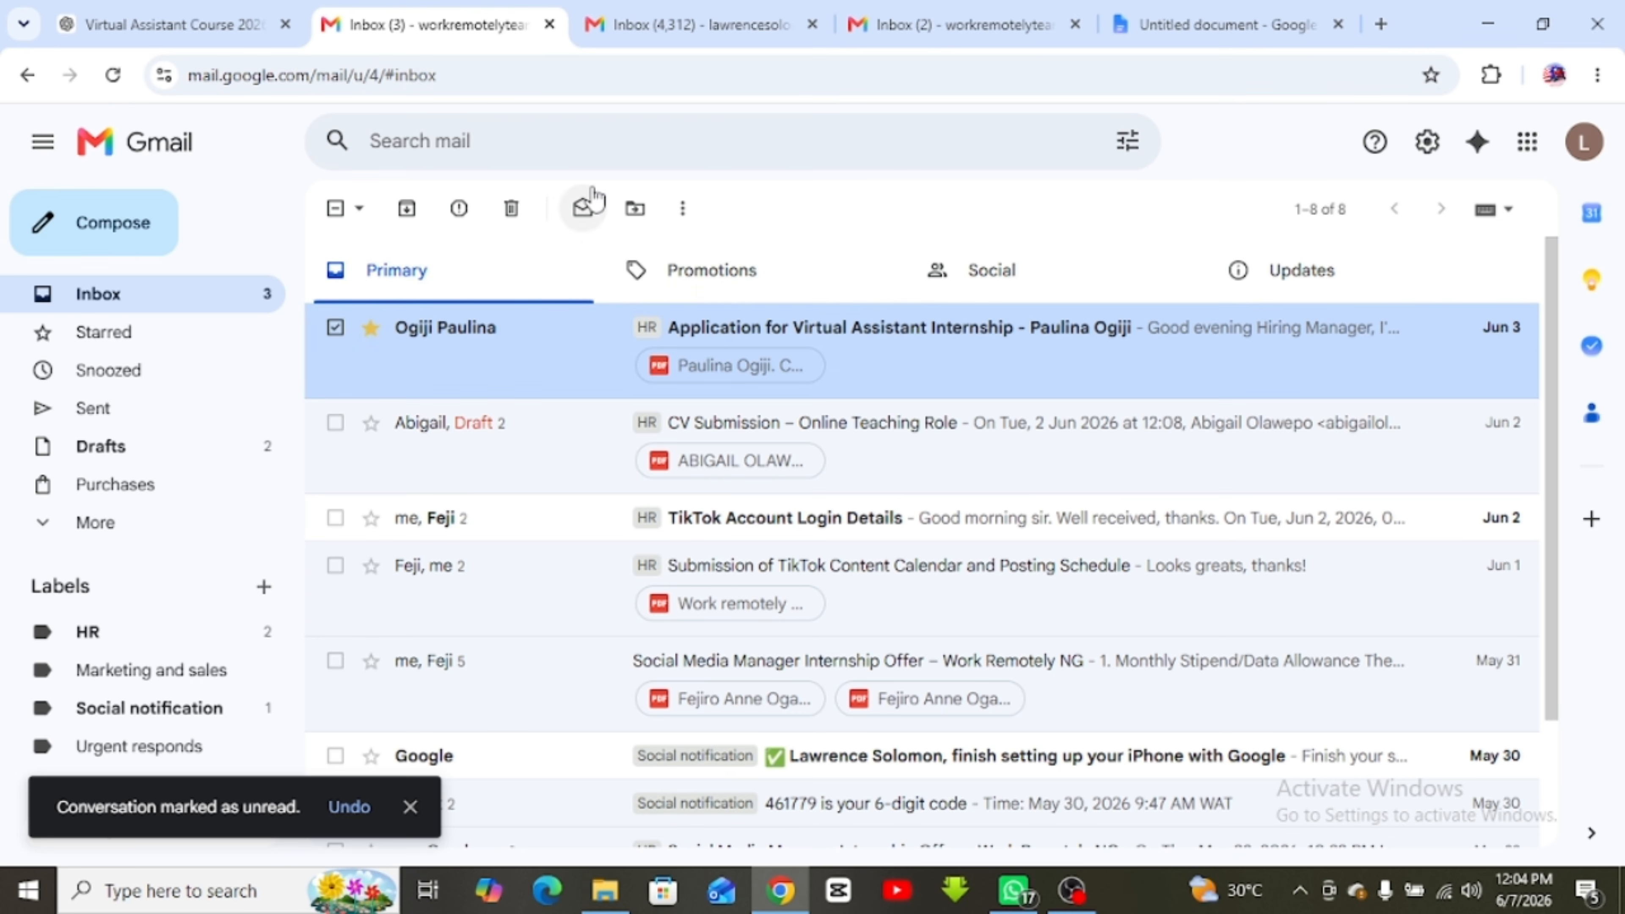
pyautogui.click(582, 210)
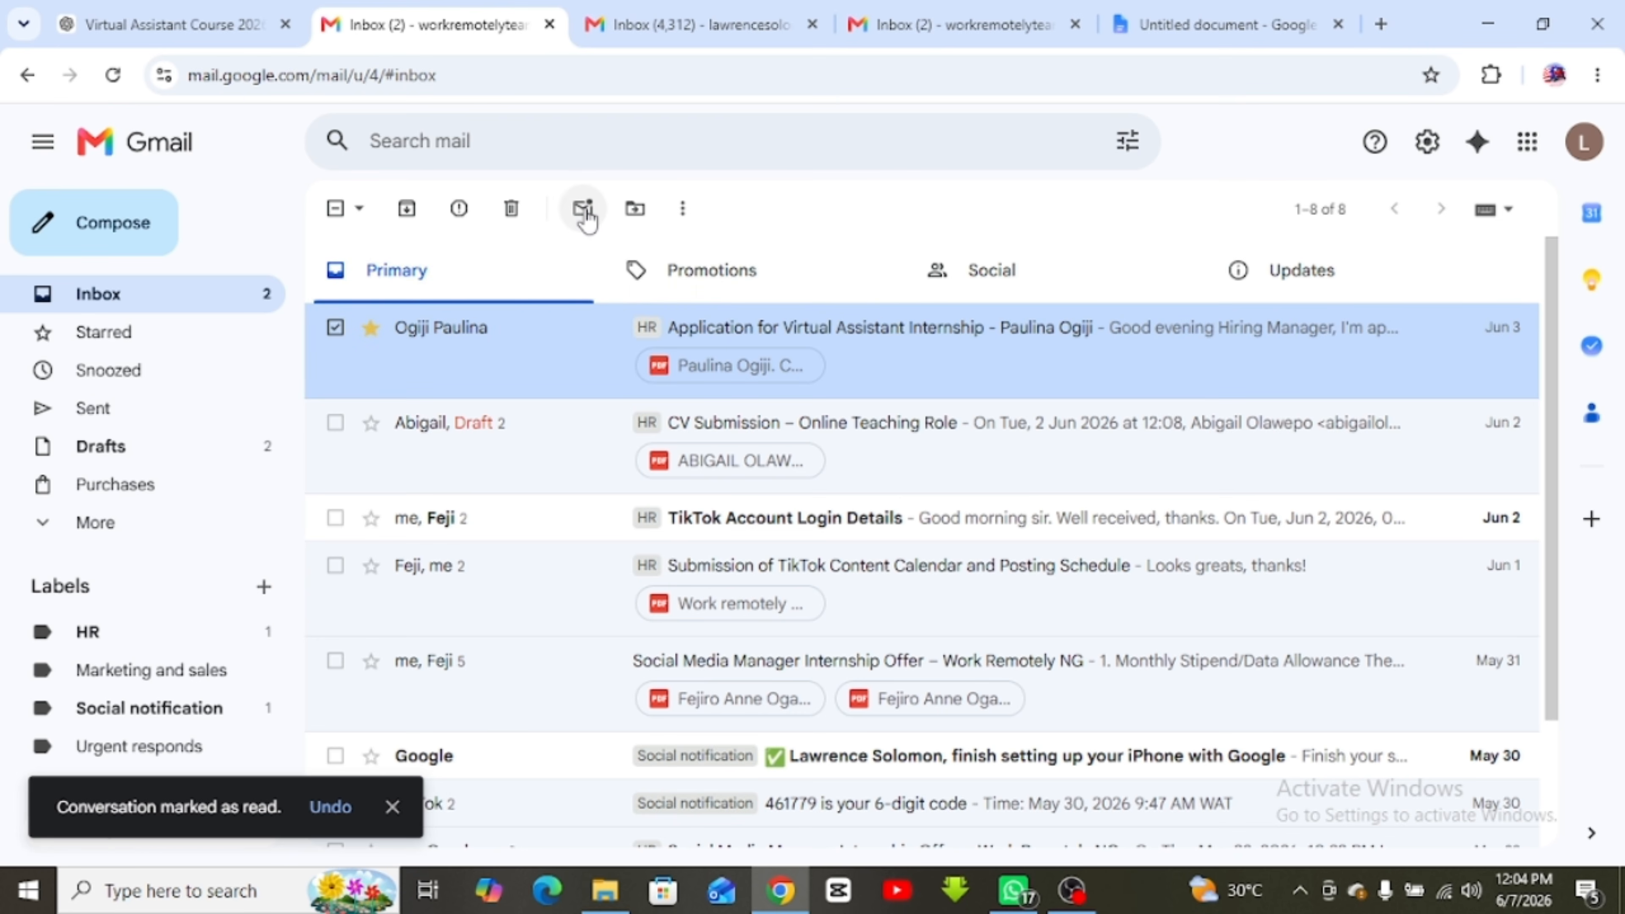
pyautogui.click(636, 211)
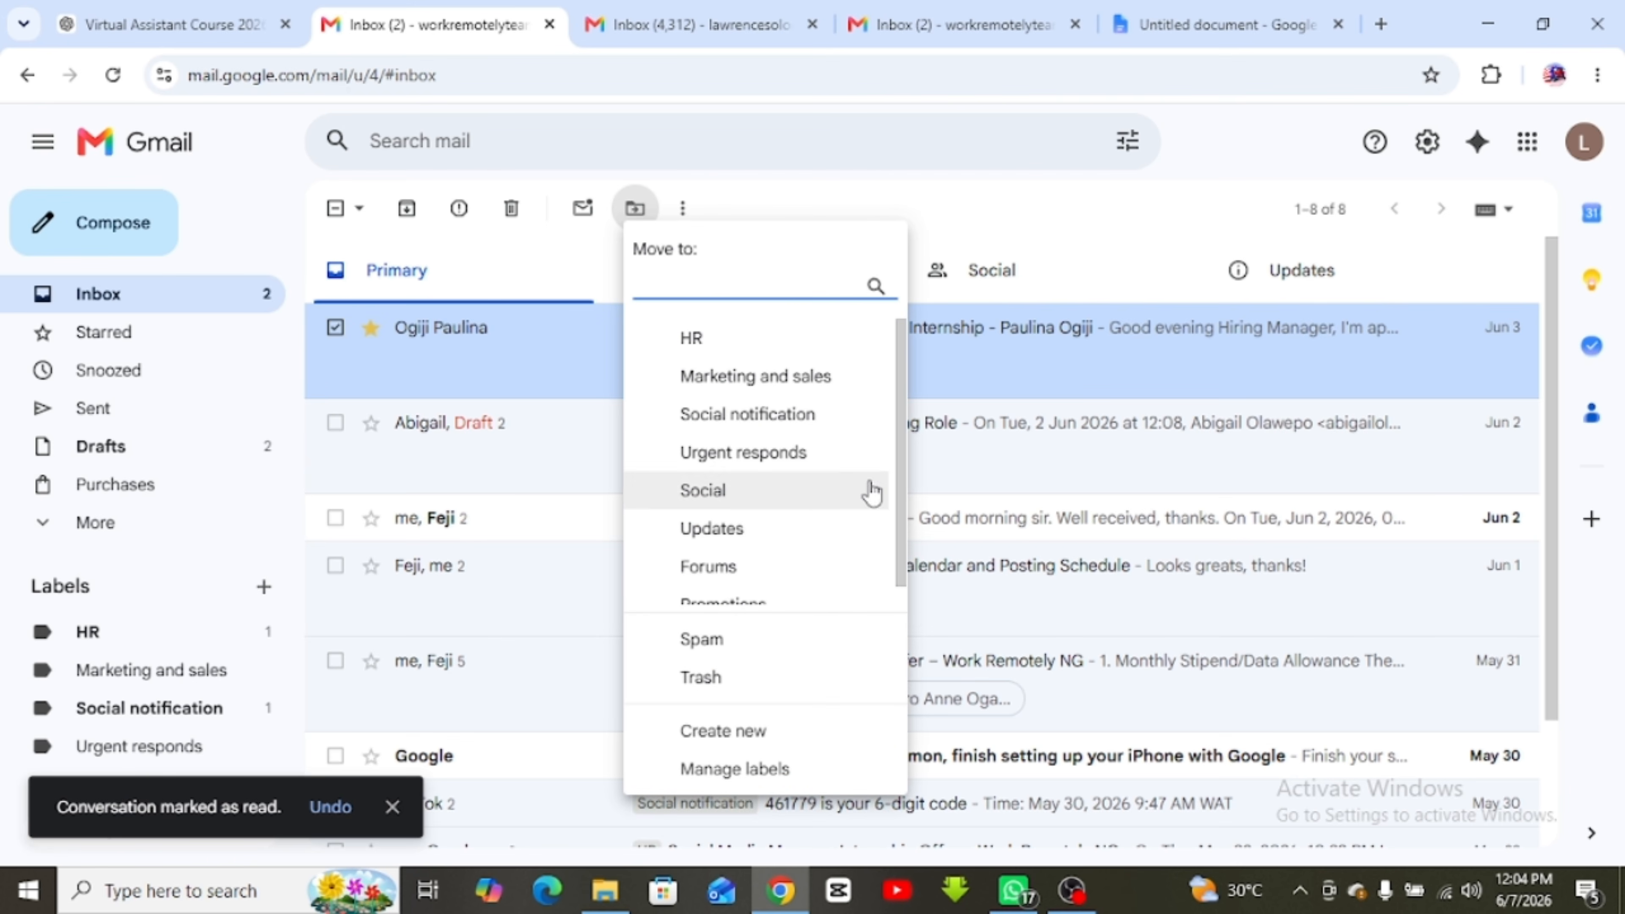
# Dismiss the Move to list, add the internship application email to My Tasks, and close the Tasks panel
pyautogui.scroll(-1, 891, 602)
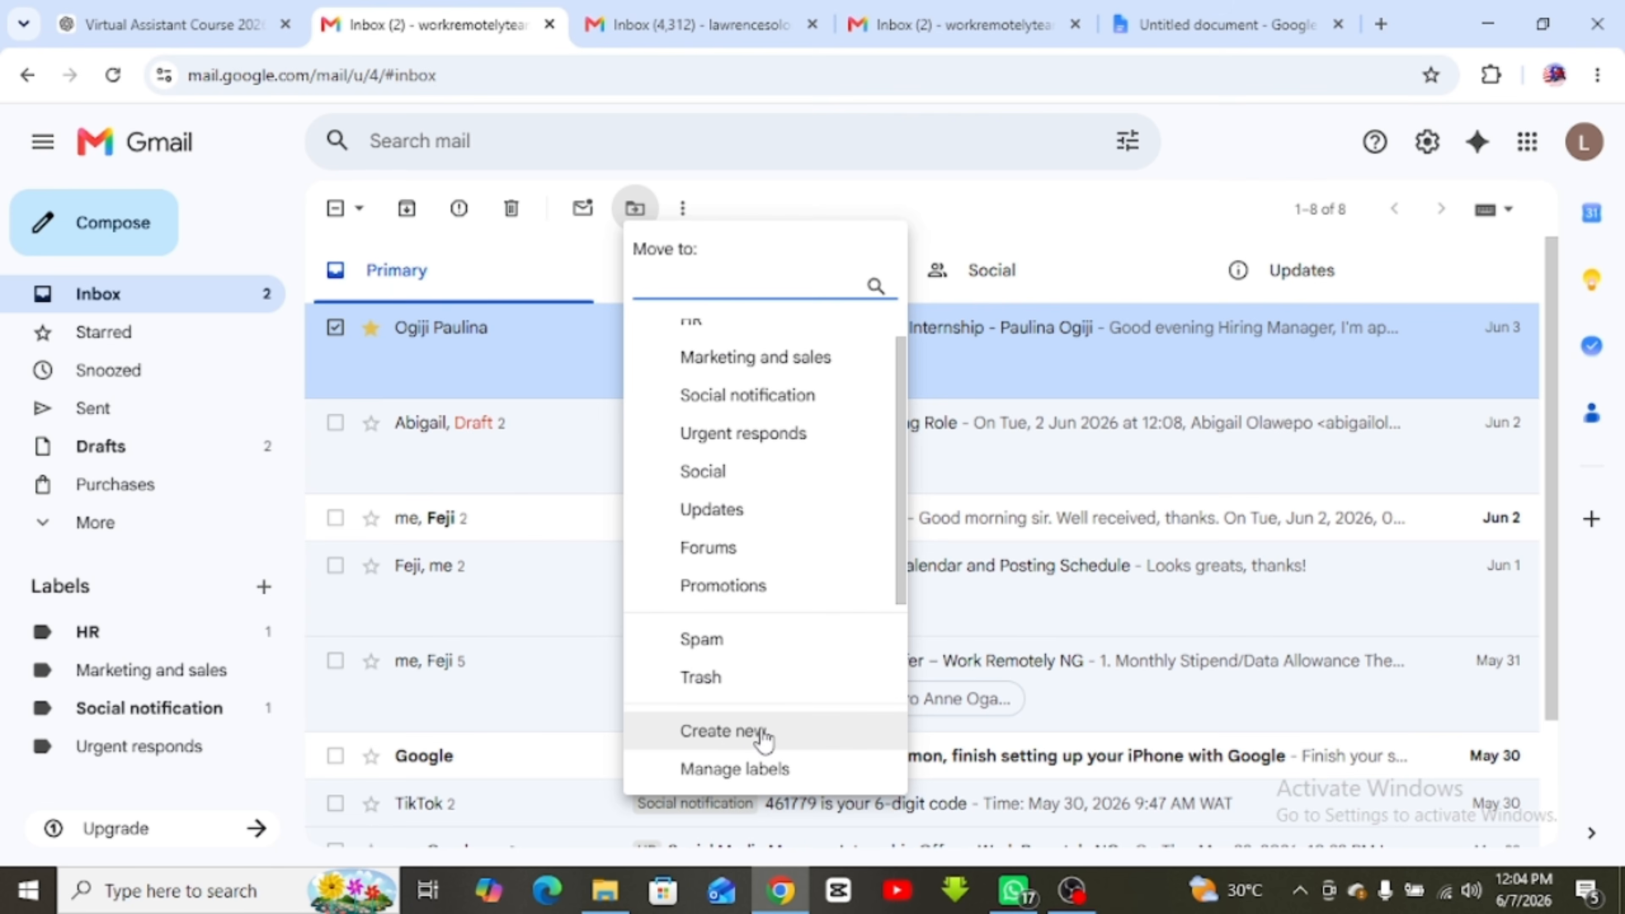
pyautogui.click(914, 190)
pyautogui.click(683, 212)
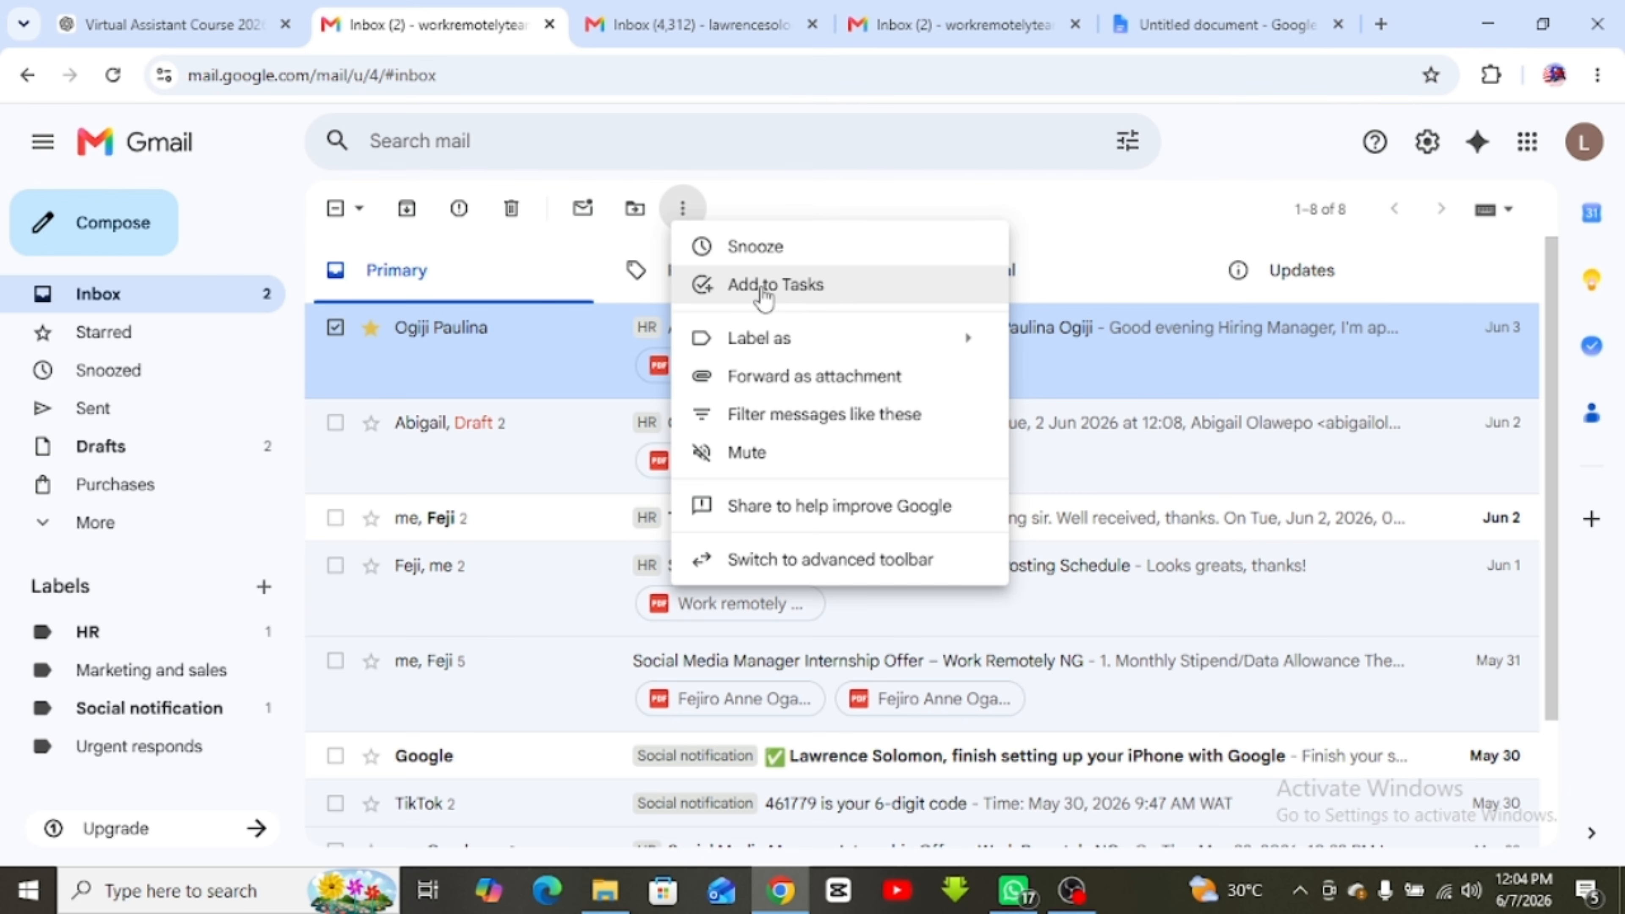
pyautogui.click(792, 301)
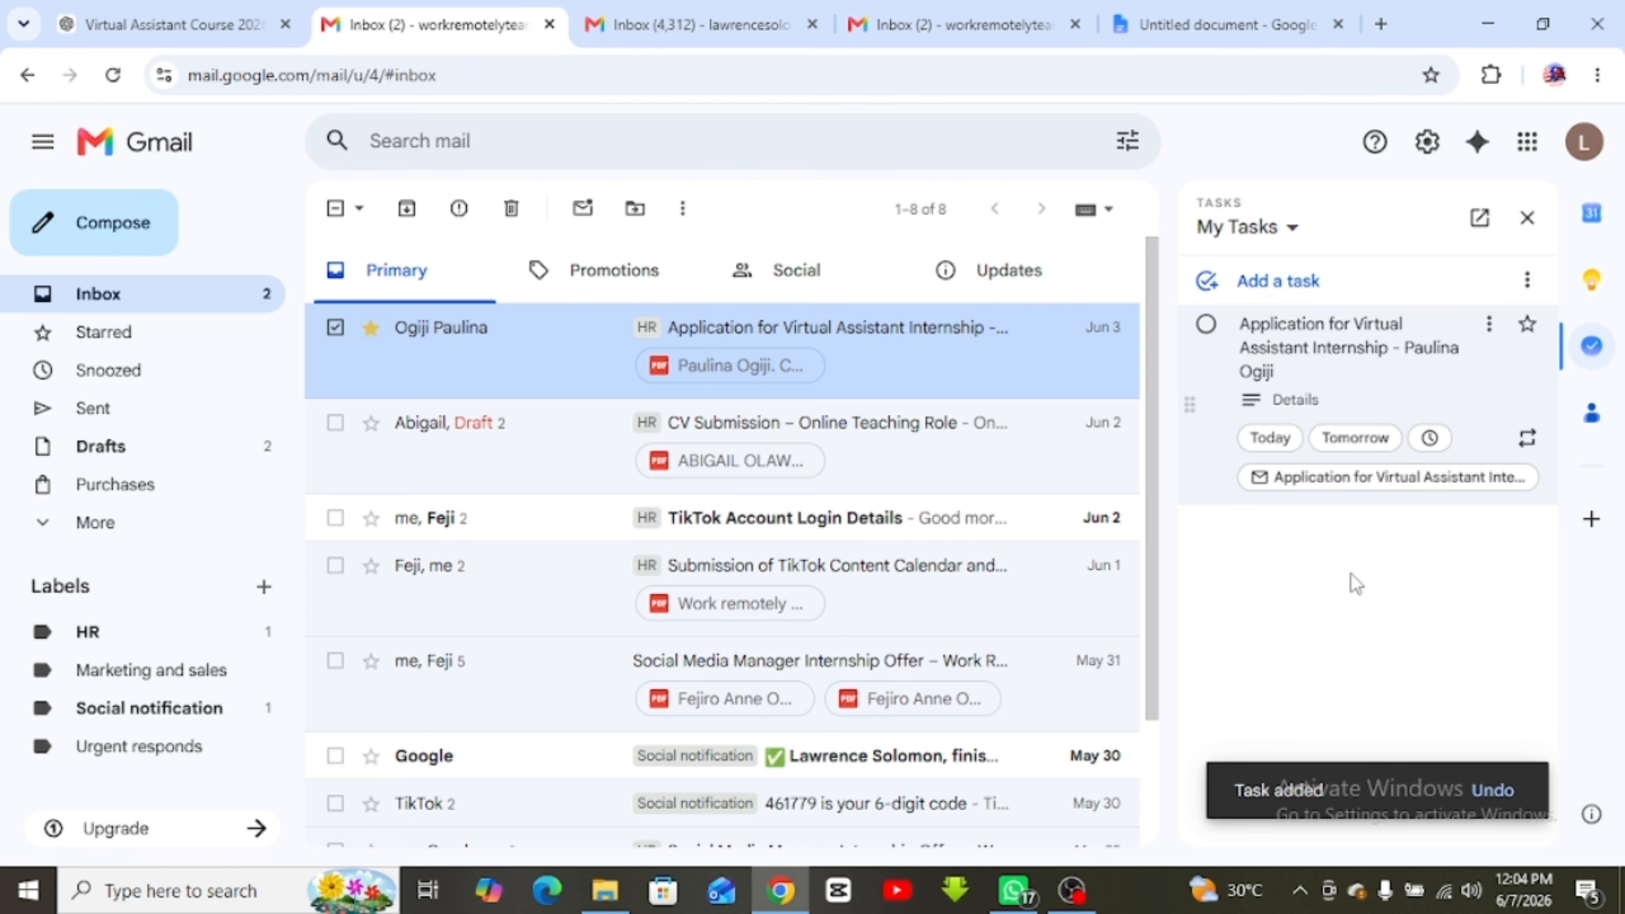
pyautogui.click(1283, 371)
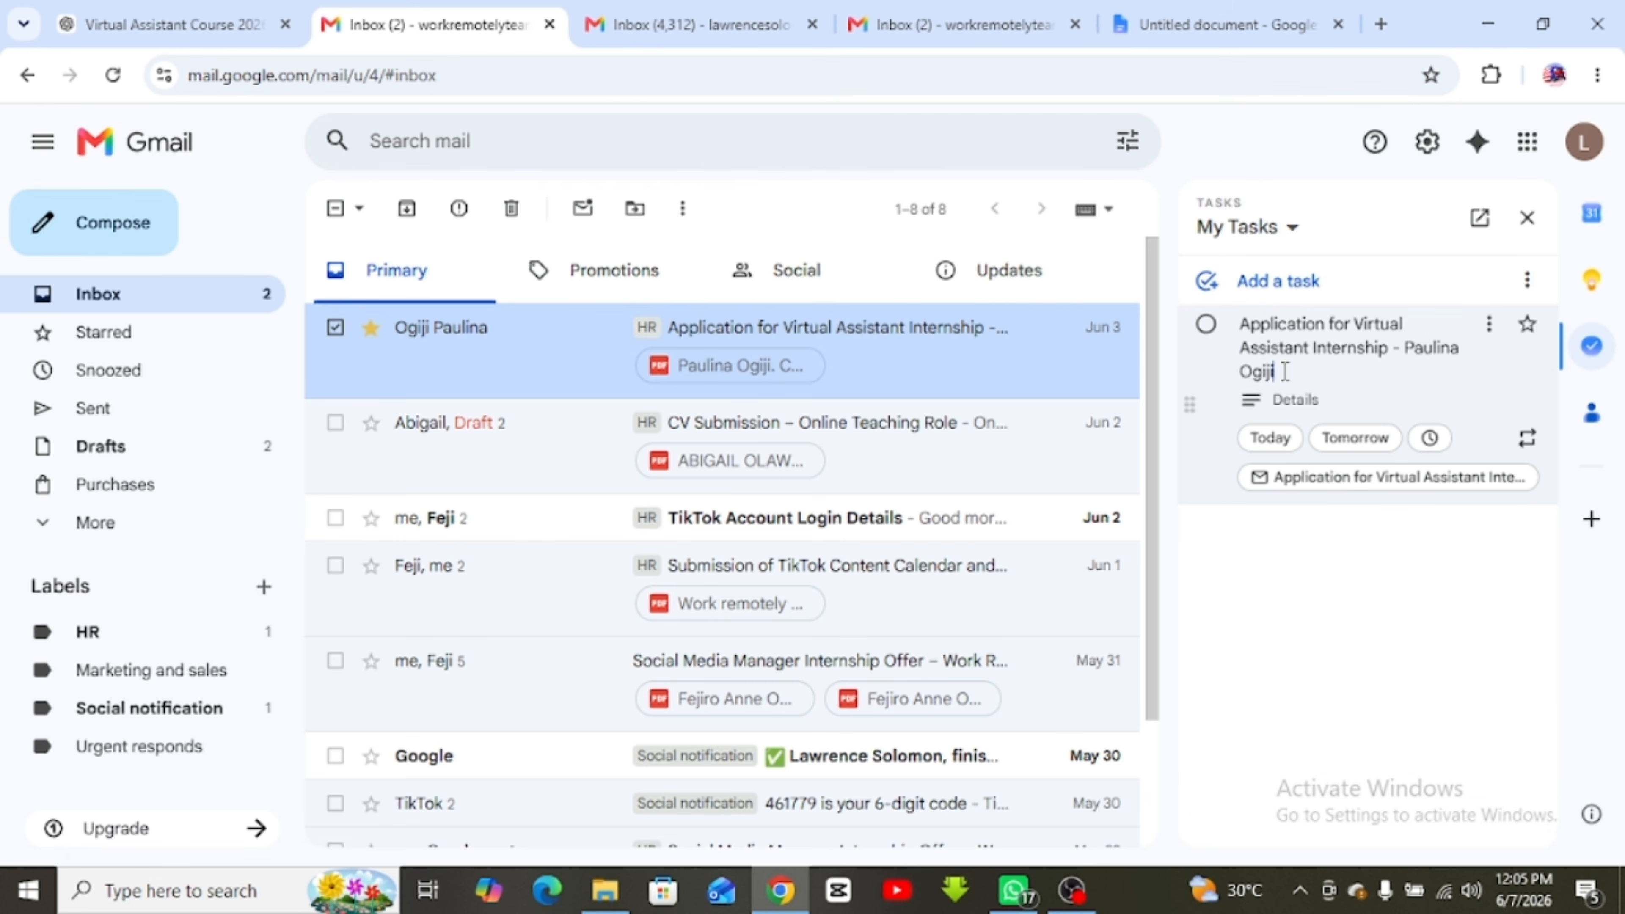
pyautogui.click(1528, 221)
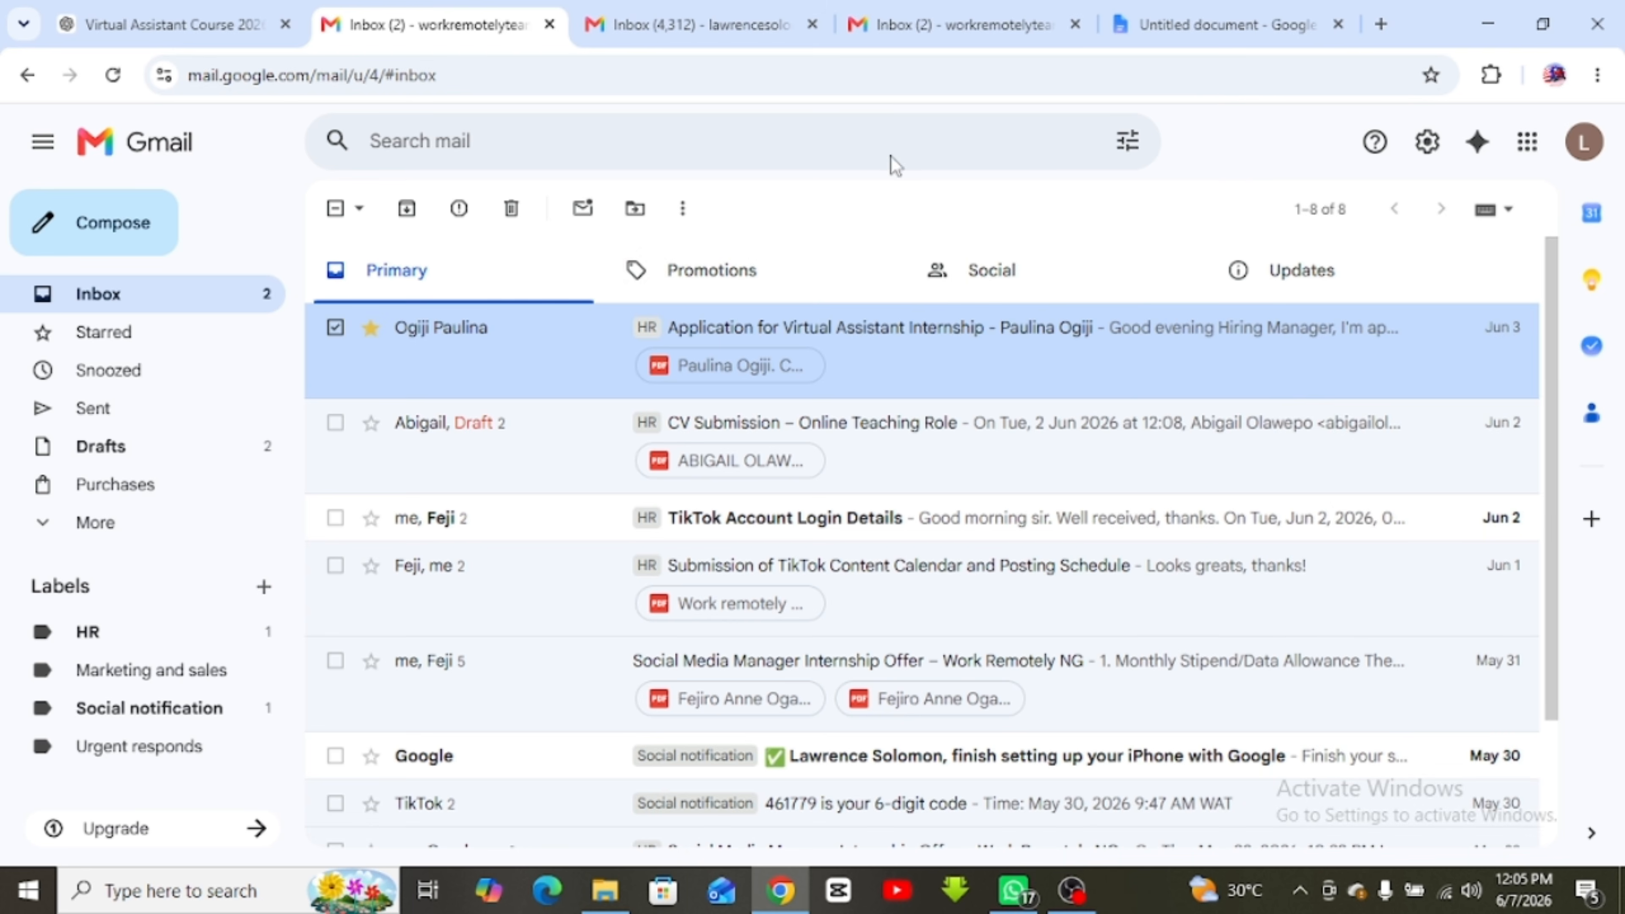
pyautogui.click(683, 208)
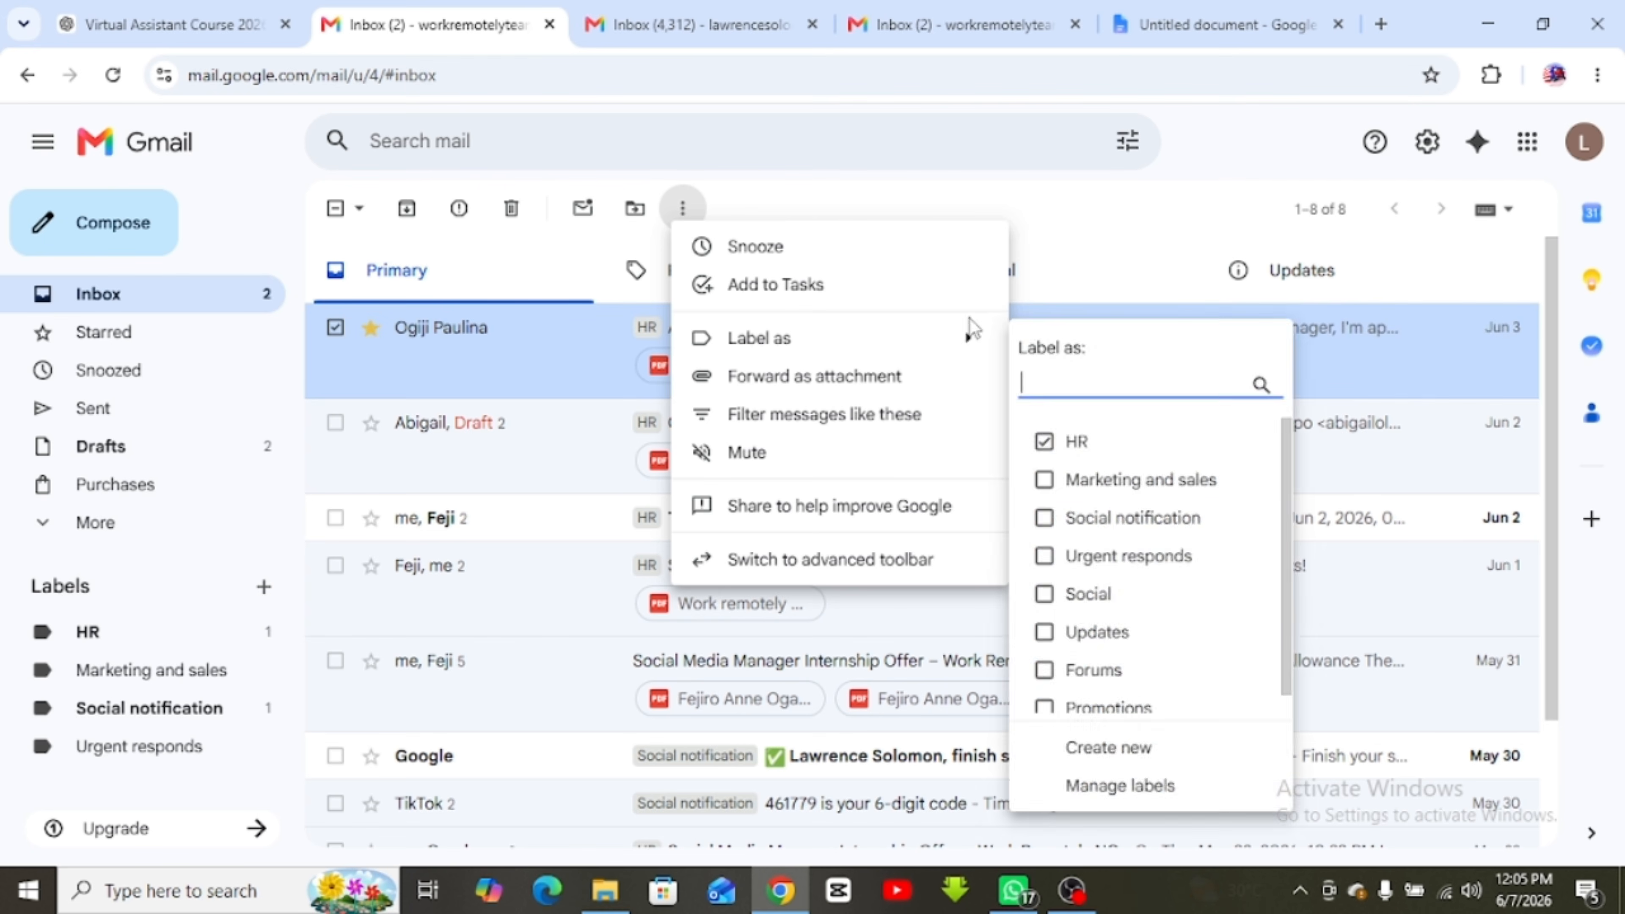
pyautogui.click(1057, 272)
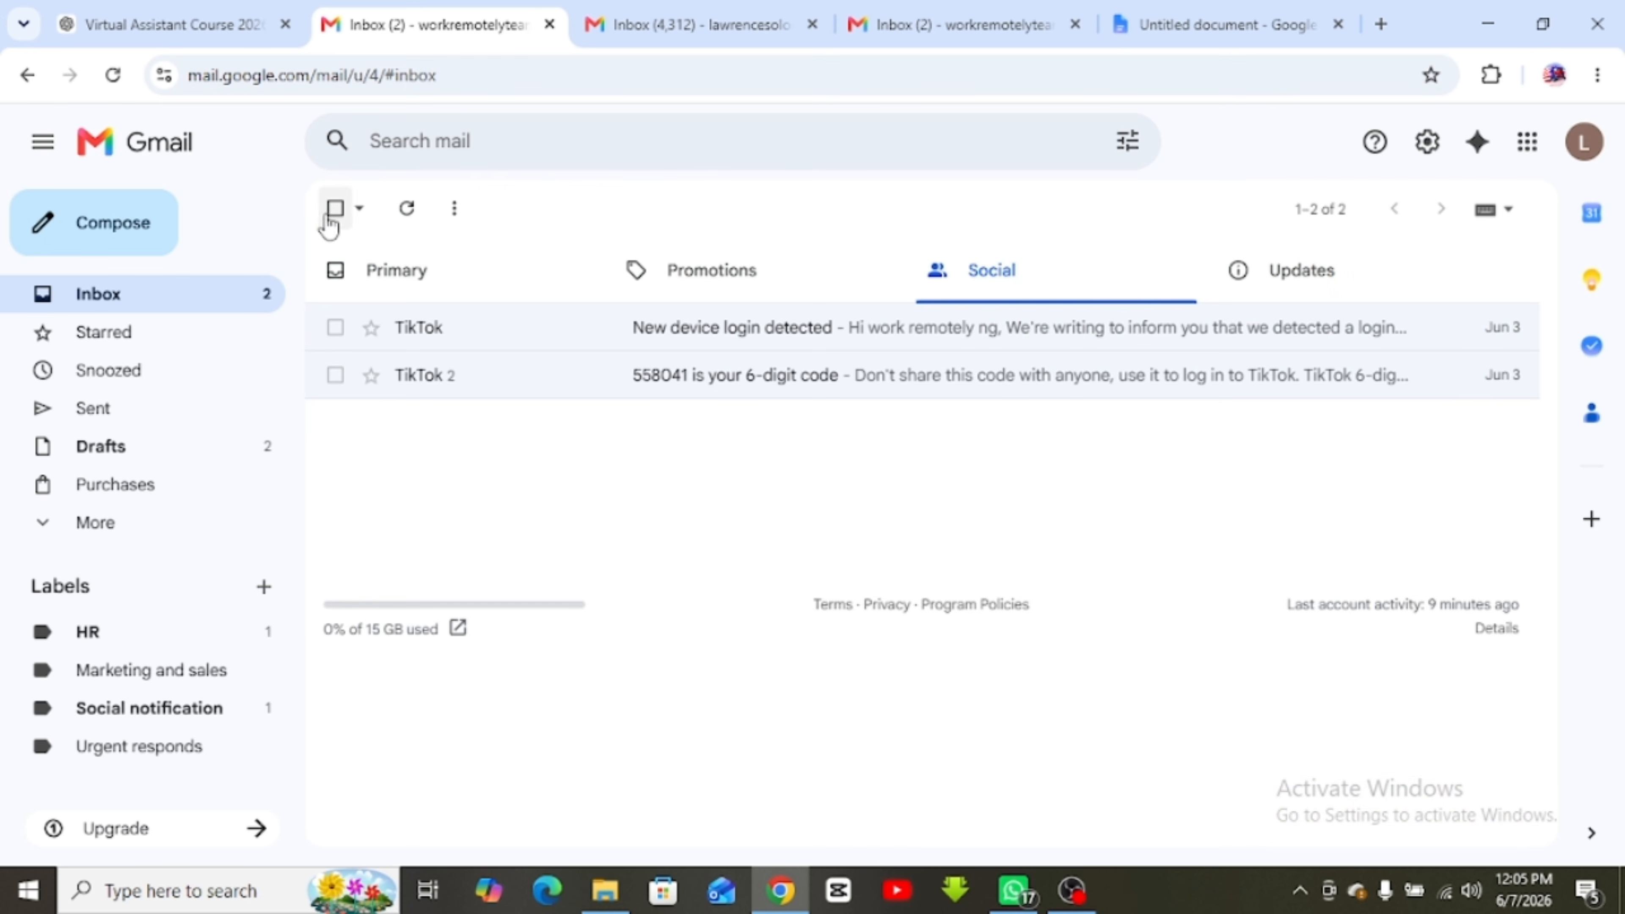
pyautogui.click(115, 223)
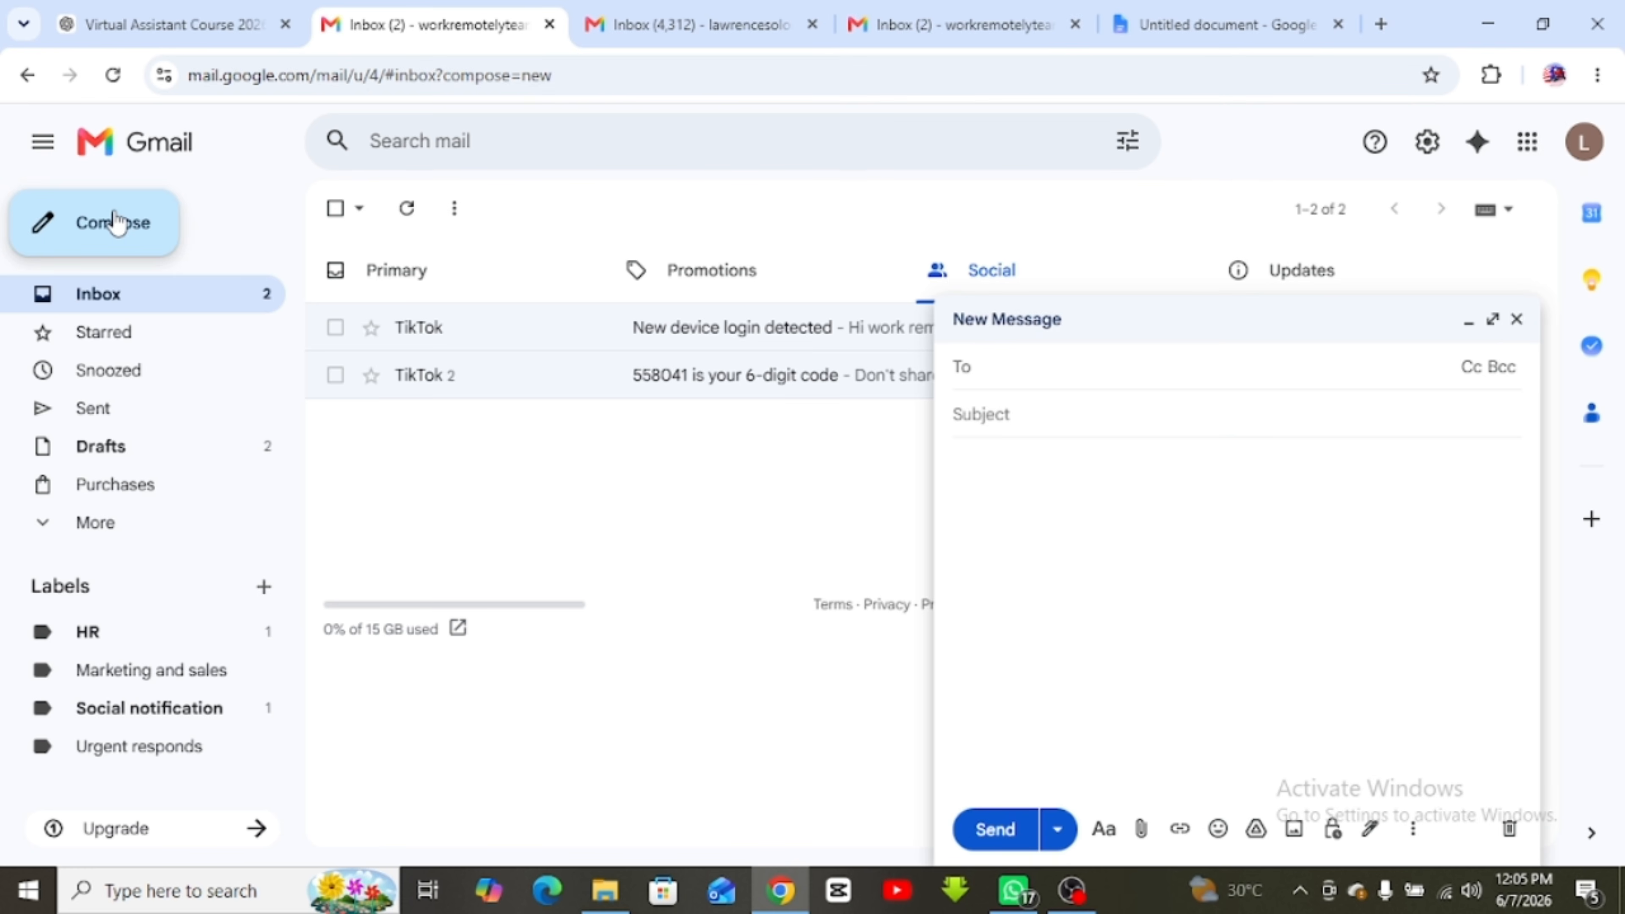
pyautogui.click(1517, 318)
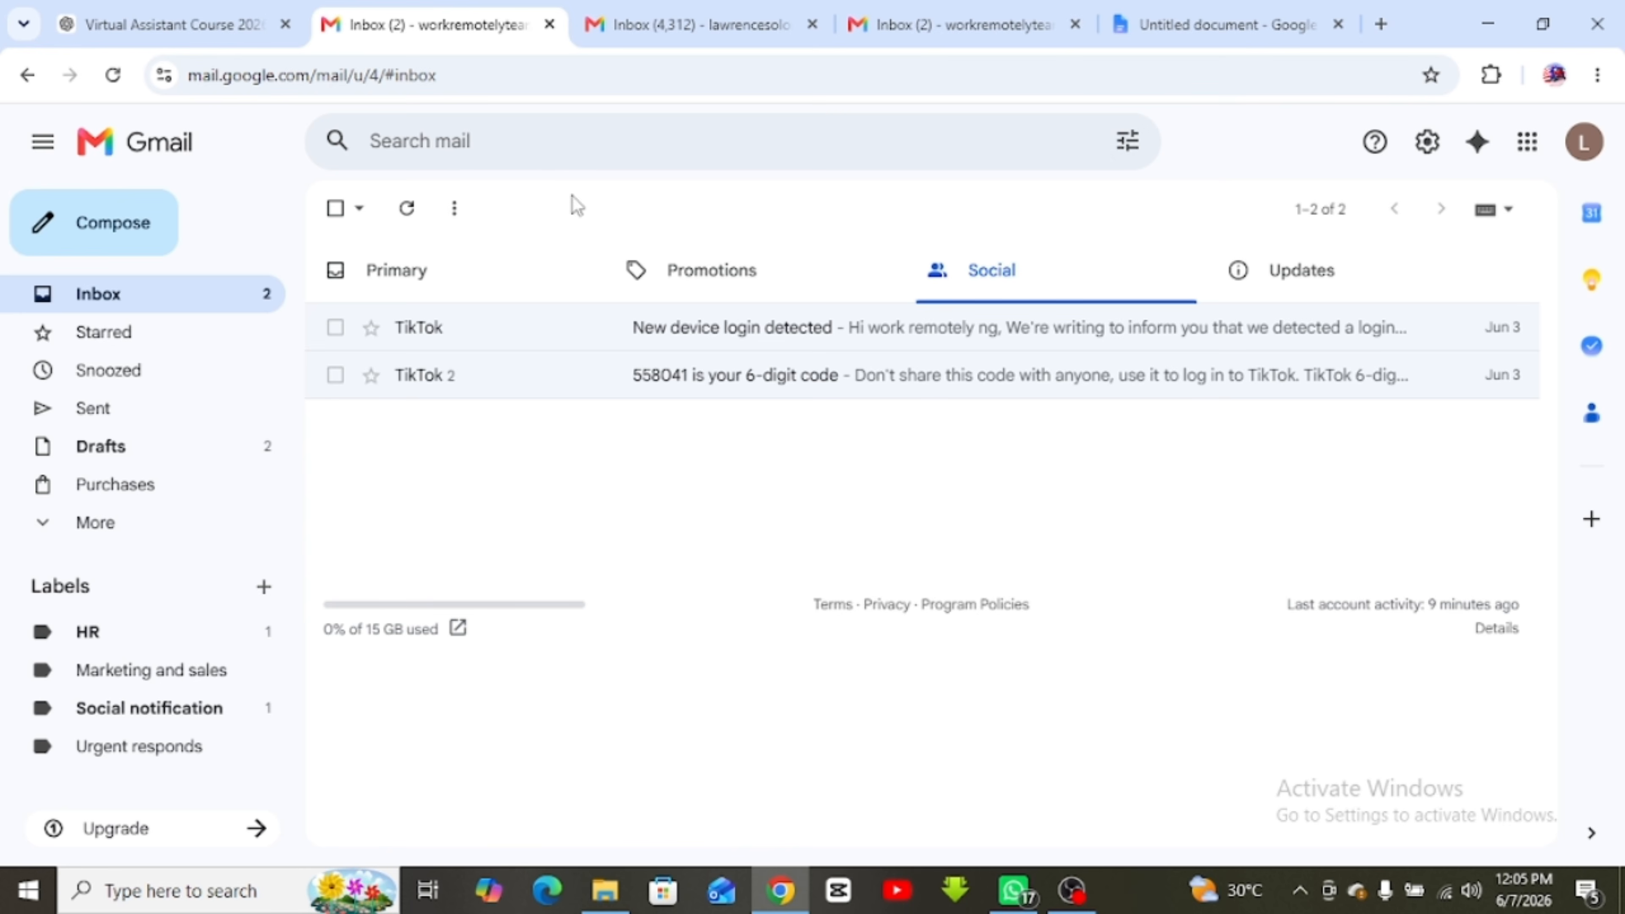
pyautogui.click(538, 153)
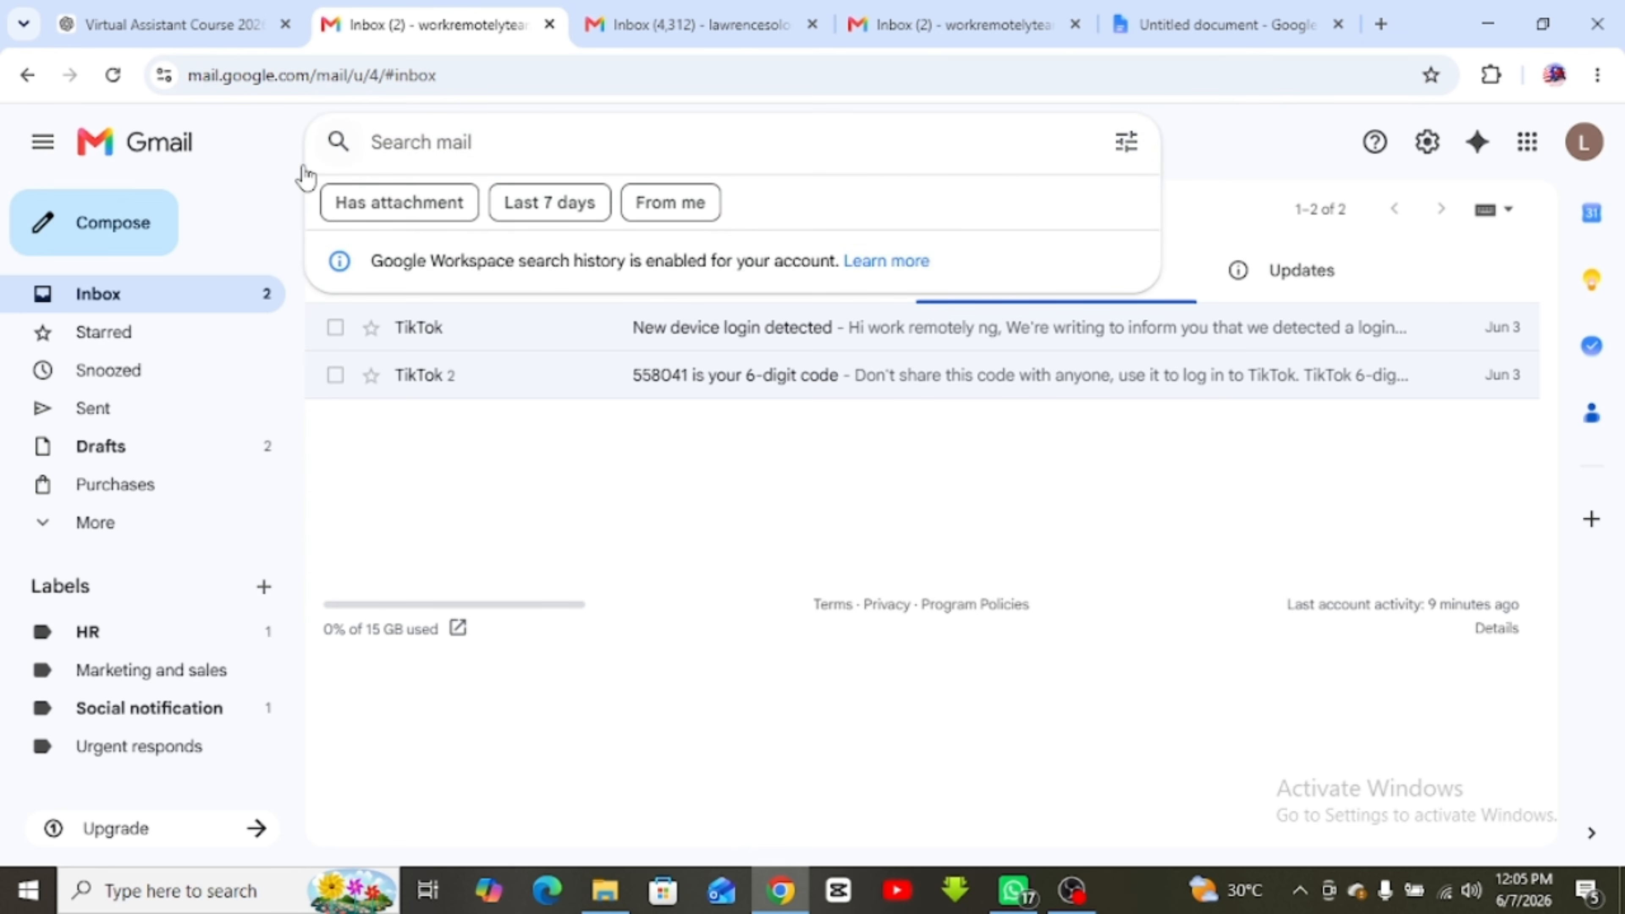
pyautogui.click(254, 153)
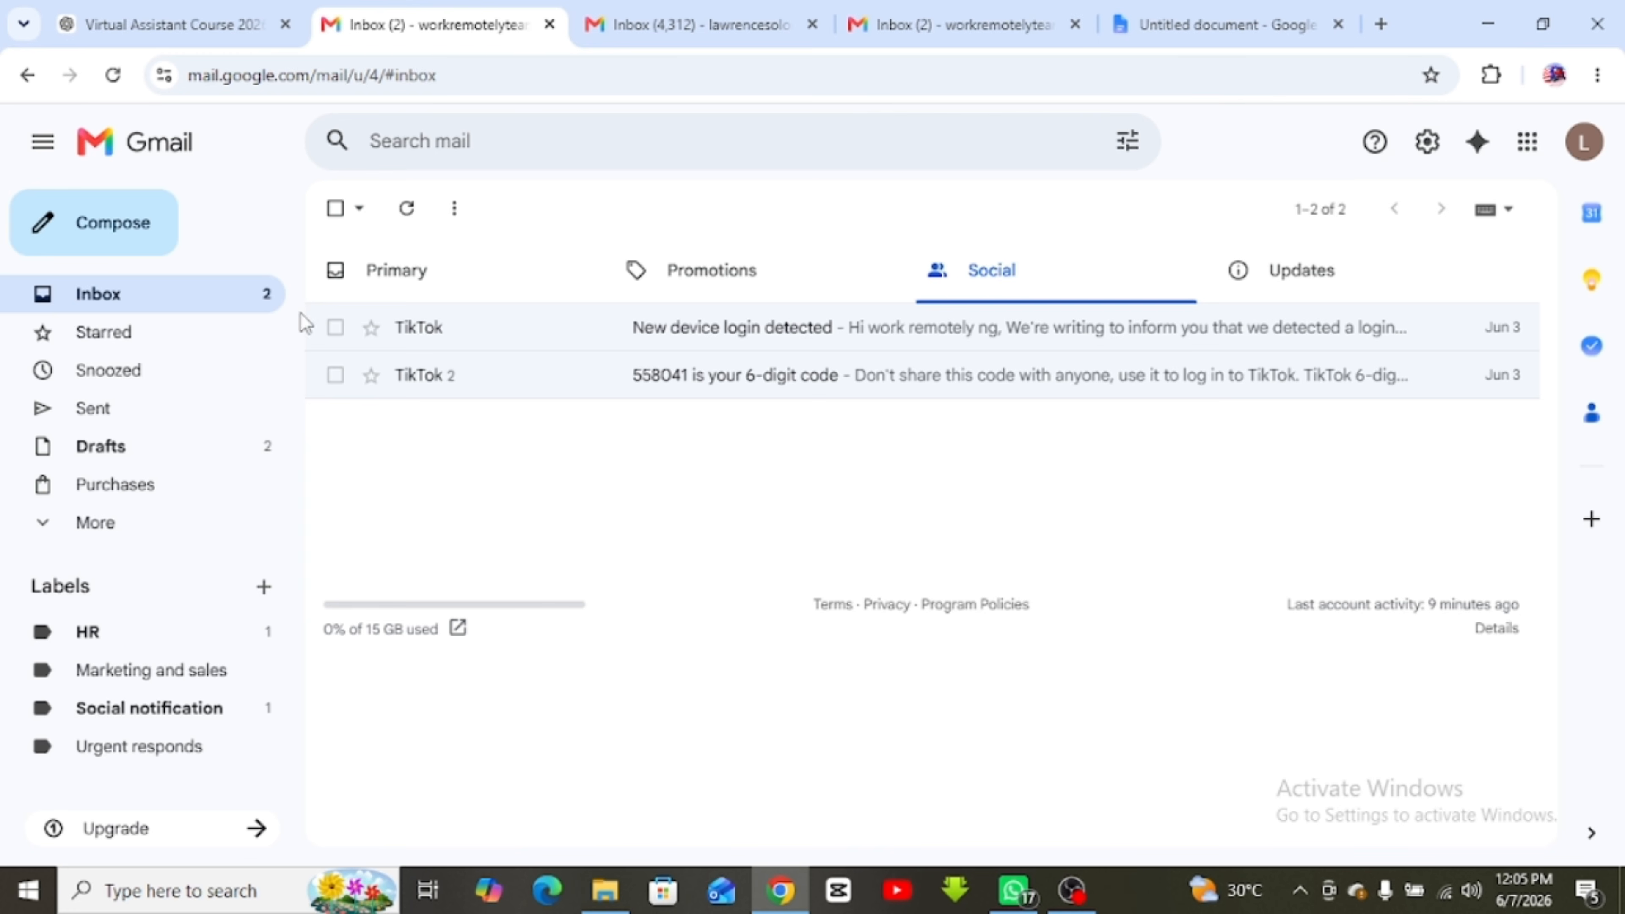
pyautogui.click(100, 296)
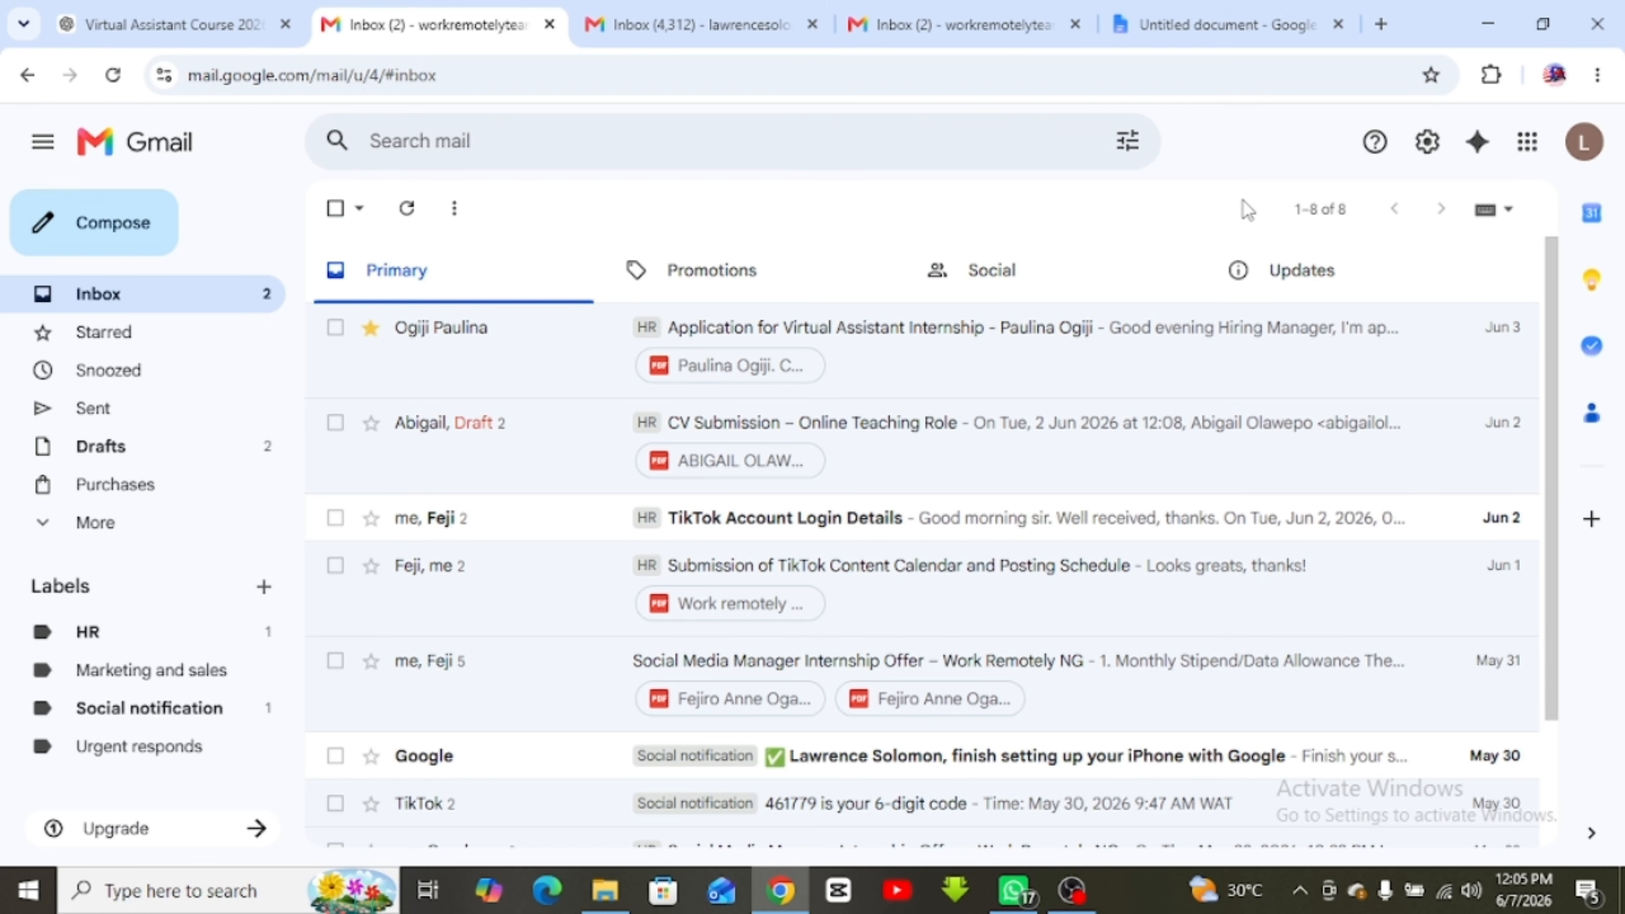
# Read the 'Sending Your First Email' steps in the course notes, then go back to the second Gmail inbox
pyautogui.click(1225, 24)
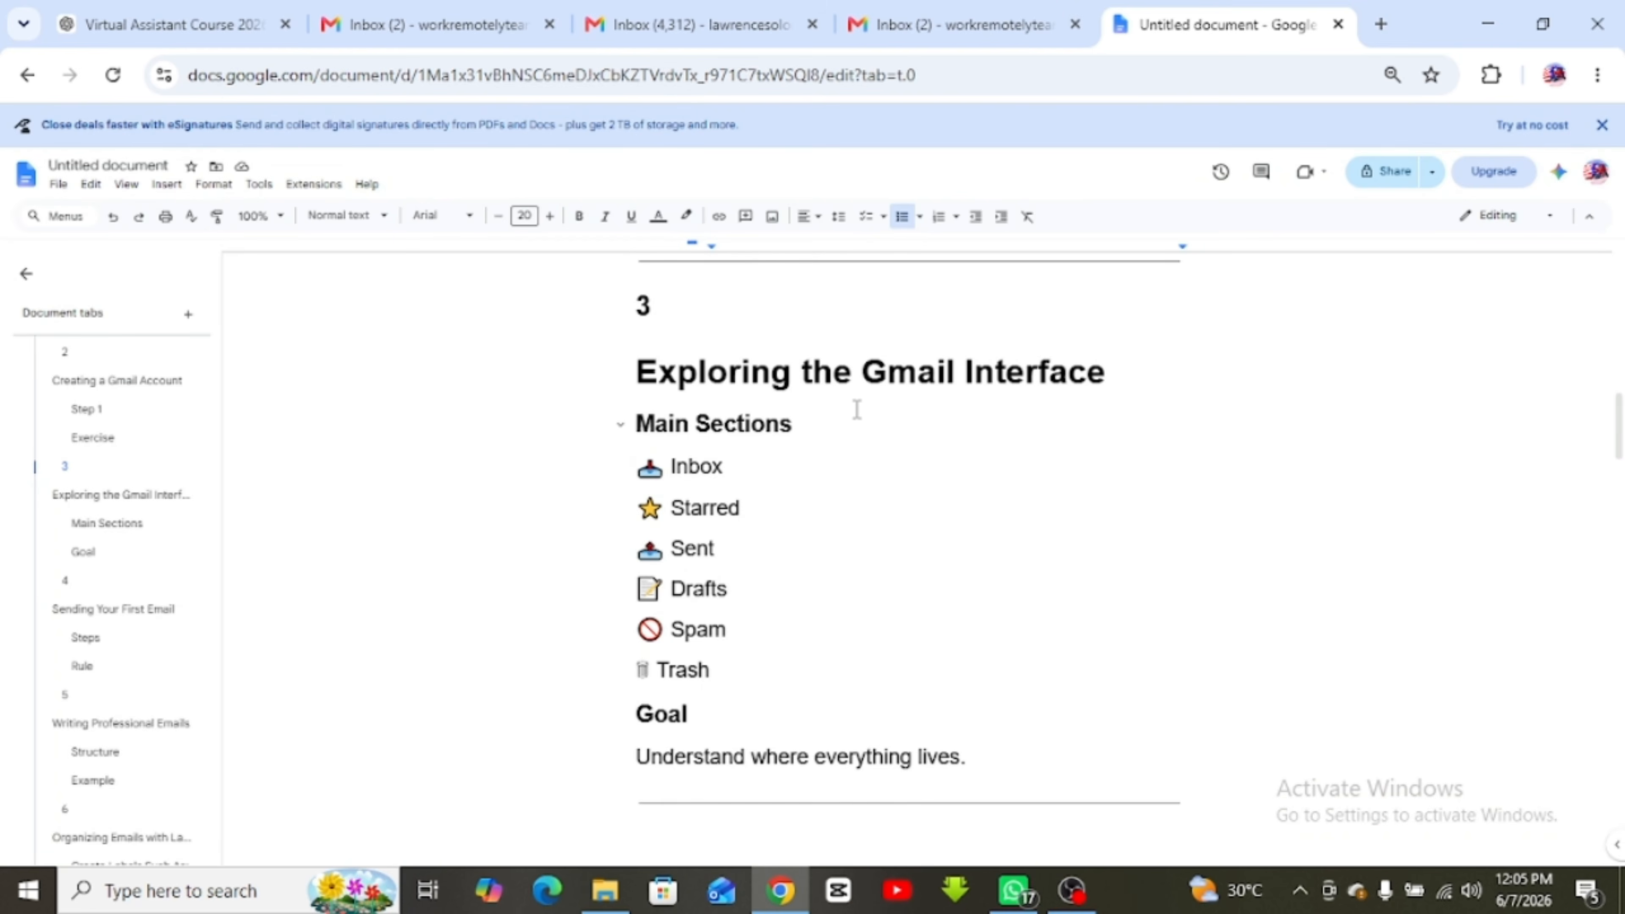
pyautogui.scroll(-7, 857, 409)
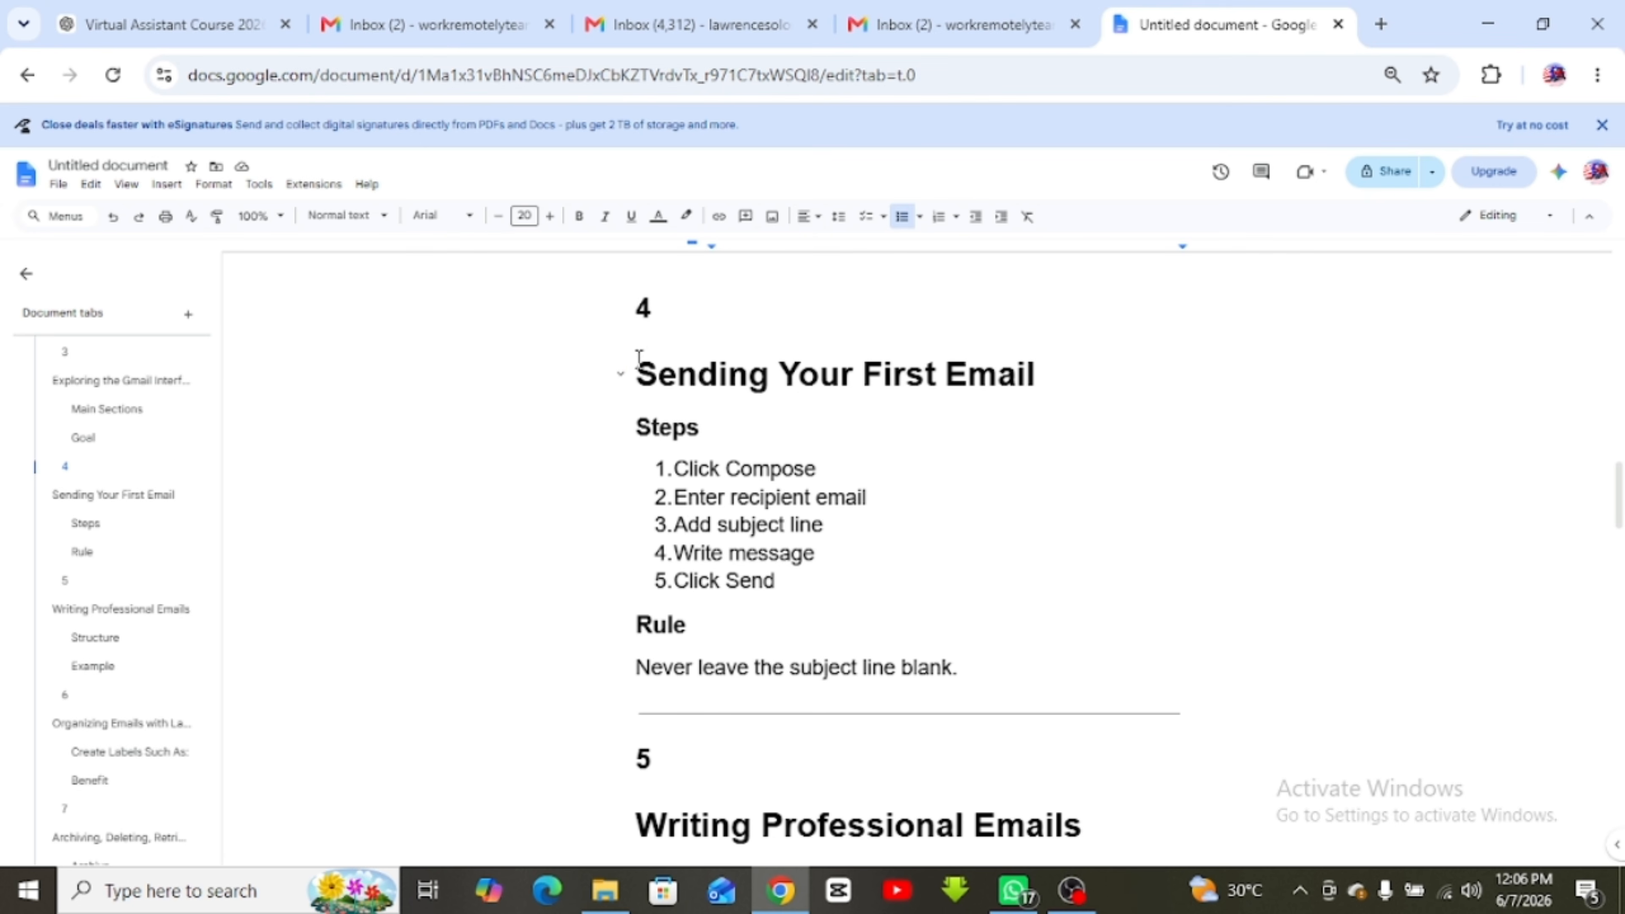
pyautogui.moveTo(637, 357); pyautogui.dragTo(961, 645)
pyautogui.click(917, 645)
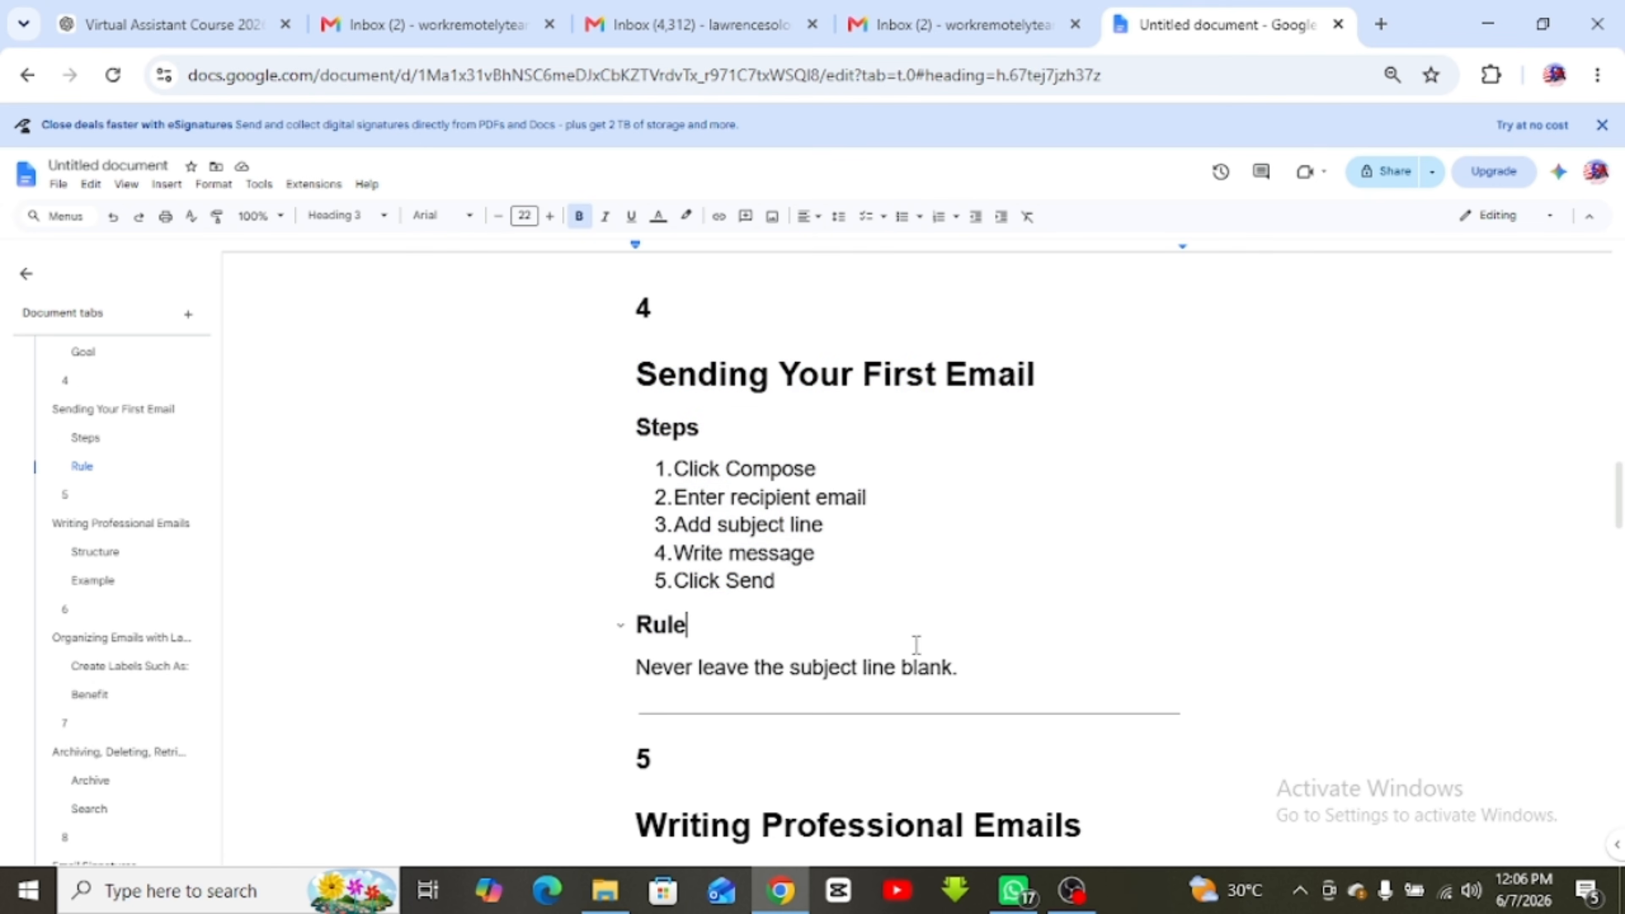
pyautogui.click(917, 15)
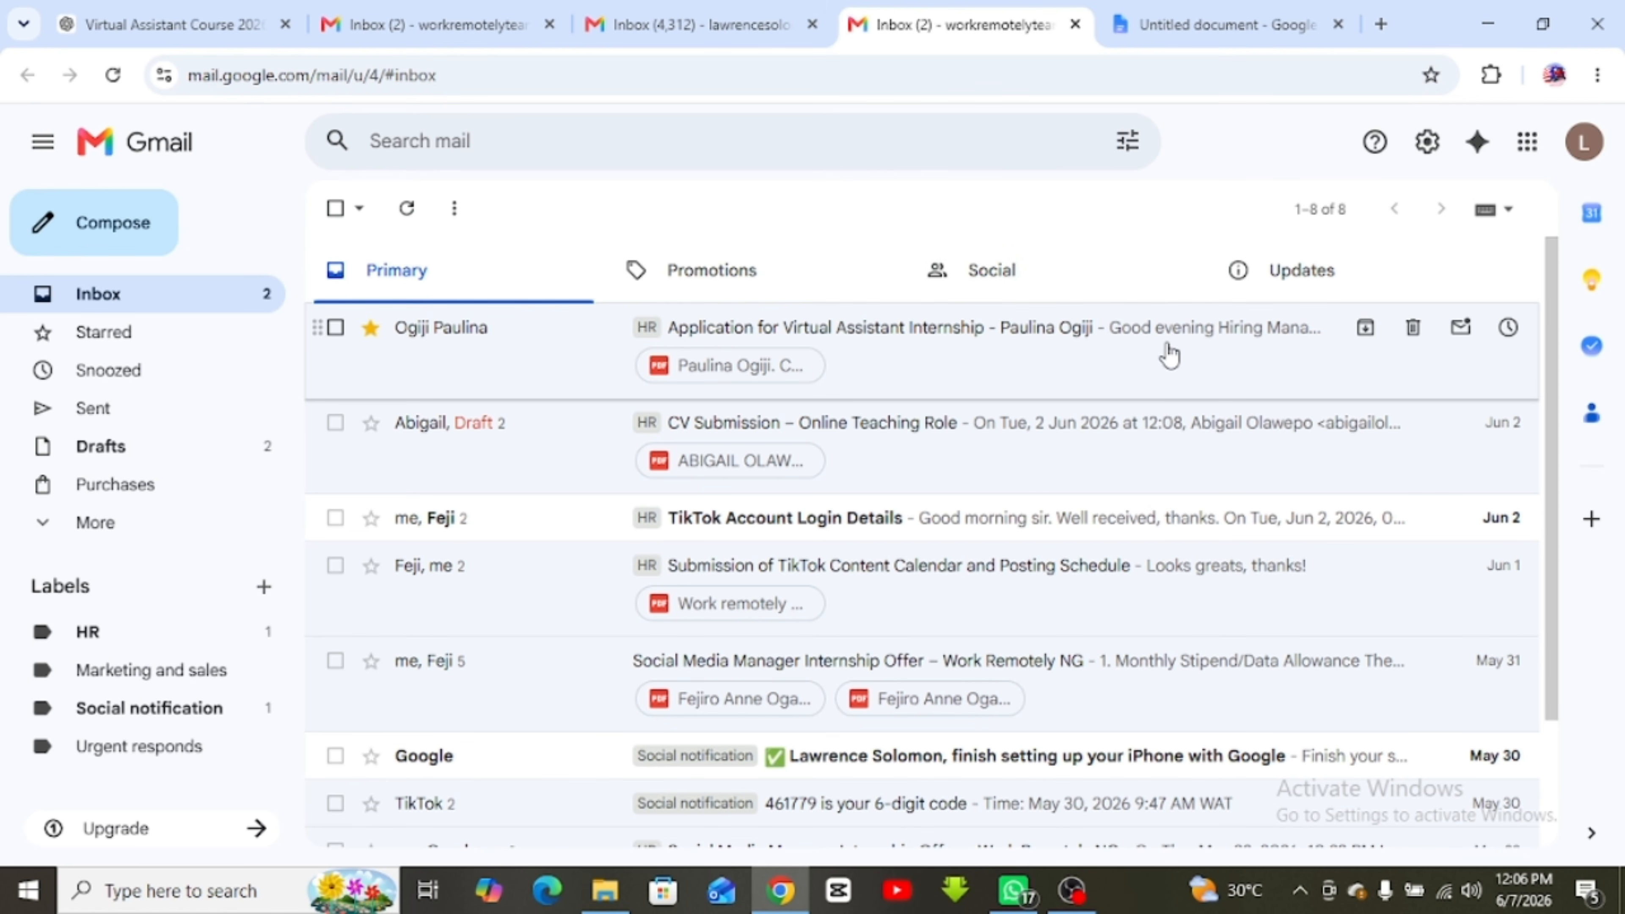
# Start a new email to the recipient with the subject 'Testing email'
pyautogui.click(120, 221)
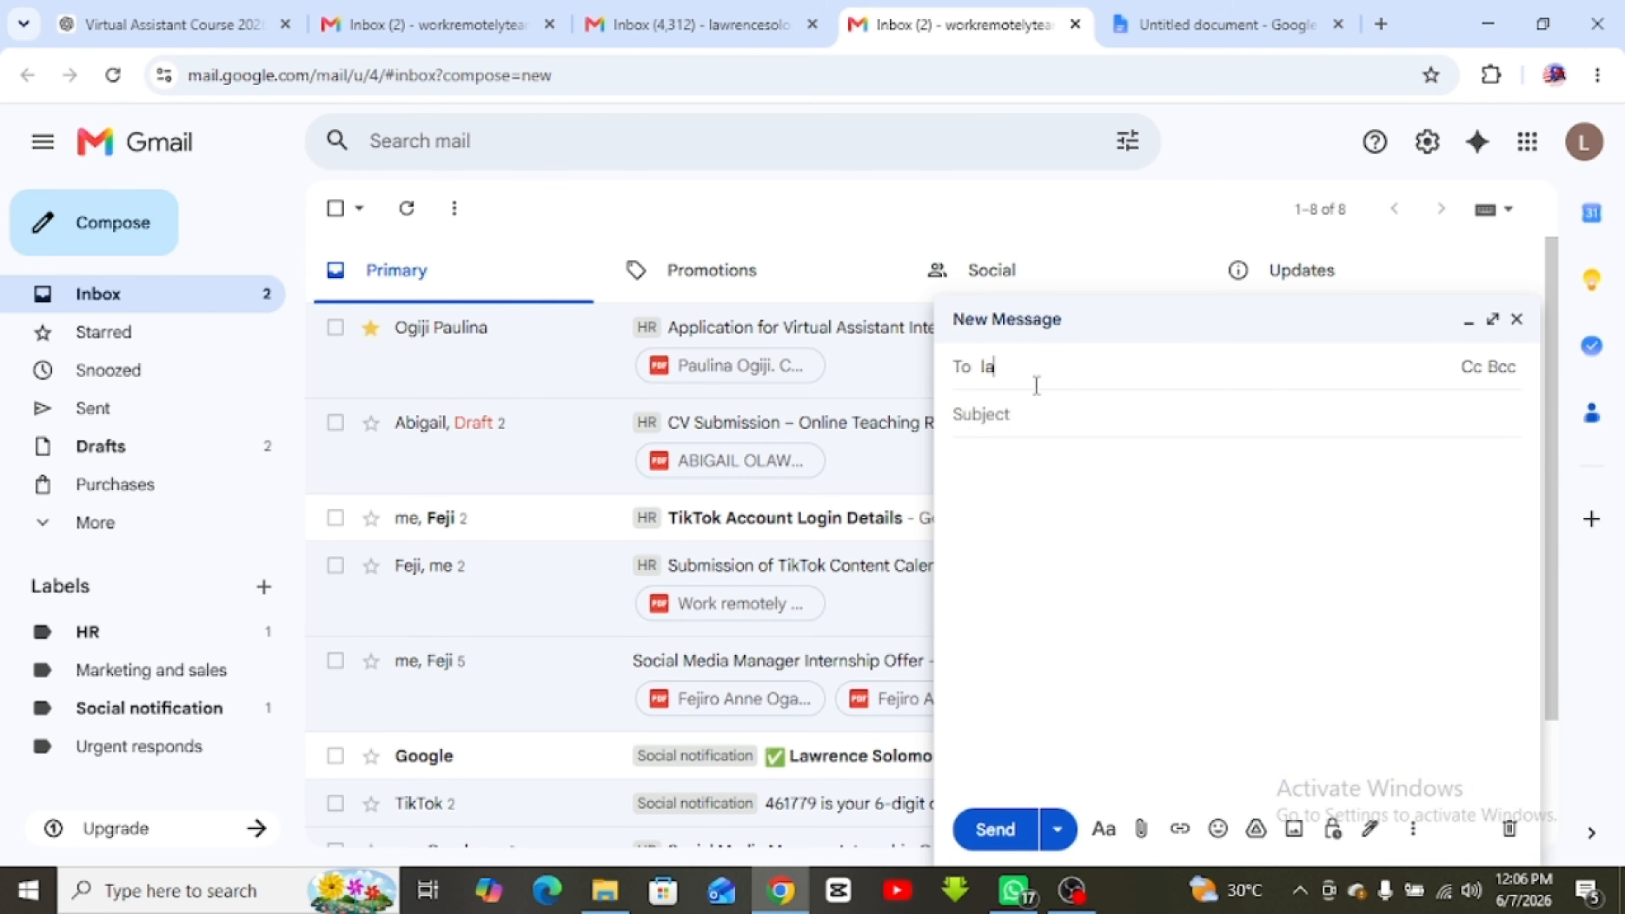
pyautogui.write('la')
pyautogui.write('w')
pyautogui.write('Tesyting')
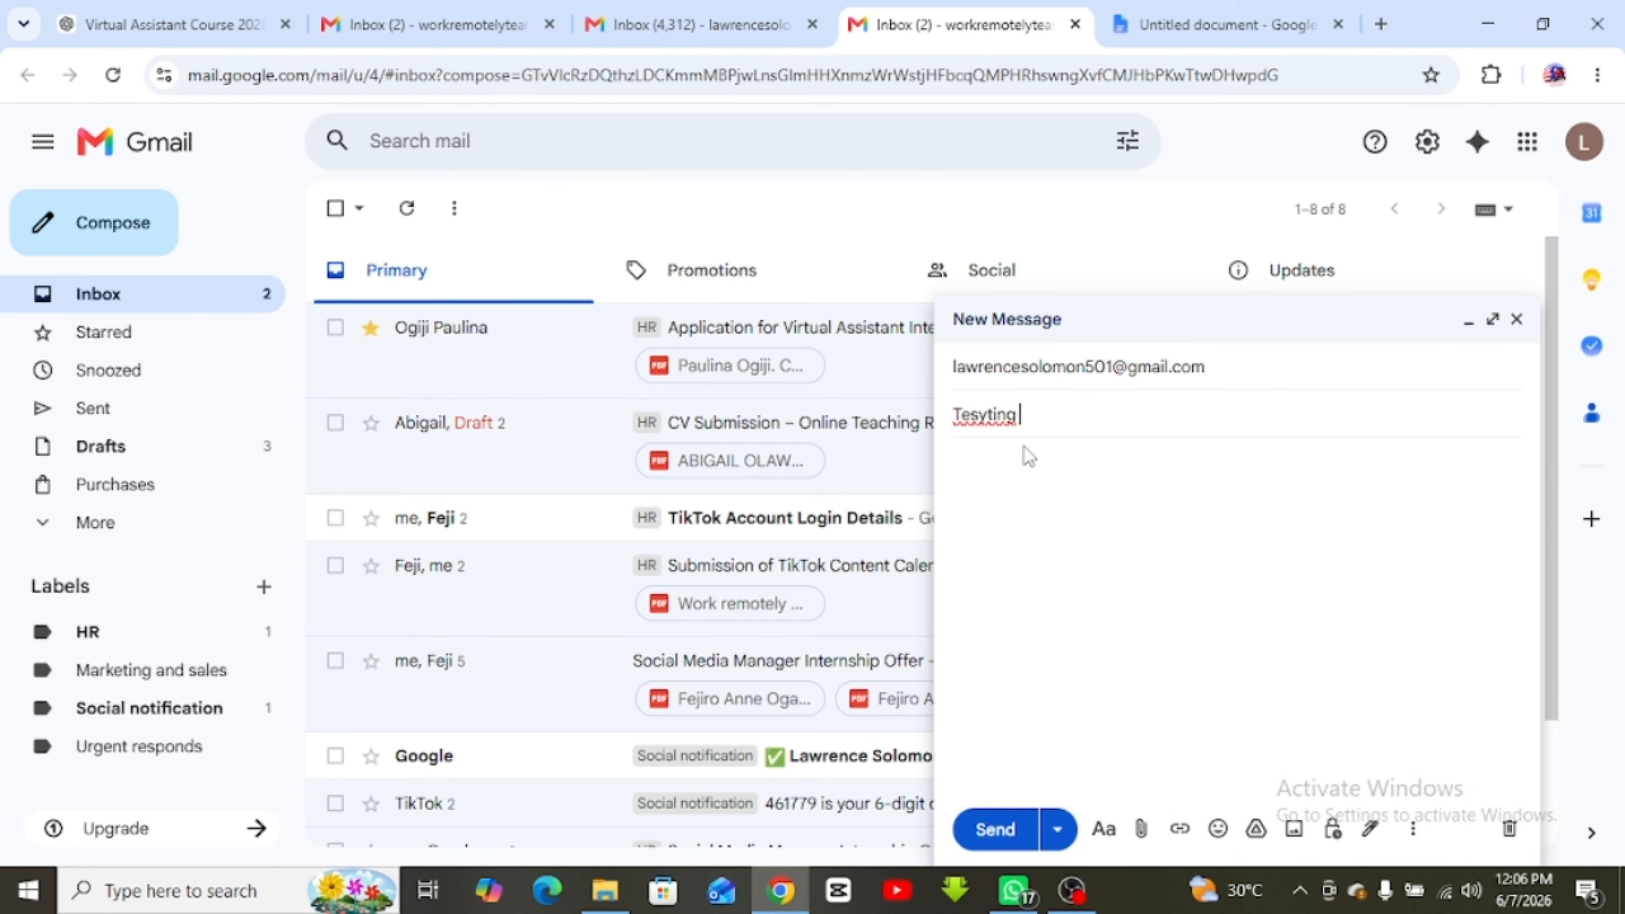
pyautogui.press('BackSpace')
pyautogui.press('BackSpace')
pyautogui.press('BackSpace')
pyautogui.press('BackSpace')
pyautogui.write('ng email')
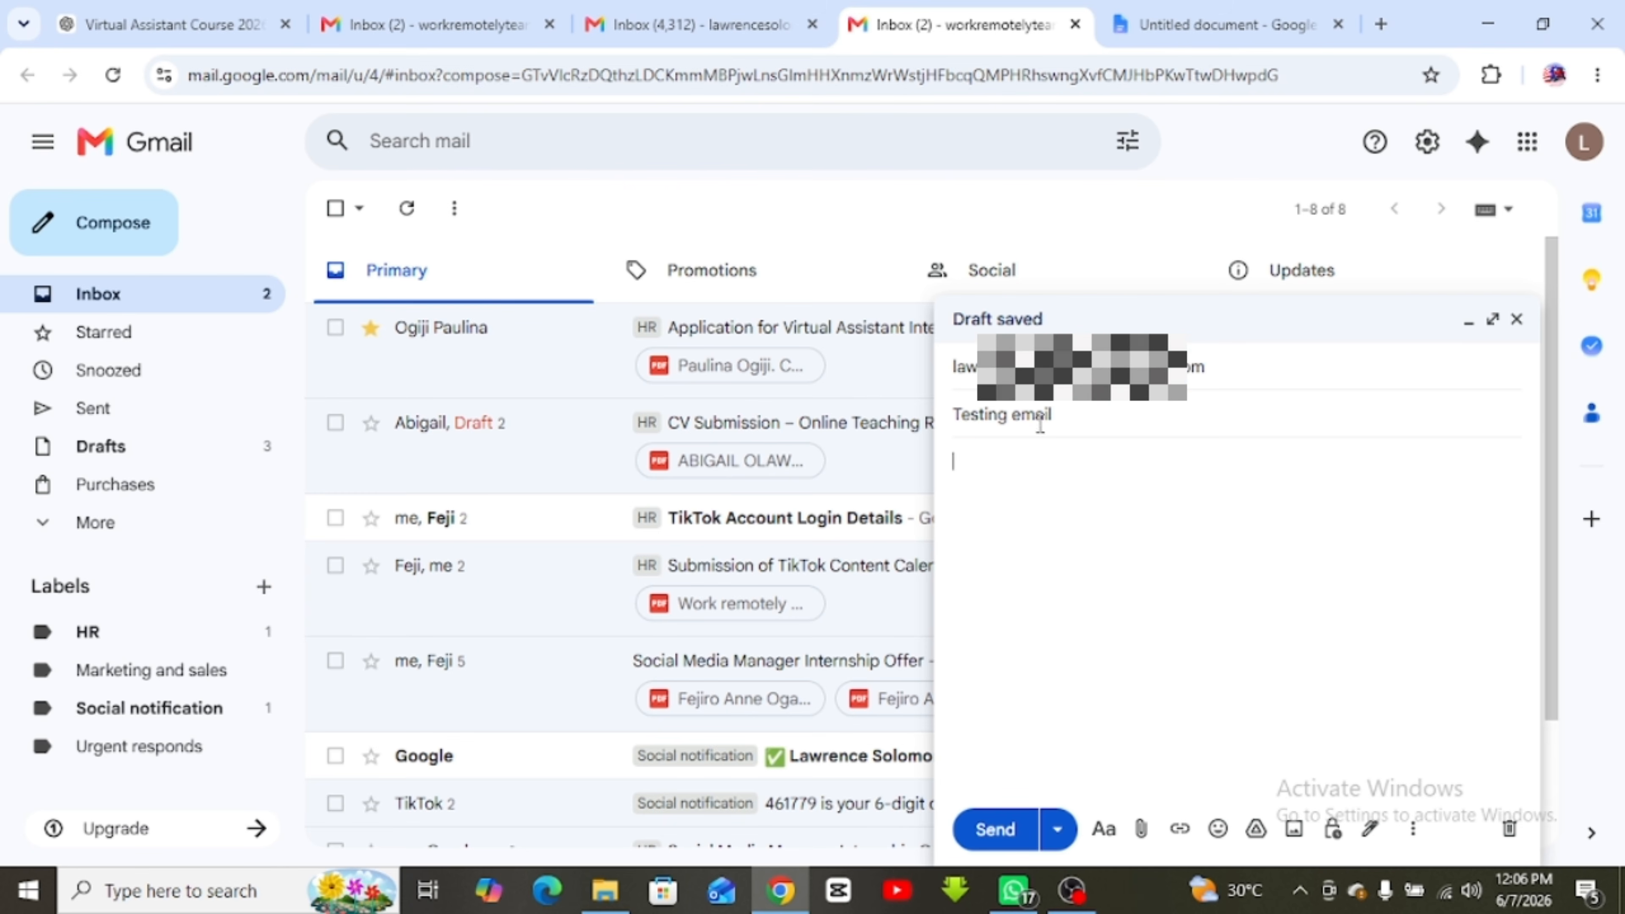
# Begin the body with a greeting to the recipient and start the 'Thank you for the money' line
pyautogui.click(954, 461)
pyautogui.write('This is')
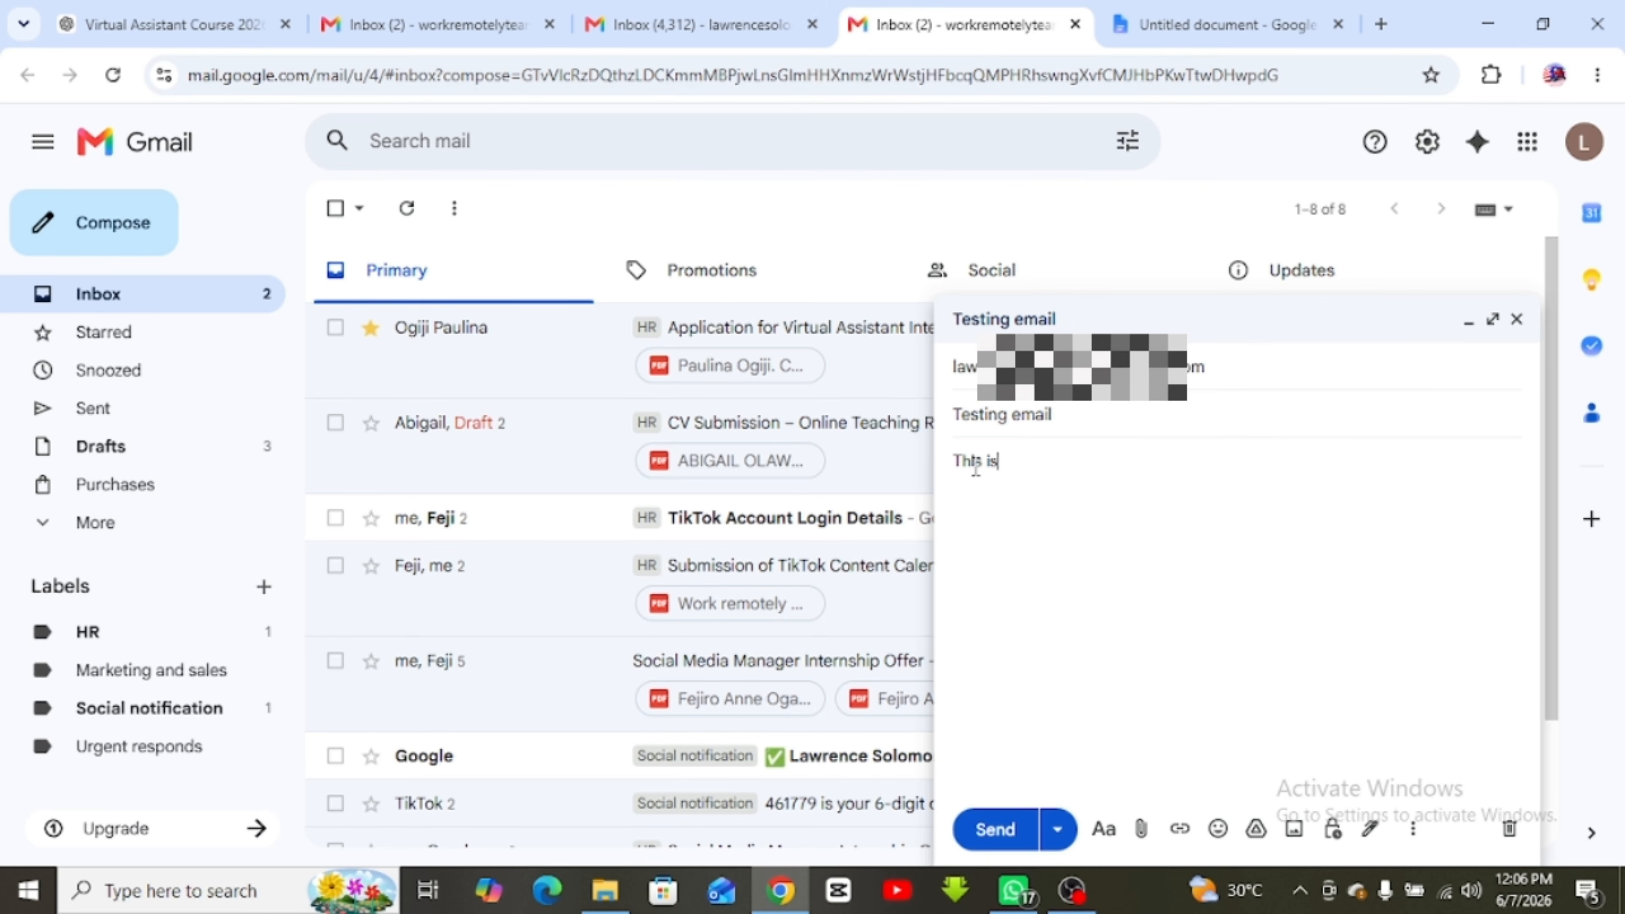
pyautogui.press('BackSpace')
pyautogui.press('BackSpace')
pyautogui.press('BackSpace')
pyautogui.press('BackSpace')
pyautogui.press('BackSpace')
pyautogui.press('BackSpace')
pyautogui.press('BackSpace')
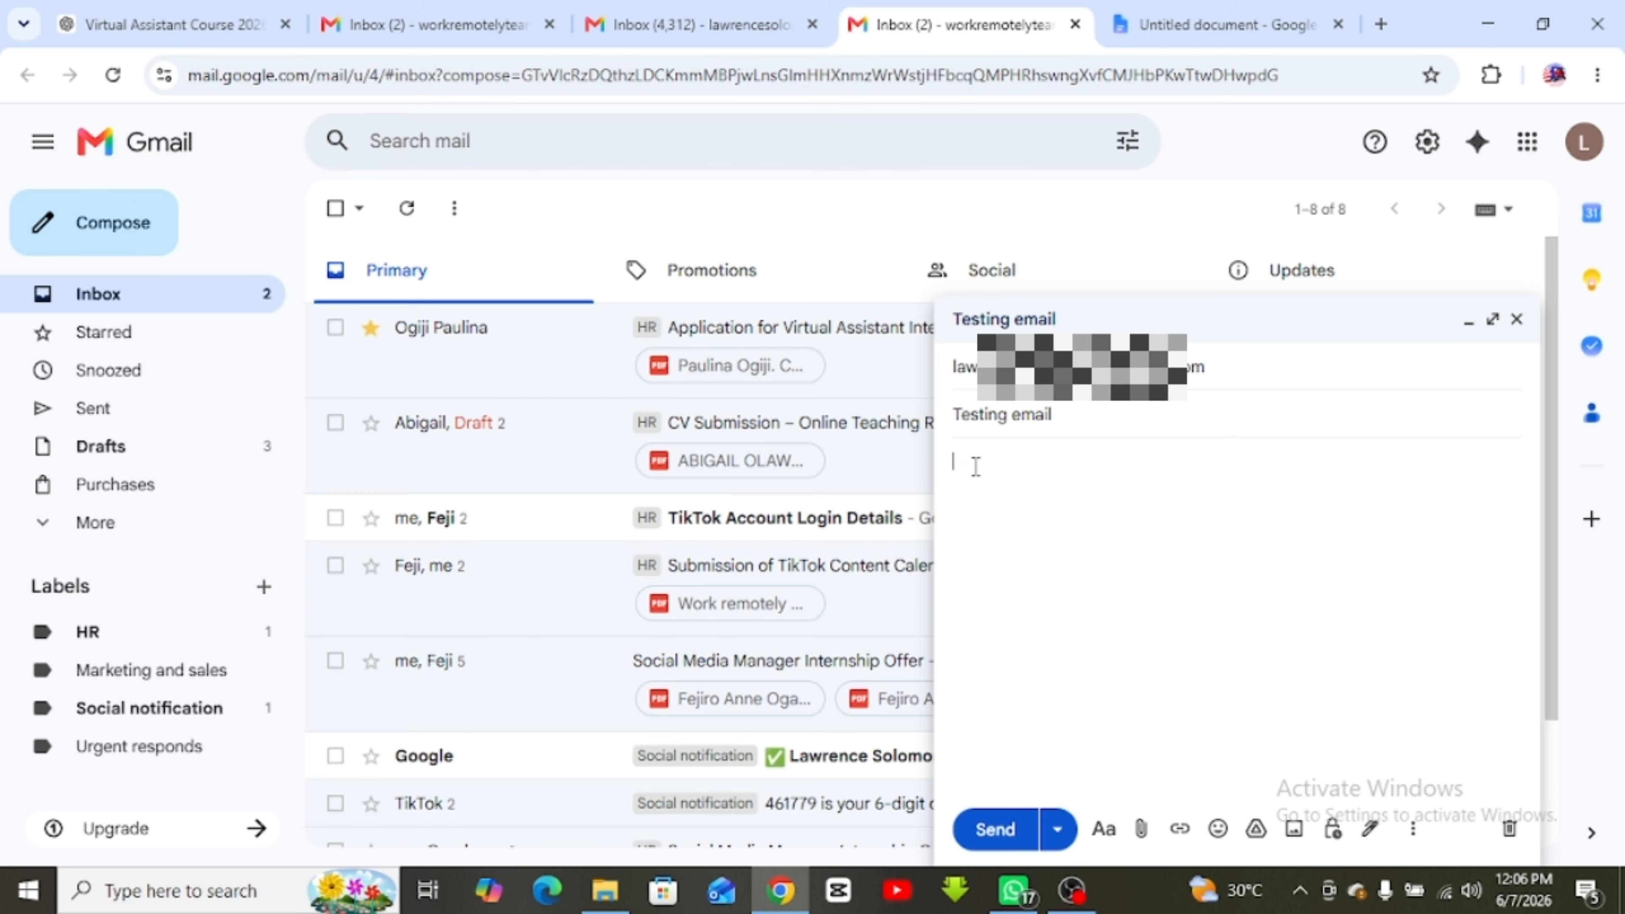
pyautogui.write('Hel')
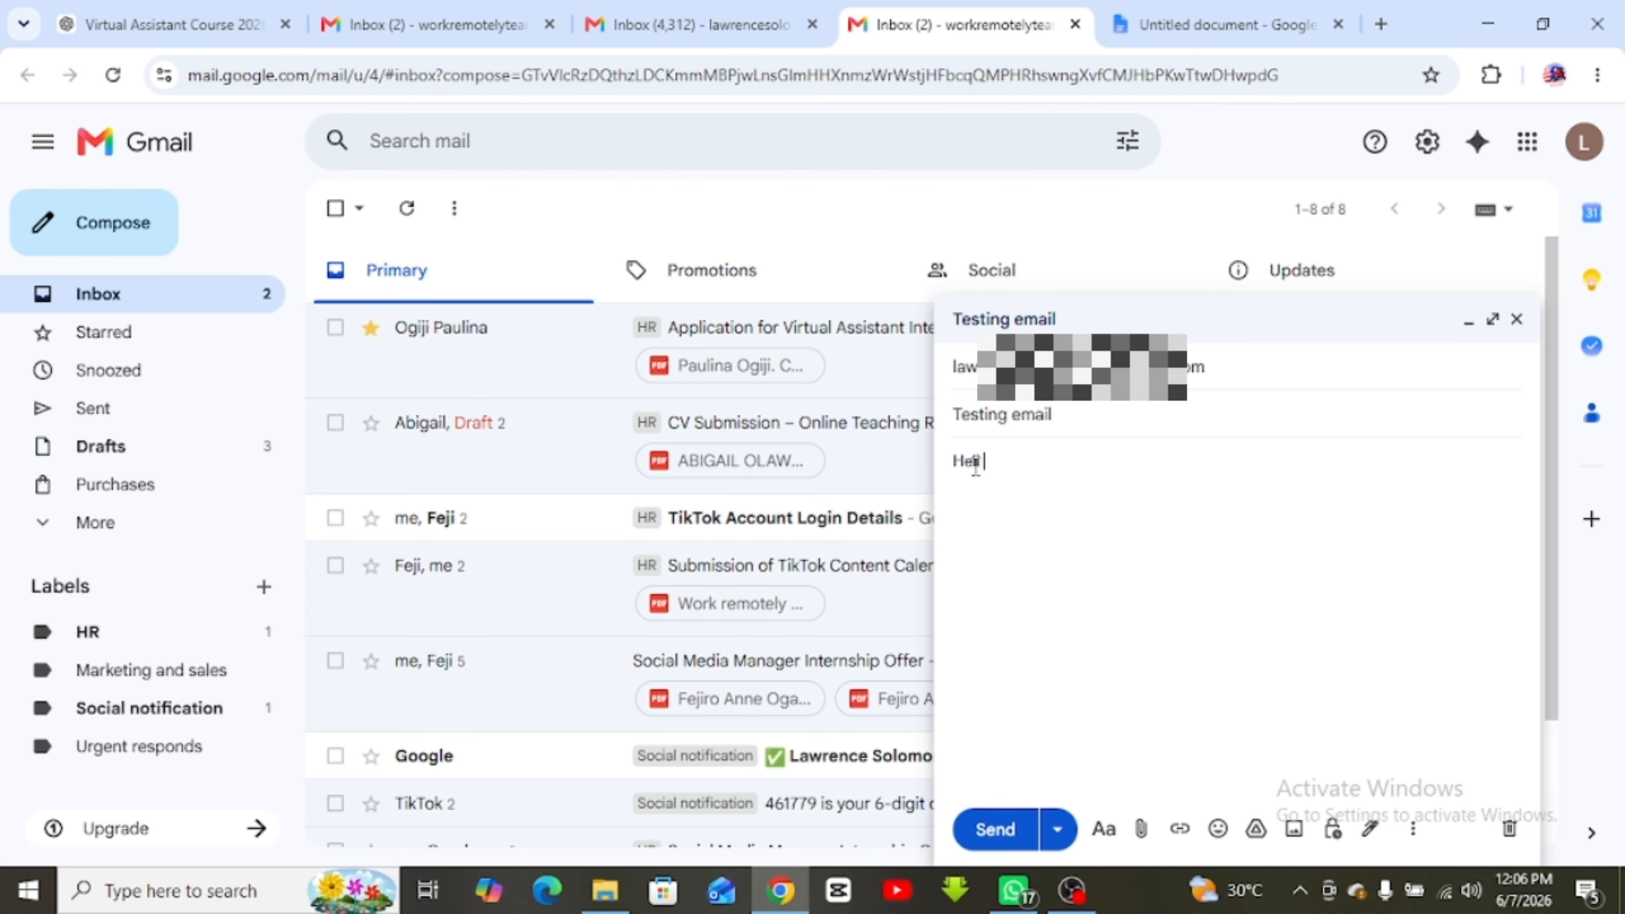
pyautogui.write('lo Lawrence,')
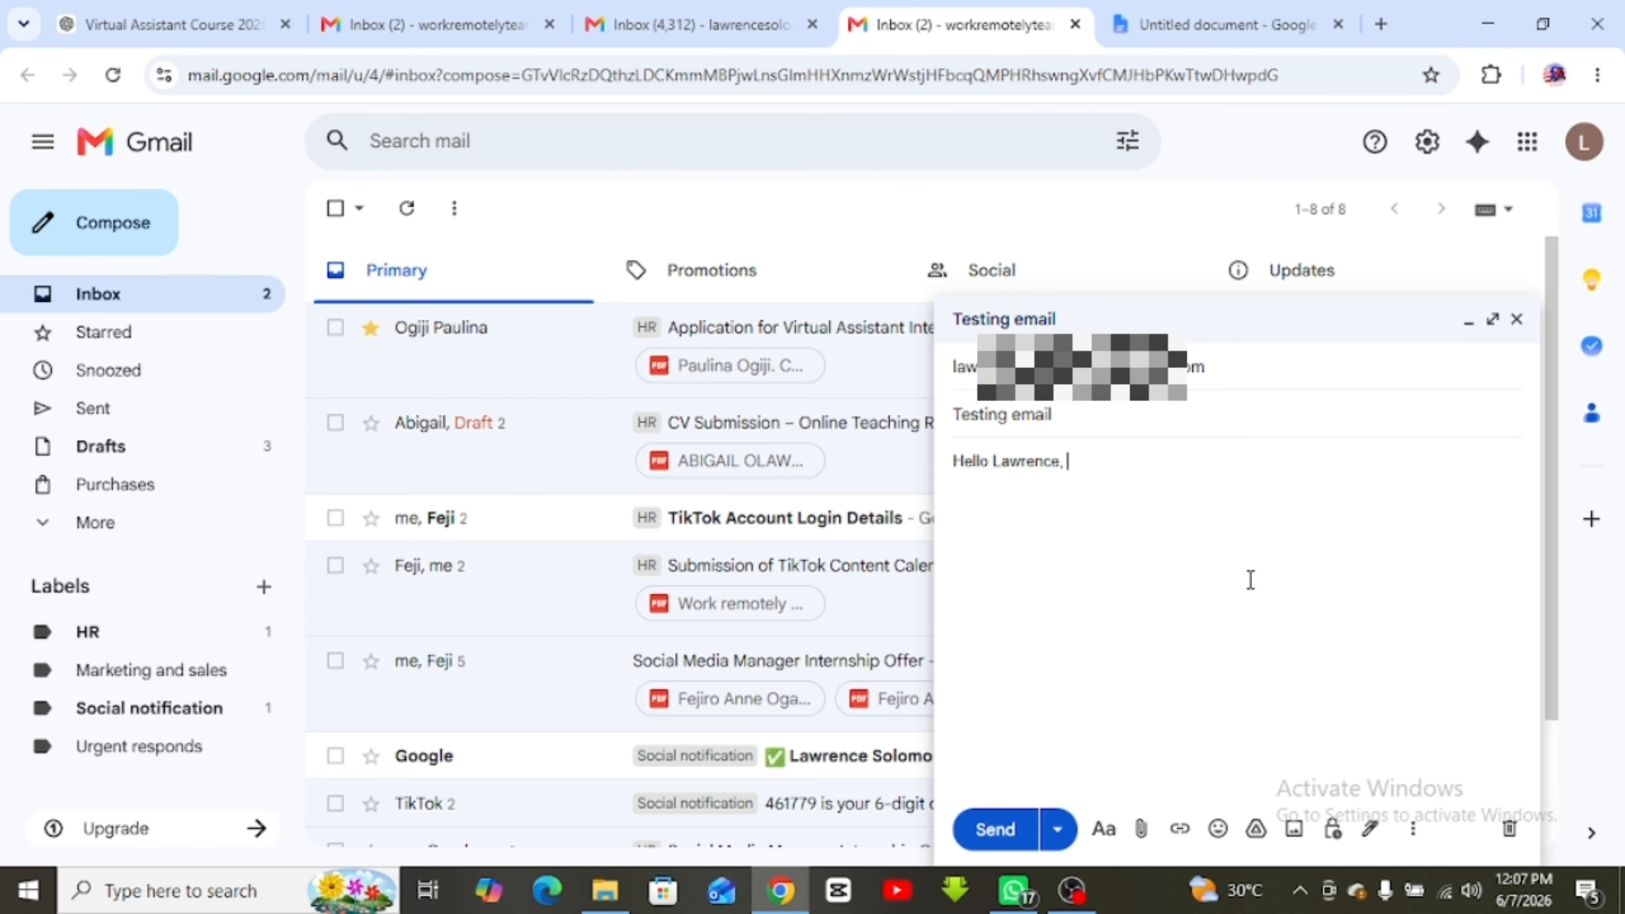
pyautogui.press('Return')
pyautogui.write('Thank you for th')
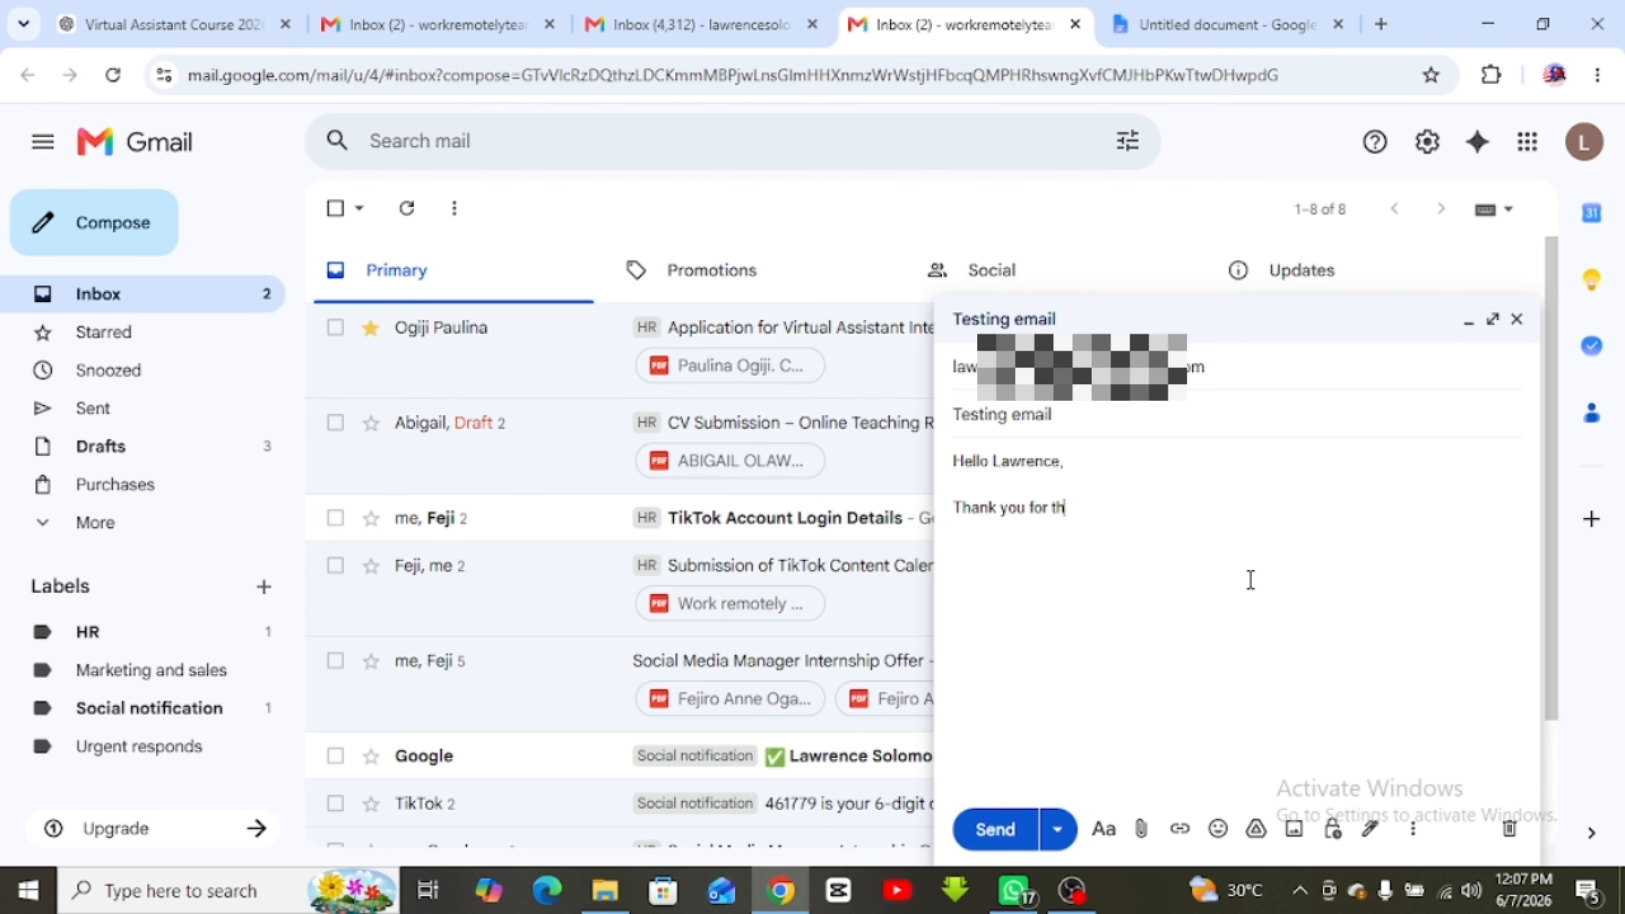
pyautogui.write('e money.')
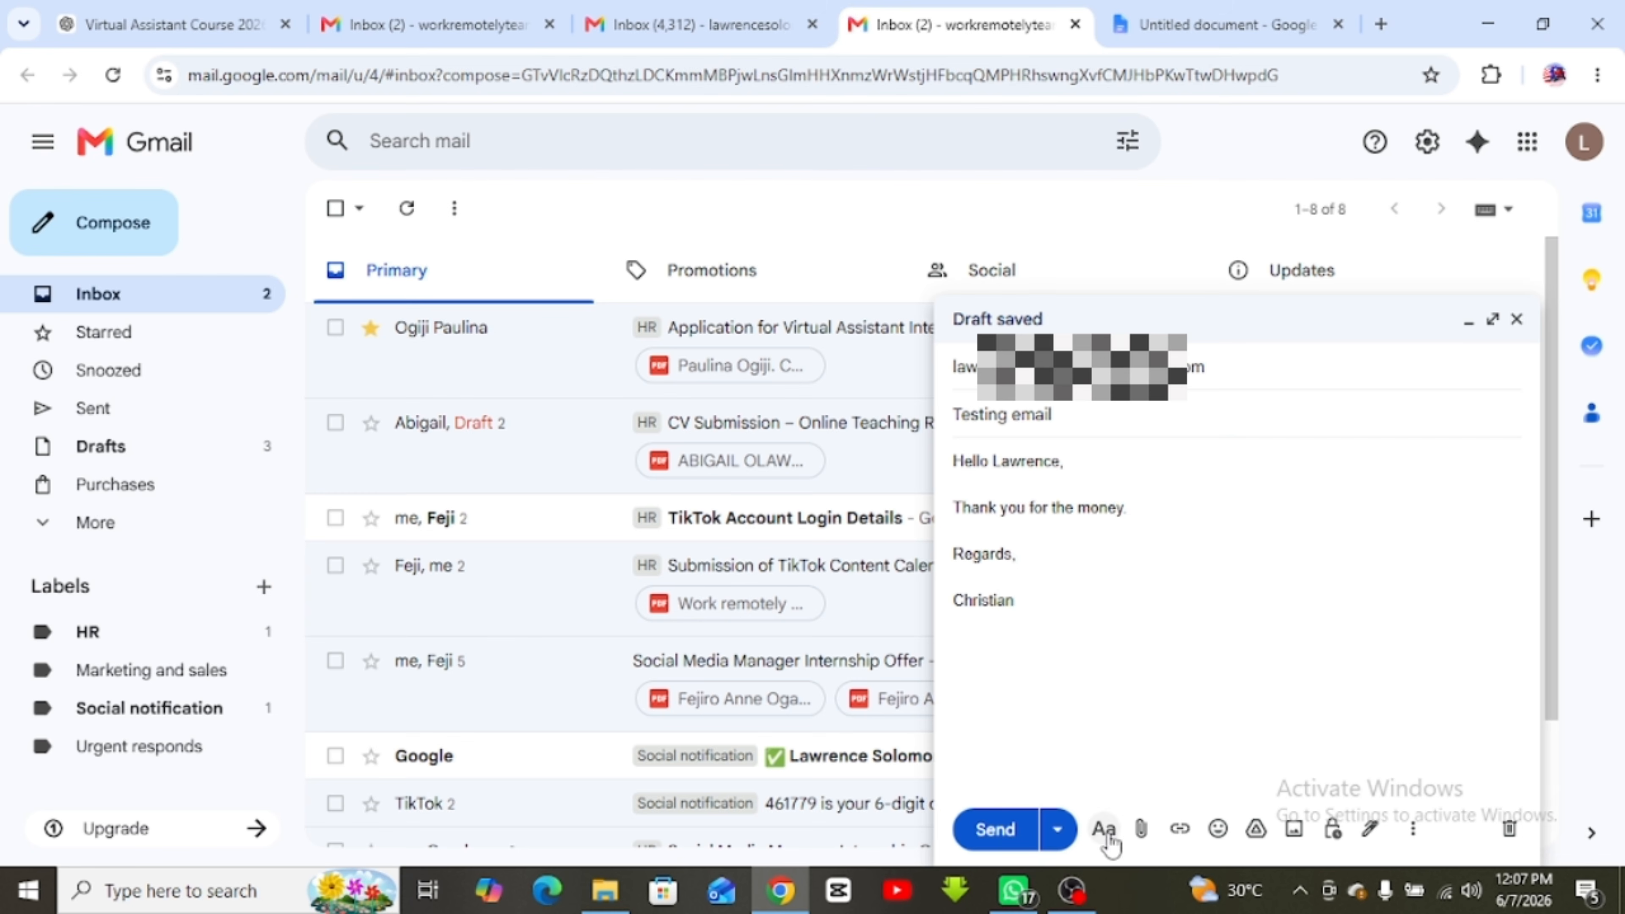
# Attach LESSON NOTES.pdf to the draft
pyautogui.click(1141, 831)
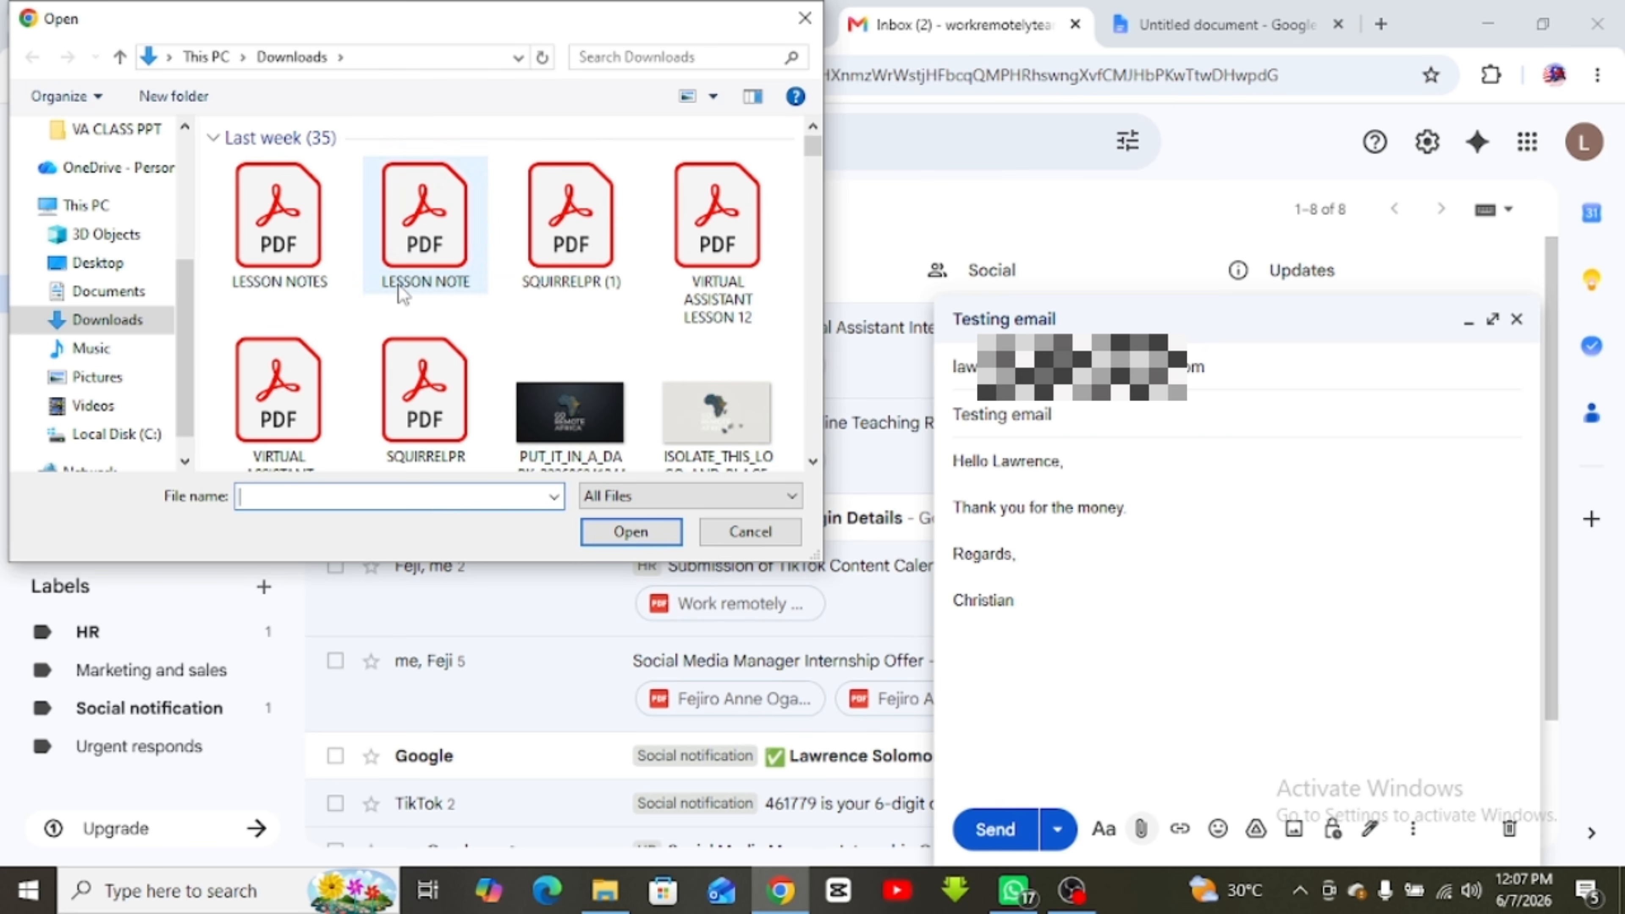
pyautogui.click(283, 254)
pyautogui.doubleClick(284, 254)
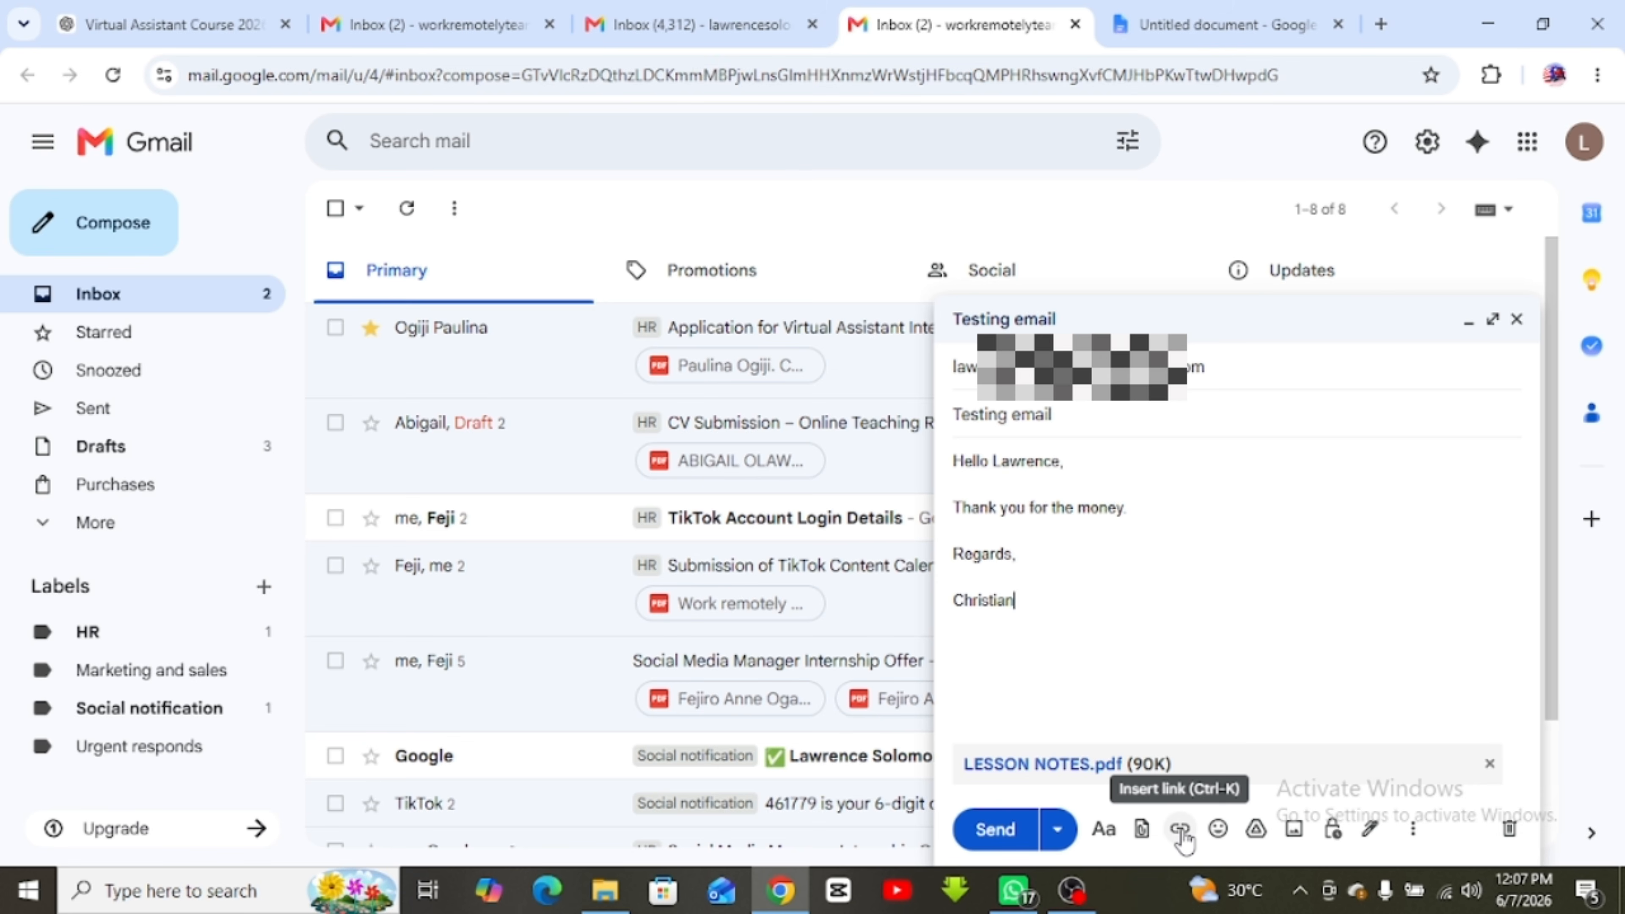
# Link the thank-you line to the ChatGPT course chat's web address
pyautogui.tripleClick(1004, 509)
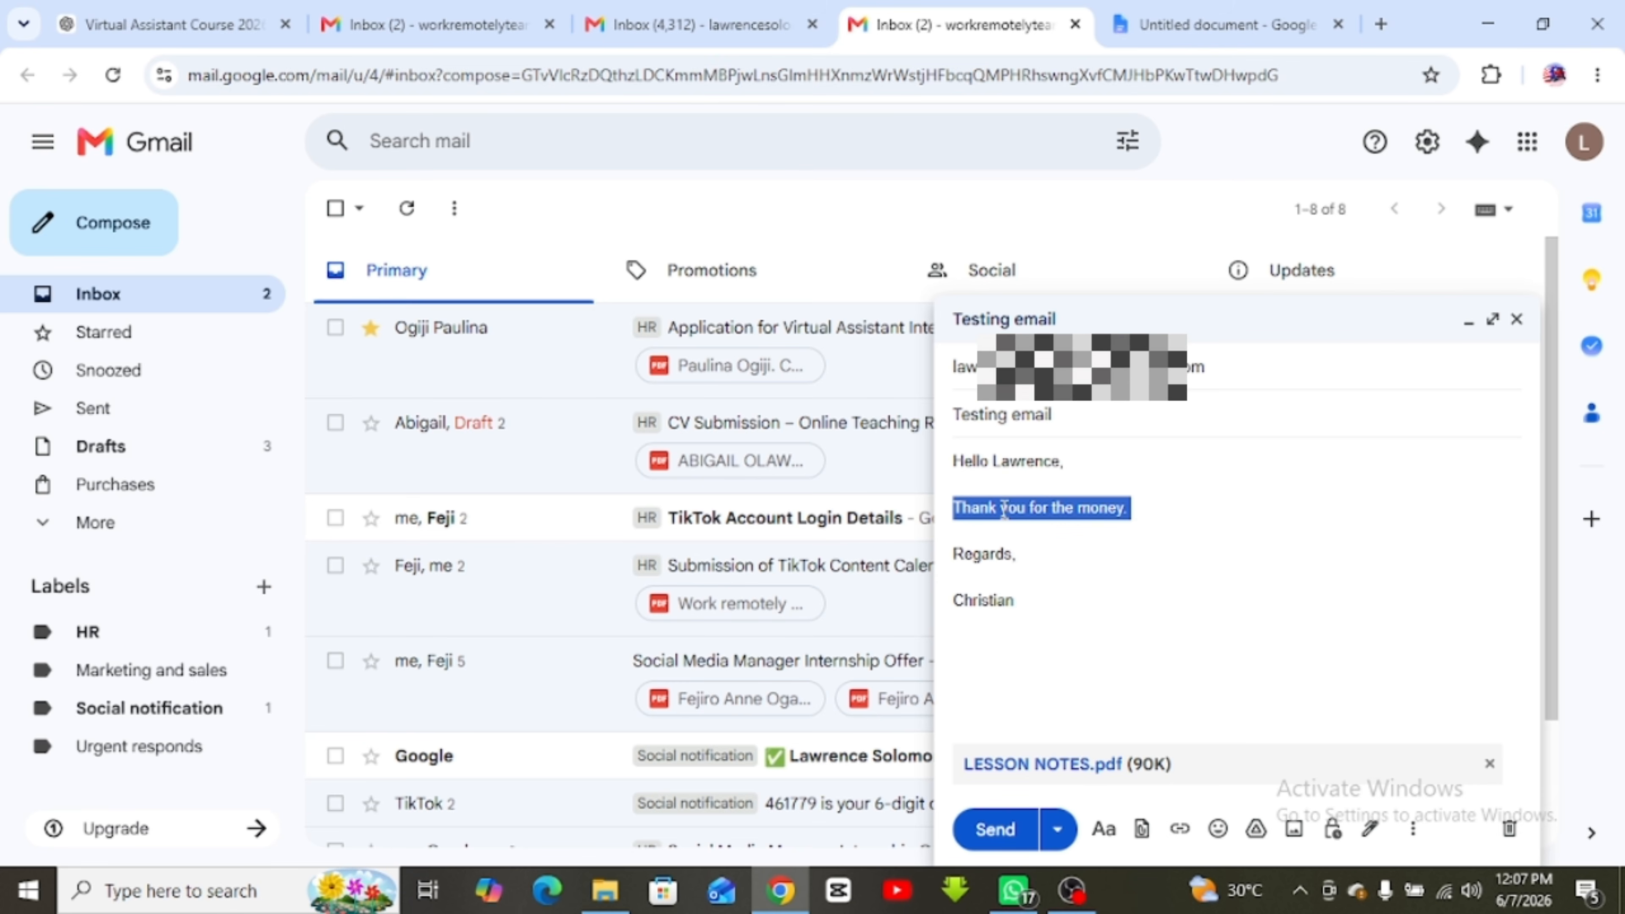
pyautogui.click(1180, 829)
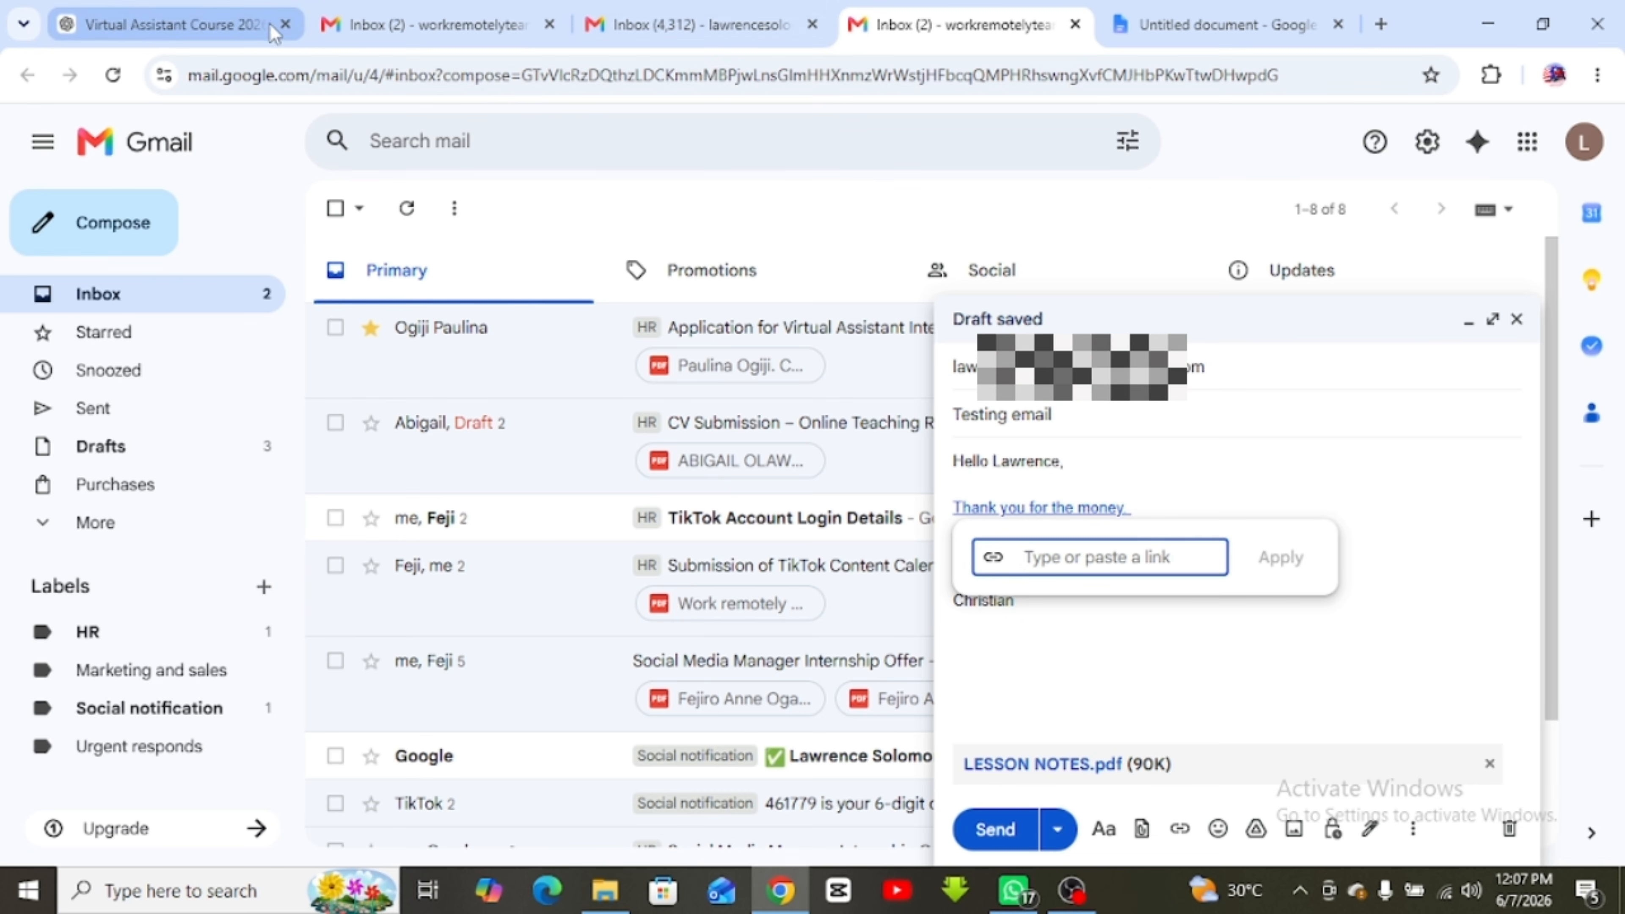
pyautogui.click(237, 26)
pyautogui.click(313, 75)
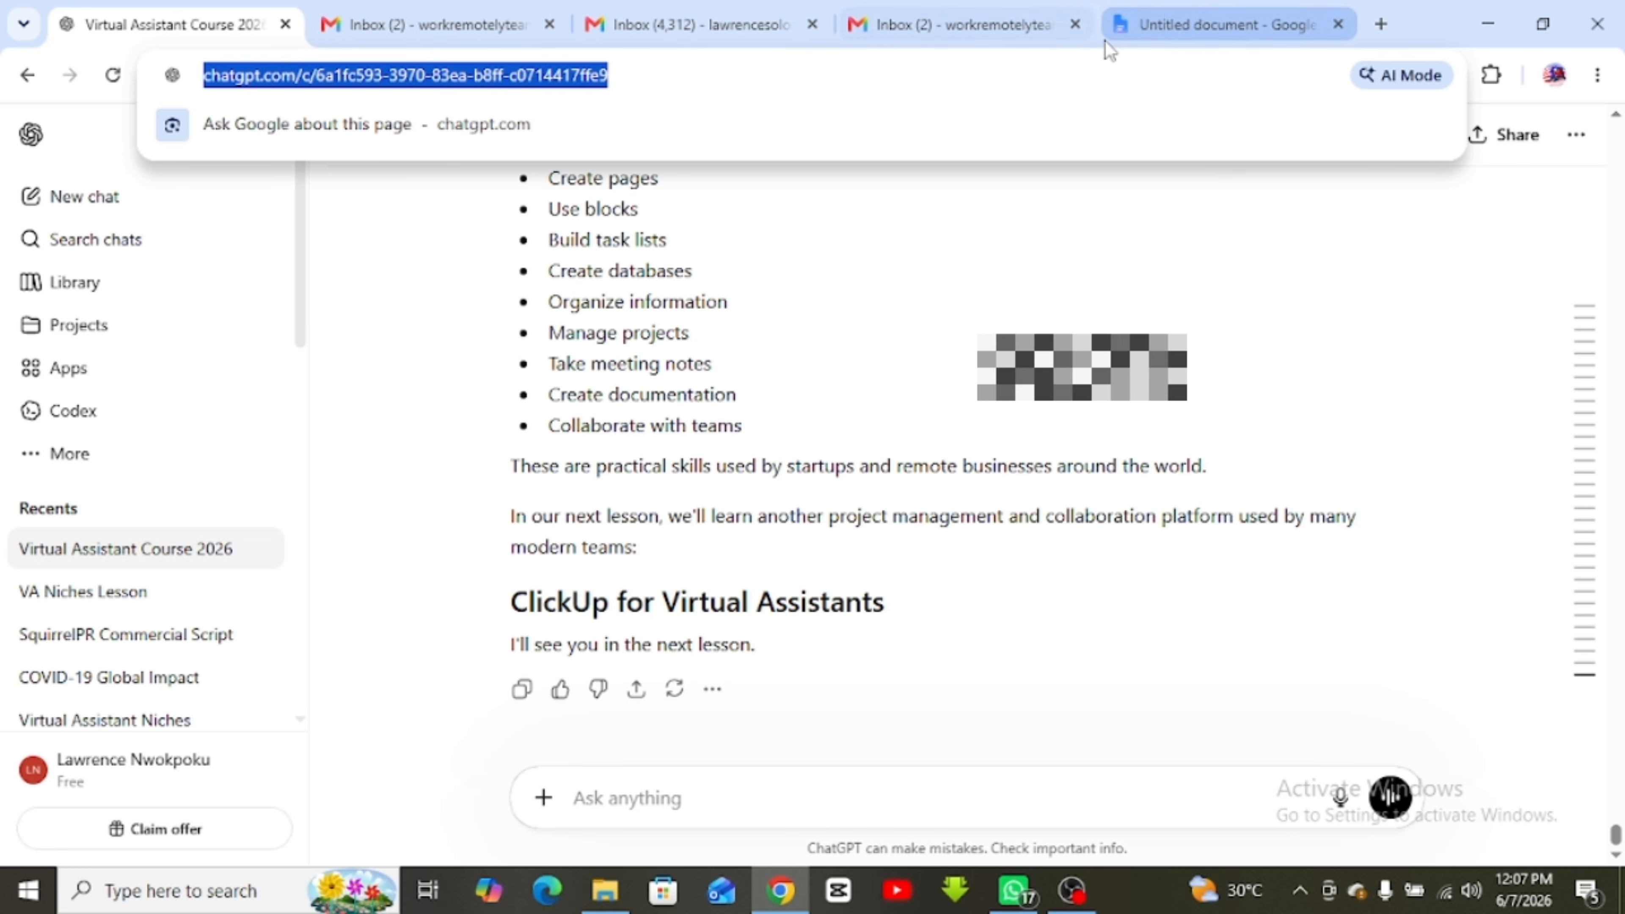
pyautogui.click(976, 9)
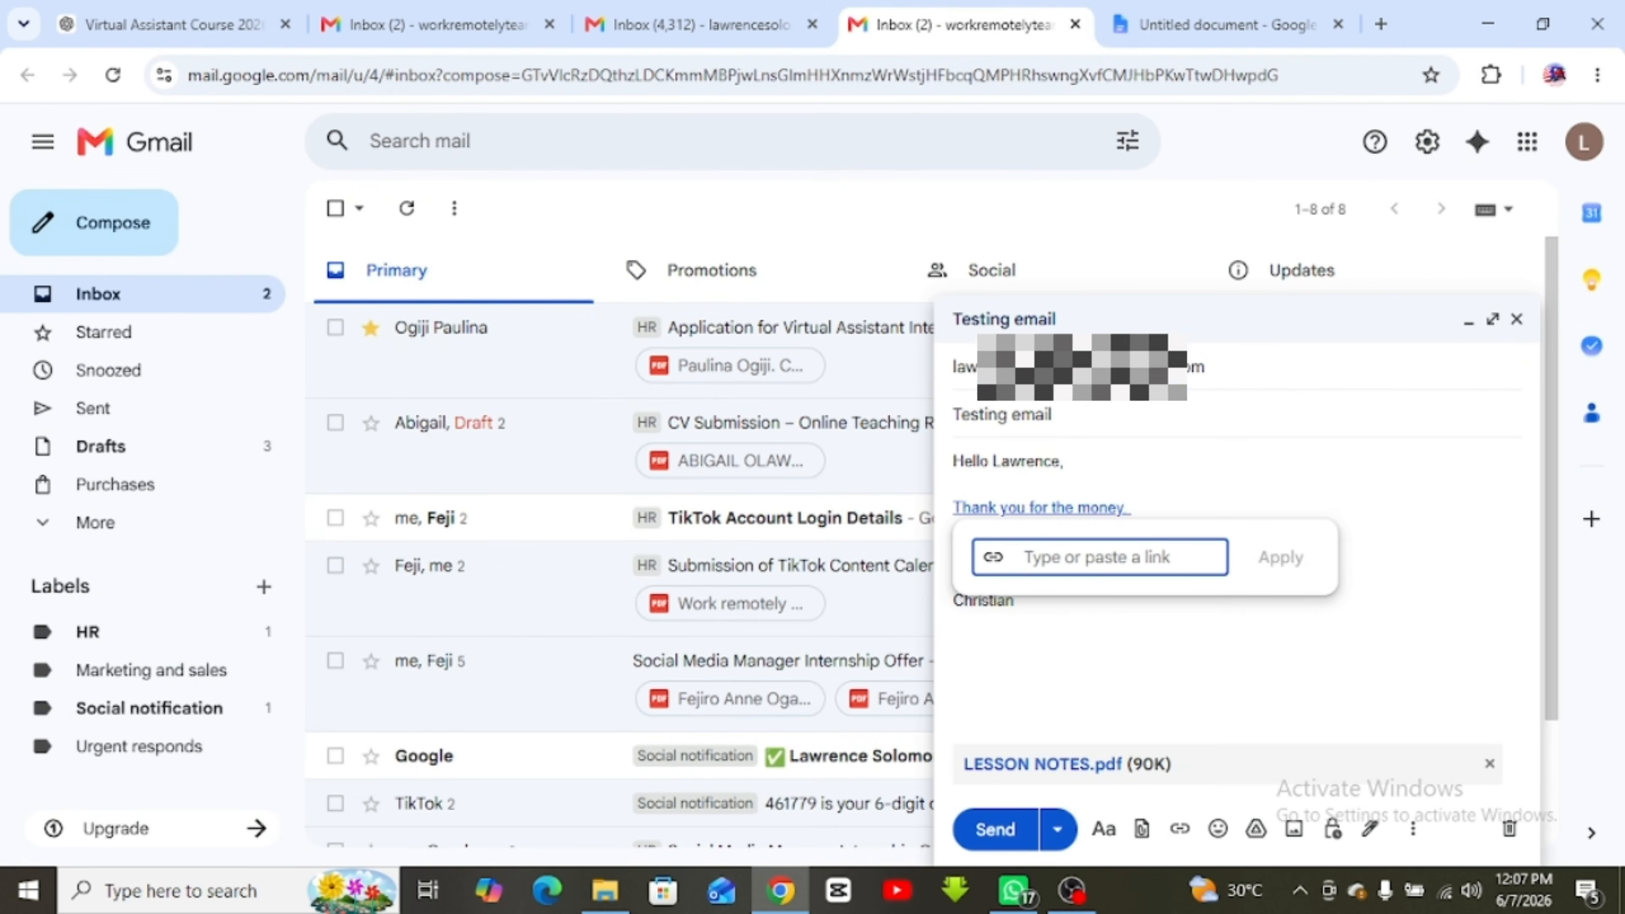
pyautogui.hotkey('ctrl', 'v')
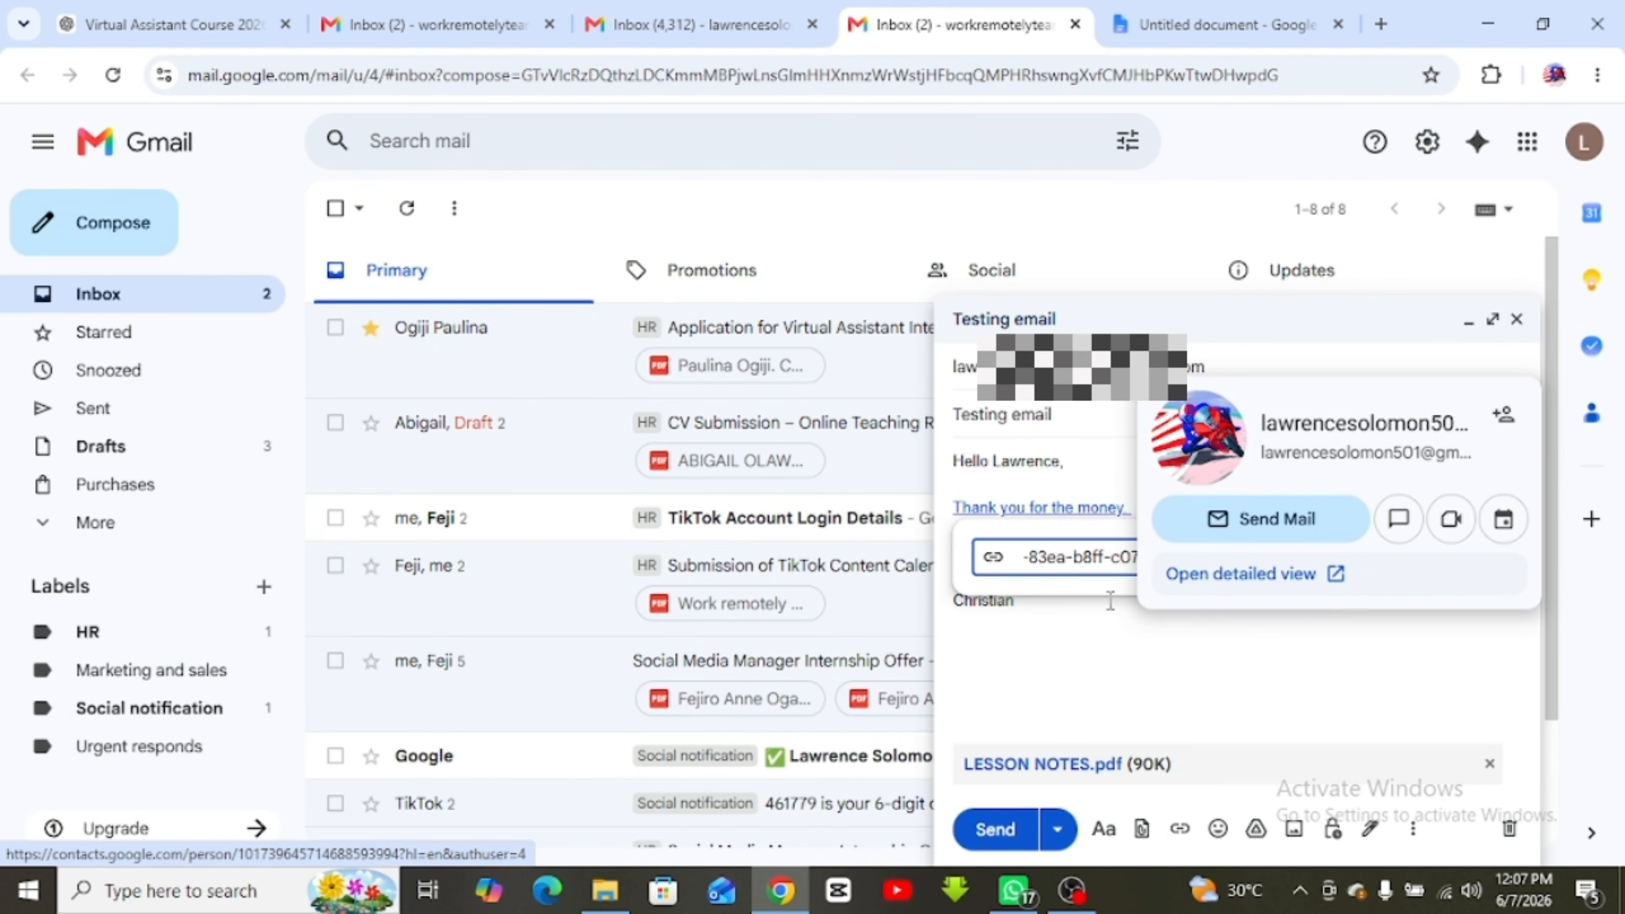
pyautogui.click(1277, 559)
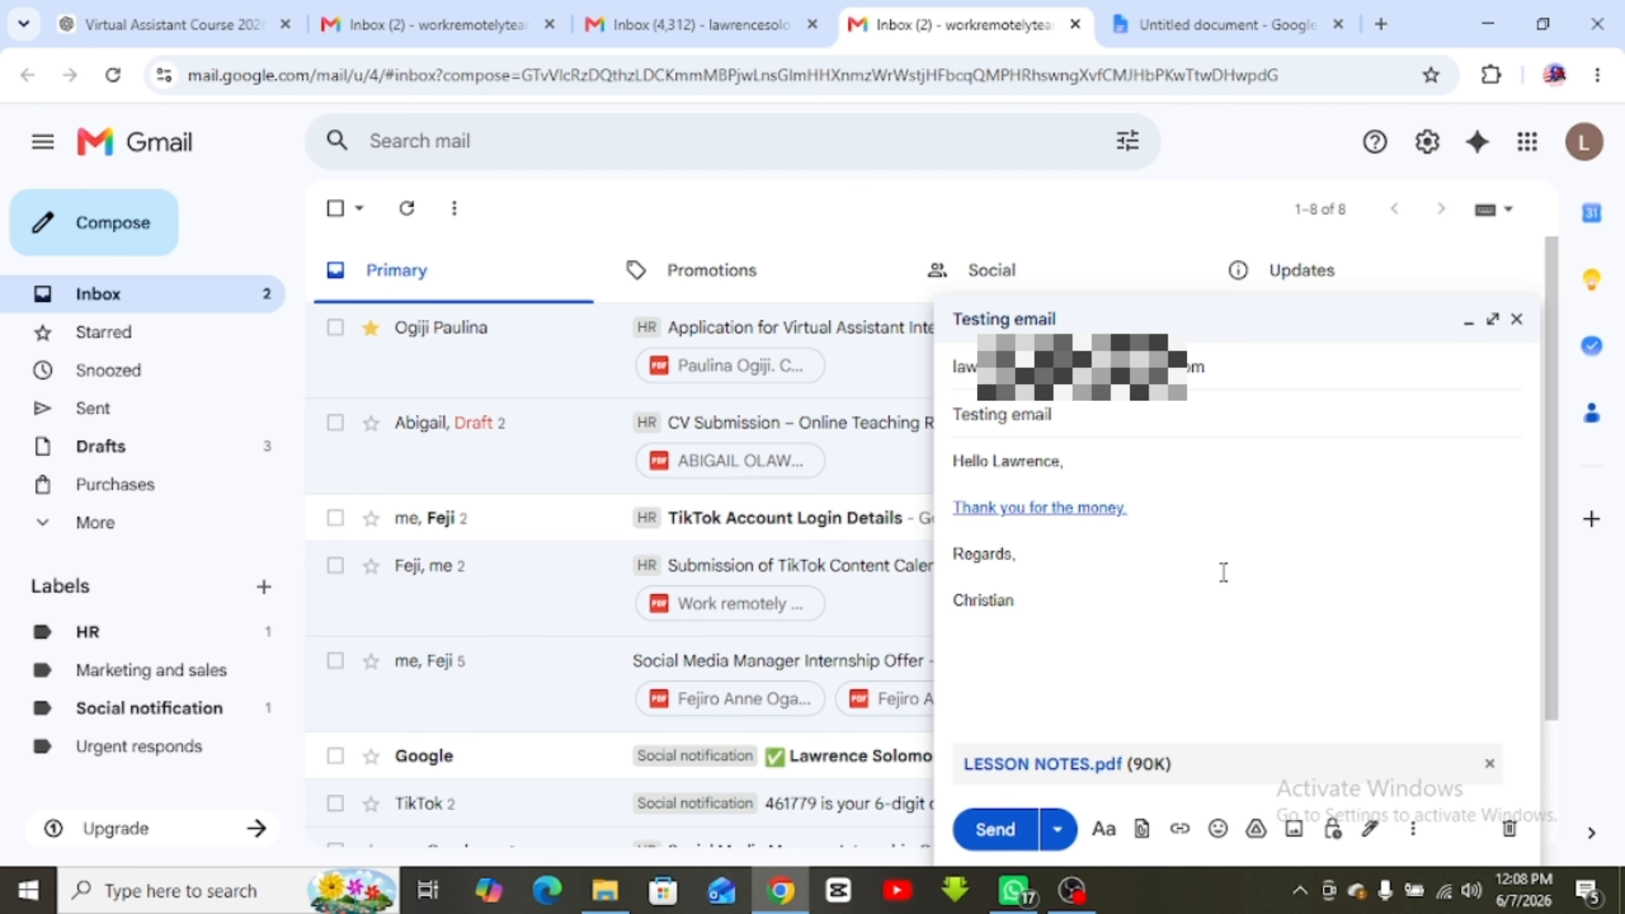
# Send the Testing email and open it in the recipient account's inbox
pyautogui.click(993, 831)
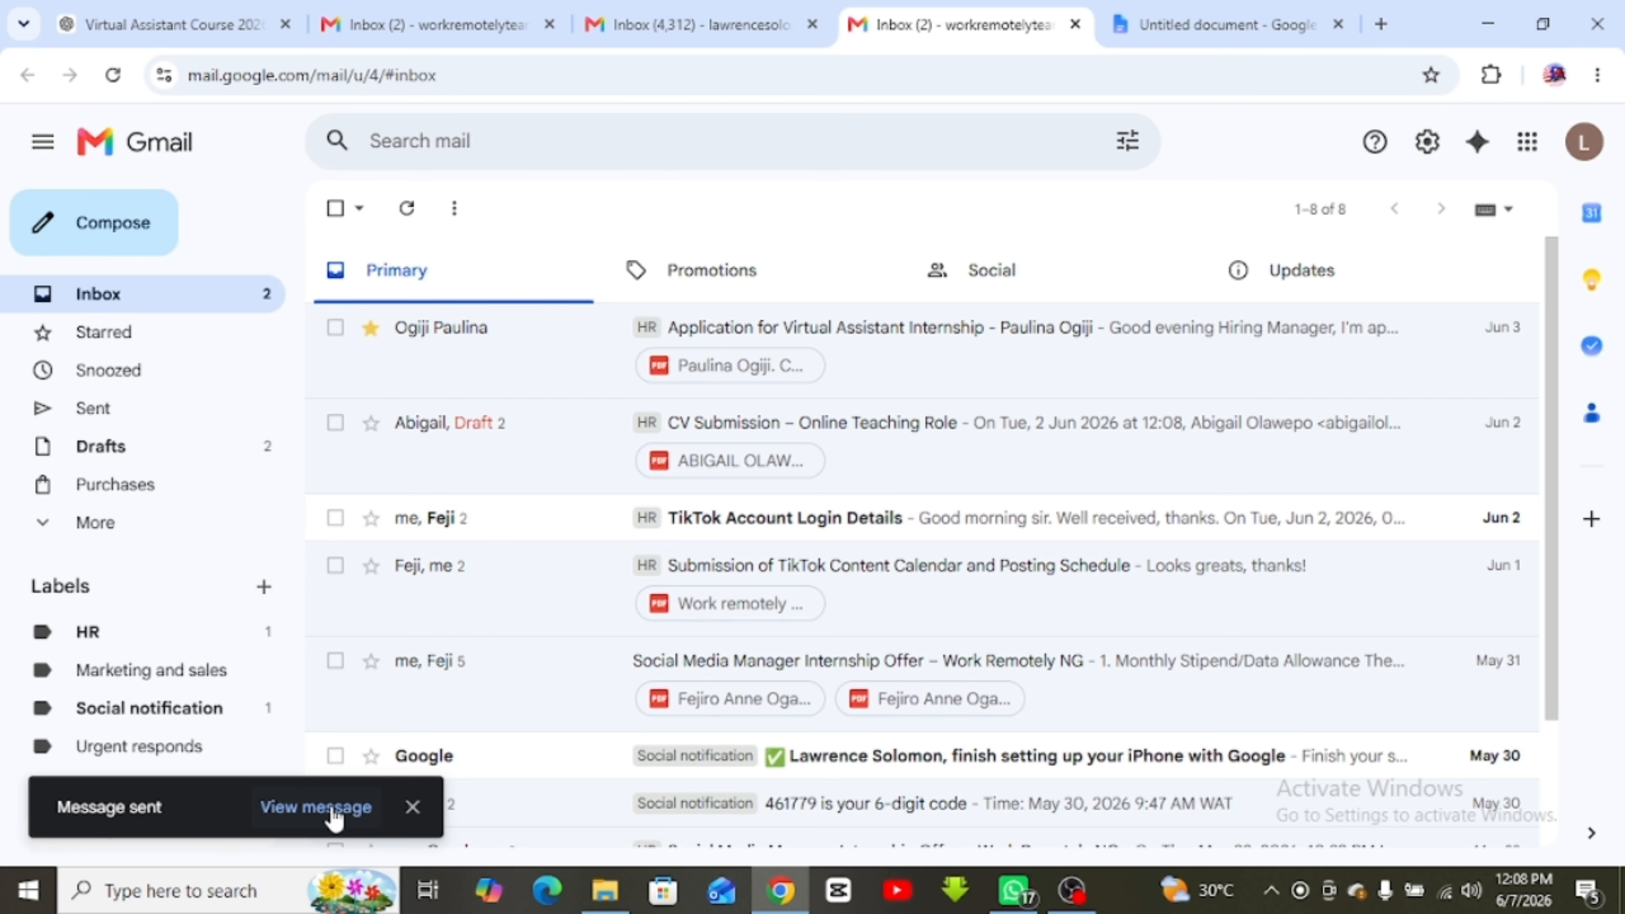
pyautogui.click(413, 806)
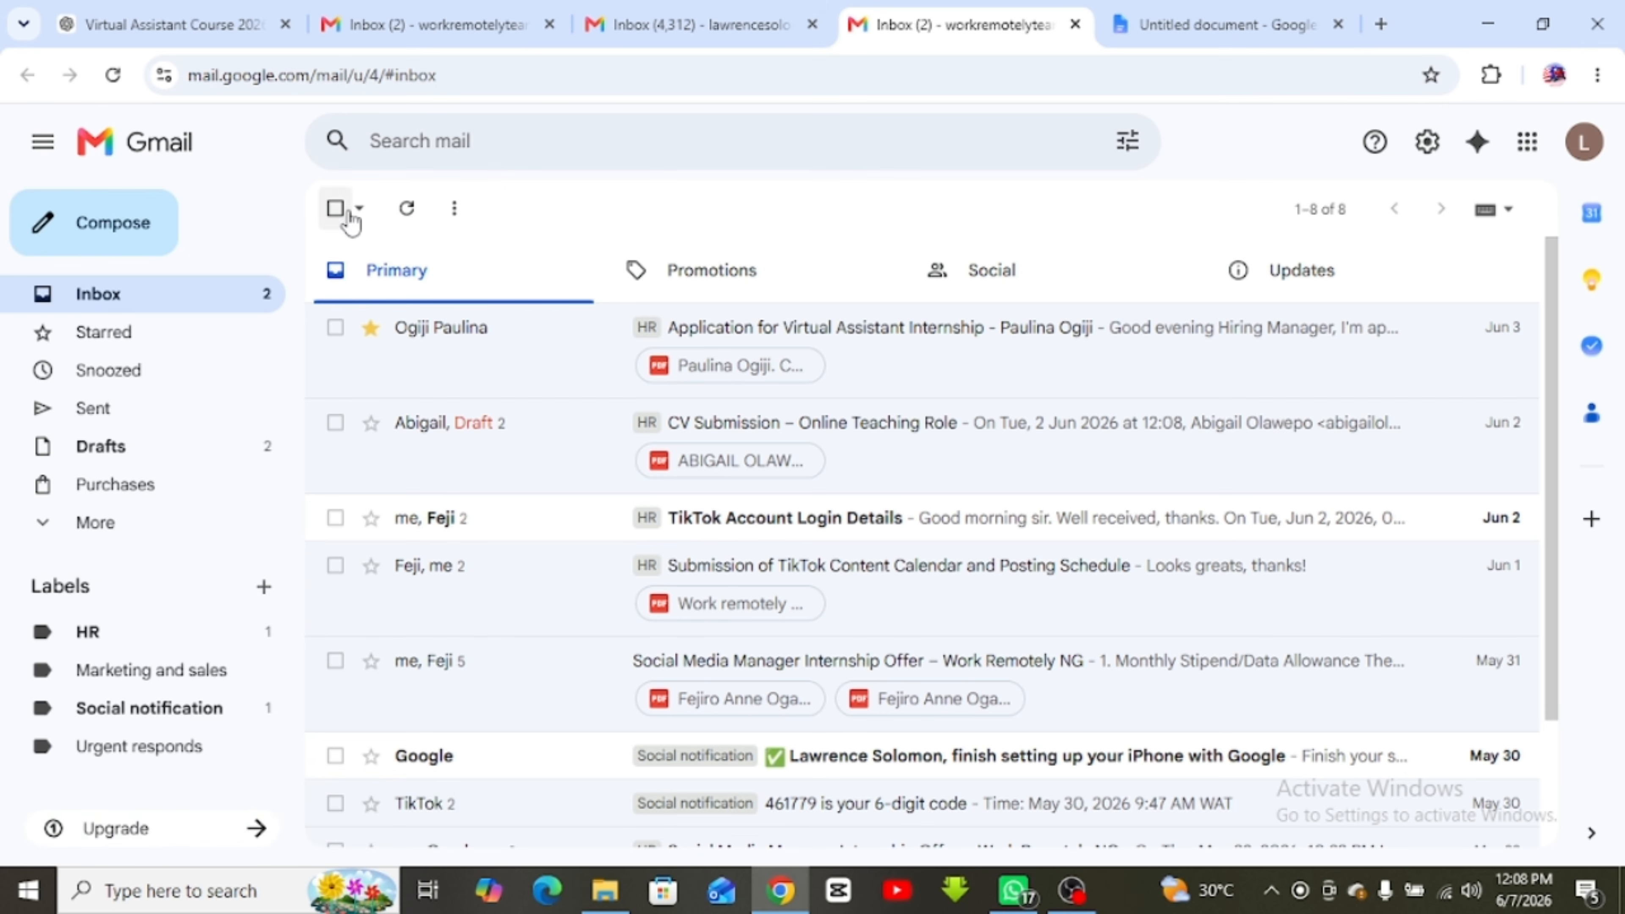
pyautogui.click(711, 20)
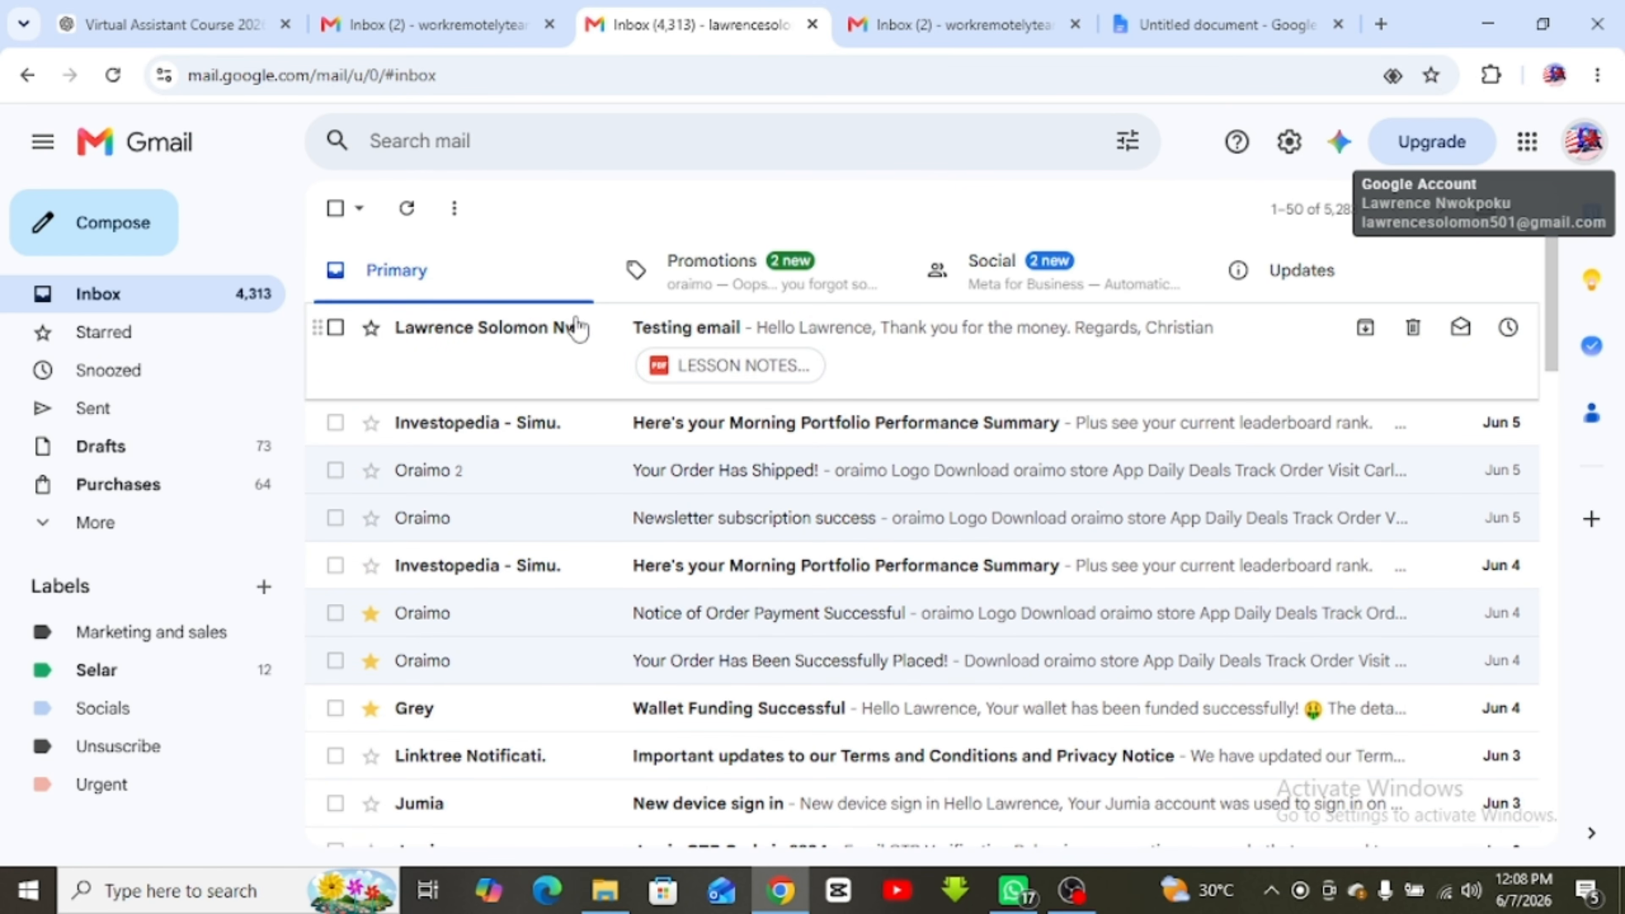
pyautogui.click(858, 357)
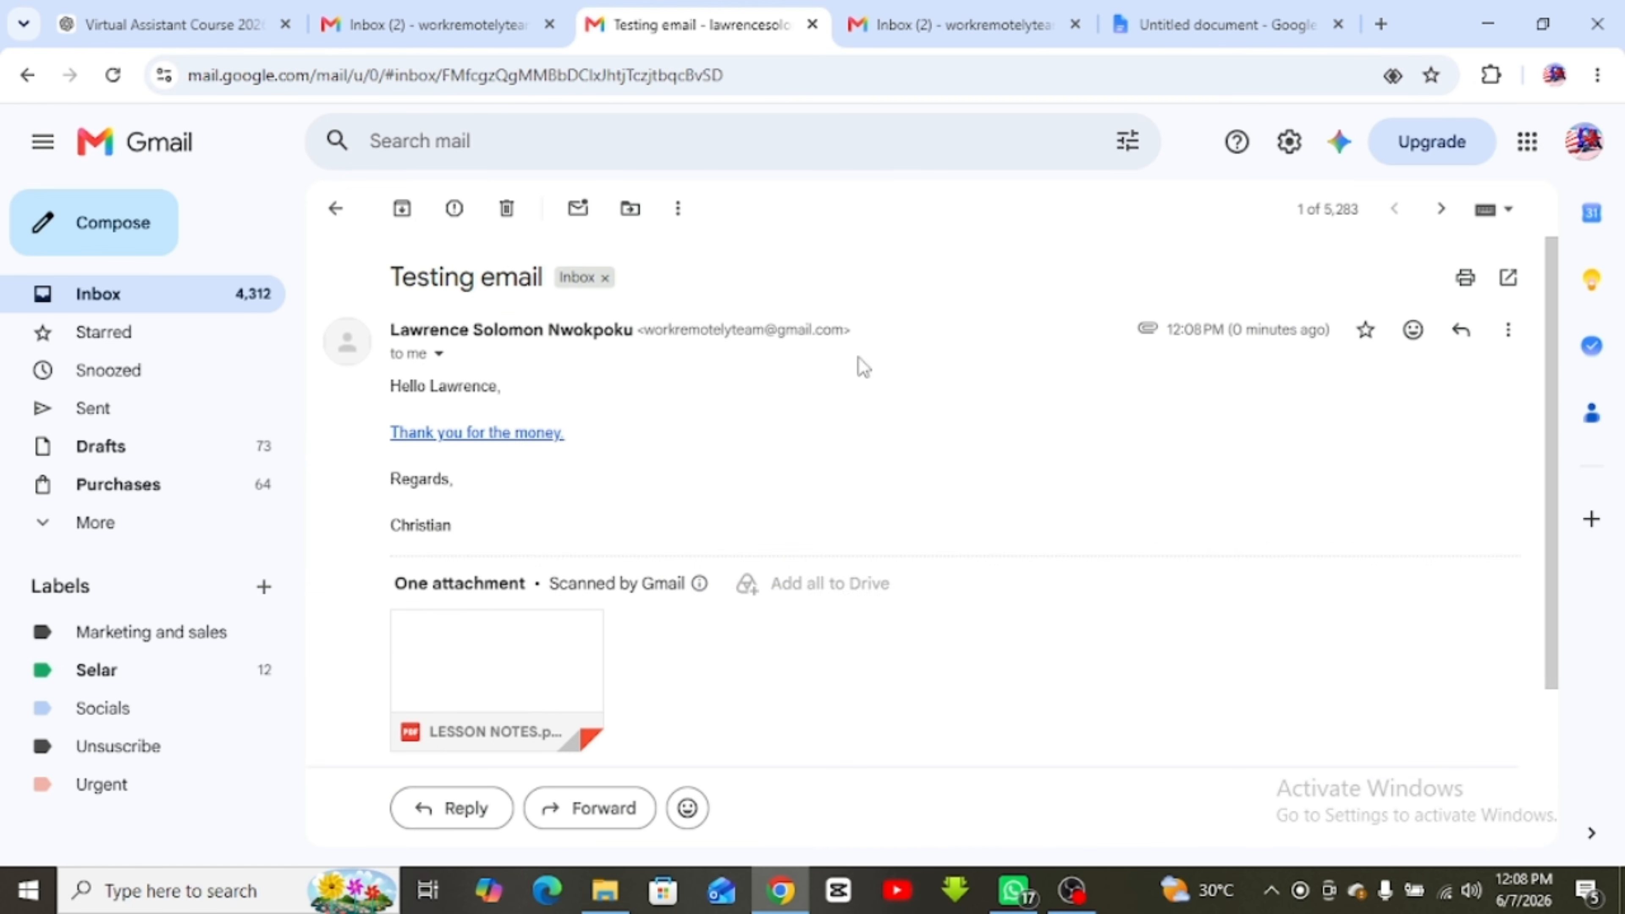
# Open the email's link in a new tab to confirm it reaches the ChatGPT chat, then return to the sender's inbox
pyautogui.moveTo(499, 743)
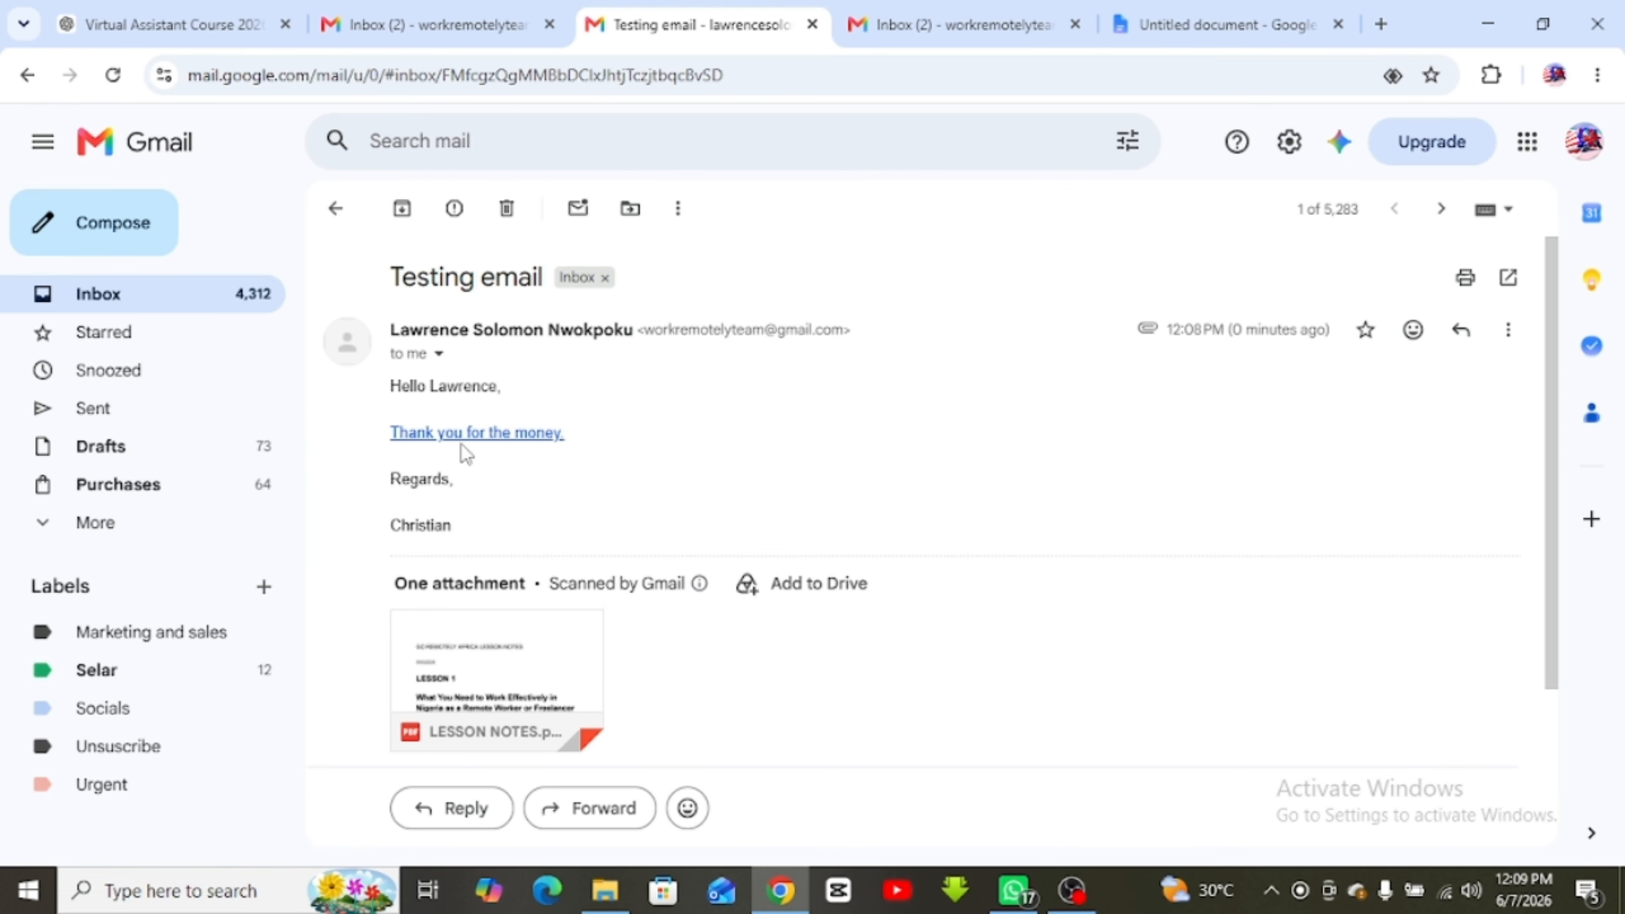
pyautogui.rightClick(475, 434)
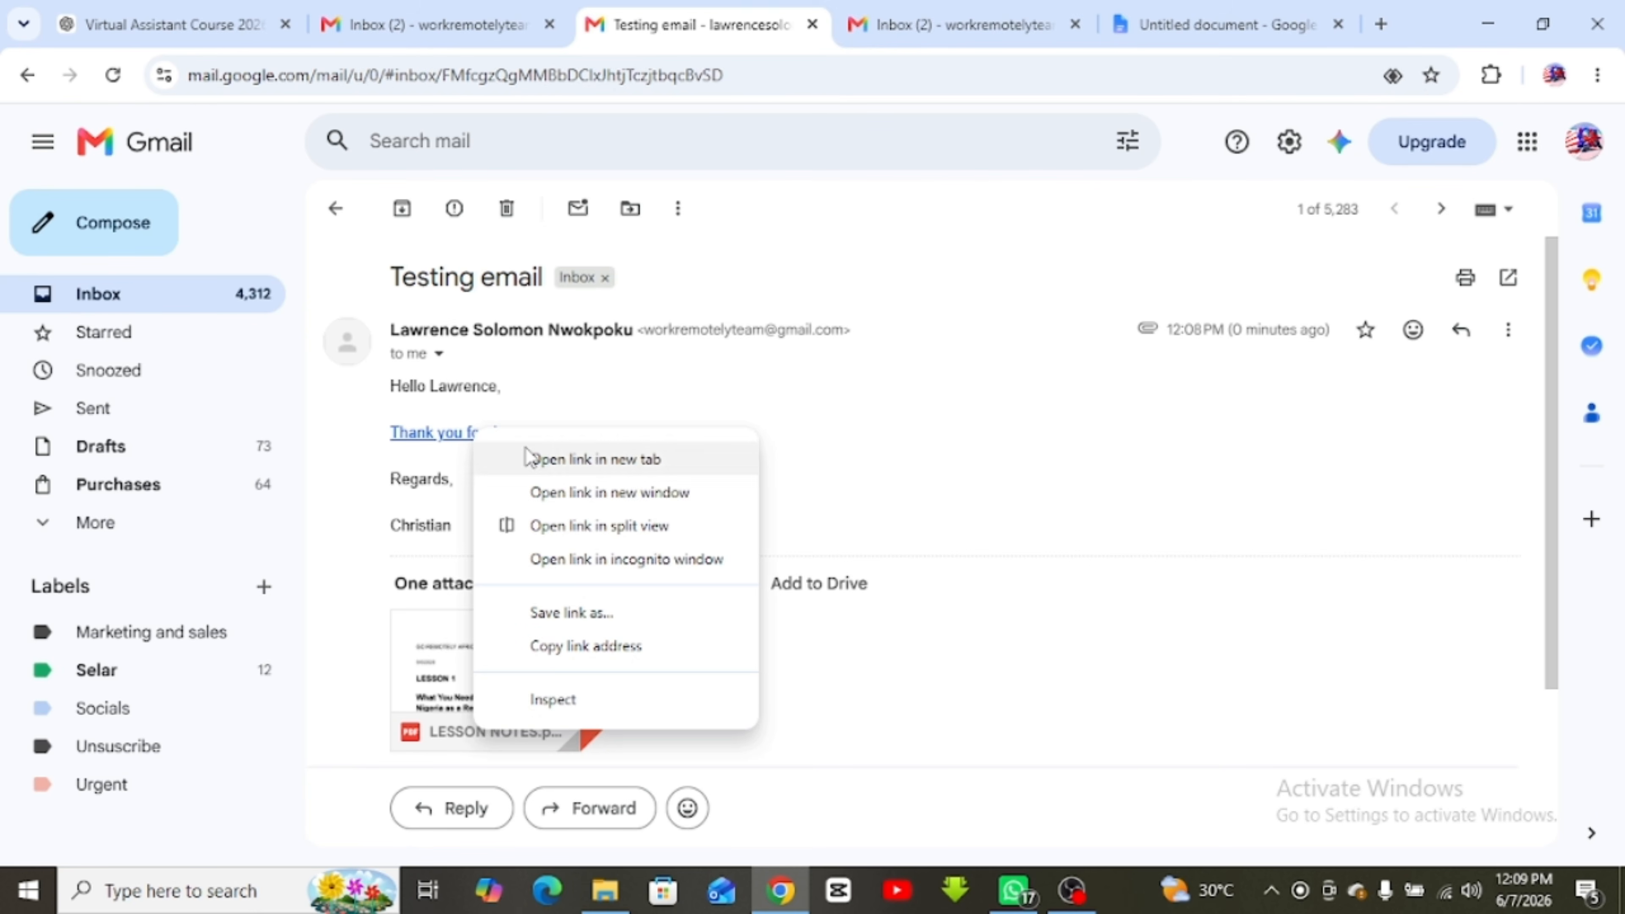
pyautogui.click(533, 458)
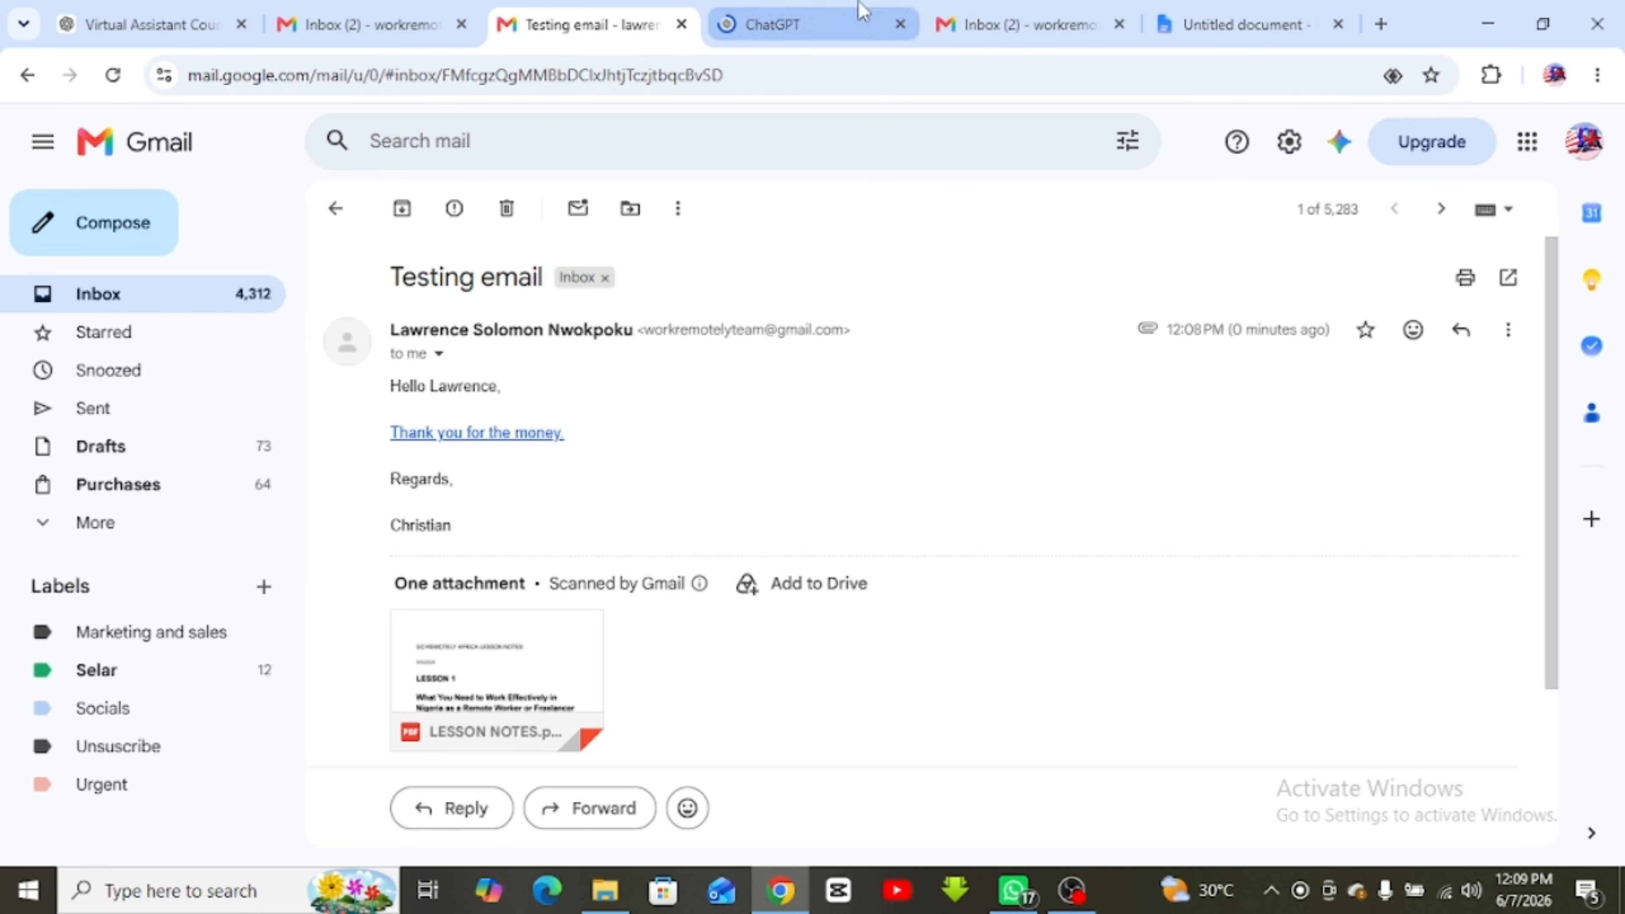
pyautogui.click(806, 29)
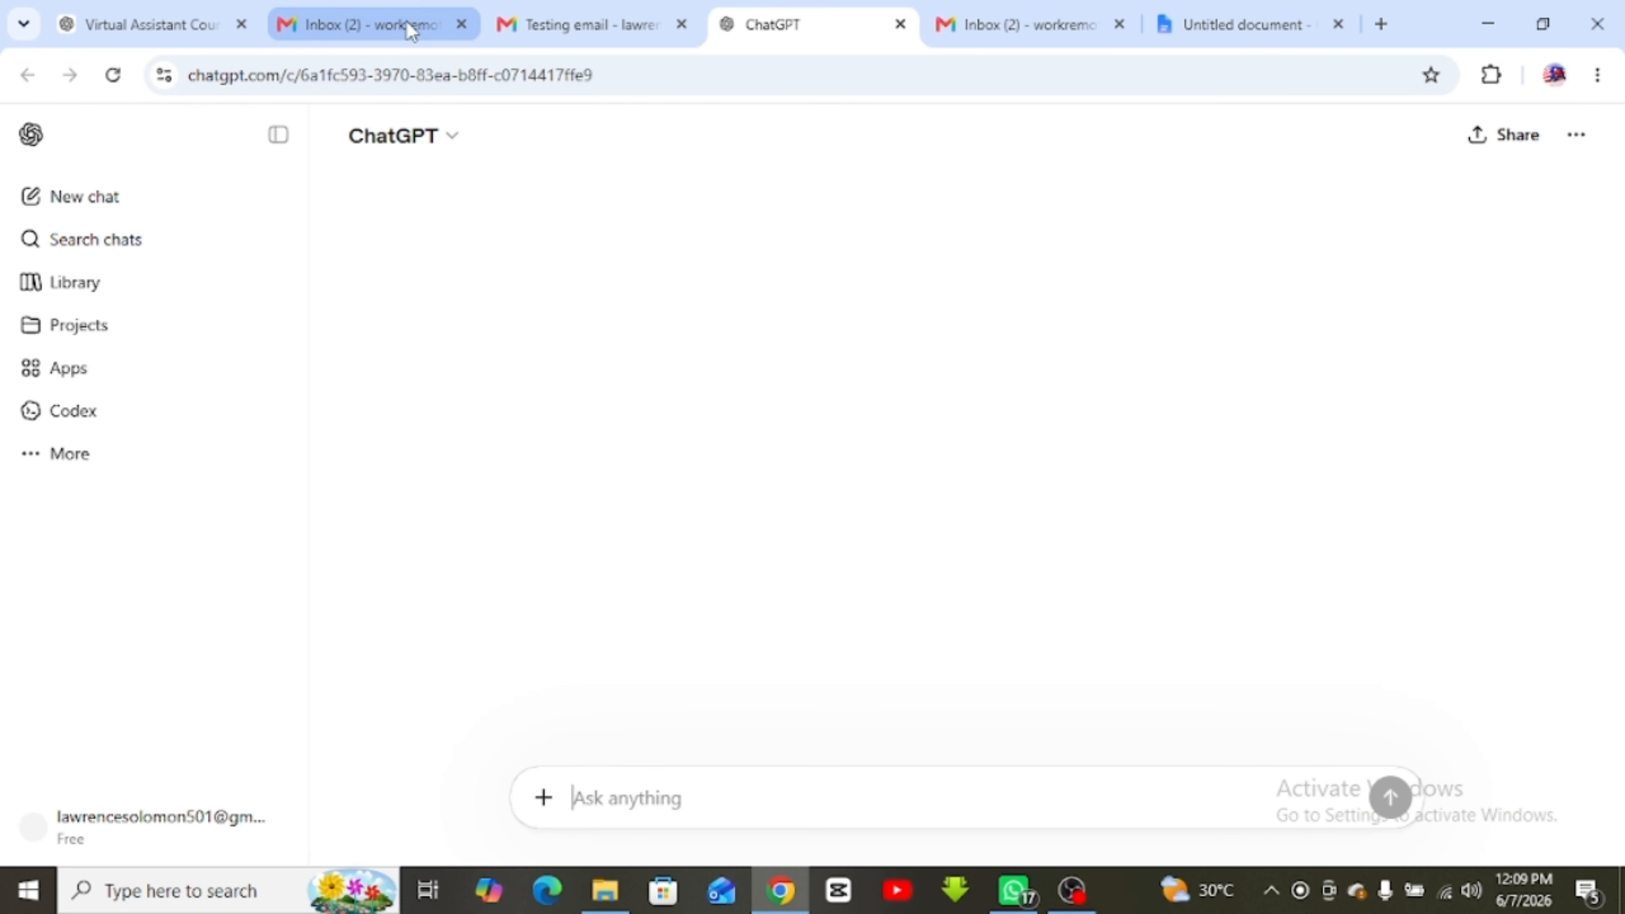
pyautogui.click(982, 14)
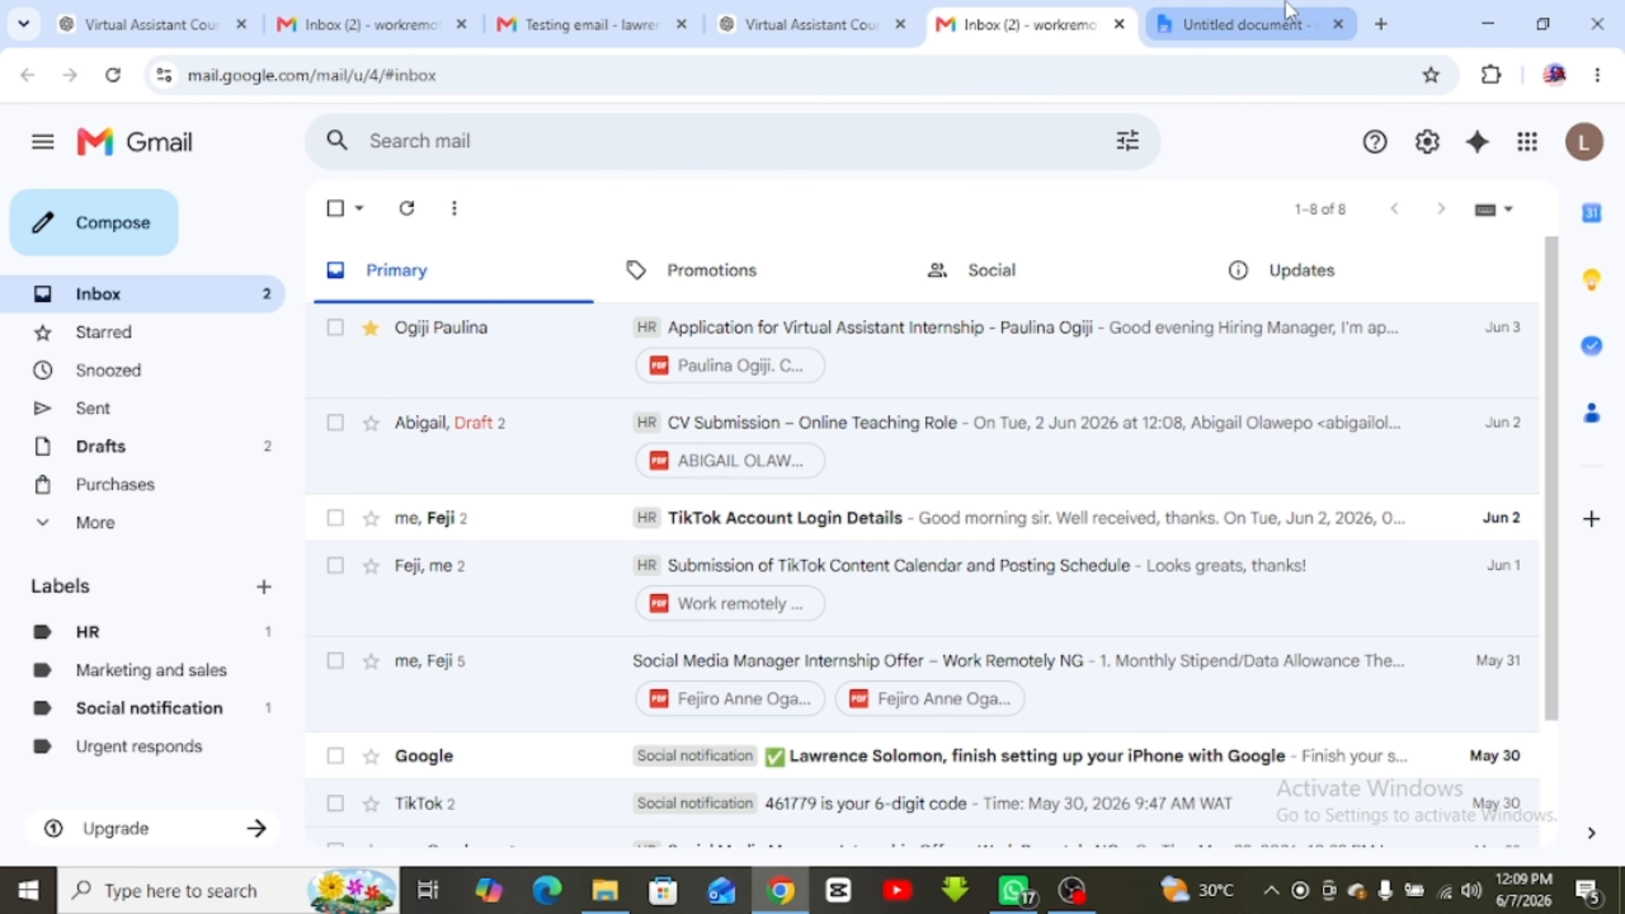
# Scroll the course notes to section 5, Writing Professional Emails, with its structure and example email
pyautogui.click(1244, 23)
pyautogui.scroll(-6, 966, 649)
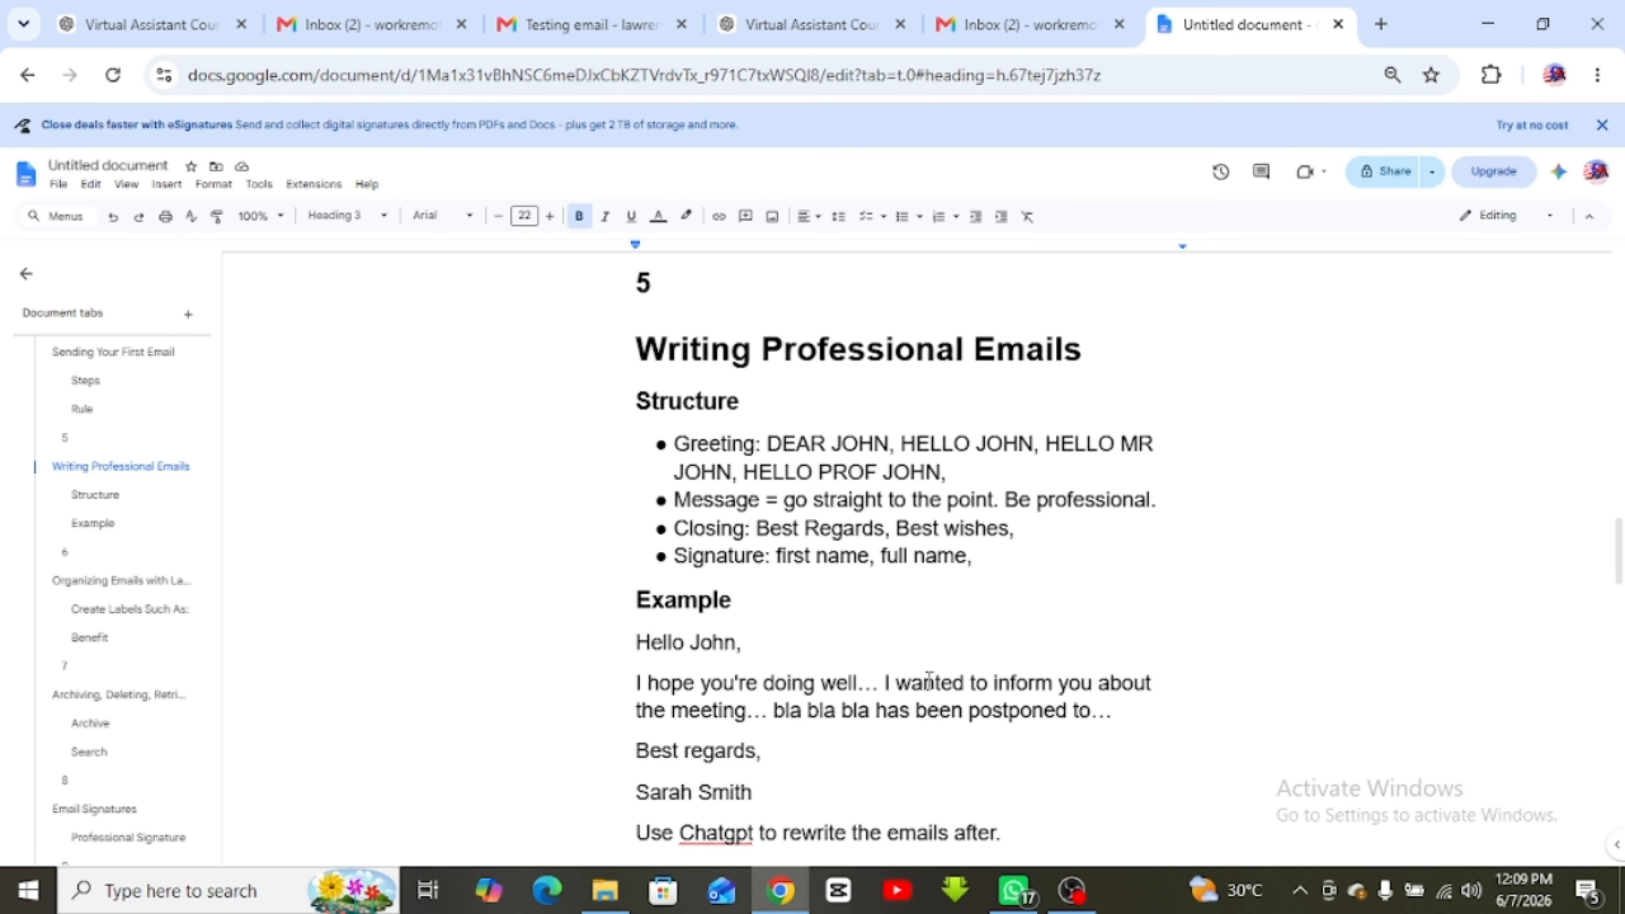
pyautogui.scroll(-2, 929, 678)
pyautogui.scroll(2, 929, 680)
# Start a new Gmail email to the recipient's address with subject 'Calendar conflict'
pyautogui.click(1017, 24)
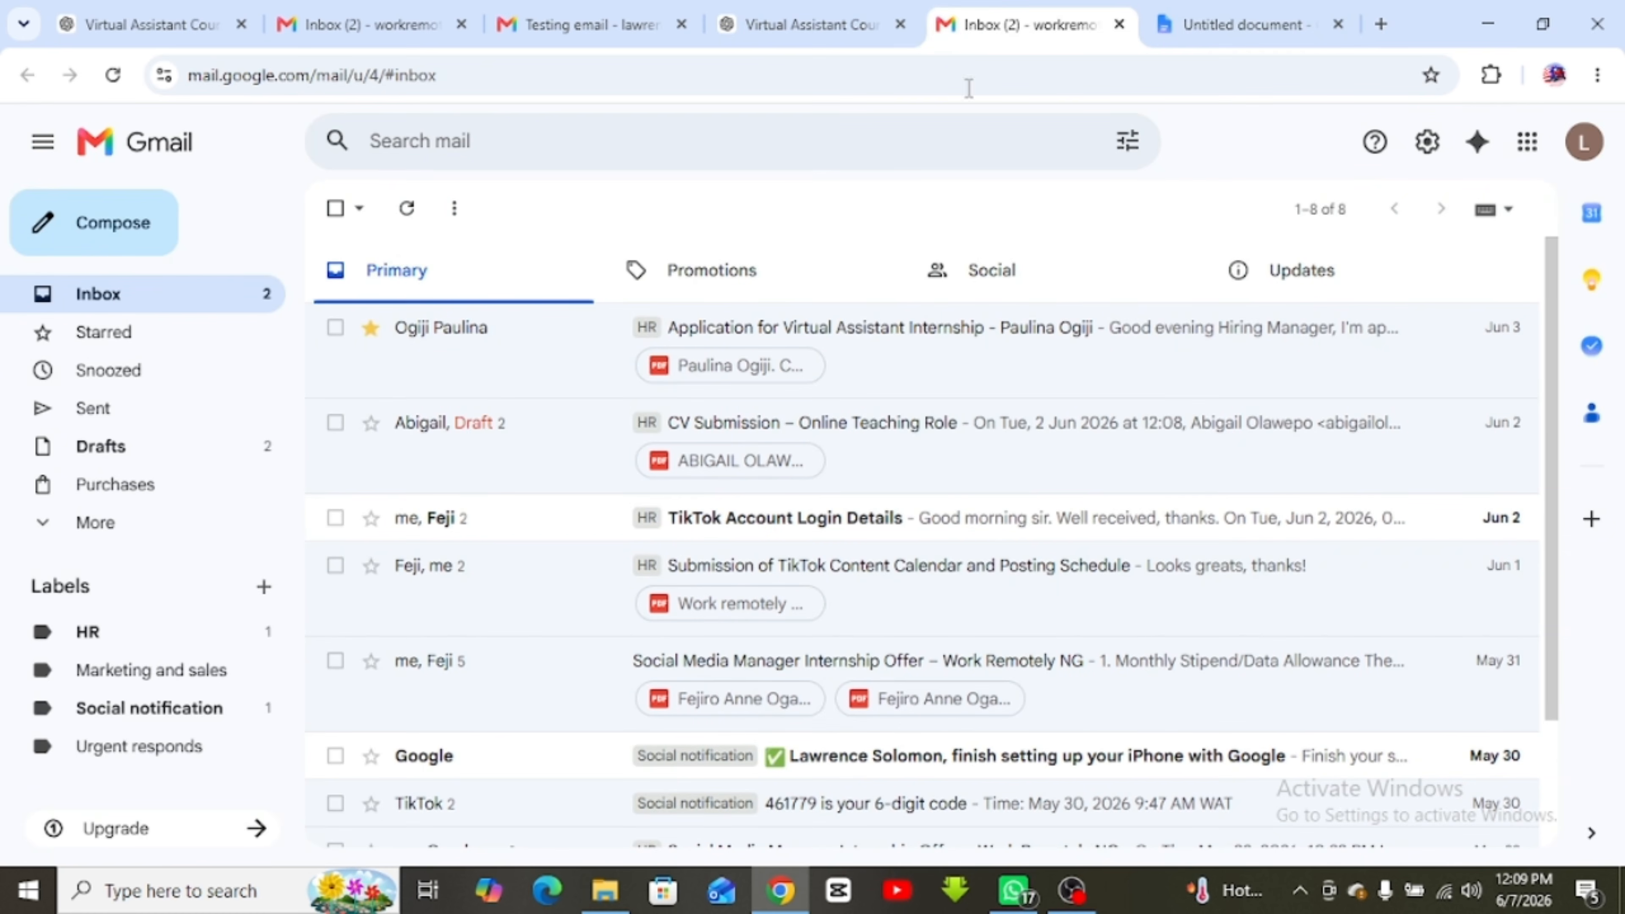
pyautogui.click(90, 250)
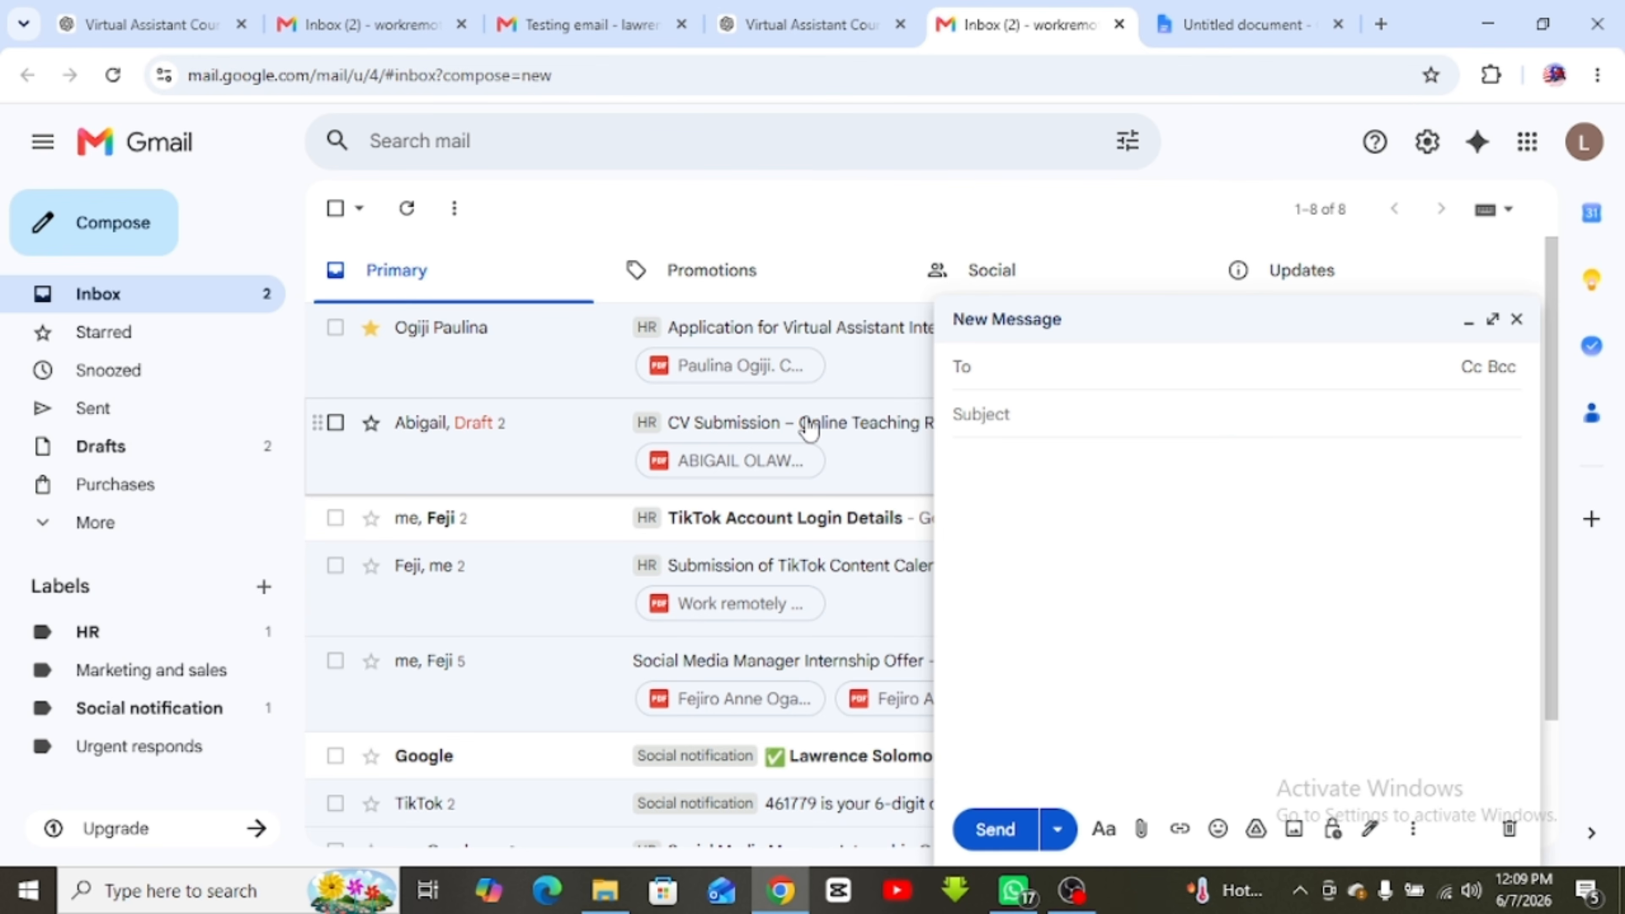
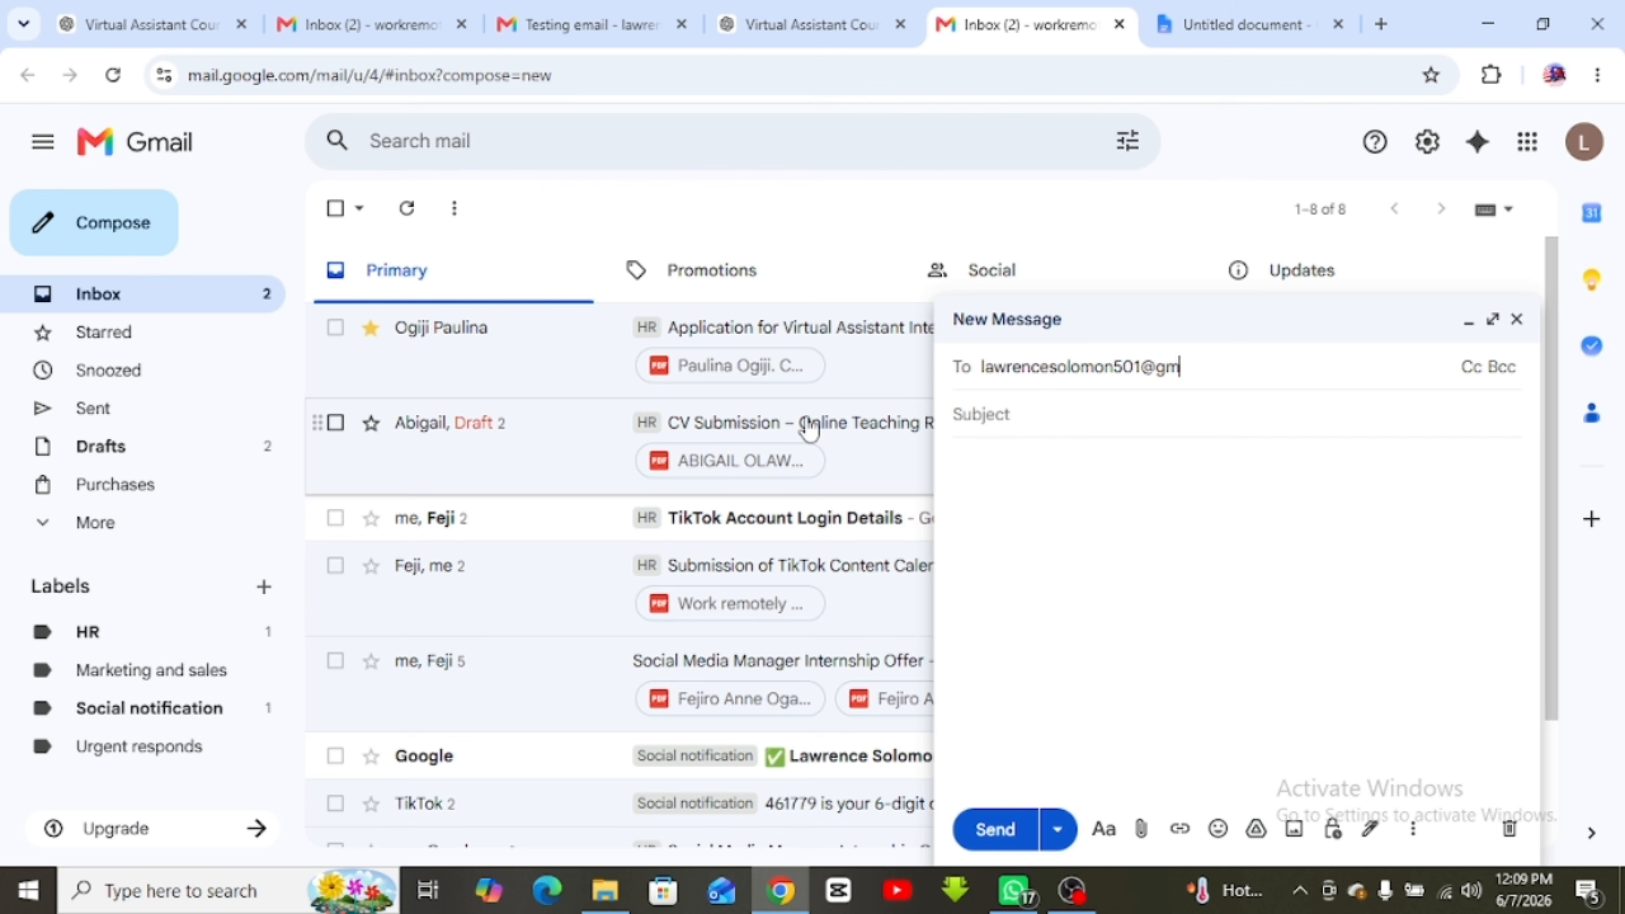
pyautogui.press('Return')
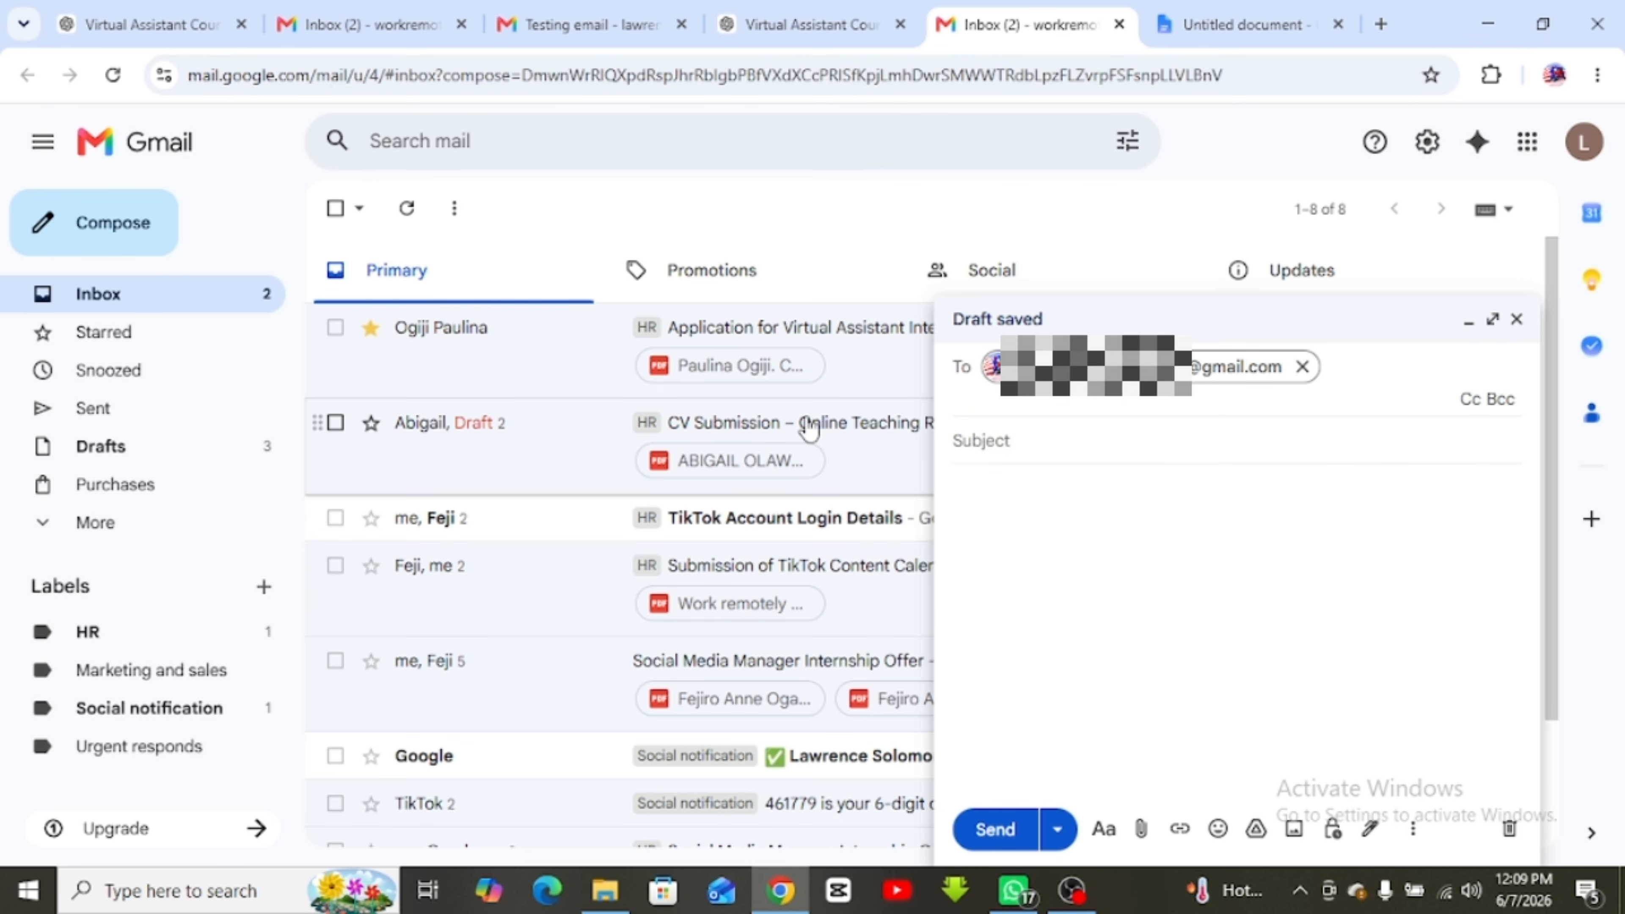
pyautogui.click(1034, 441)
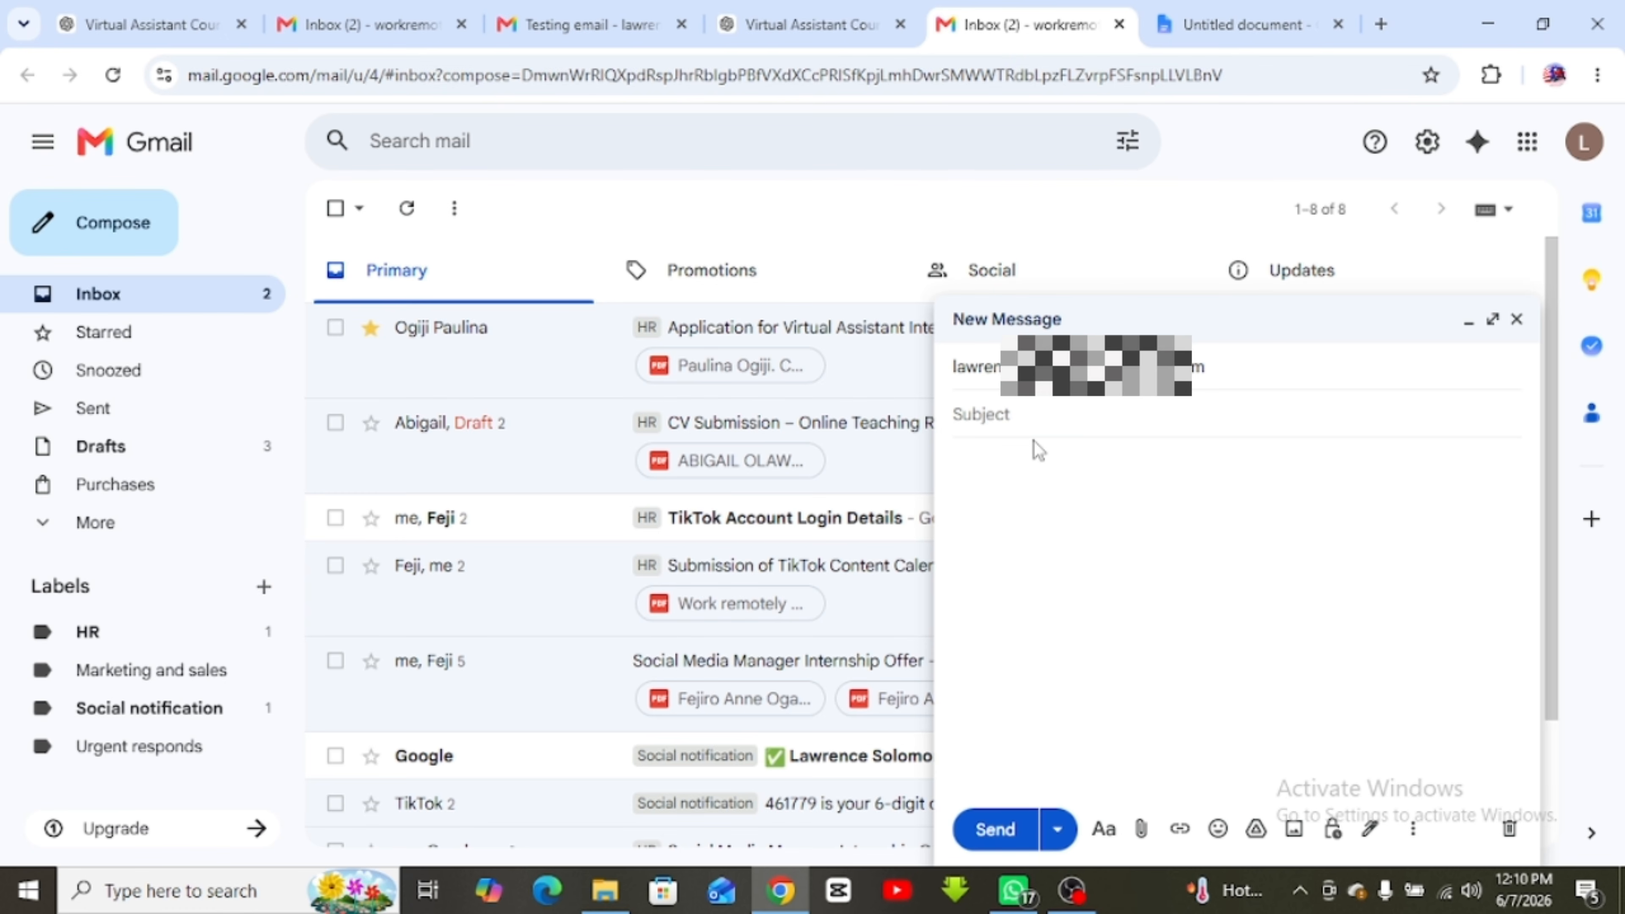
pyautogui.write('C')
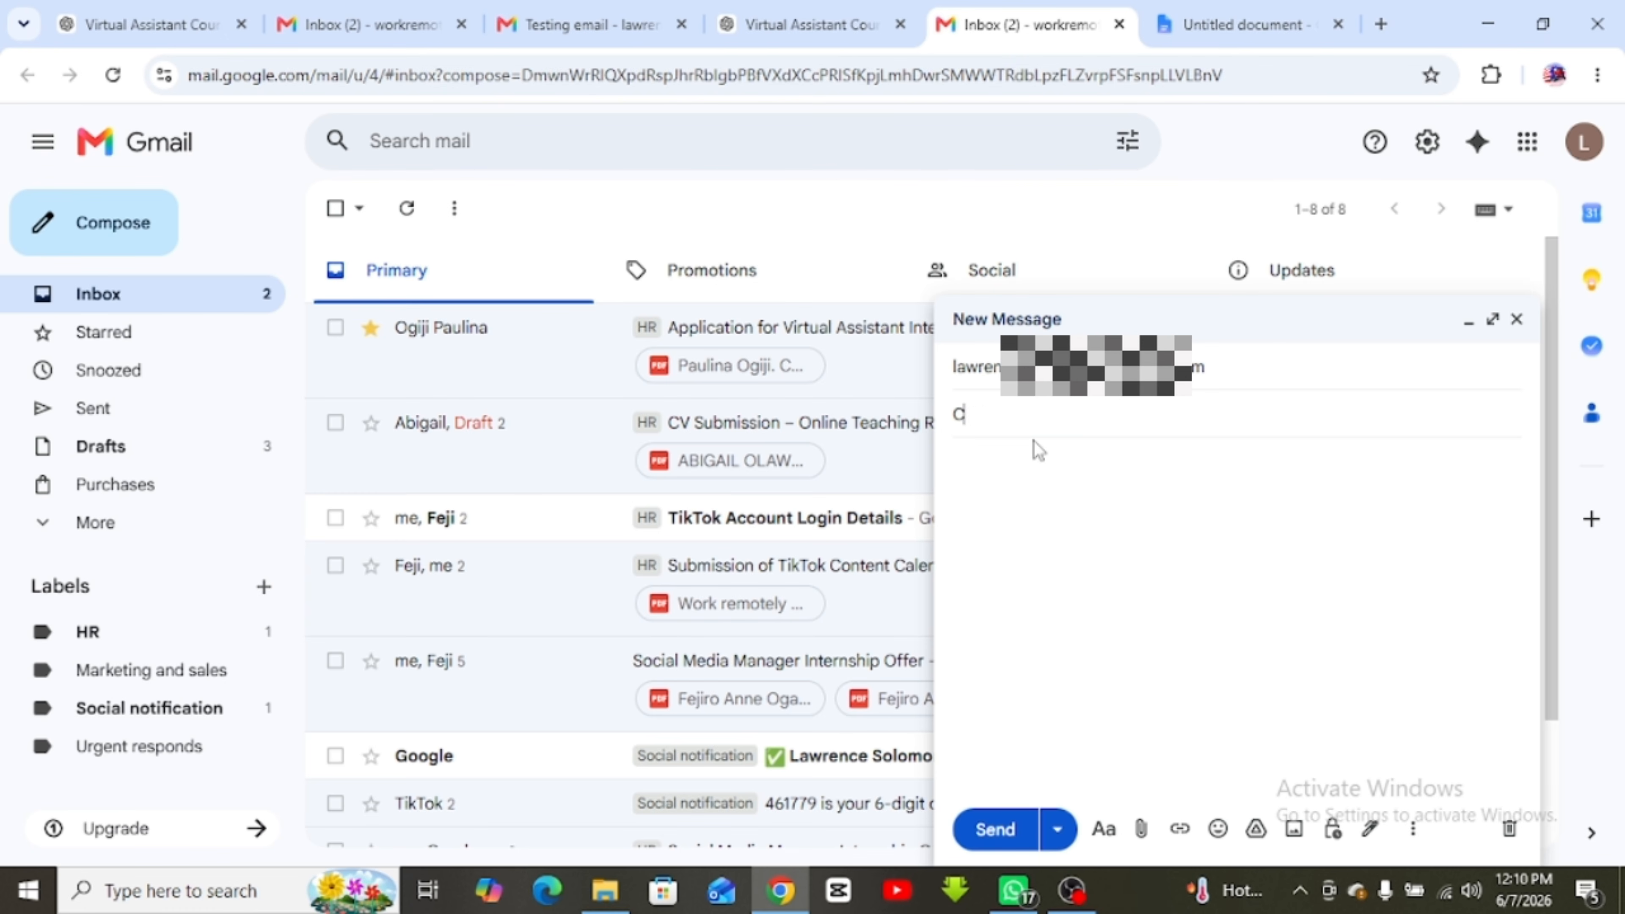
pyautogui.write('alendar')
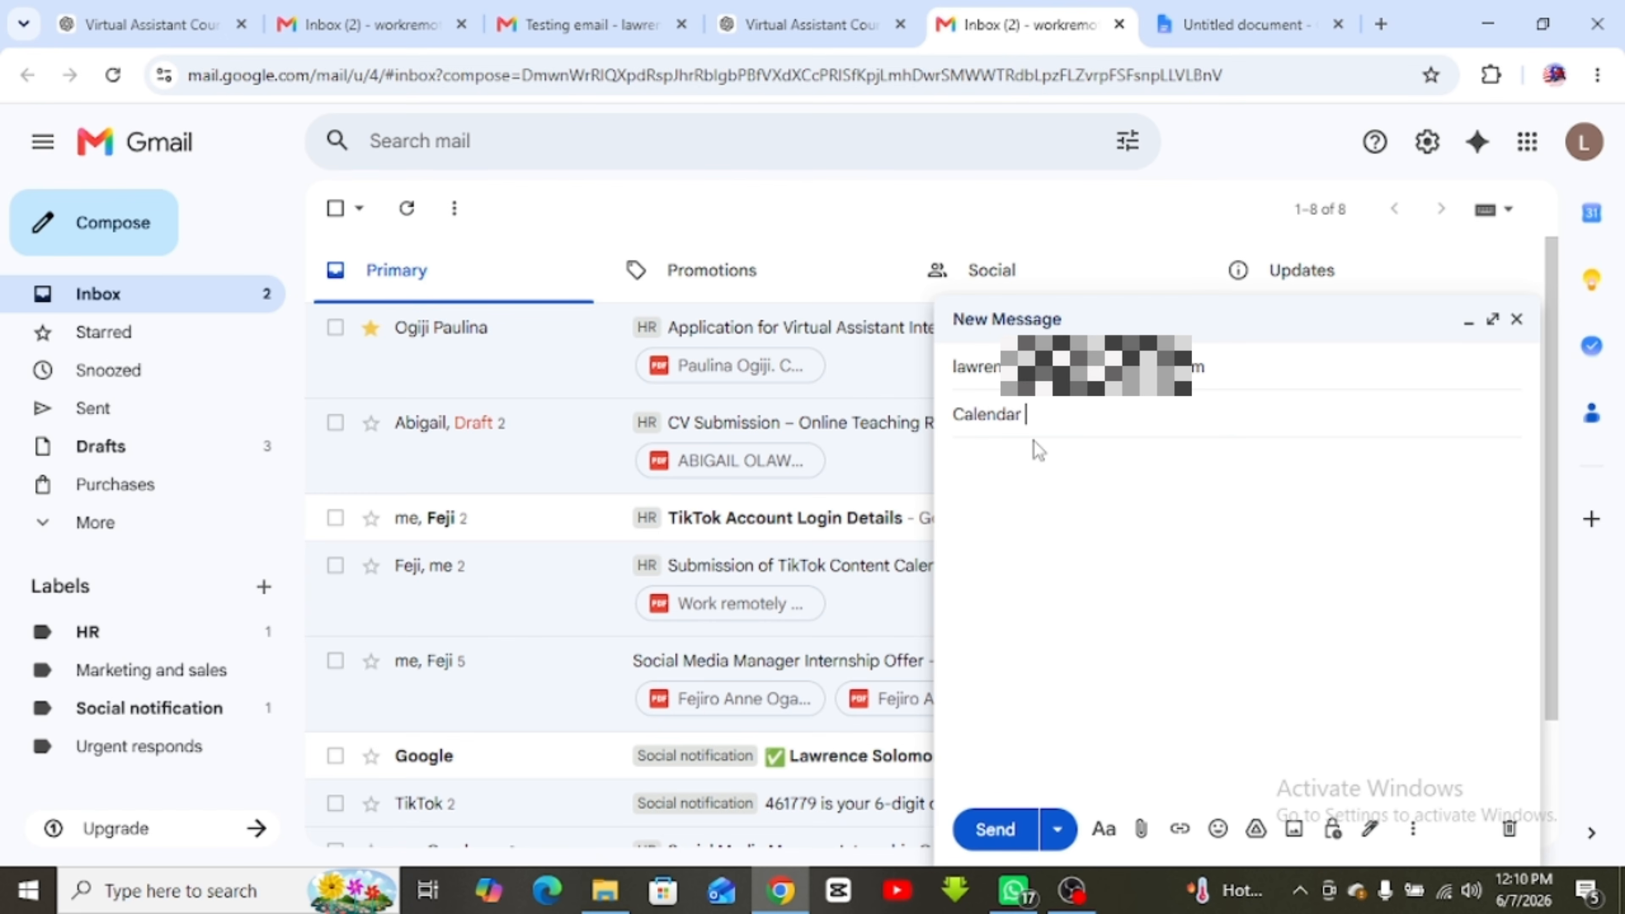
pyautogui.write(' confilc')
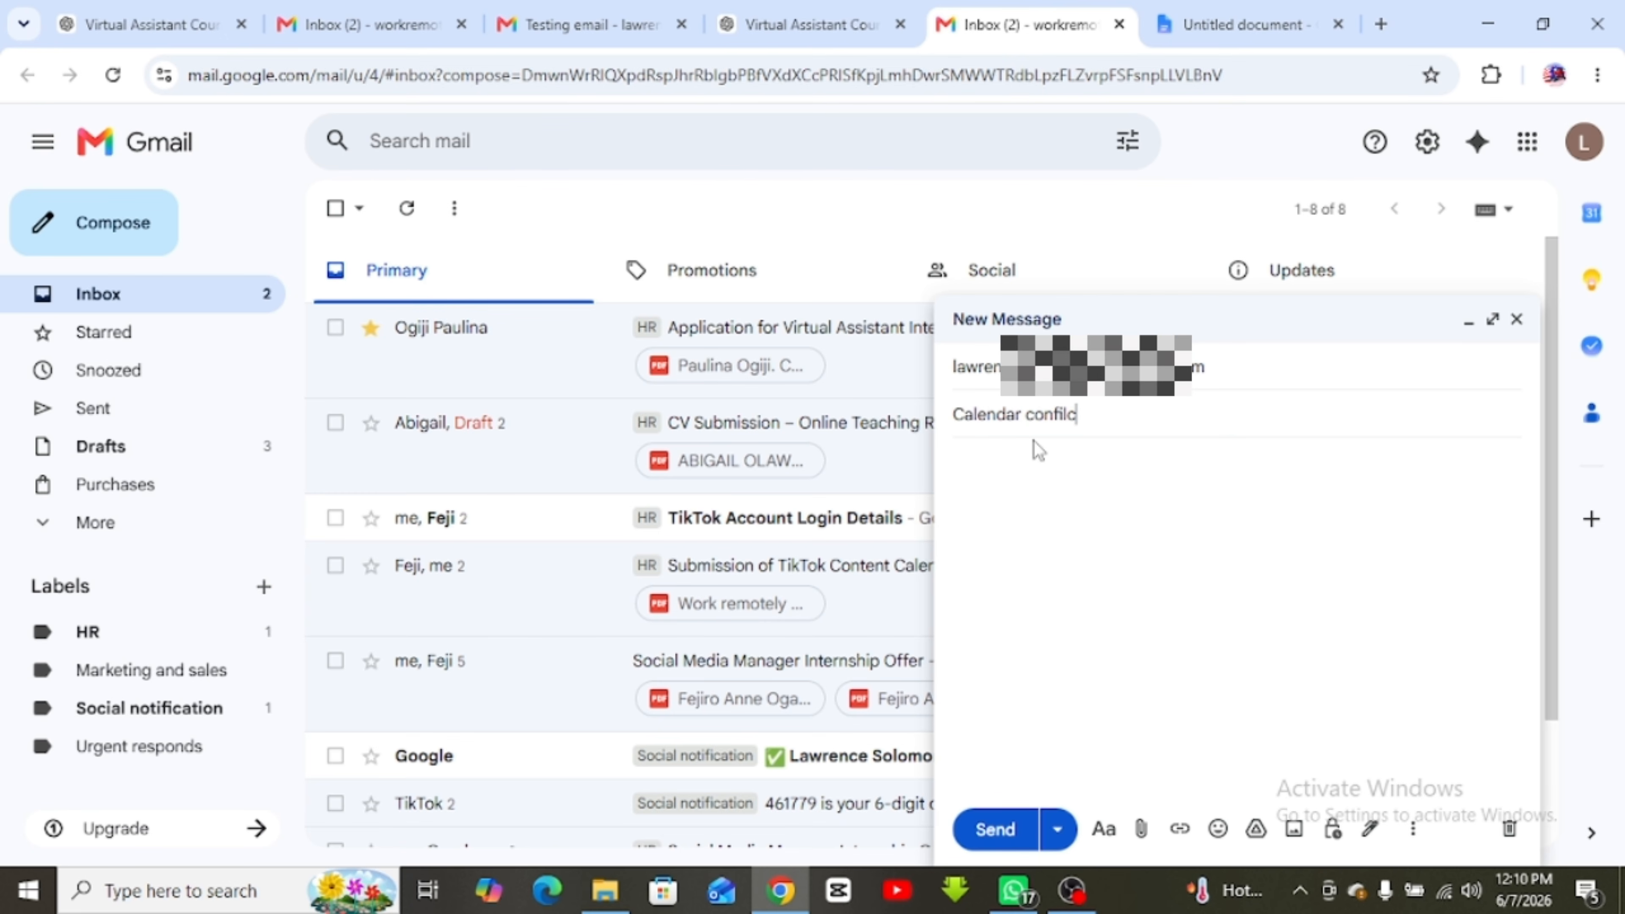
pyautogui.press('BackSpace')
pyautogui.press('BackSpace')
pyautogui.press('BackSpace')
pyautogui.write('lict')
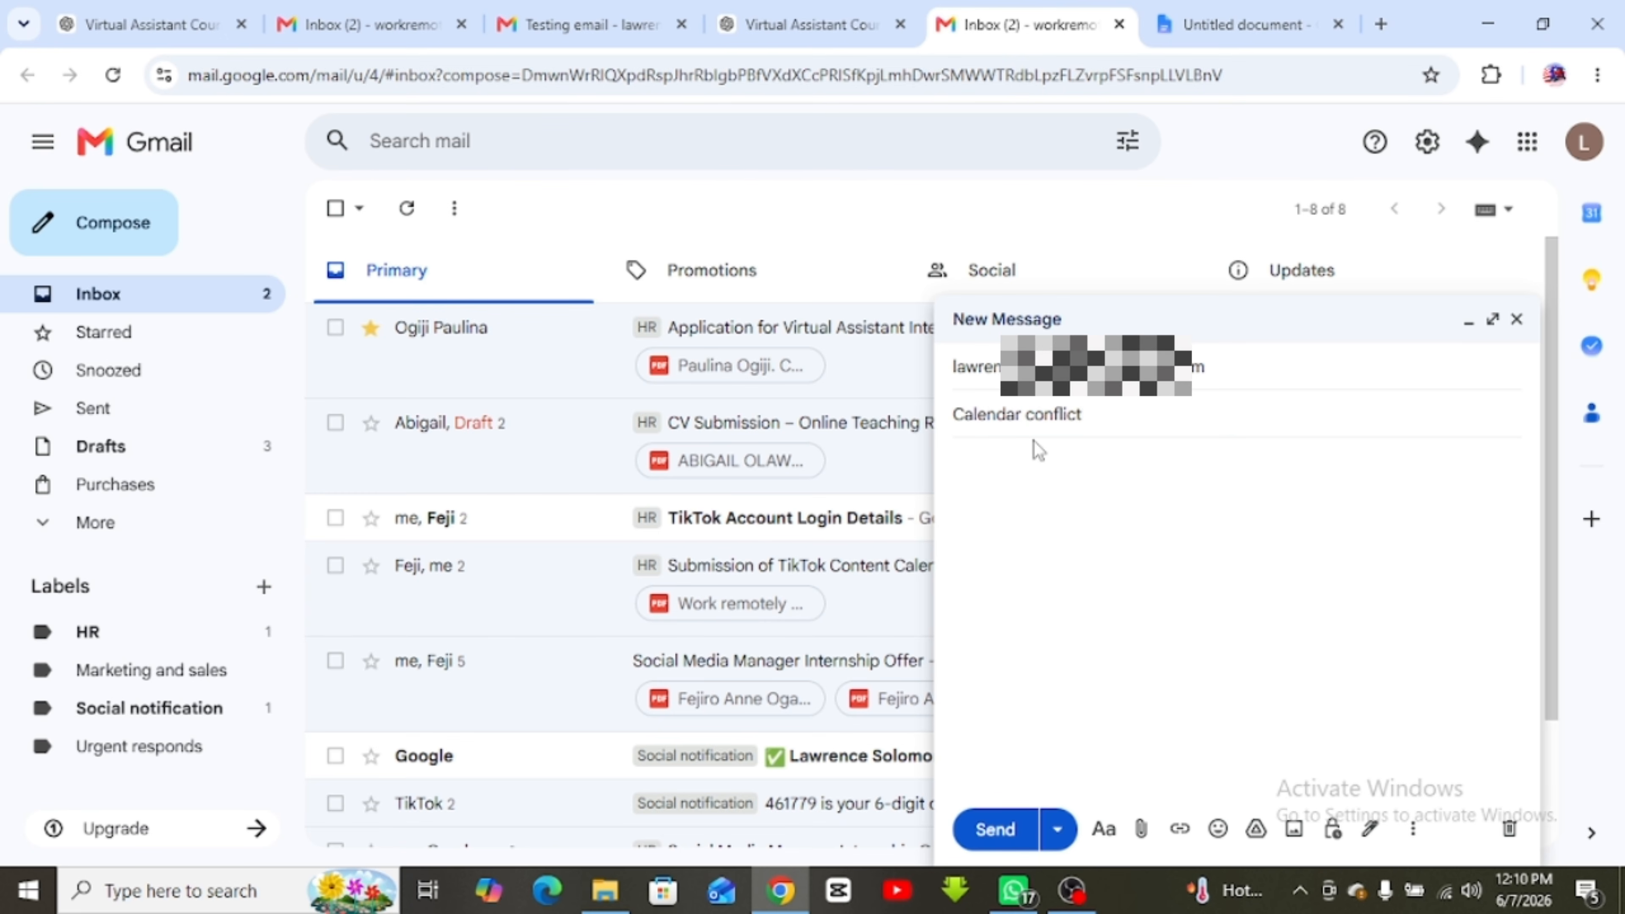
pyautogui.press('Tab')
# Type the body outline: 'Hello, beginning -greeting', 'body - message', 'ending - signature'
pyautogui.write('Hello,')
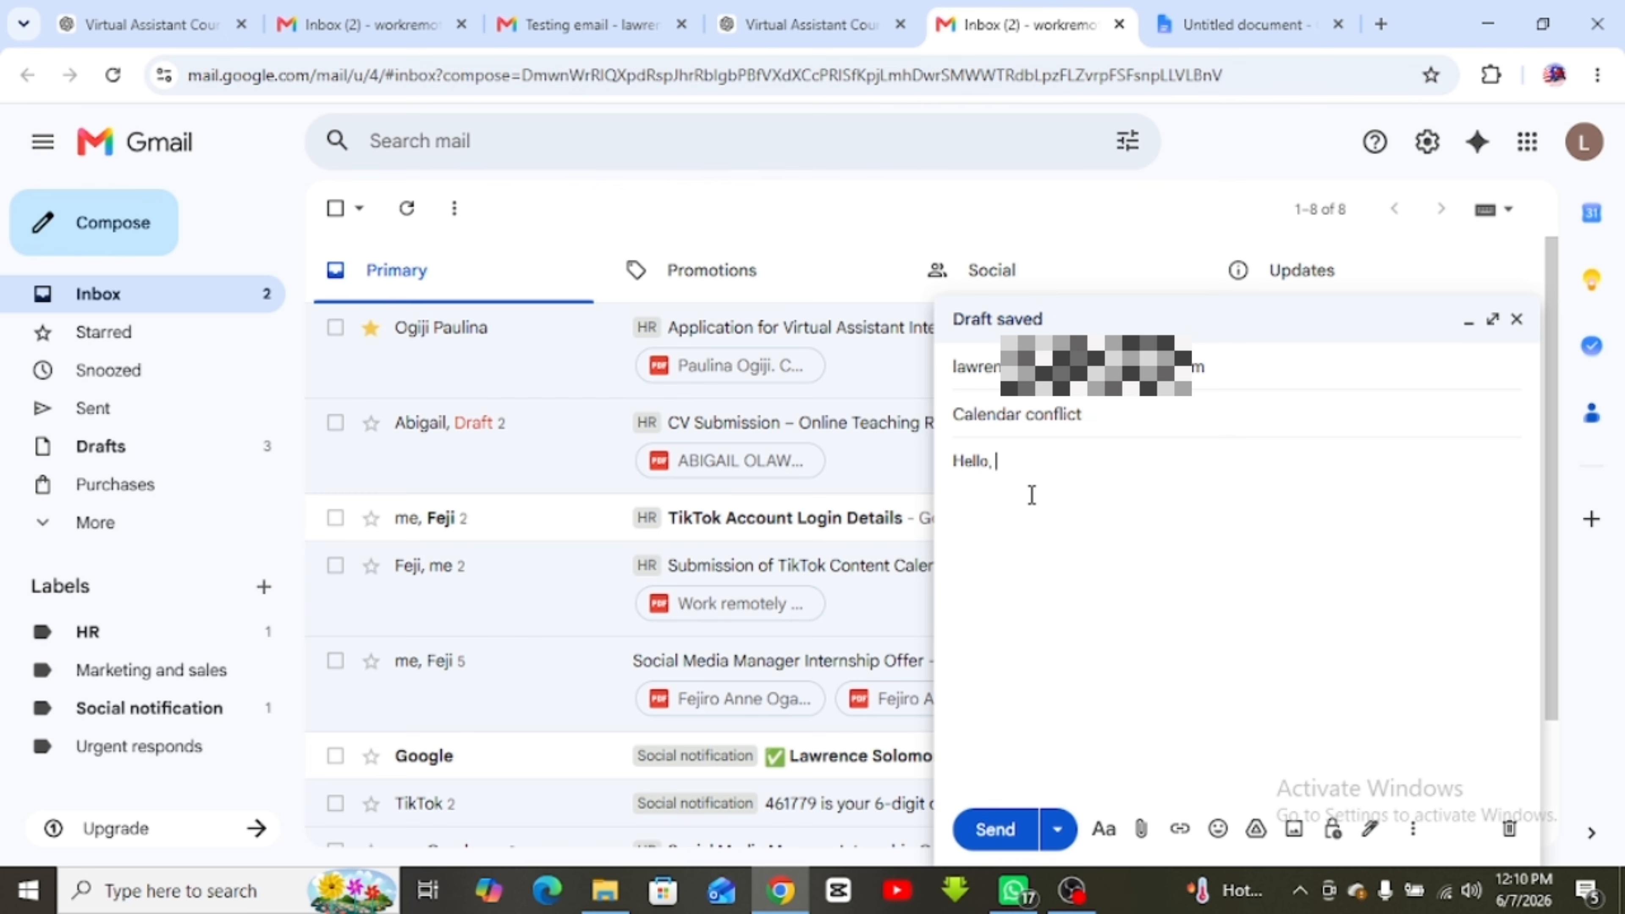
pyautogui.write(' beg')
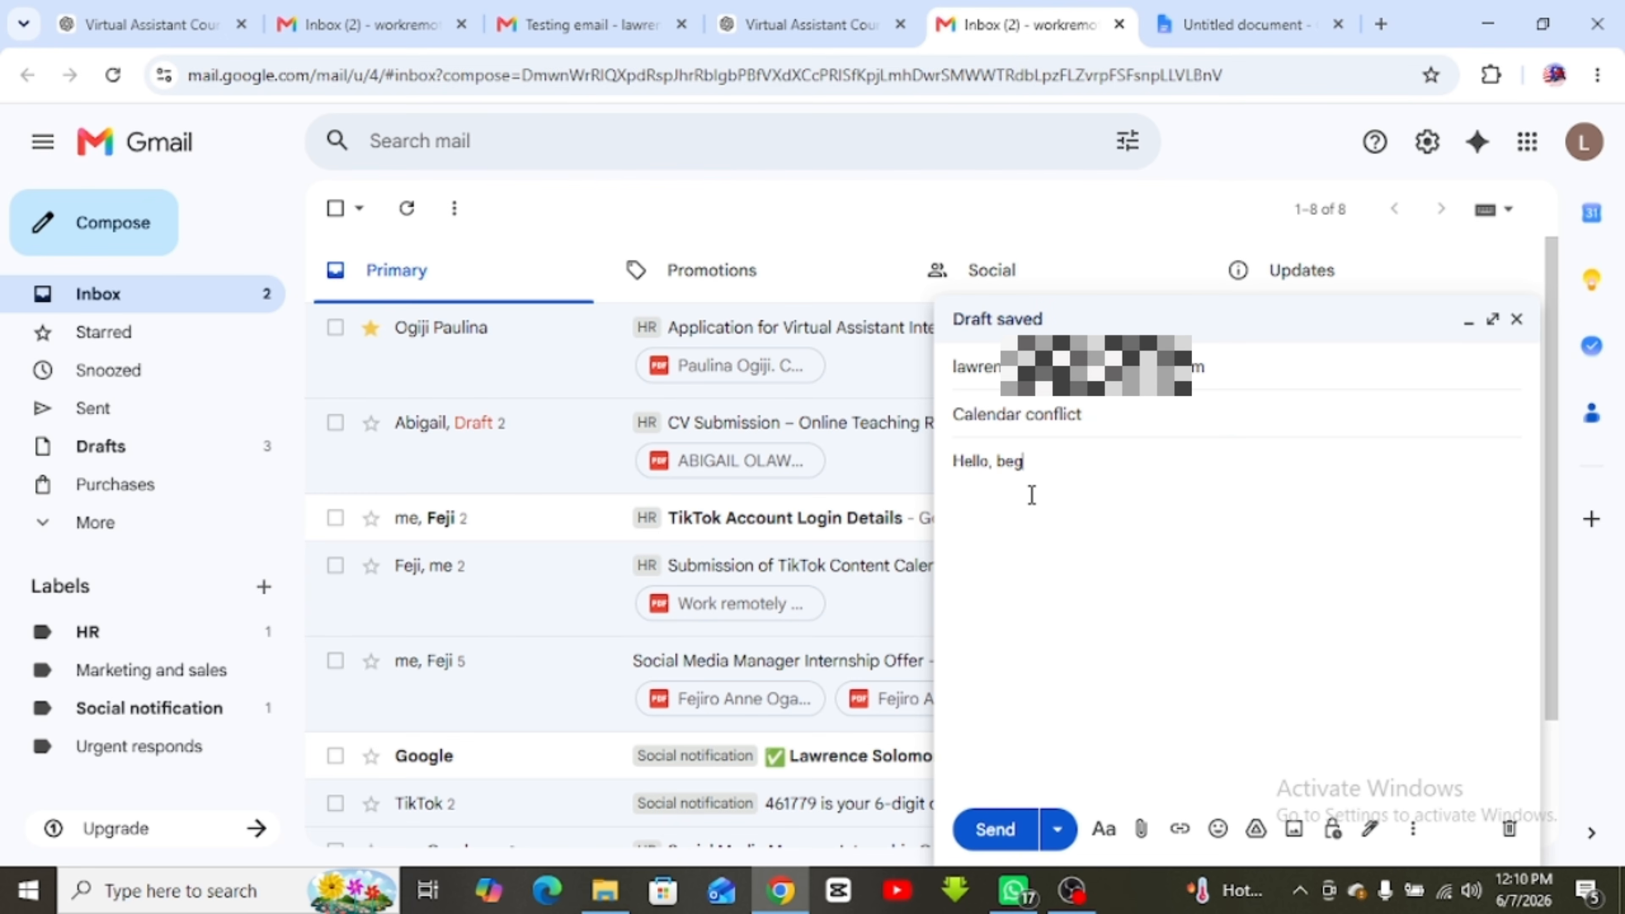
pyautogui.write('inning -g')
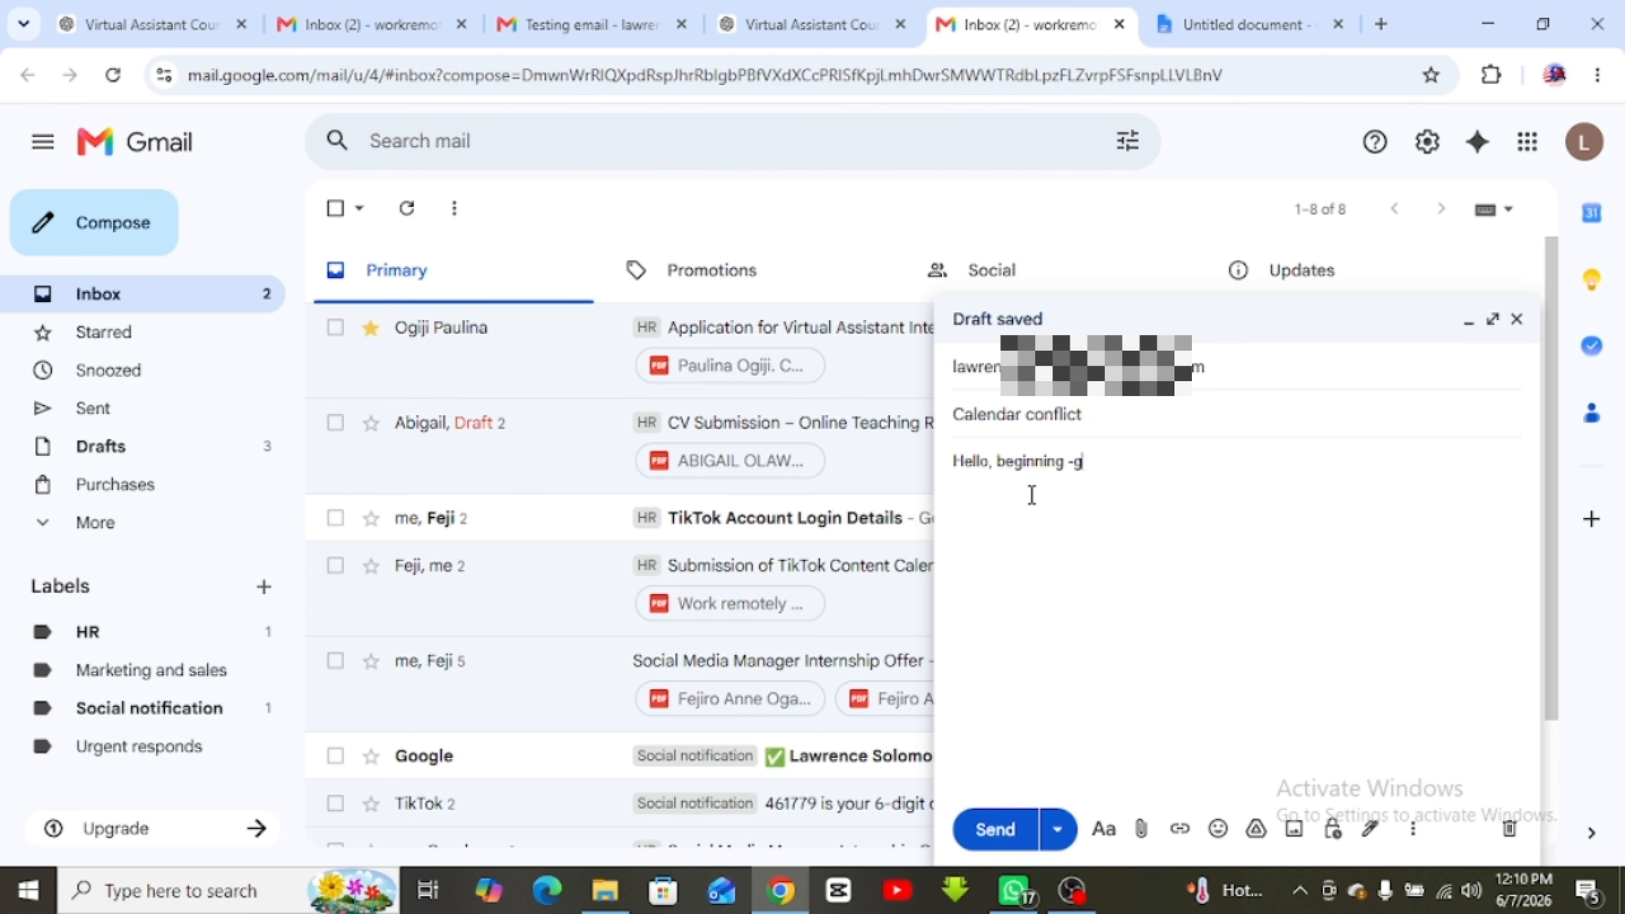
pyautogui.write('reeting')
pyautogui.press('Return')
pyautogui.press('Return')
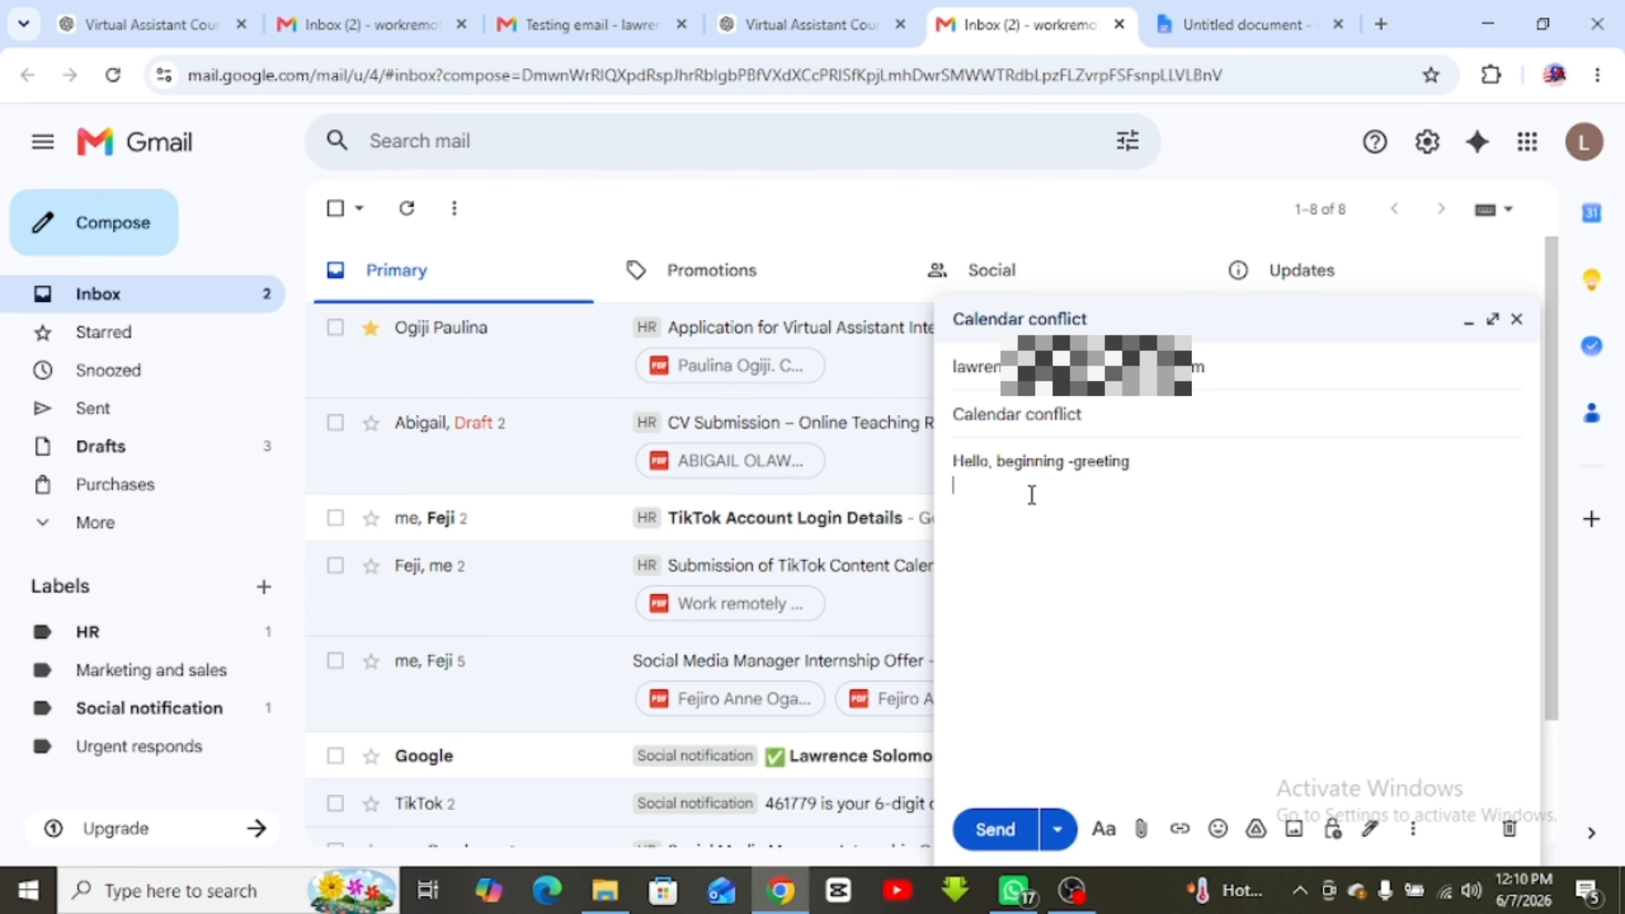
pyautogui.write('body -')
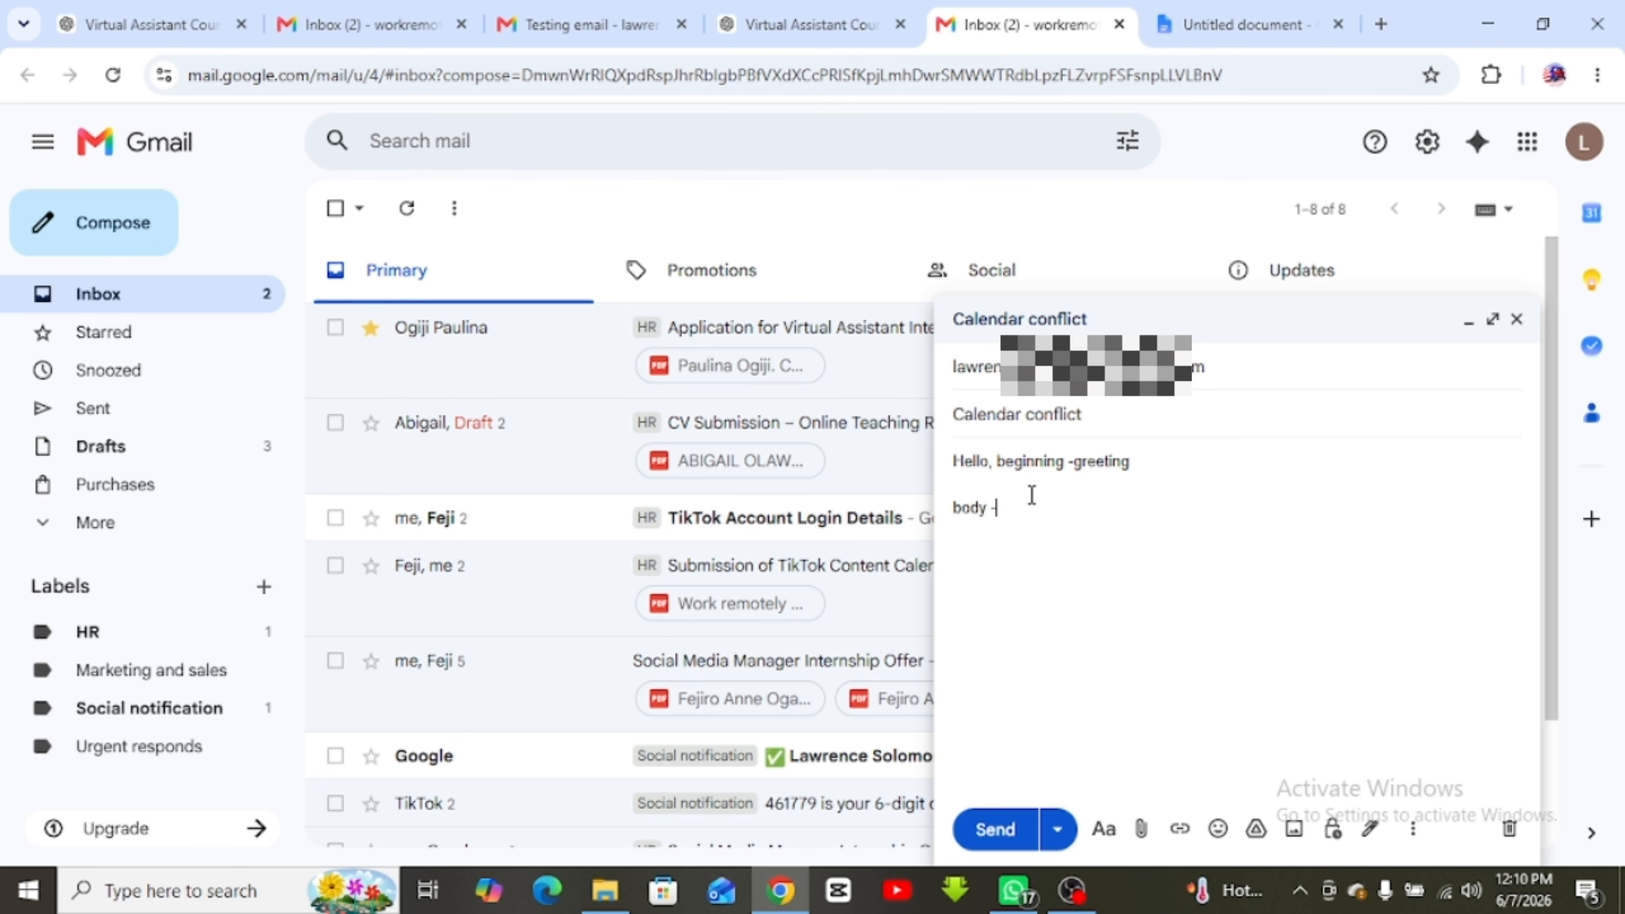
pyautogui.write(' messeage')
pyautogui.press('Return')
pyautogui.press('Return')
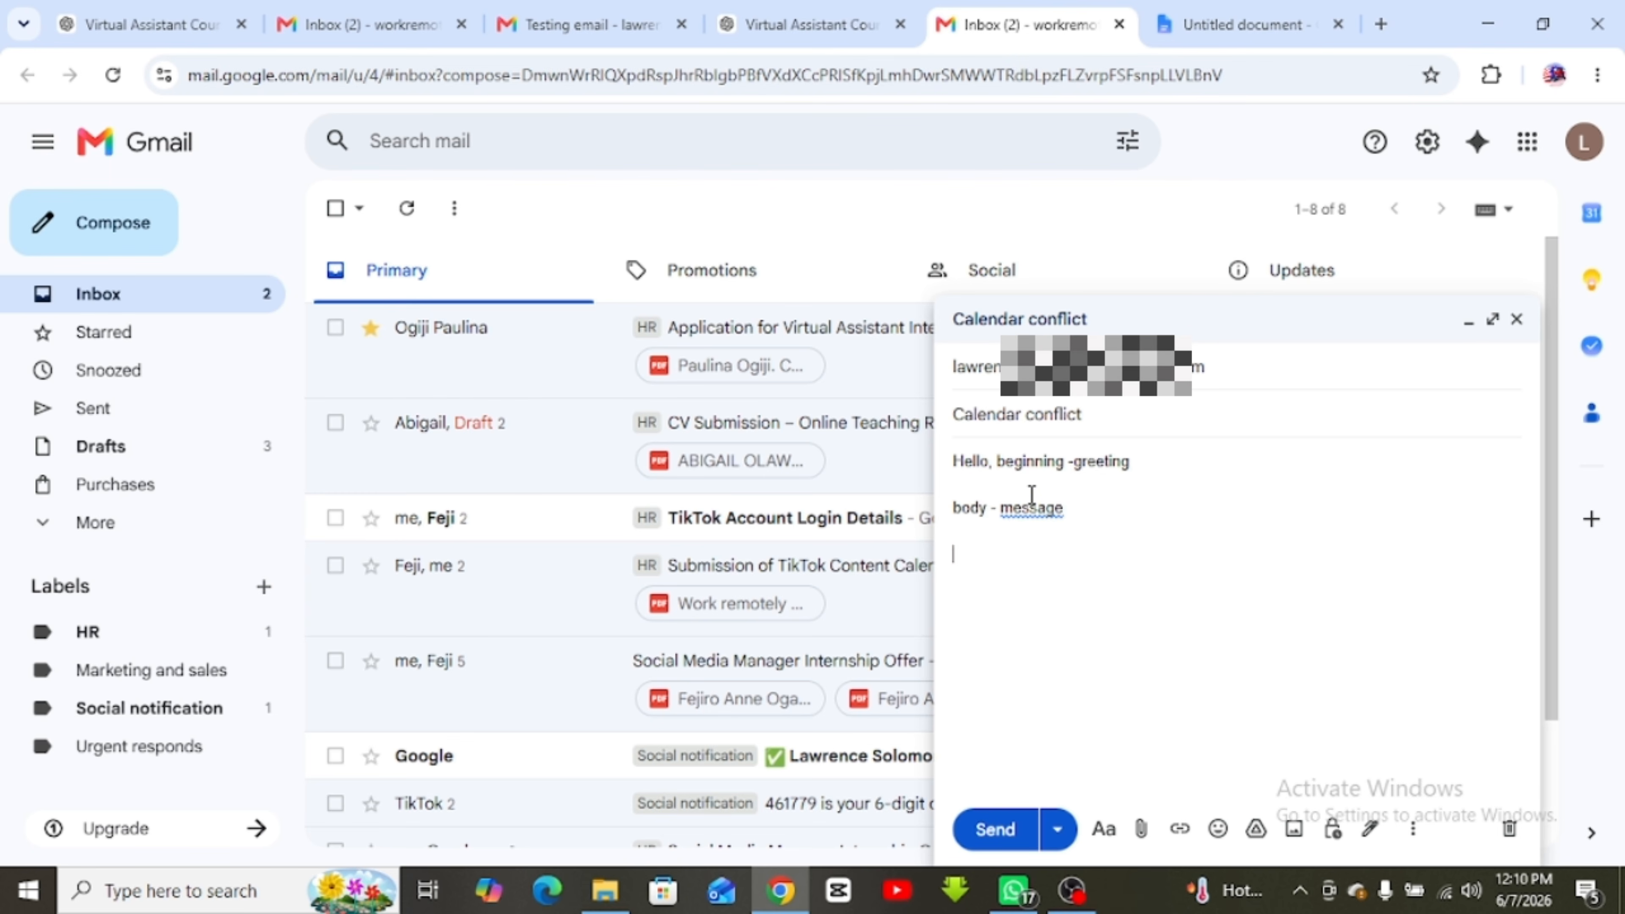
pyautogui.write('ending - signature')
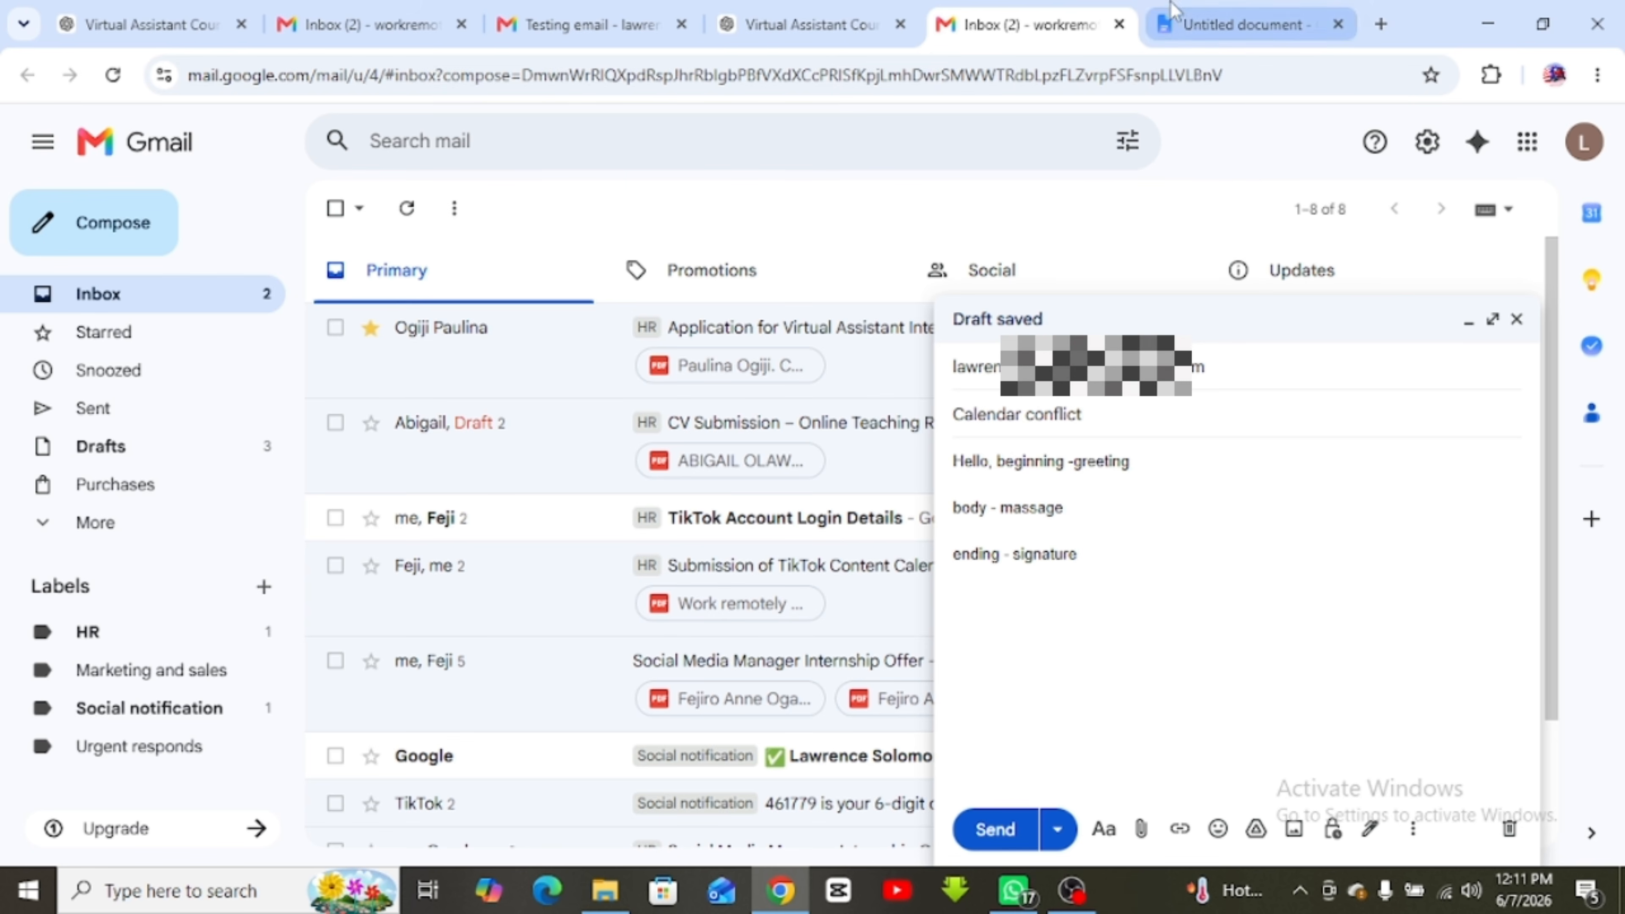
# In the Docs notes, insert blank lines after the Greeting, Message and Closing bullets
pyautogui.click(1244, 24)
pyautogui.scroll(-2, 862, 528)
pyautogui.scroll(-1, 861, 528)
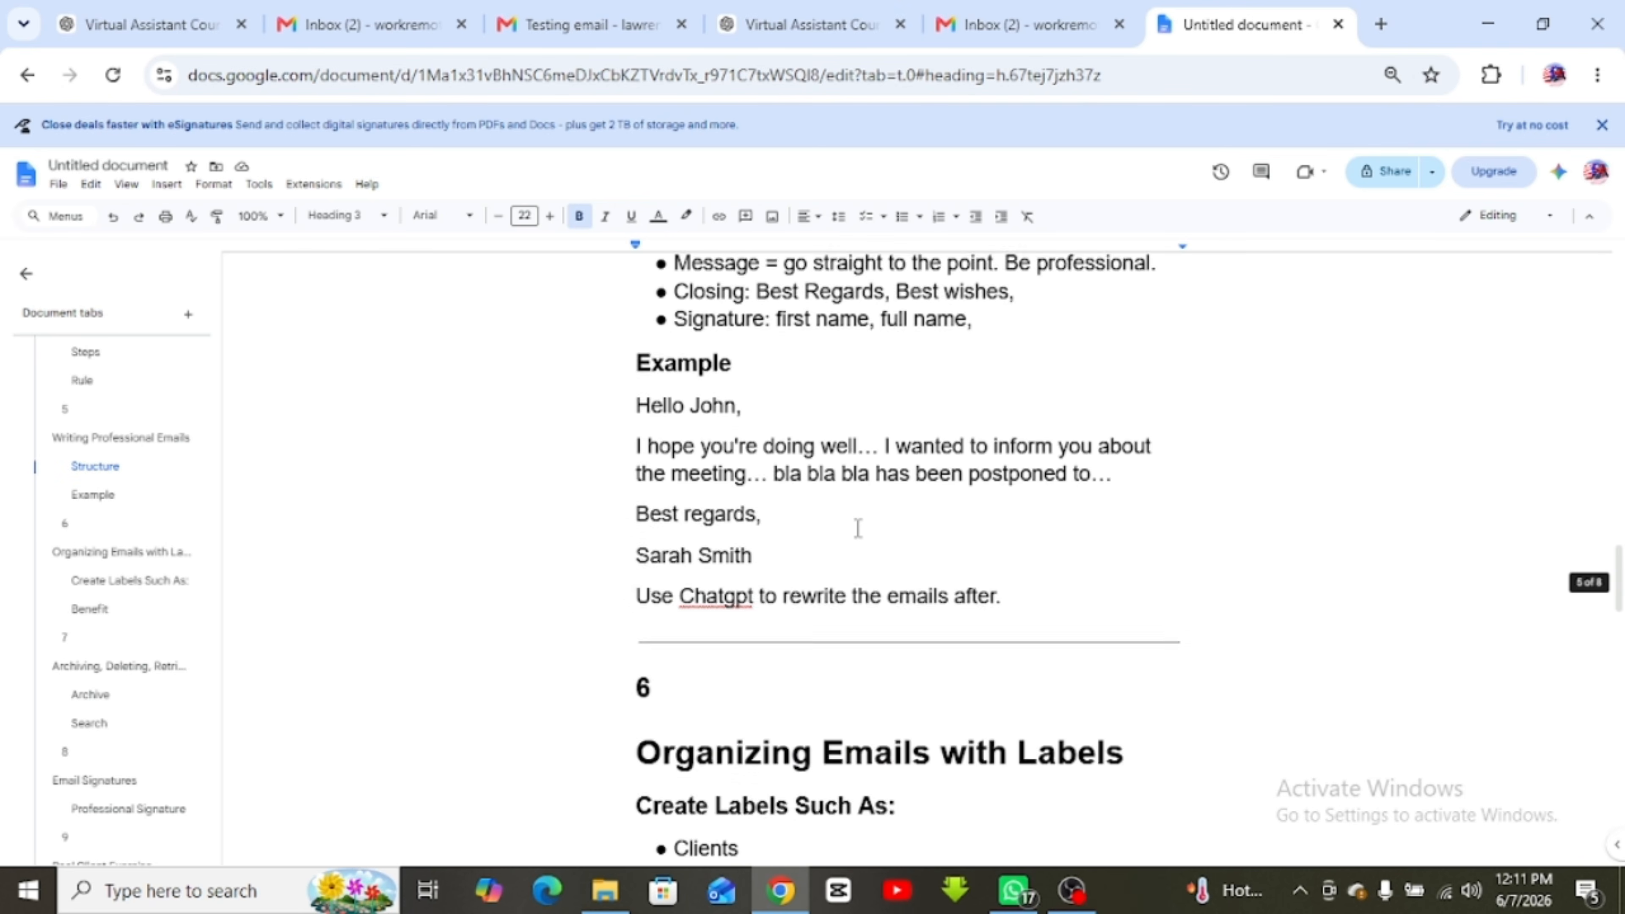
pyautogui.scroll(2, 825, 499)
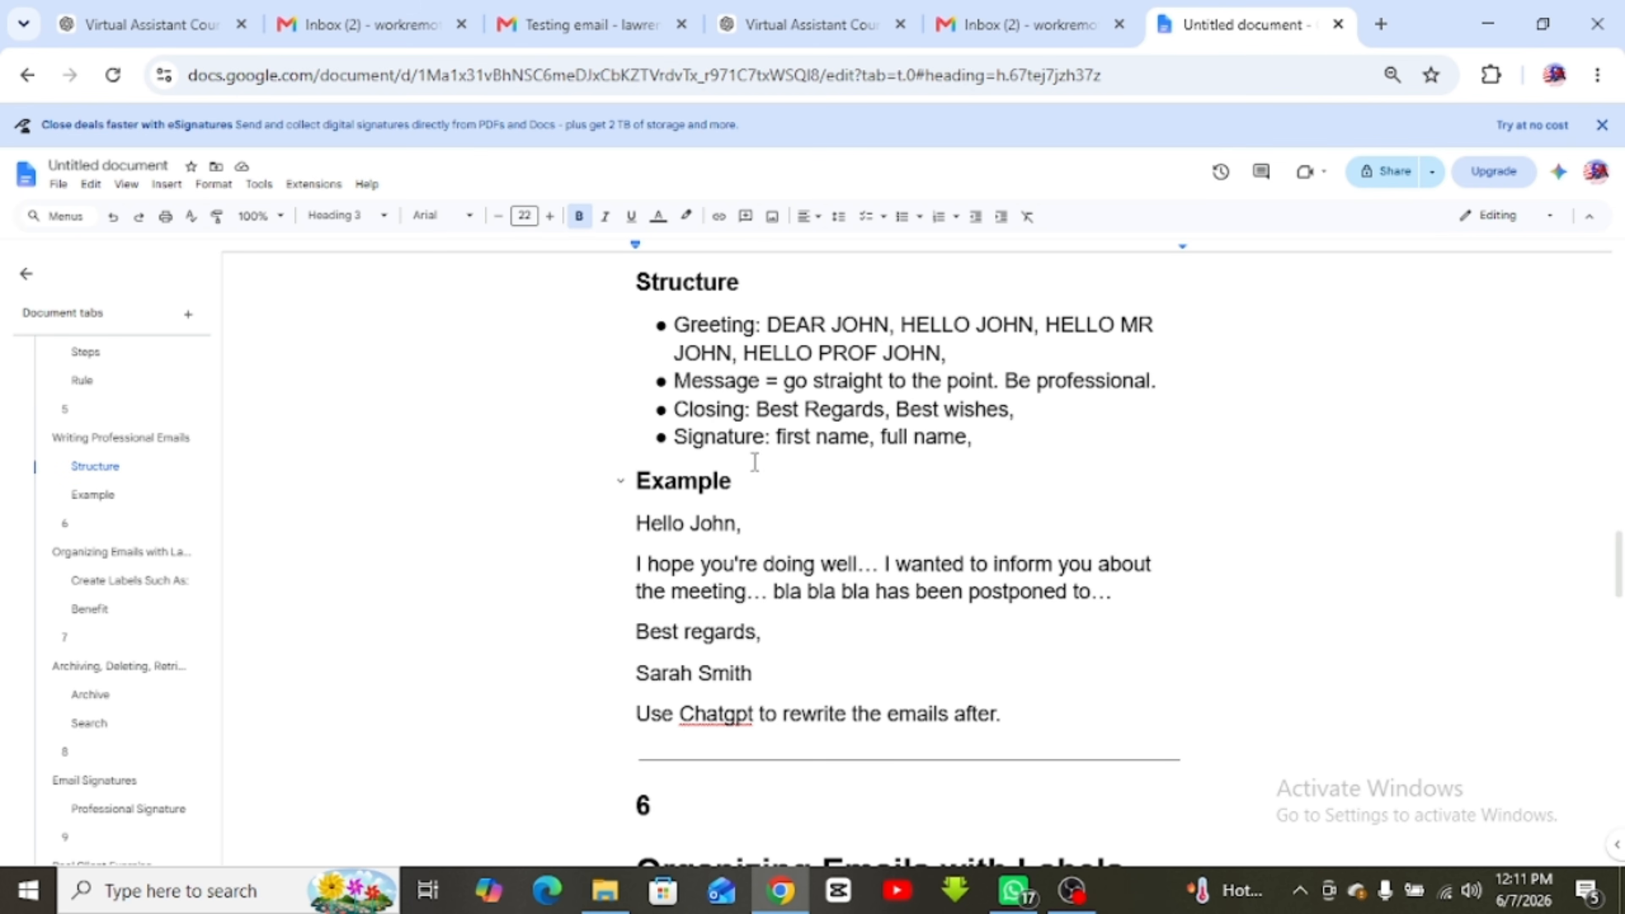
pyautogui.click(973, 356)
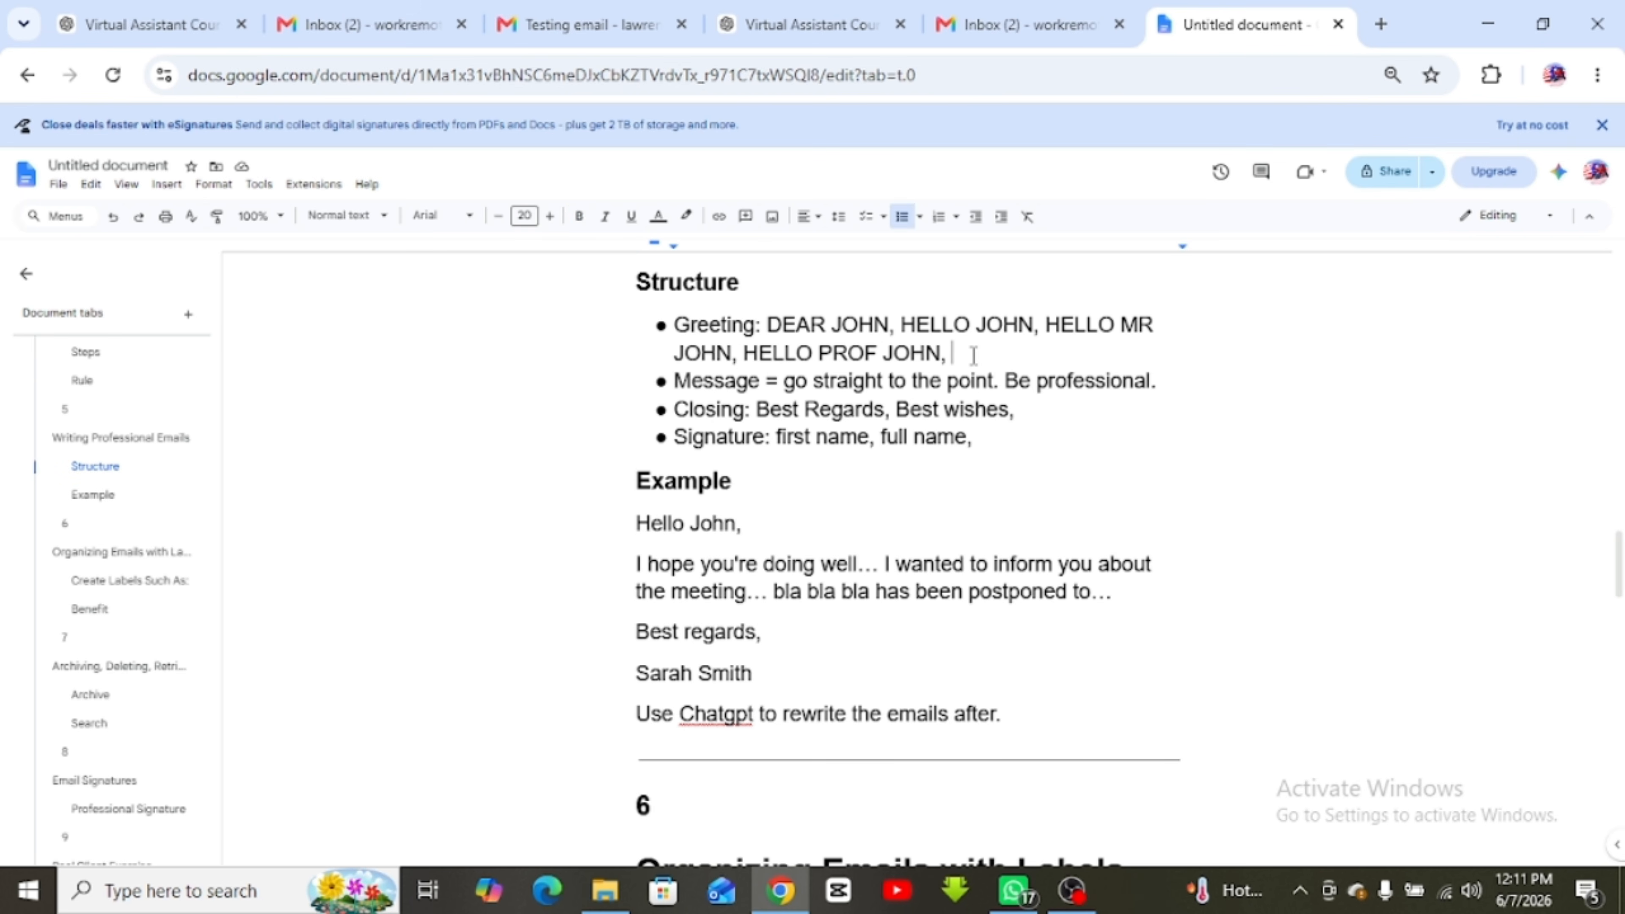
pyautogui.press('Return')
pyautogui.press('Return')
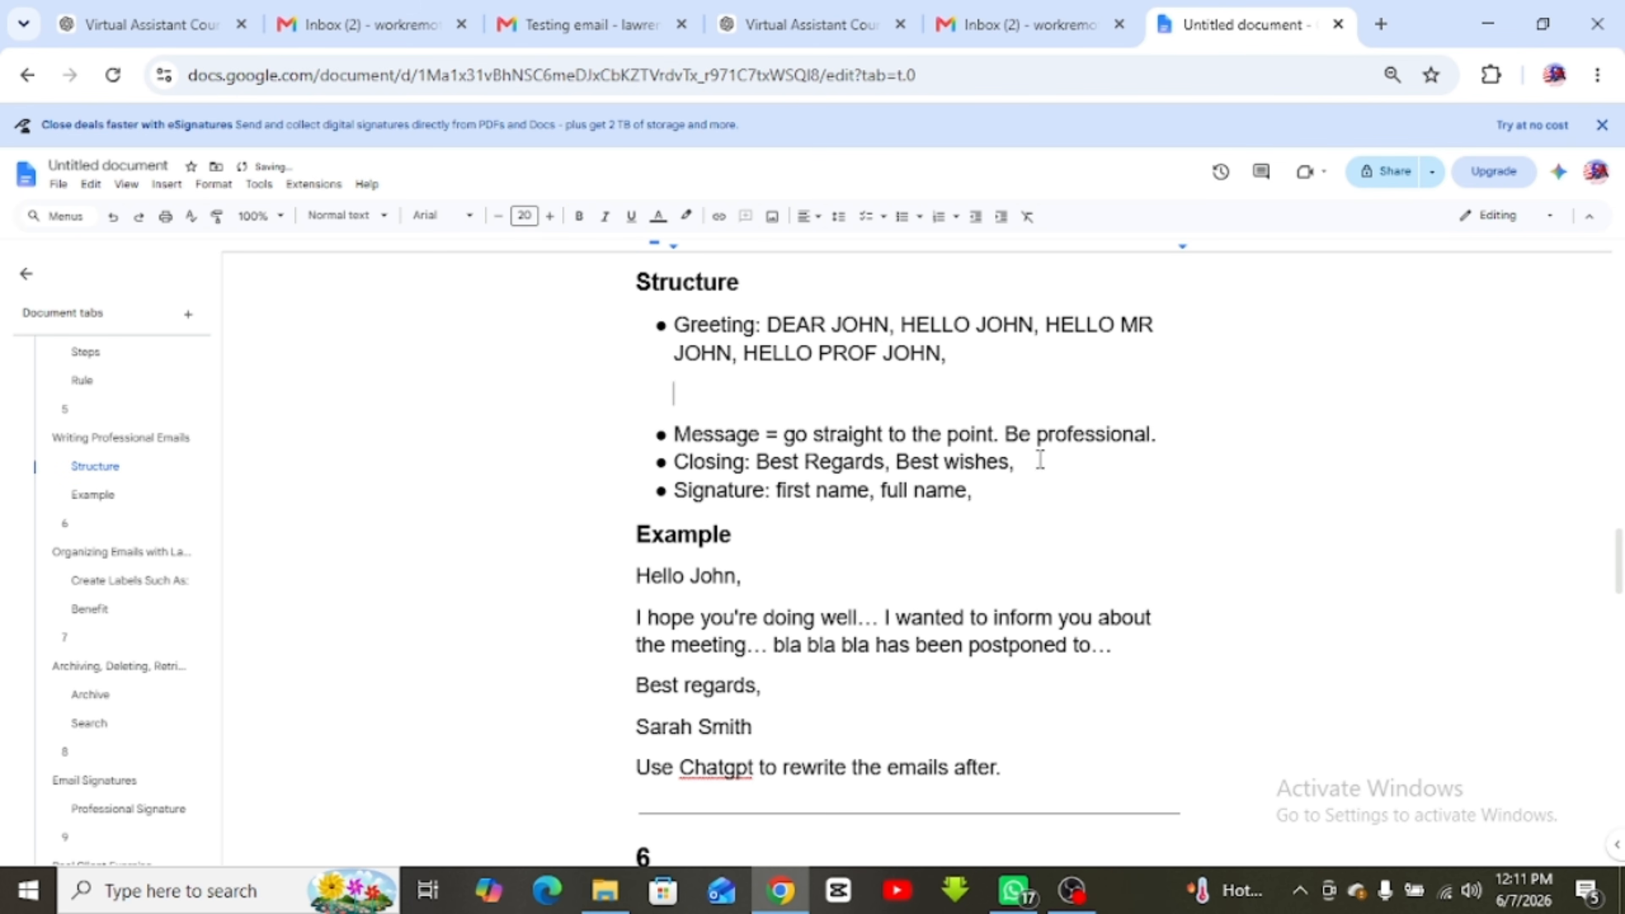
pyautogui.click(1183, 433)
pyautogui.press('Return')
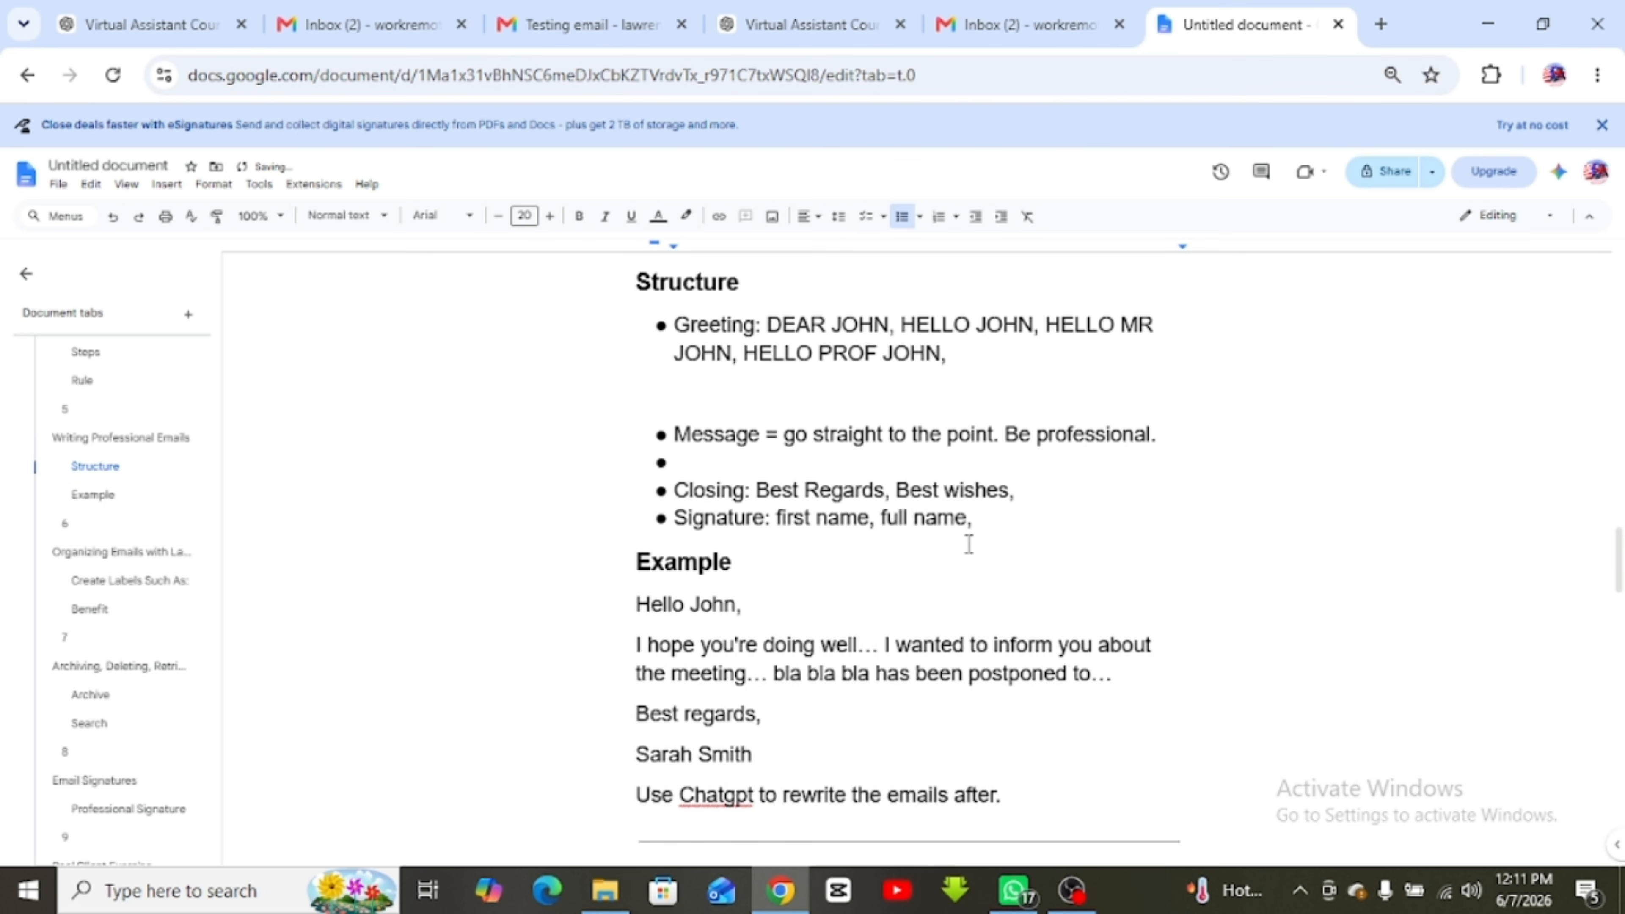
pyautogui.click(1024, 489)
pyautogui.press('Return')
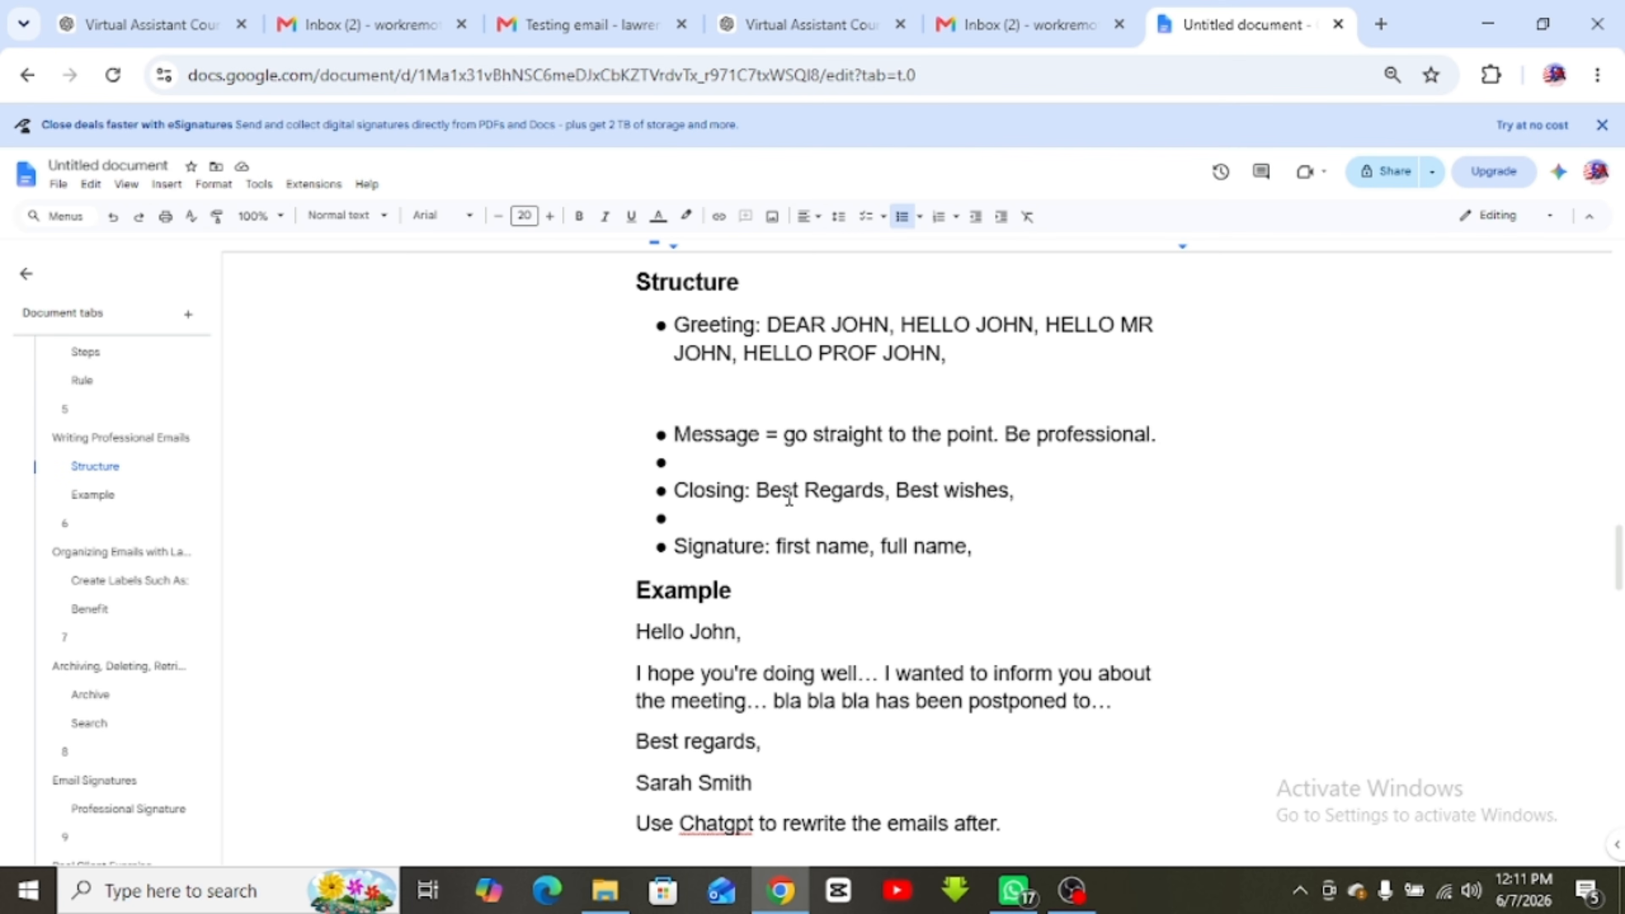
# Add 'Yours sincerely' to the end of the Closing bullet
pyautogui.click(1032, 487)
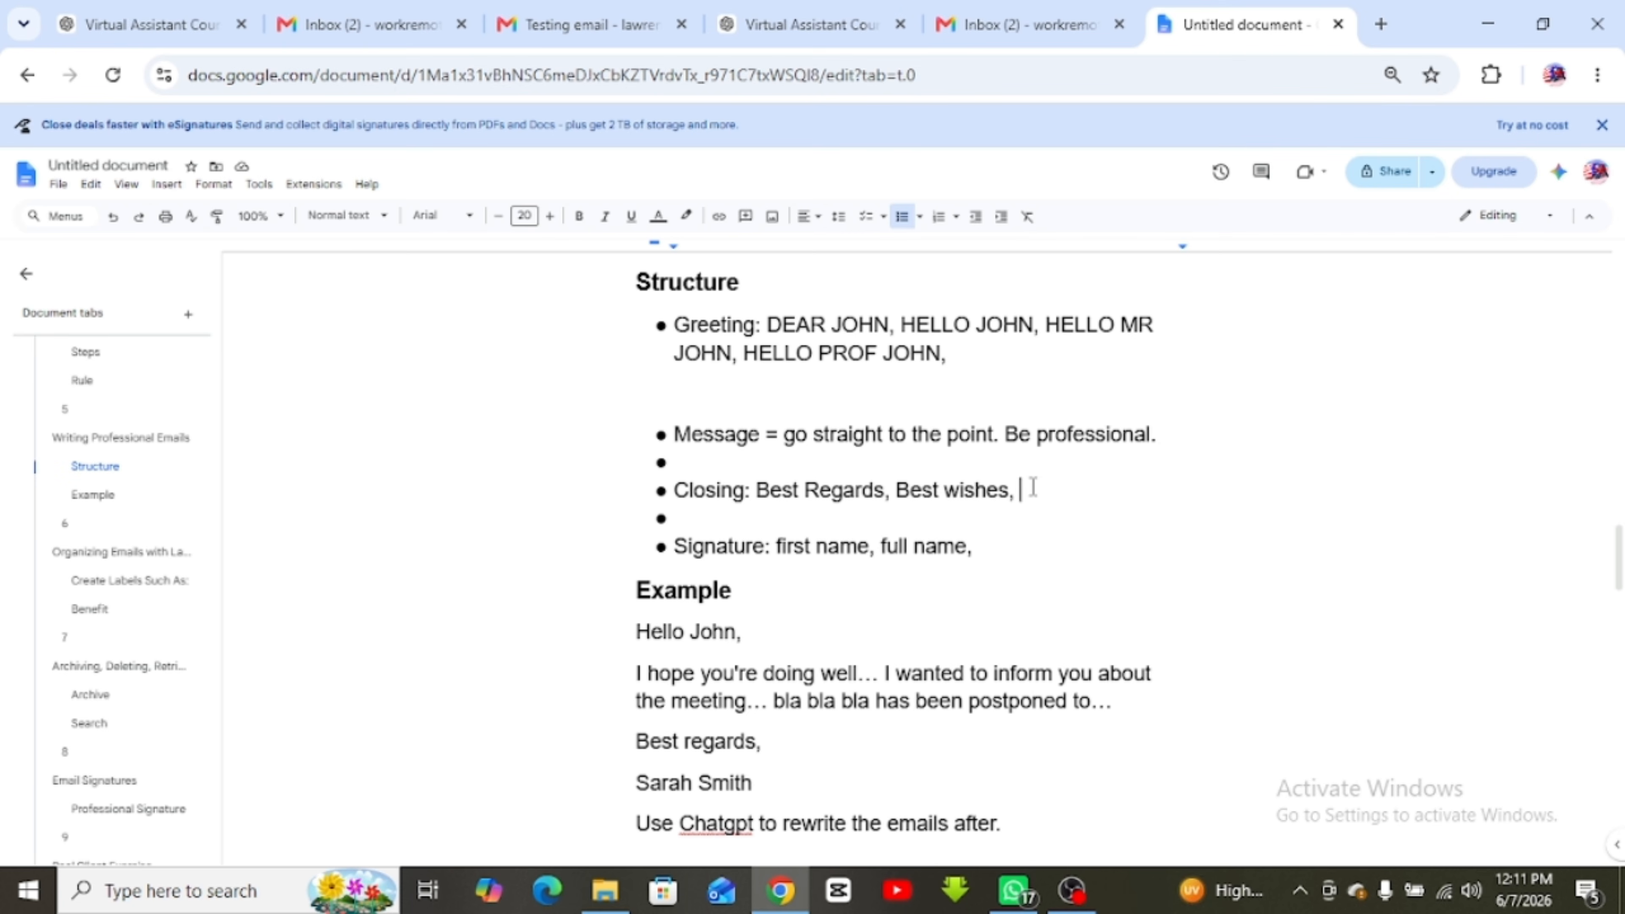
pyautogui.write('Your')
pyautogui.write('s sicn')
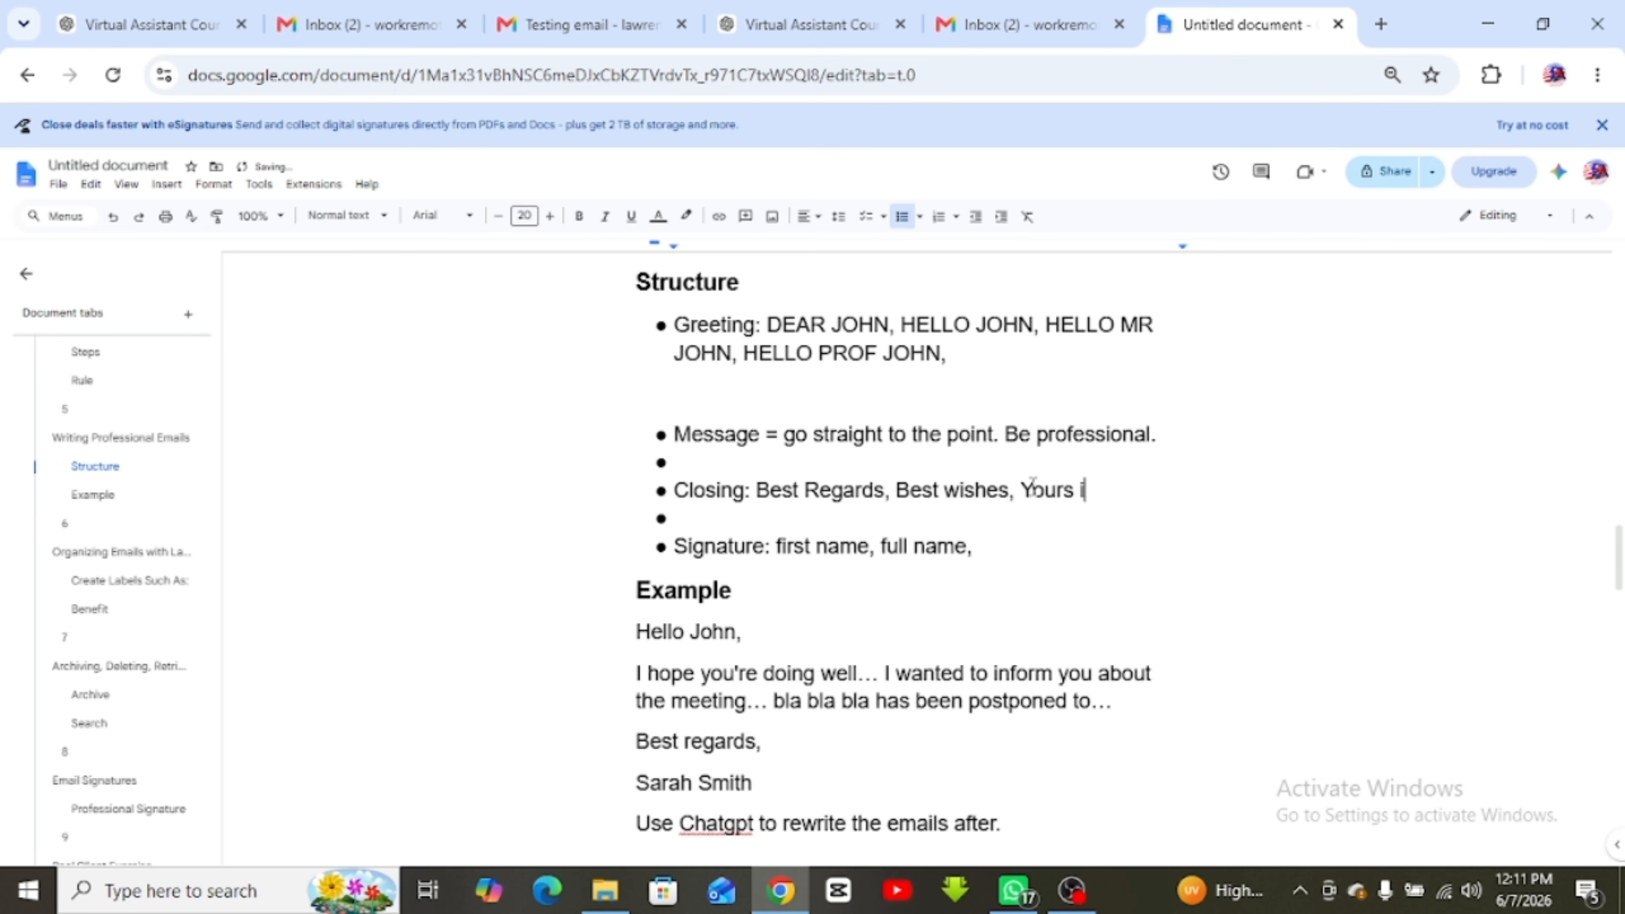
pyautogui.press('BackSpace')
pyautogui.press('BackSpace')
pyautogui.write('ncerely,')
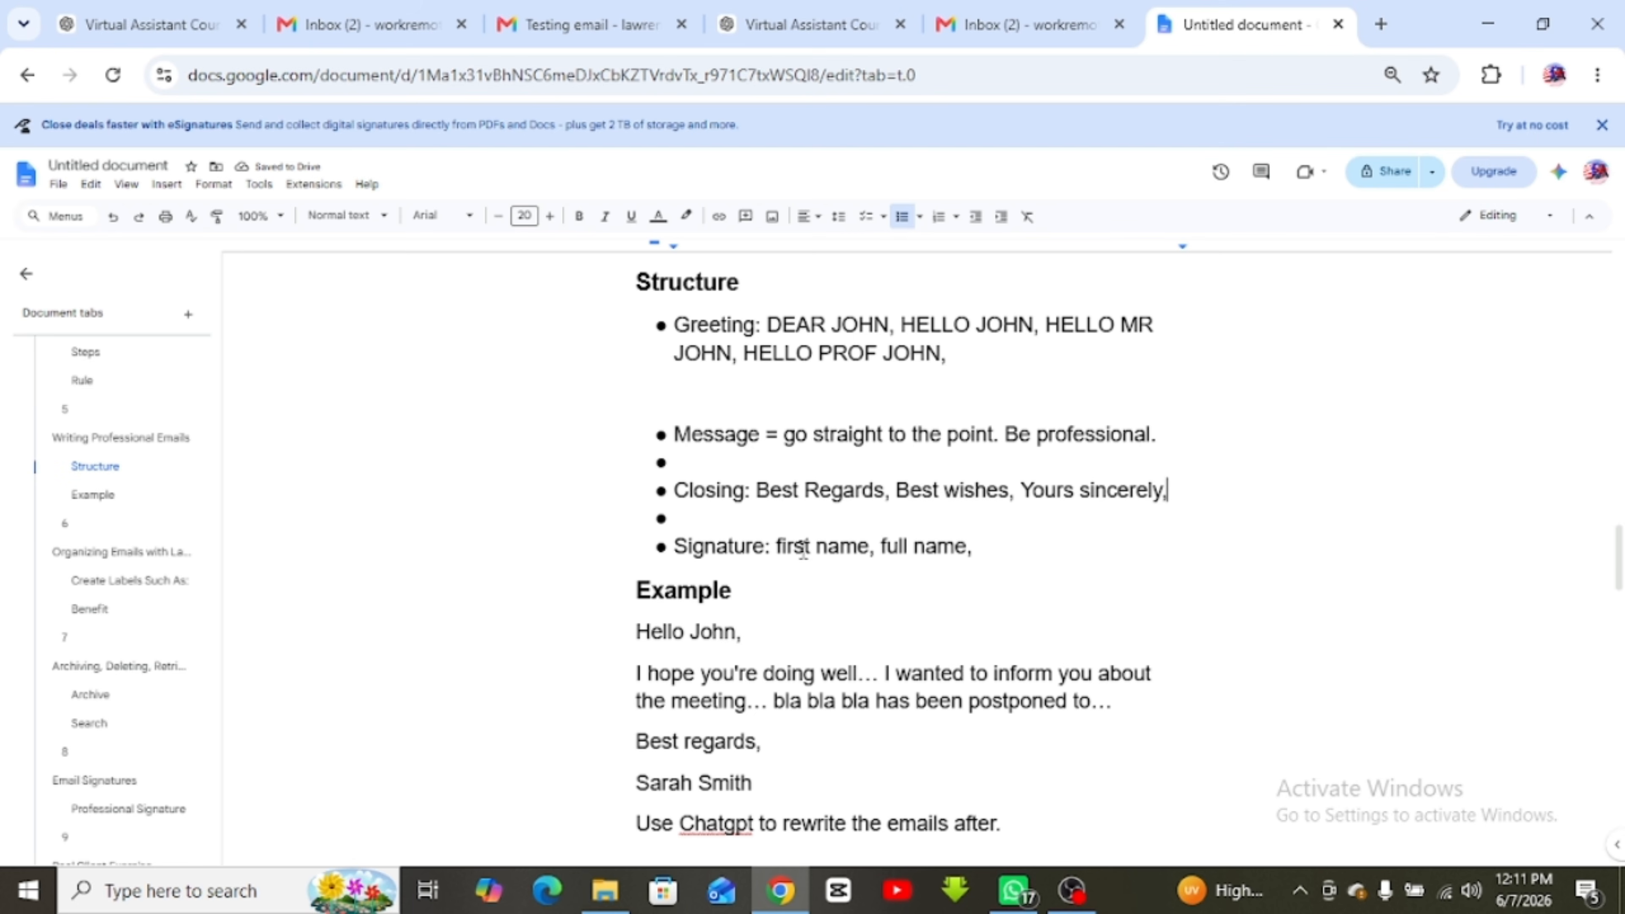
pyautogui.click(1034, 552)
pyautogui.scroll(-2, 1030, 549)
pyautogui.scroll(-2, 704, 570)
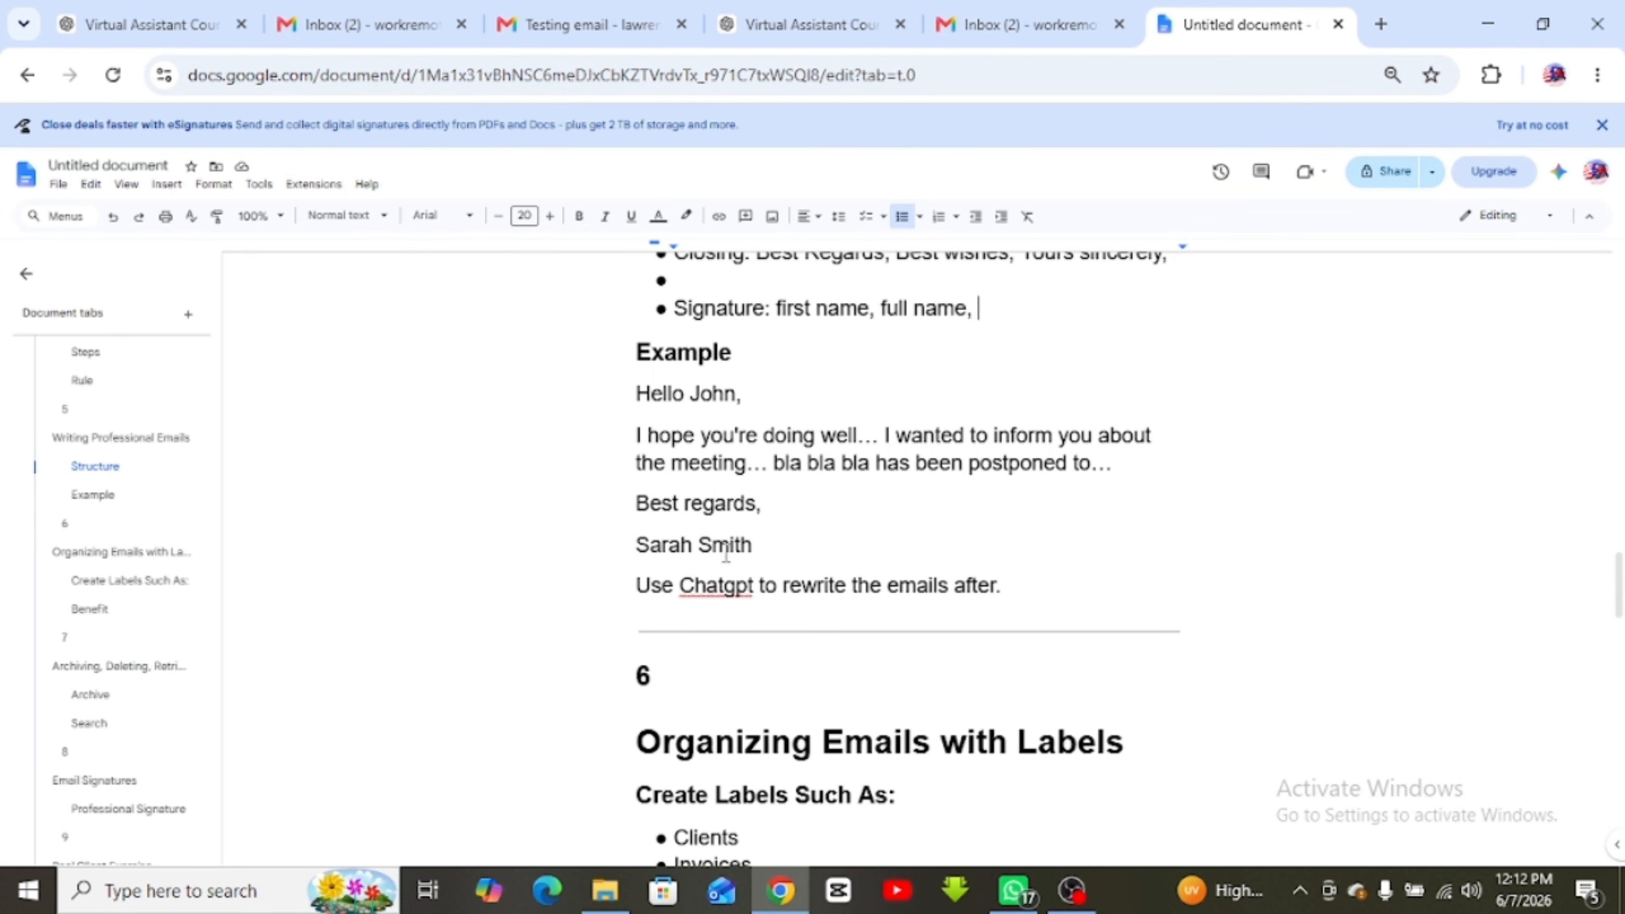
pyautogui.scroll(2, 788, 526)
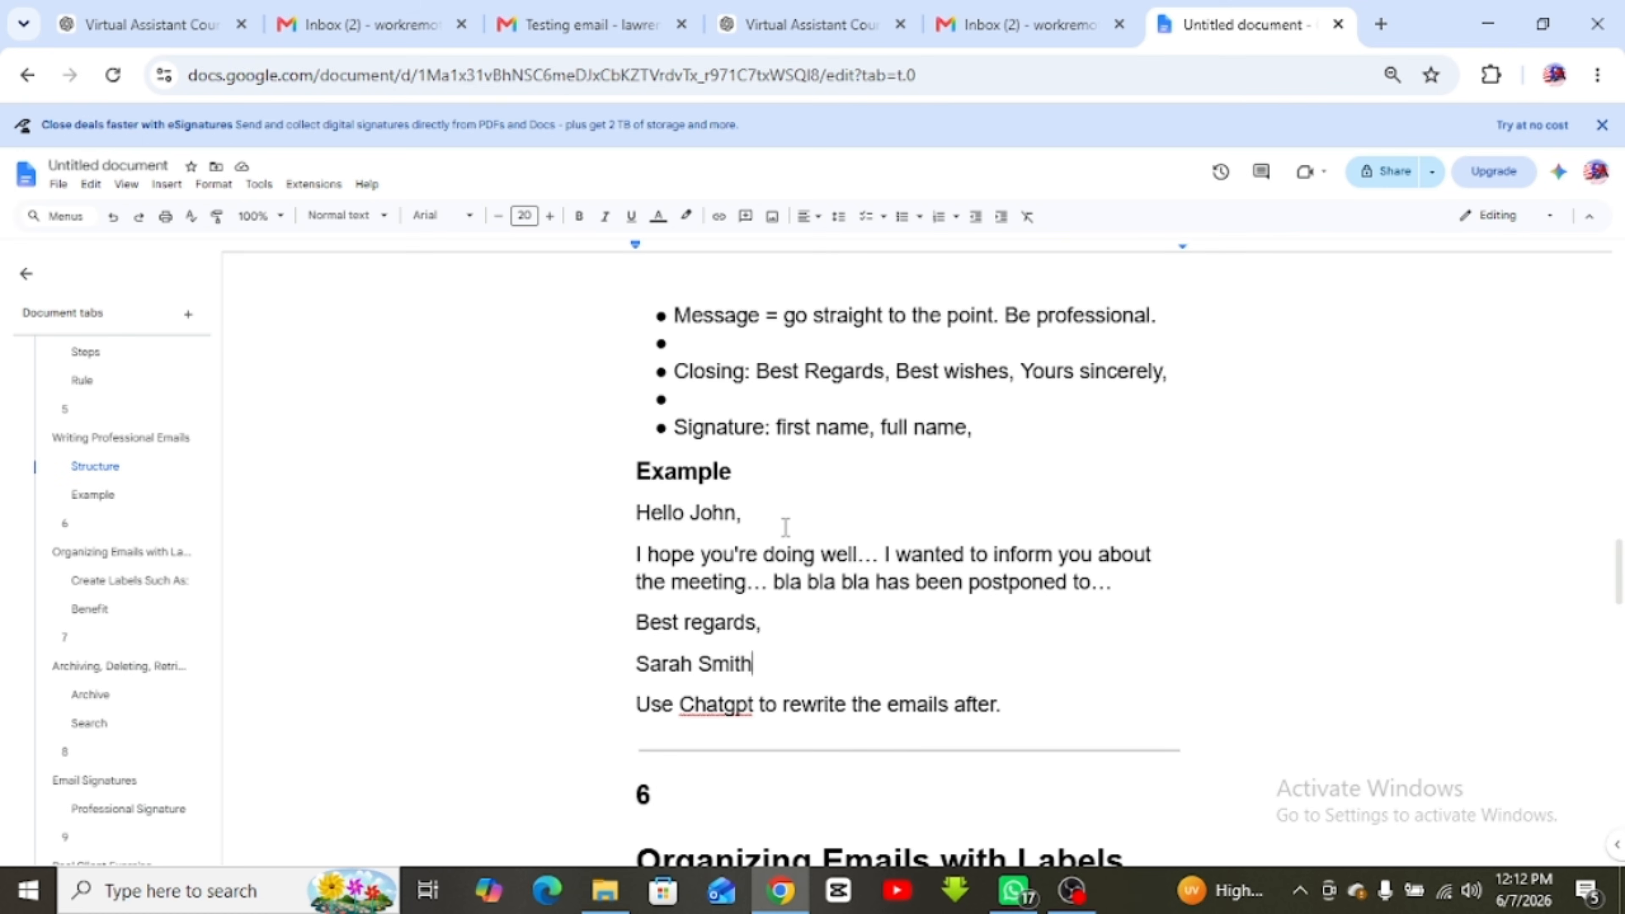
pyautogui.scroll(2, 785, 526)
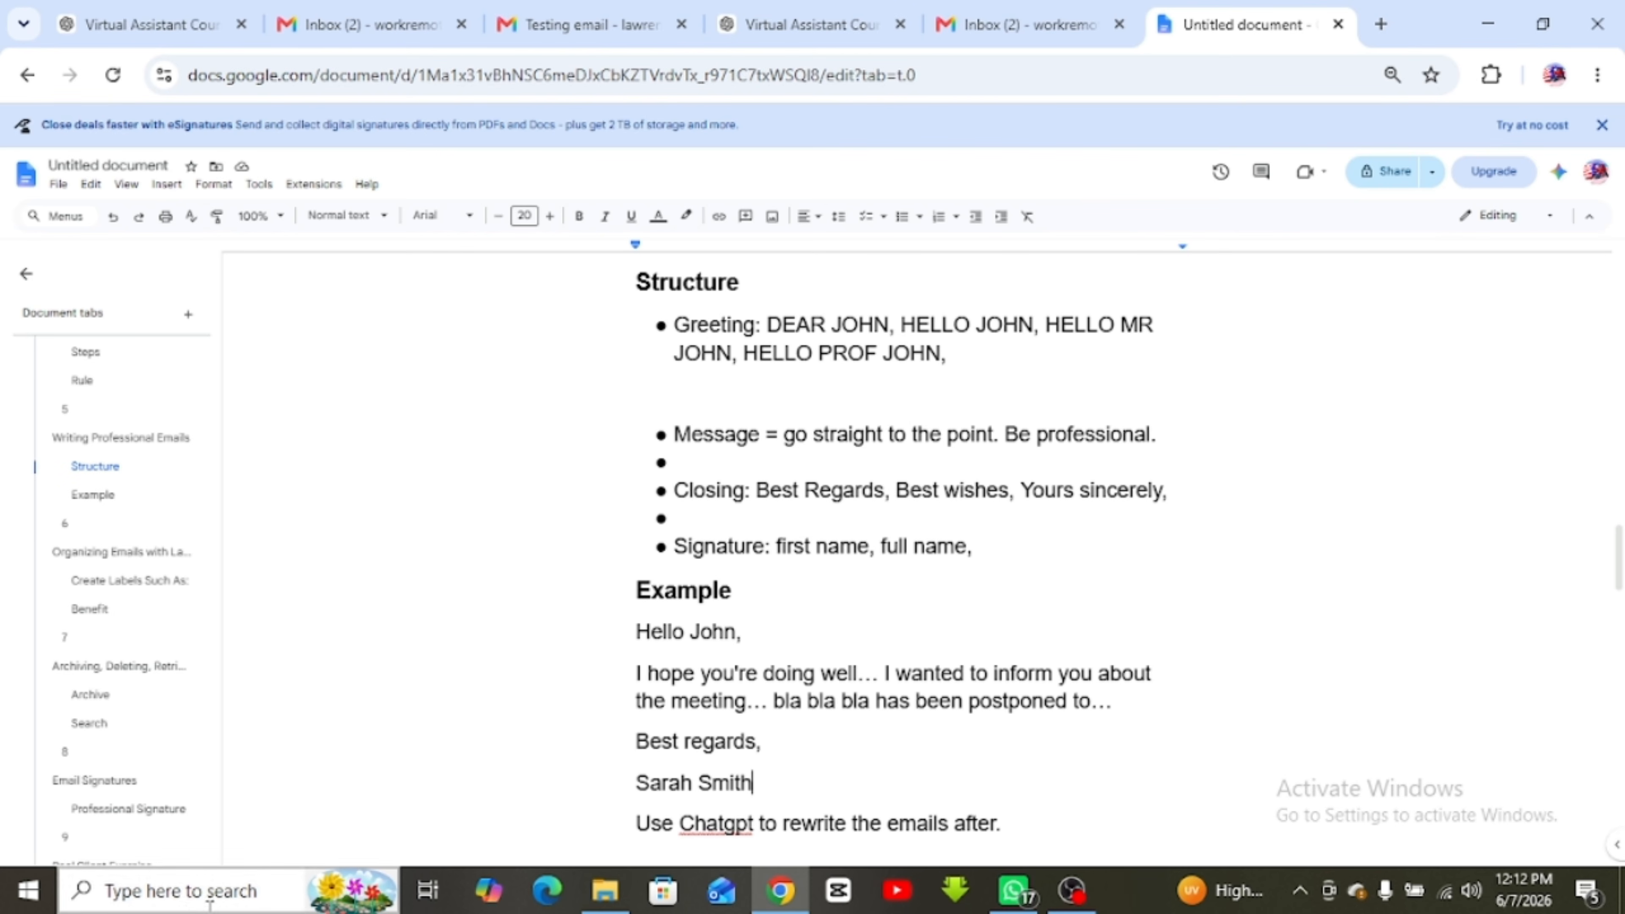
# Launch Notepad from the taskbar search and maximize its window
pyautogui.click(186, 893)
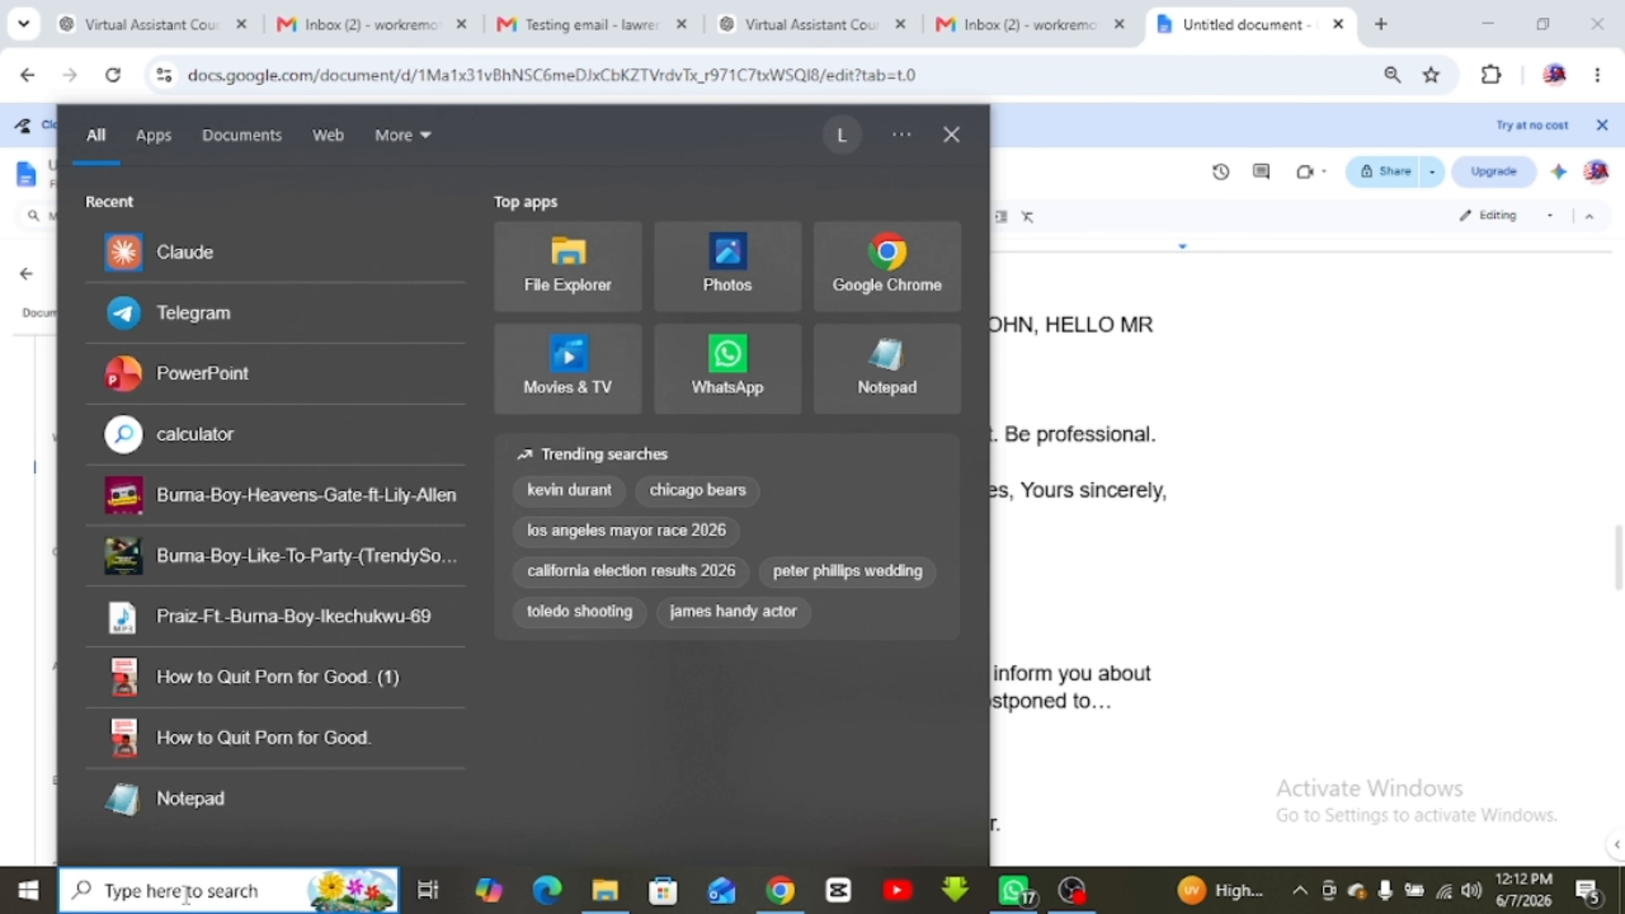
pyautogui.click(897, 384)
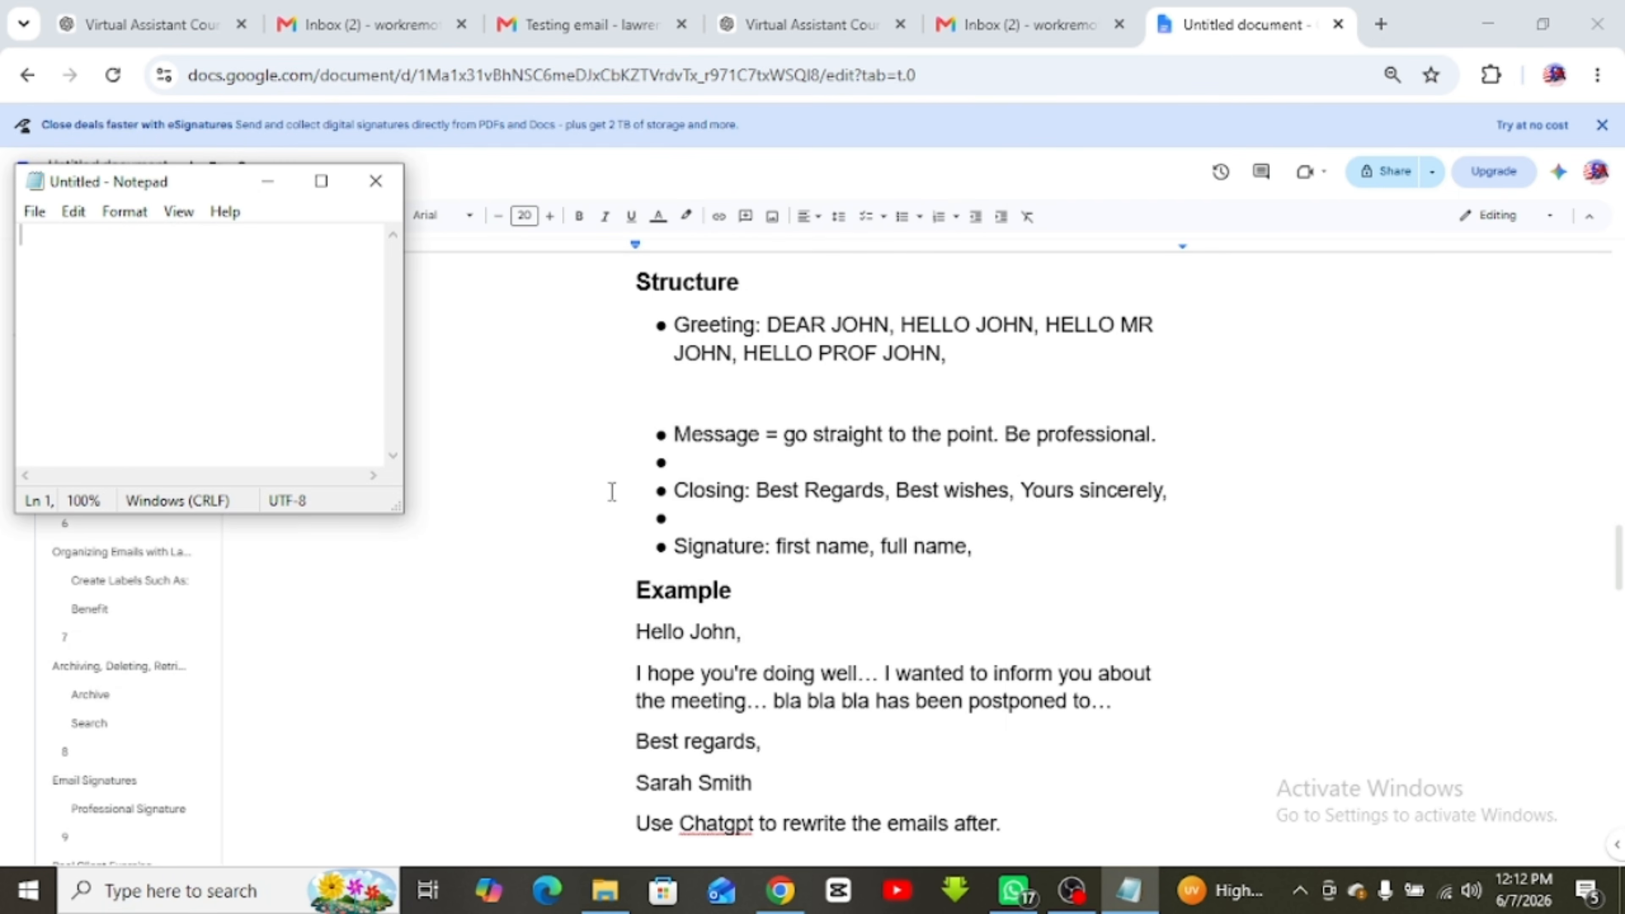
pyautogui.click(322, 181)
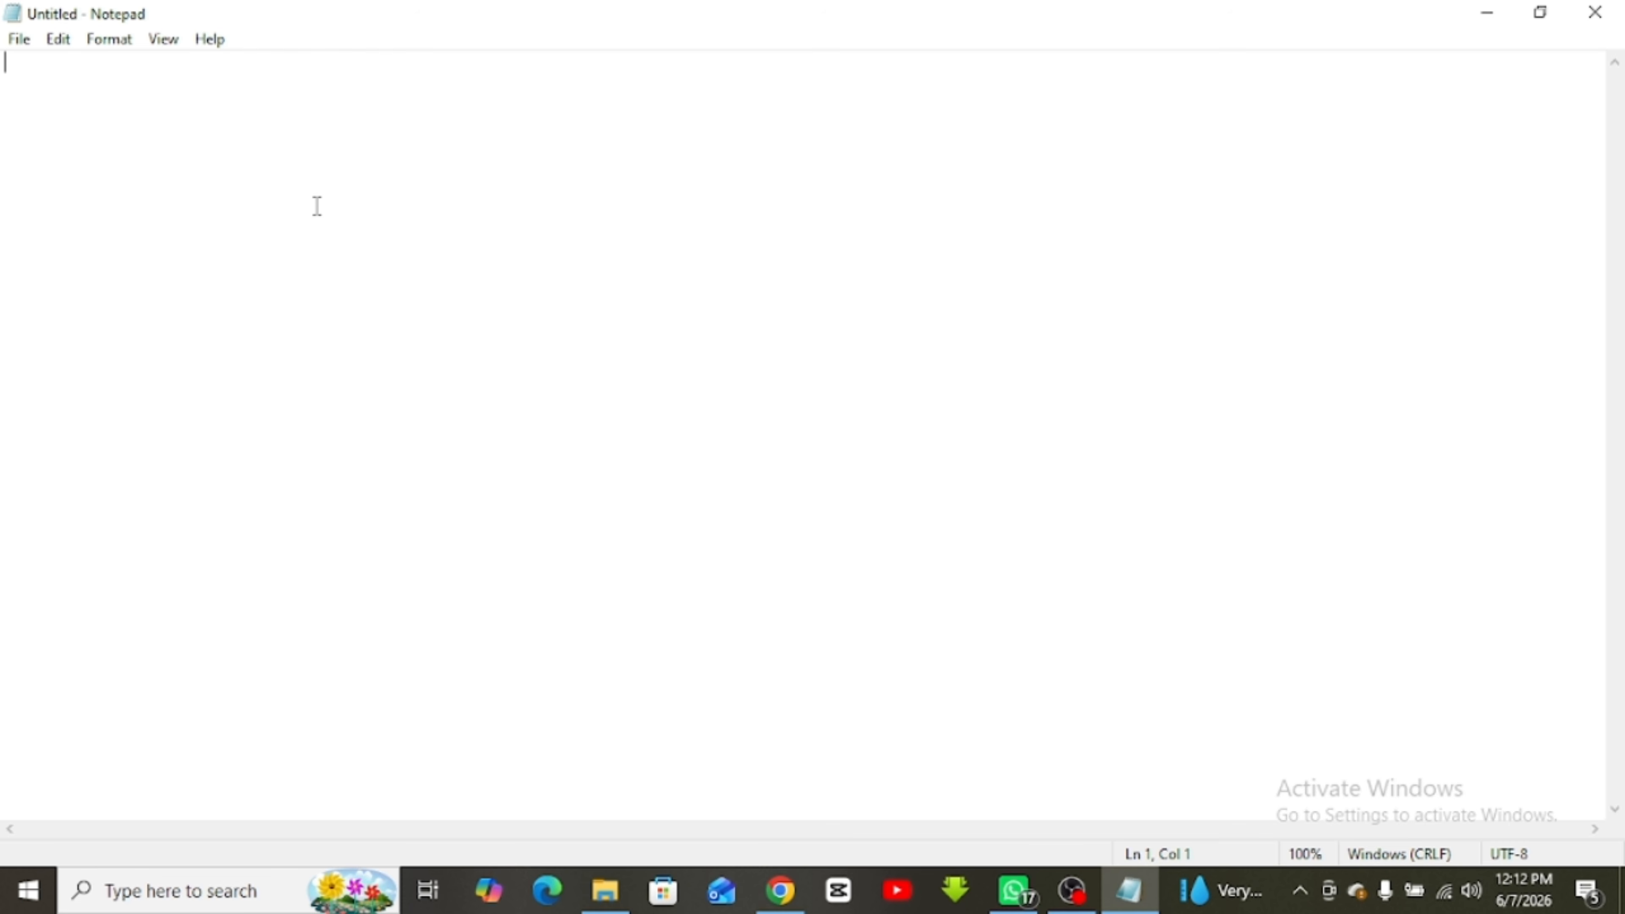
# Type a greeting and an introduction asking to reschedule the meeting to 11th of July
pyautogui.write('Hello ')
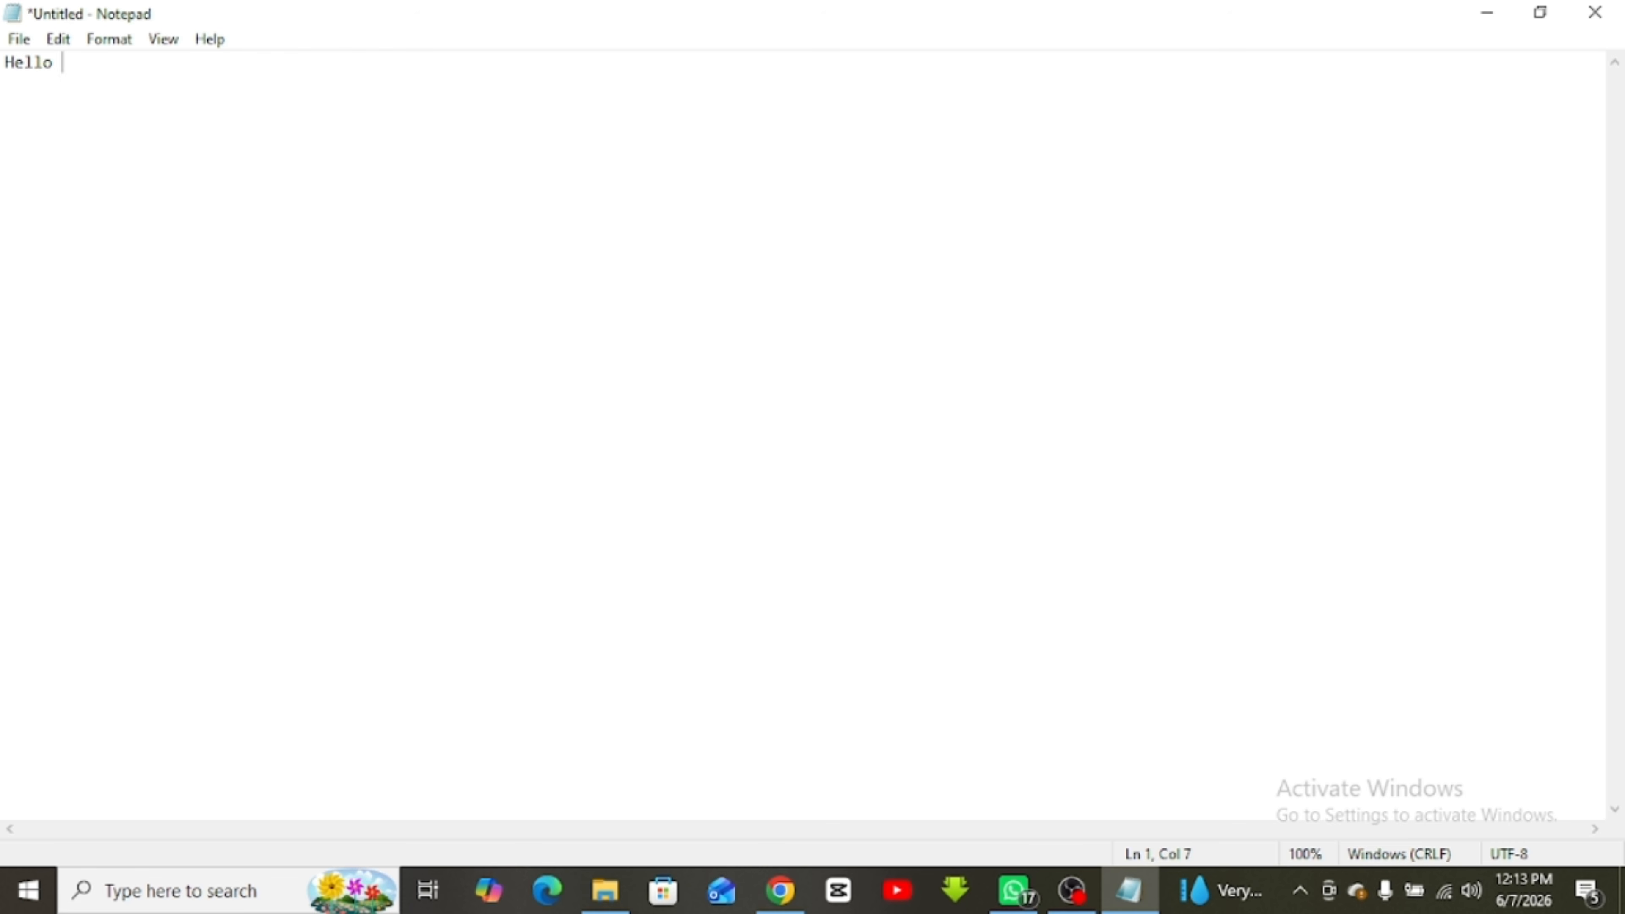
pyautogui.write('Dennis,  My')
pyautogui.press('Return')
pyautogui.press('Return')
pyautogui.write('My name is Lawrence from Oa')
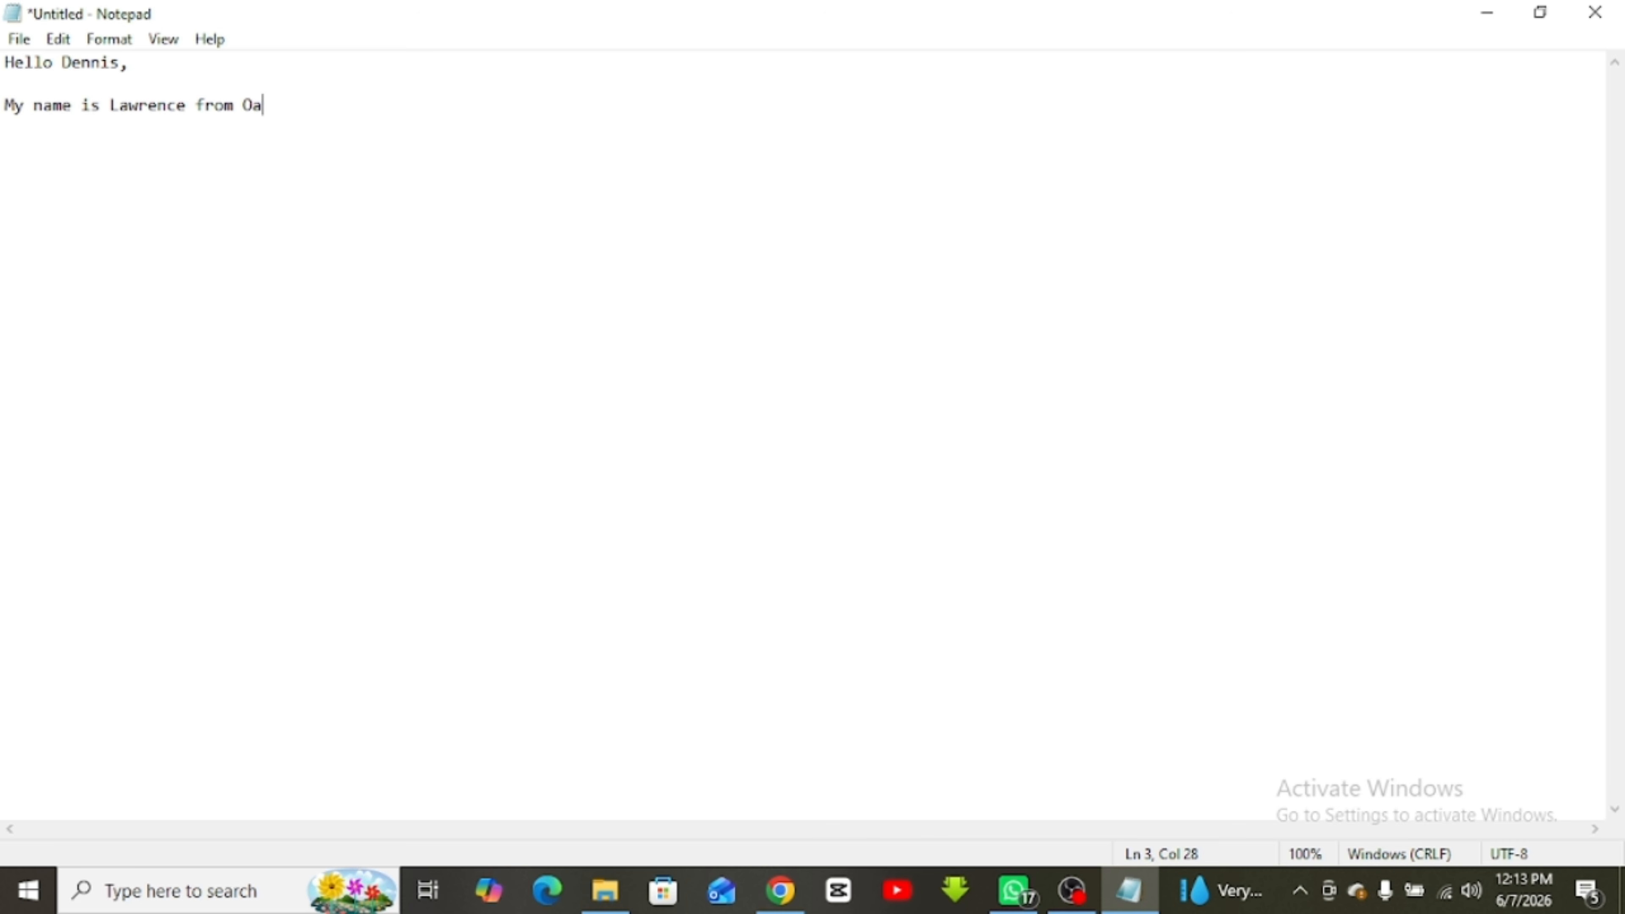
pyautogui.write('kfield Consult')
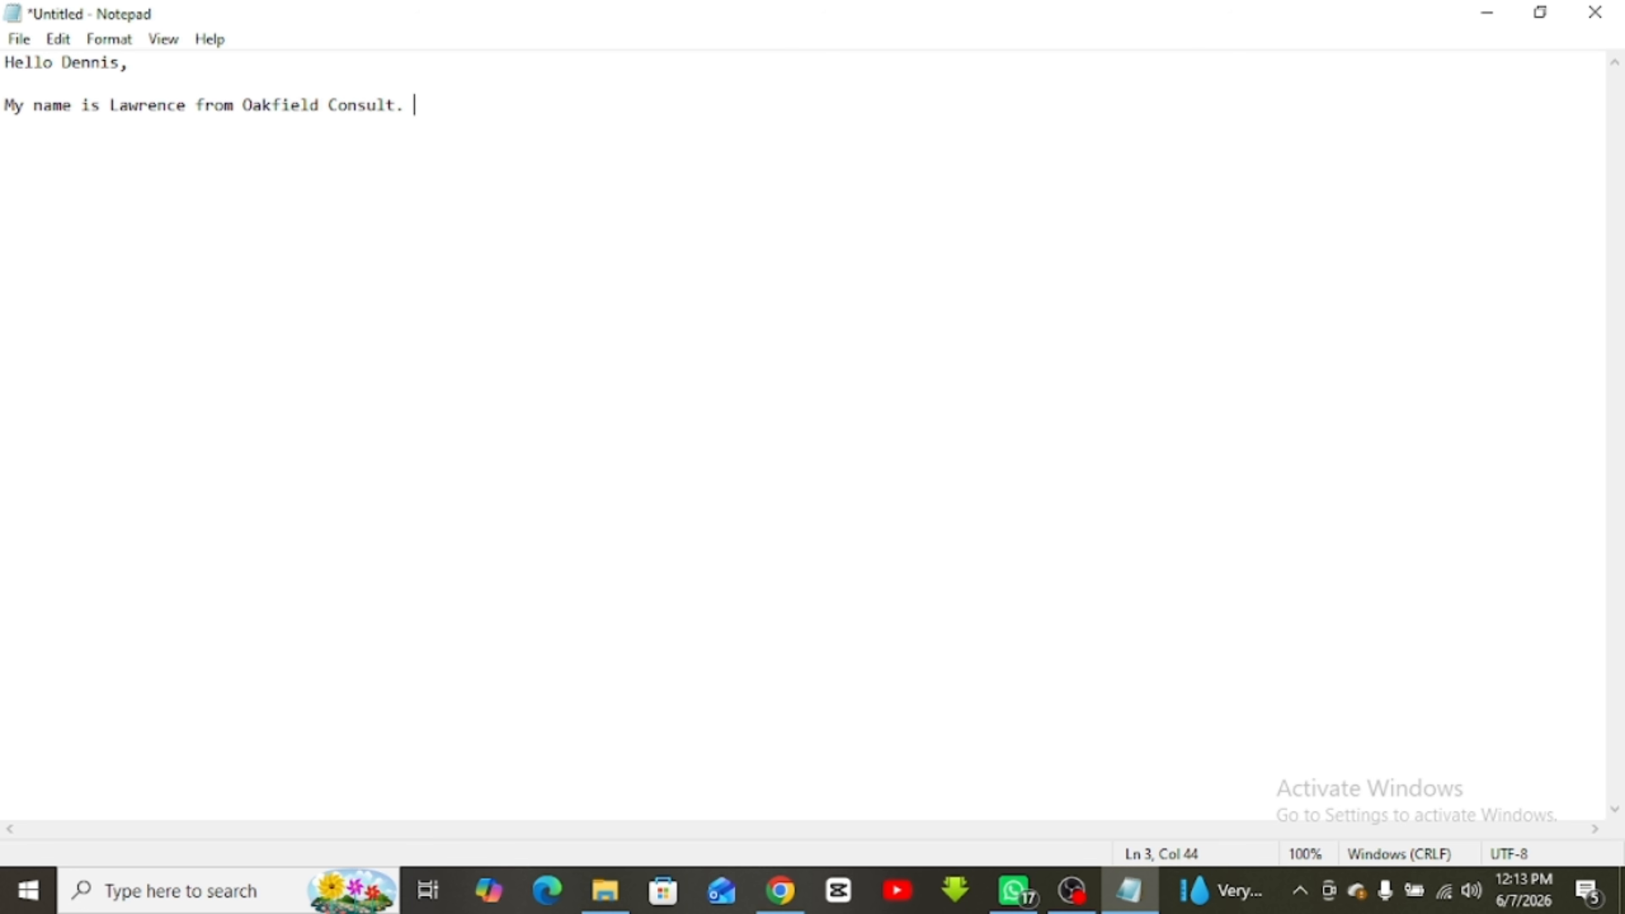
pyautogui.write('. MY as')
pyautogui.write('oss asked me to')
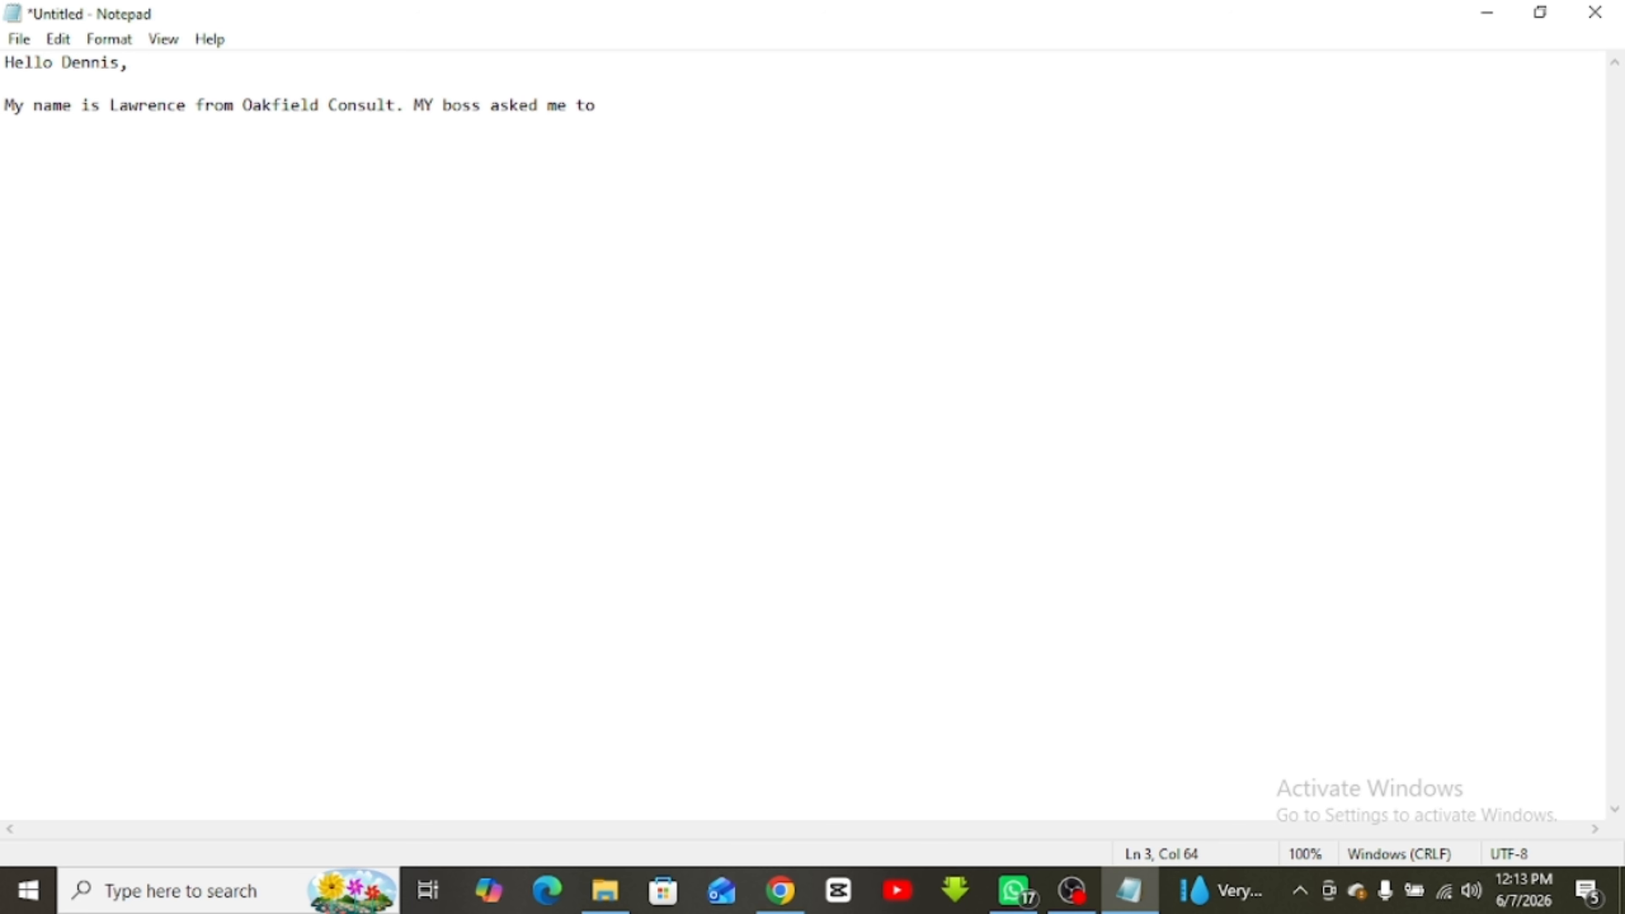
pyautogui.write(' enquire')
pyautogui.write('the meeting can be res')
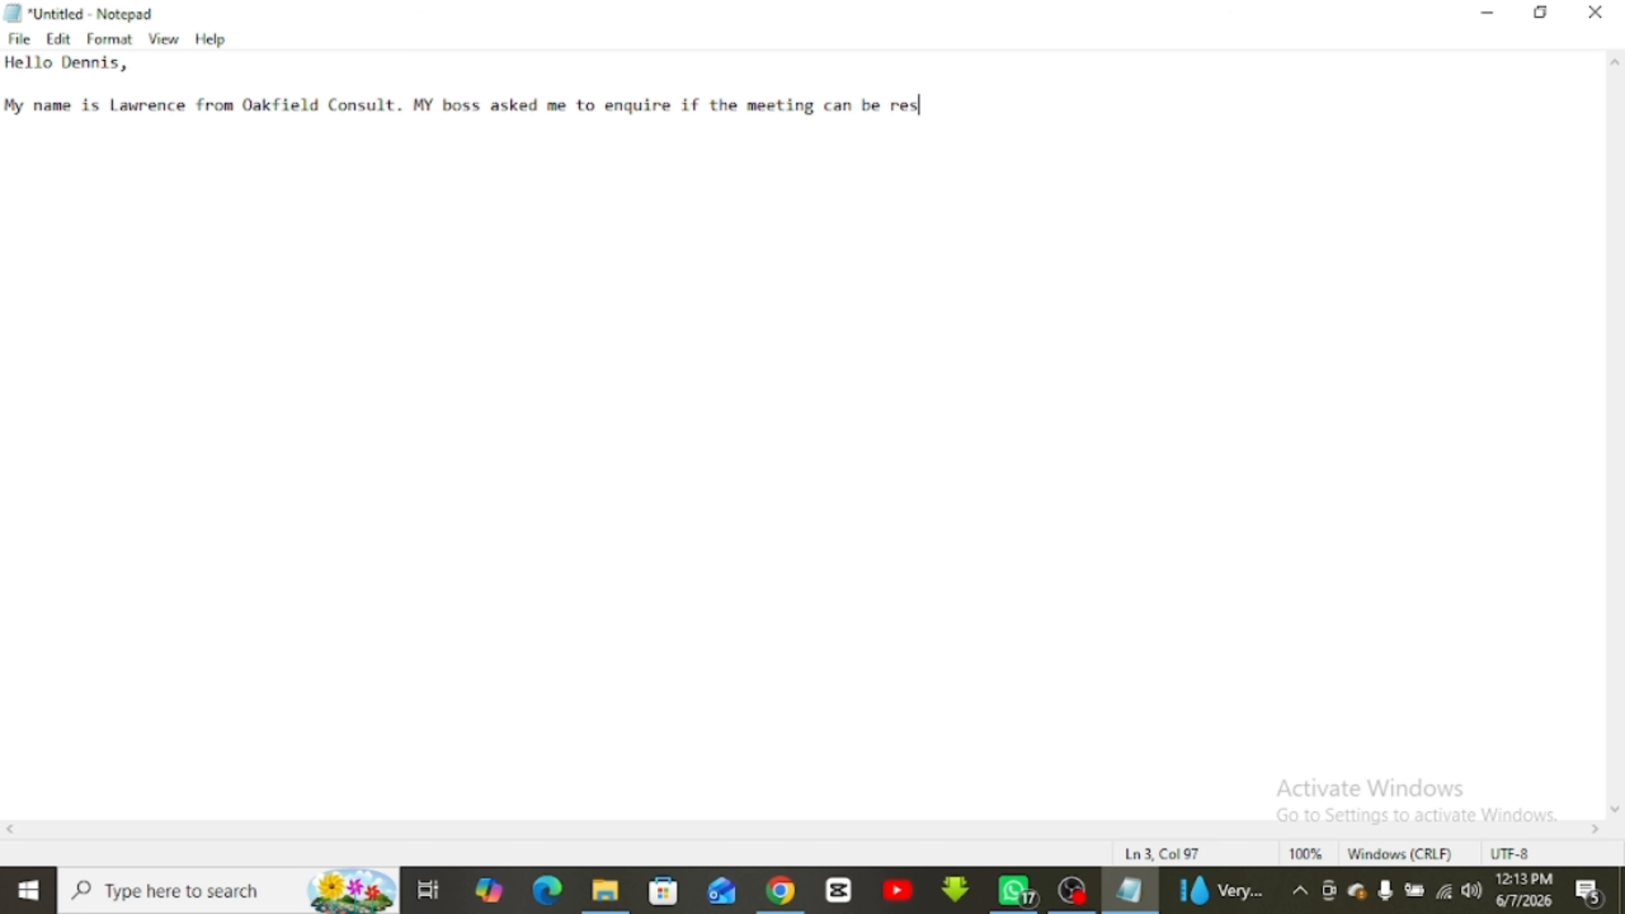
pyautogui.write('cheduled to')
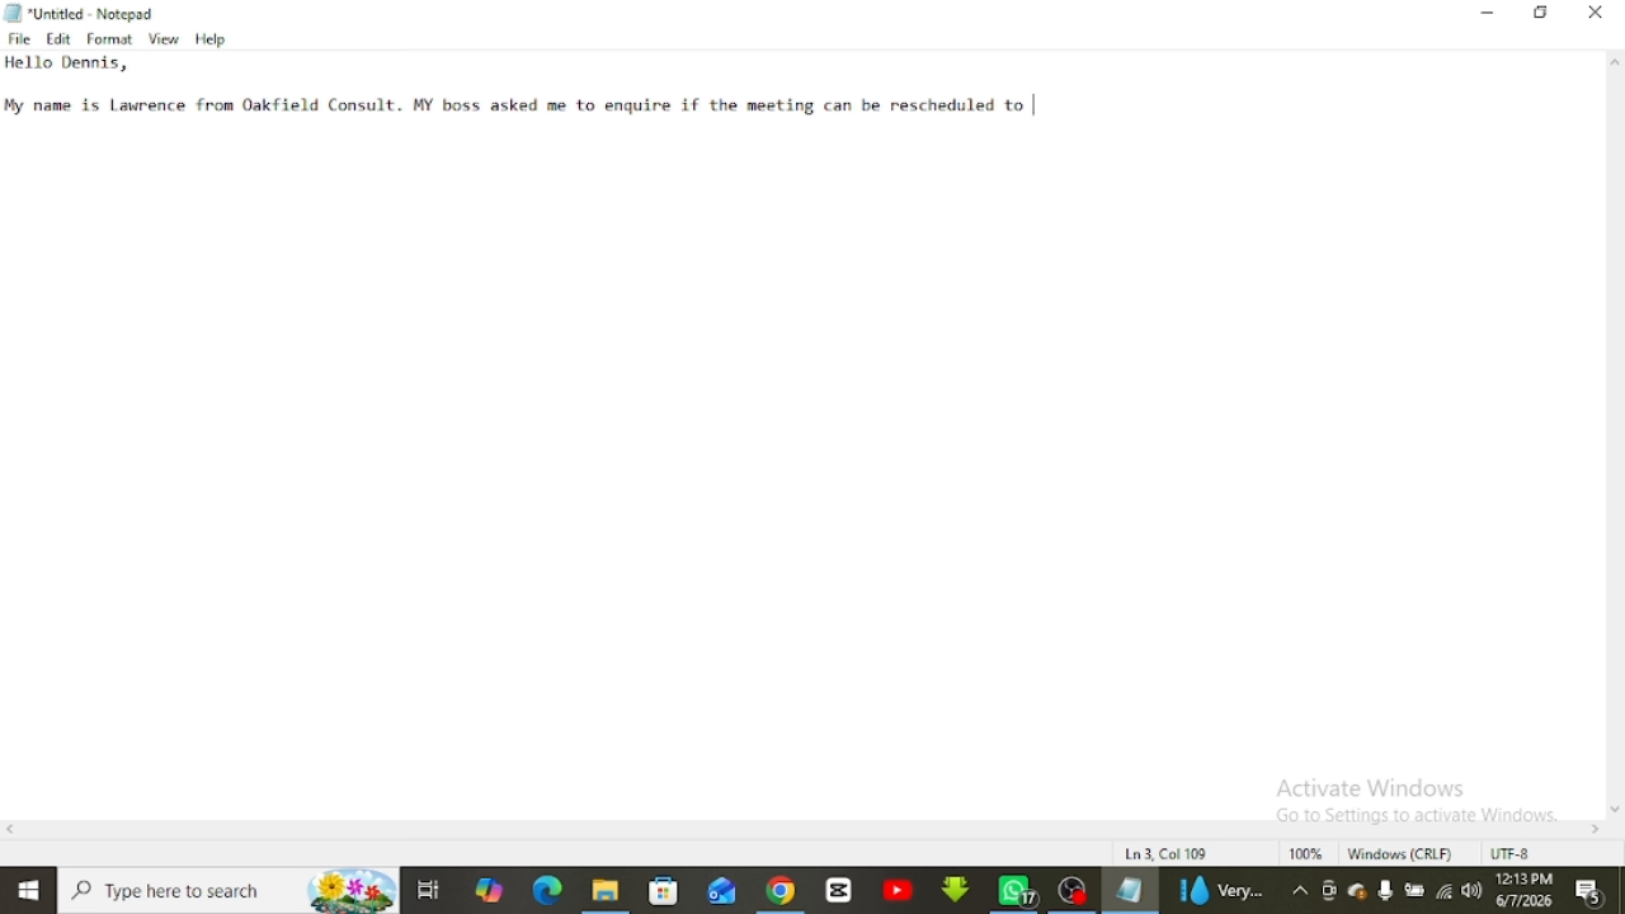
pyautogui.write(' 11th of July')
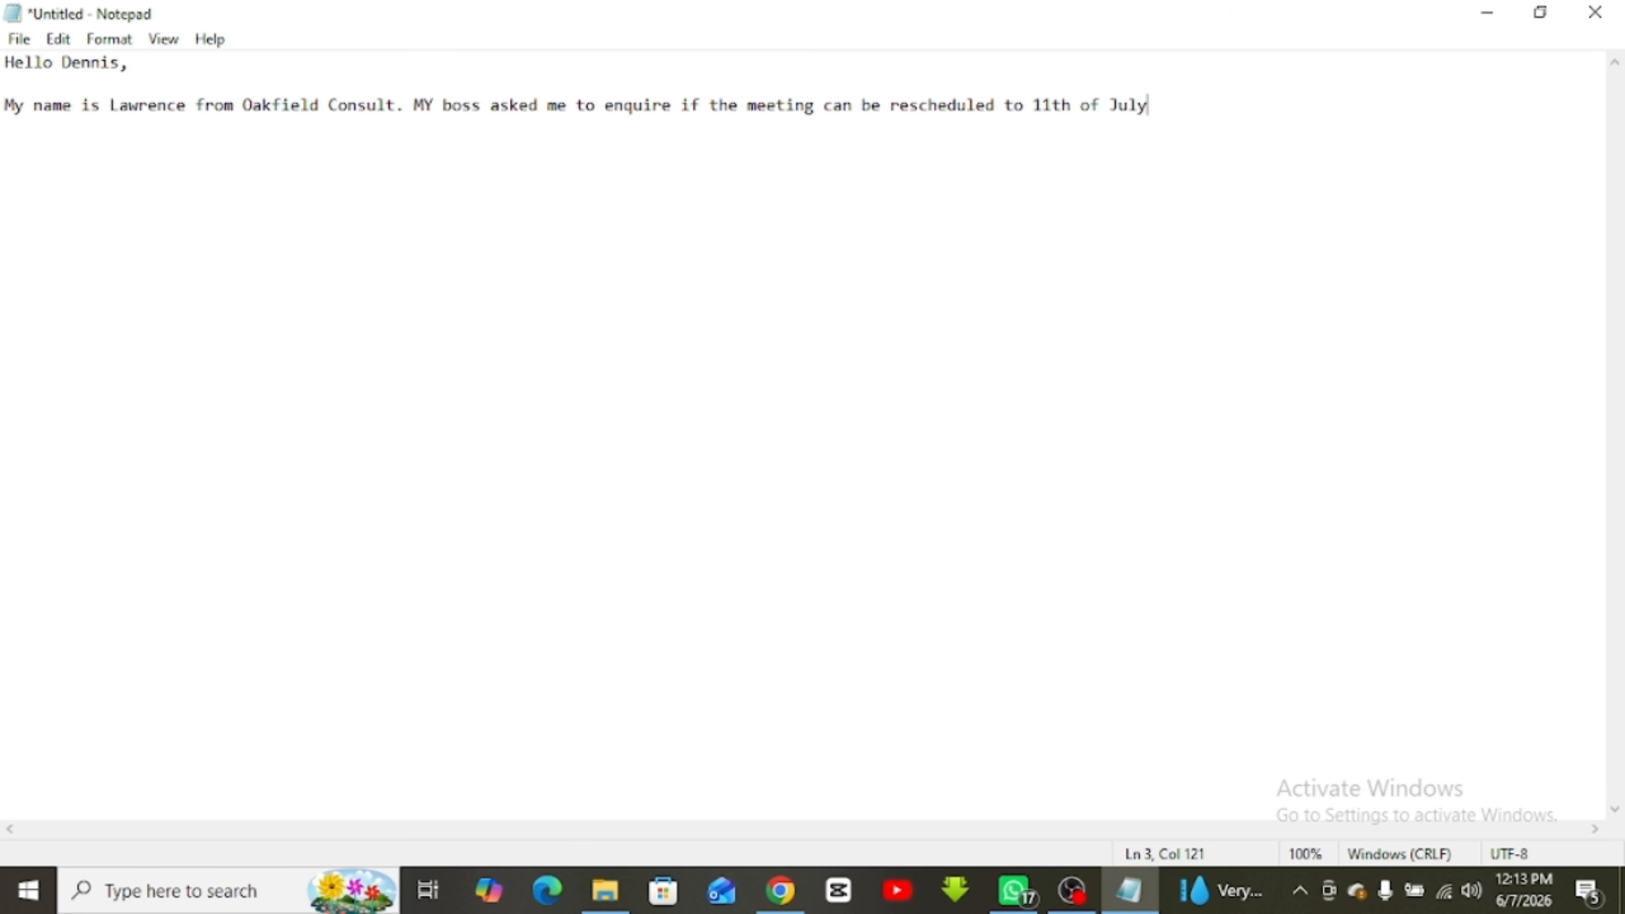
pyautogui.write(' be')
# Explain he can't make it tomorrow due to a doctor's appointment and ask them to check their calendar
pyautogui.press('BackSpace')
pyautogui.press('BackSpace')
pyautogui.write('He is not able to make i')
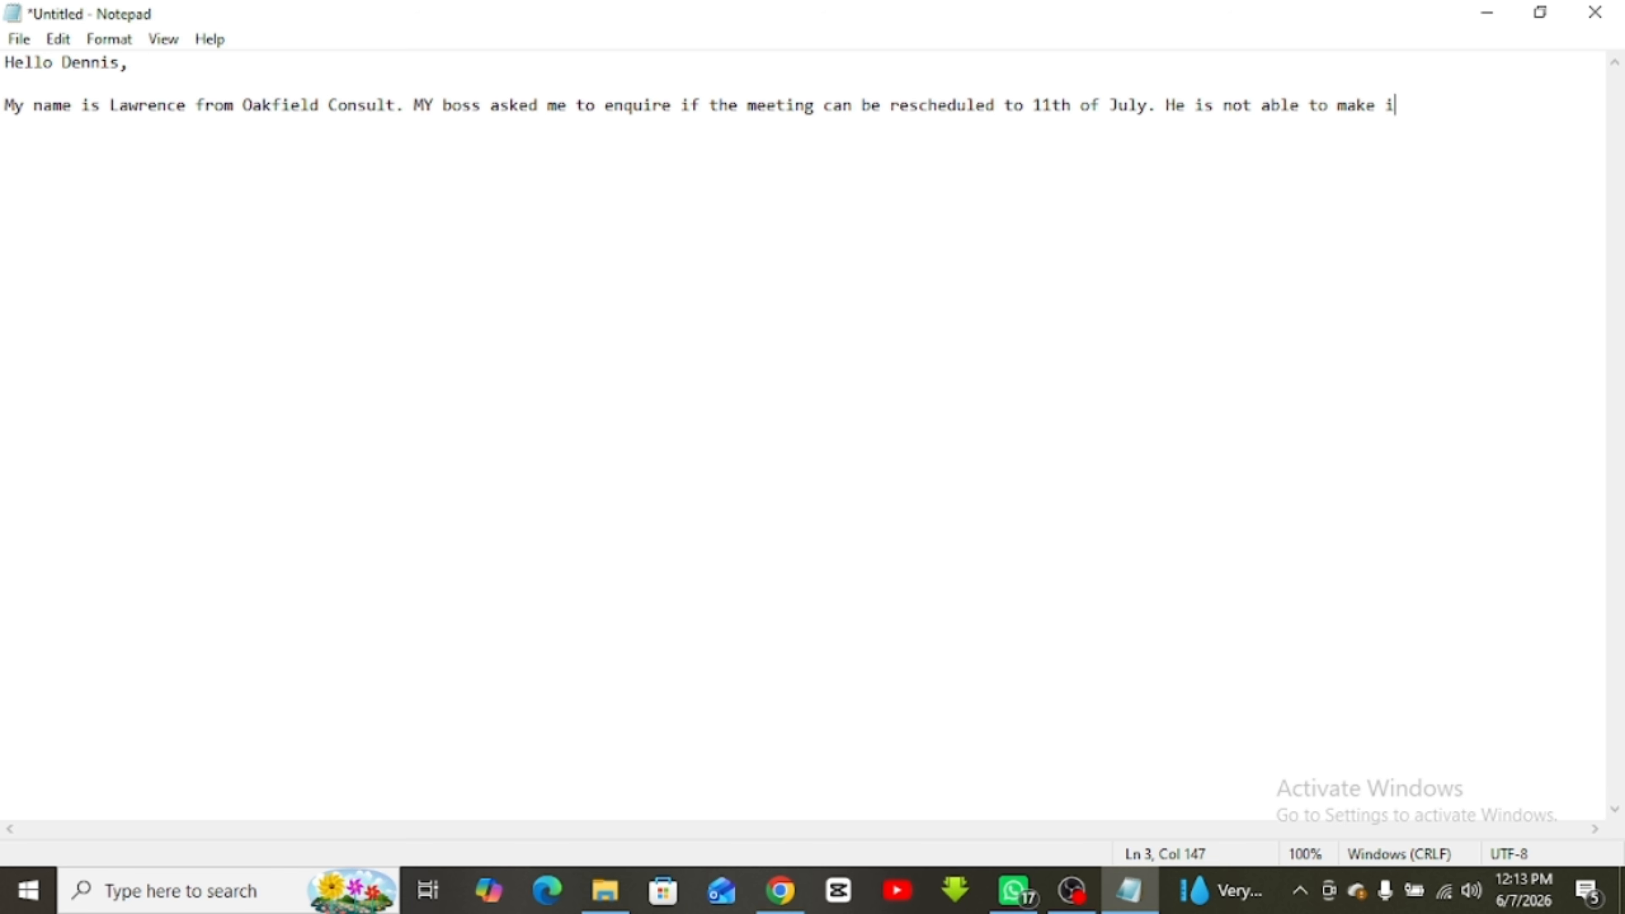
pyautogui.hotkey('ctrl', 'BackSpace')
pyautogui.hotkey('ctrl', 'BackSpace')
pyautogui.hotkey('ctrl', 'BackSpace')
pyautogui.hotkey('ctrl', 'BackSpace')
pyautogui.hotkey('ctrl', 'BackSpace')
pyautogui.write('wo')
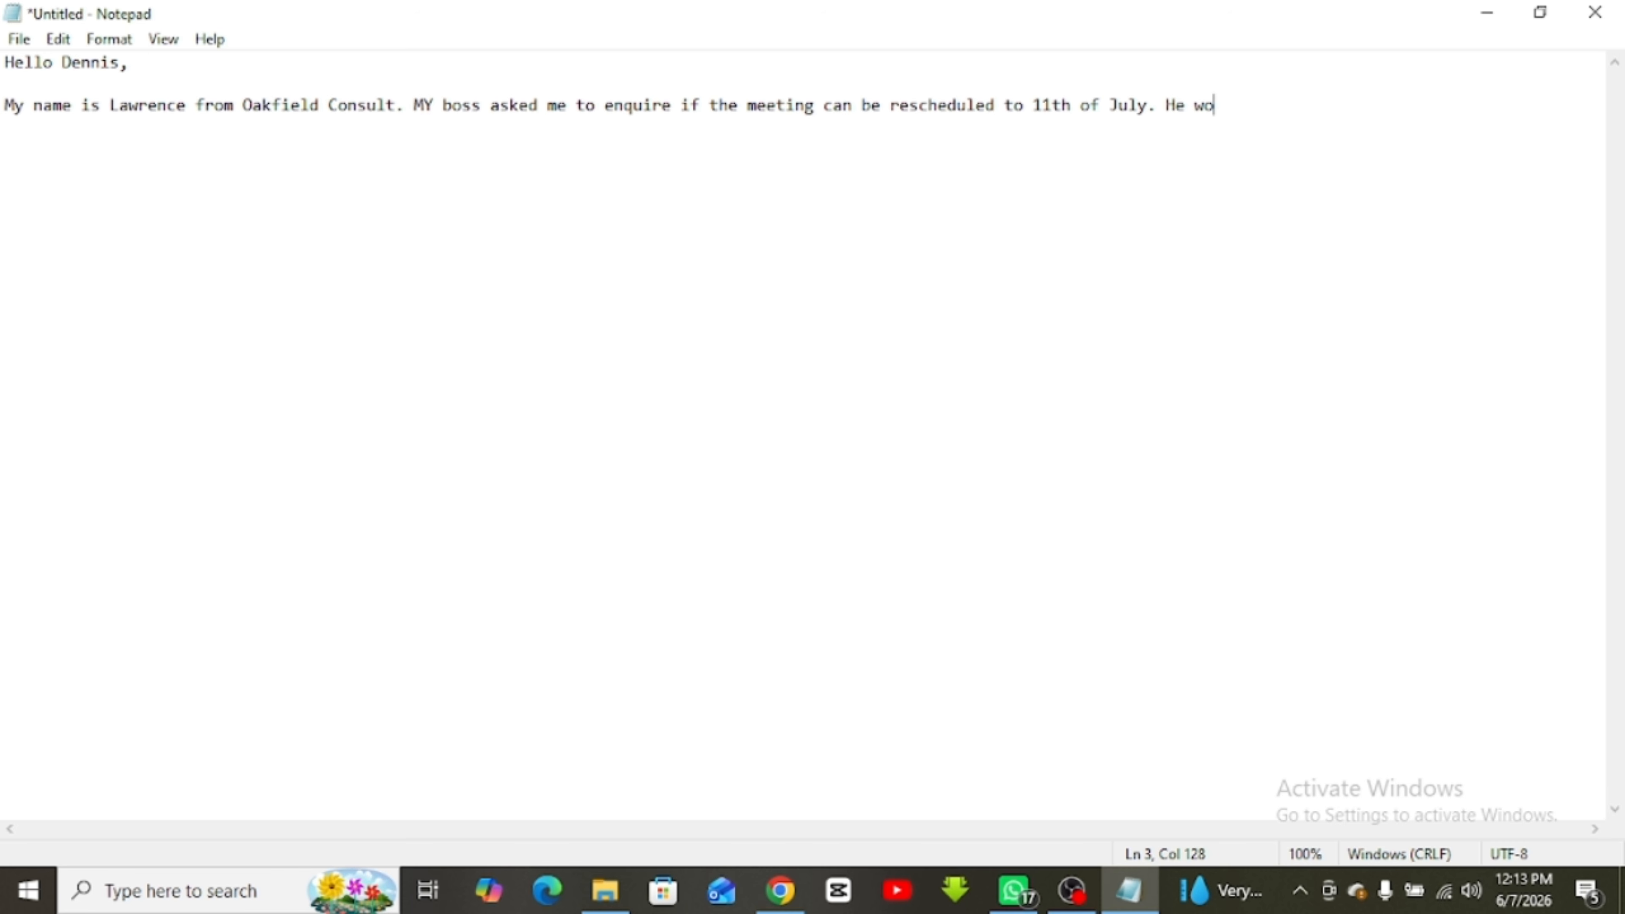
pyautogui.write('uld not be able to make it tomoro')
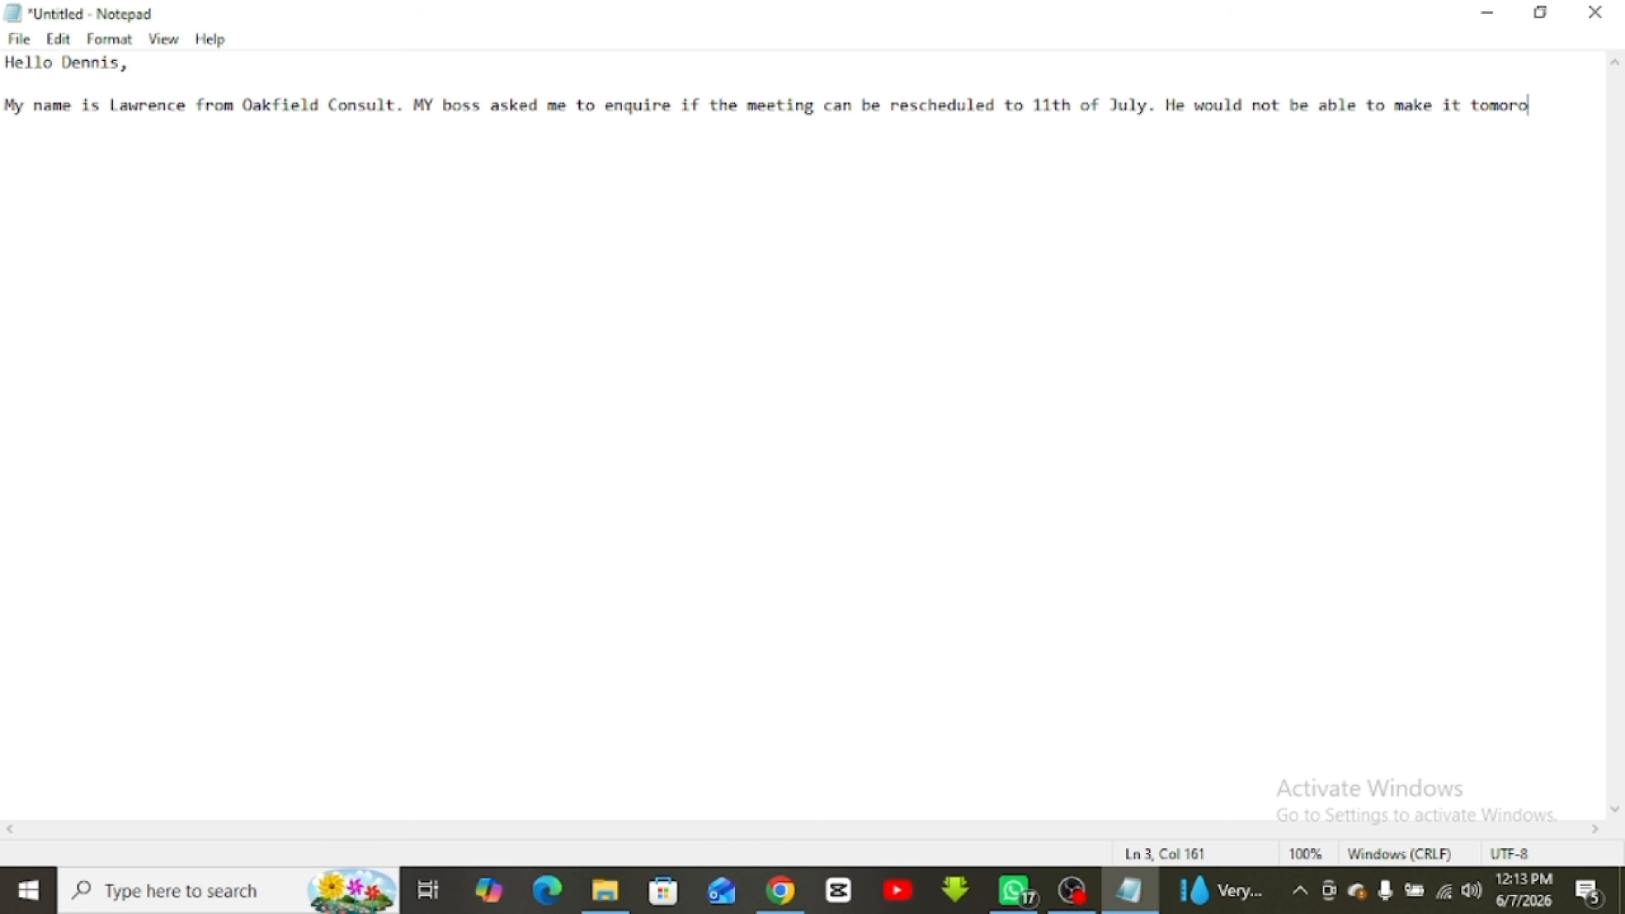
pyautogui.press('BackSpace')
pyautogui.write('row because of')
pyautogui.press('Return')
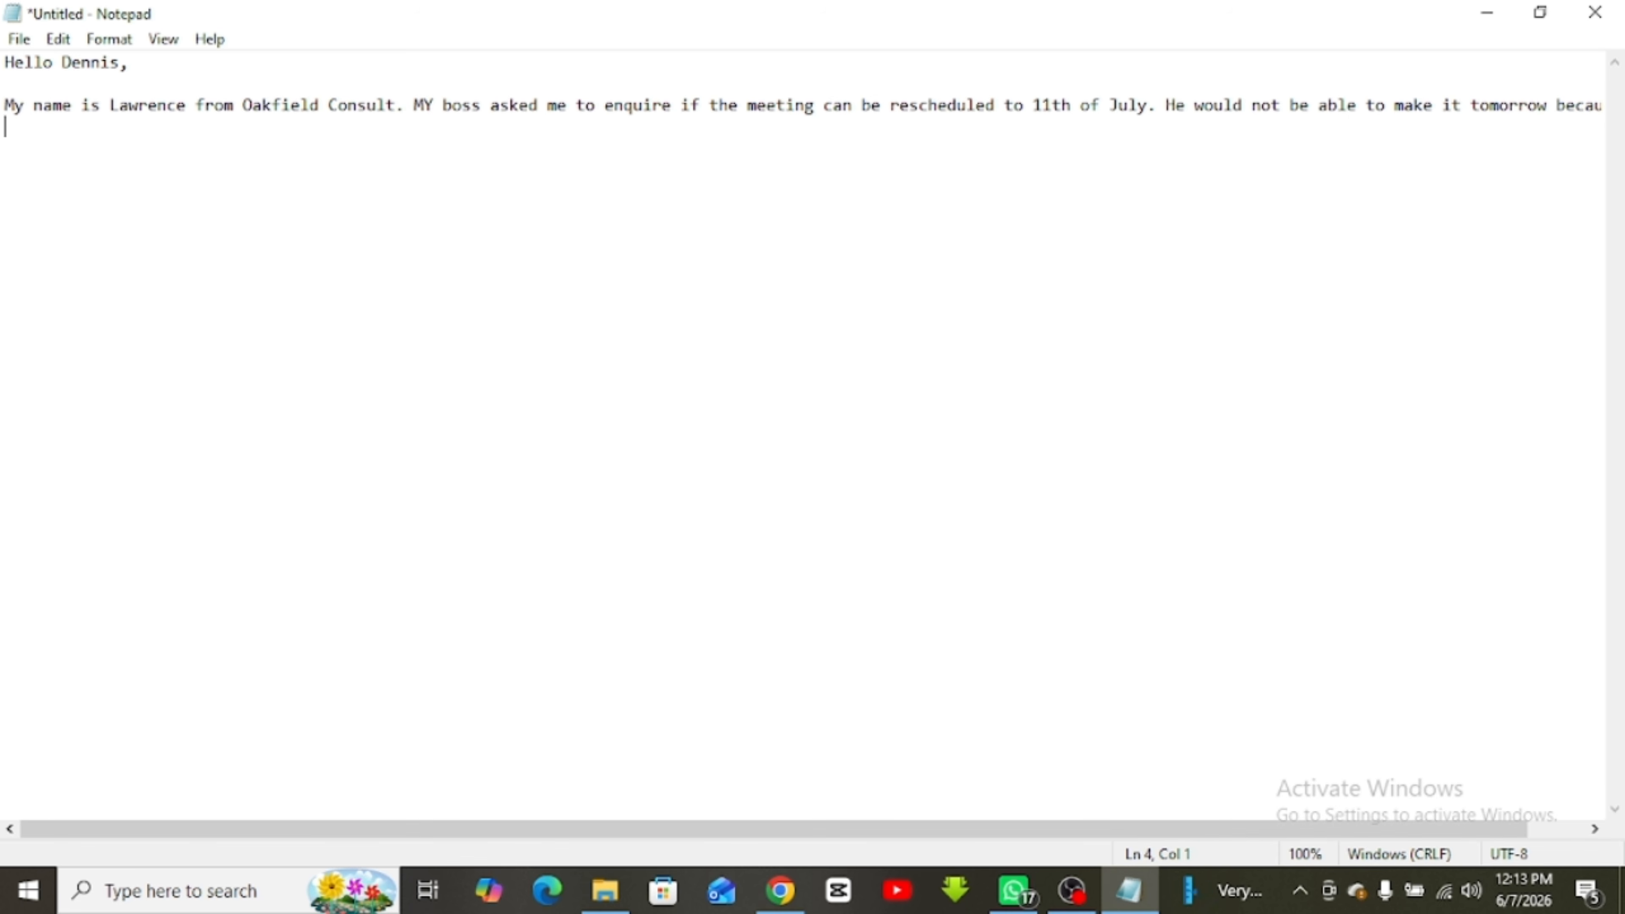
pyautogui.write('his appointement ')
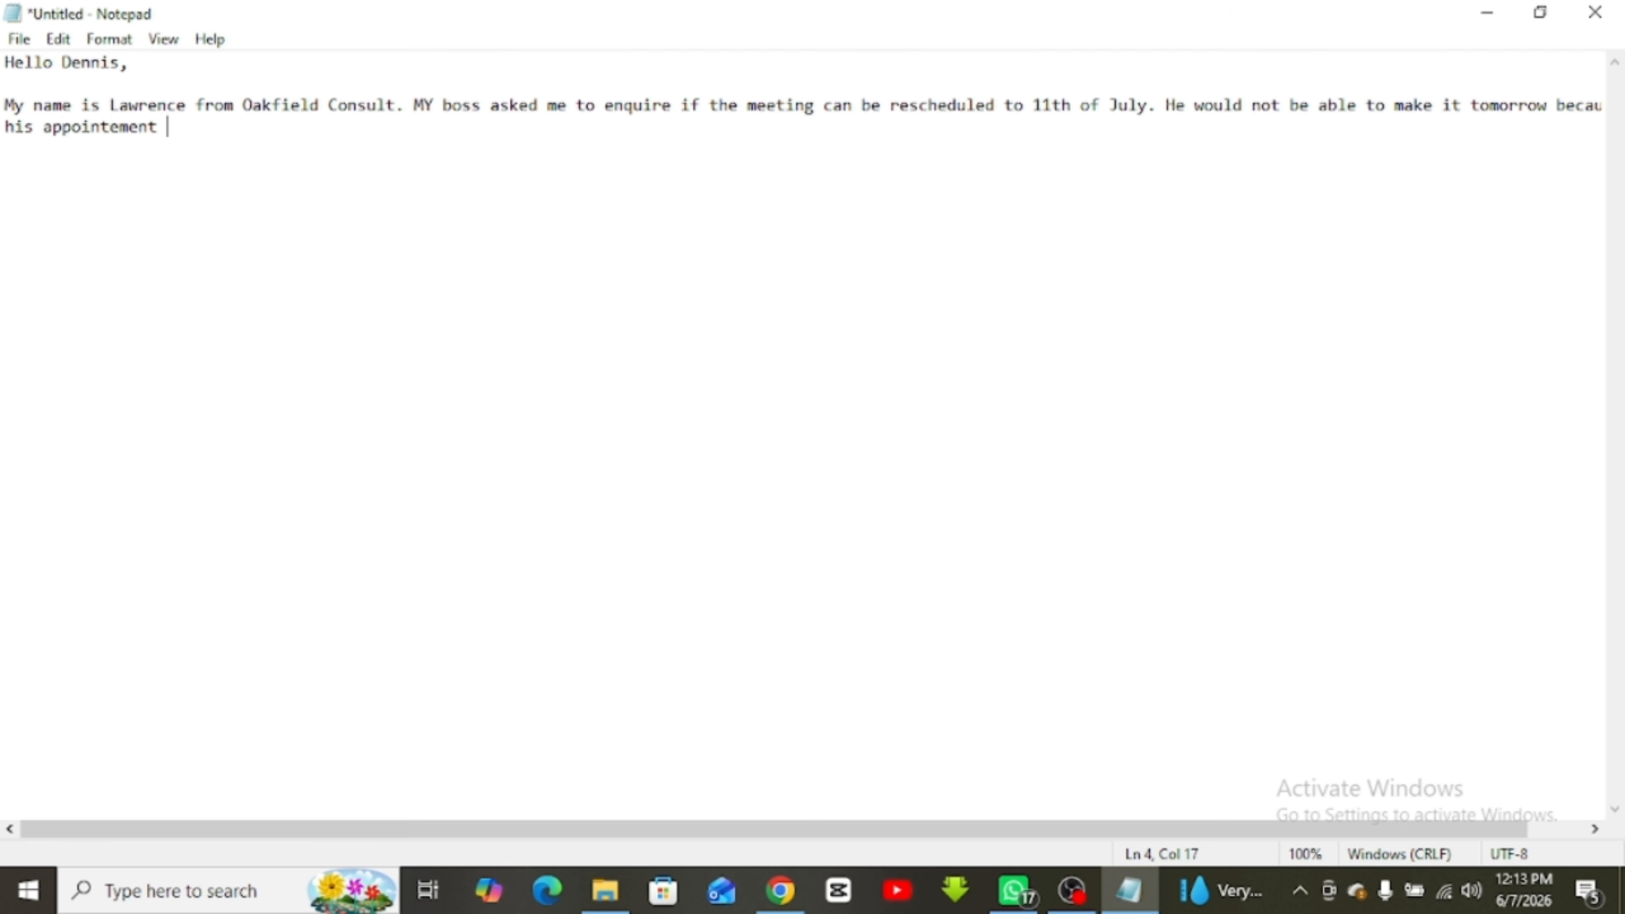
pyautogui.write('with his doctor.')
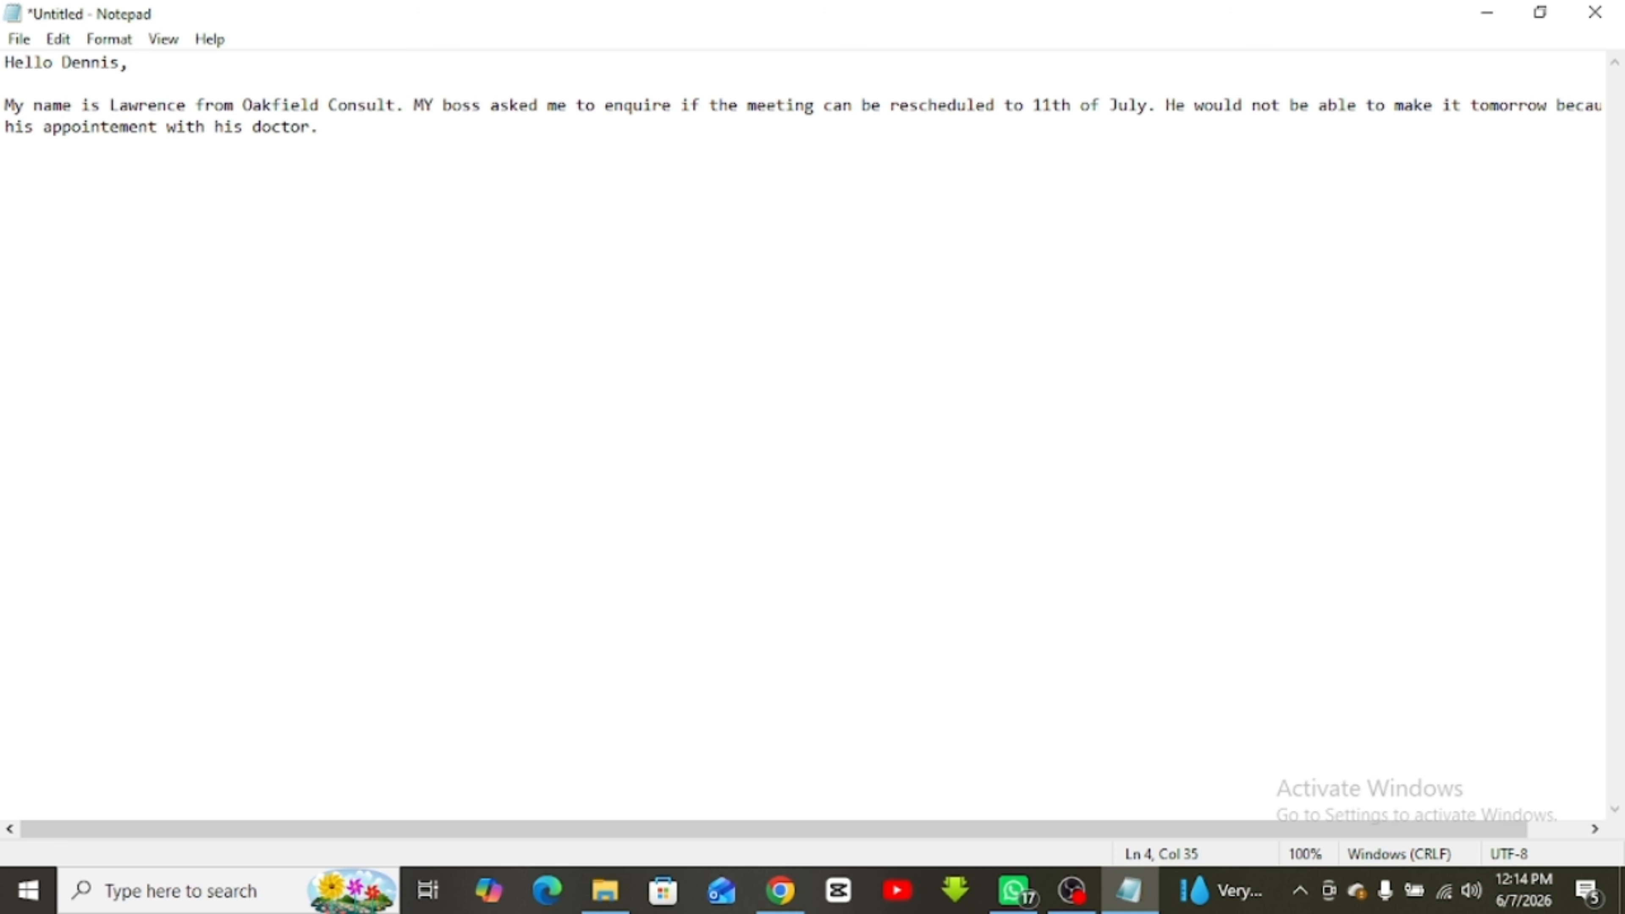
pyautogui.write('Please ')
pyautogui.write(' look at')
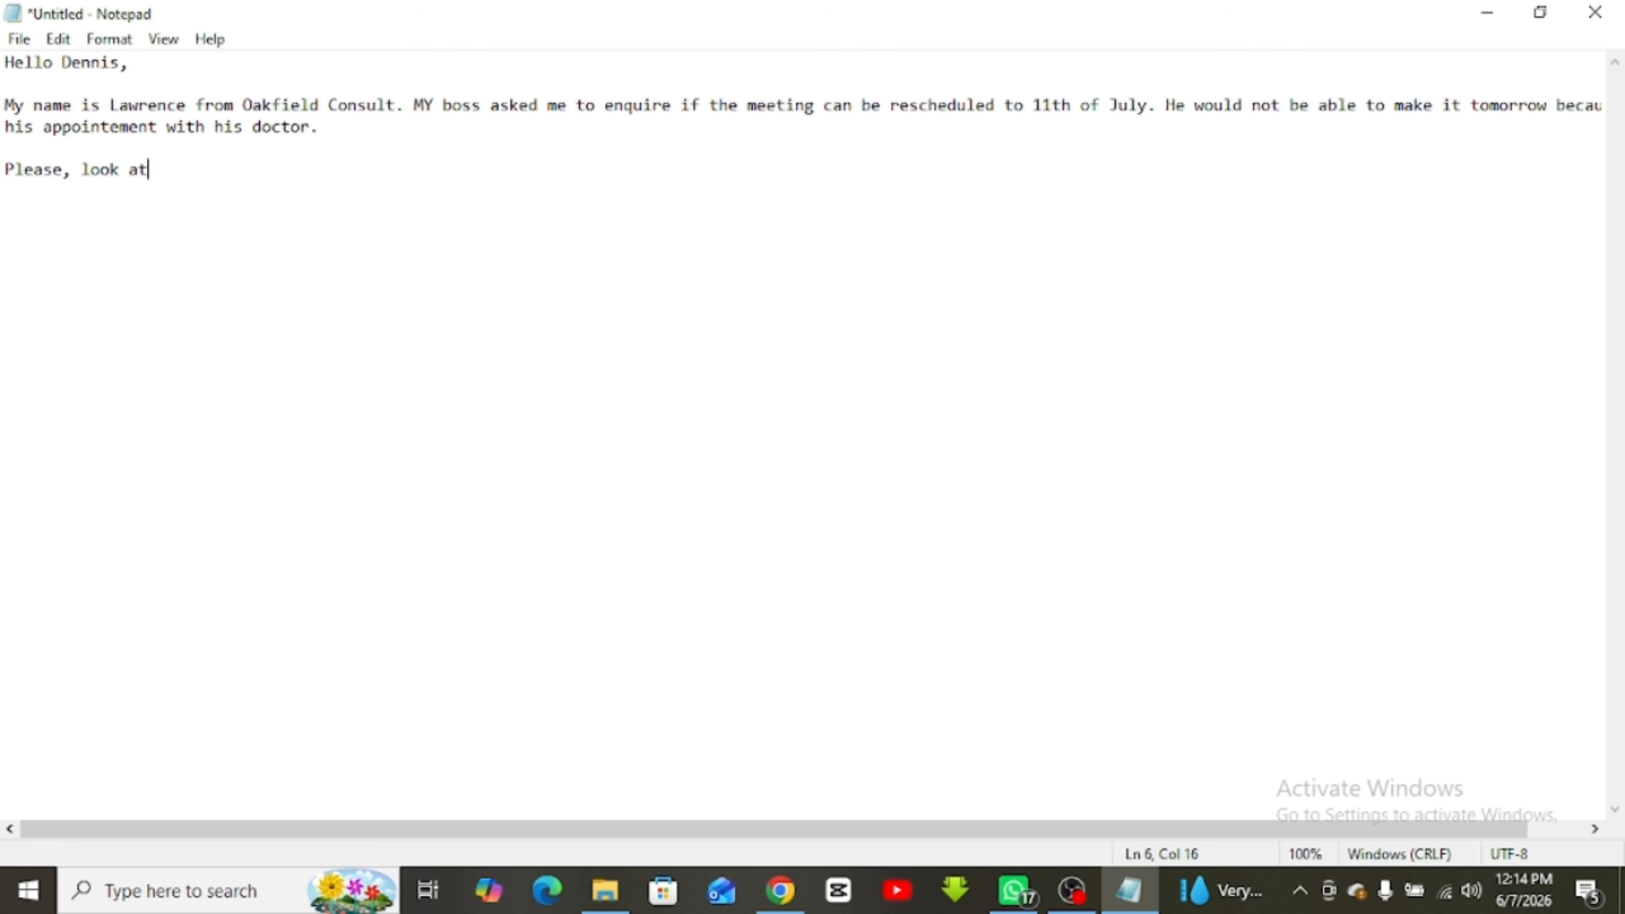
pyautogui.write(' your calenda')
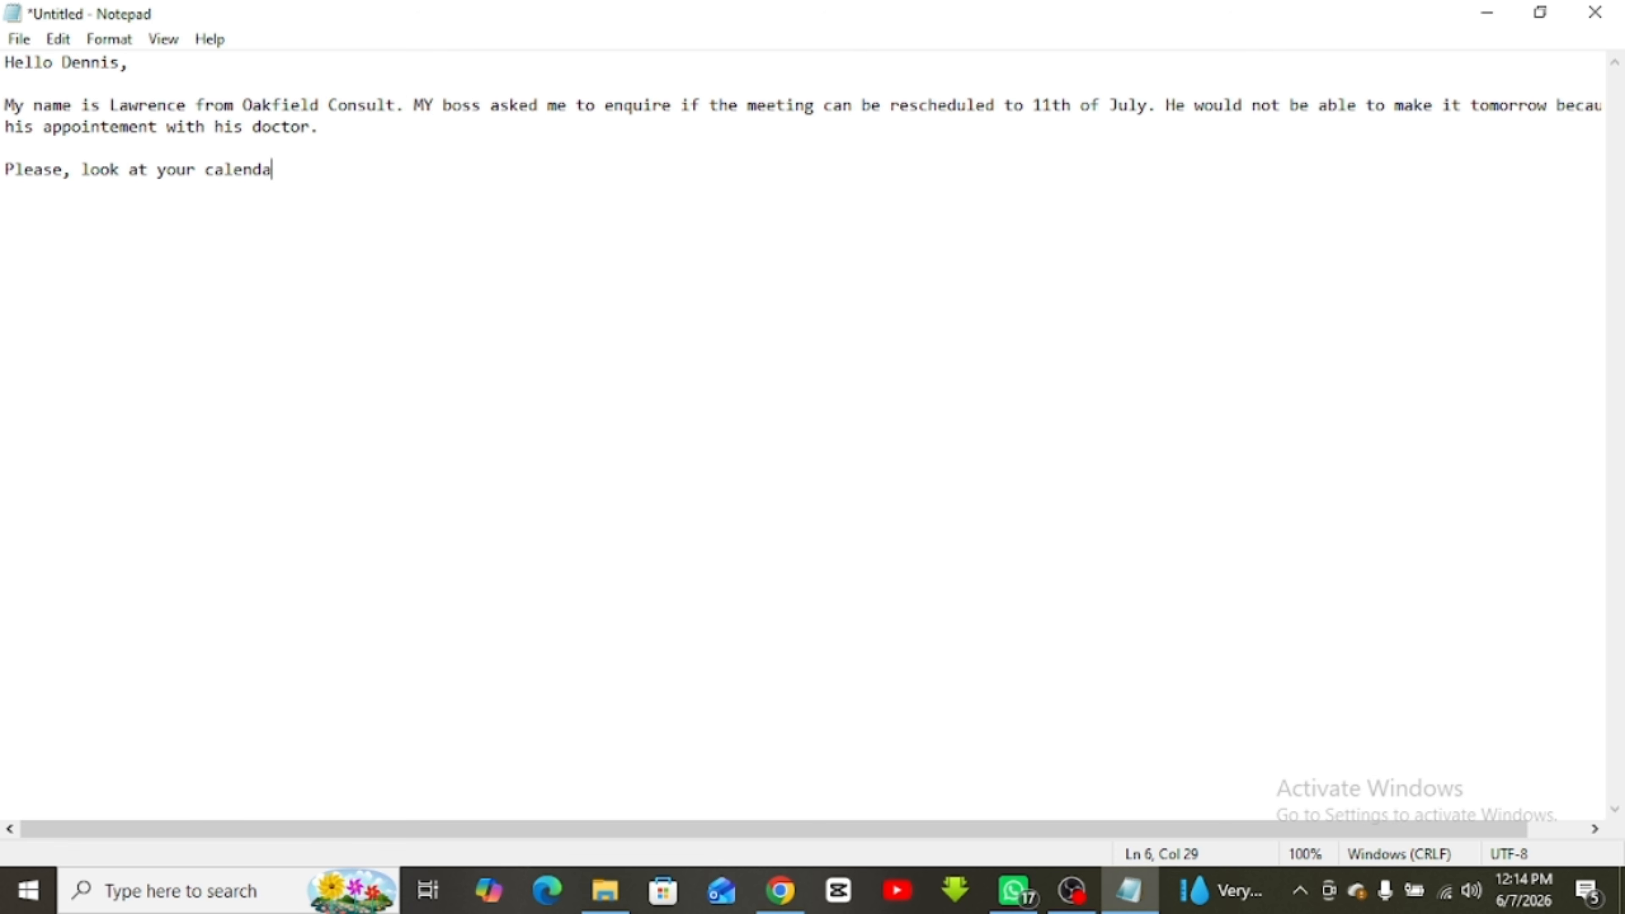
pyautogui.write('r and get')
# Finish with a request to find time between 8am and 11am, 'Best regards,' and the sender's name, then select all text
pyautogui.press('BackSpace')
pyautogui.write('find time betw')
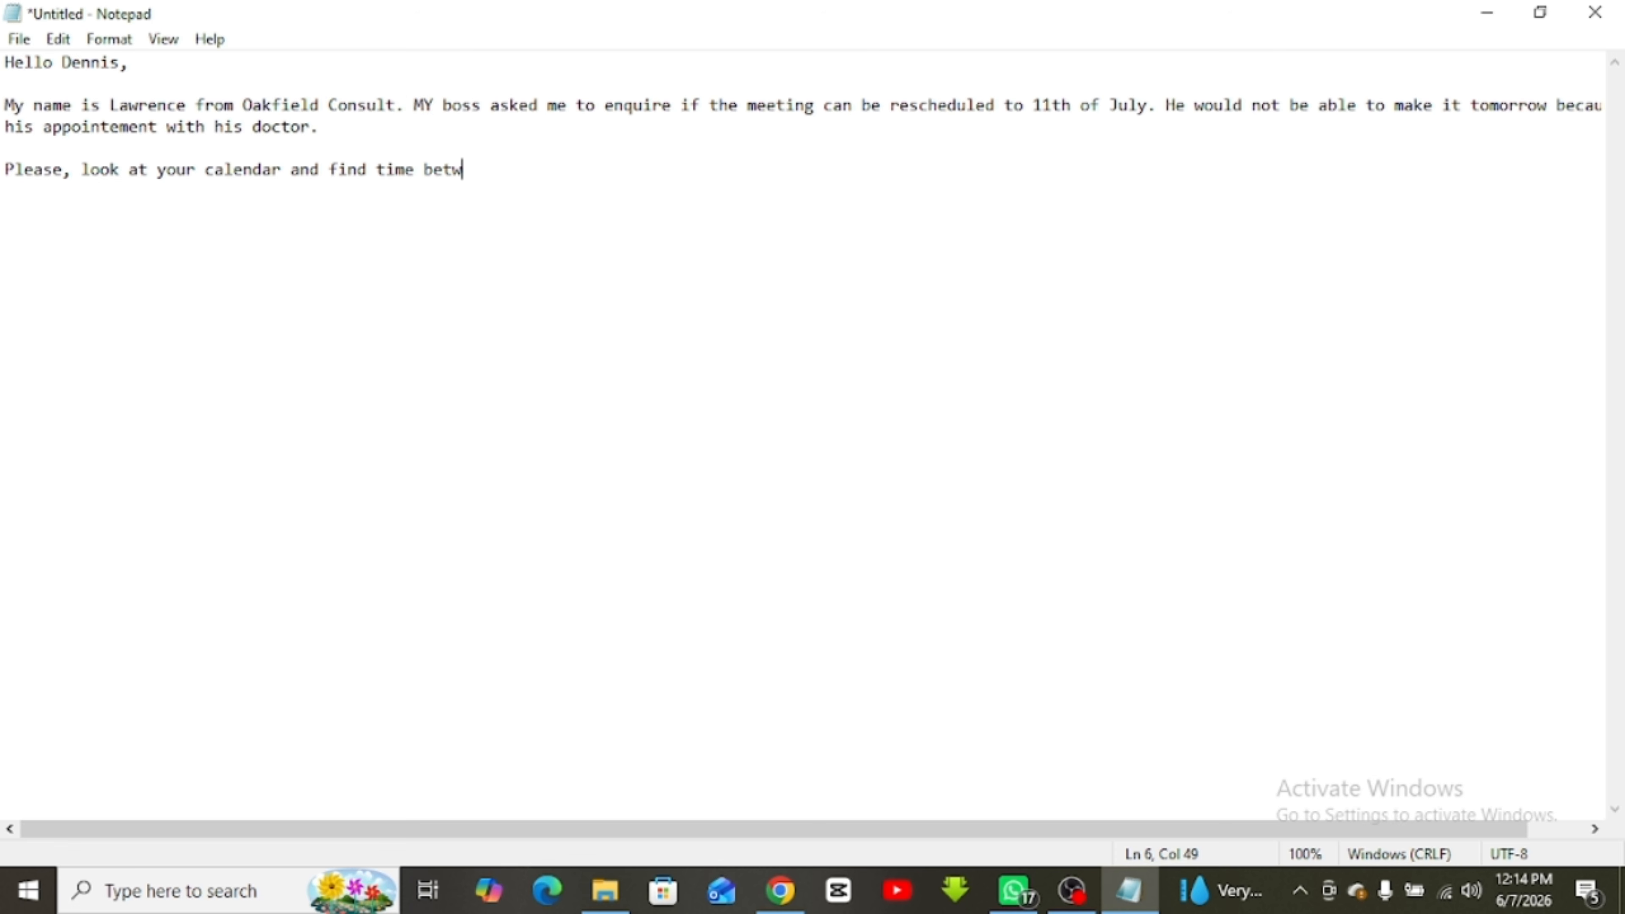
pyautogui.write('een 8am and 11')
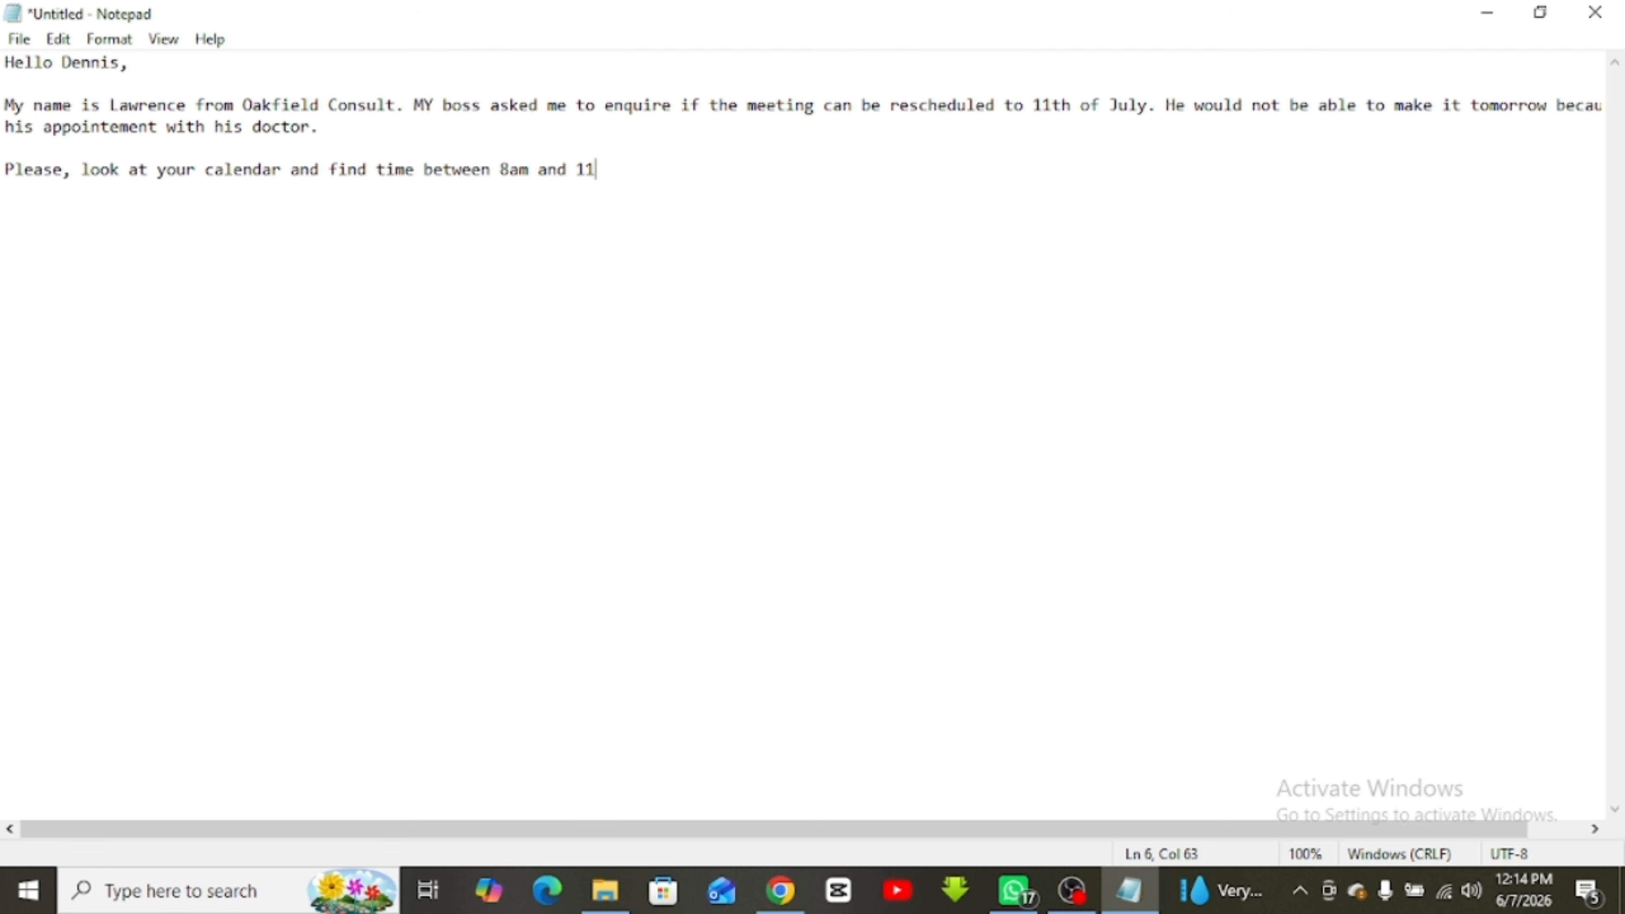
pyautogui.write('am and get back to me so')
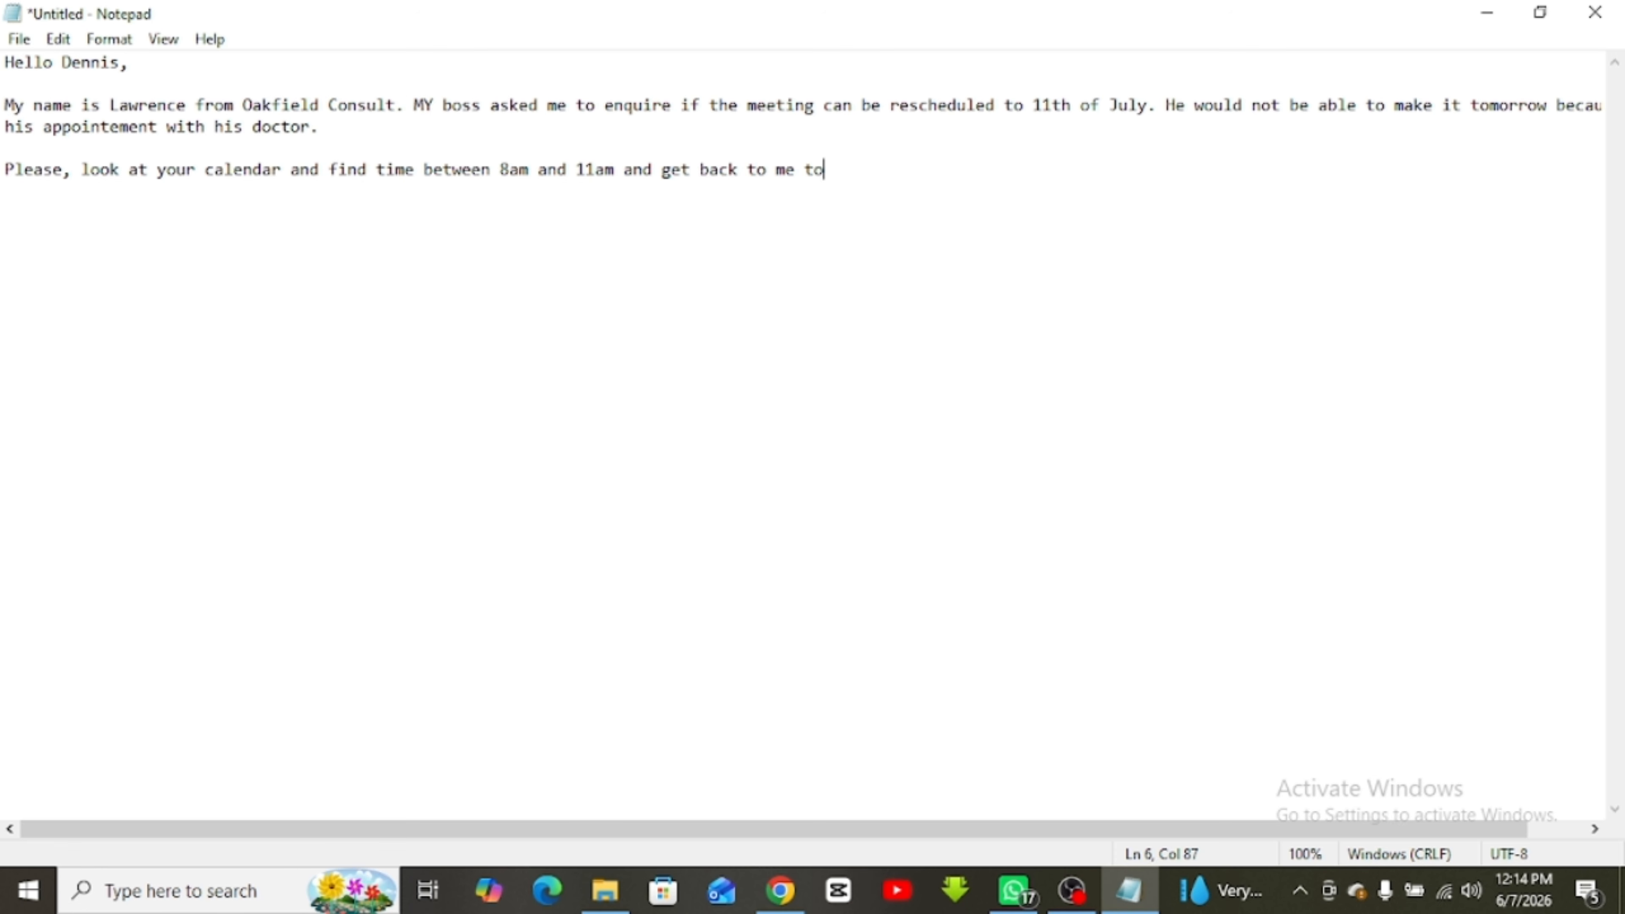
pyautogui.write(' tha')
pyautogui.press('BackSpace')
pyautogui.write('that i can reschedu')
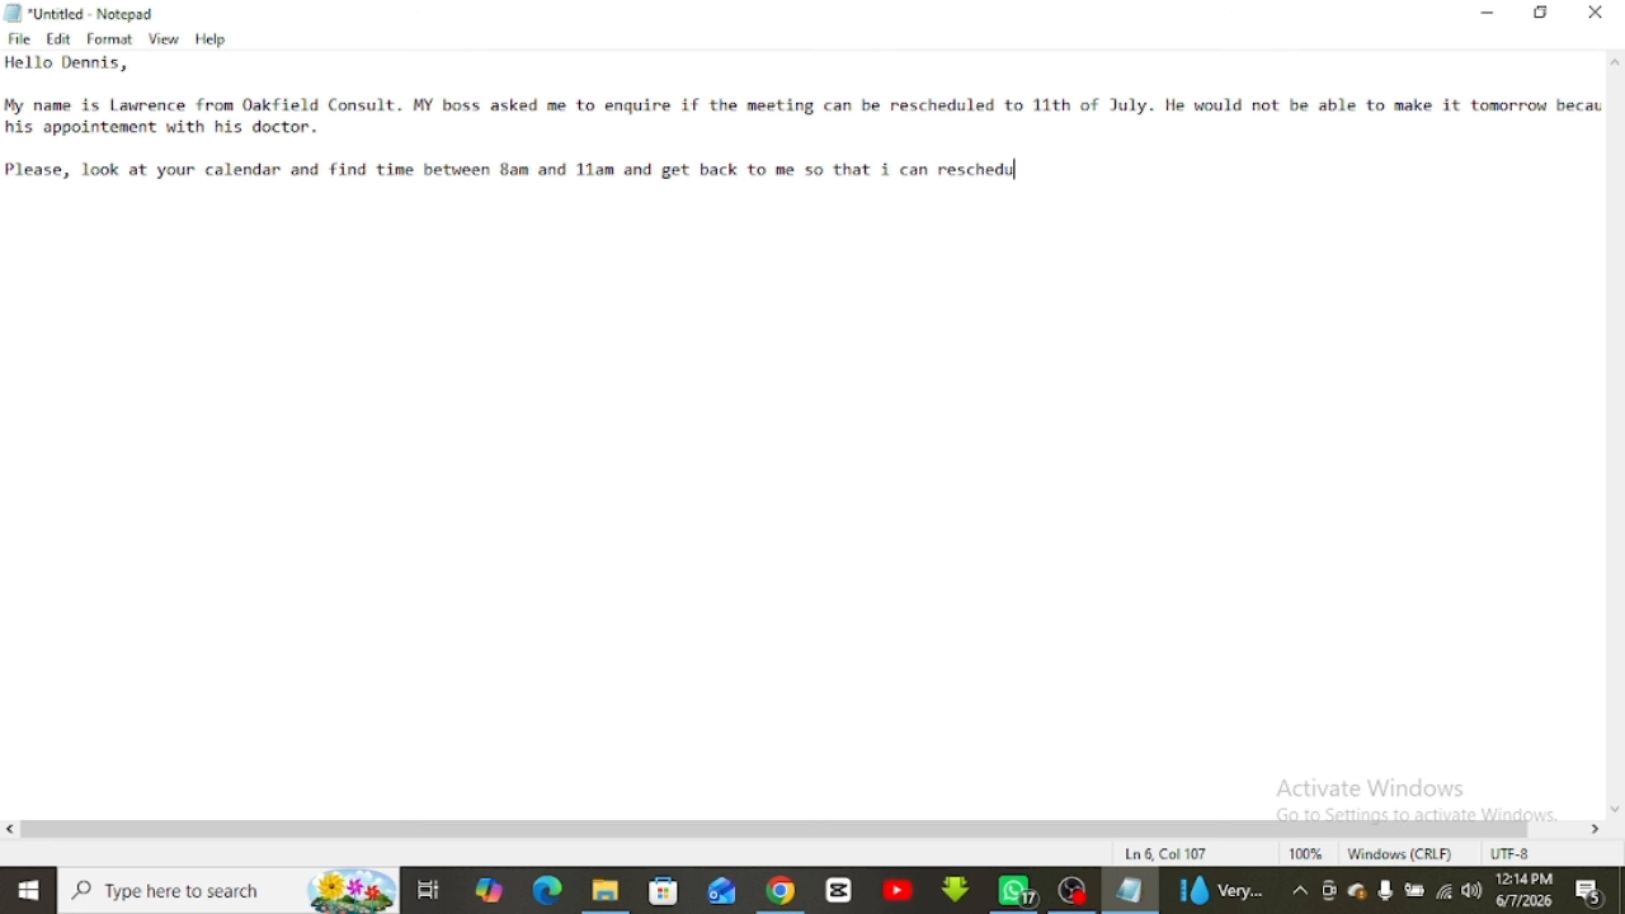
pyautogui.write('le accordingly. ')
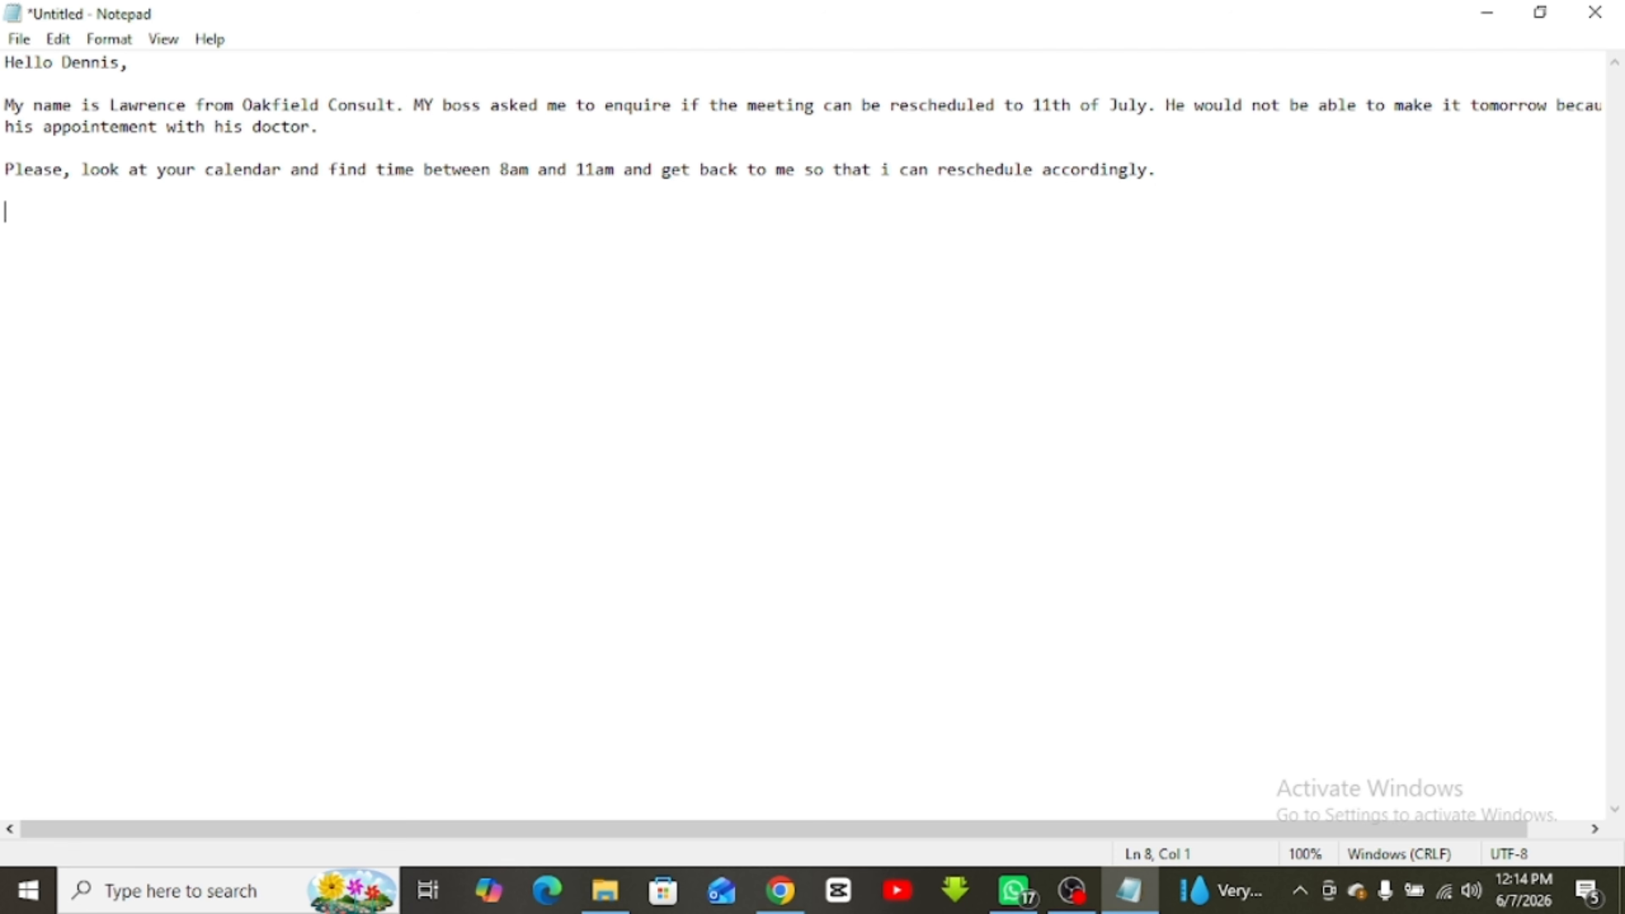
pyautogui.write('Best regards,')
pyautogui.press('Return')
pyautogui.press('Return')
pyautogui.write('Lawrence')
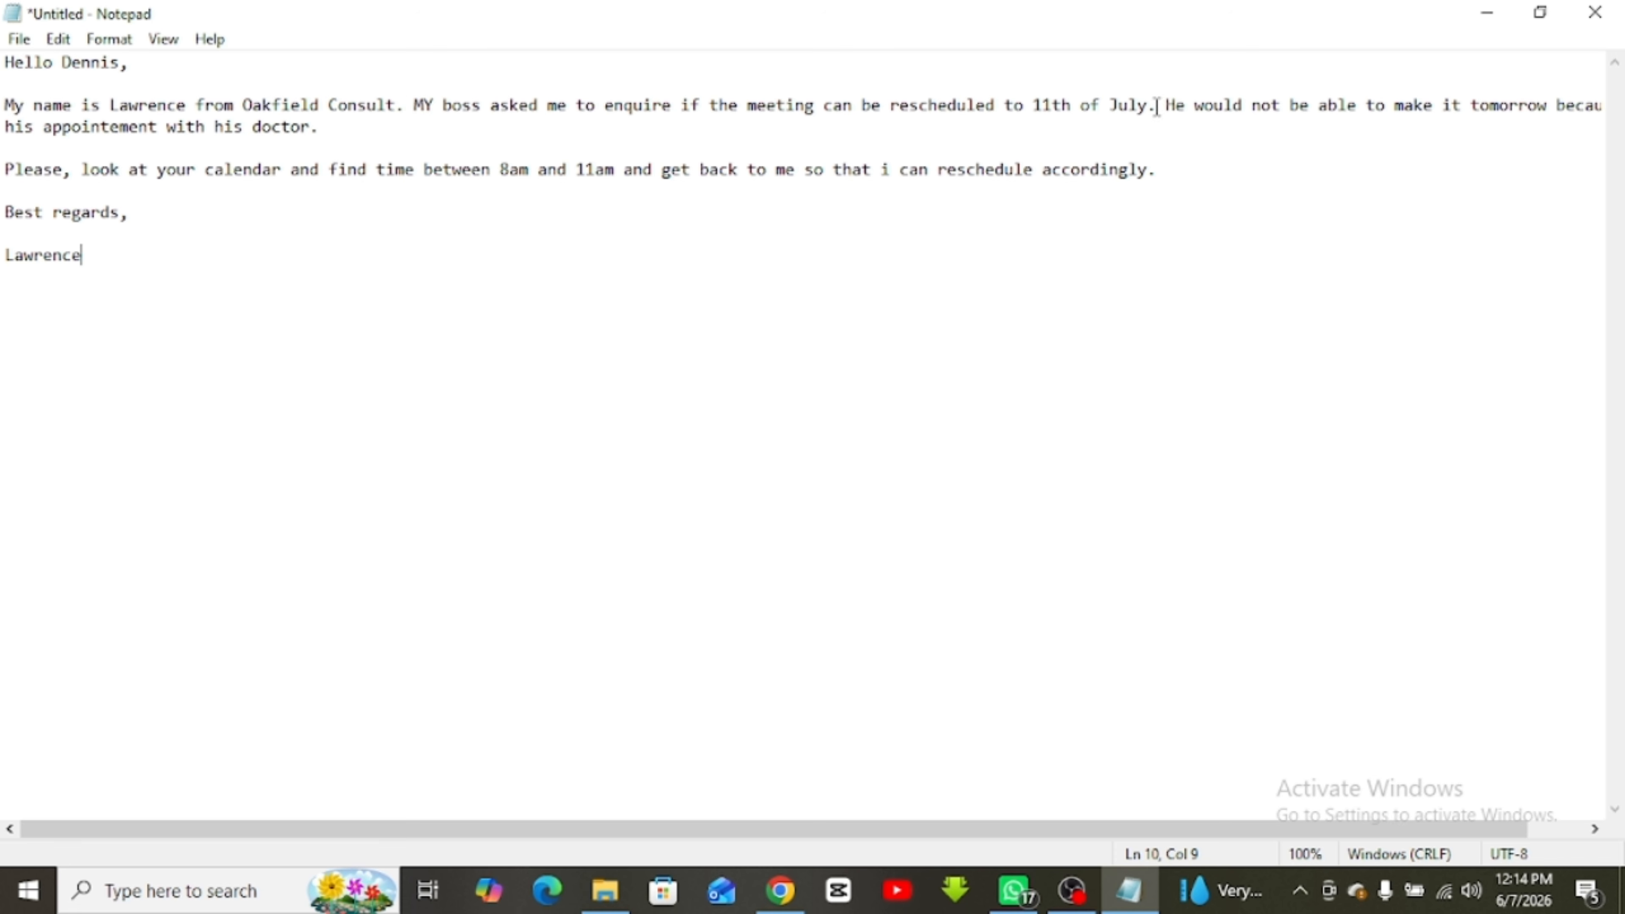
pyautogui.moveTo(106, 250); pyautogui.dragTo(3, 58)
pyautogui.hotkey('ctrl', 'c')
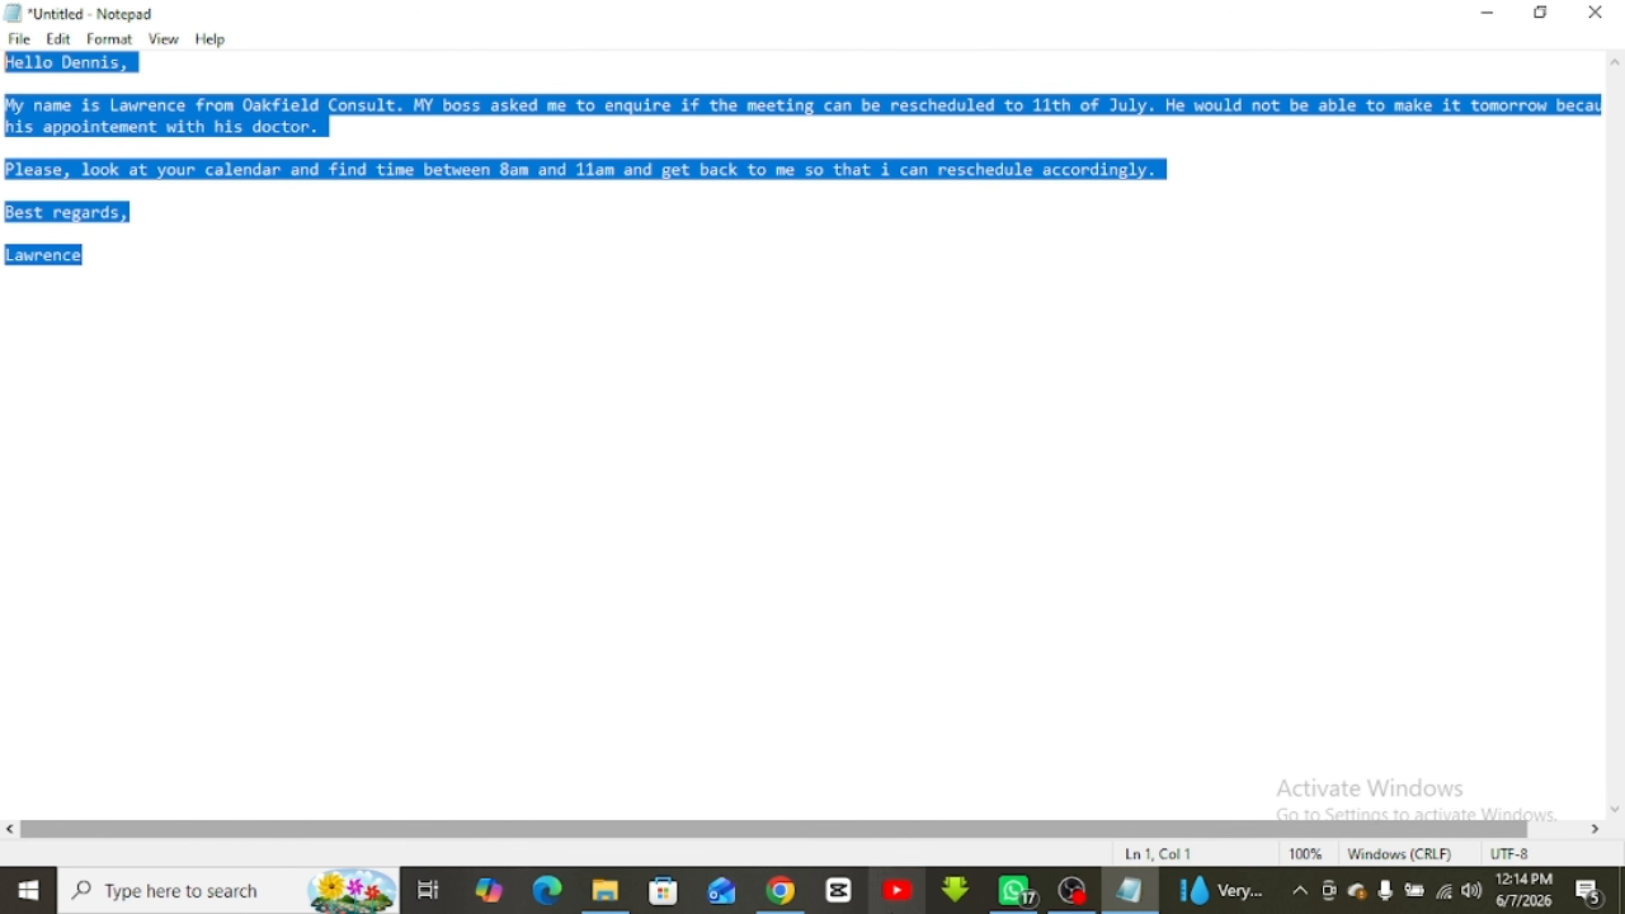
# In a new ChatGPT chat, send 'work on grammar on this email and make it look professional.' with the pasted draft
pyautogui.click(780, 899)
pyautogui.click(182, 24)
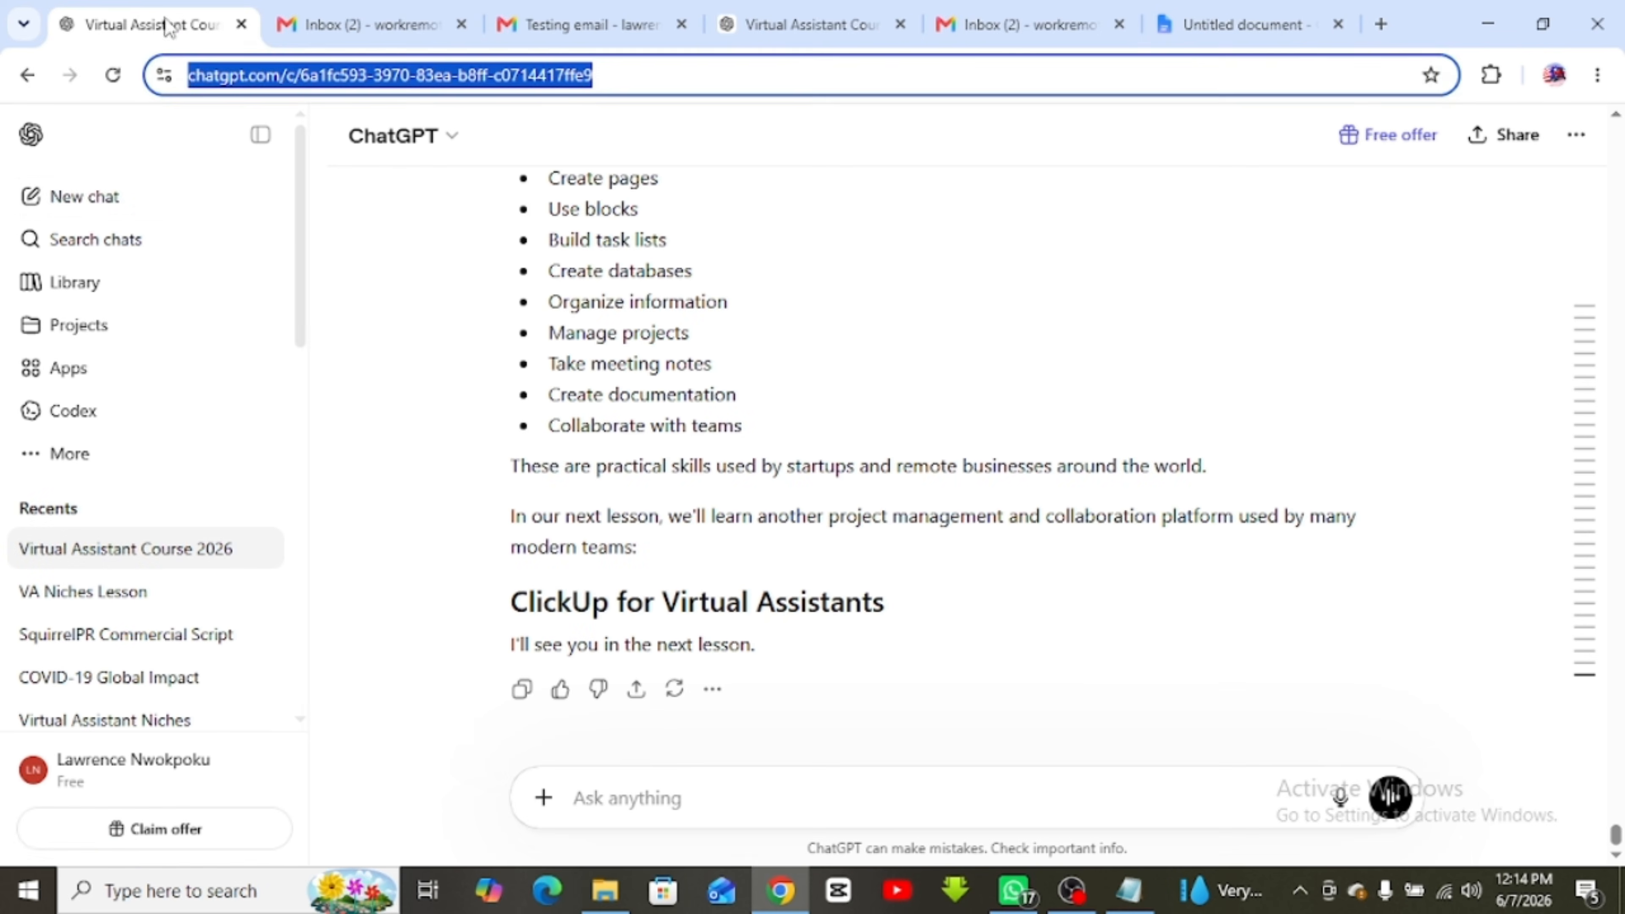
pyautogui.hotkey('ctrl', 'shift', 'o')
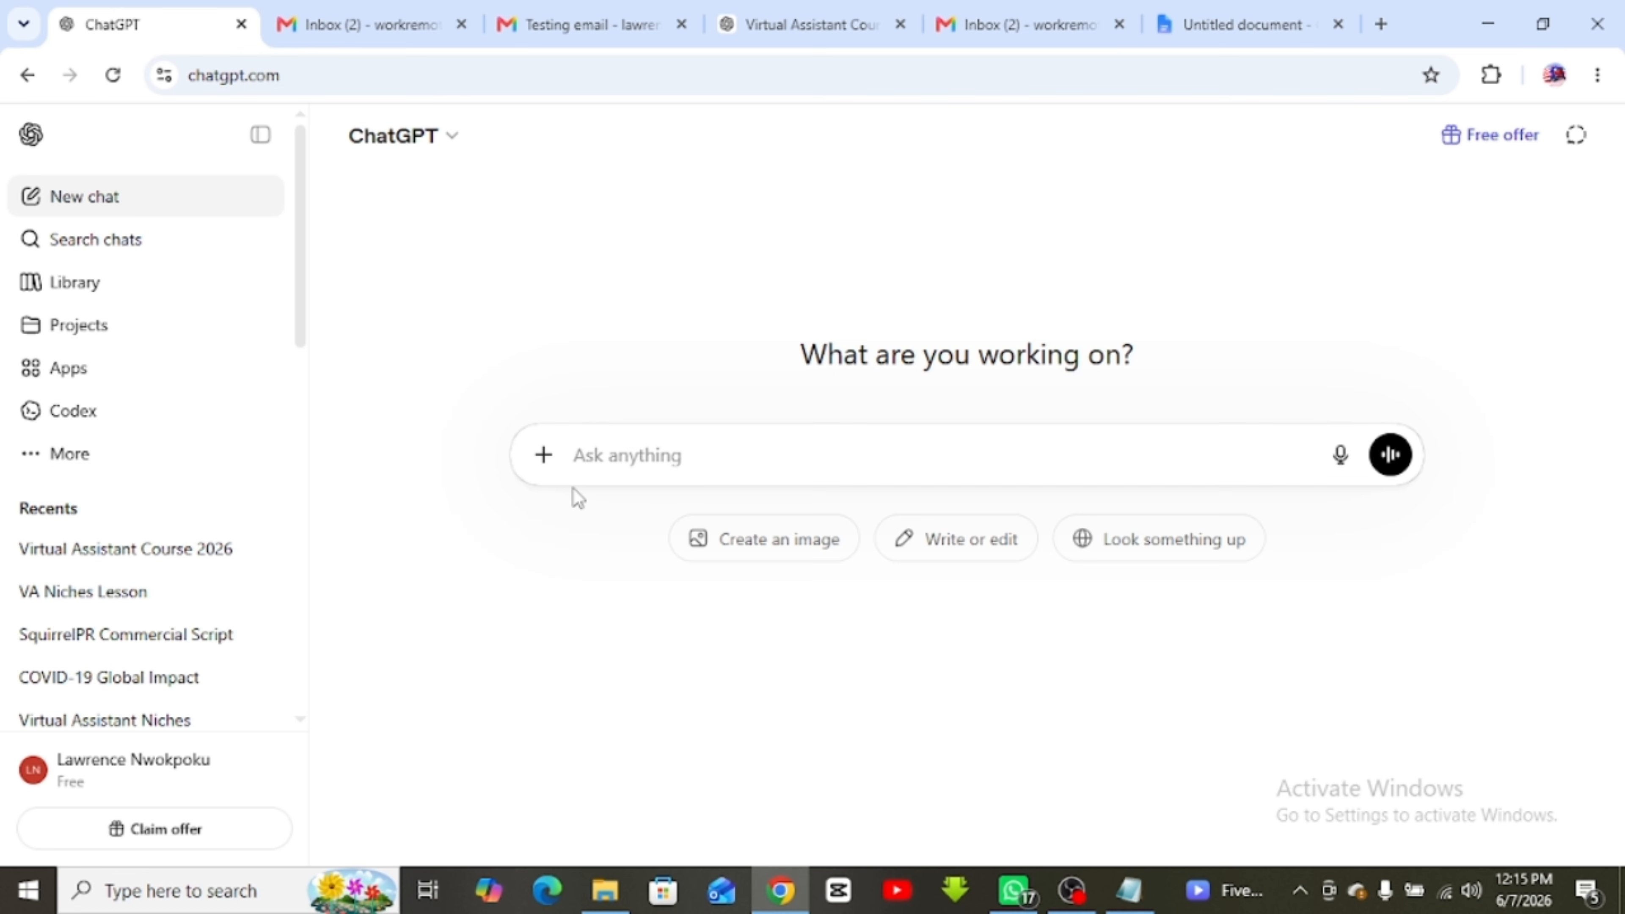
pyautogui.write('work on gramm')
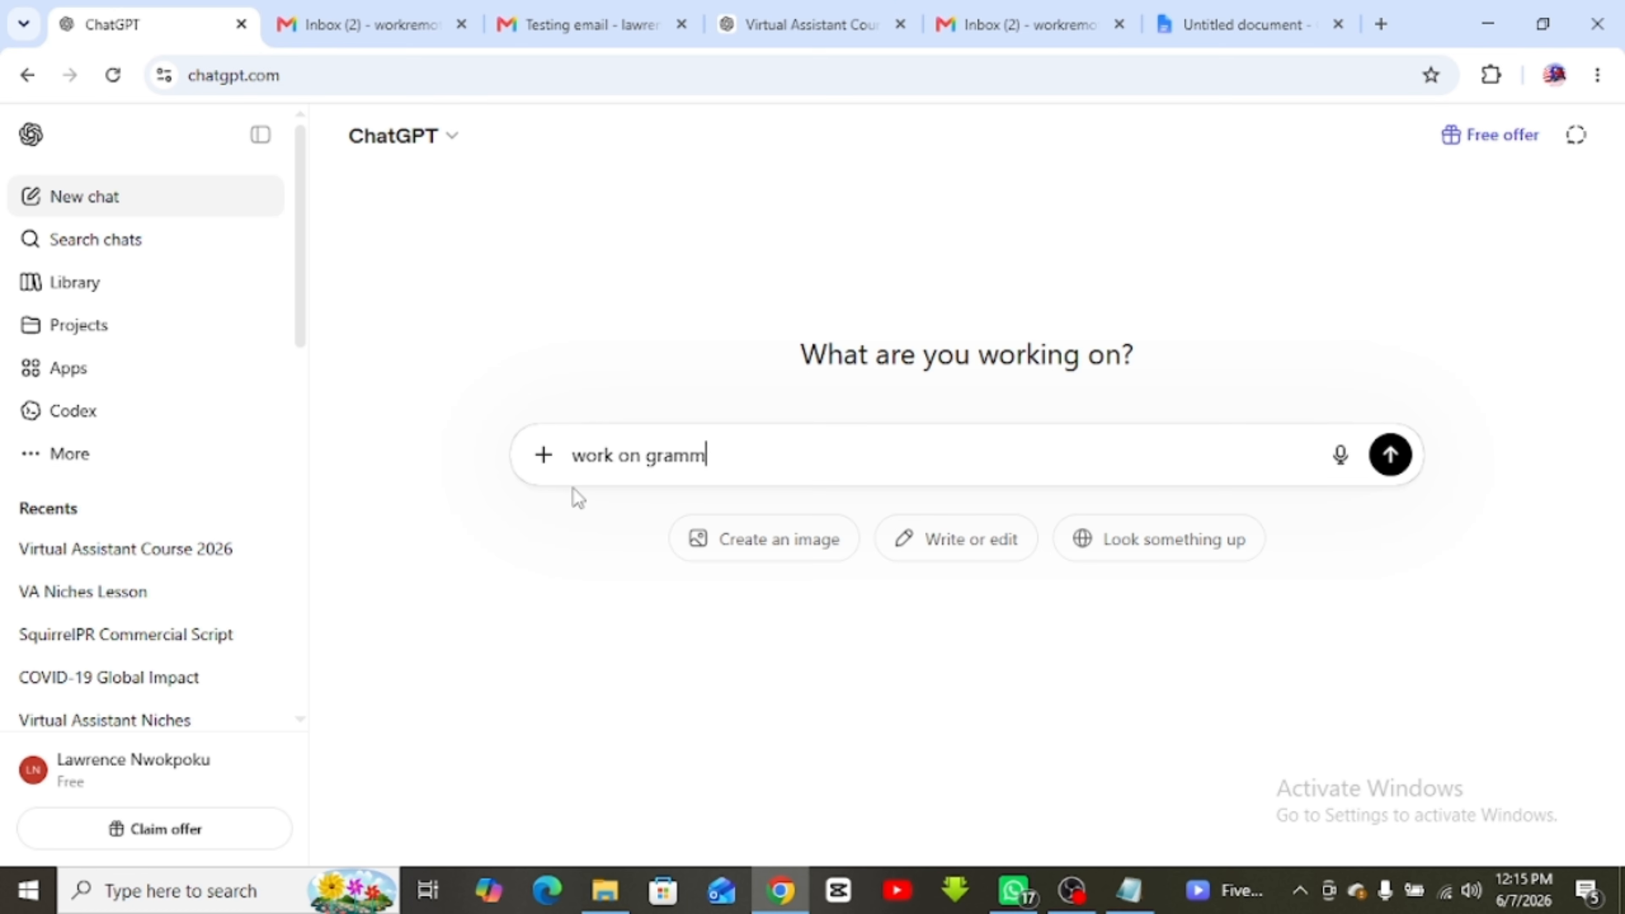
pyautogui.write('ar on this email')
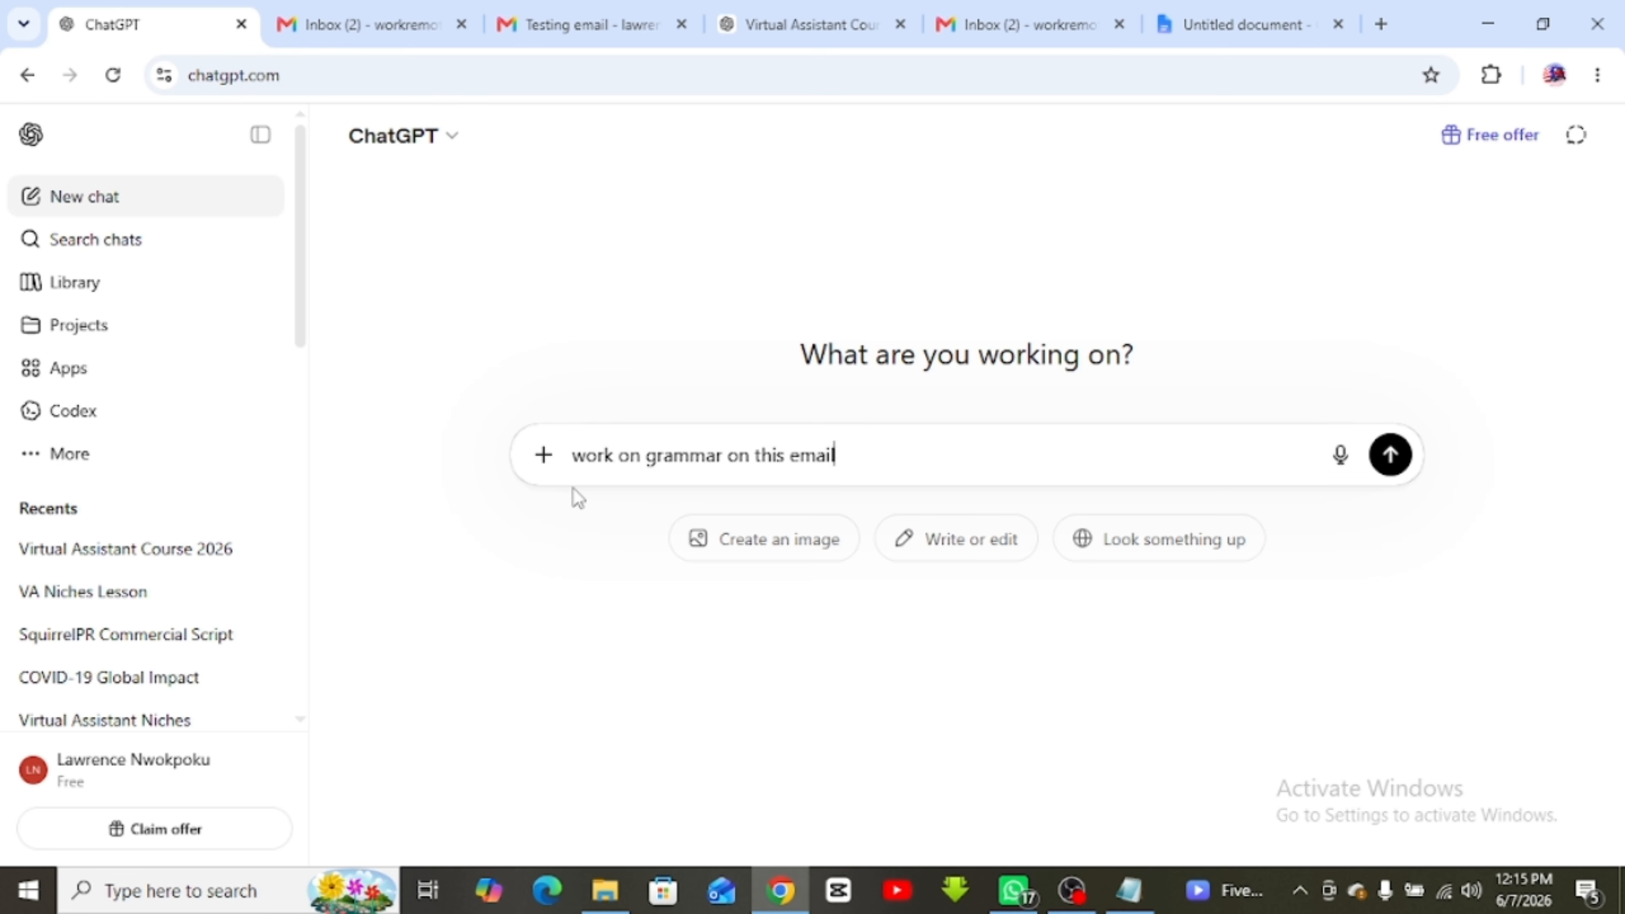
pyautogui.write(' and make it look')
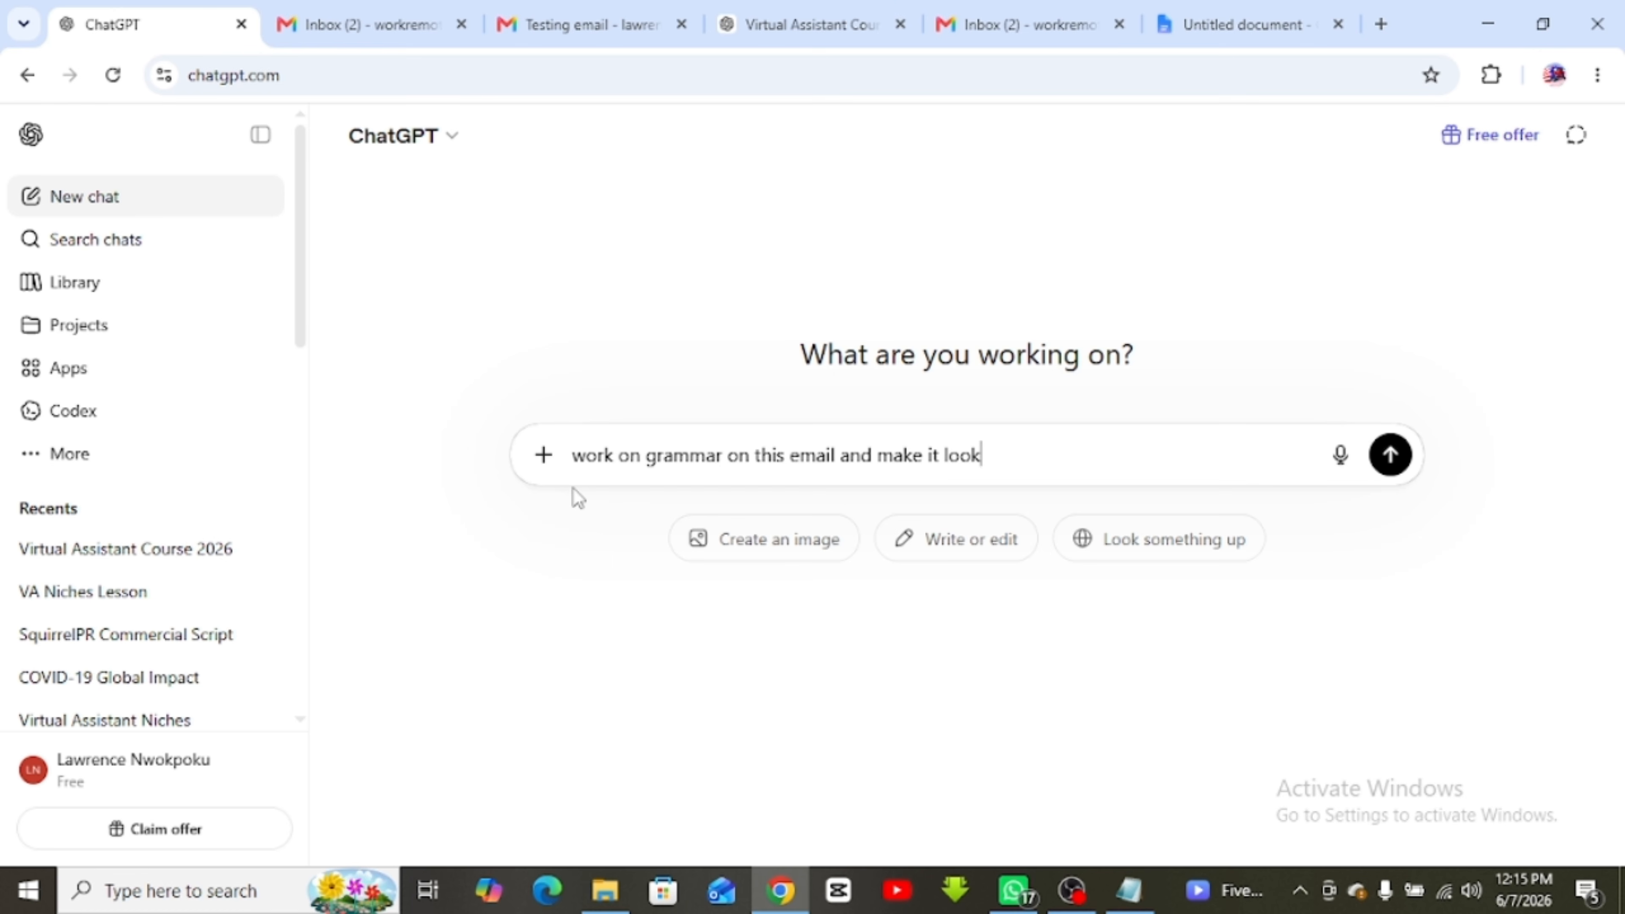
pyautogui.write(' professional')
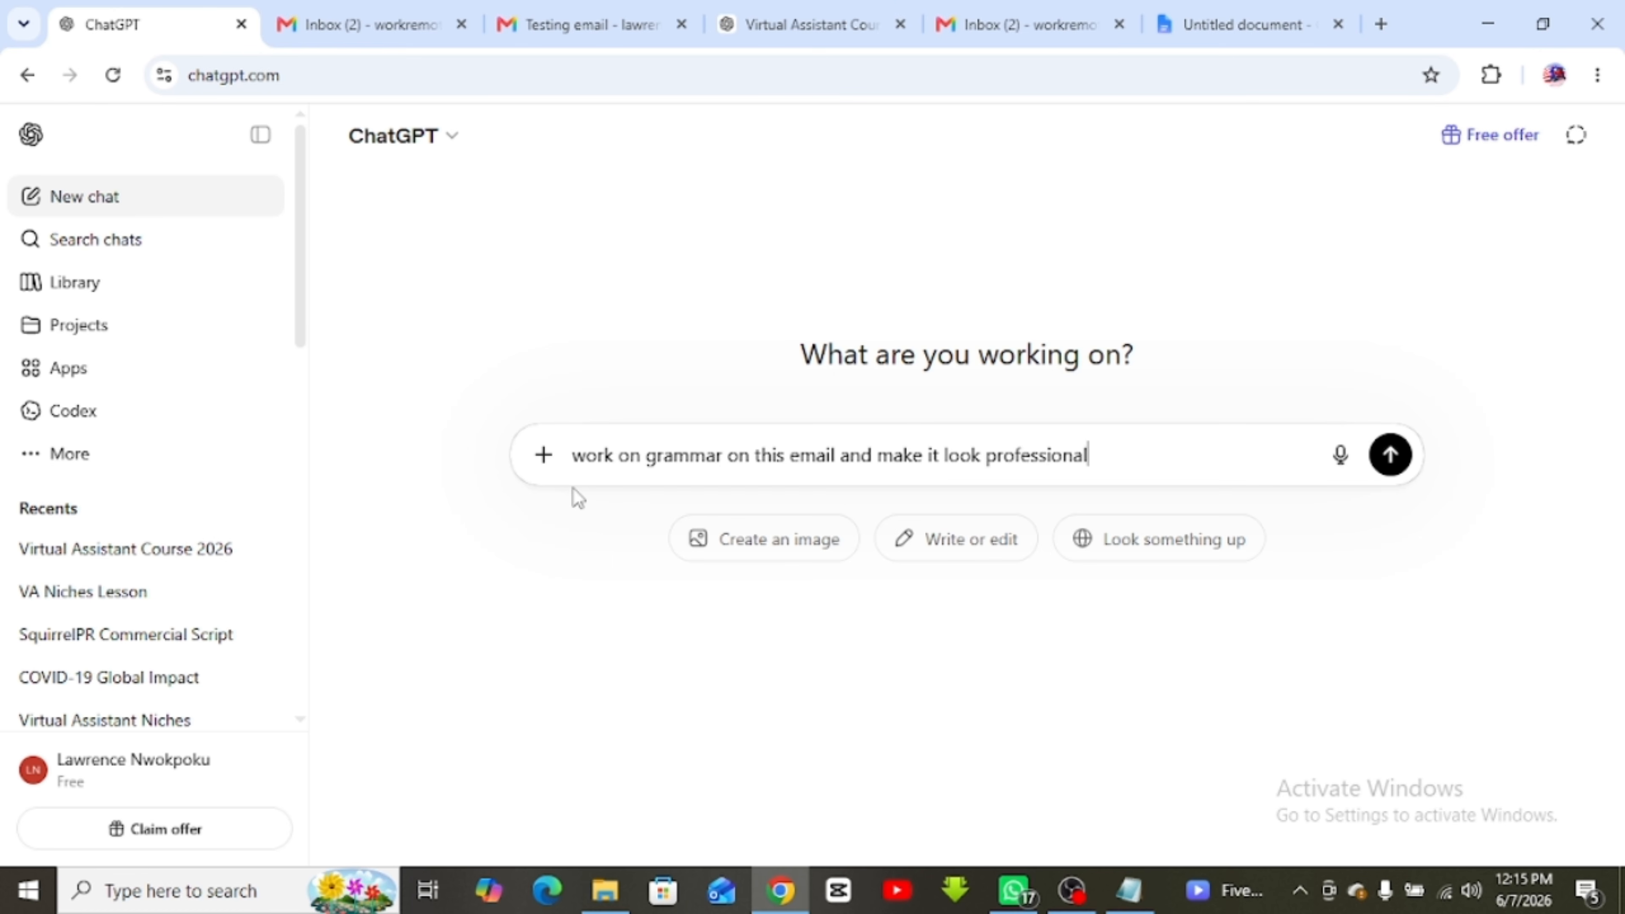
pyautogui.write('.')
pyautogui.hotkey('shift', 'Return')
pyautogui.hotkey('shift', 'Return')
pyautogui.hotkey('ctrl', 'v')
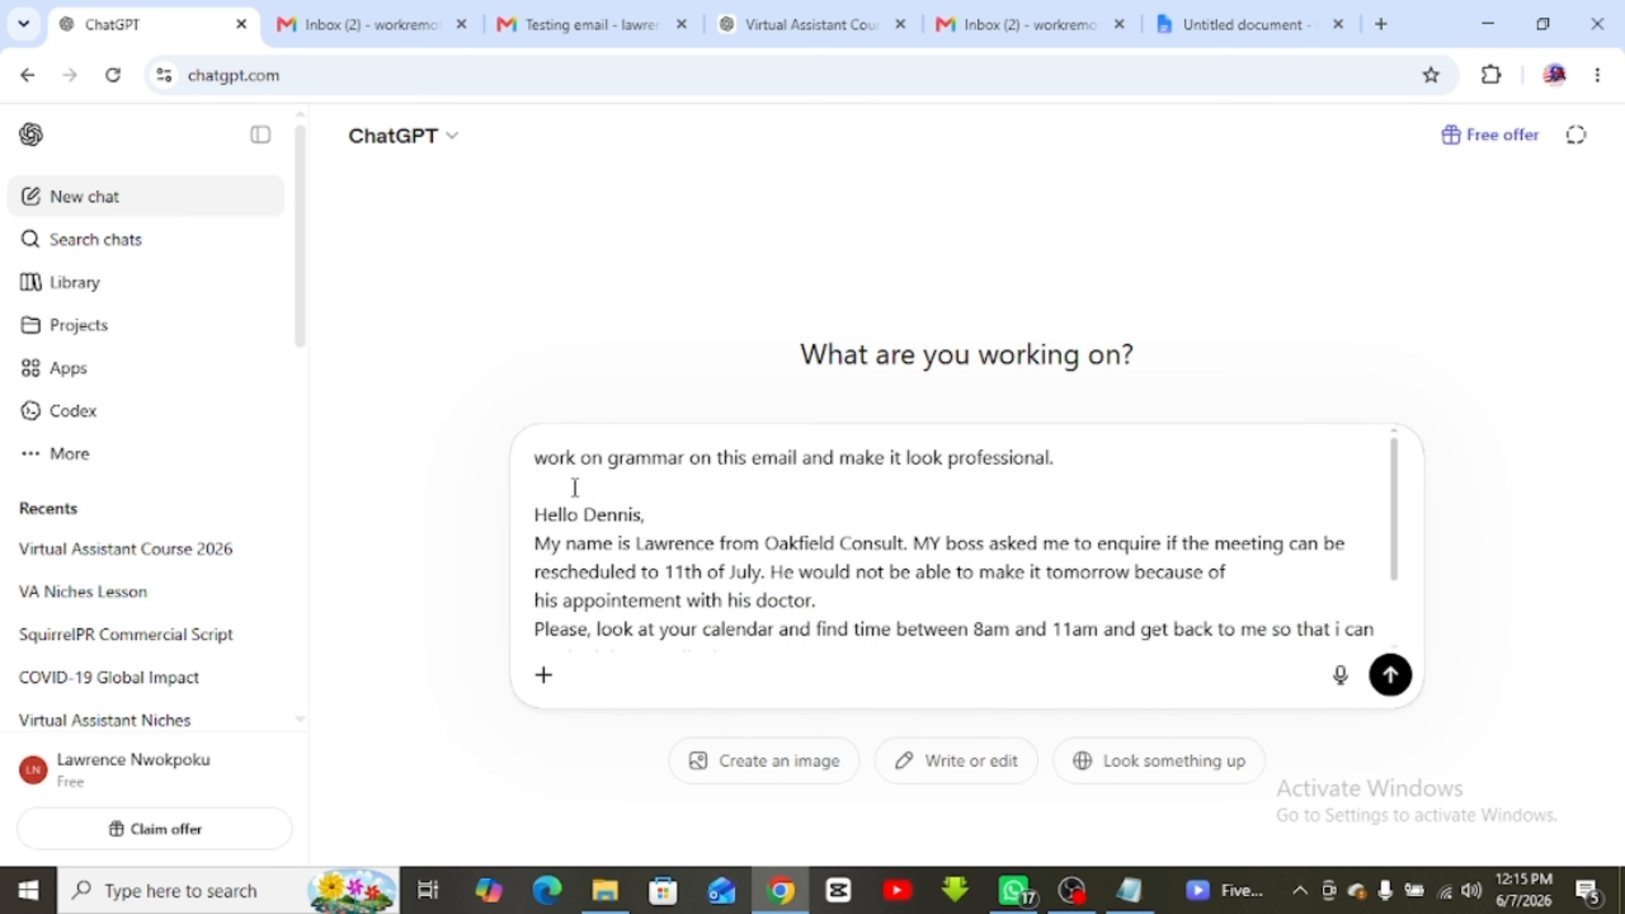
pyautogui.press('Return')
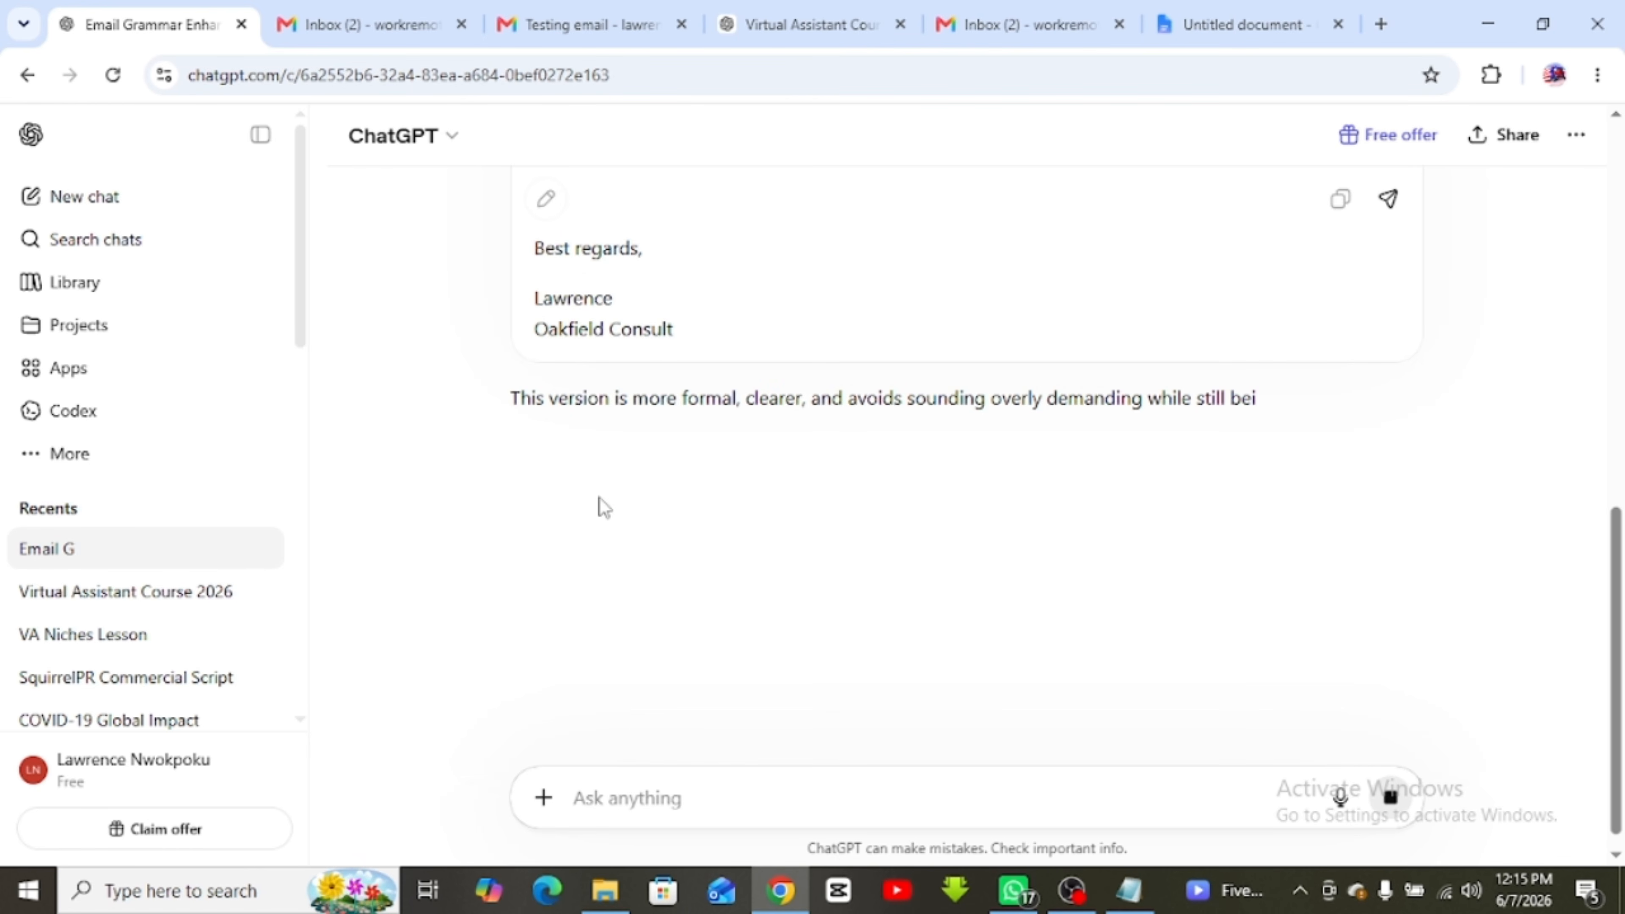
# Read through ChatGPT's polished email and select its subject line 'Request to Reschedule Meeting'
pyautogui.scroll(3, 600, 498)
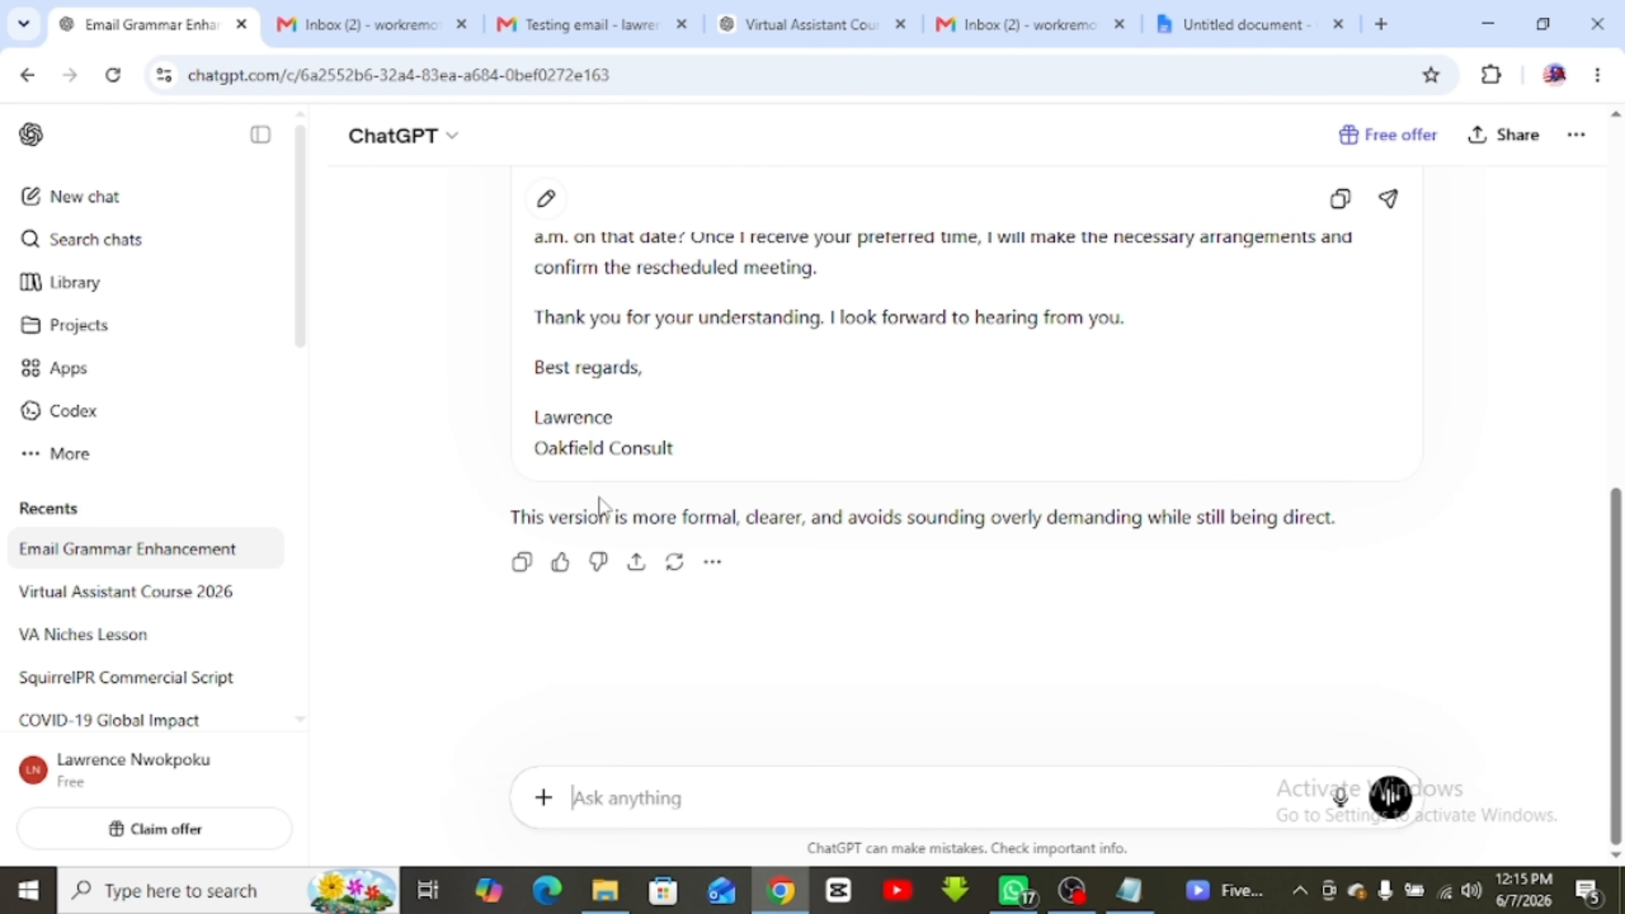
pyautogui.scroll(3, 601, 499)
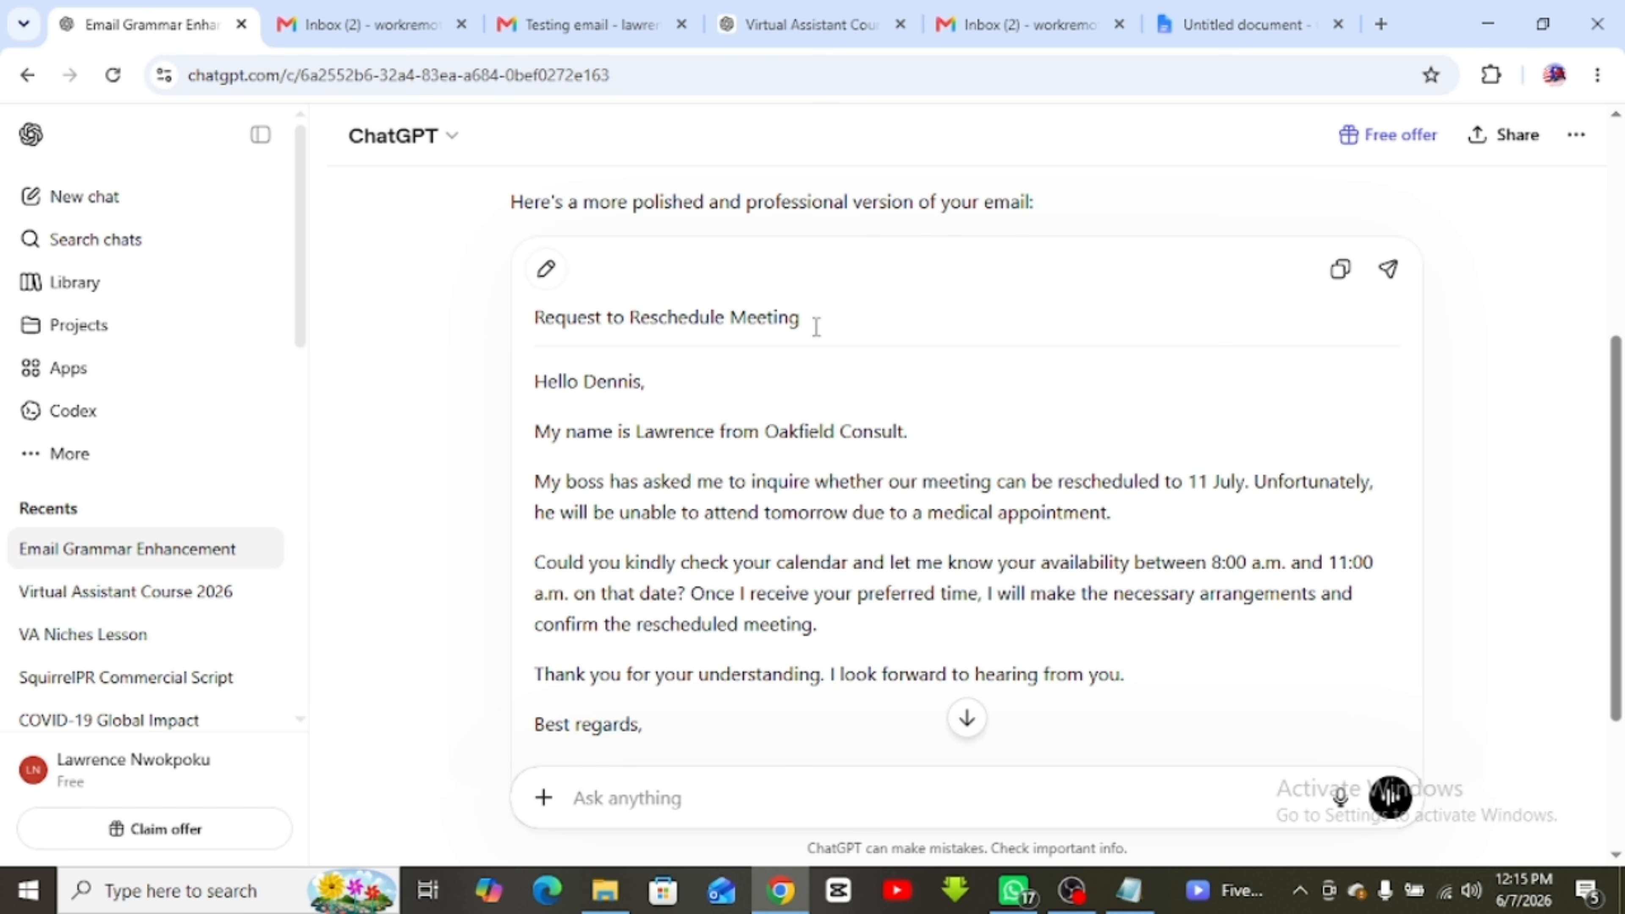
pyautogui.moveTo(801, 318); pyautogui.dragTo(506, 325)
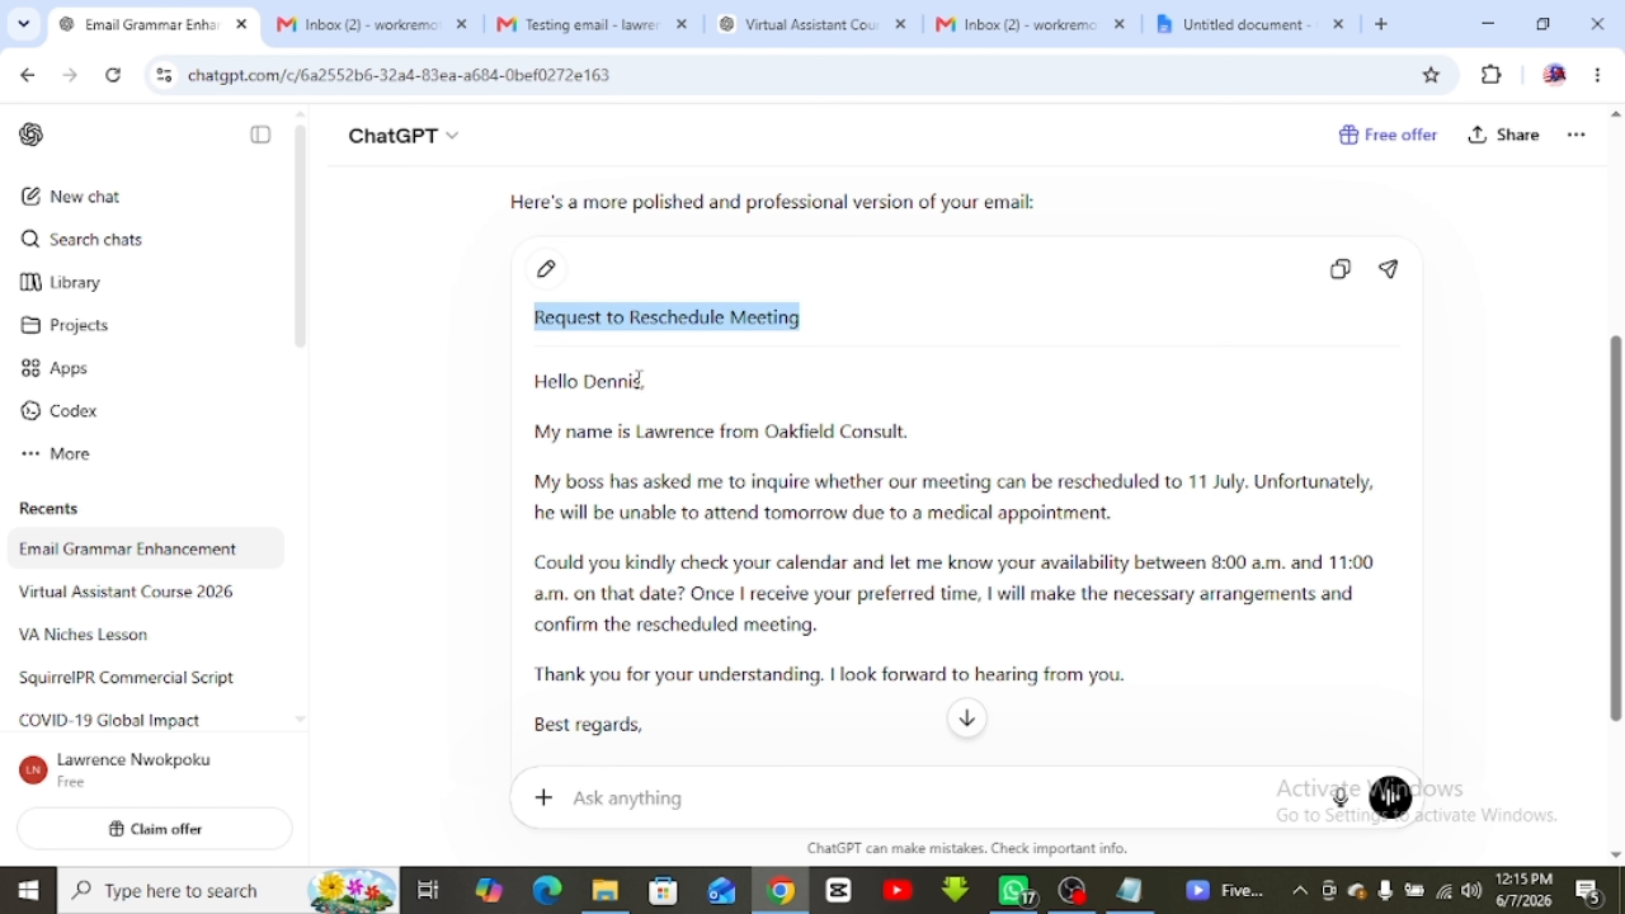
pyautogui.click(630, 317)
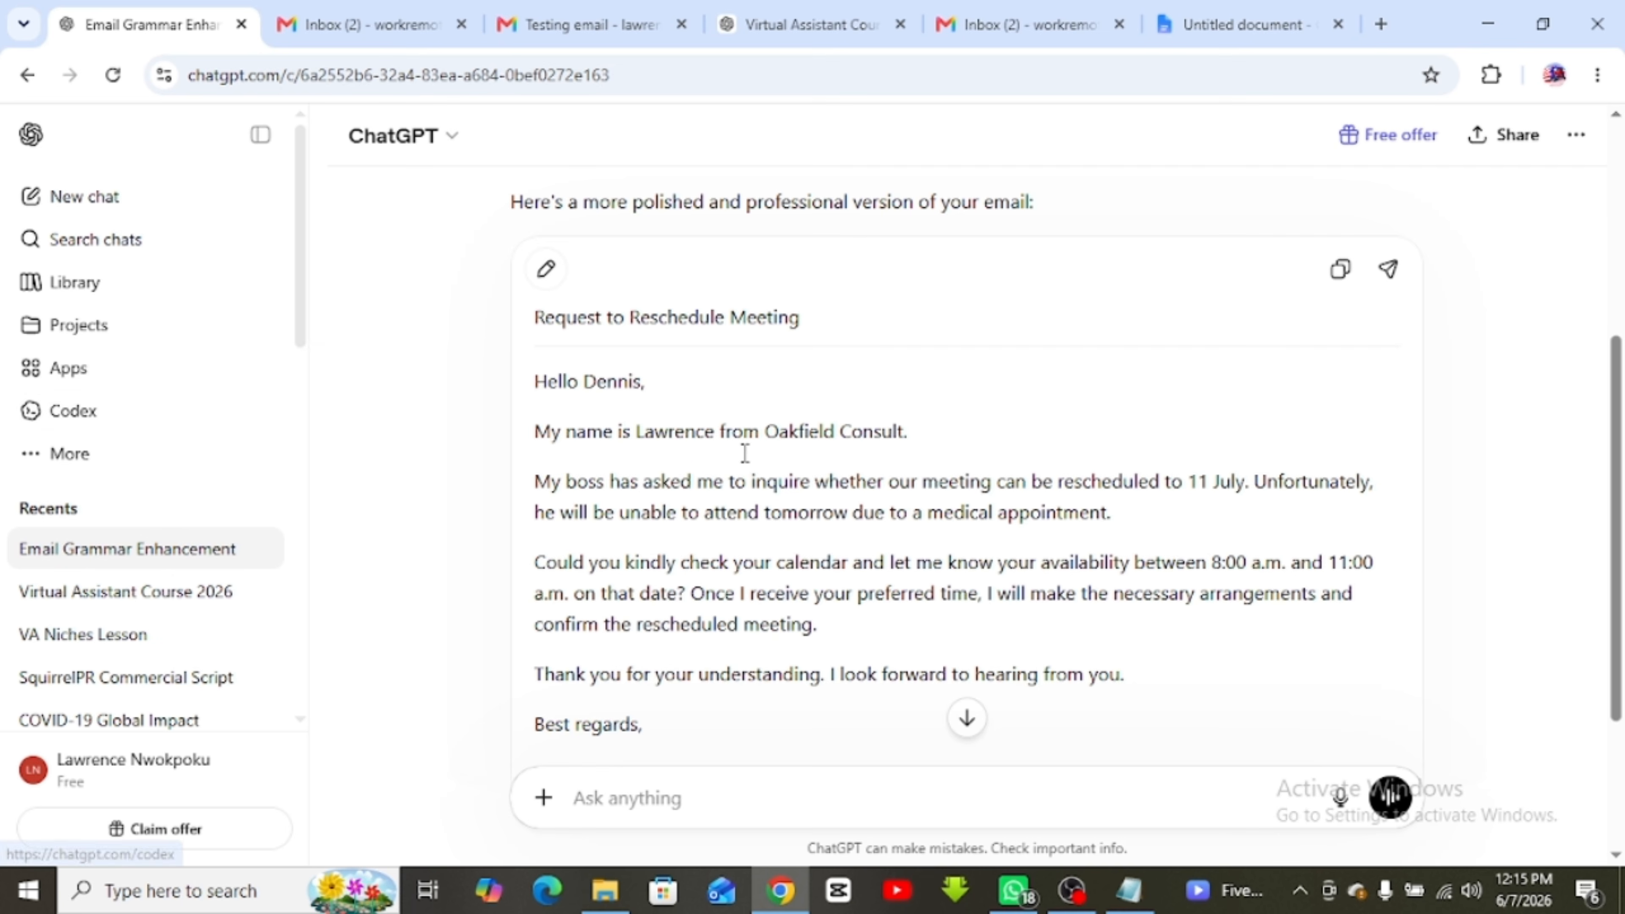
pyautogui.scroll(-2, 674, 457)
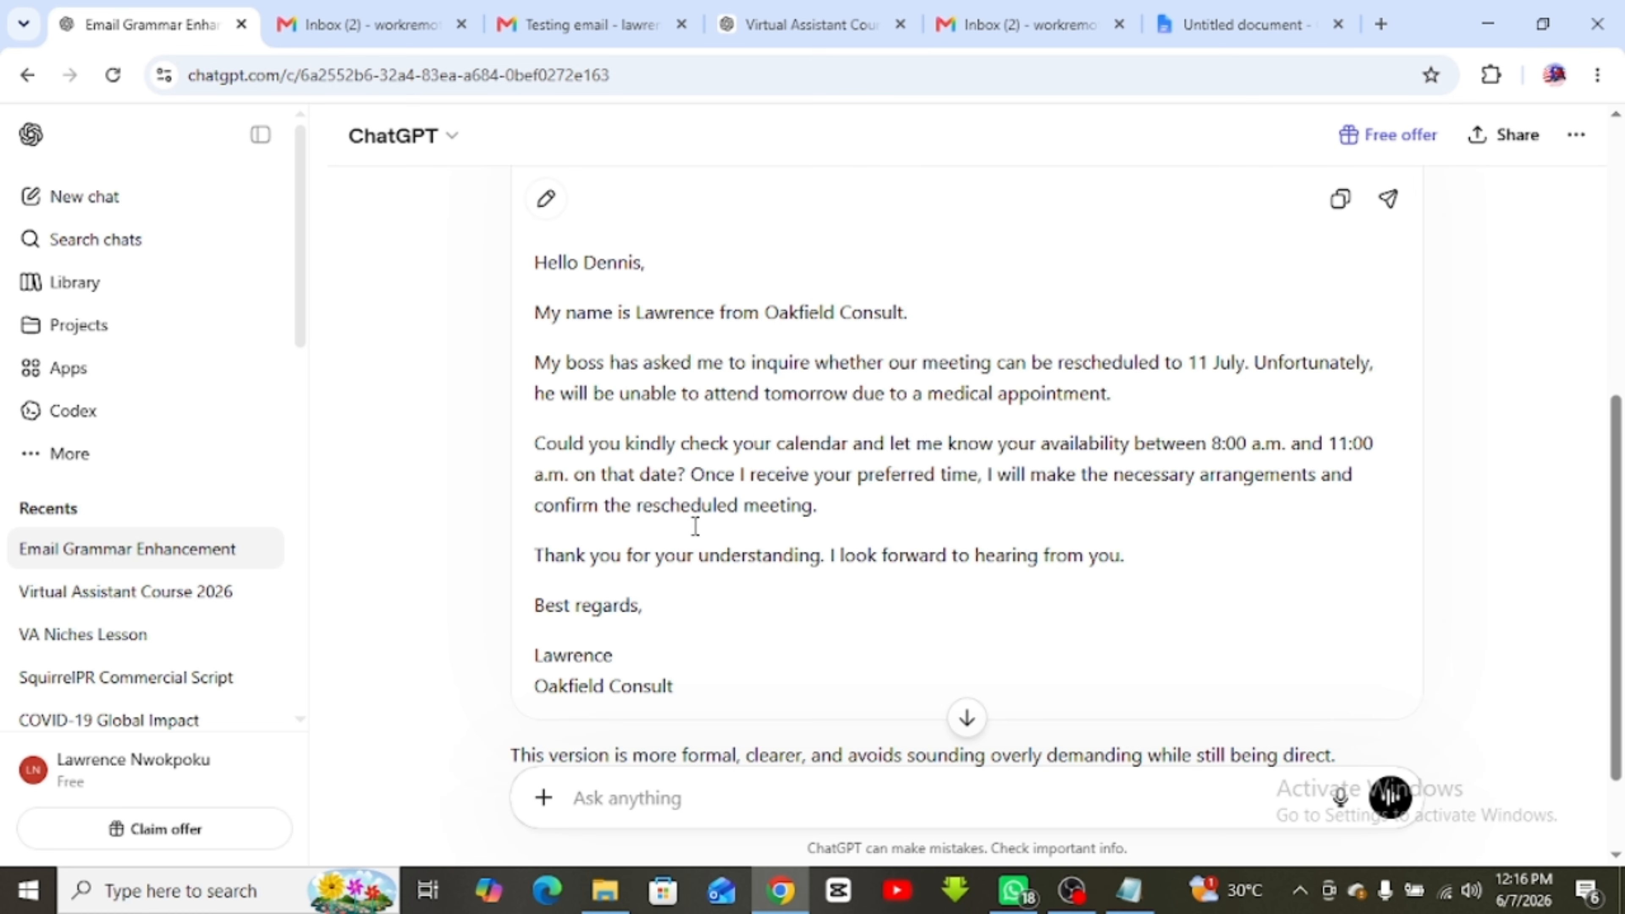
pyautogui.scroll(-2, 675, 515)
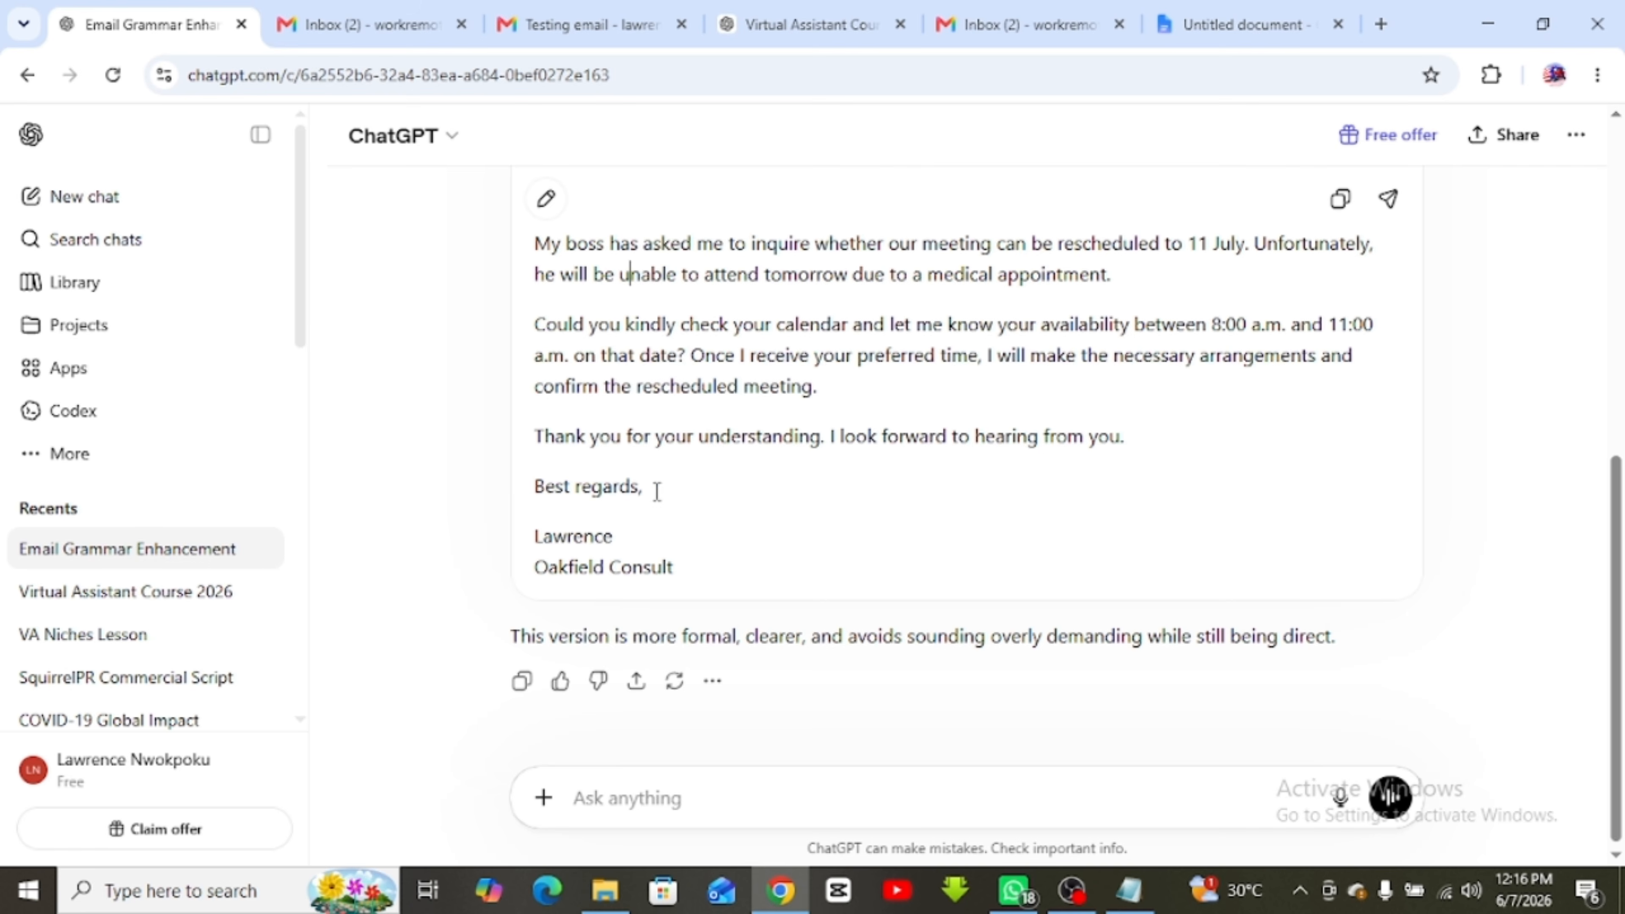
pyautogui.scroll(5, 587, 535)
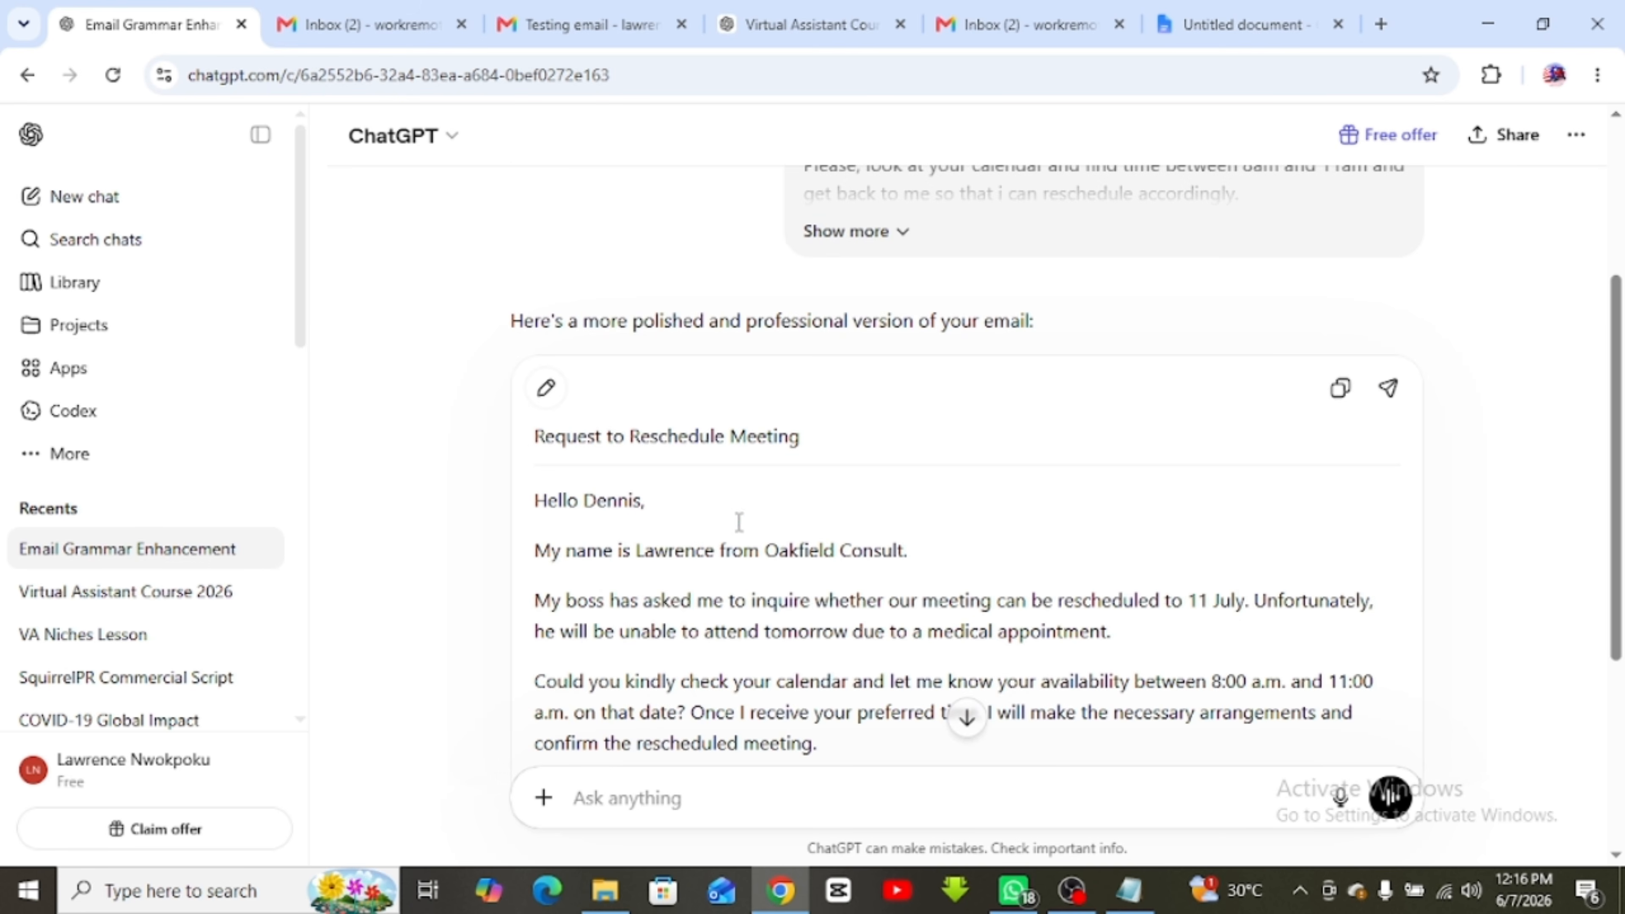
pyautogui.scroll(-4, 736, 521)
pyautogui.scroll(4, 744, 496)
pyautogui.tripleClick(578, 448)
pyautogui.hotkey('ctrl', 'c')
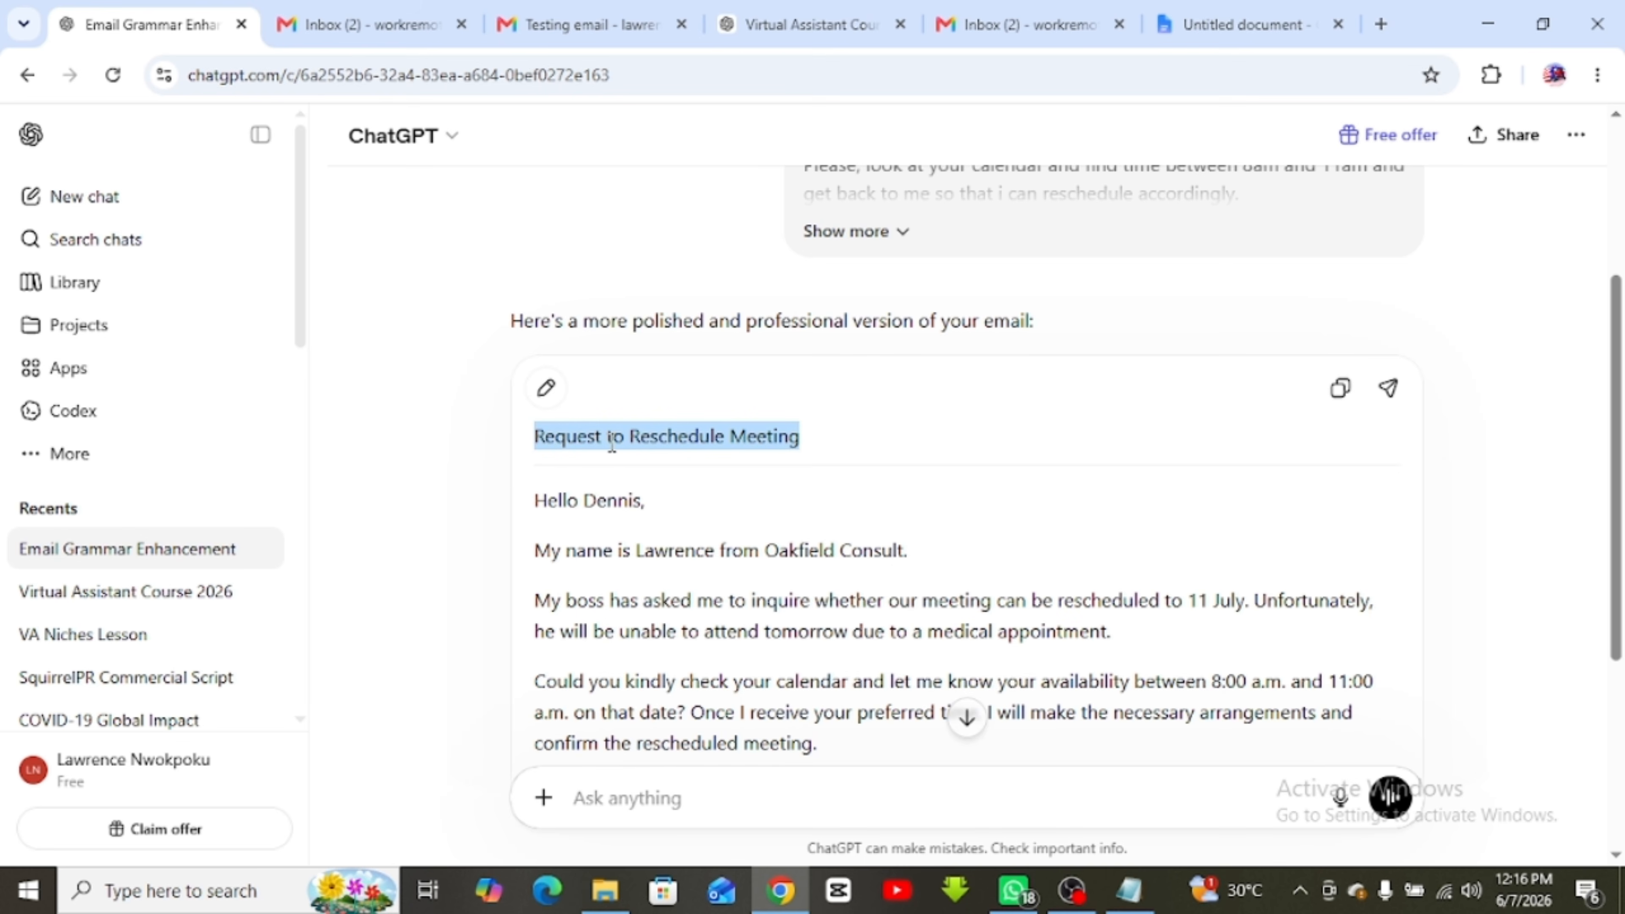
# Replace the Gmail draft's subject 'Calendar conflict' with 'Request to Reschedule Meeting'
pyautogui.click(1001, 29)
pyautogui.tripleClick(1115, 378)
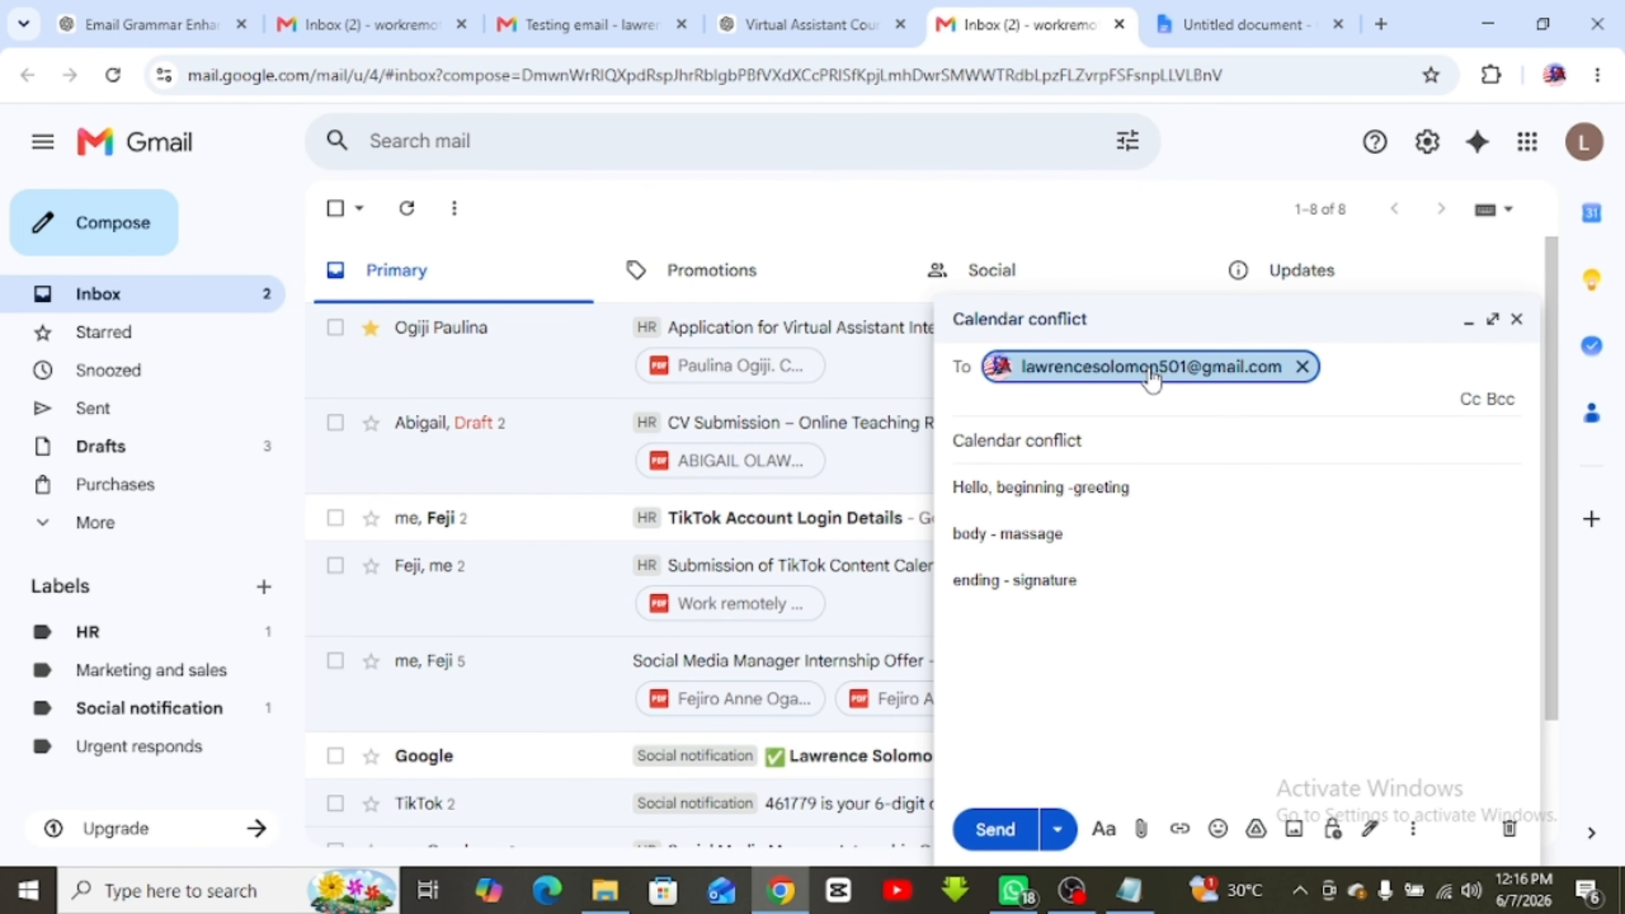
pyautogui.click(1035, 442)
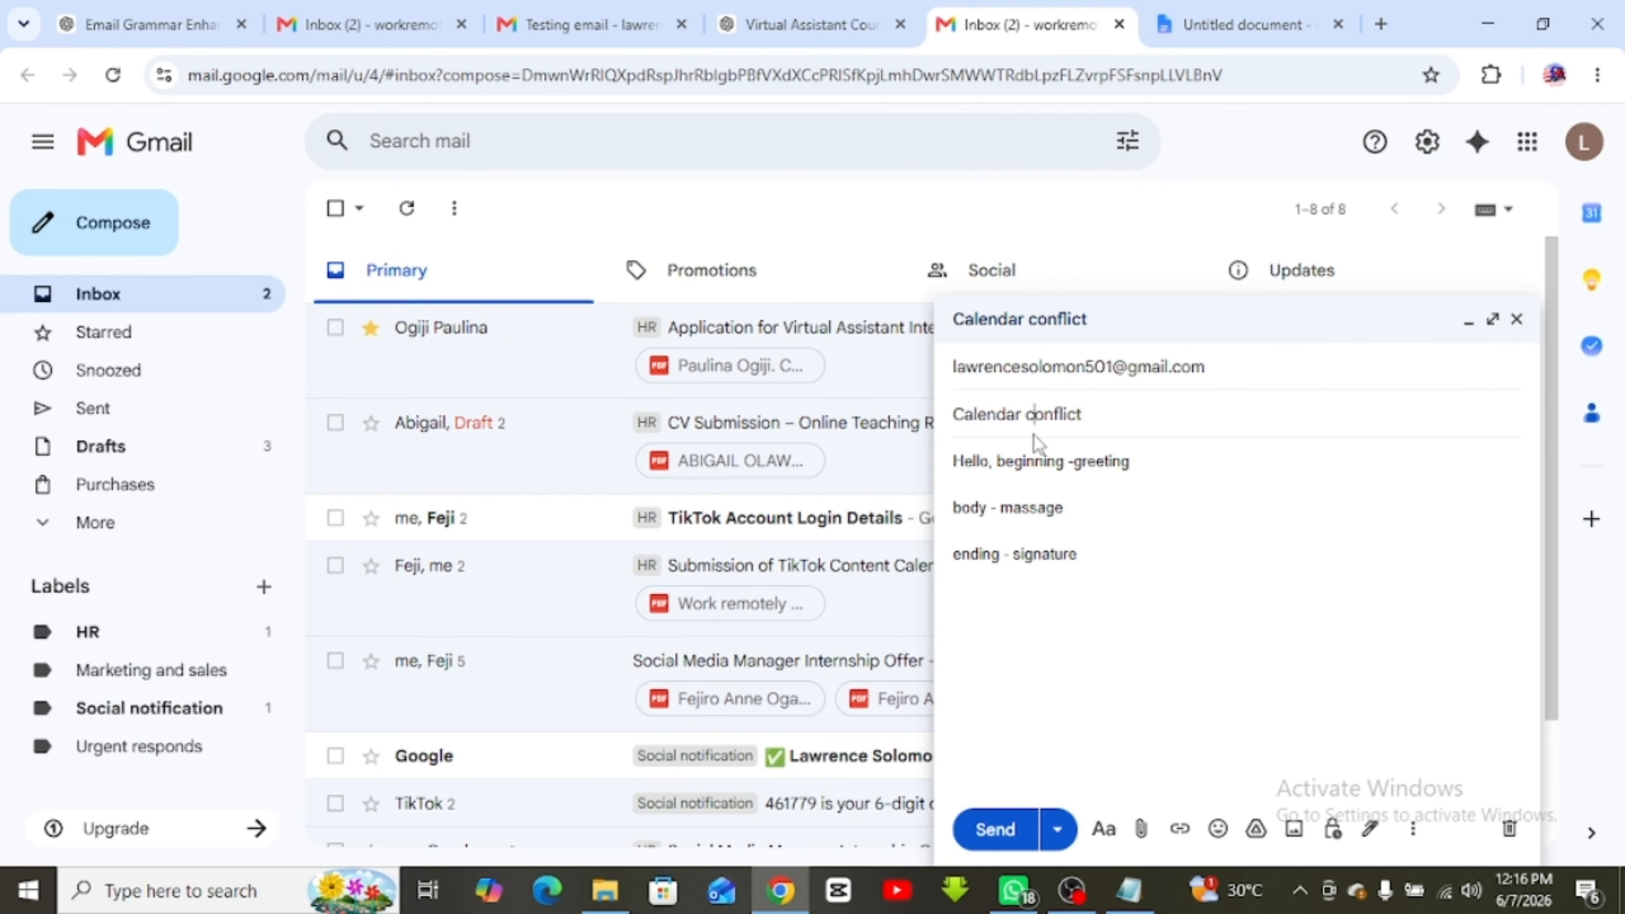
pyautogui.tripleClick(969, 417)
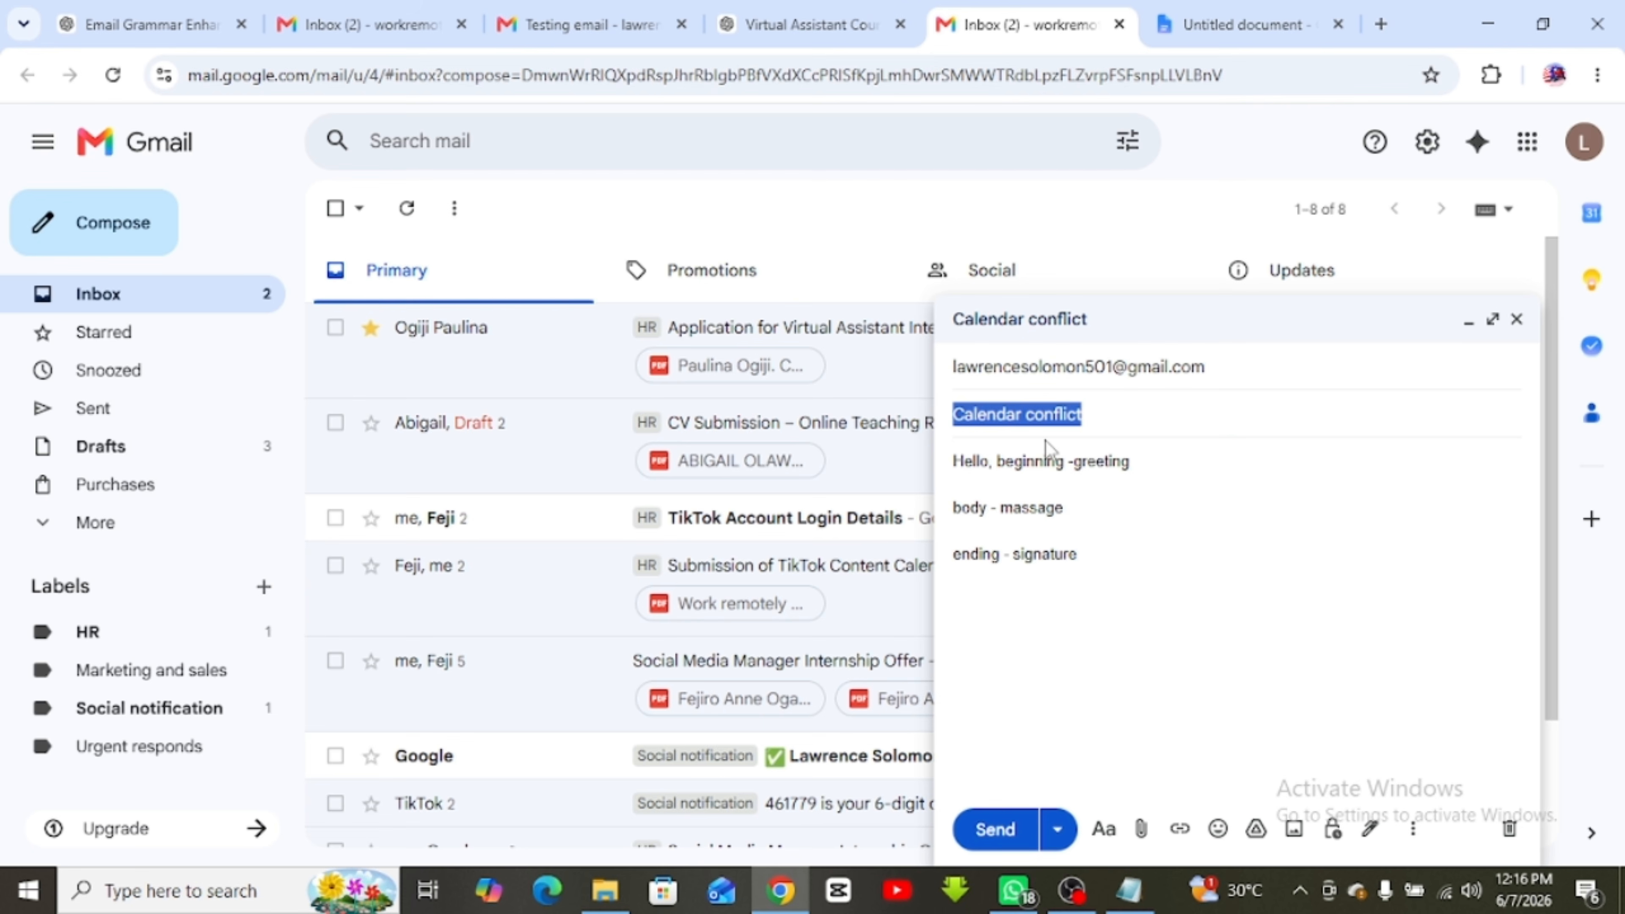
pyautogui.hotkey('ctrl', 'v')
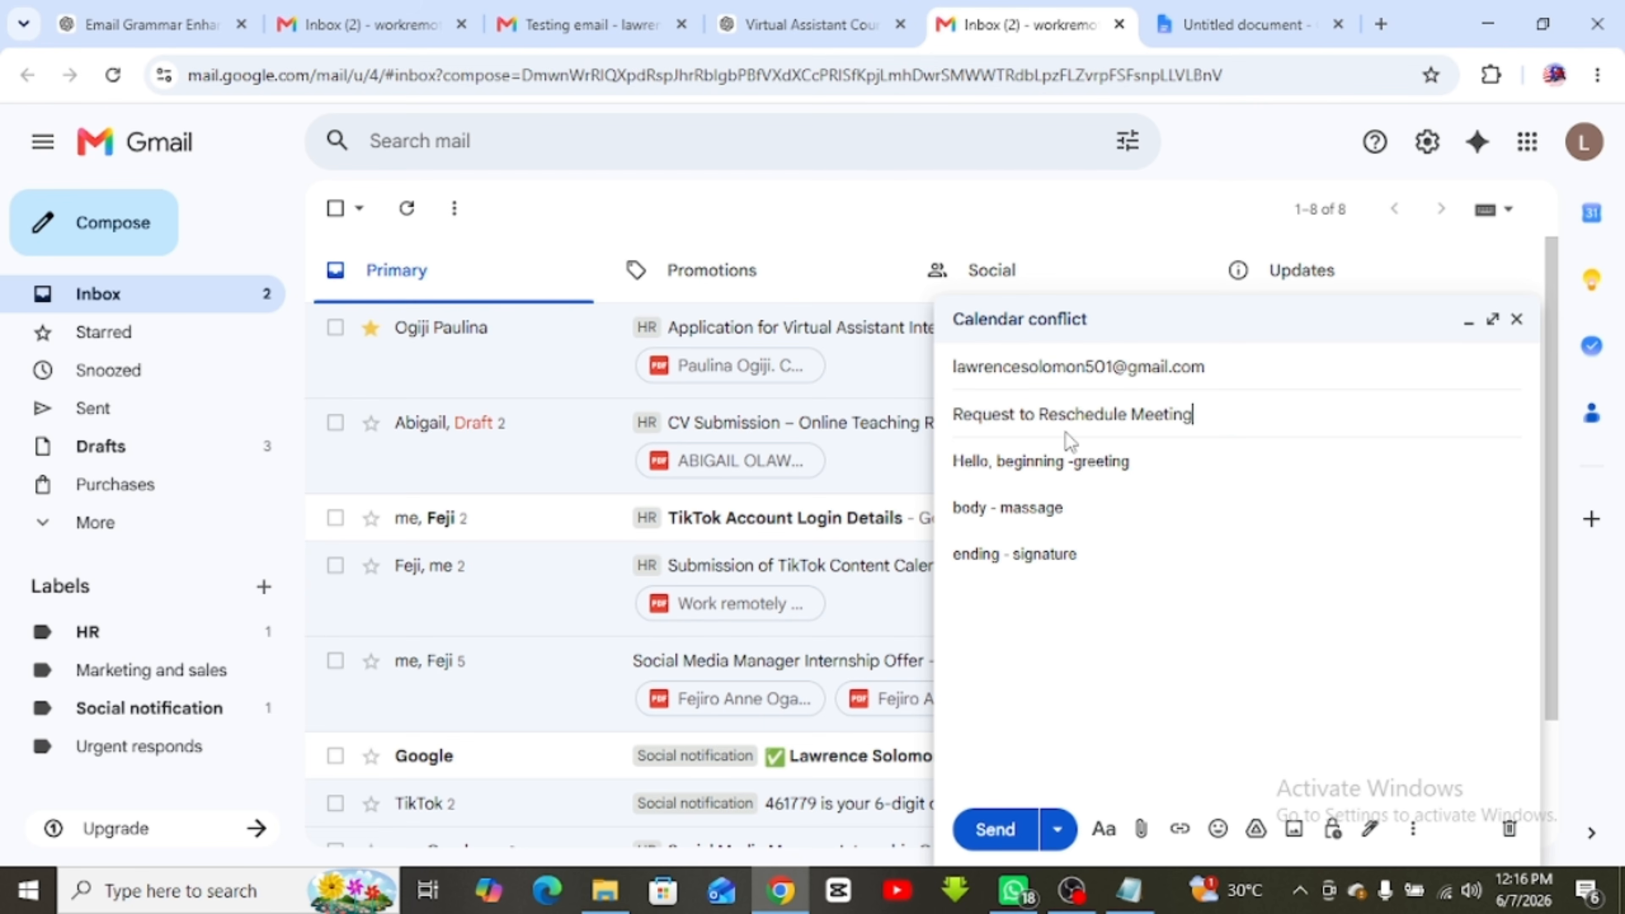
pyautogui.click(1175, 475)
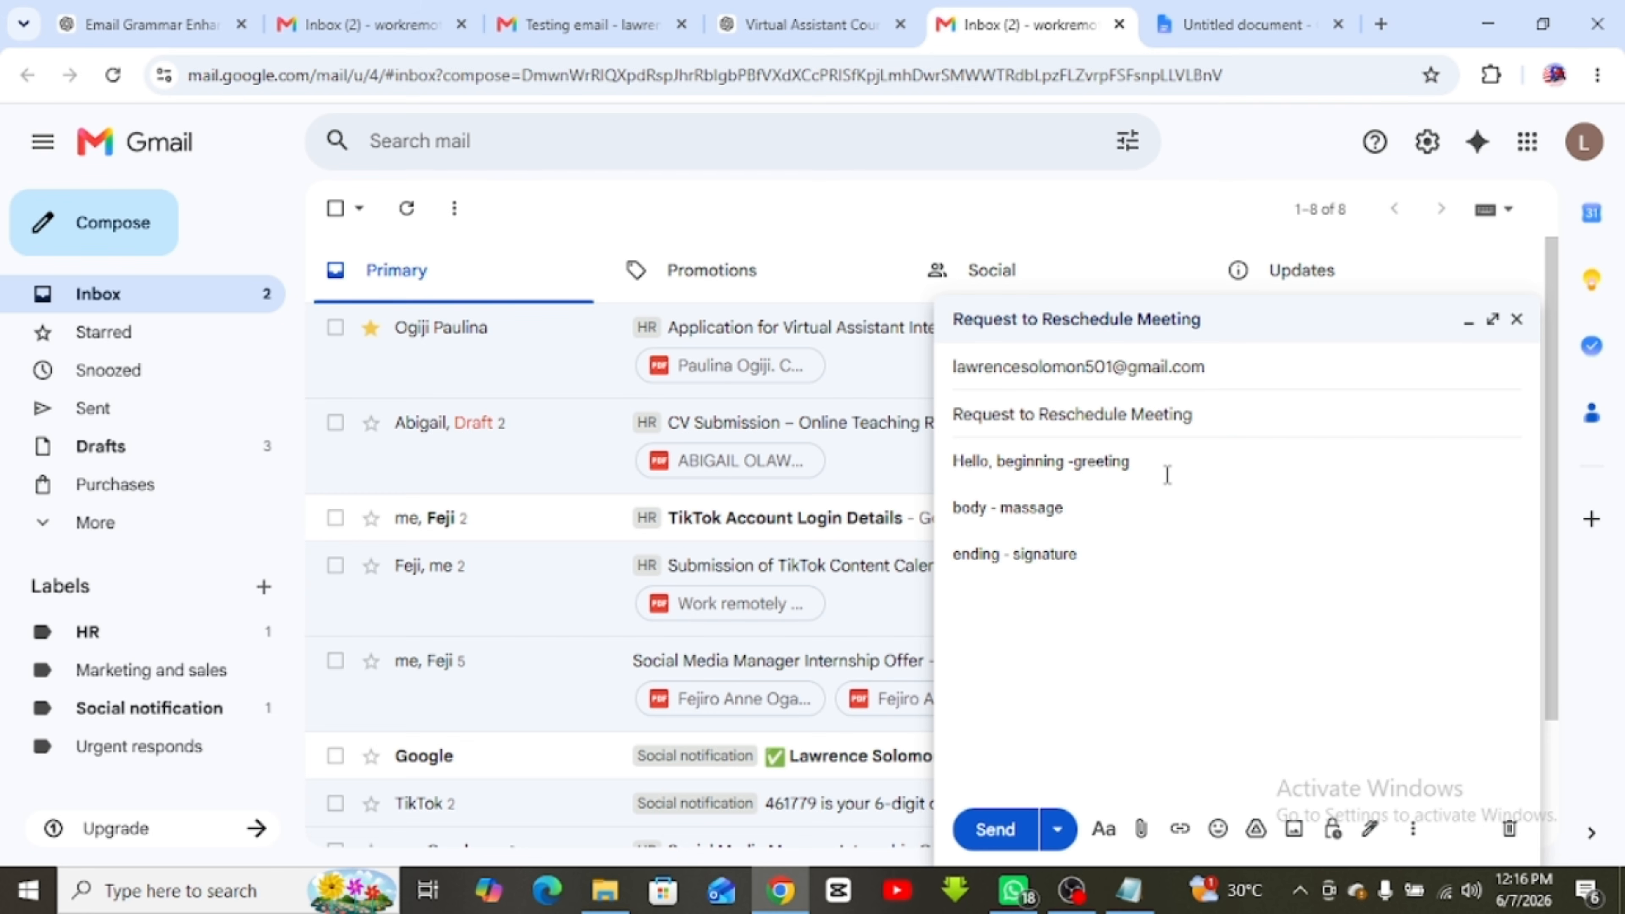
# Copy the whole polished email from the Email Grammar Enhancement chat and return to the Gmail draft
pyautogui.click(1248, 24)
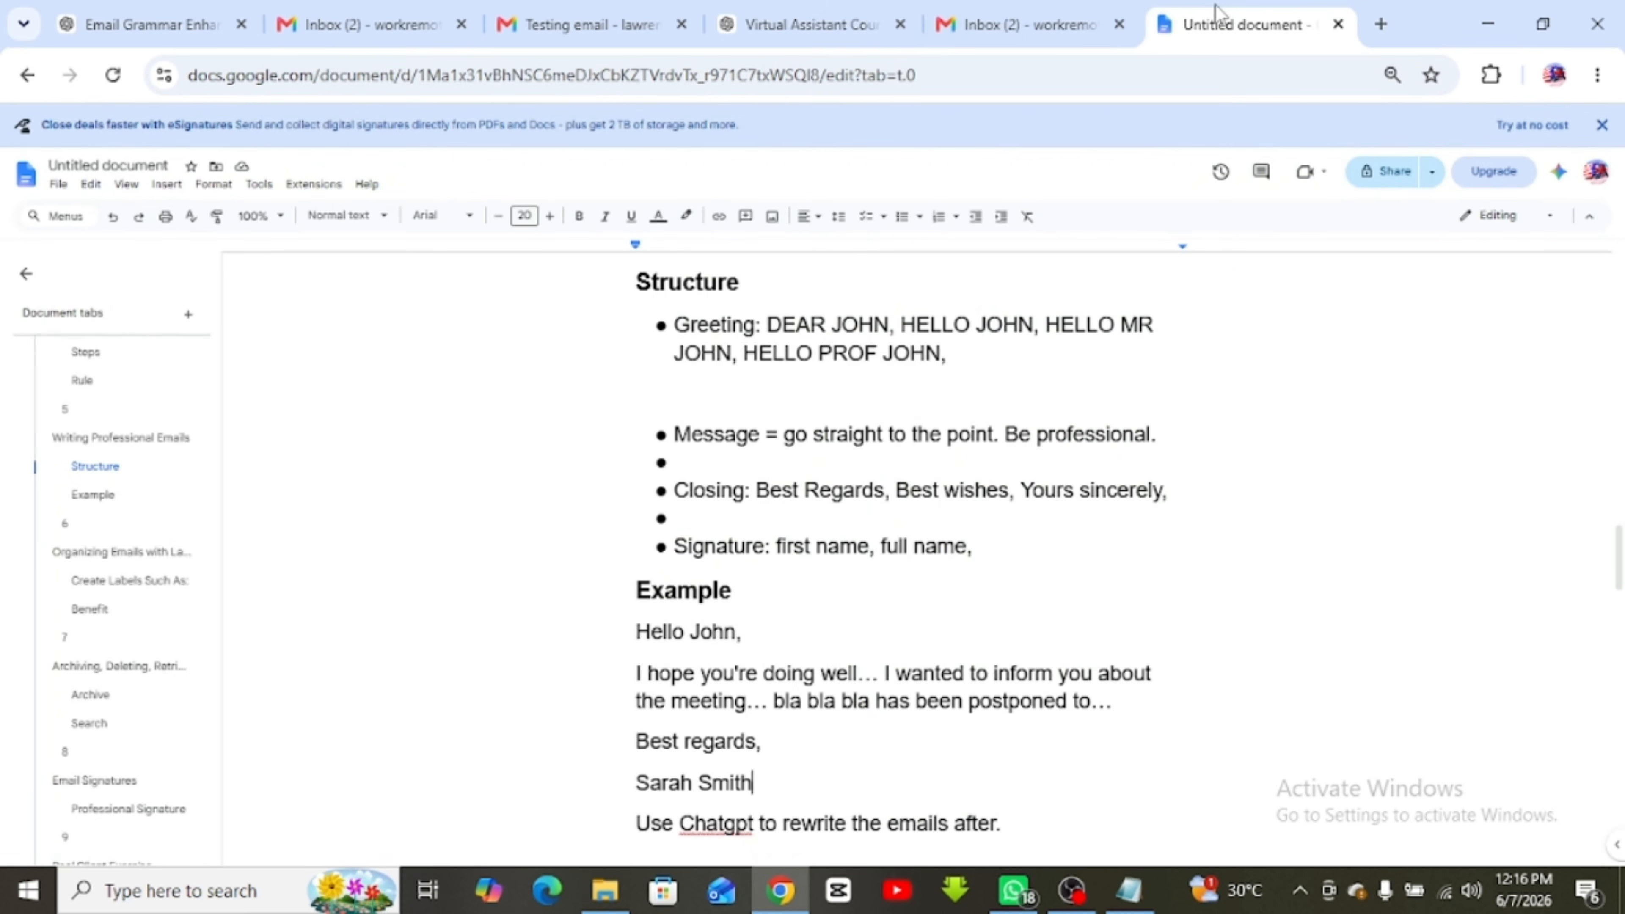
pyautogui.click(809, 24)
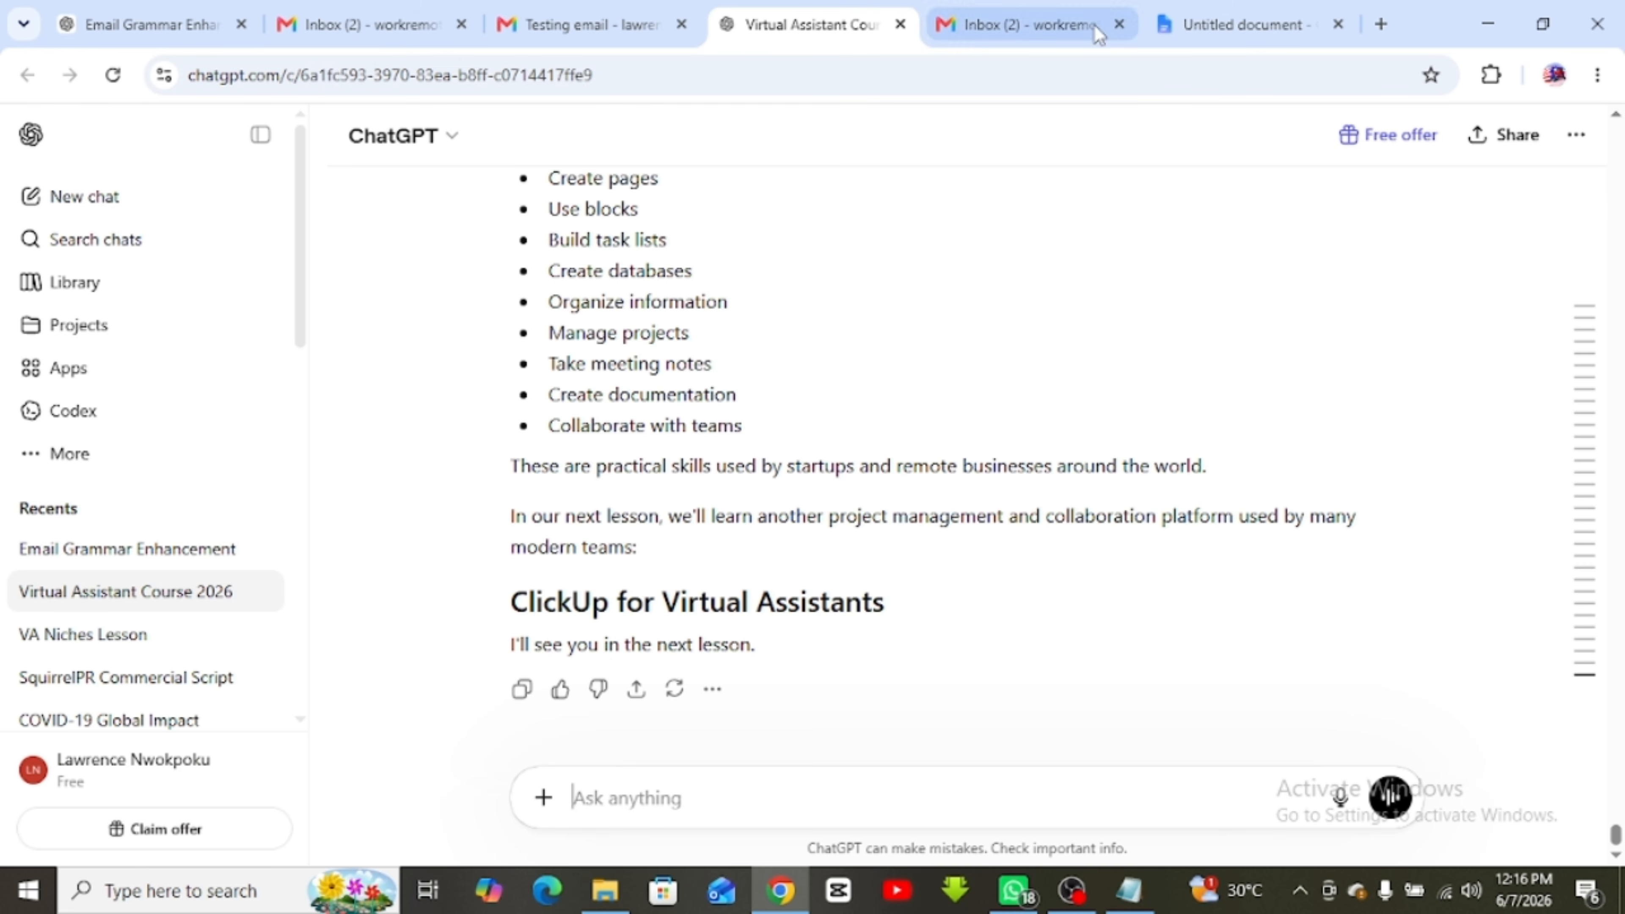
pyautogui.click(172, 16)
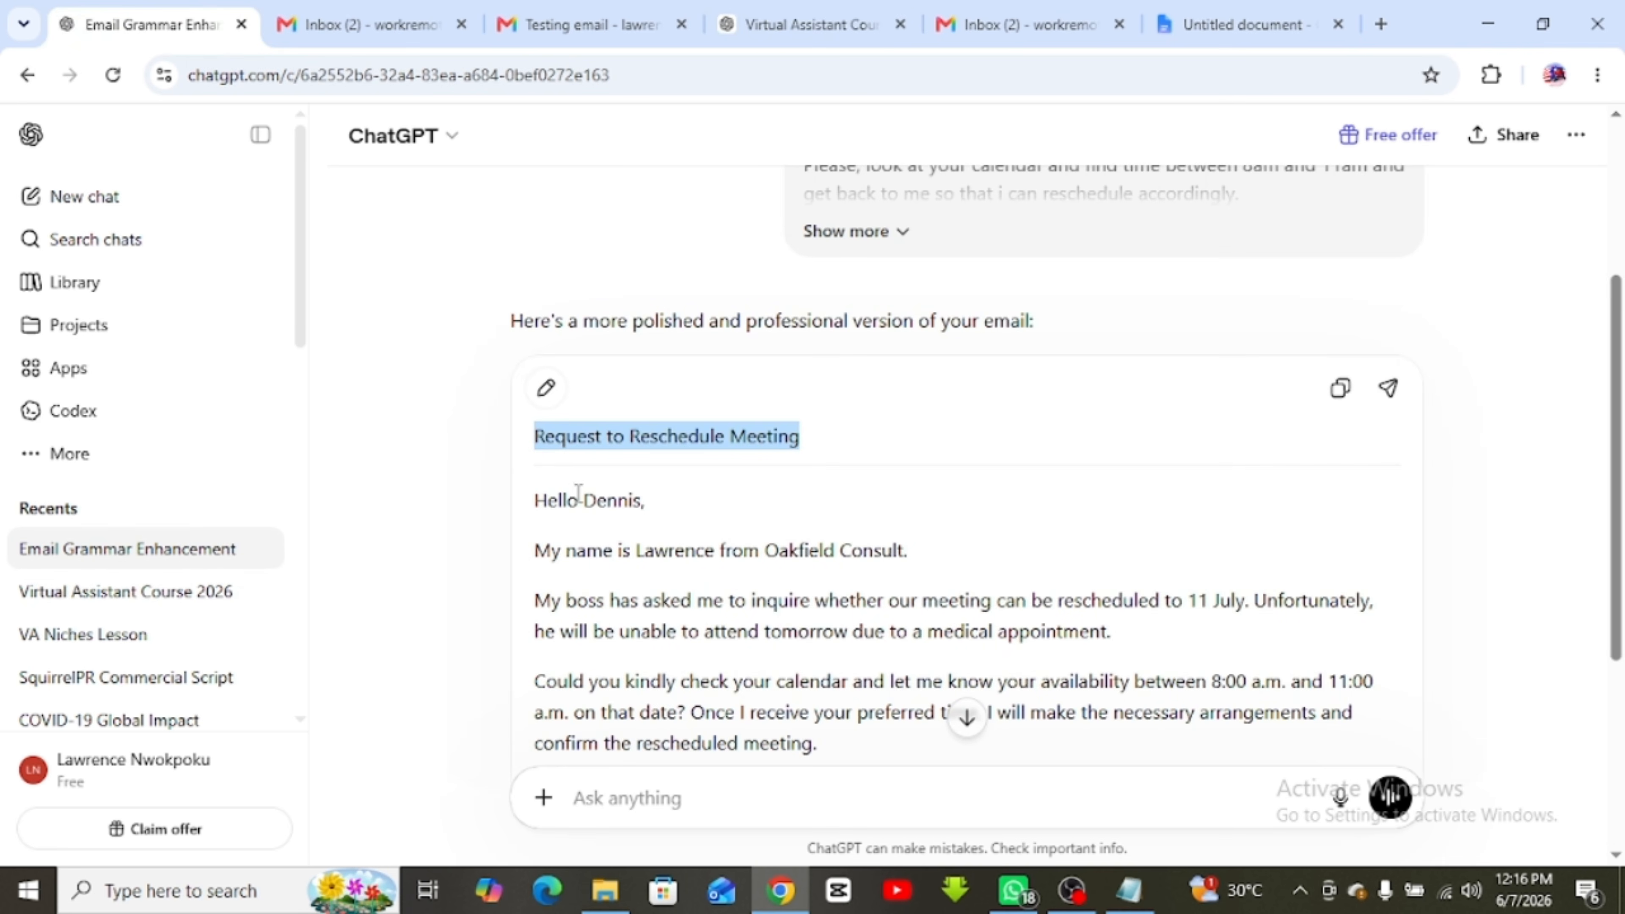
pyautogui.click(758, 516)
pyautogui.click(1340, 388)
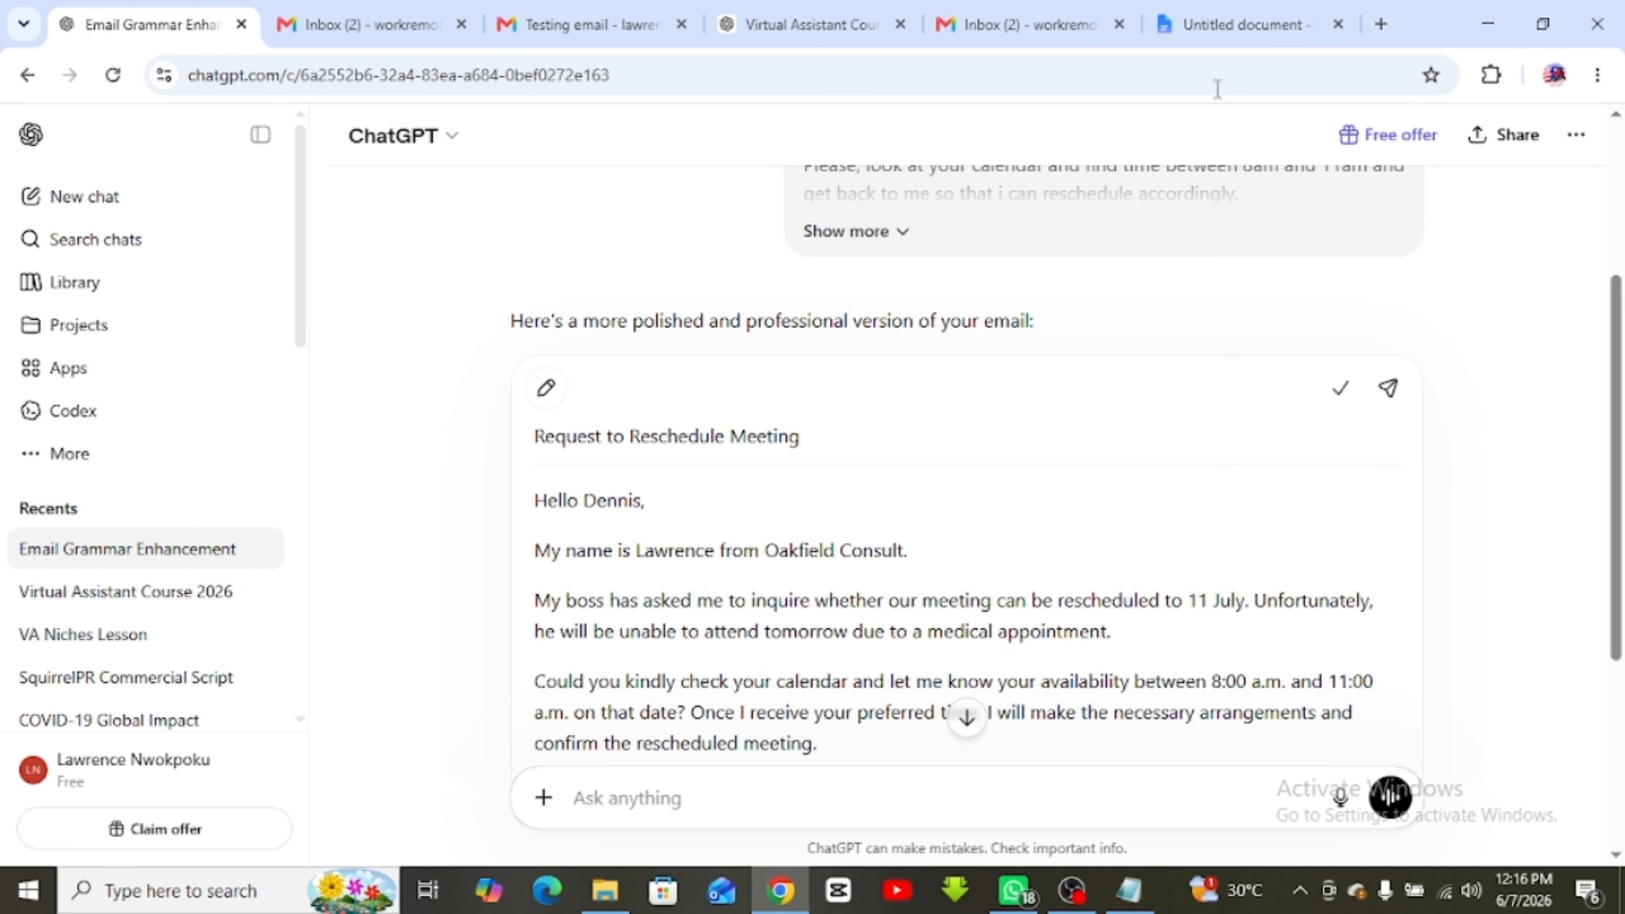
pyautogui.click(959, 27)
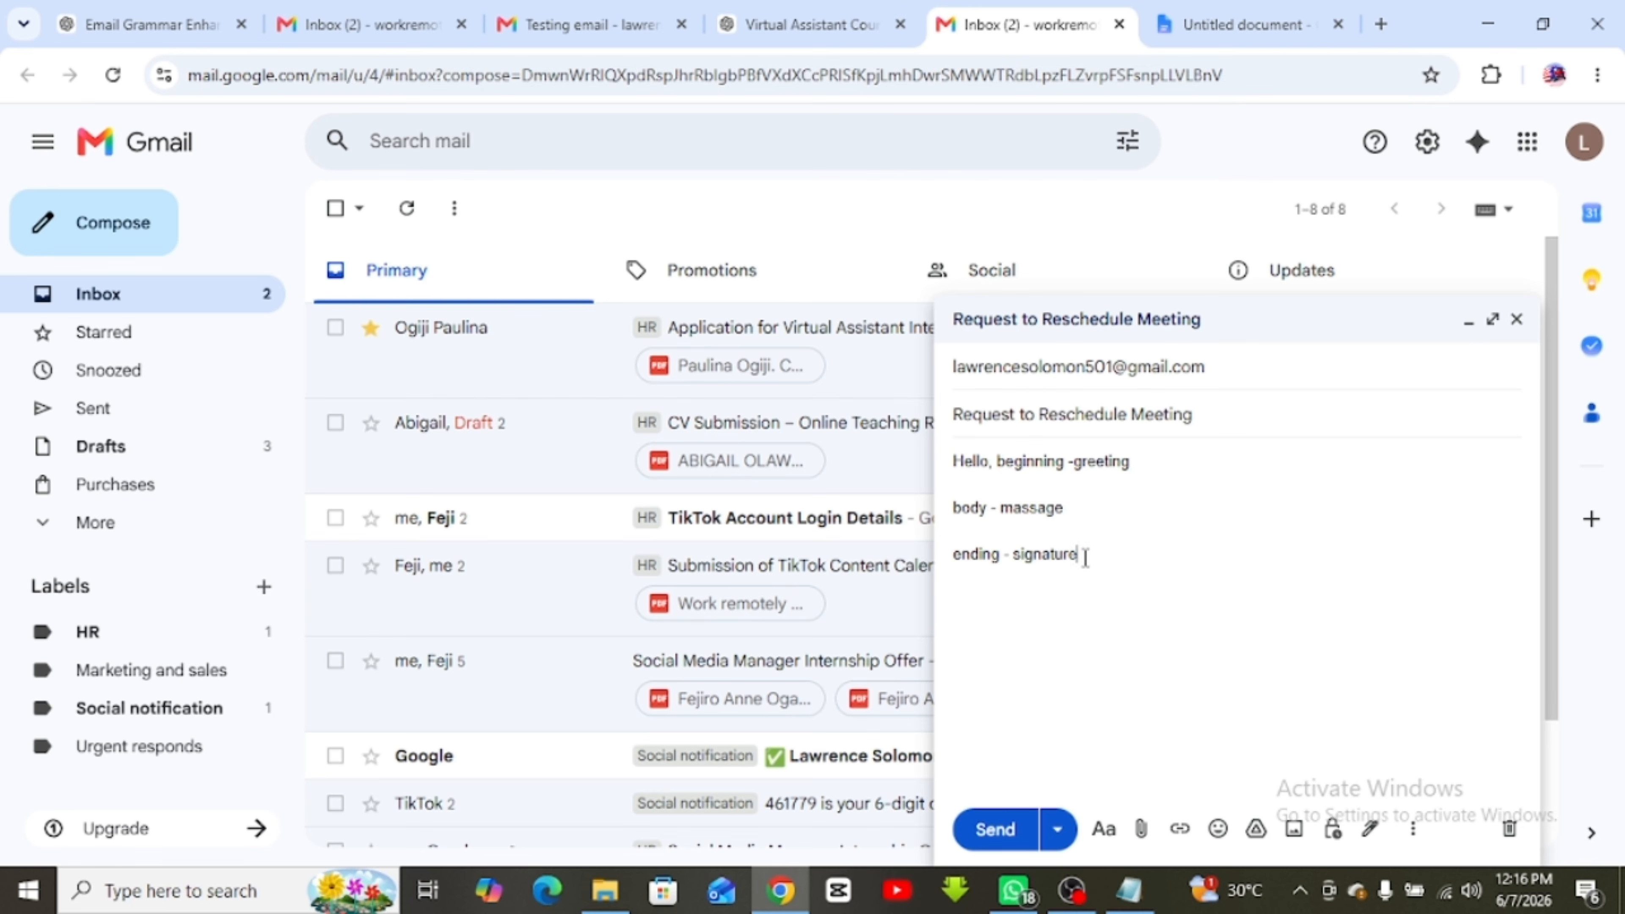
# Delete the three outline lines and paste ChatGPT's polished email into the body
pyautogui.moveTo(1081, 554); pyautogui.dragTo(956, 477)
pyautogui.press('BackSpace')
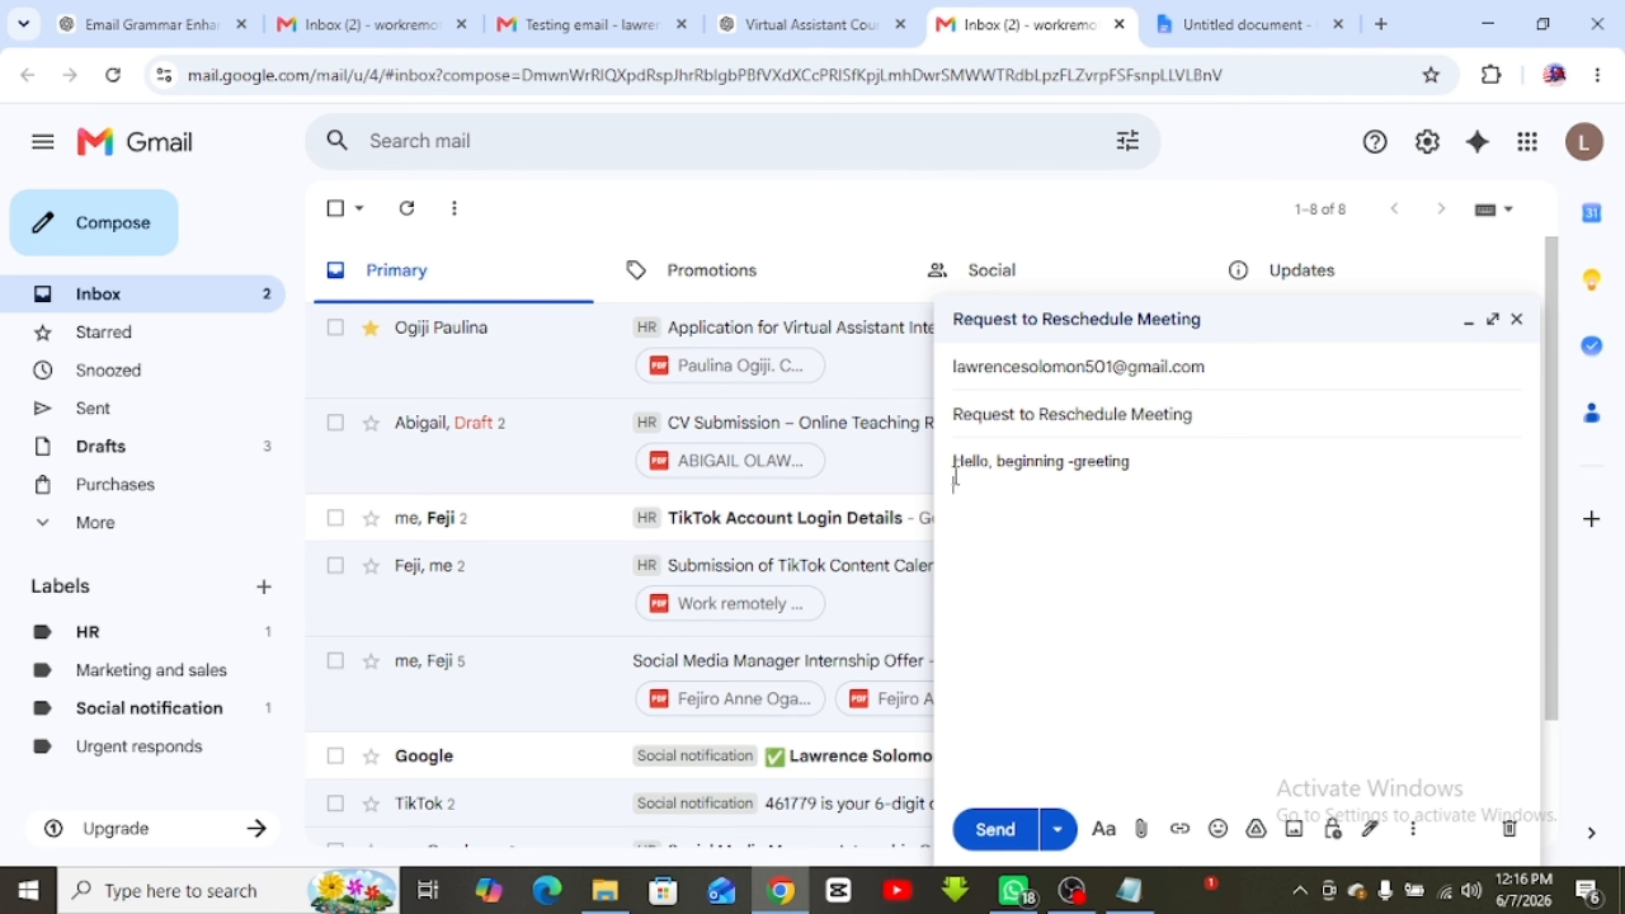
pyautogui.press('BackSpace')
pyautogui.press('BackSpace')
pyautogui.press('BackSpace')
pyautogui.press('BackSpace')
pyautogui.press('BackSpace')
pyautogui.press('BackSpace')
pyautogui.press('BackSpace')
pyautogui.press('BackSpace')
pyautogui.press('BackSpace')
pyautogui.press('BackSpace')
pyautogui.press('BackSpace')
pyautogui.press('BackSpace')
pyautogui.press('BackSpace')
pyautogui.press('BackSpace')
pyautogui.press('BackSpace')
pyautogui.press('BackSpace')
pyautogui.press('BackSpace')
pyautogui.press('BackSpace')
pyautogui.press('BackSpace')
pyautogui.press('BackSpace')
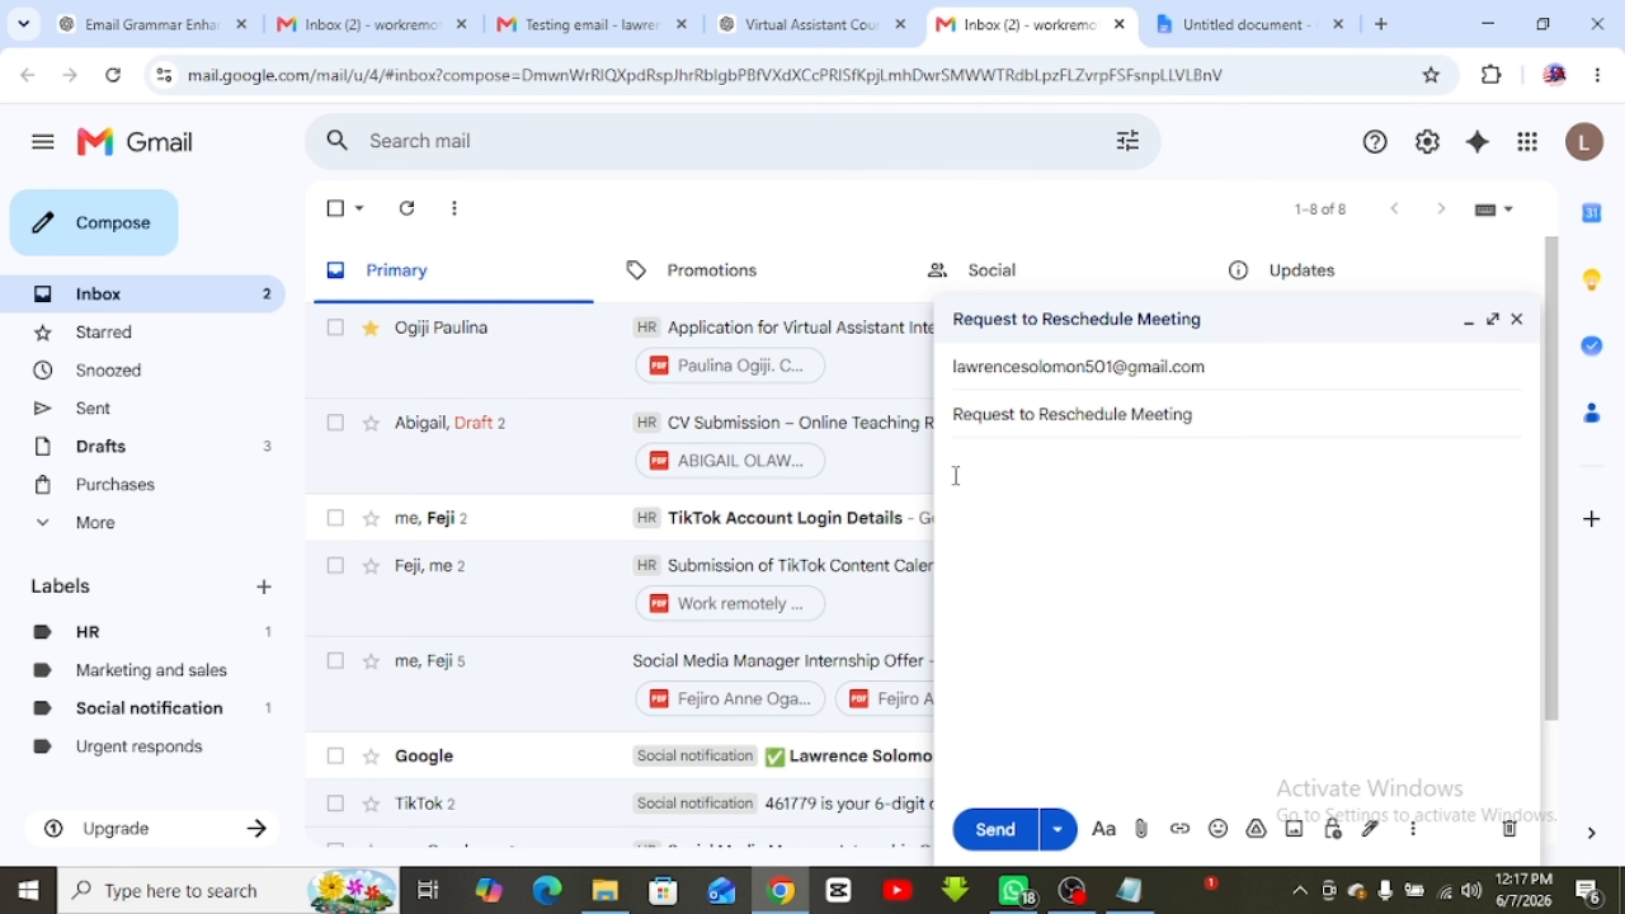
pyautogui.hotkey('ctrl', 'v')
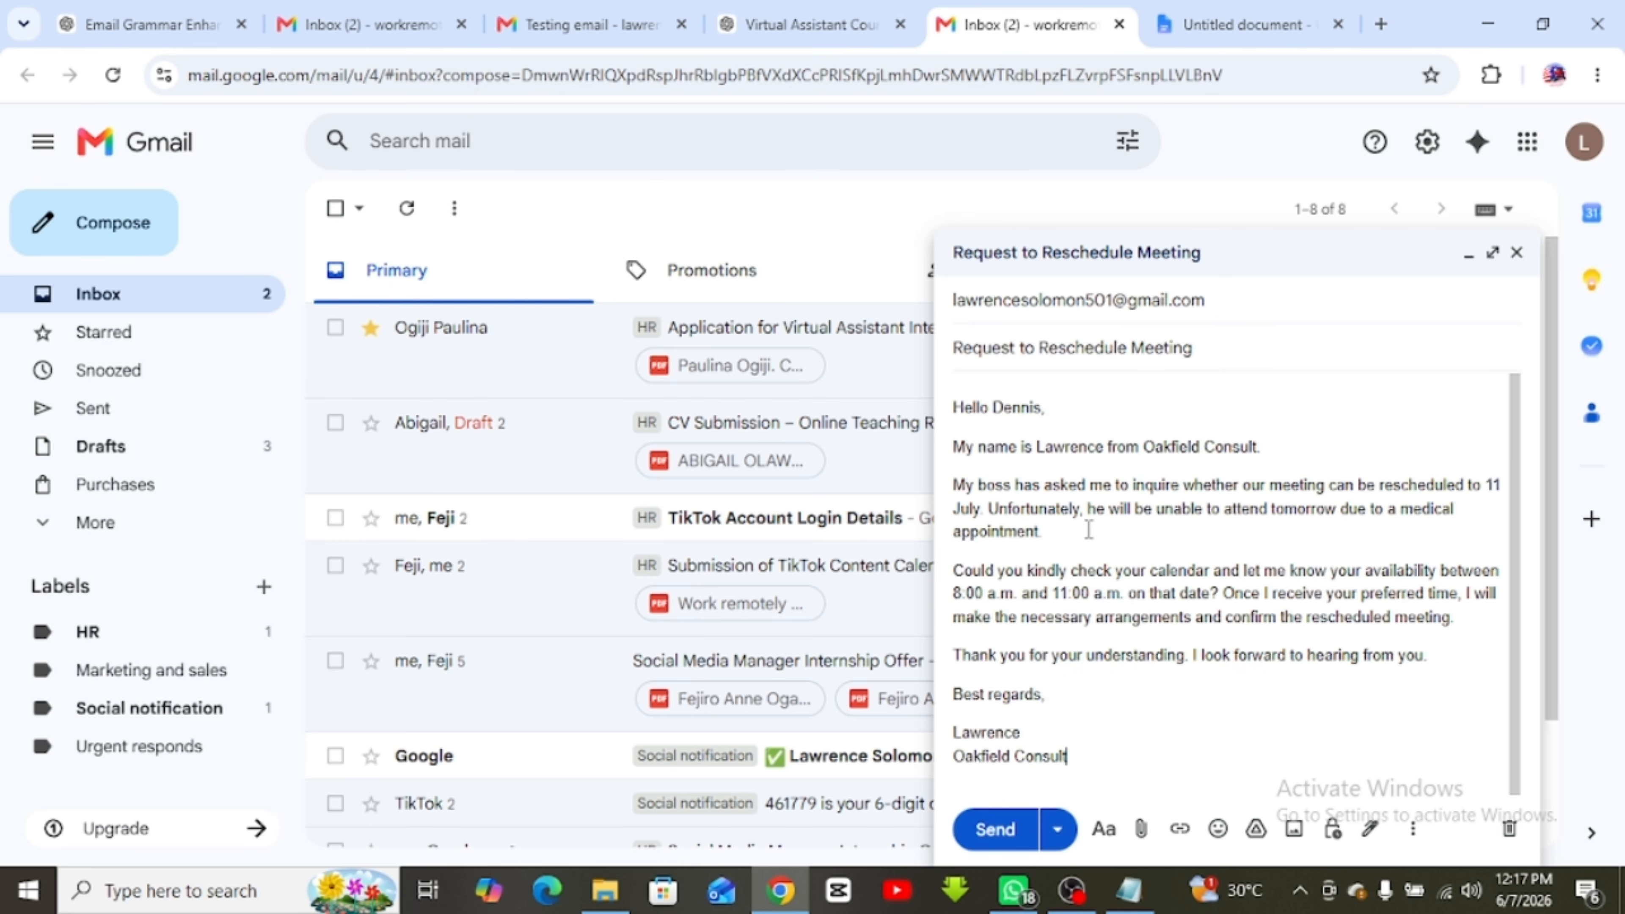
# Look at the Schedule send options, dismiss them, and send the email now
pyautogui.click(1057, 832)
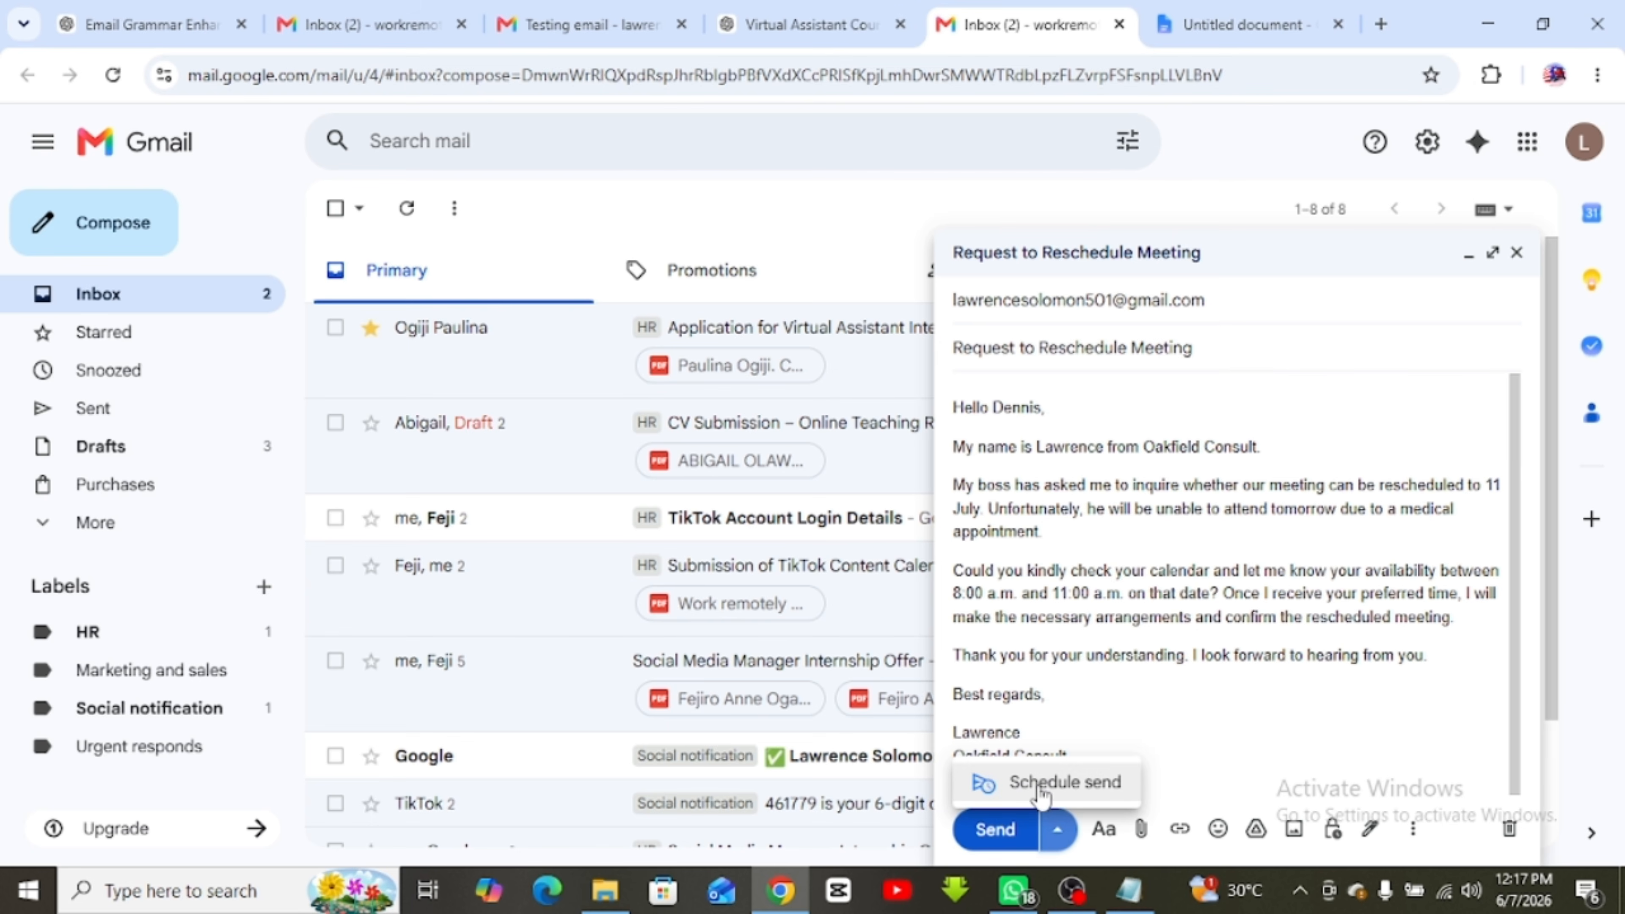
pyautogui.click(1067, 793)
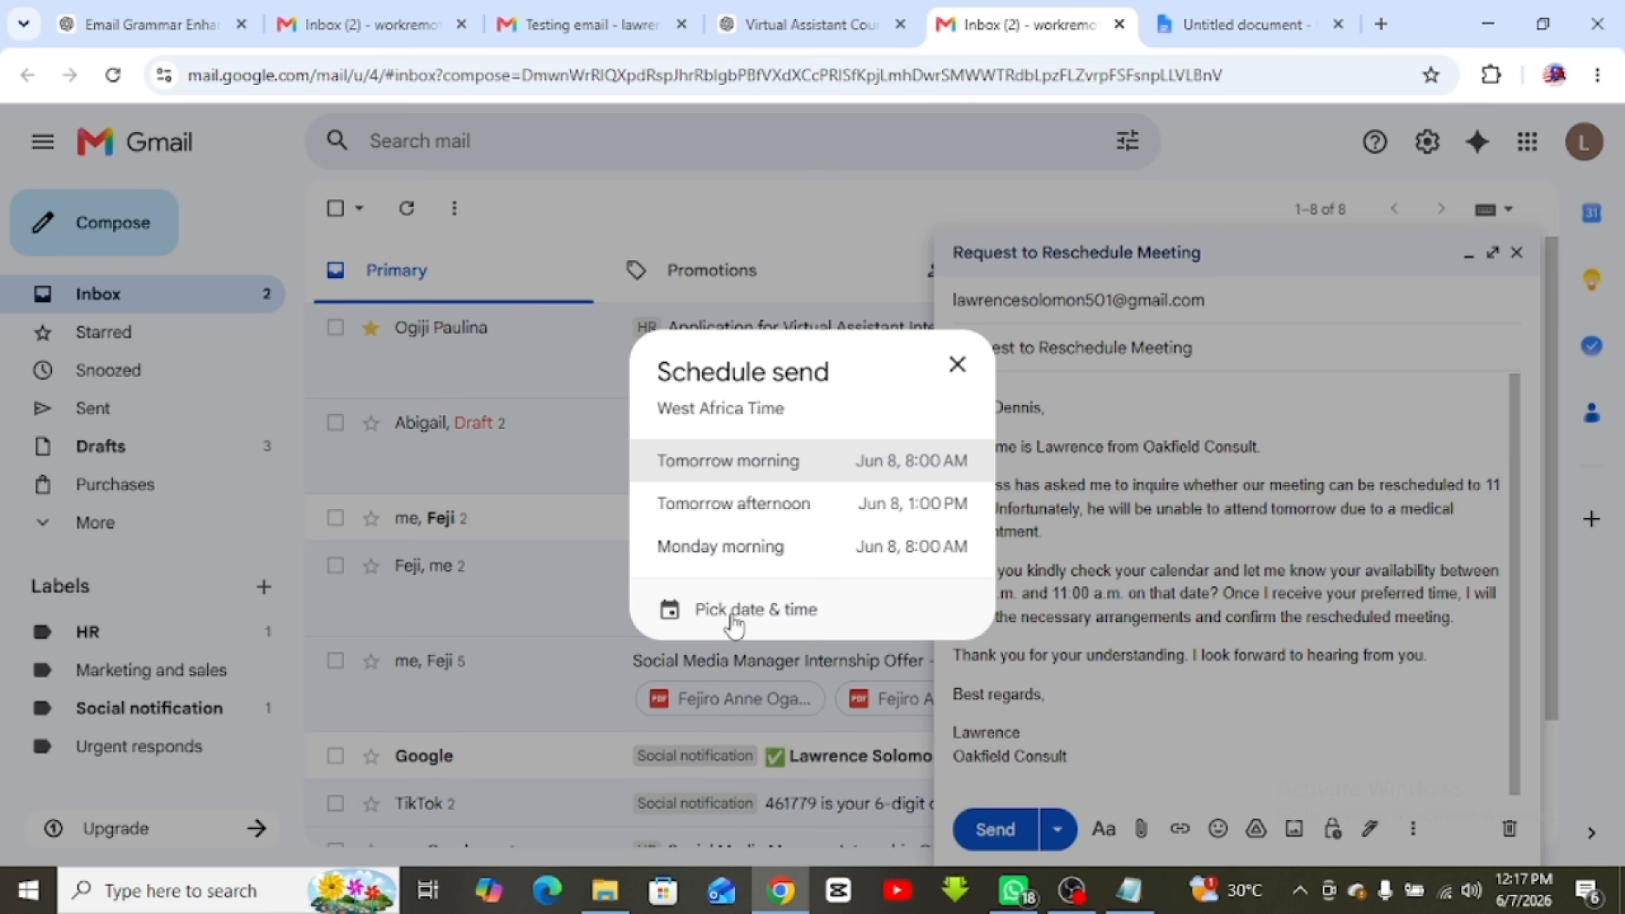
pyautogui.click(958, 365)
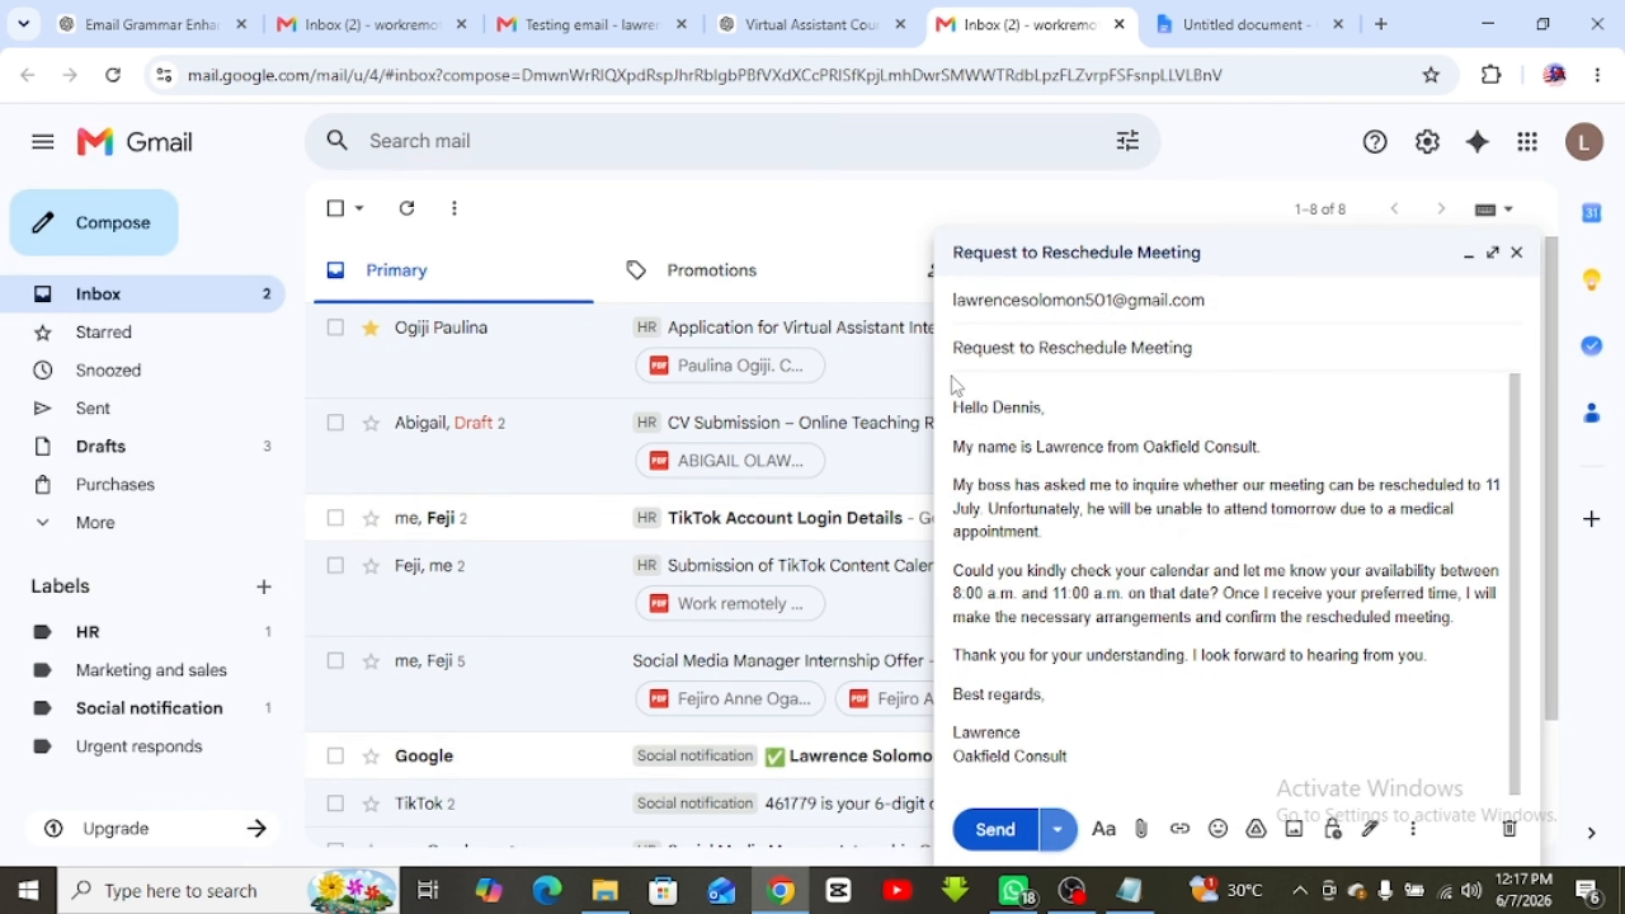
pyautogui.click(991, 829)
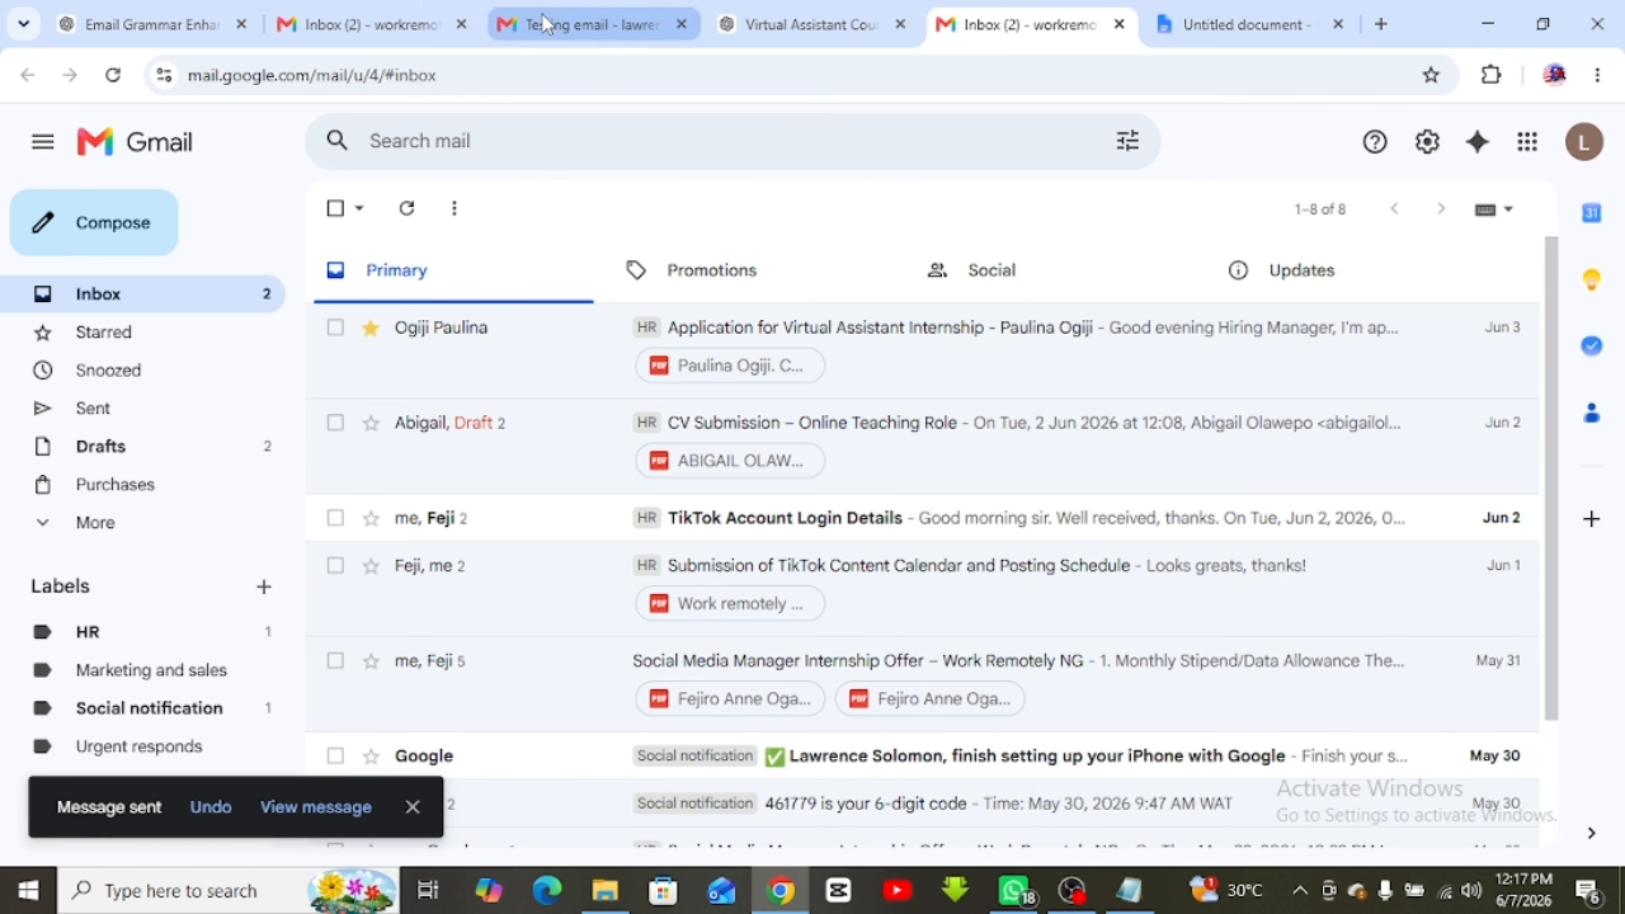
# From the recipient's inbox, reply 'Alright.' to Request to Reschedule Meeting, then refresh the sender's inbox
pyautogui.click(380, 19)
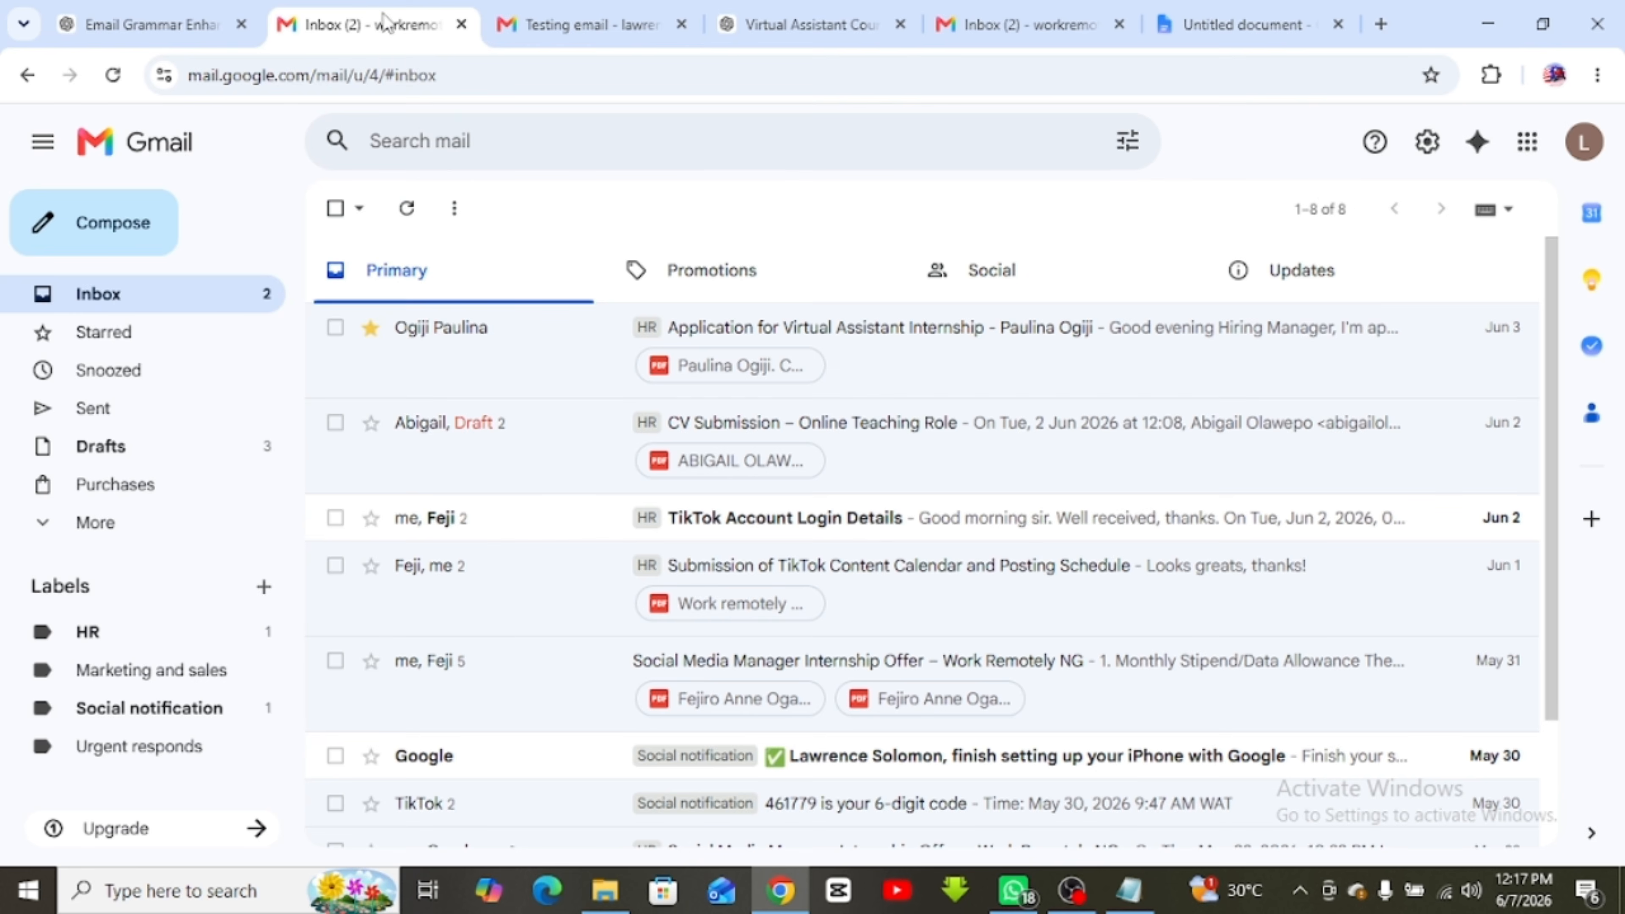
pyautogui.click(579, 24)
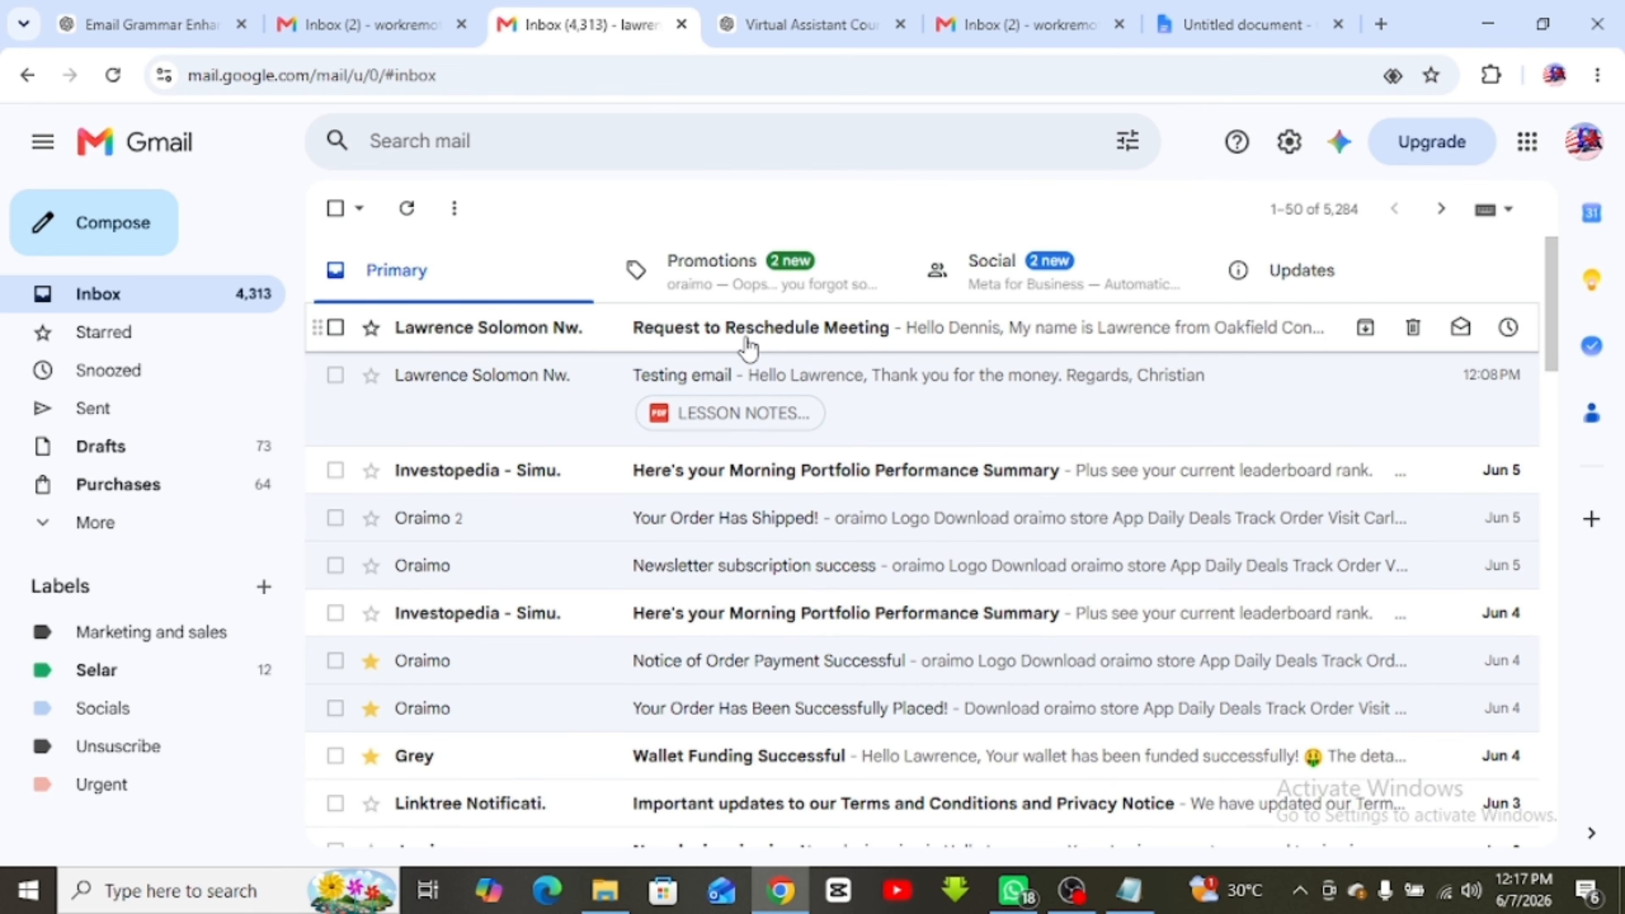
pyautogui.click(743, 337)
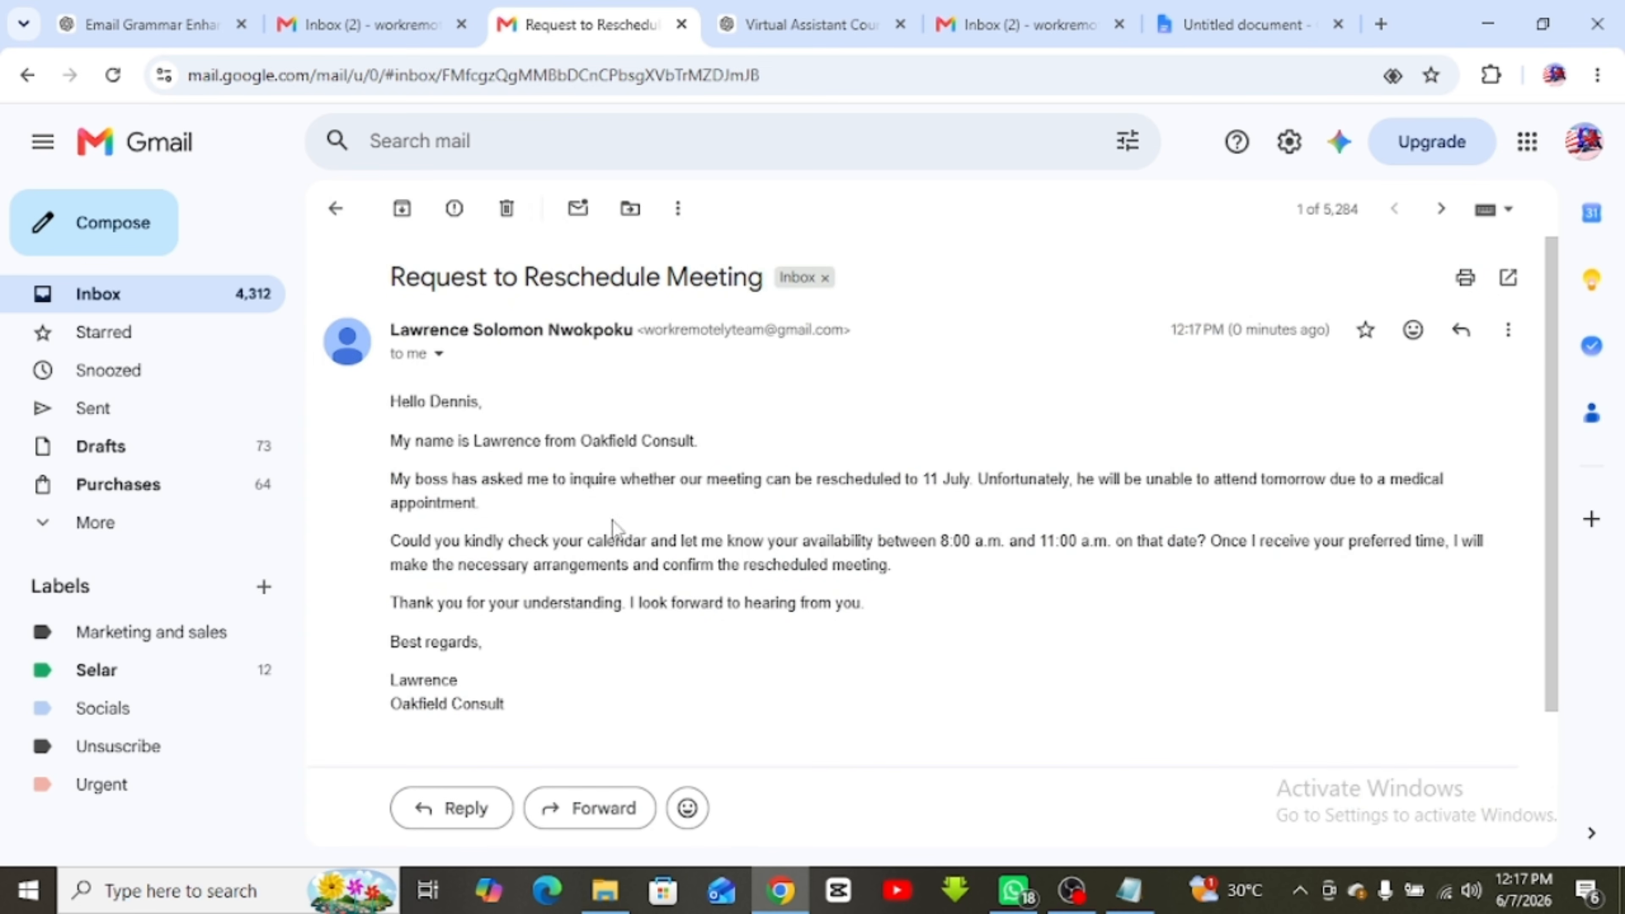
pyautogui.scroll(-3, 664, 456)
pyautogui.scroll(3, 663, 456)
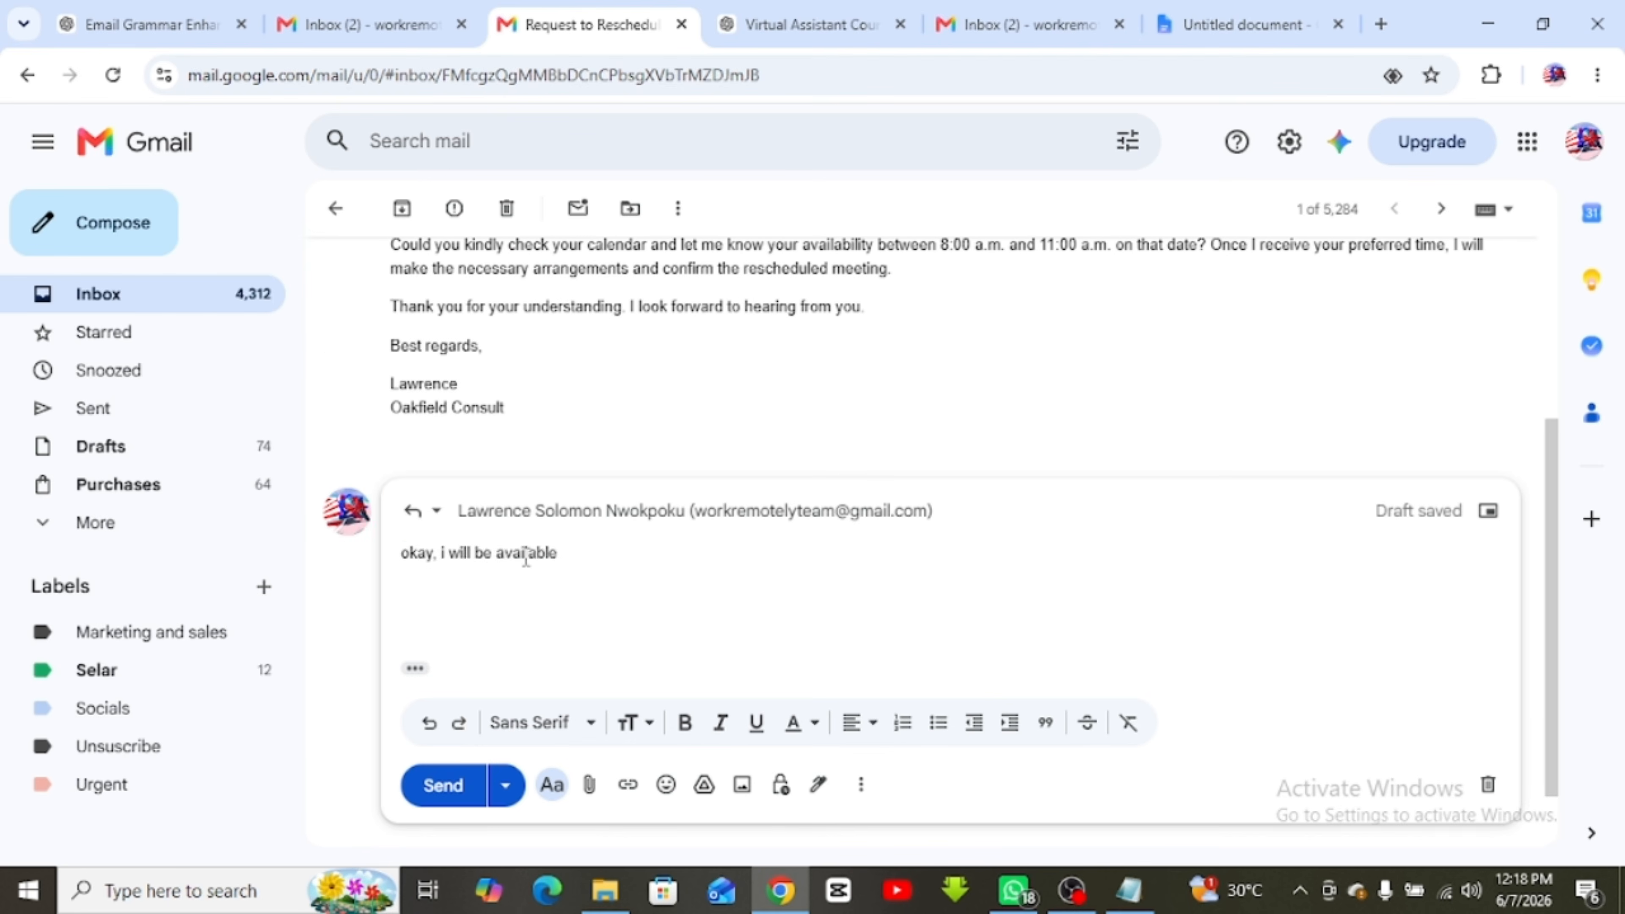
pyautogui.tripleClick(522, 552)
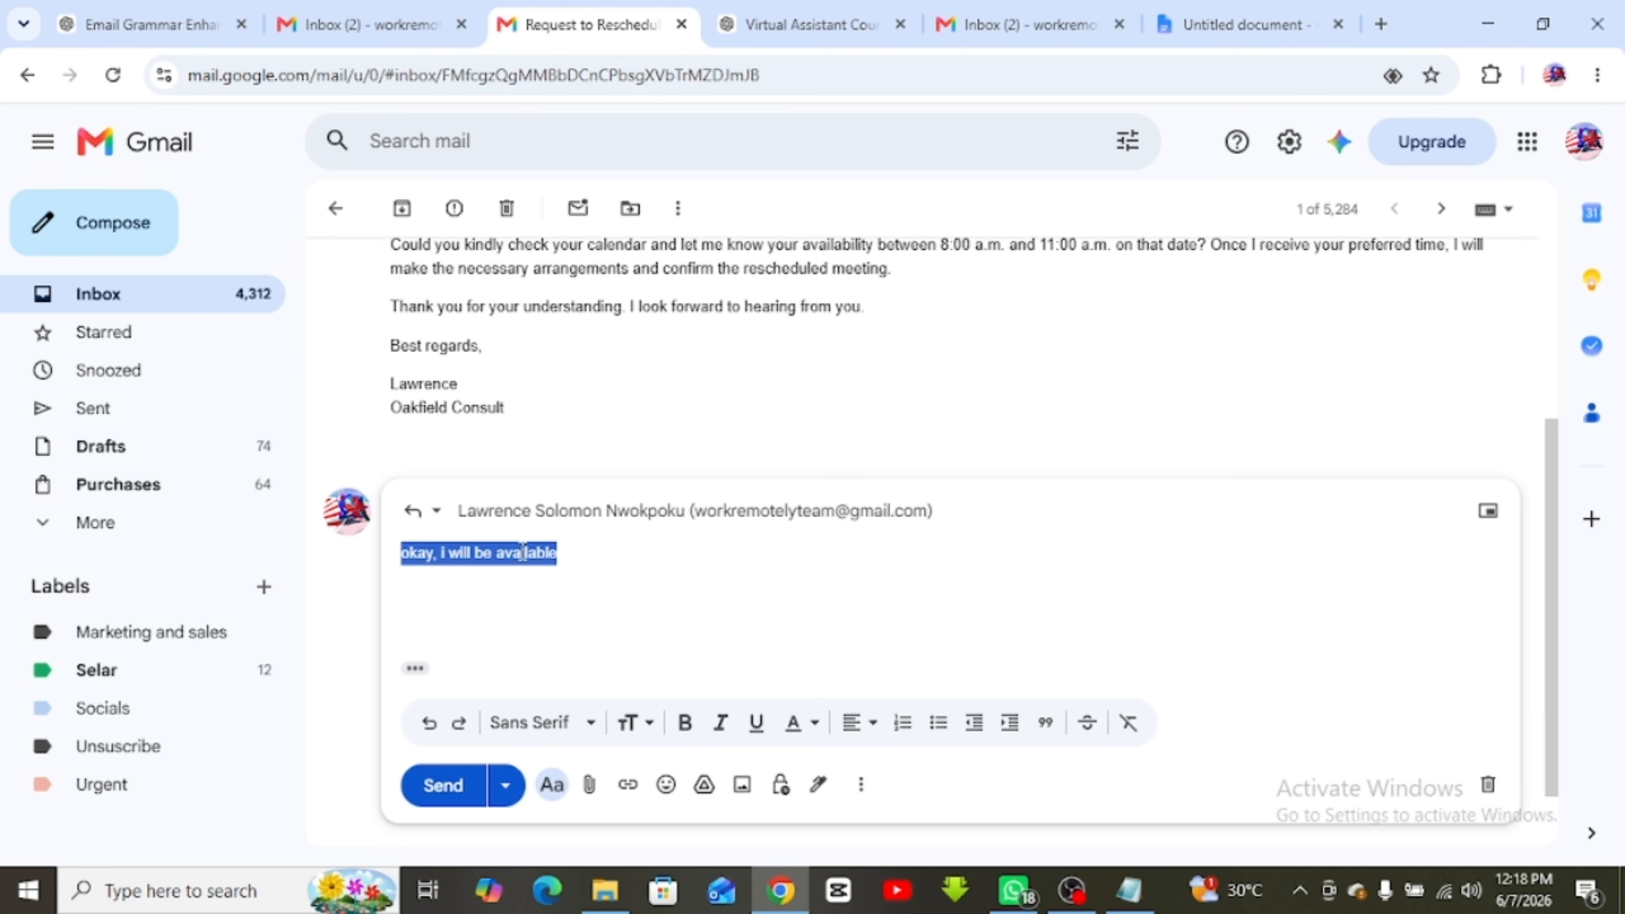
pyautogui.write('Alright.')
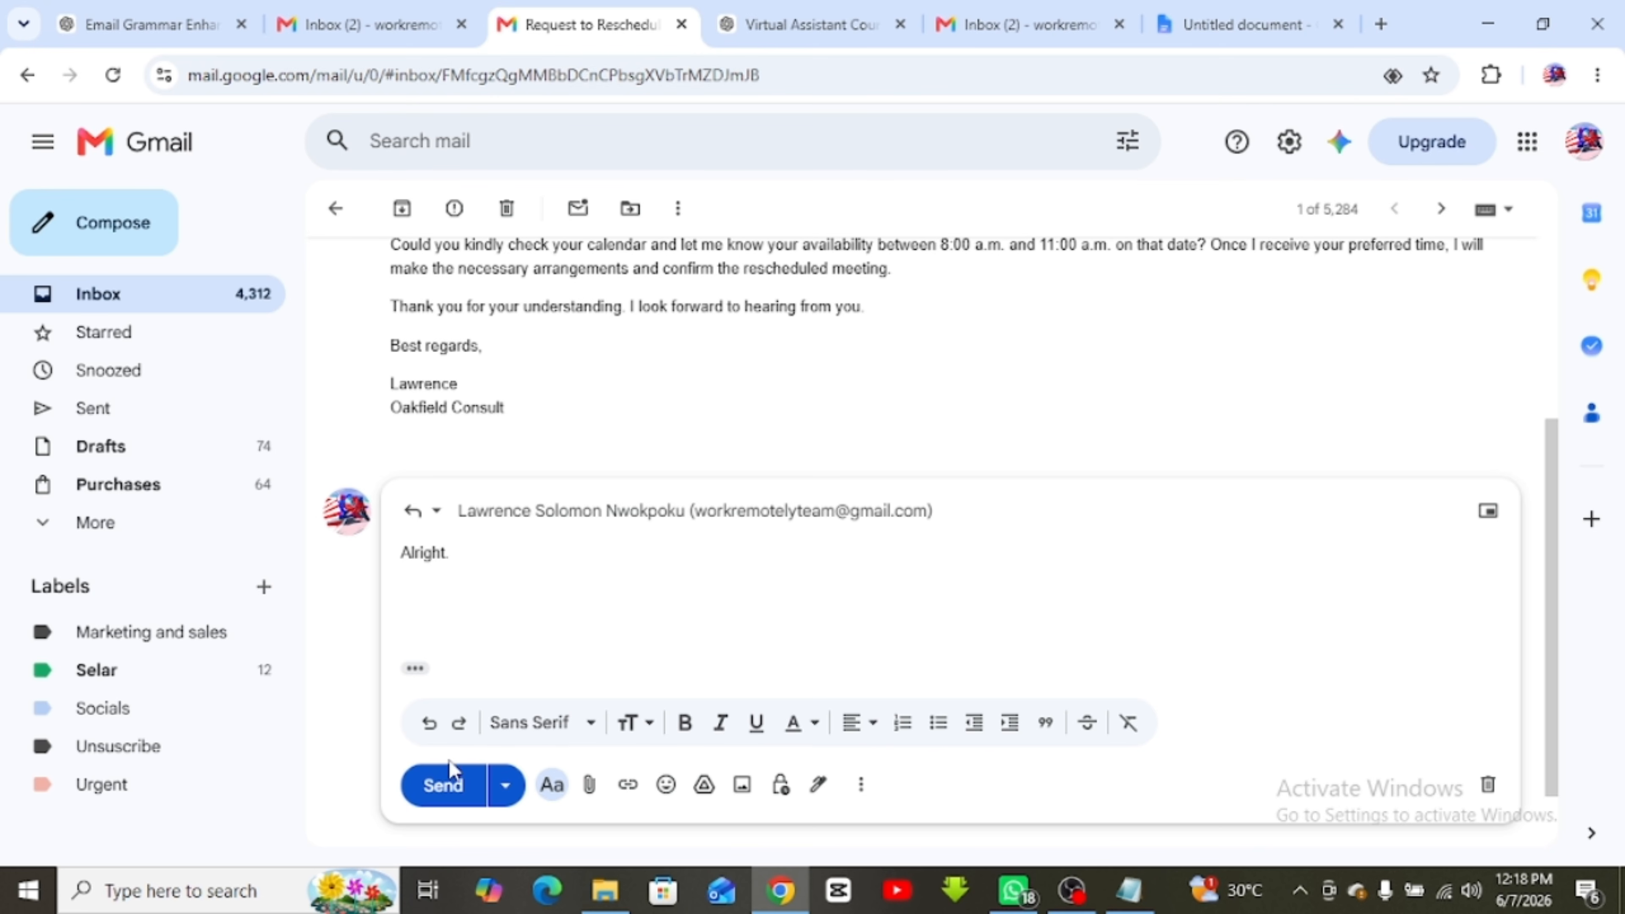
pyautogui.click(444, 794)
pyautogui.click(1011, 24)
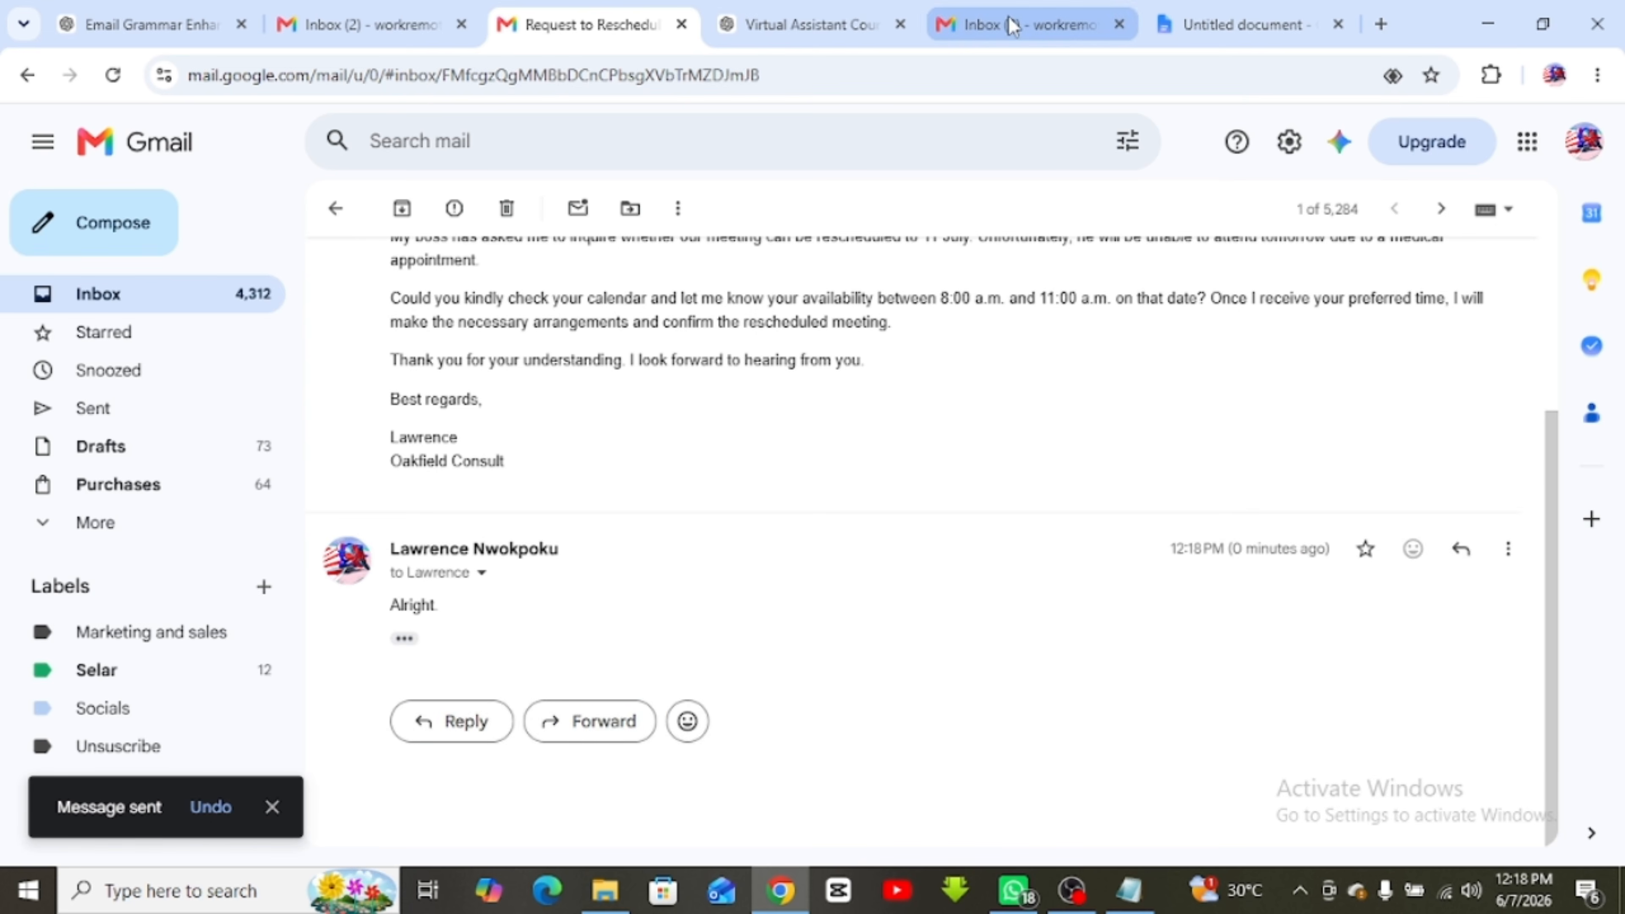
pyautogui.click(101, 298)
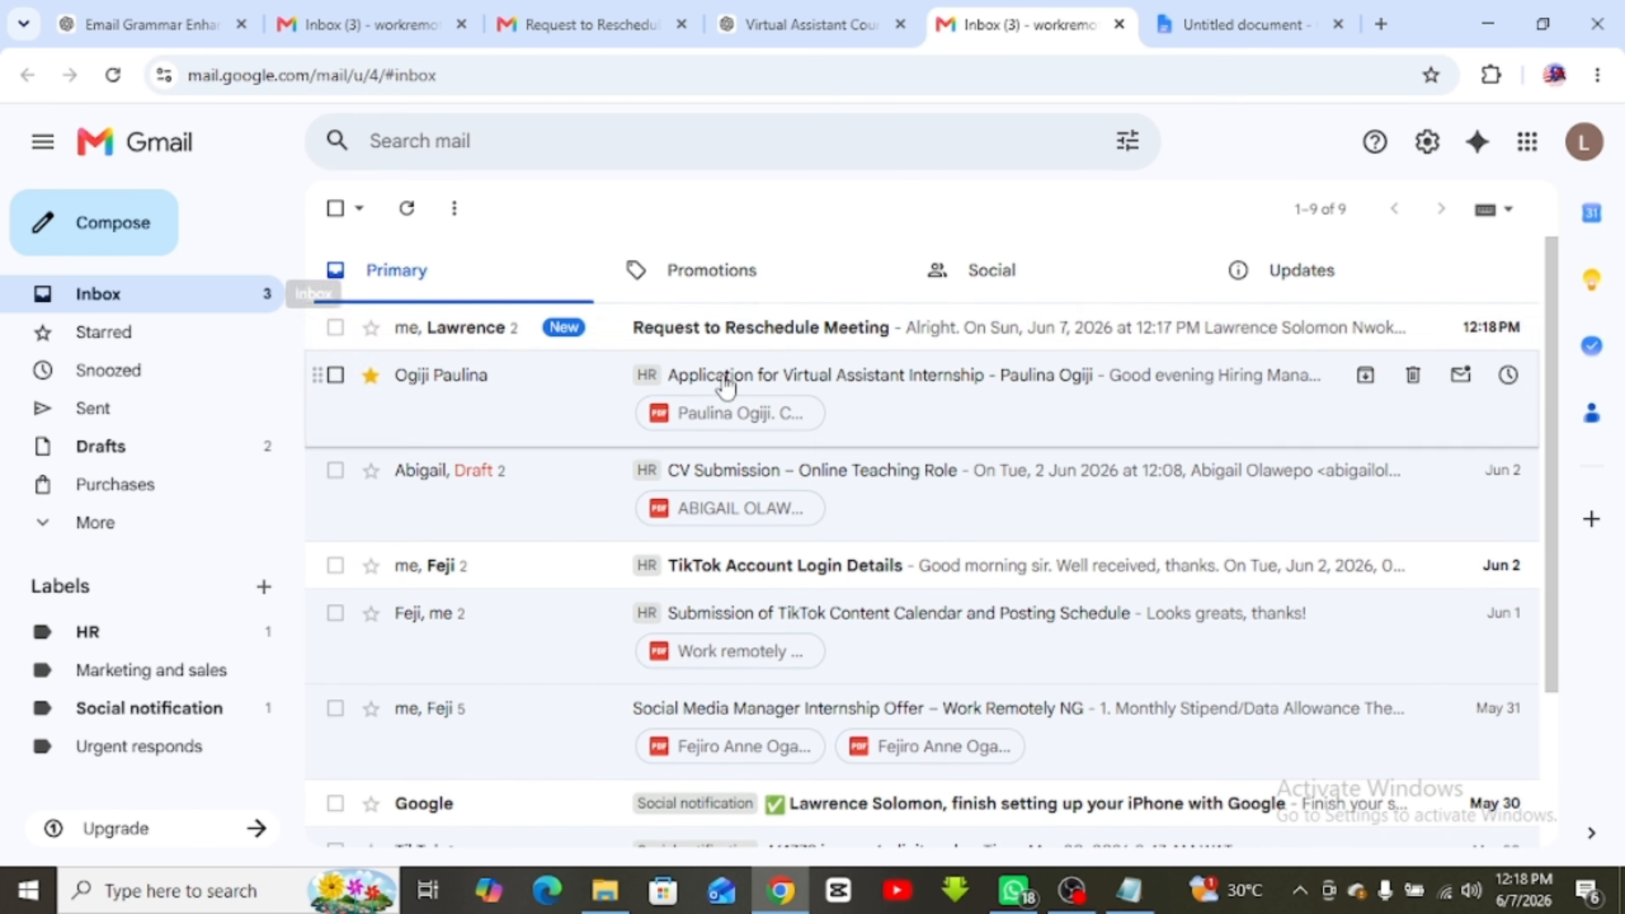
# Read the 'Alright.' reply in Request to Reschedule Meeting, then return to the lesson notes' section 6, 'Organizing Emails with Labels'
pyautogui.click(669, 339)
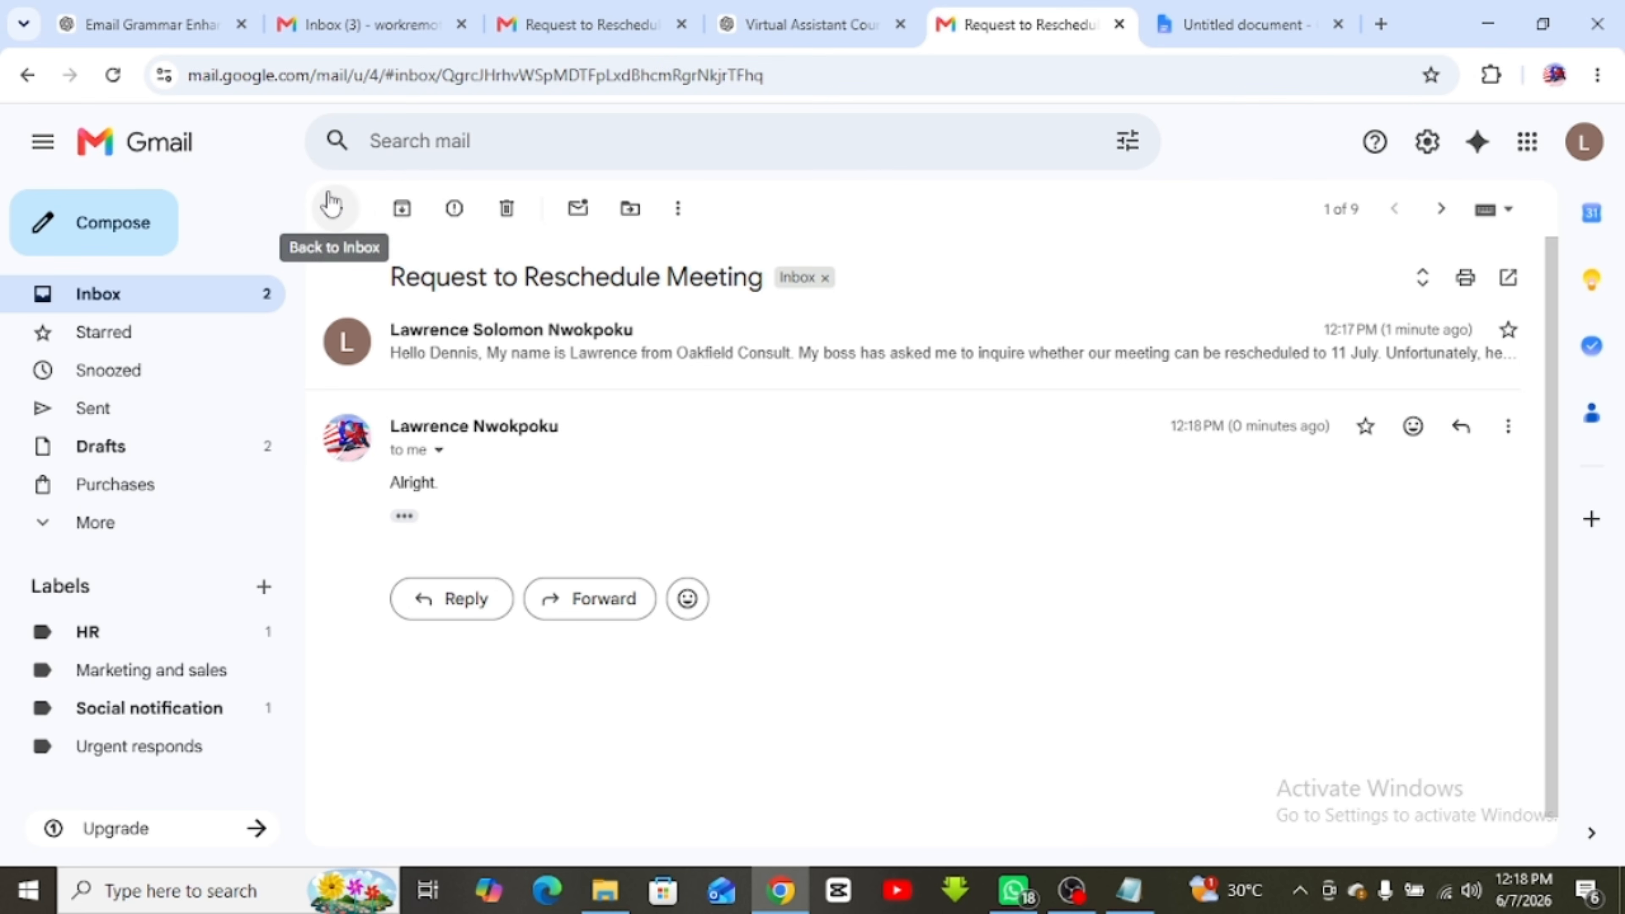
pyautogui.click(336, 208)
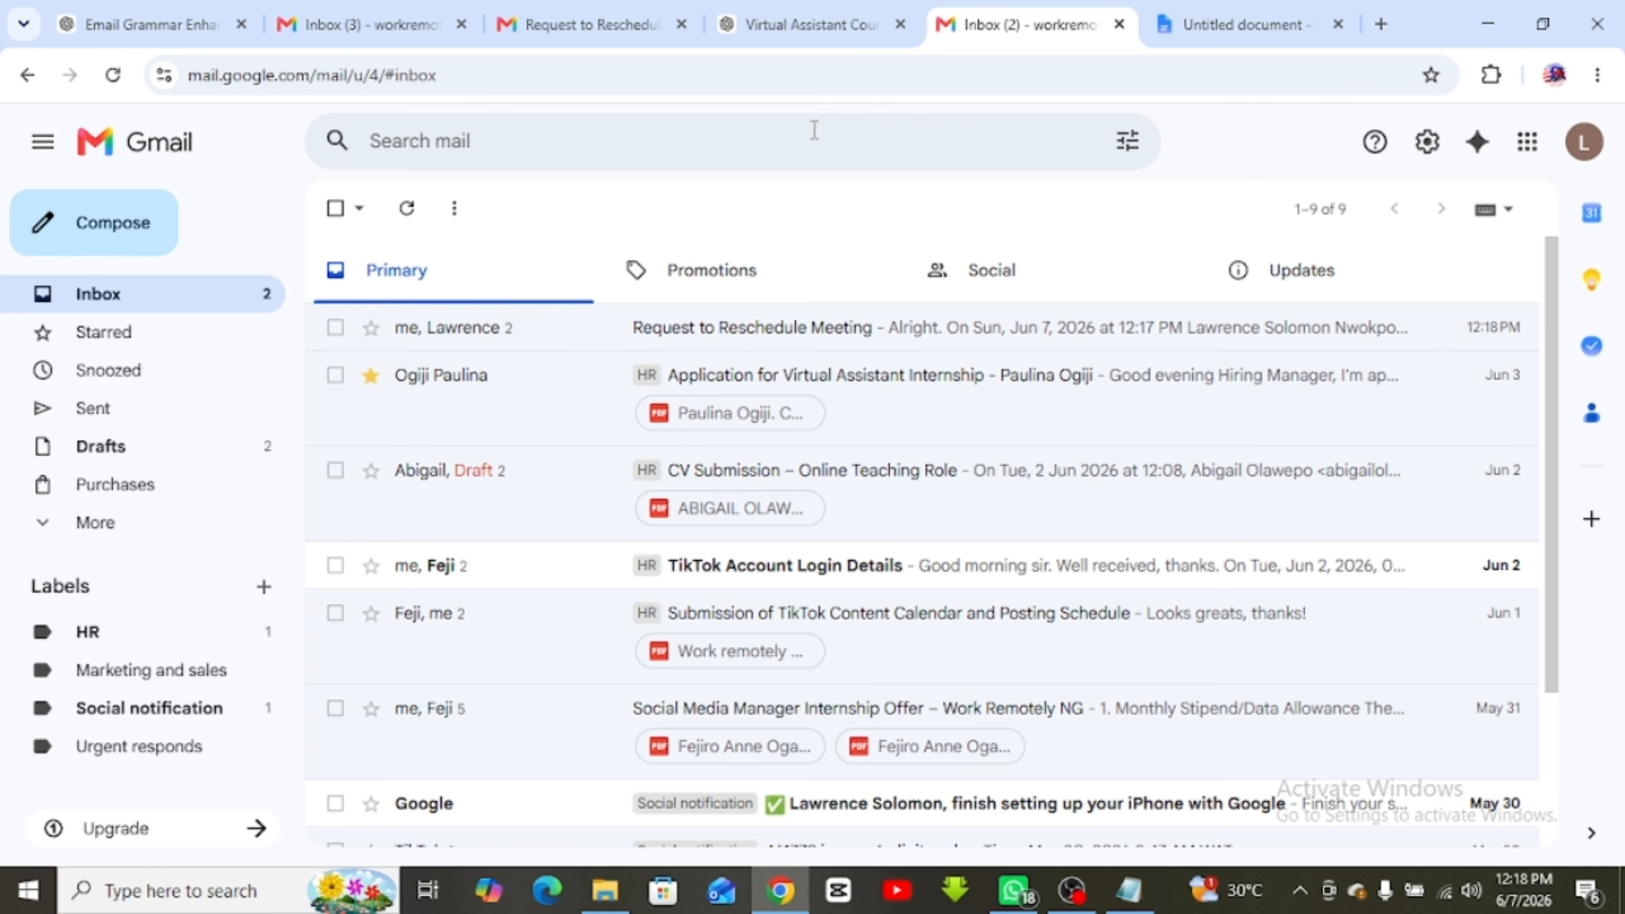
pyautogui.click(1247, 28)
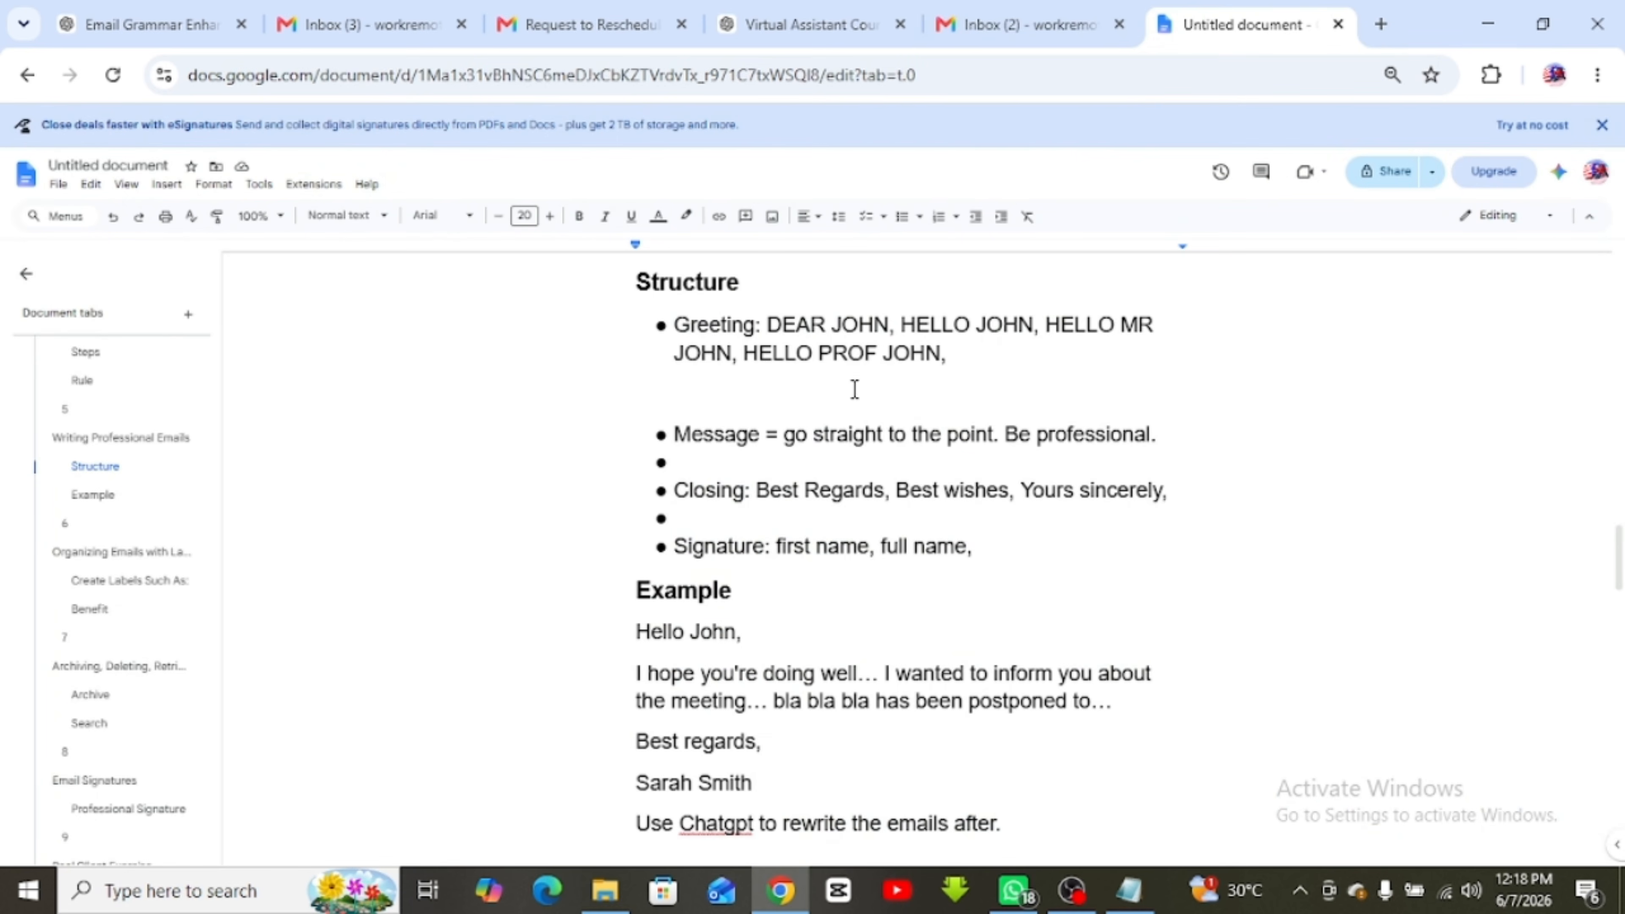
pyautogui.scroll(-5, 864, 410)
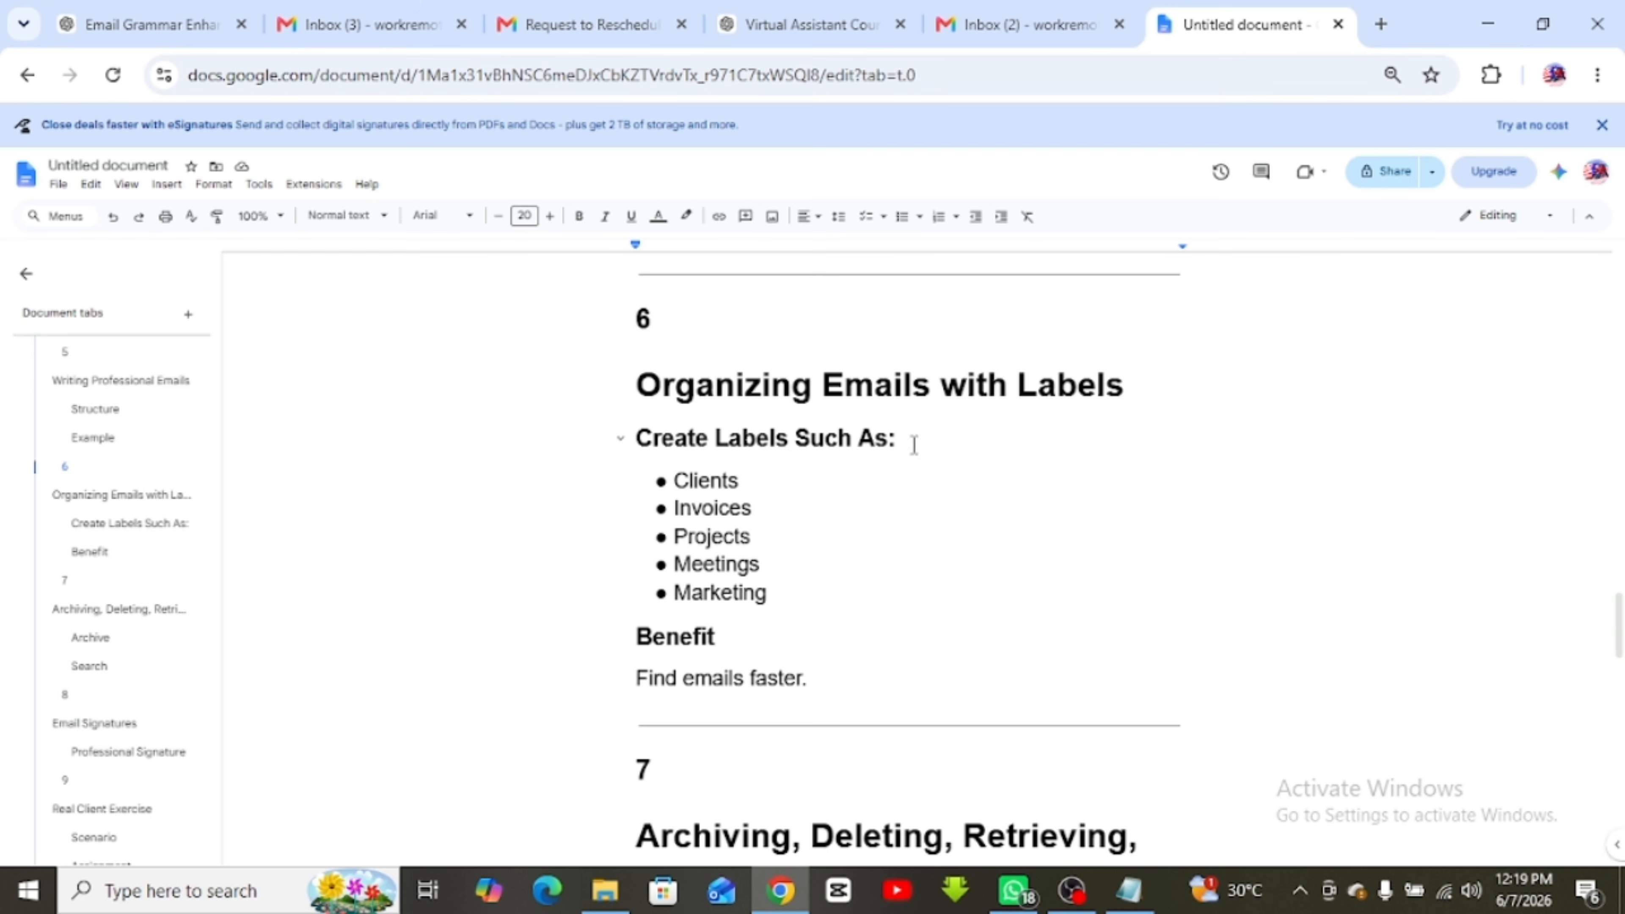
# Switch from the lesson notes document to the 'Inbox (2)' Gmail tab
pyautogui.click(1017, 24)
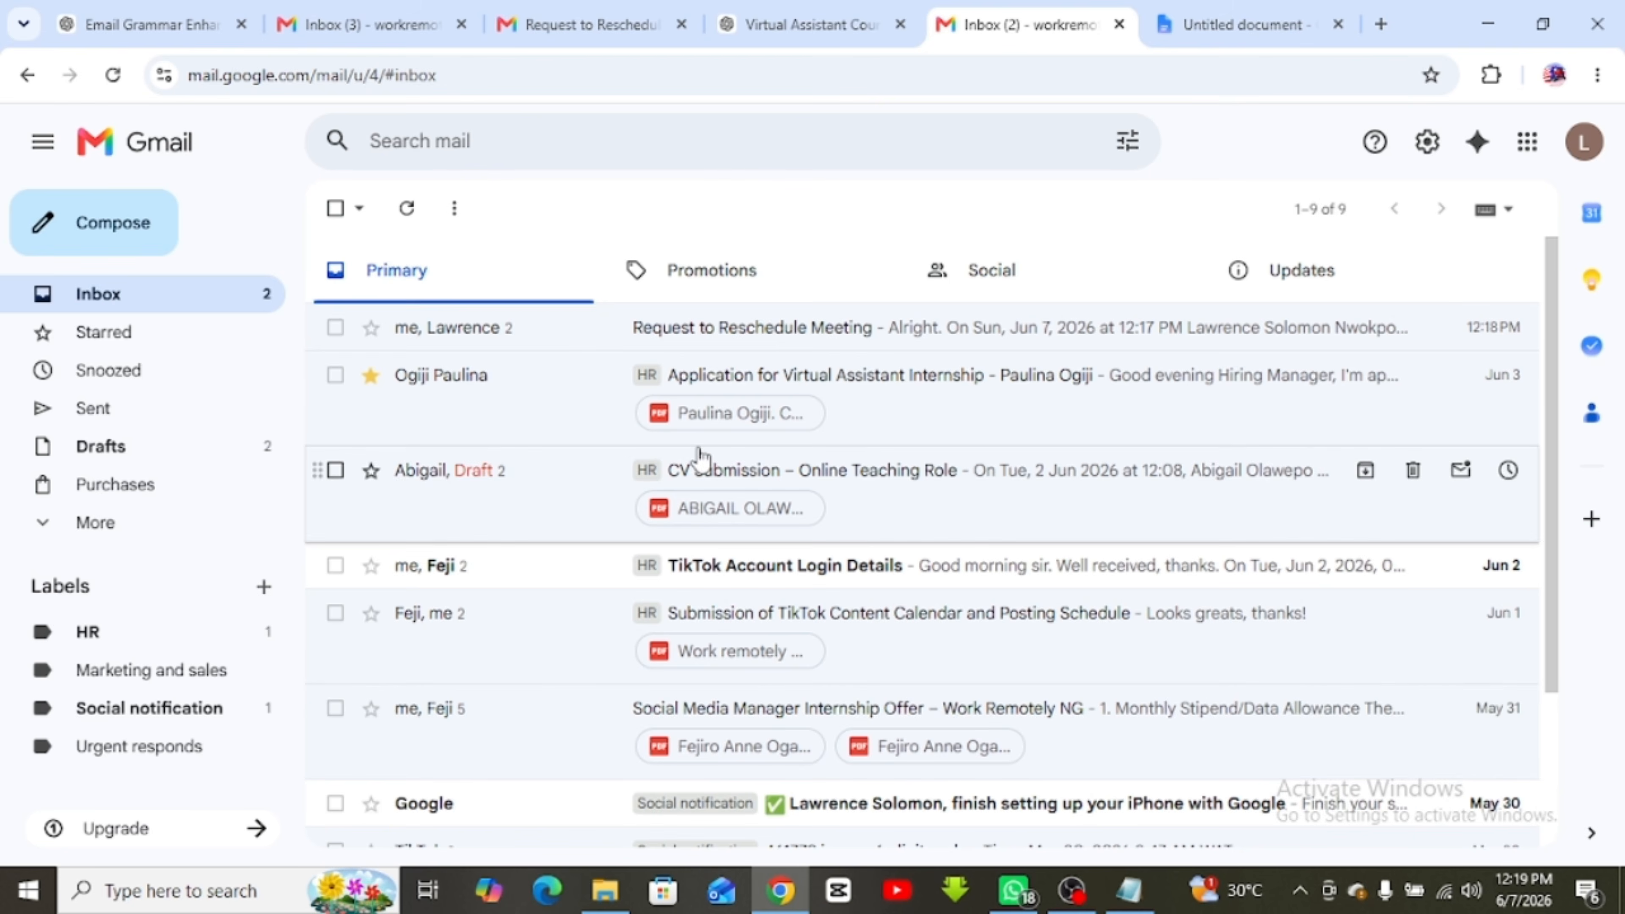
# File Request to Reschedule Meeting under Urgent responds, check the label, then return to Inbox
pyautogui.scroll(-5, 645, 574)
pyautogui.scroll(5, 646, 563)
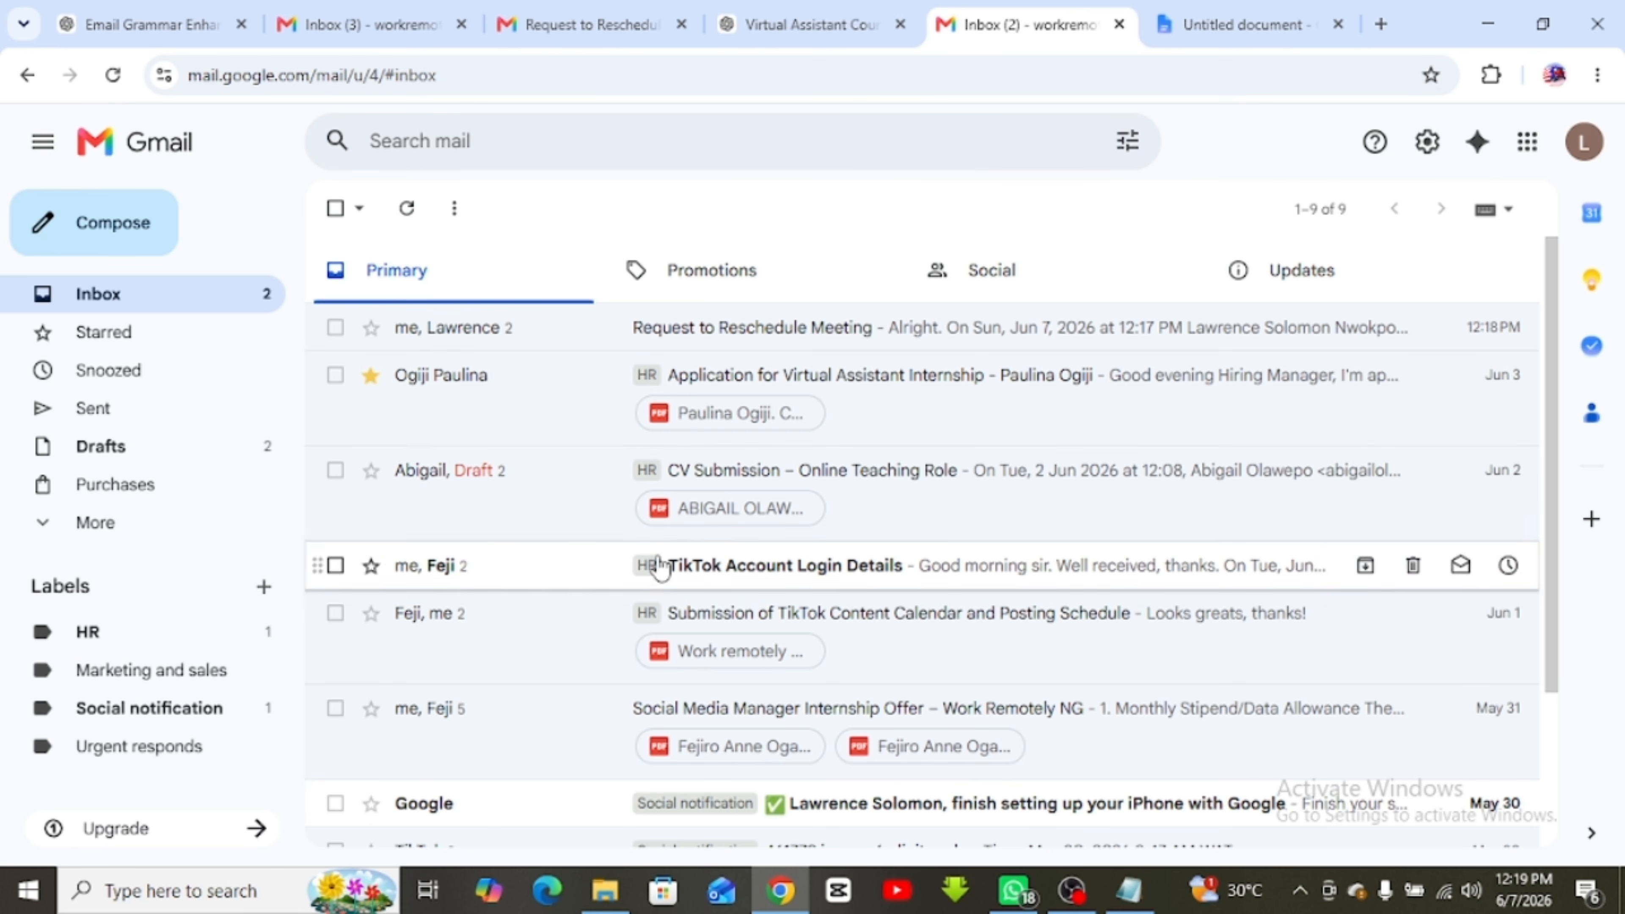
pyautogui.scroll(-3, 633, 726)
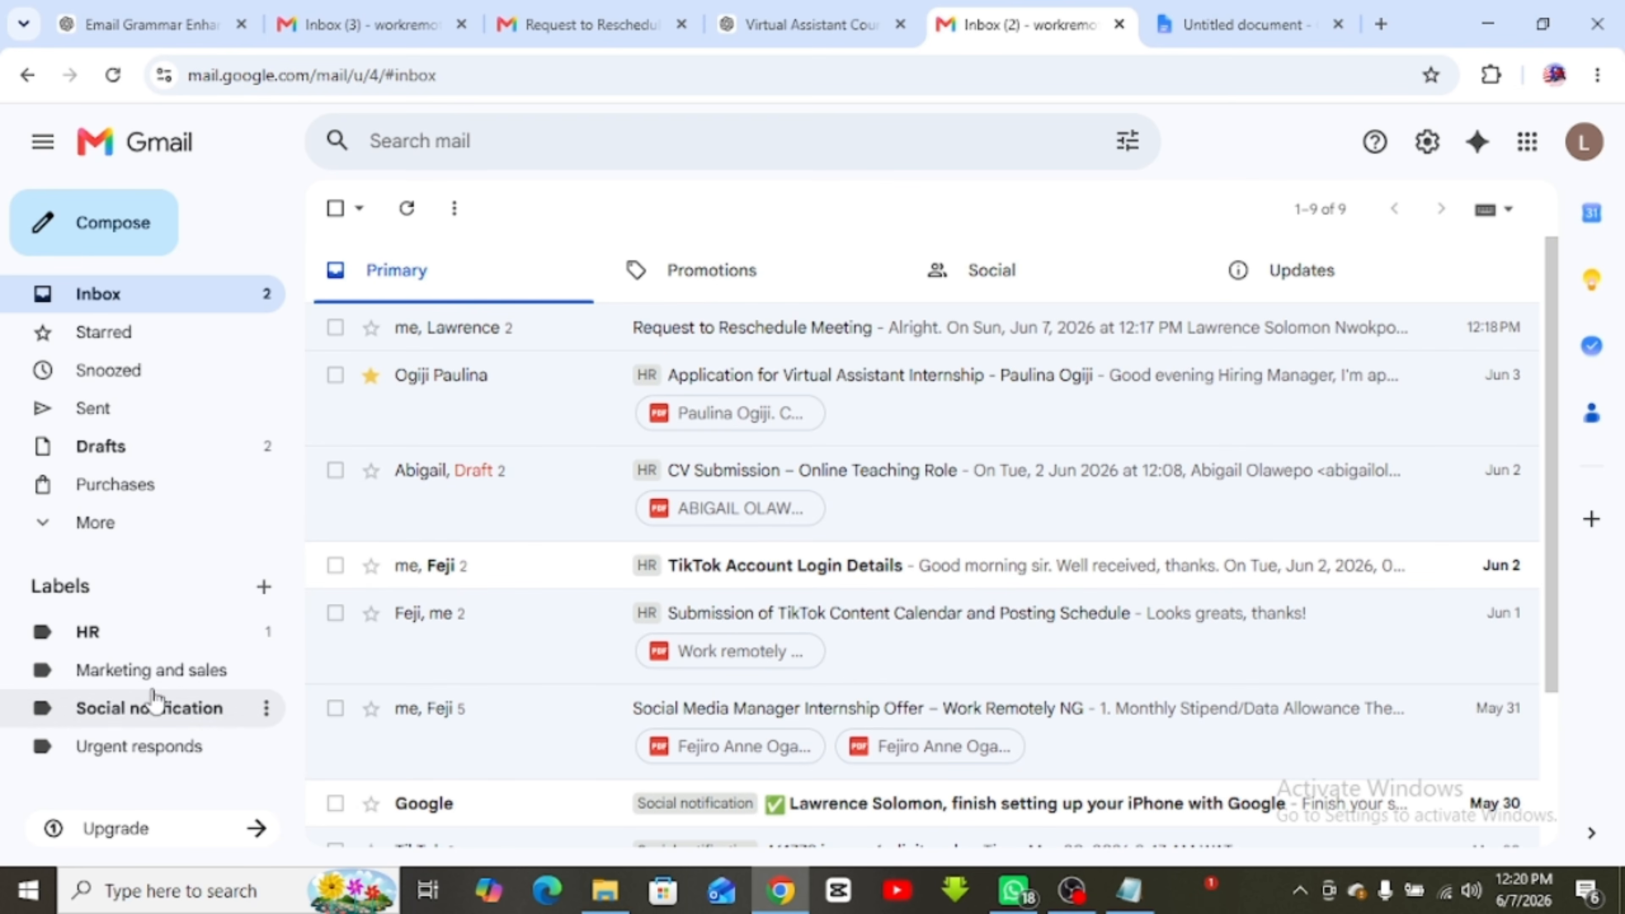
pyautogui.click(336, 328)
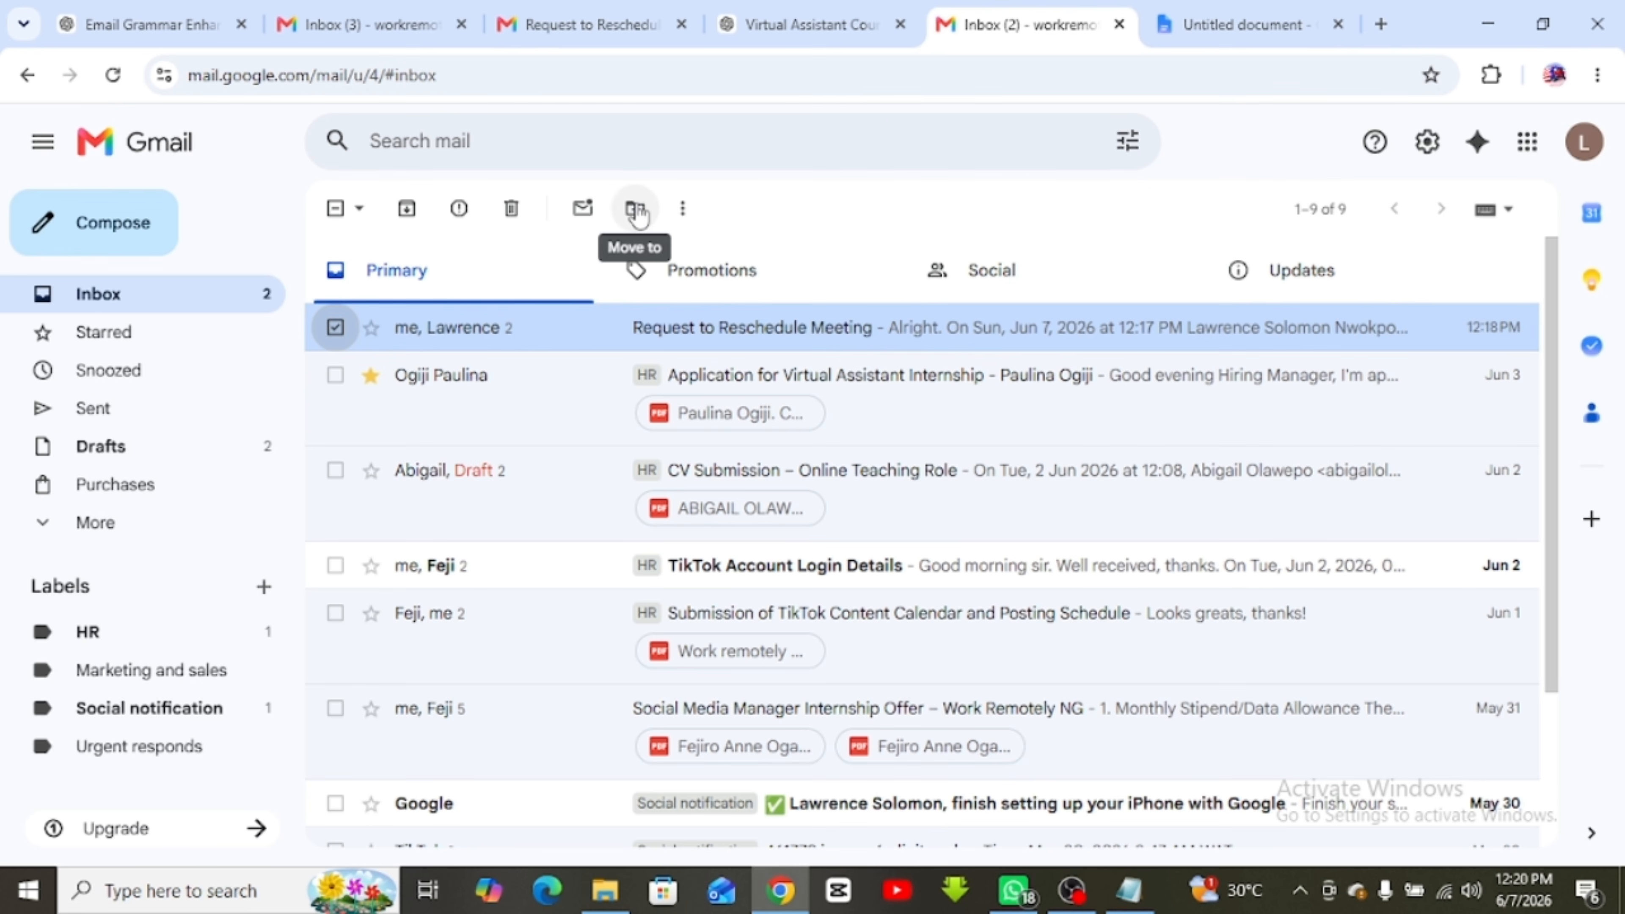
pyautogui.click(636, 211)
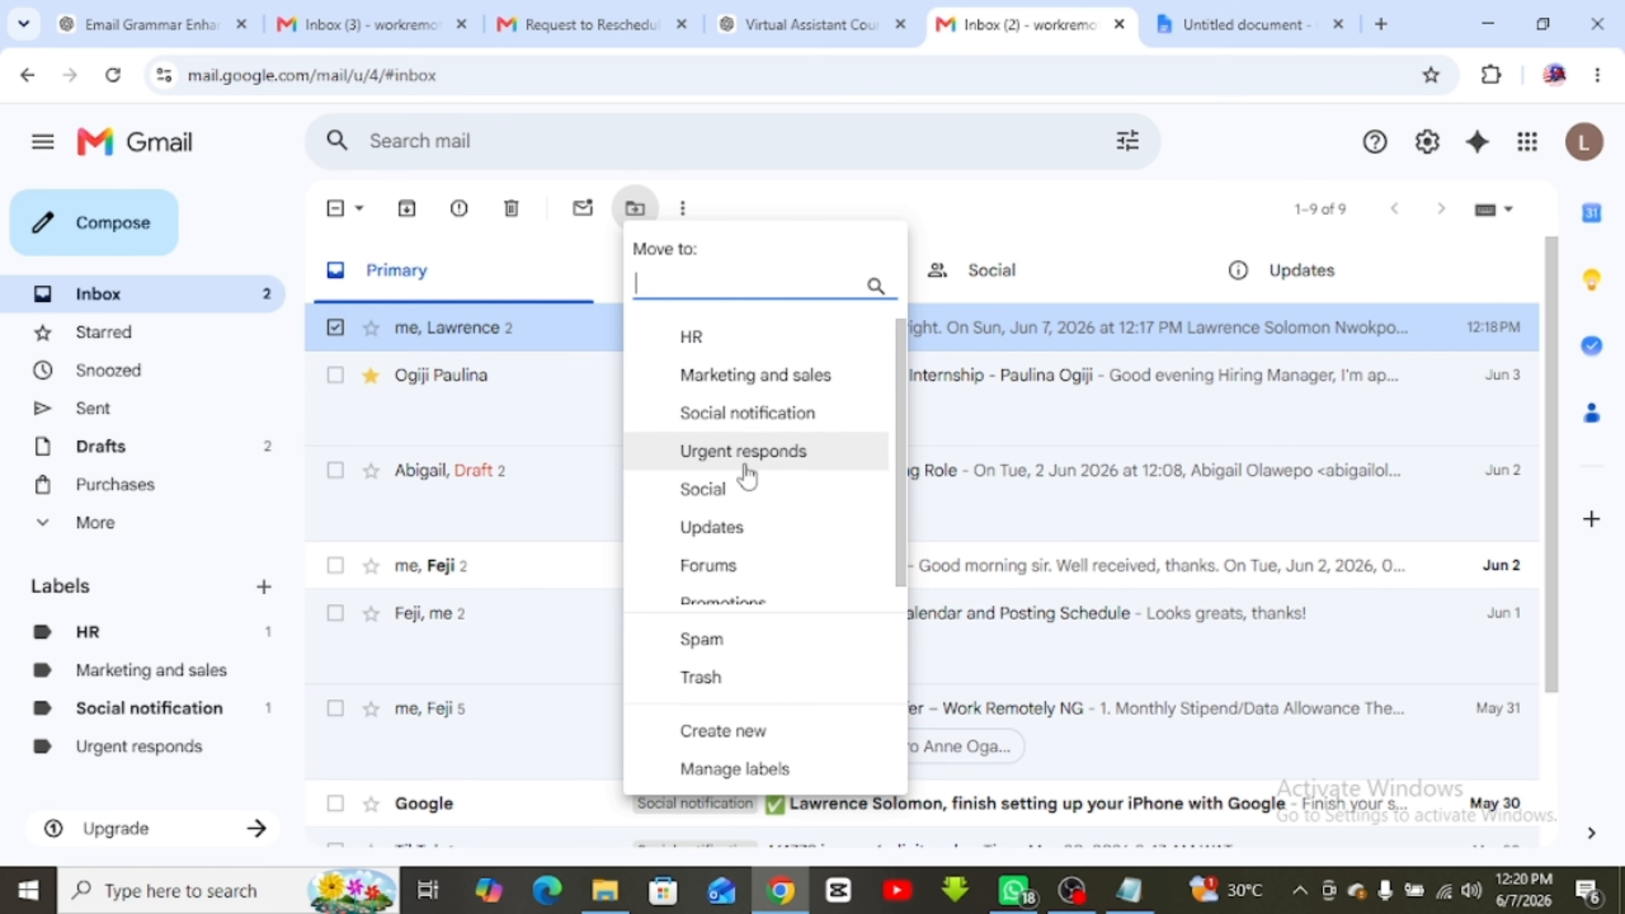
pyautogui.scroll(-1, 742, 471)
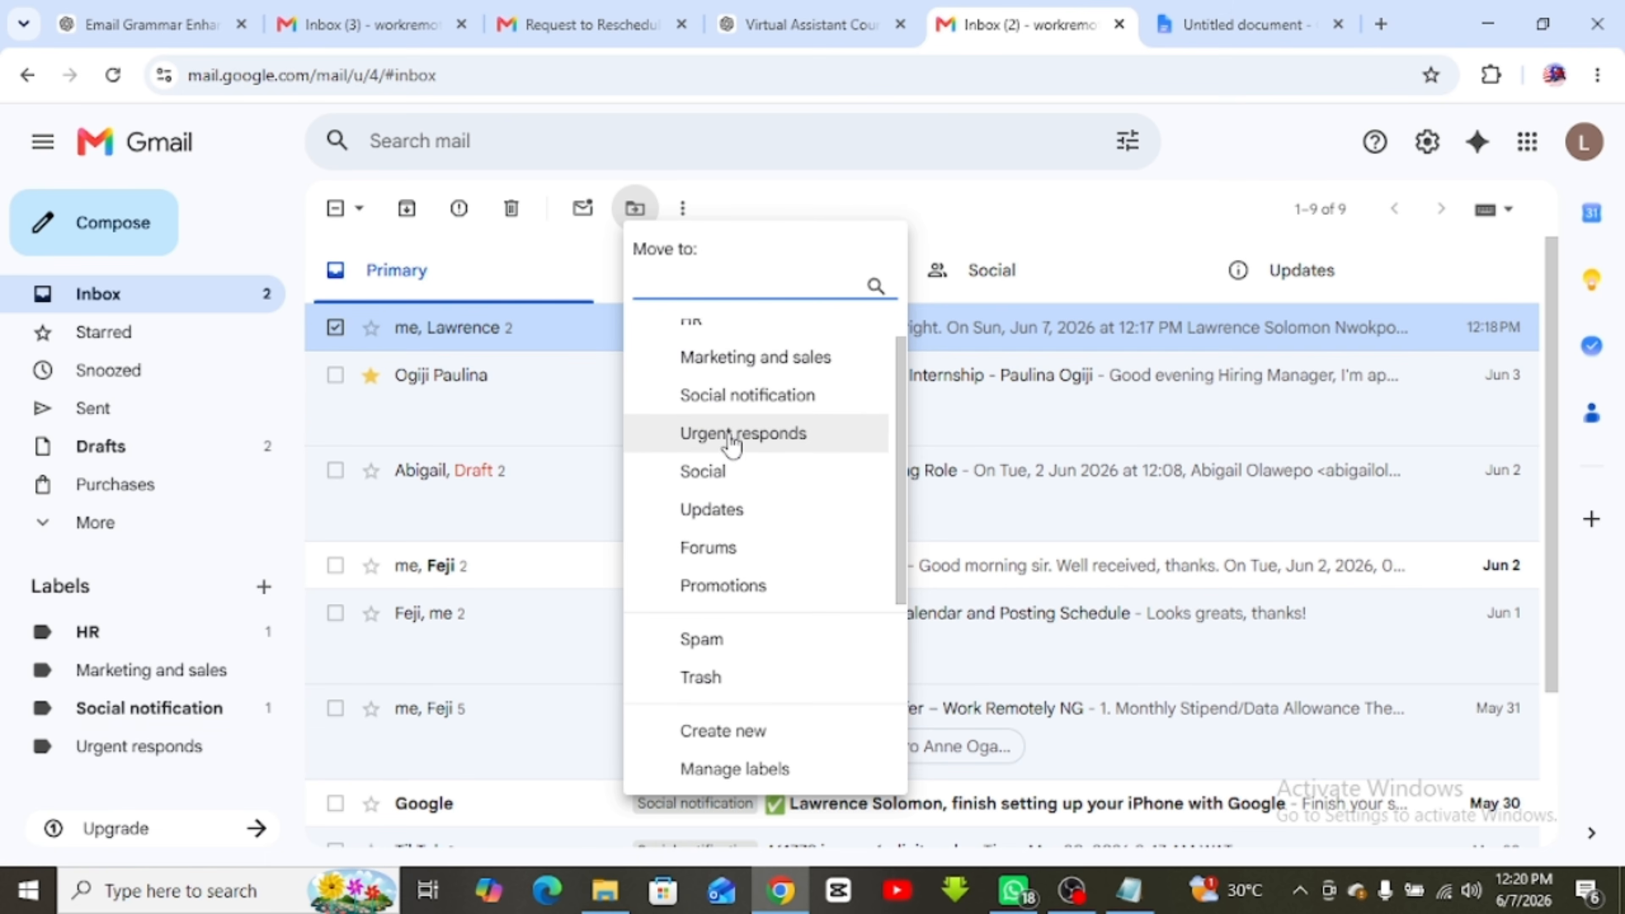
pyautogui.click(742, 442)
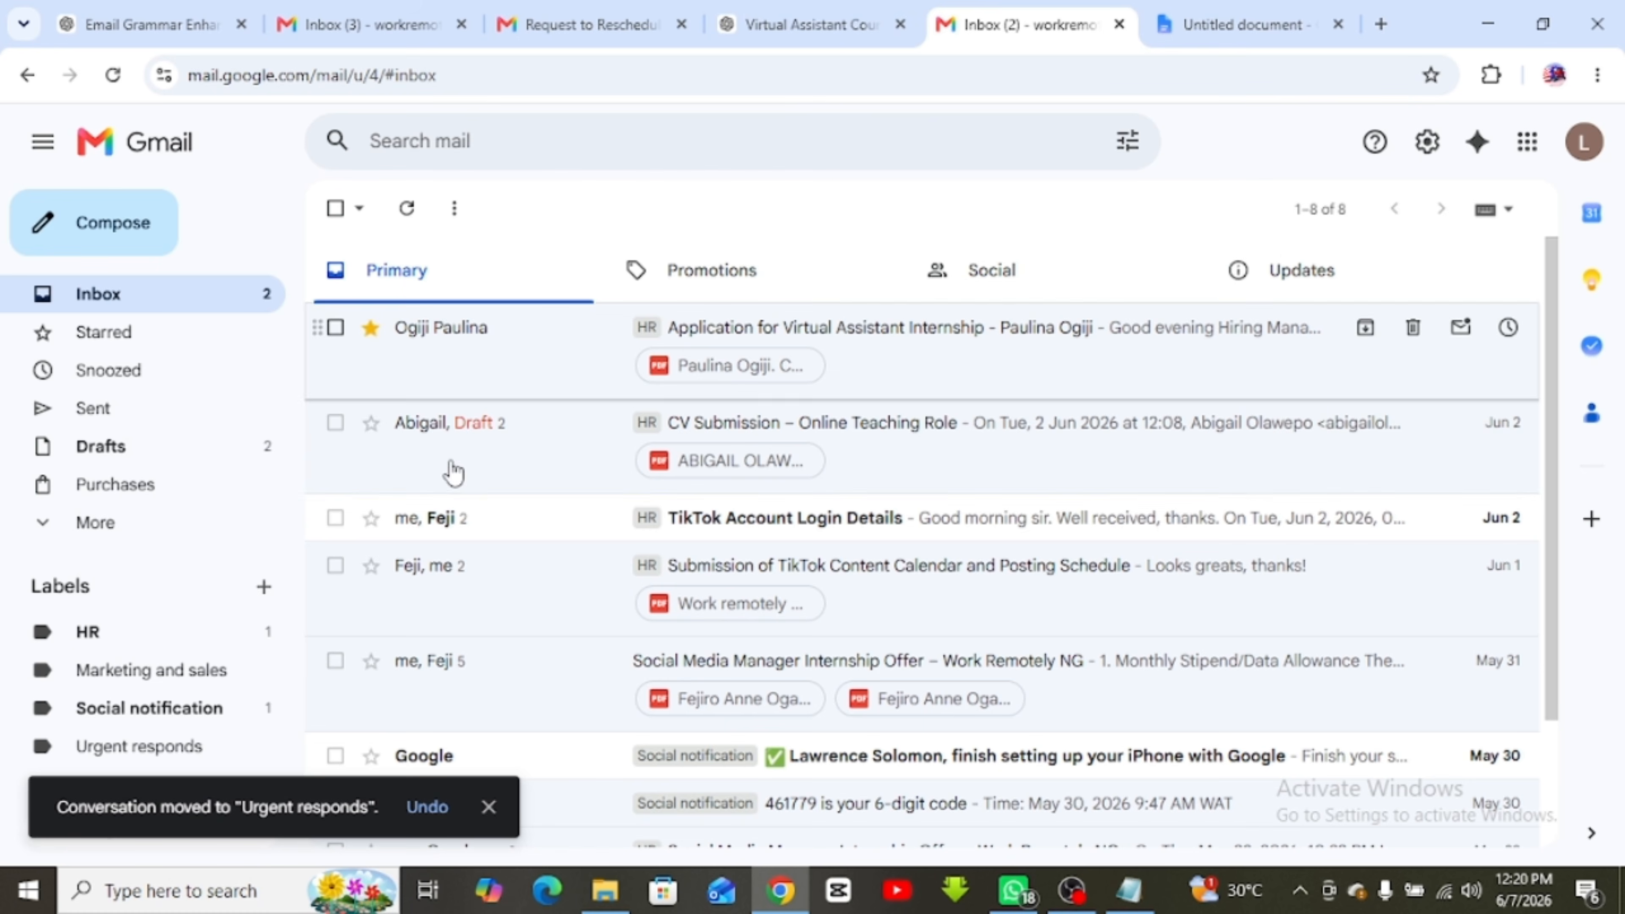
pyautogui.click(141, 749)
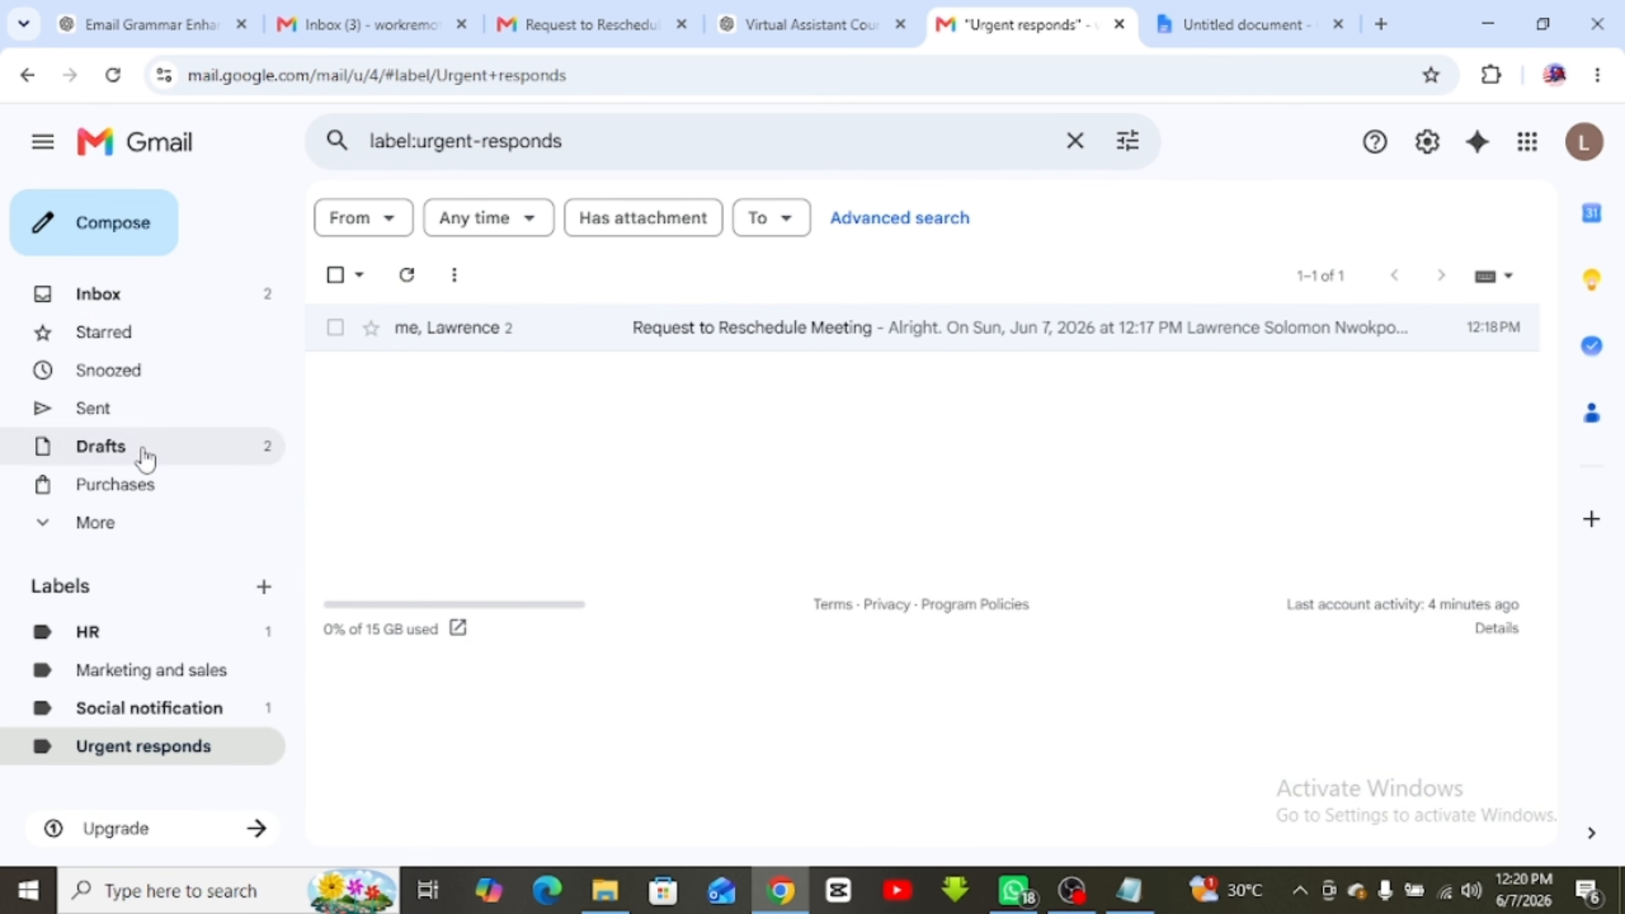
pyautogui.click(133, 293)
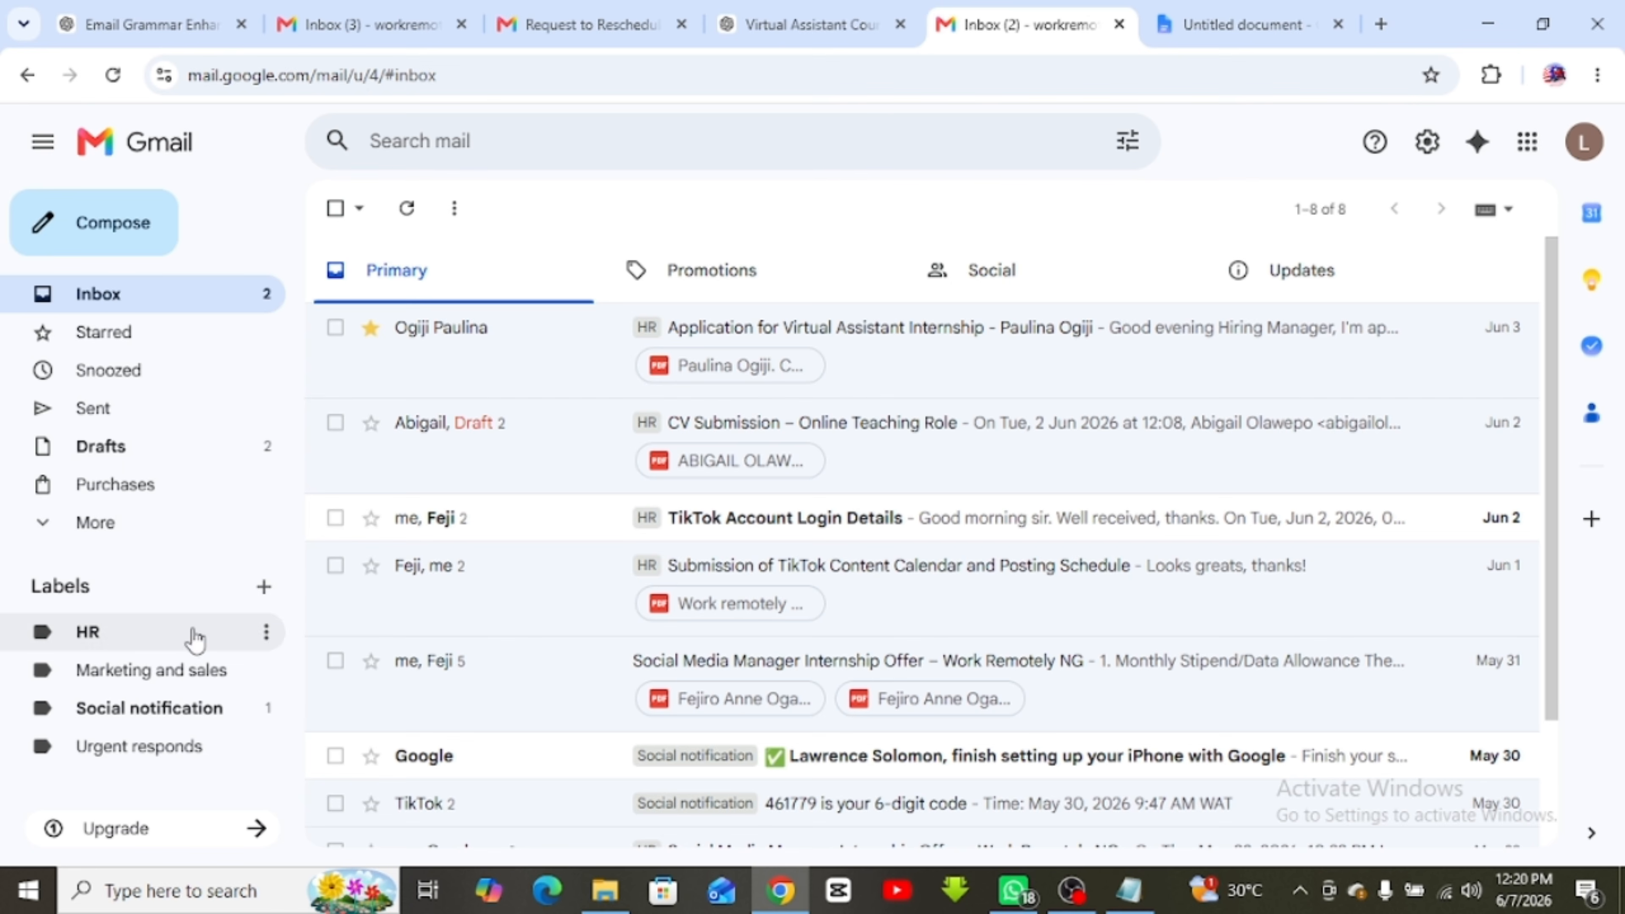
# Create a new label named 'Attention Needed Urgently'
pyautogui.click(265, 588)
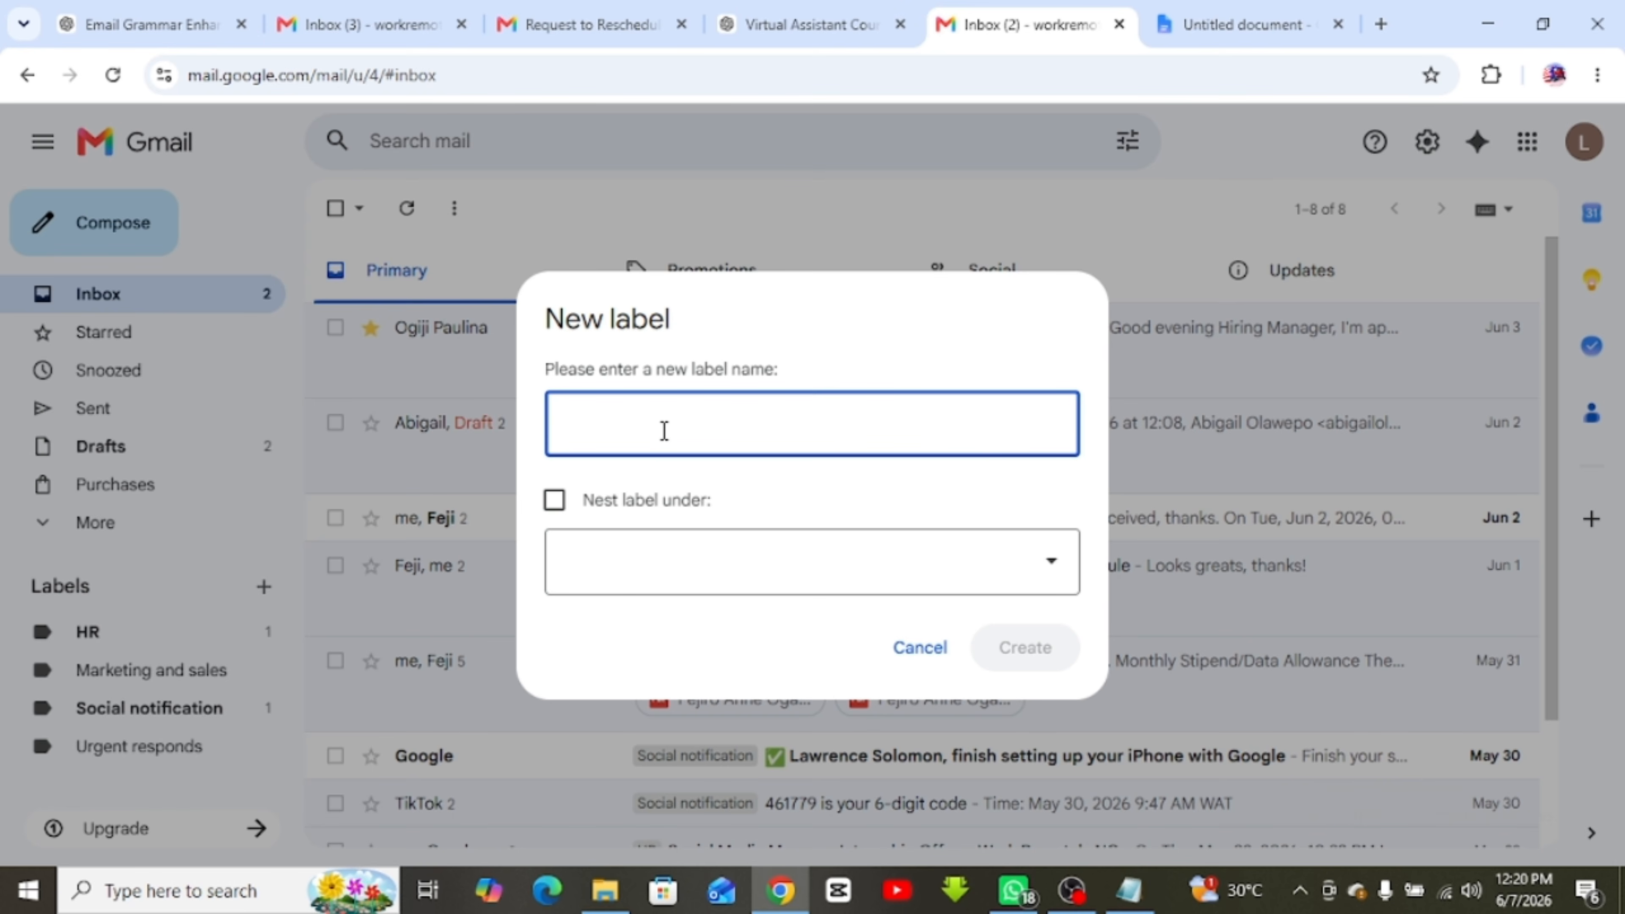
pyautogui.write('Ua')
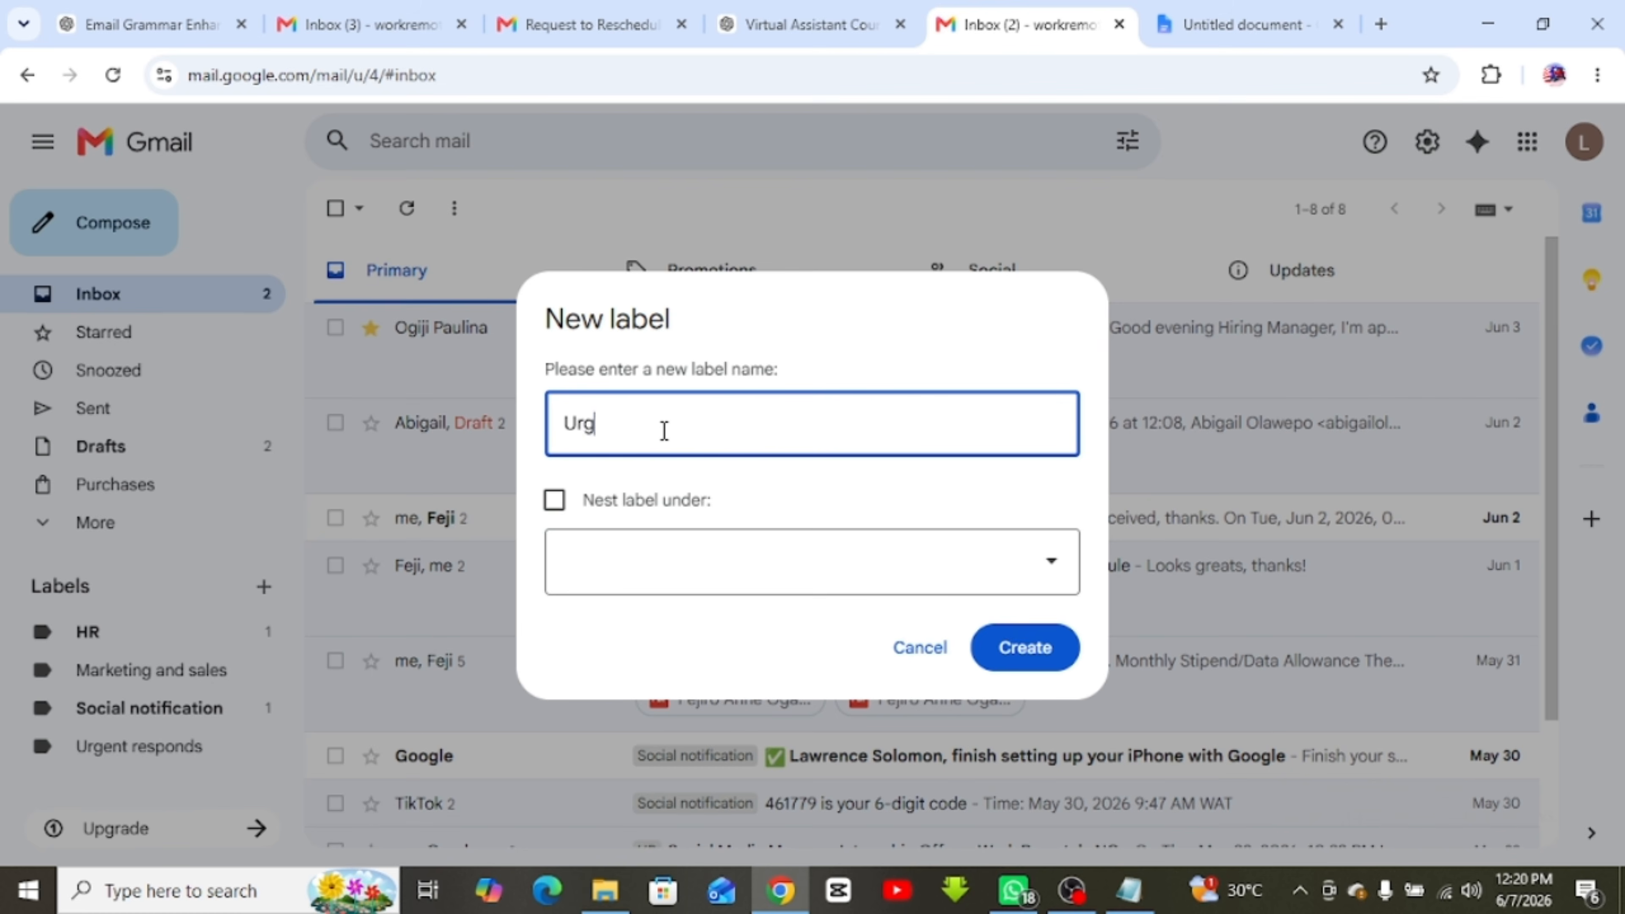
pyautogui.press('BackSpace')
pyautogui.press('BackSpace')
pyautogui.press('BackSpace')
pyautogui.write('Attention Needed')
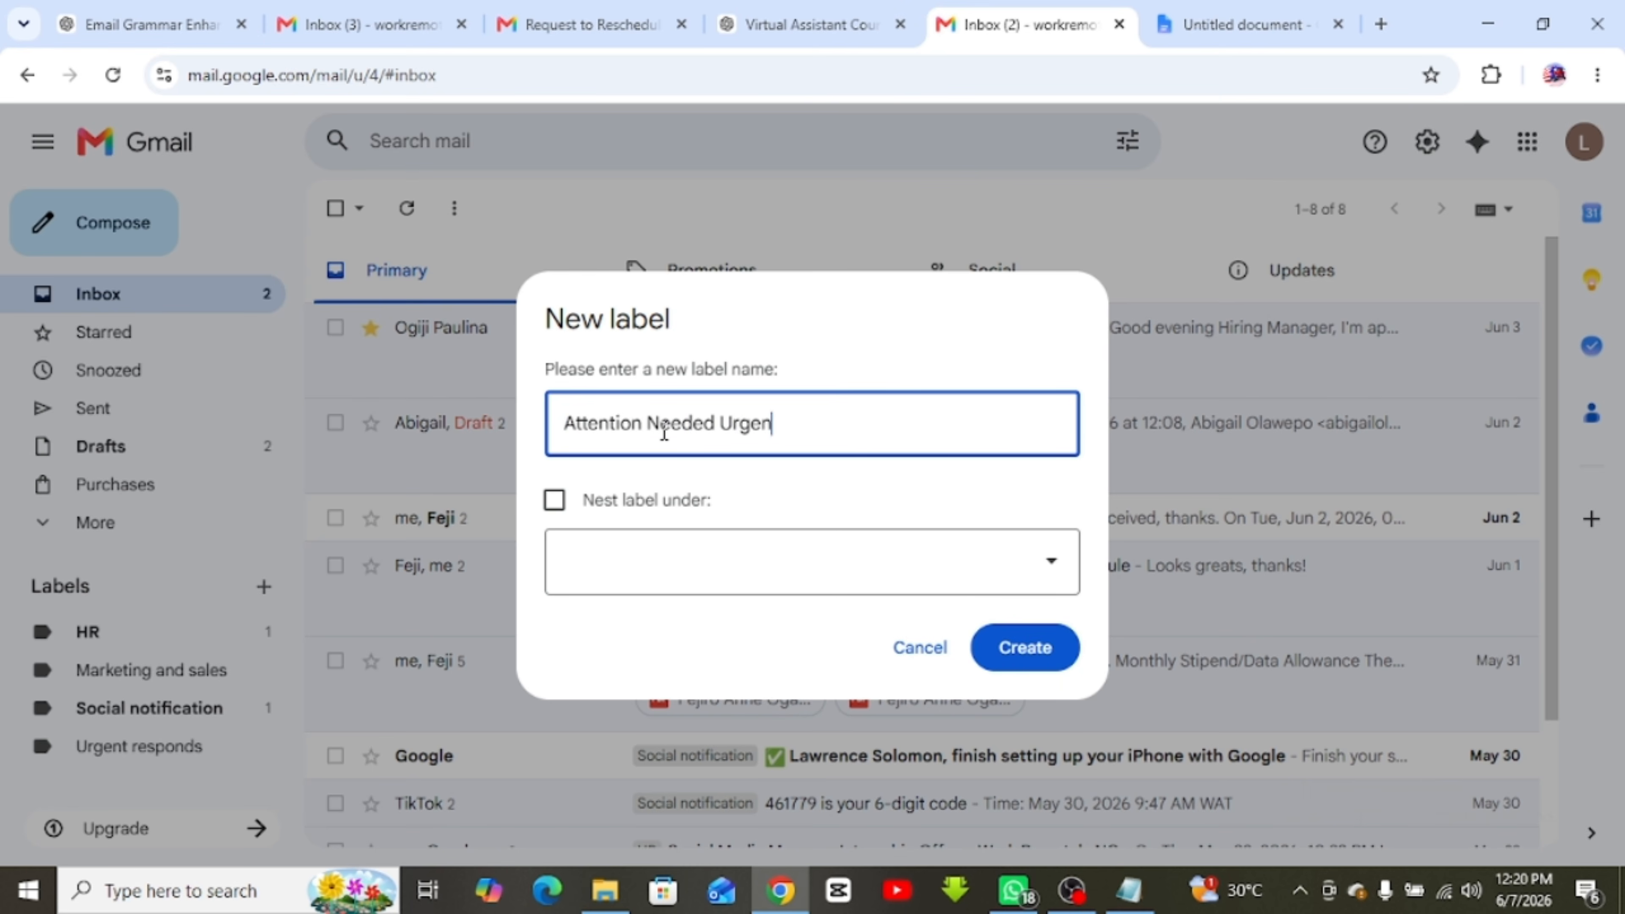
pyautogui.press('Return')
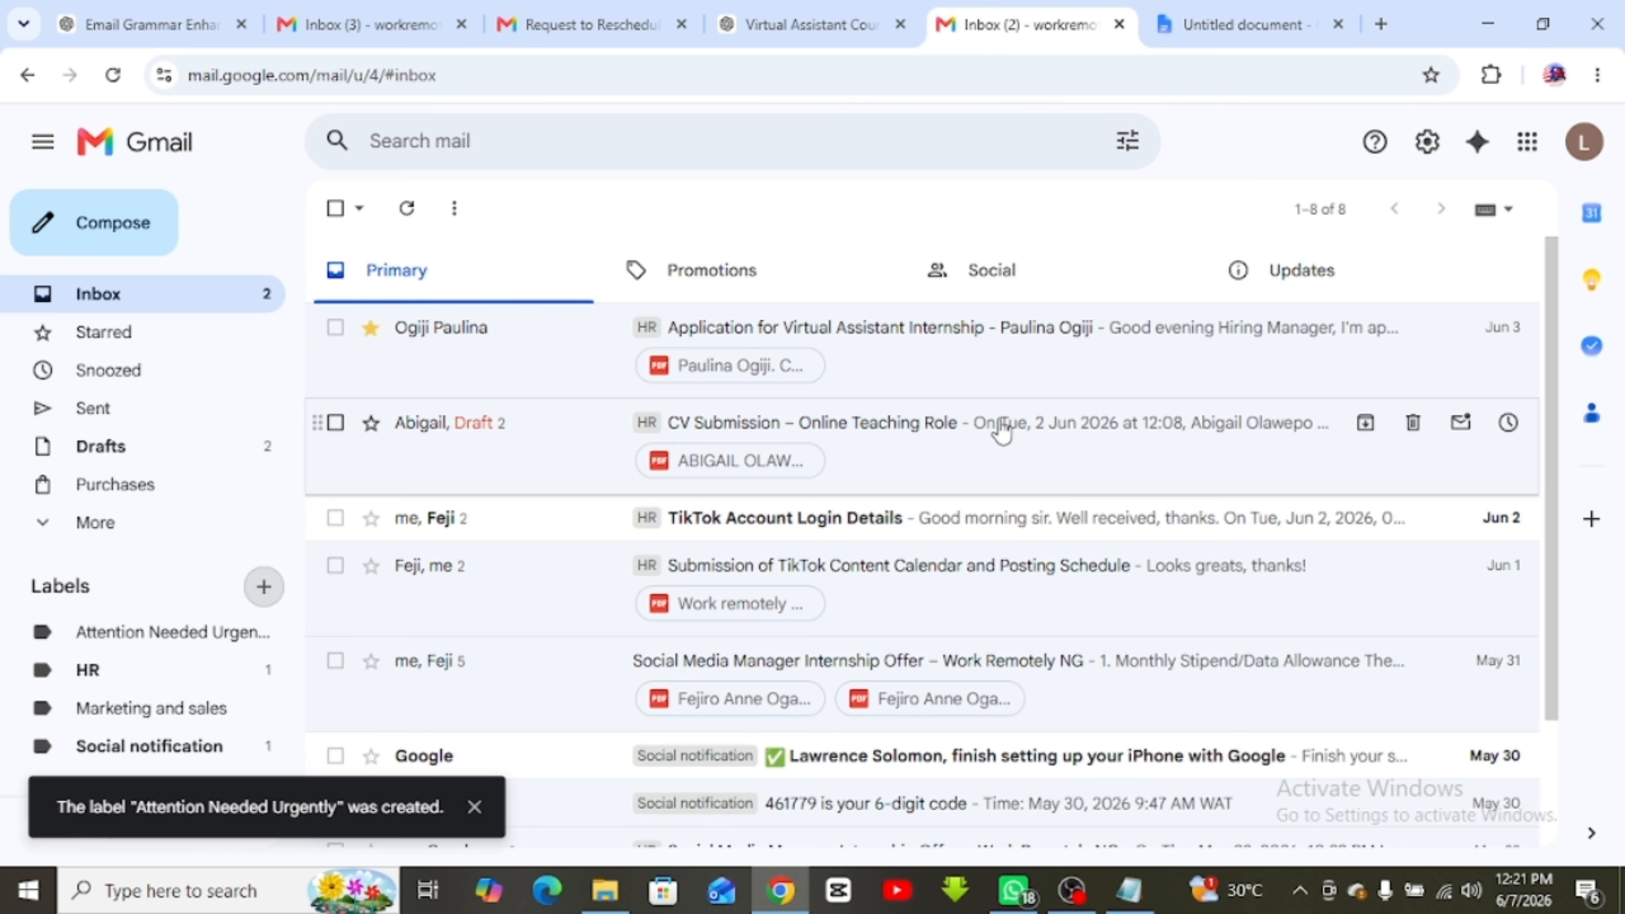
# Set the Attention Needed Urgently label's colour to red
pyautogui.scroll(-1, 131, 752)
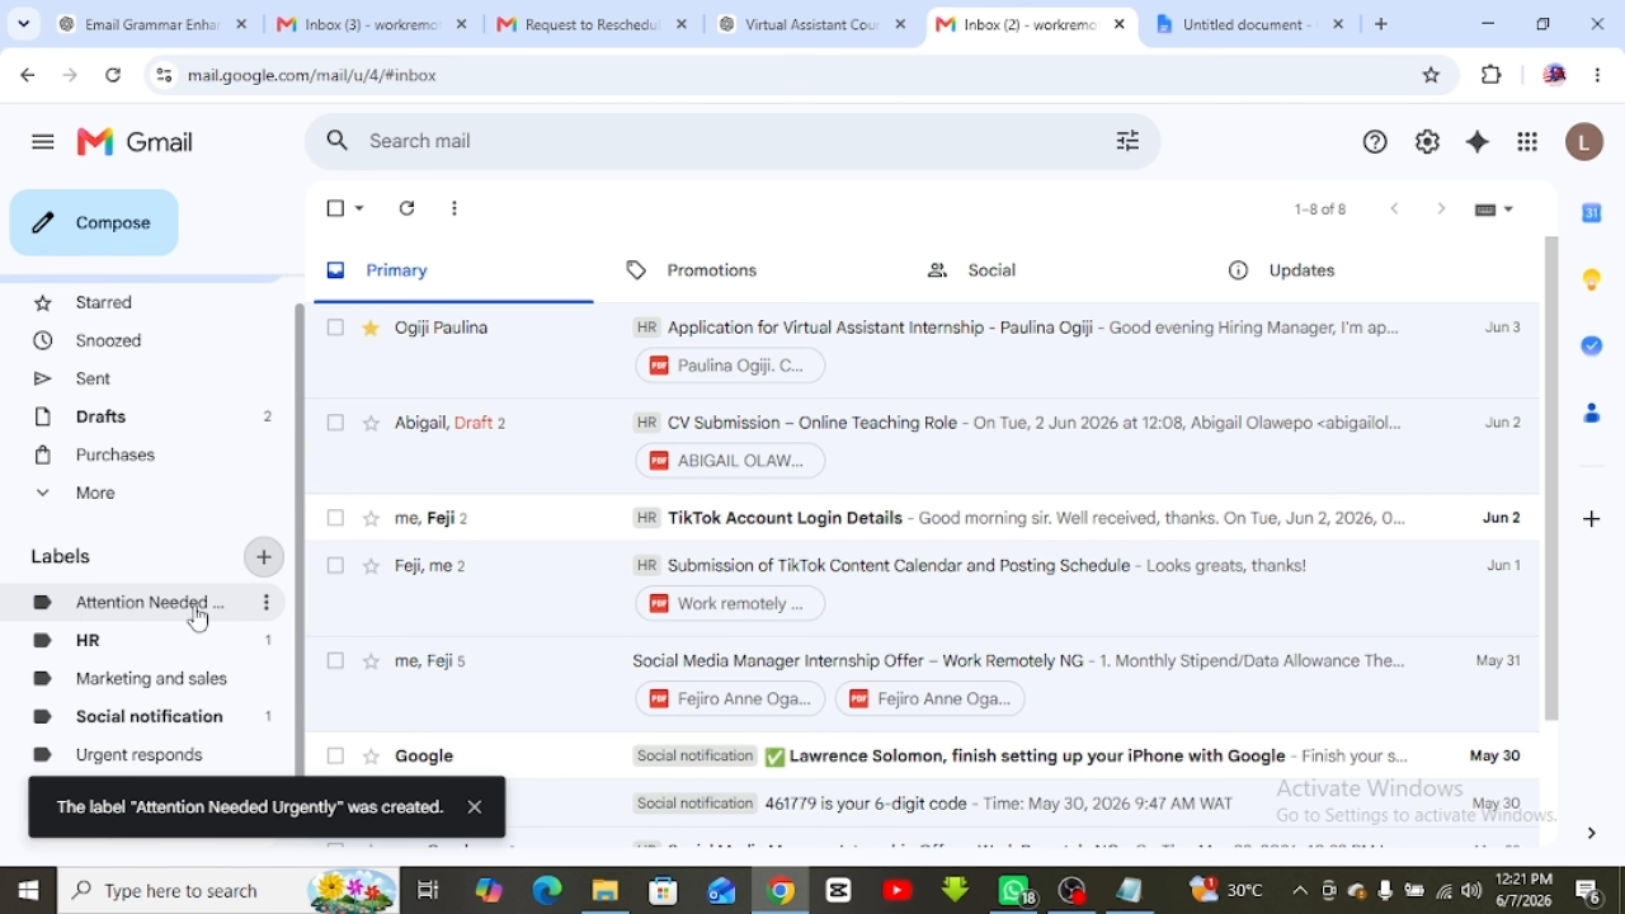
pyautogui.click(266, 603)
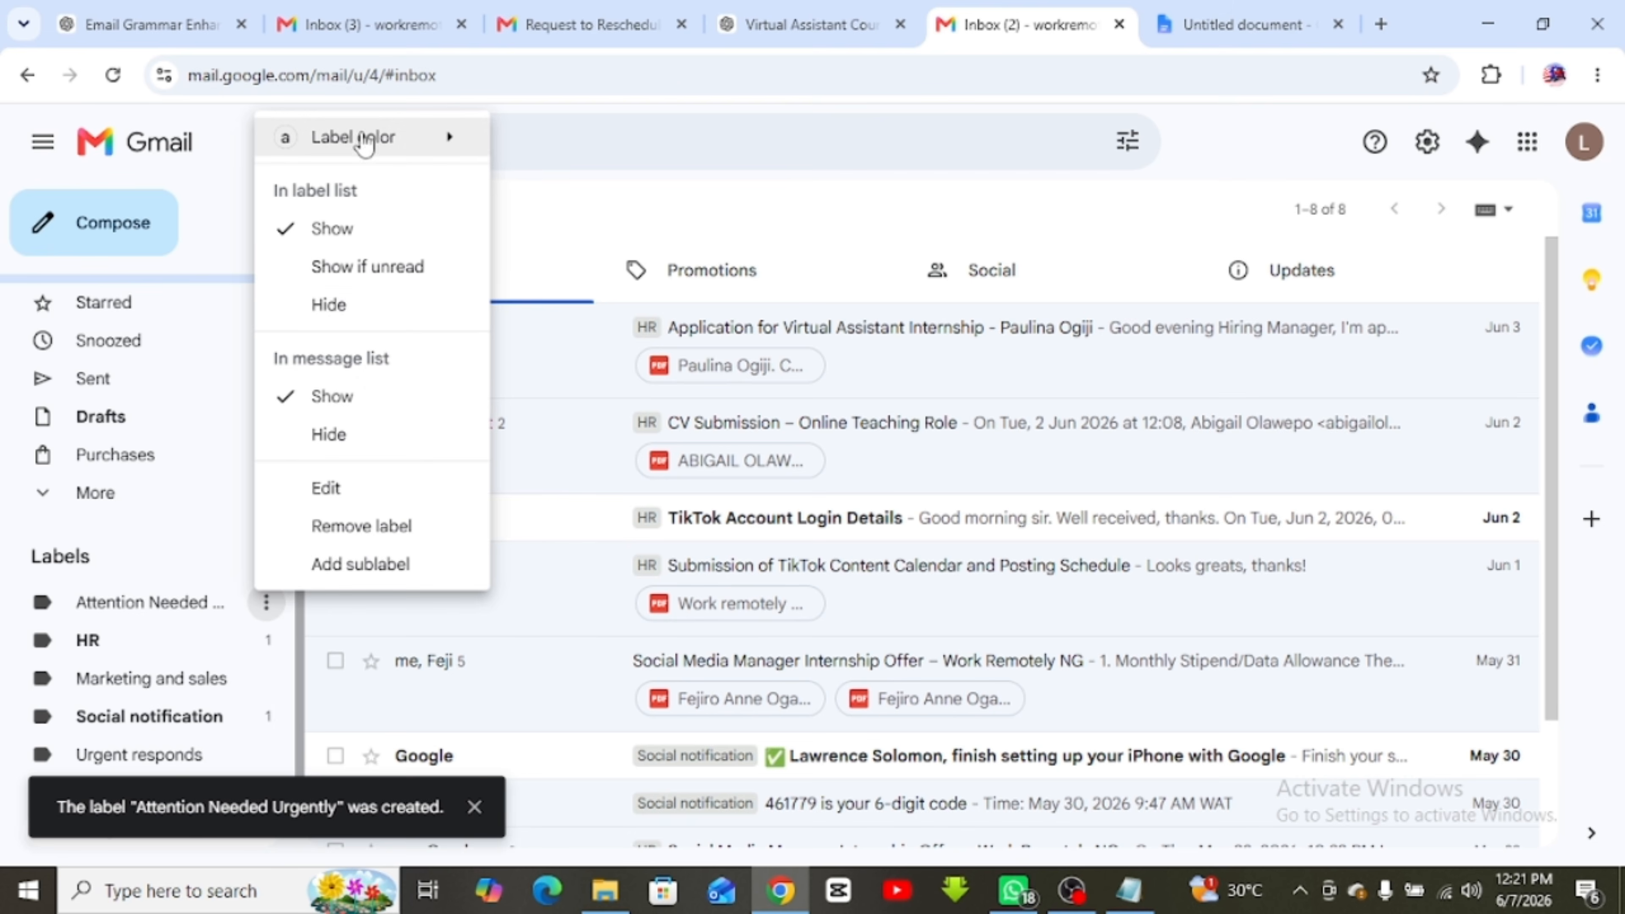
pyautogui.moveTo(374, 137)
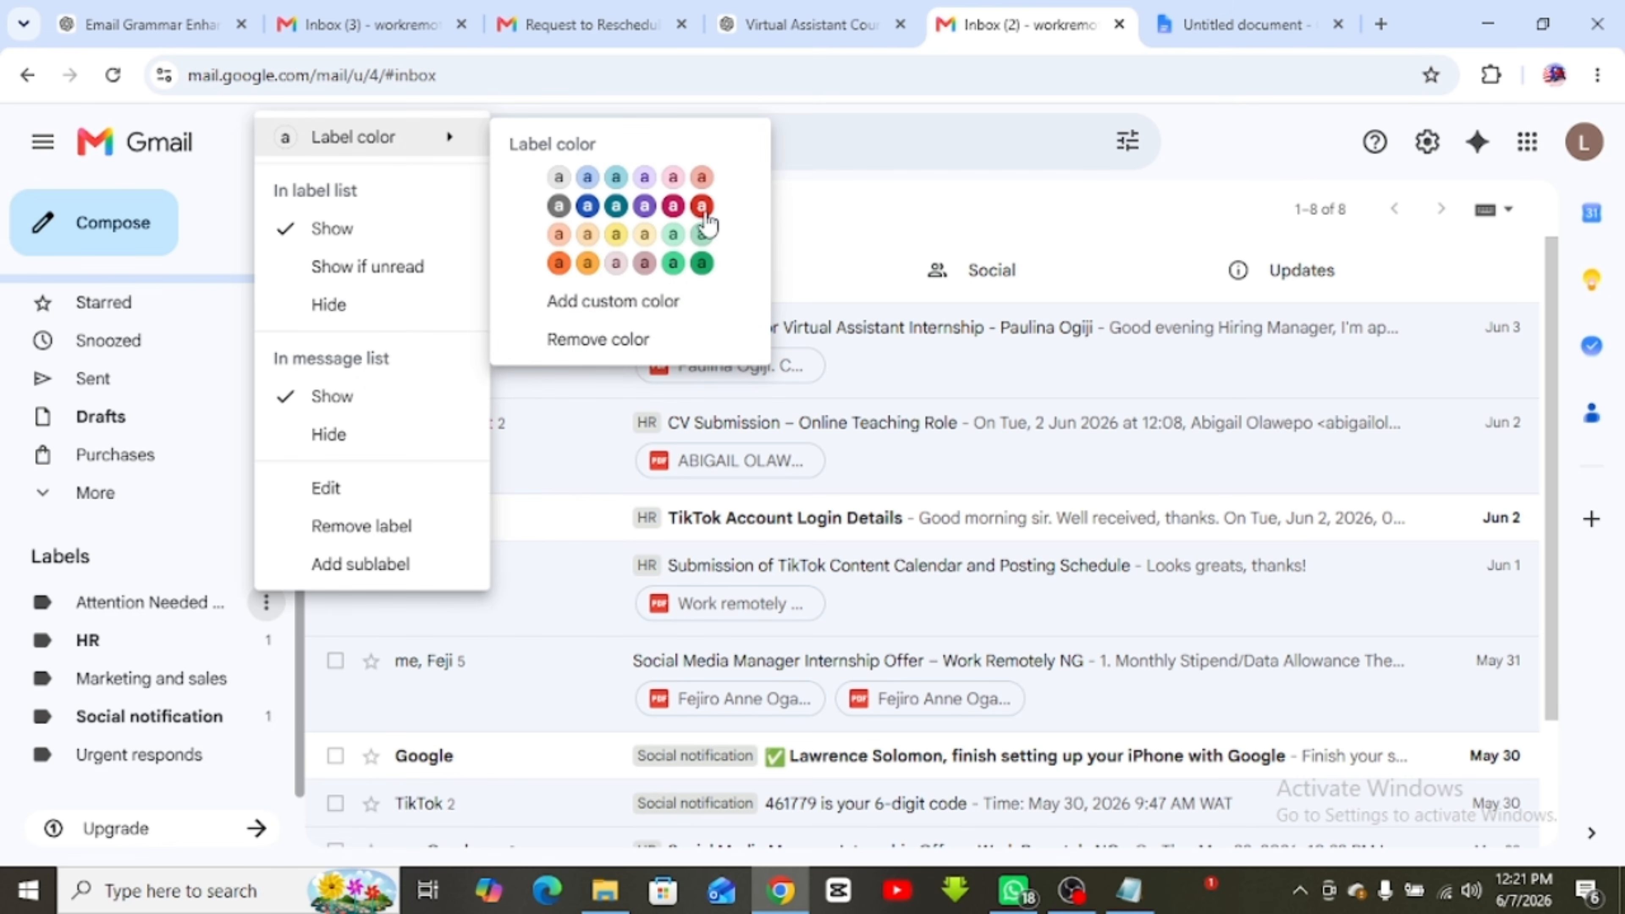
pyautogui.click(702, 206)
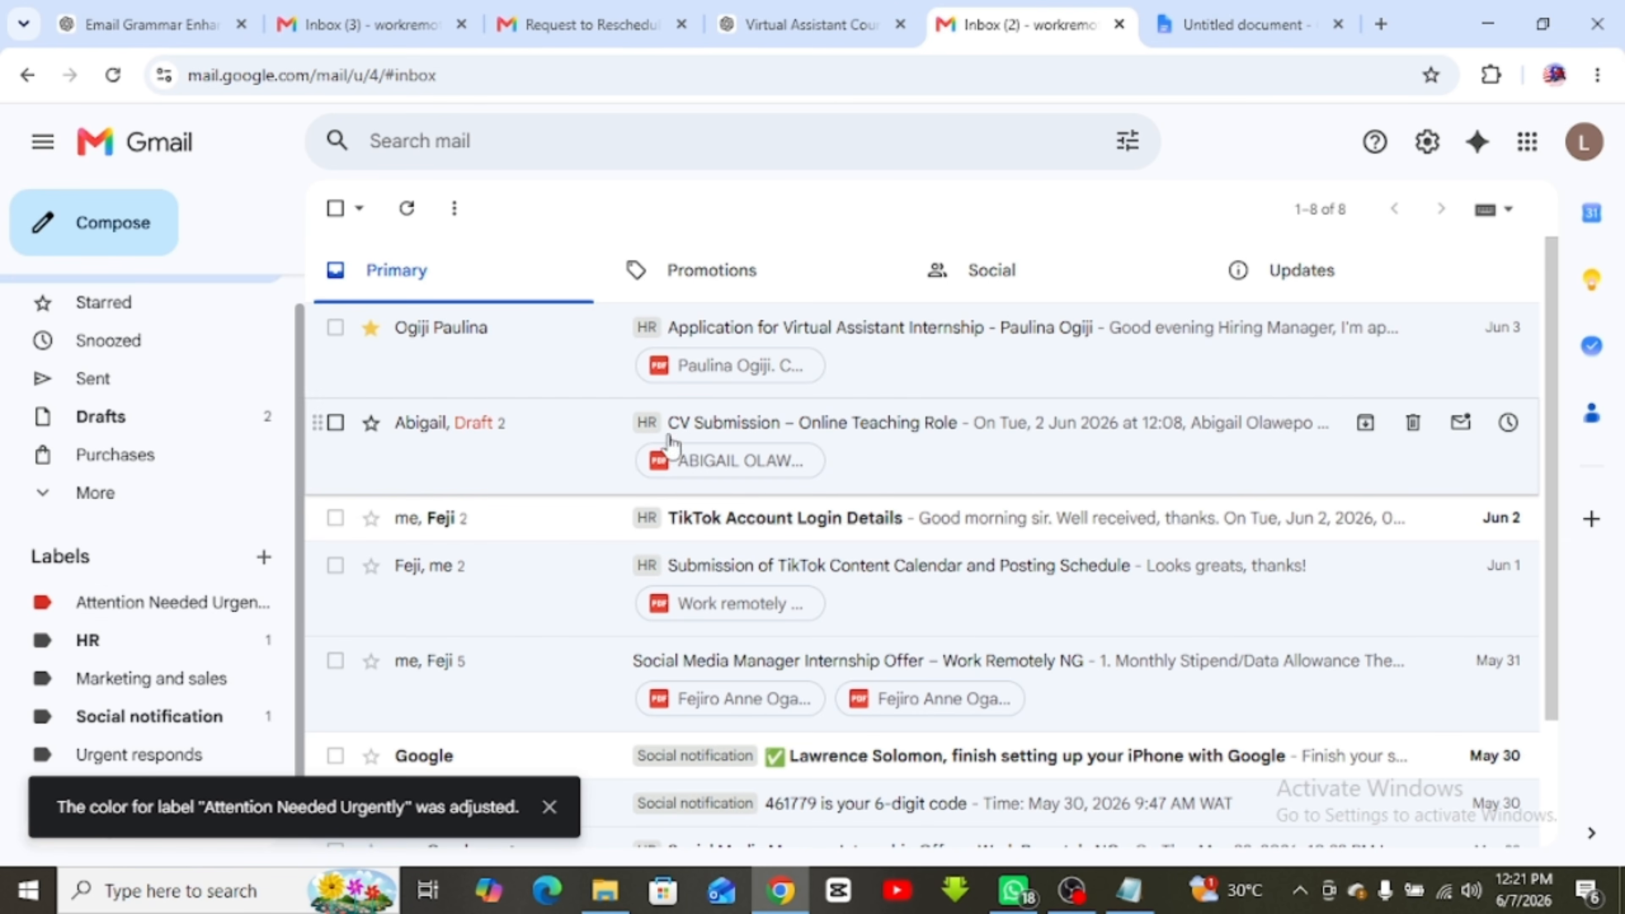
pyautogui.scroll(-3, 569, 505)
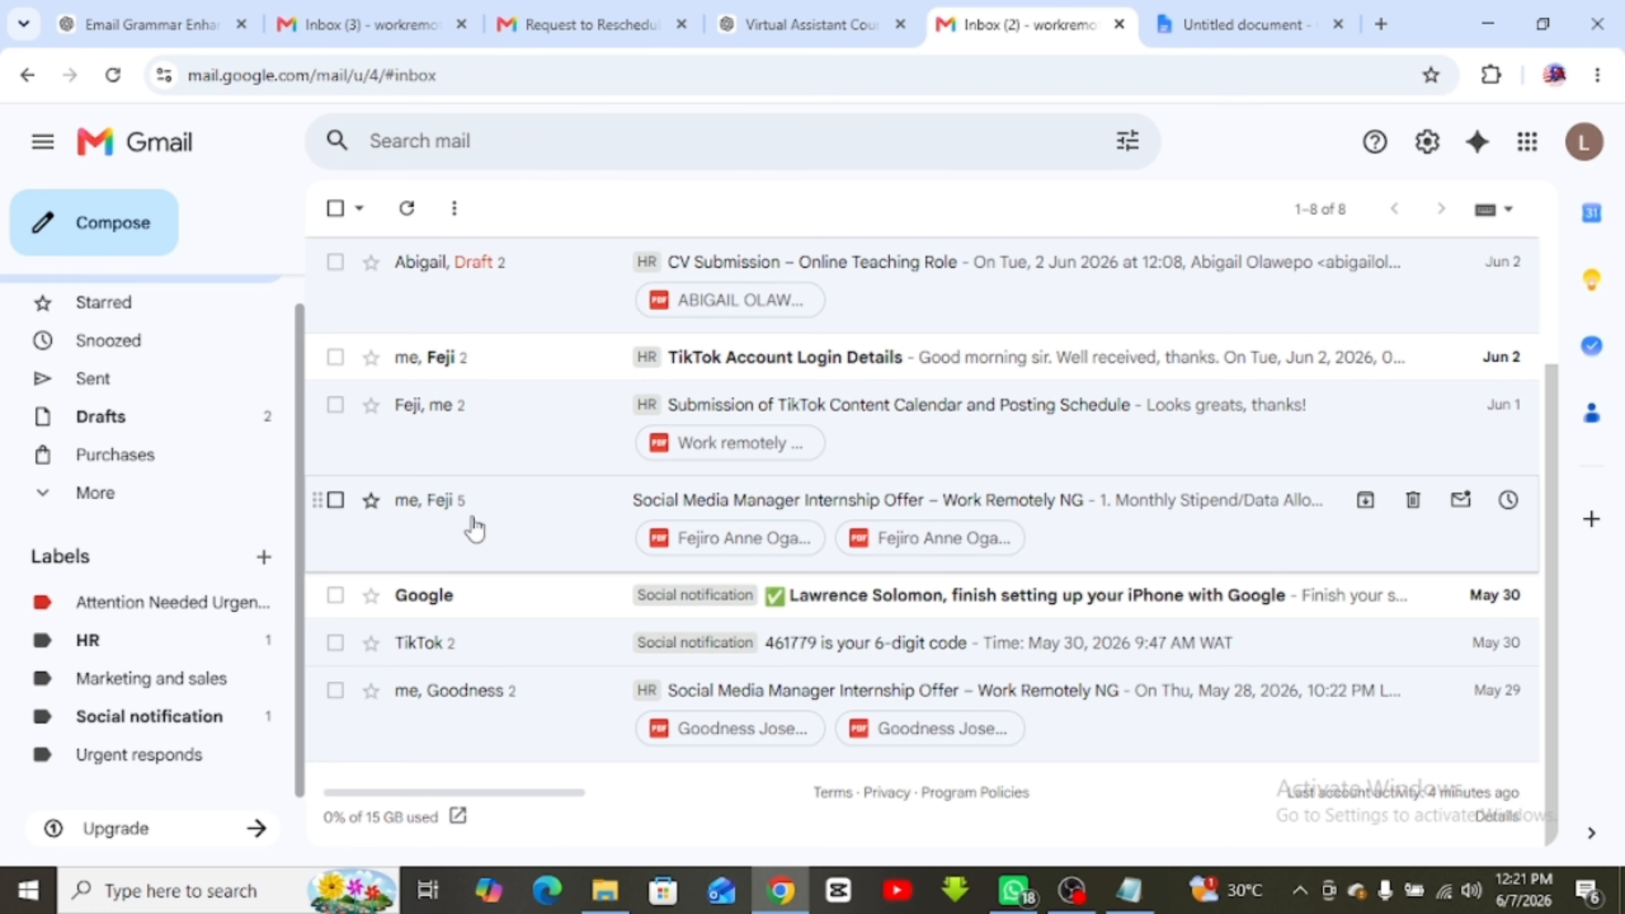
# File the May 31 Social Media Manager Internship Offer under Attention Needed Urgently, then reopen the notes
pyautogui.click(335, 500)
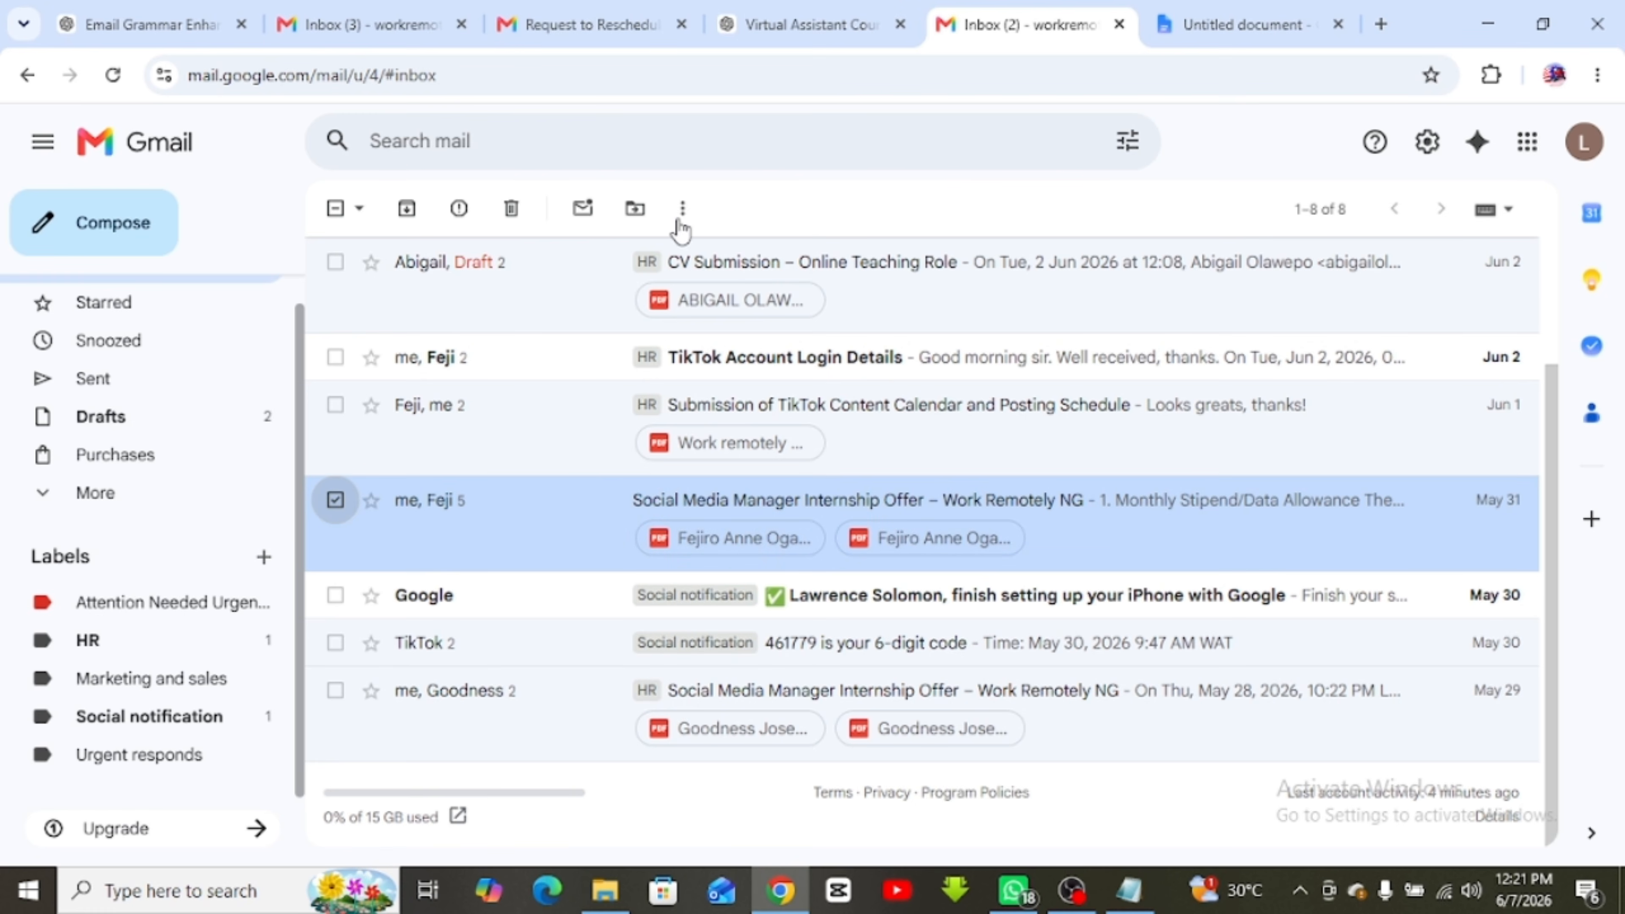
pyautogui.click(635, 218)
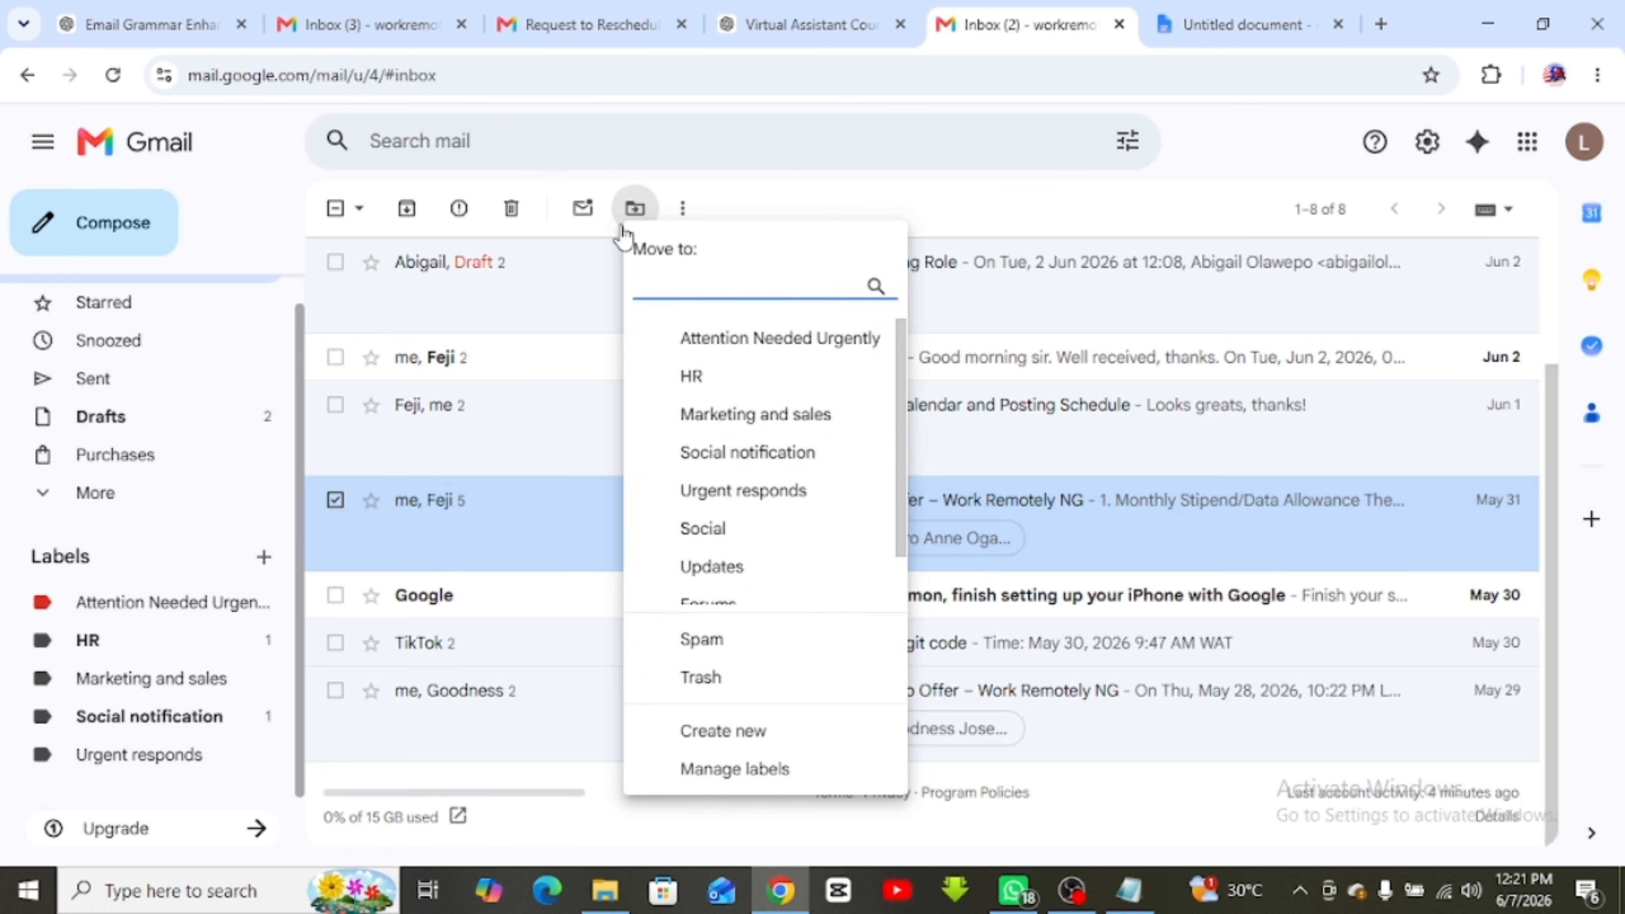
pyautogui.click(808, 353)
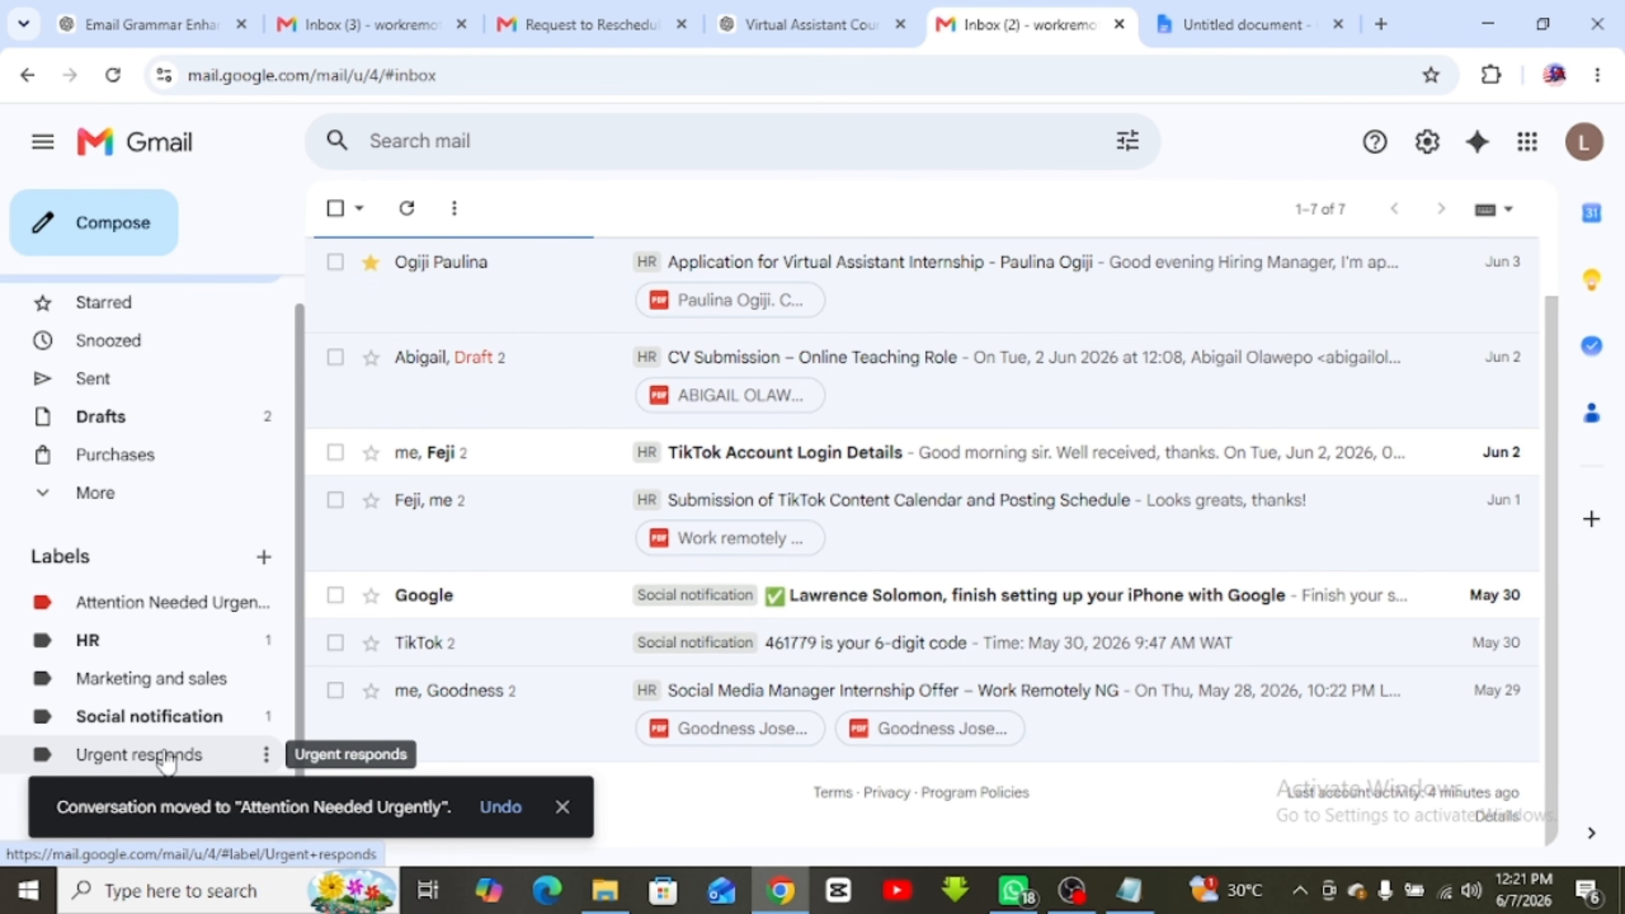
pyautogui.click(149, 604)
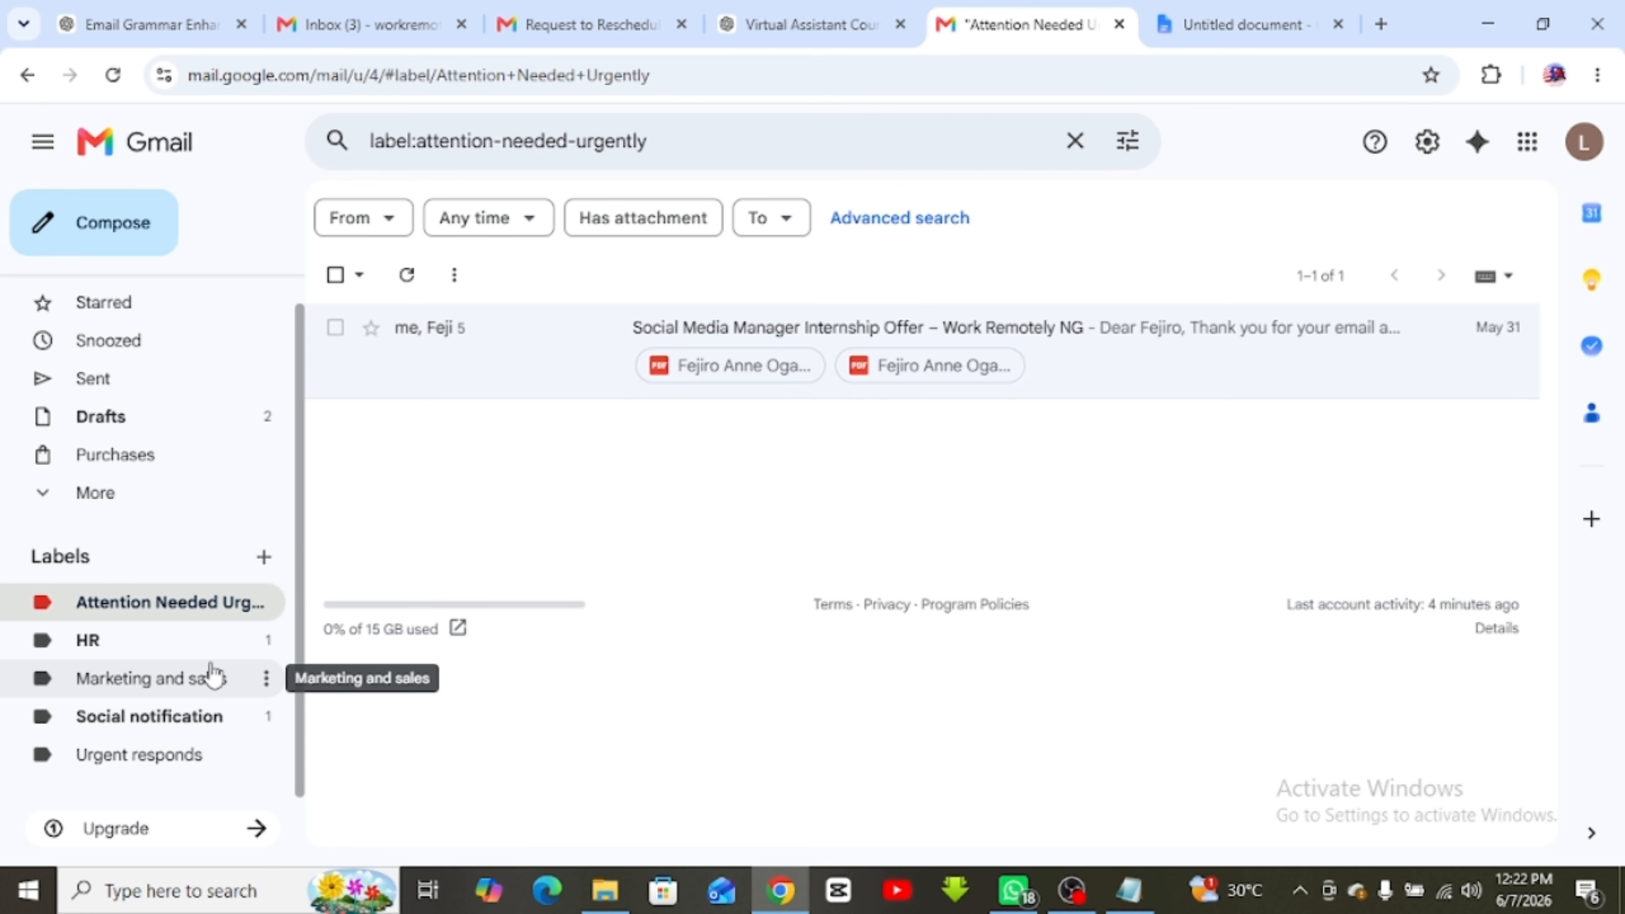
pyautogui.scroll(1, 137, 334)
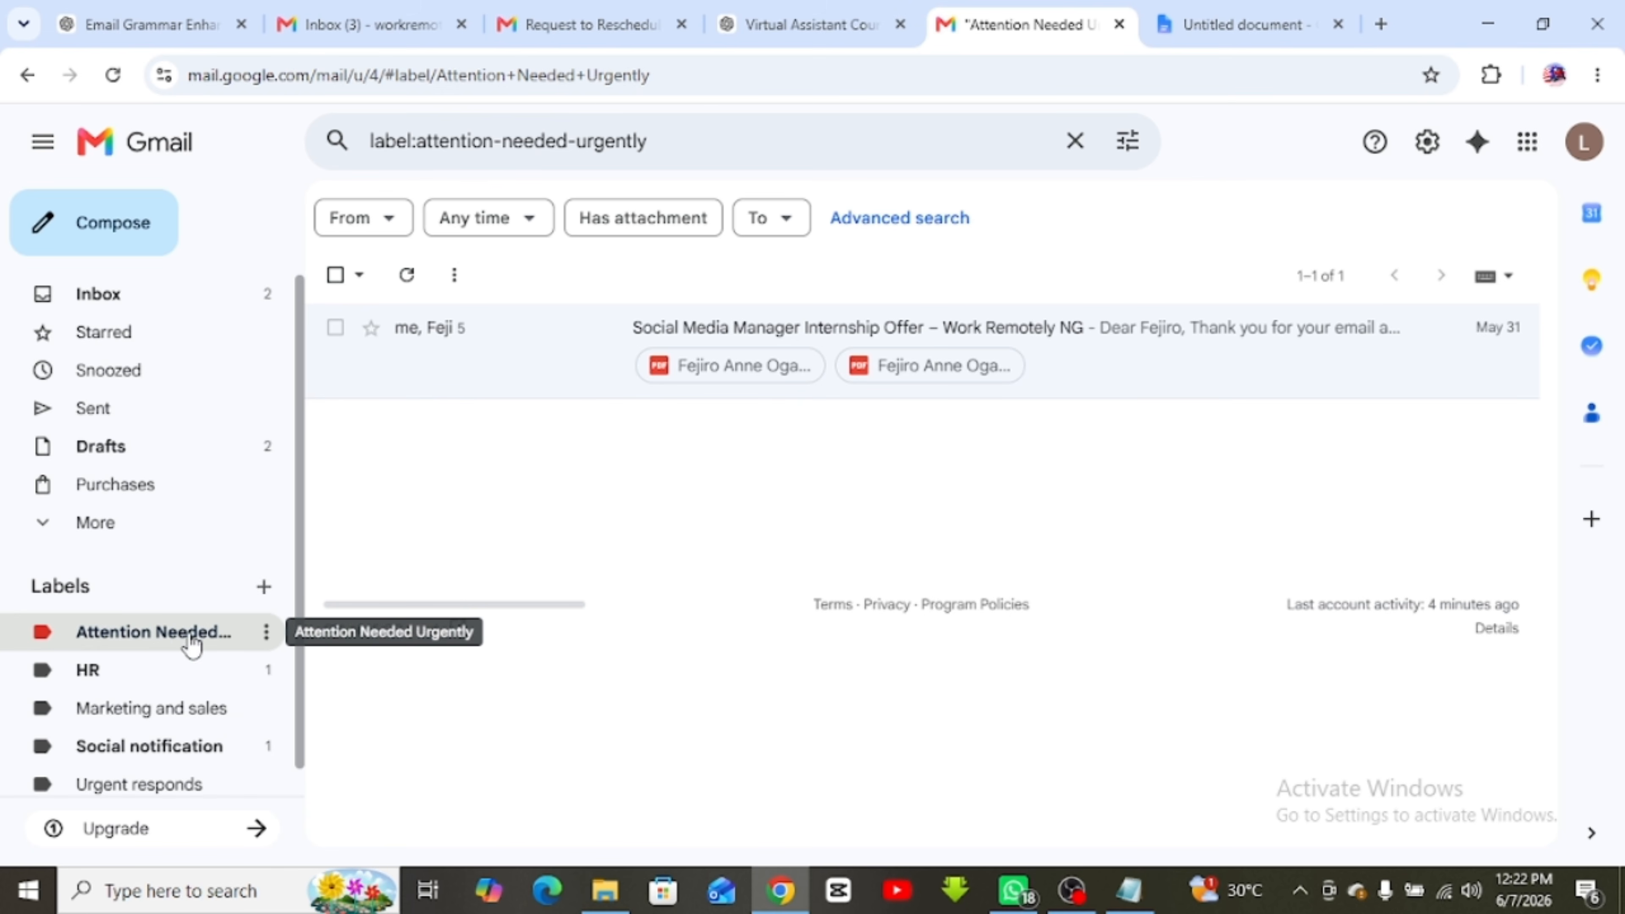
pyautogui.click(98, 293)
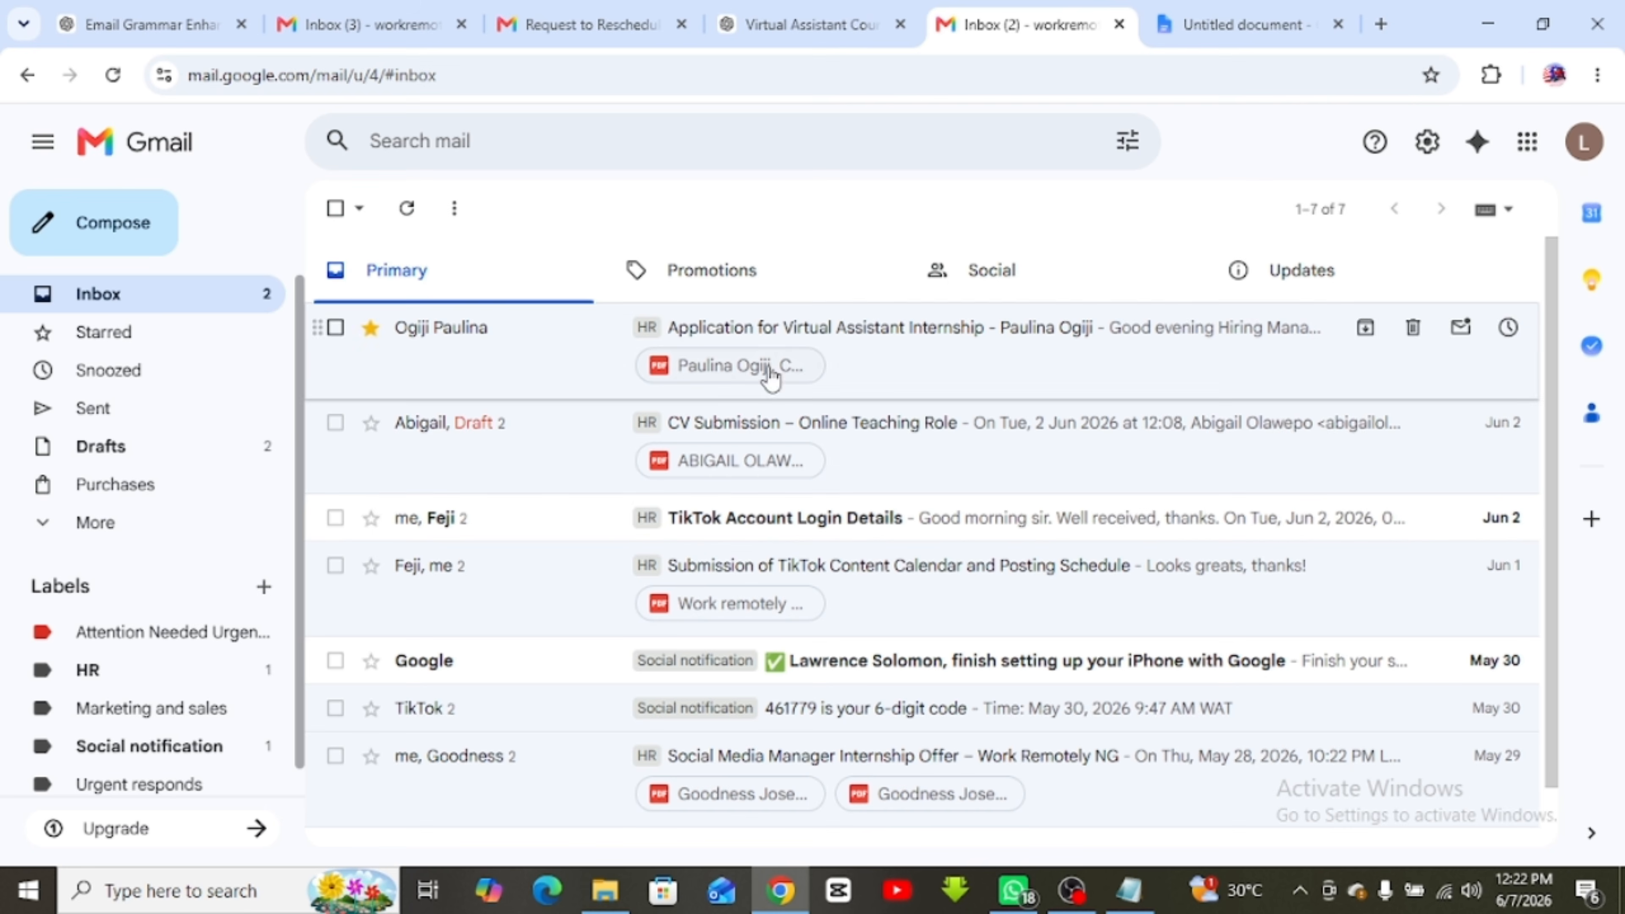
pyautogui.click(1293, 20)
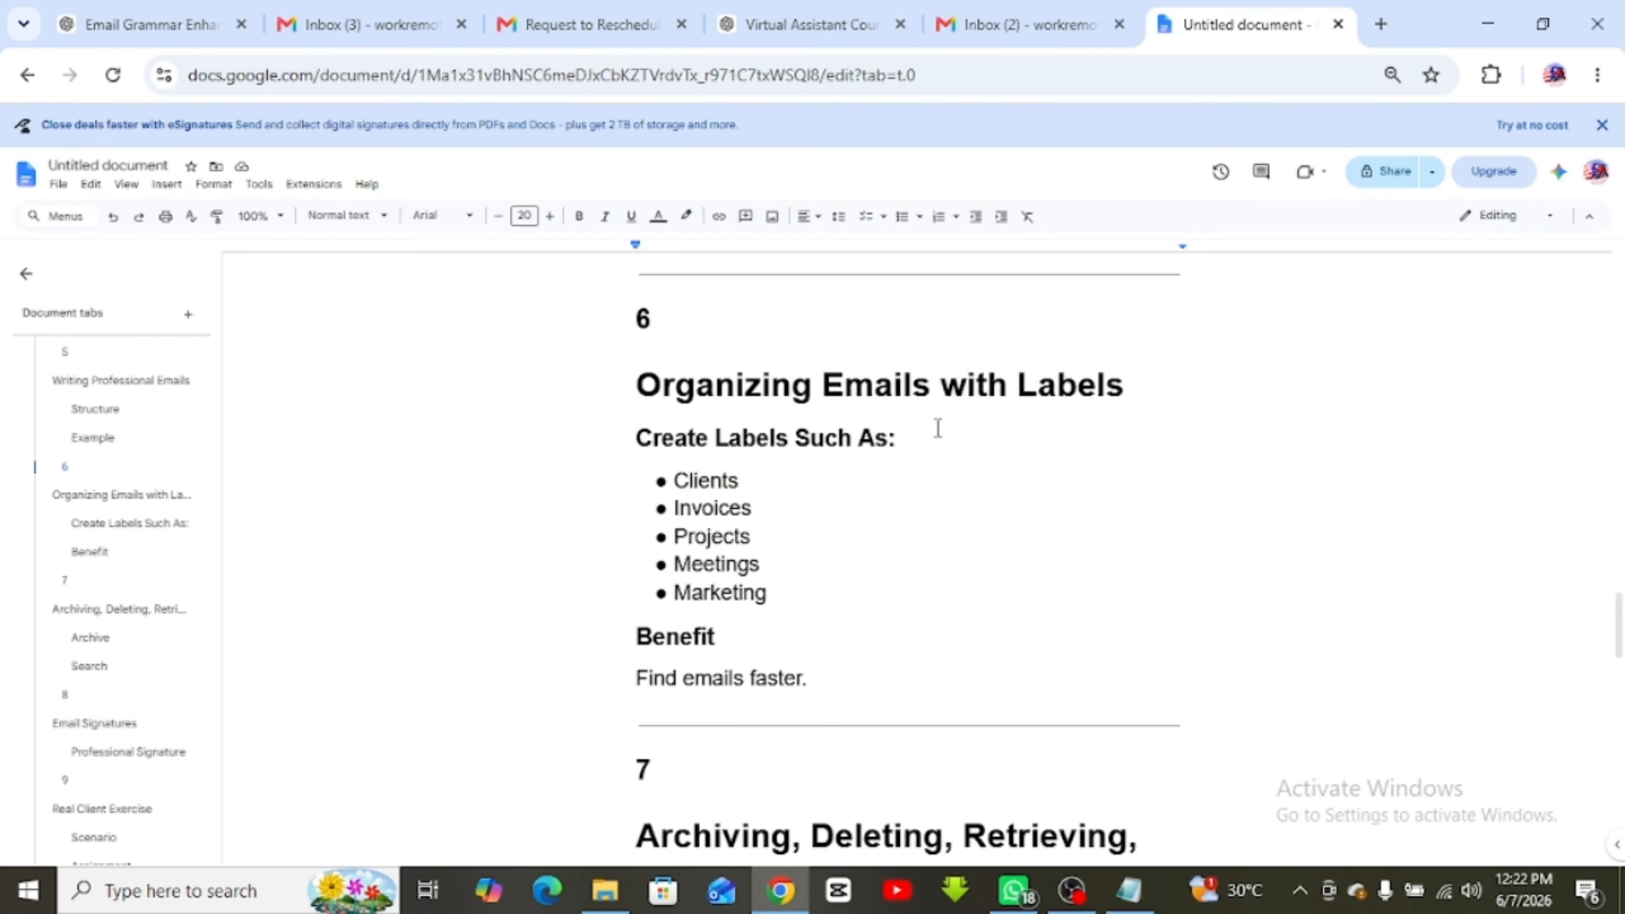
# Read section 7 of the notes on archiving and searching, then return to Gmail
pyautogui.scroll(-7, 651, 576)
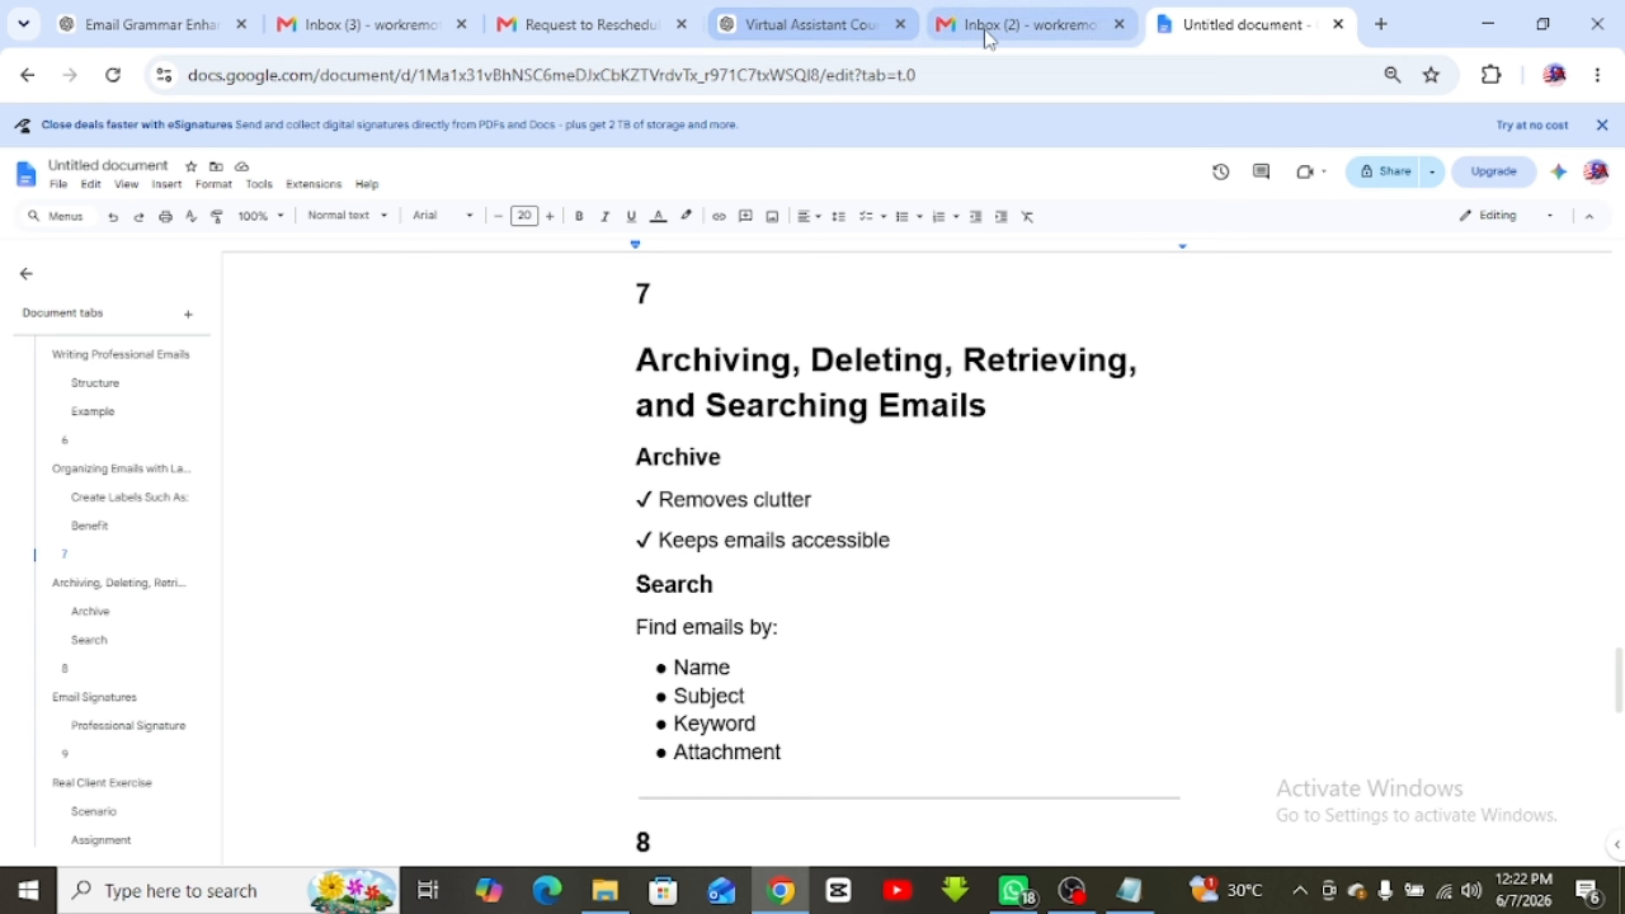
pyautogui.click(995, 26)
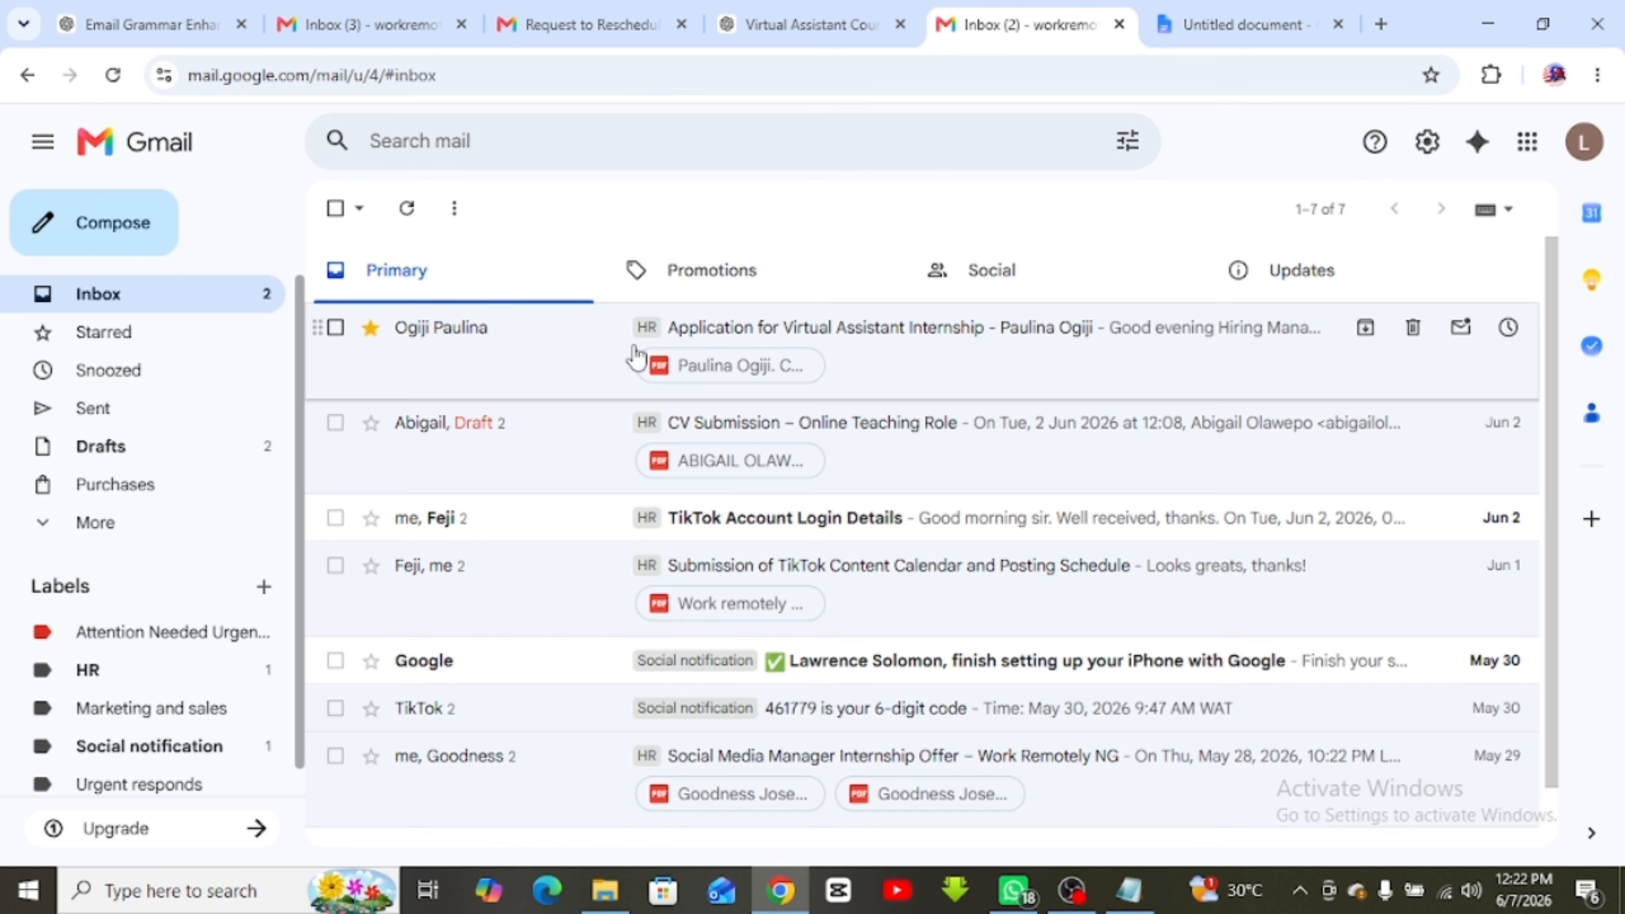
# Delete the TikTok Account Login Details and TikTok verification code conversations
pyautogui.click(336, 518)
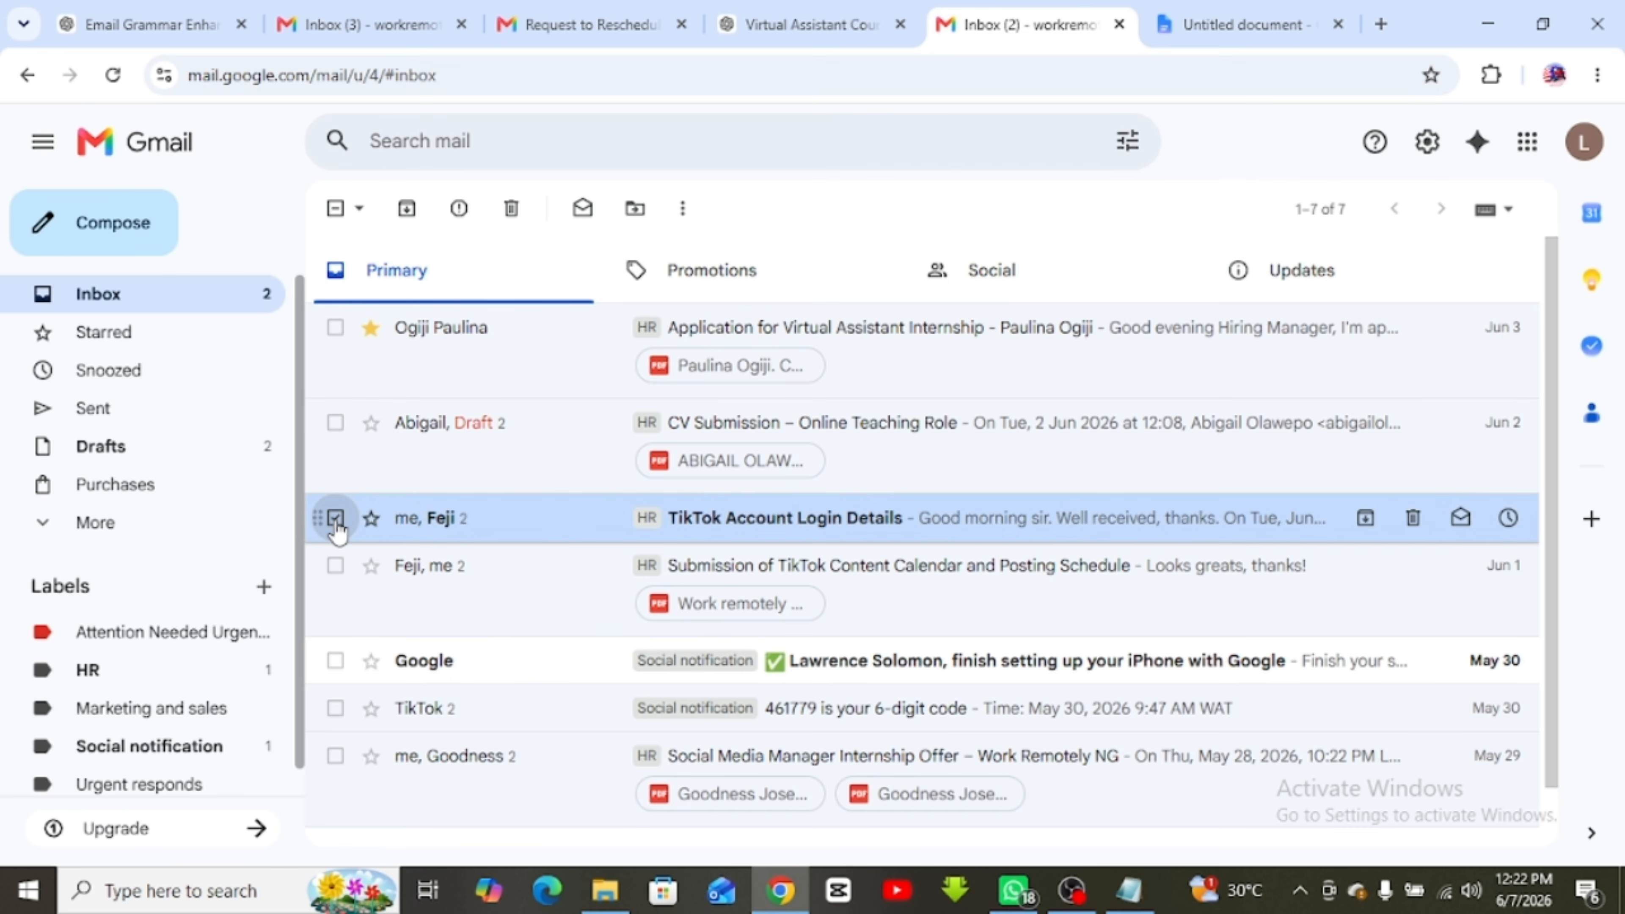
pyautogui.click(336, 708)
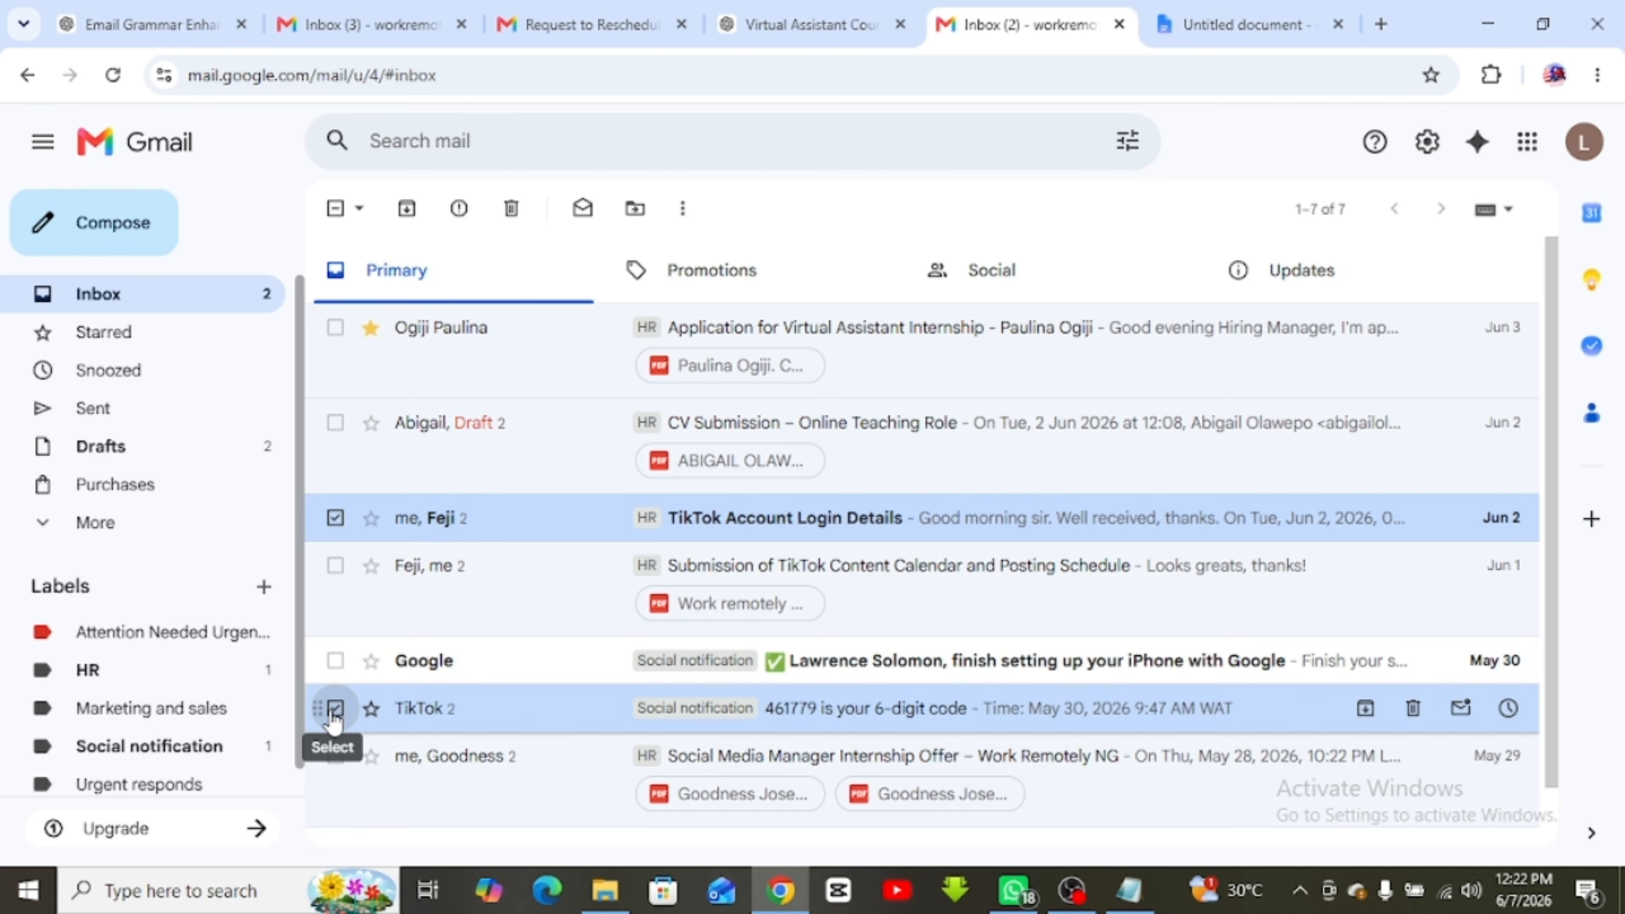
pyautogui.click(511, 209)
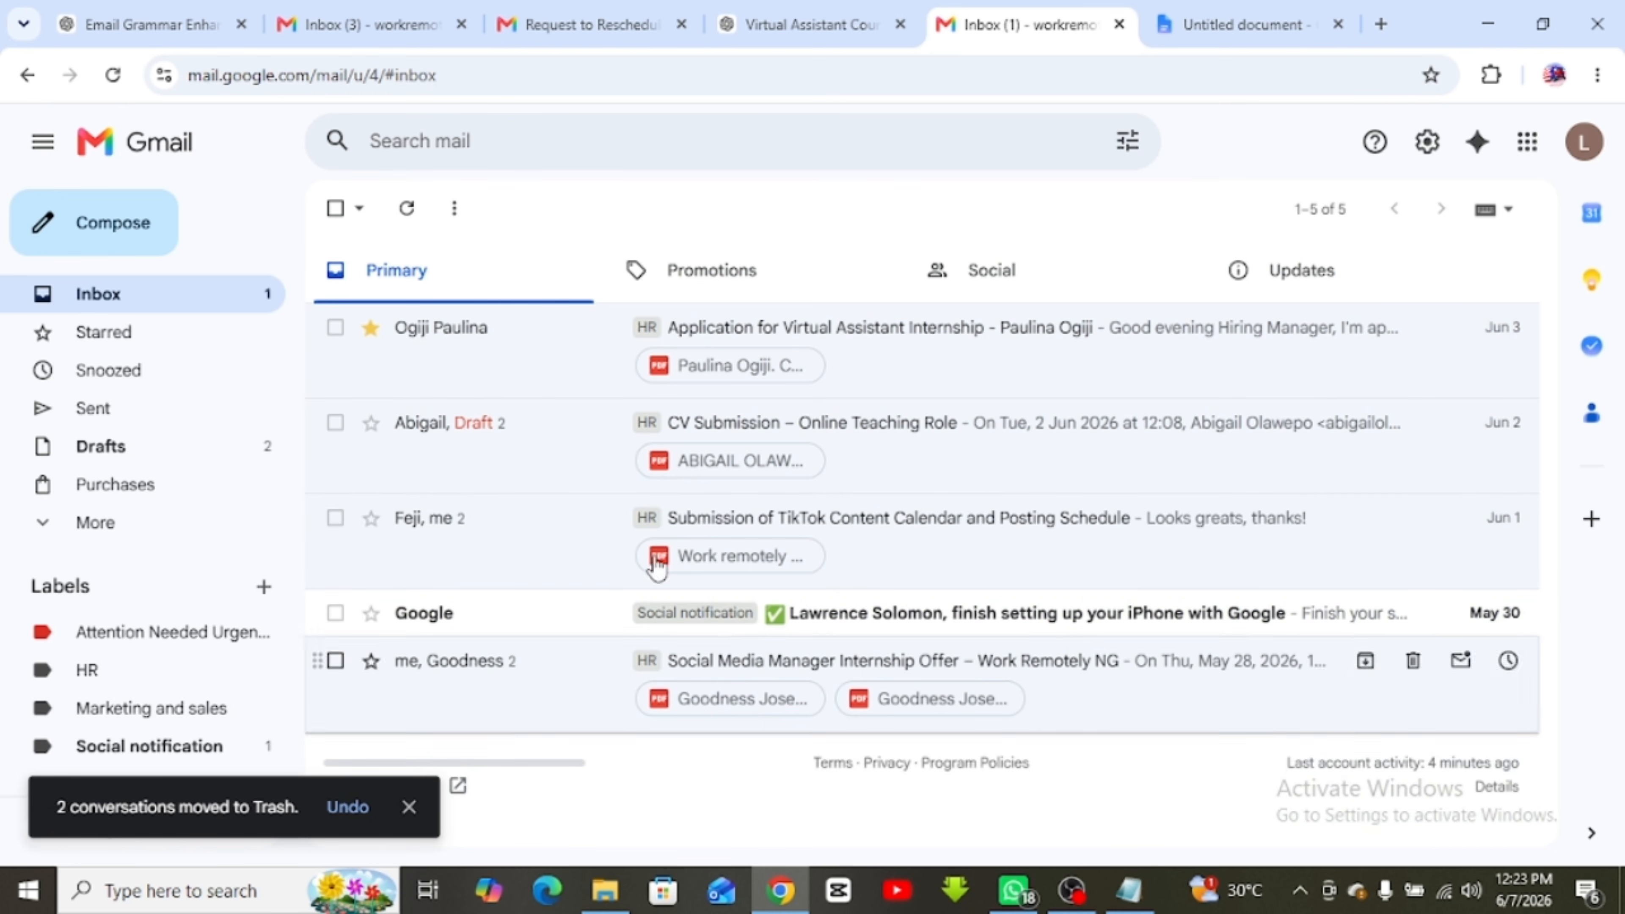
# Open the CV Submission conversation, then return to the inbox list and scroll the sidebar to Labels
pyautogui.click(99, 532)
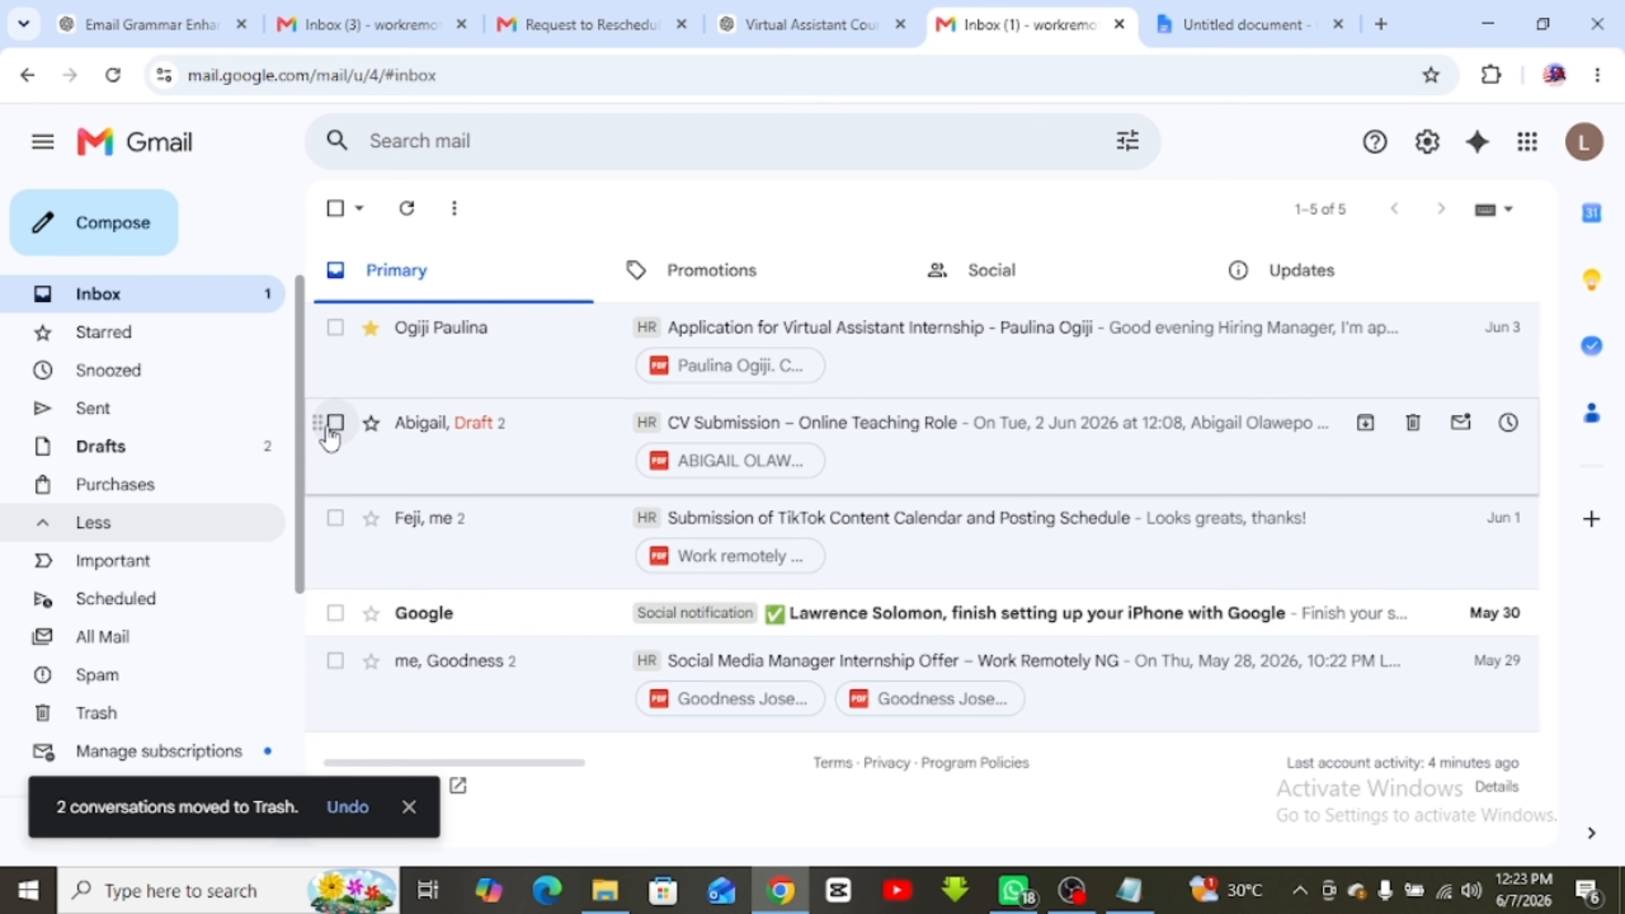
pyautogui.click(311, 445)
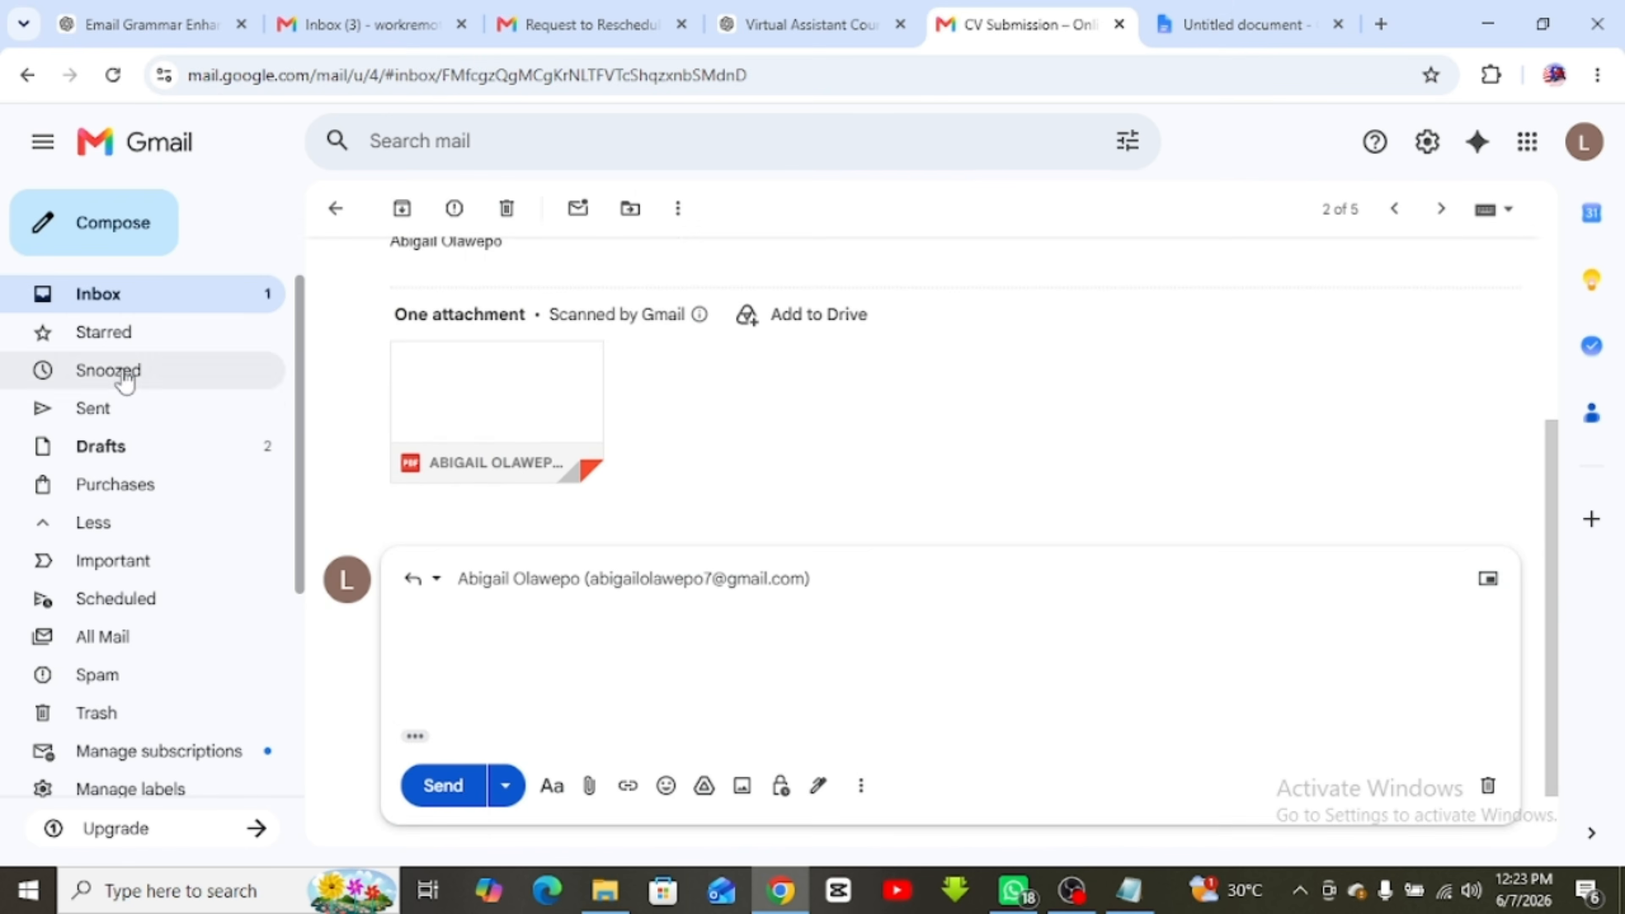
pyautogui.click(129, 303)
pyautogui.click(94, 522)
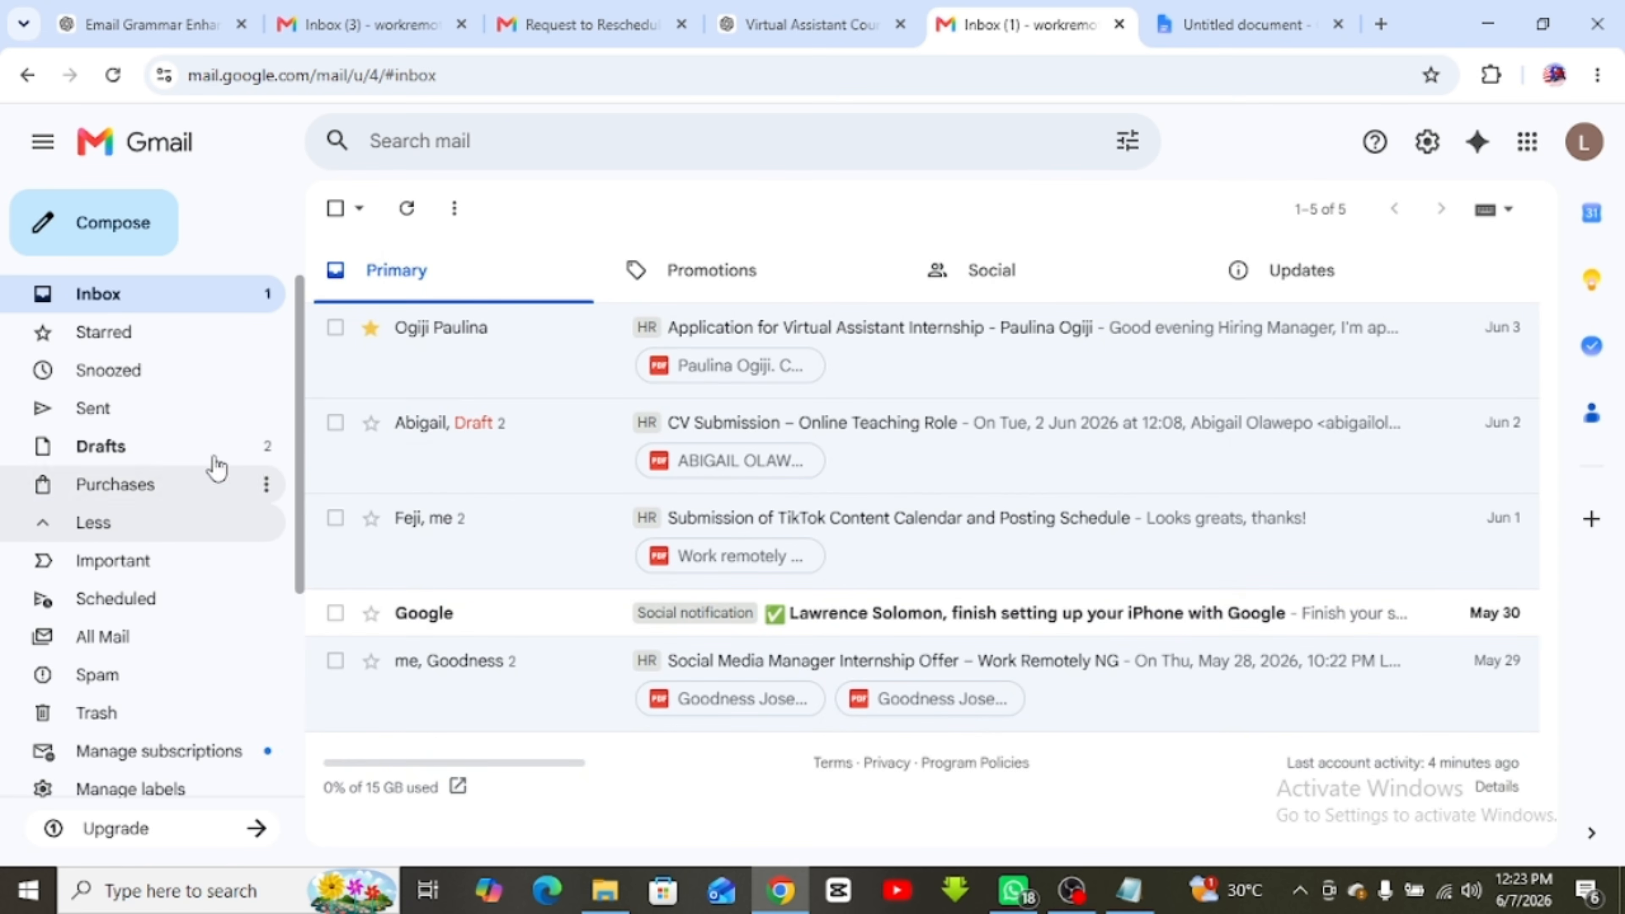
pyautogui.scroll(-5, 281, 512)
# Drag the HR label onto the Feji email, then move all three Trash conversations to Inbox
pyautogui.moveTo(263, 640); pyautogui.dragTo(313, 519)
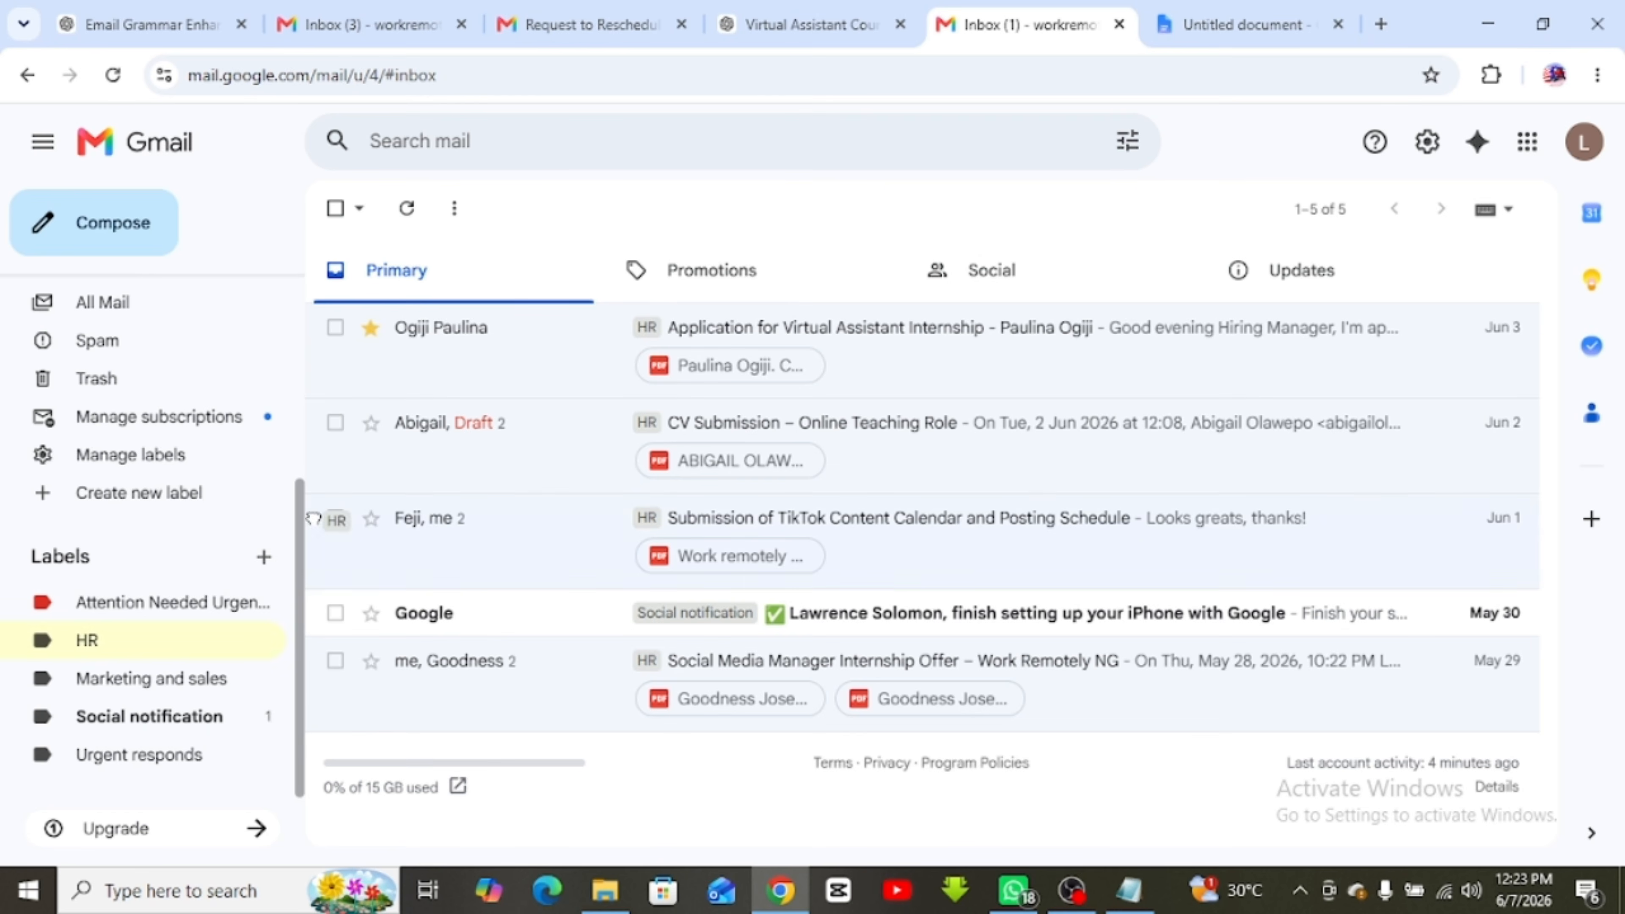
pyautogui.click(133, 383)
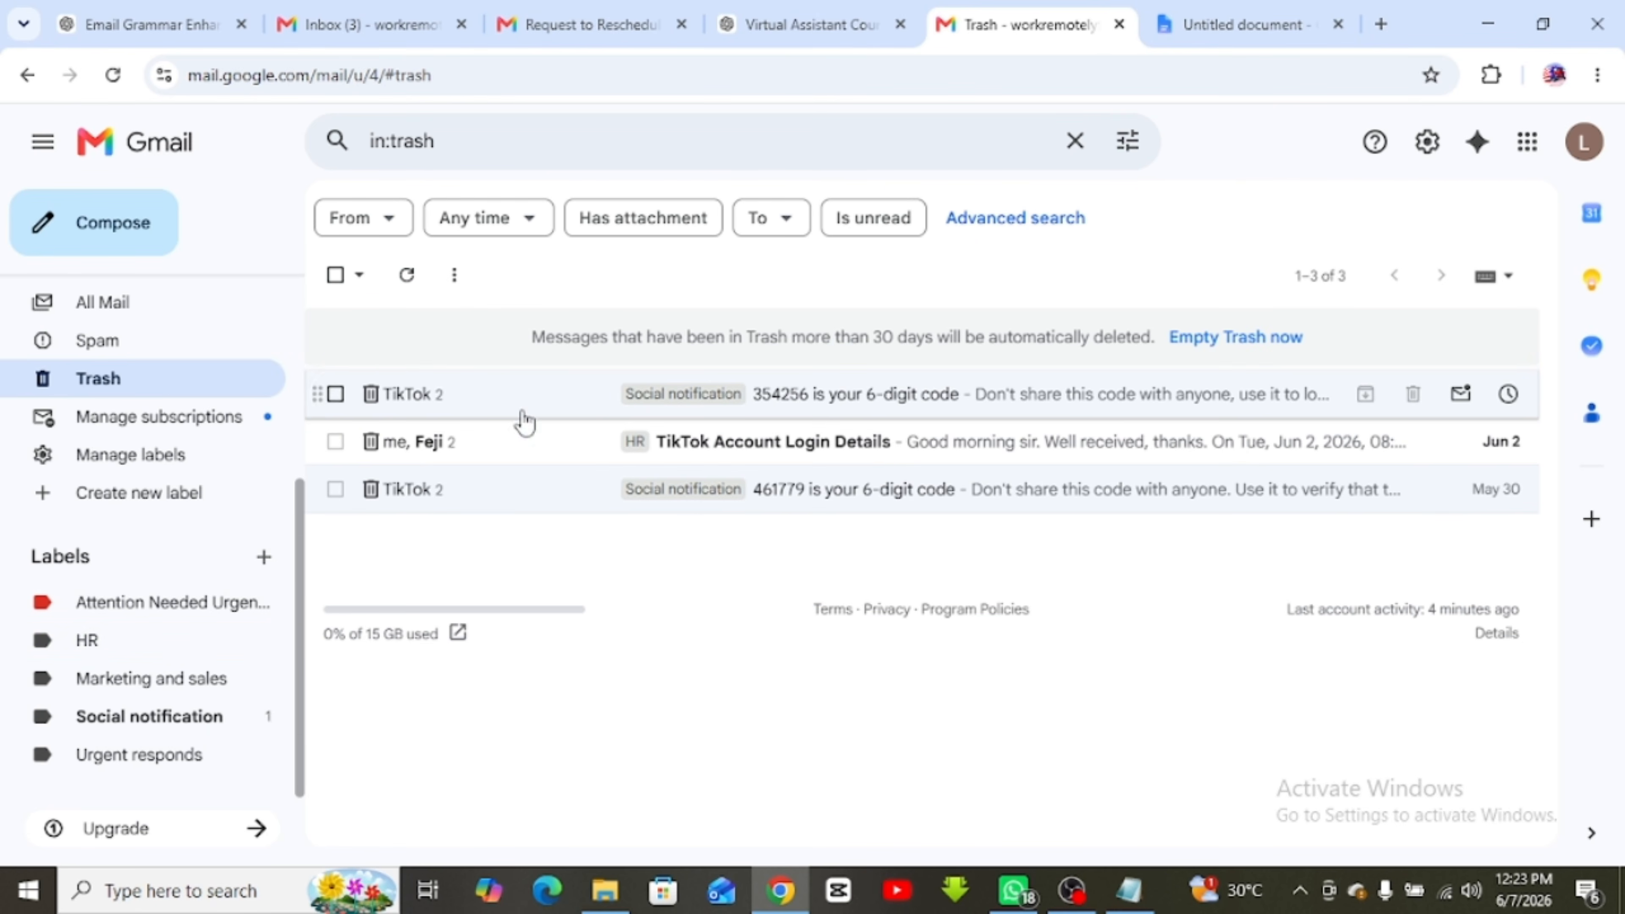
pyautogui.click(336, 395)
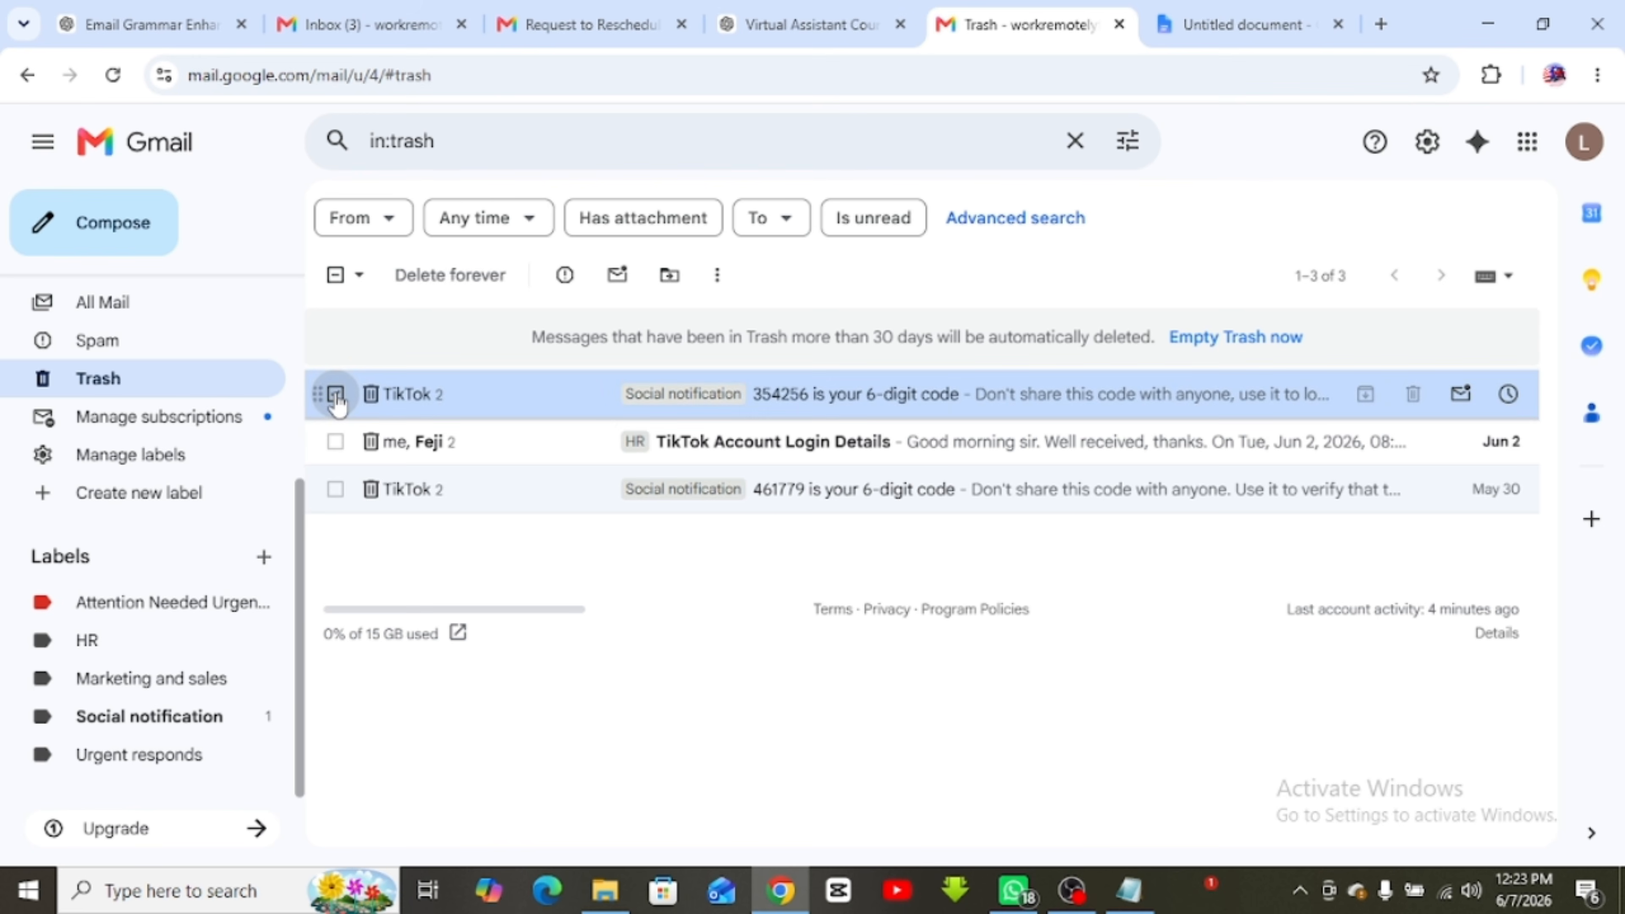
pyautogui.click(335, 442)
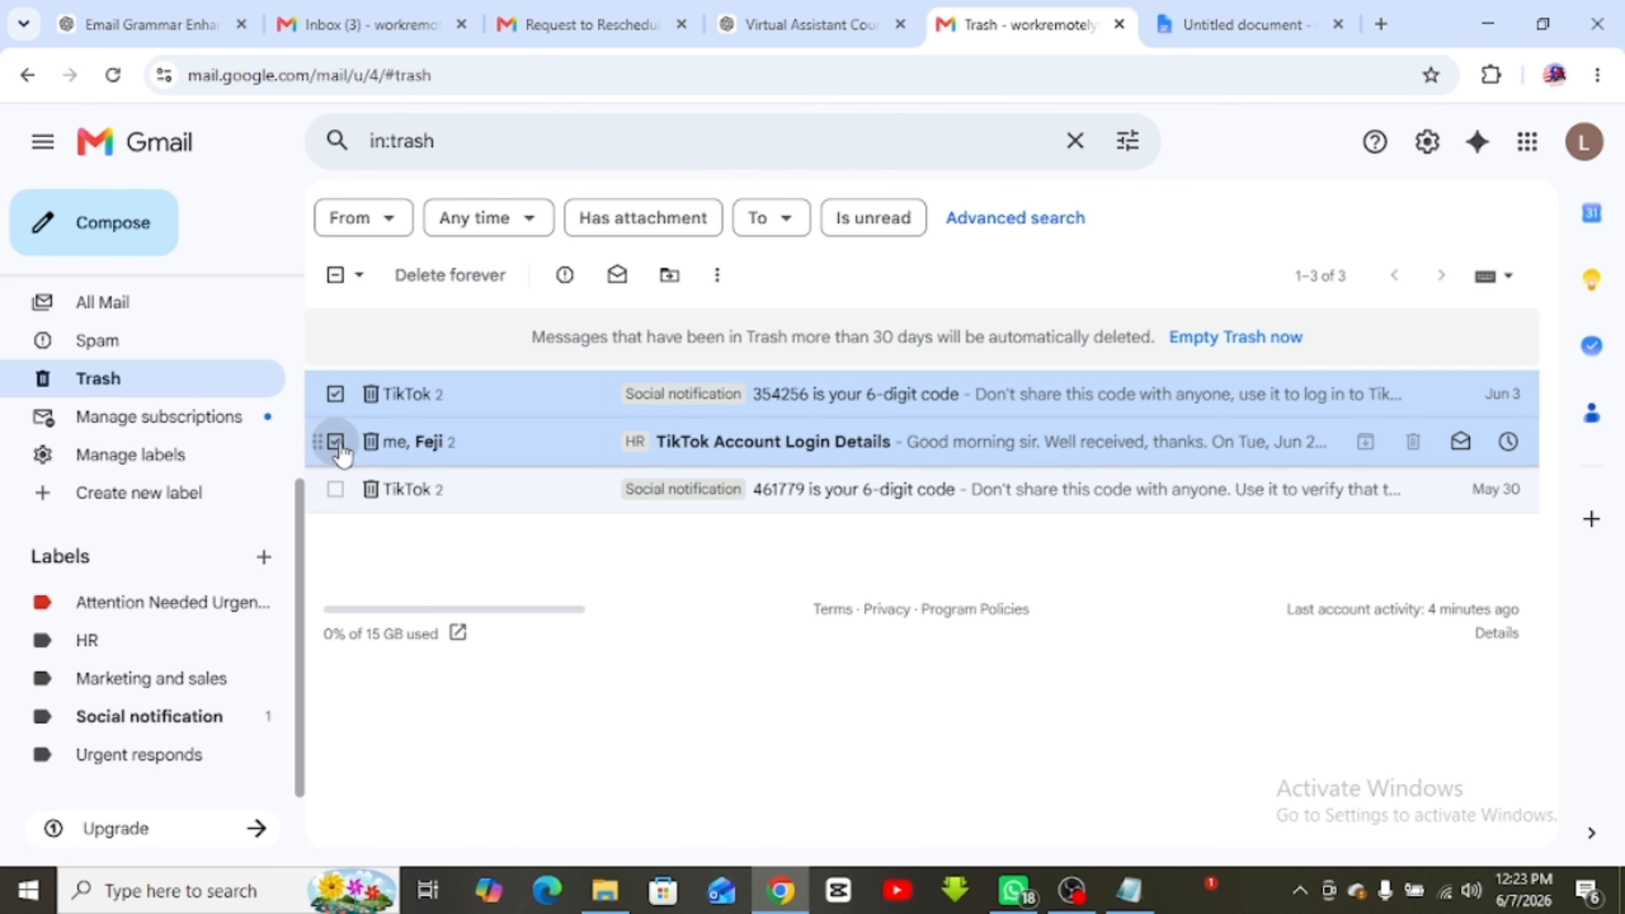
pyautogui.click(336, 490)
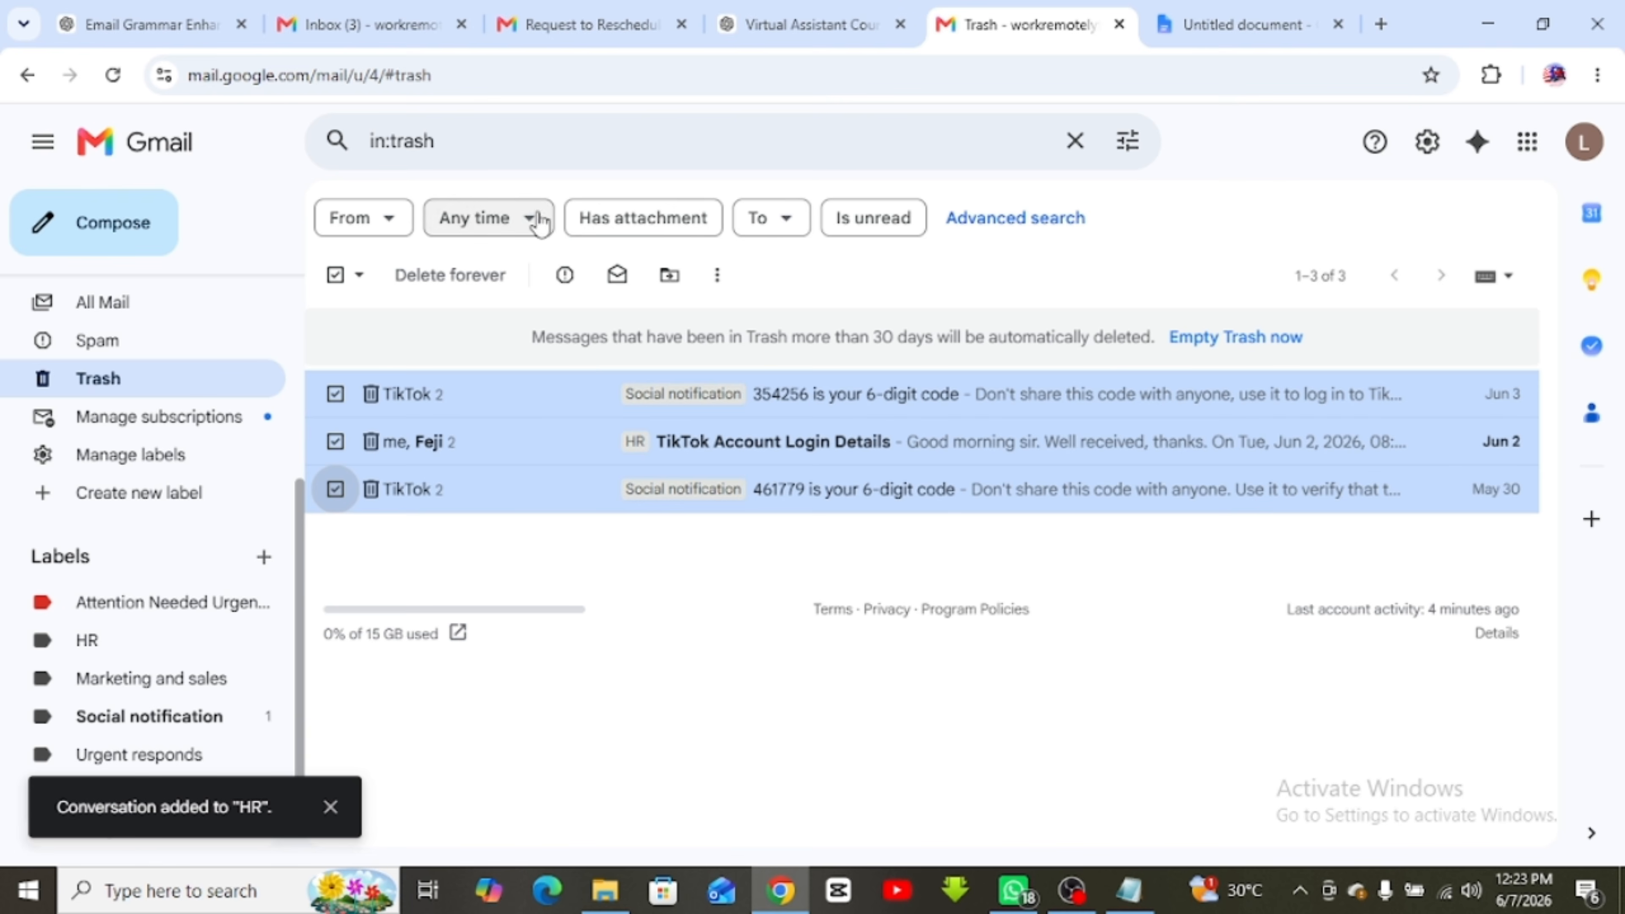
pyautogui.click(791, 226)
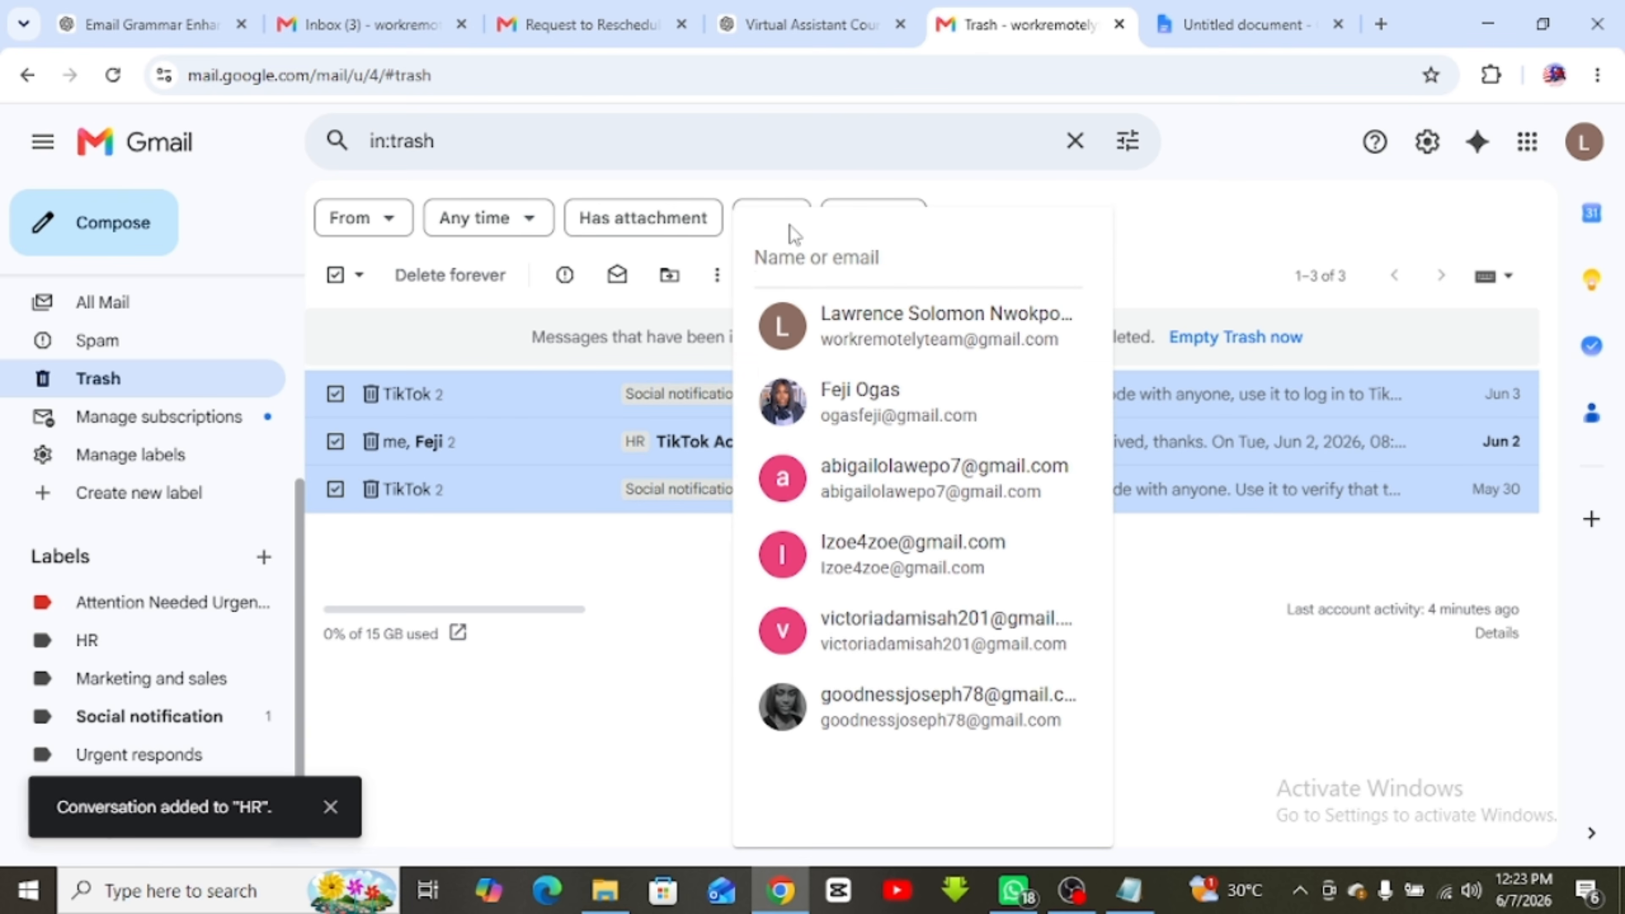
pyautogui.click(710, 172)
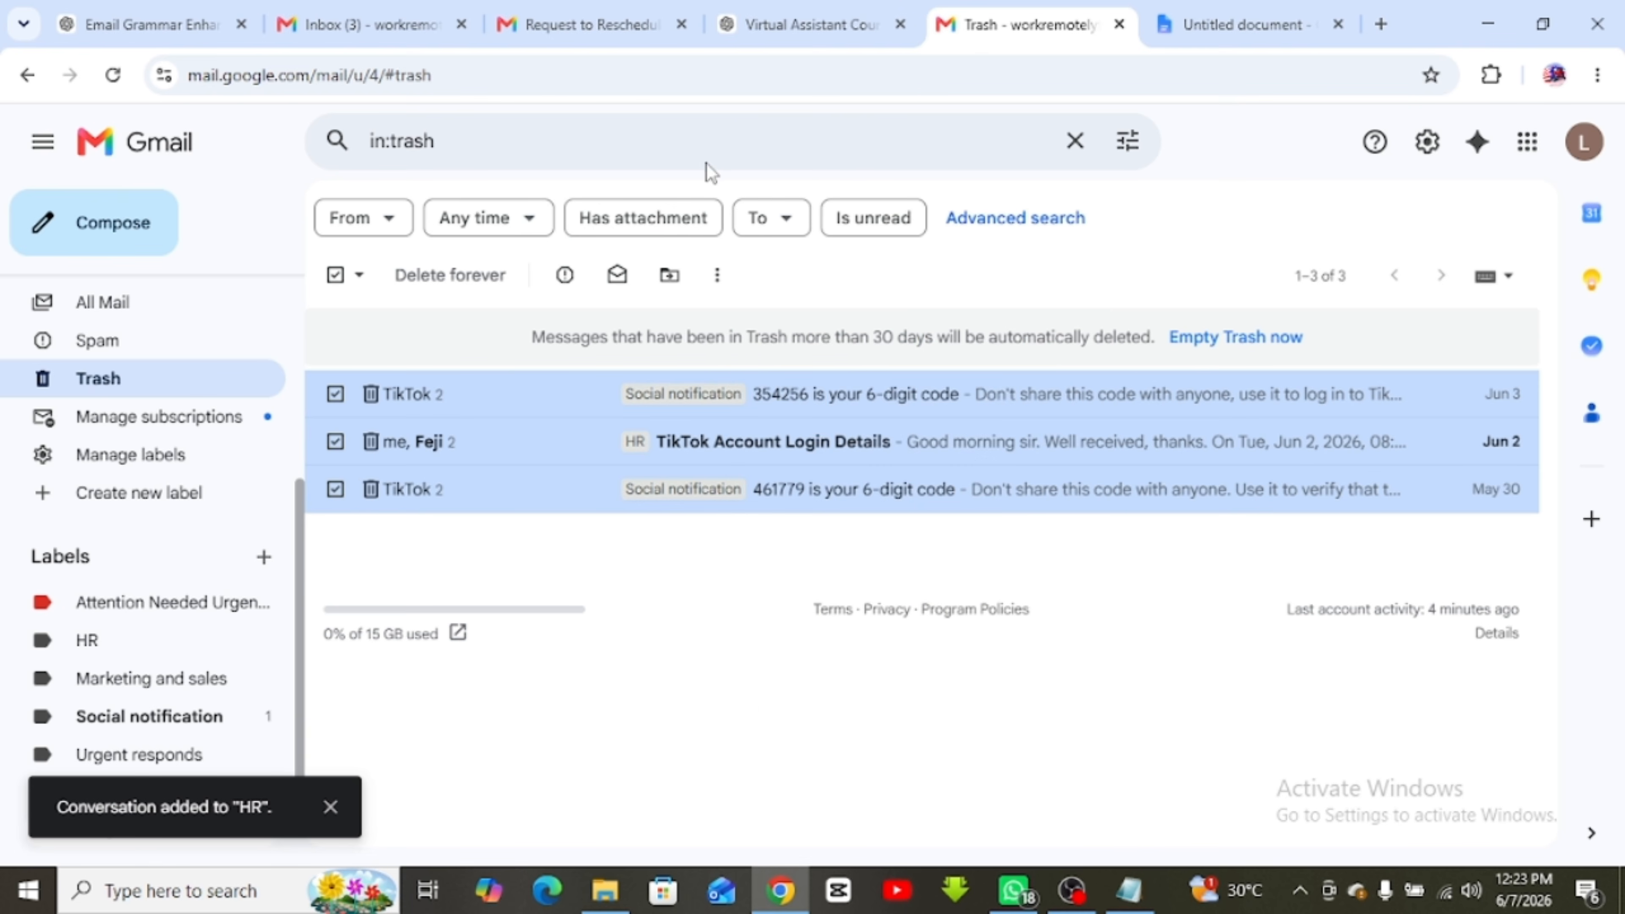
pyautogui.click(668, 276)
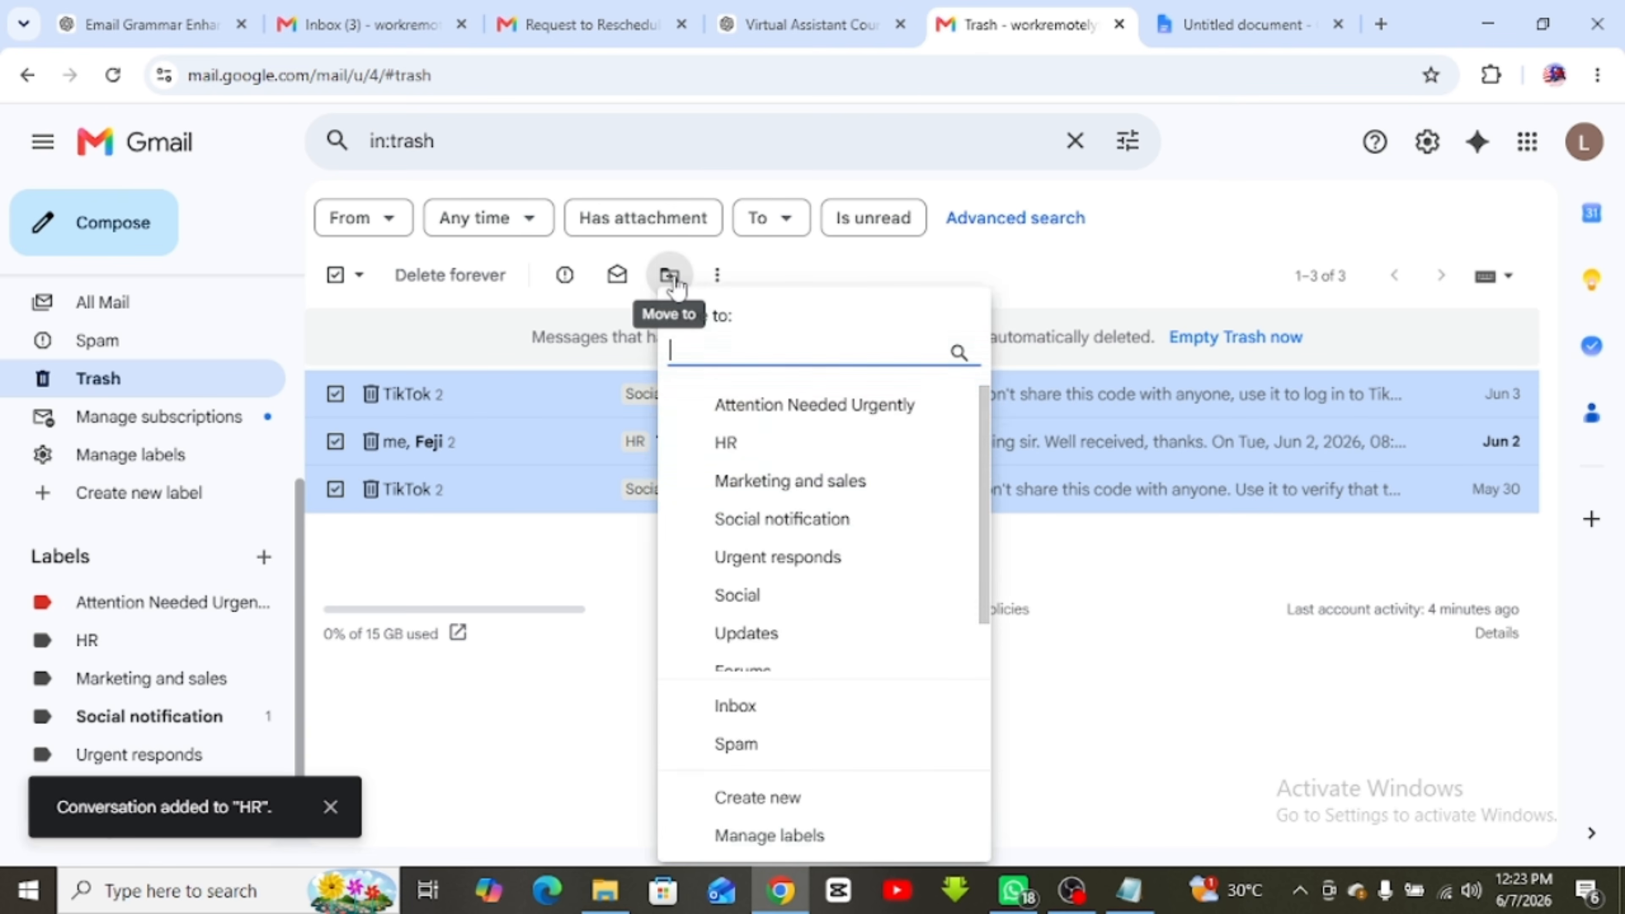
pyautogui.click(712, 706)
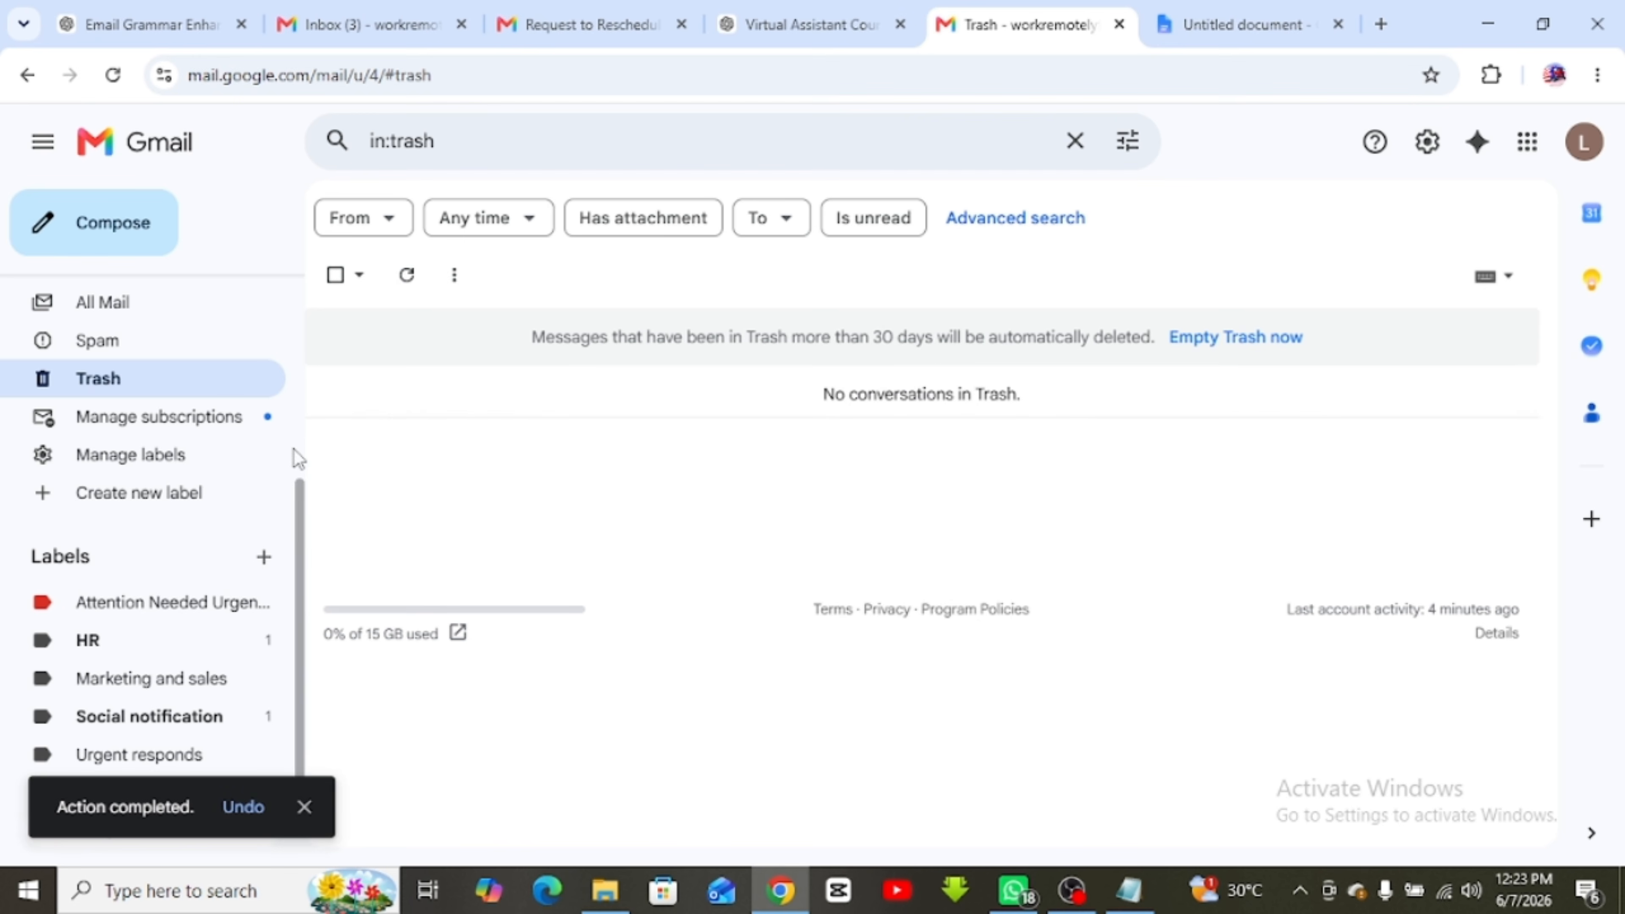
# Archive the Virtual Assistant Internship application, TikTok code and CV Submission conversations
pyautogui.scroll(5, 304, 512)
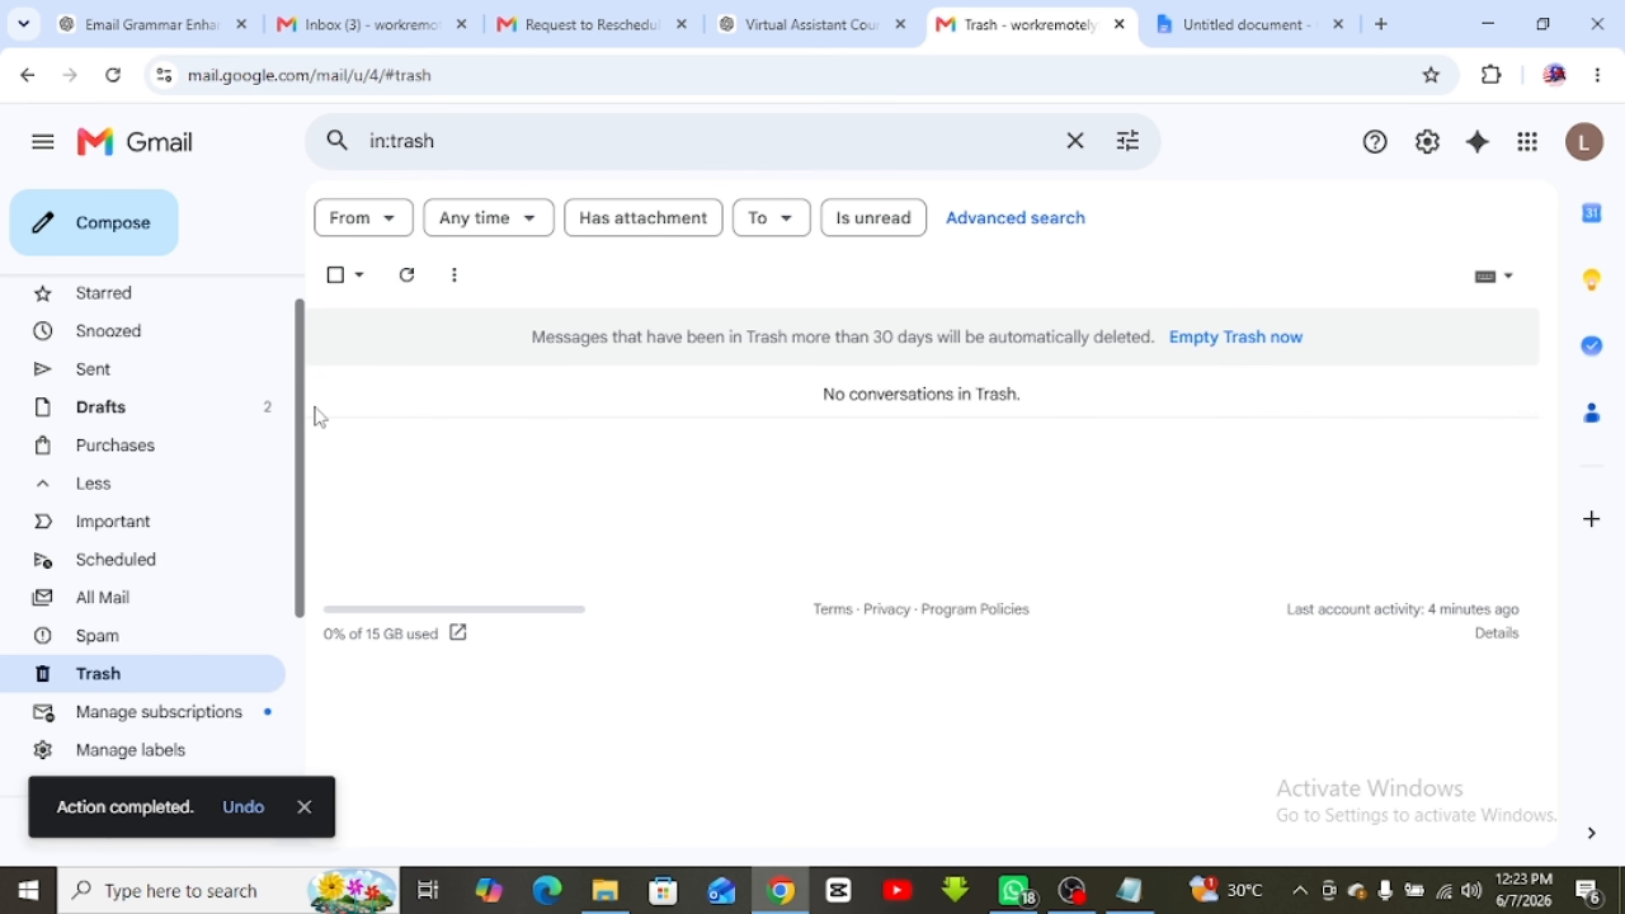
pyautogui.click(170, 304)
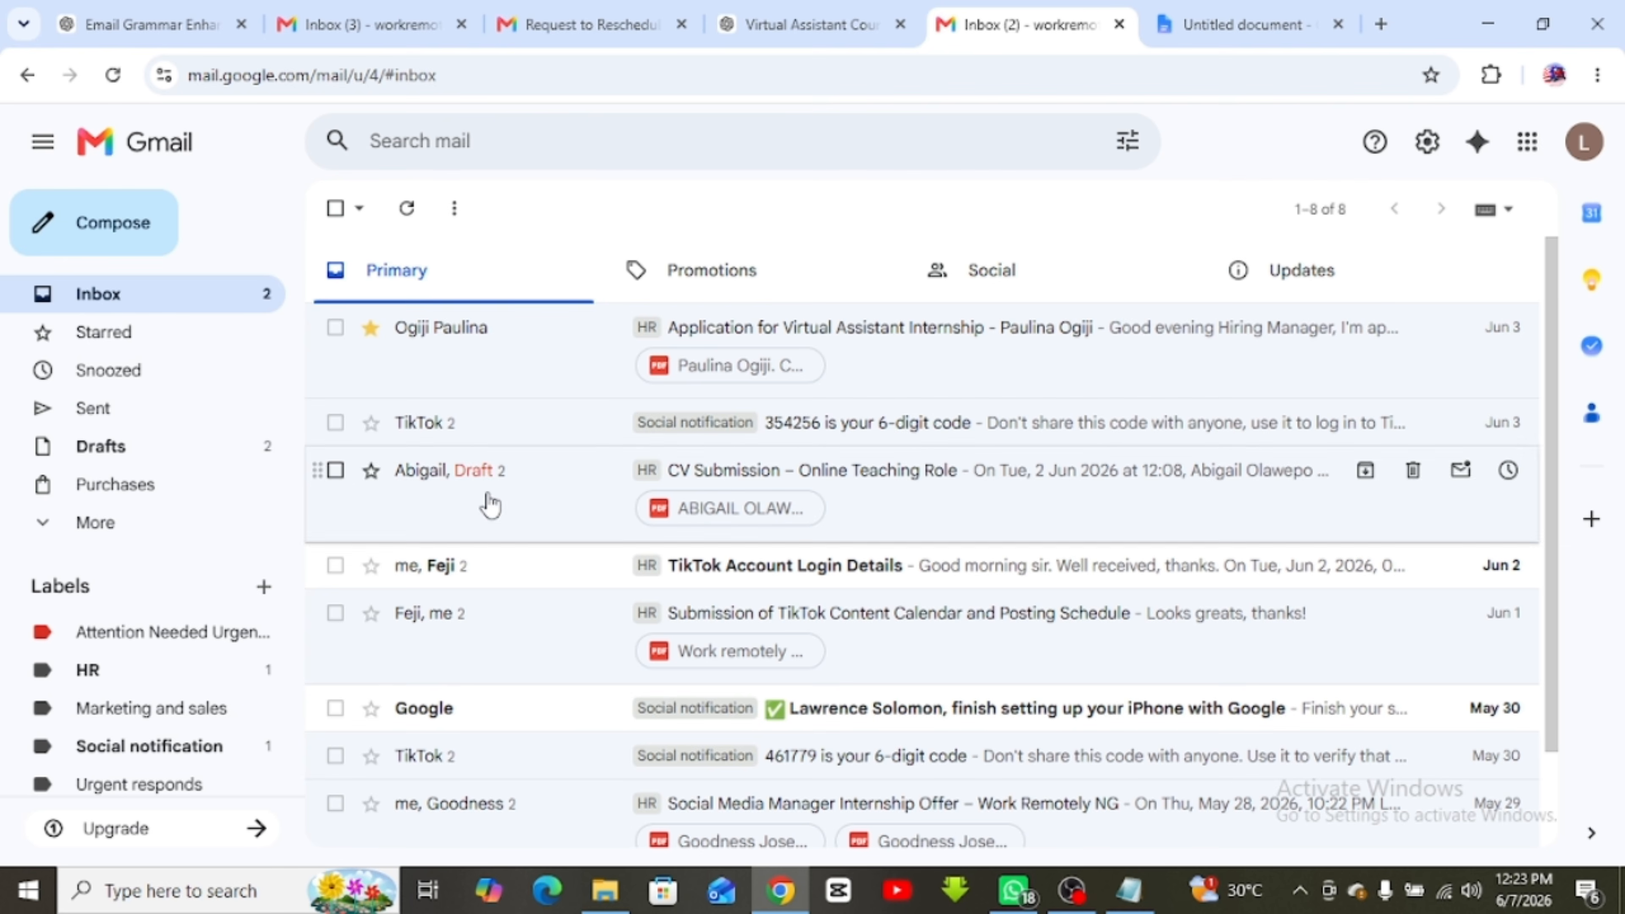
pyautogui.scroll(-2, 511, 652)
pyautogui.scroll(2, 512, 653)
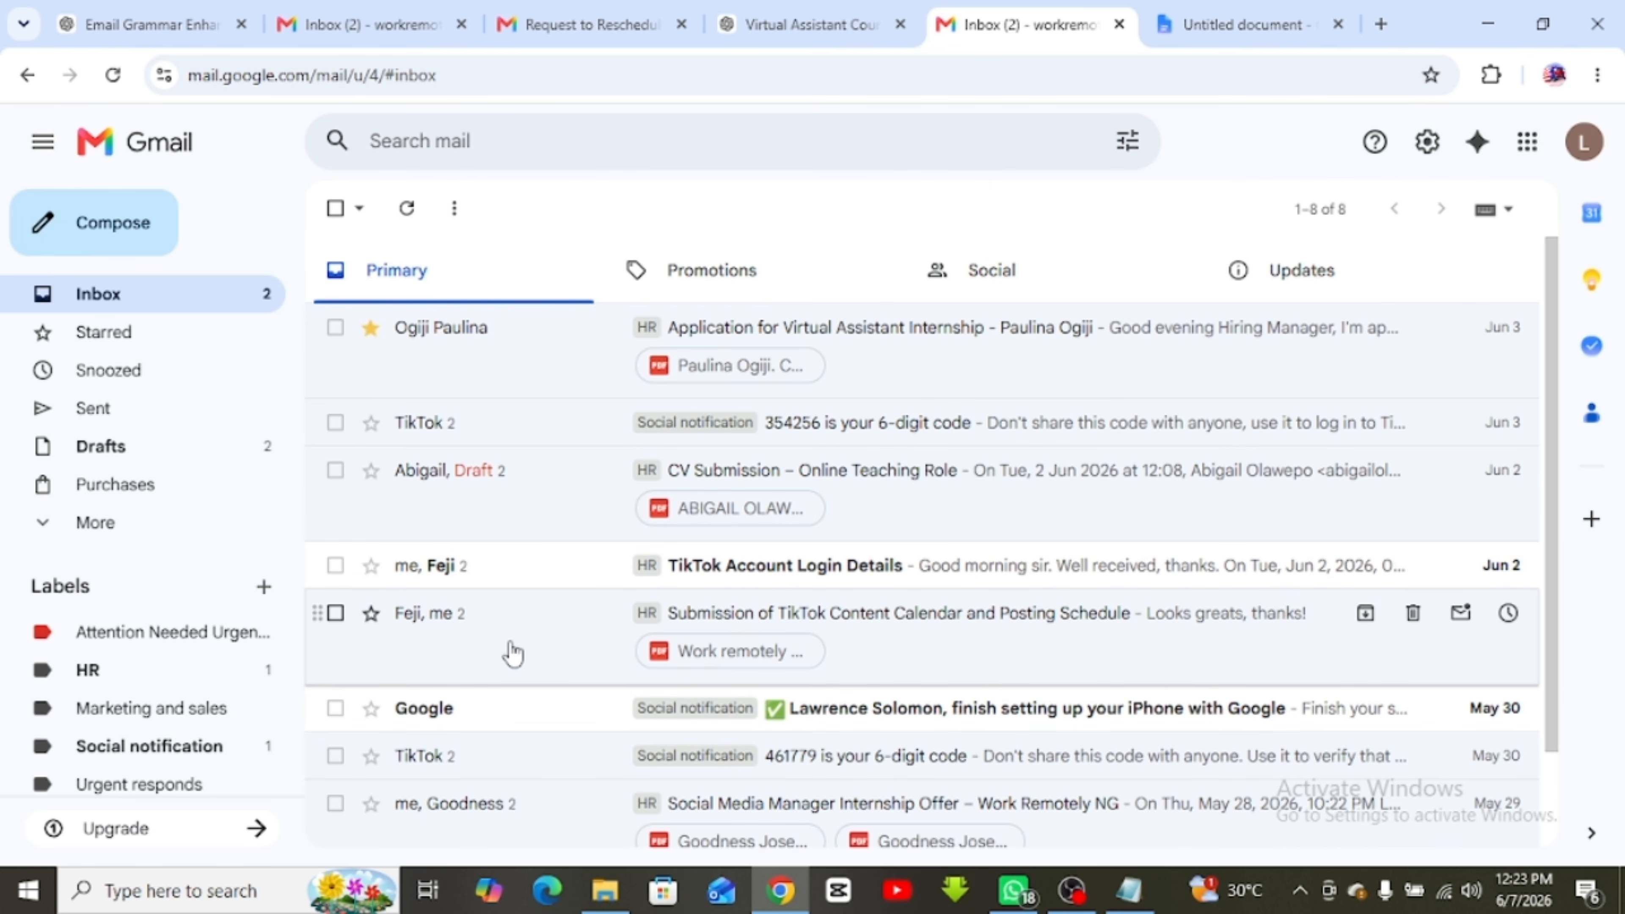
pyautogui.click(336, 329)
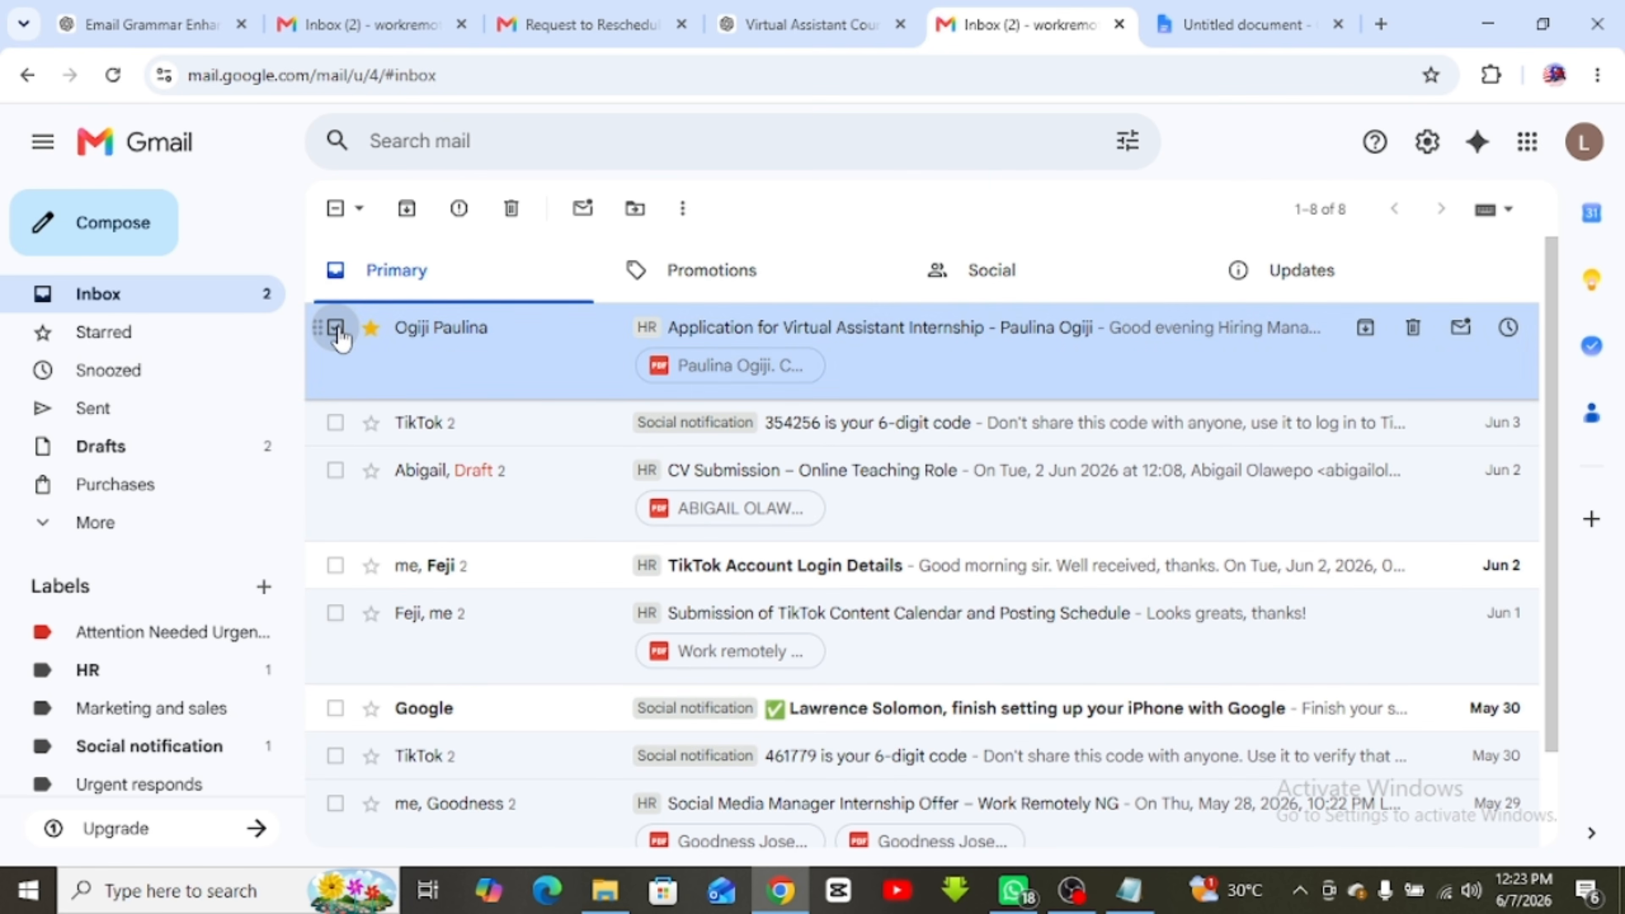
pyautogui.click(336, 422)
pyautogui.click(335, 470)
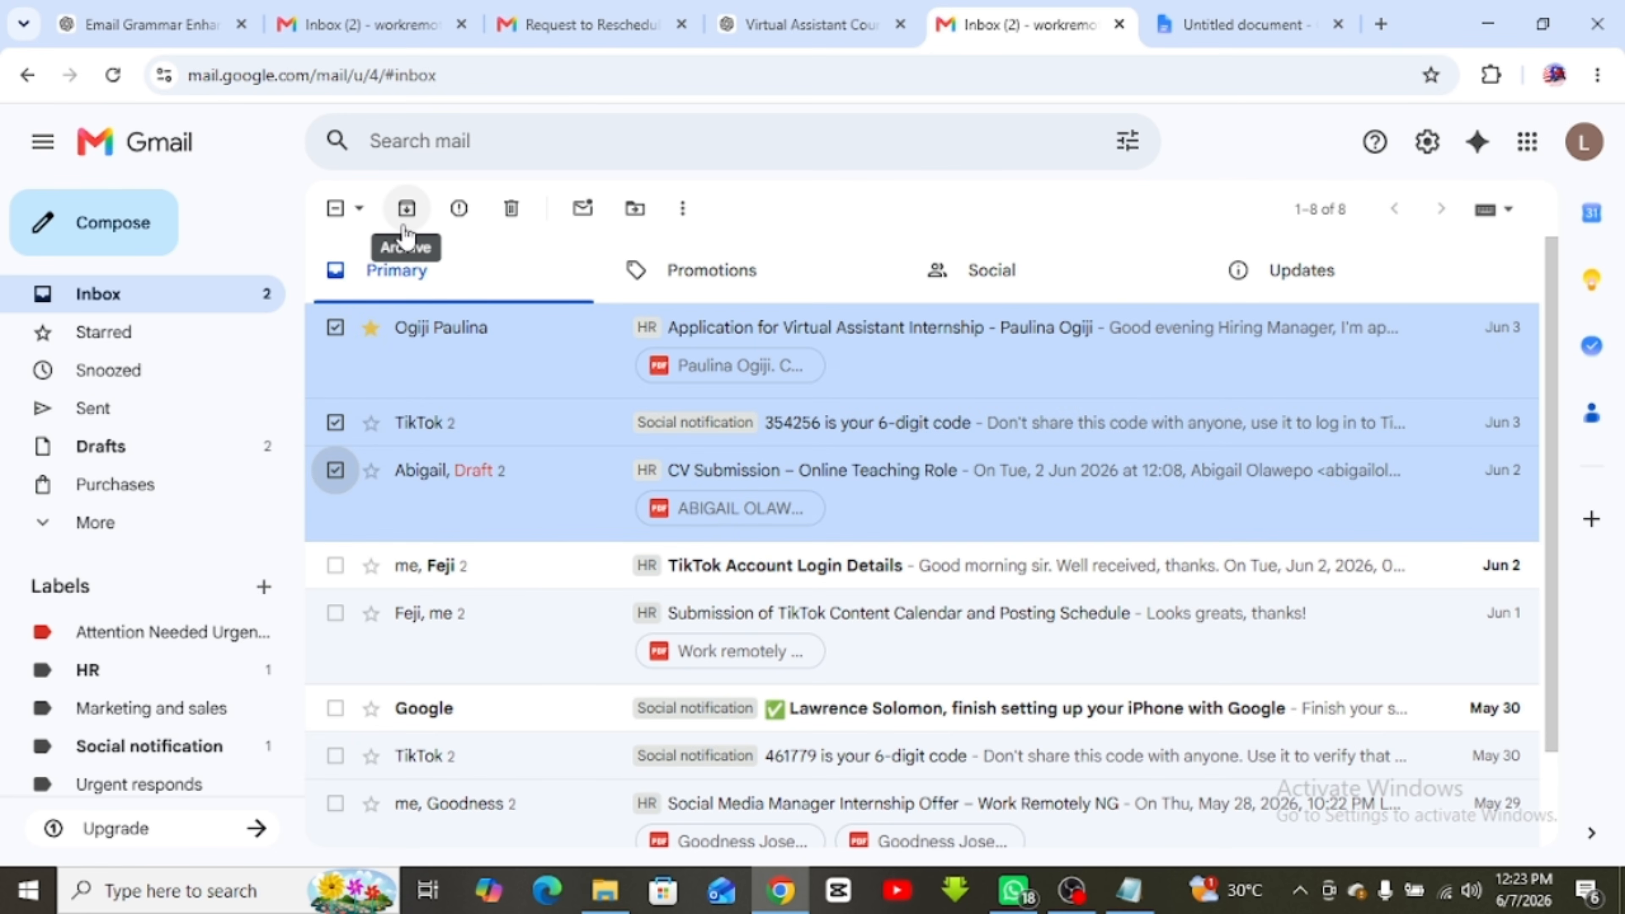
pyautogui.click(405, 225)
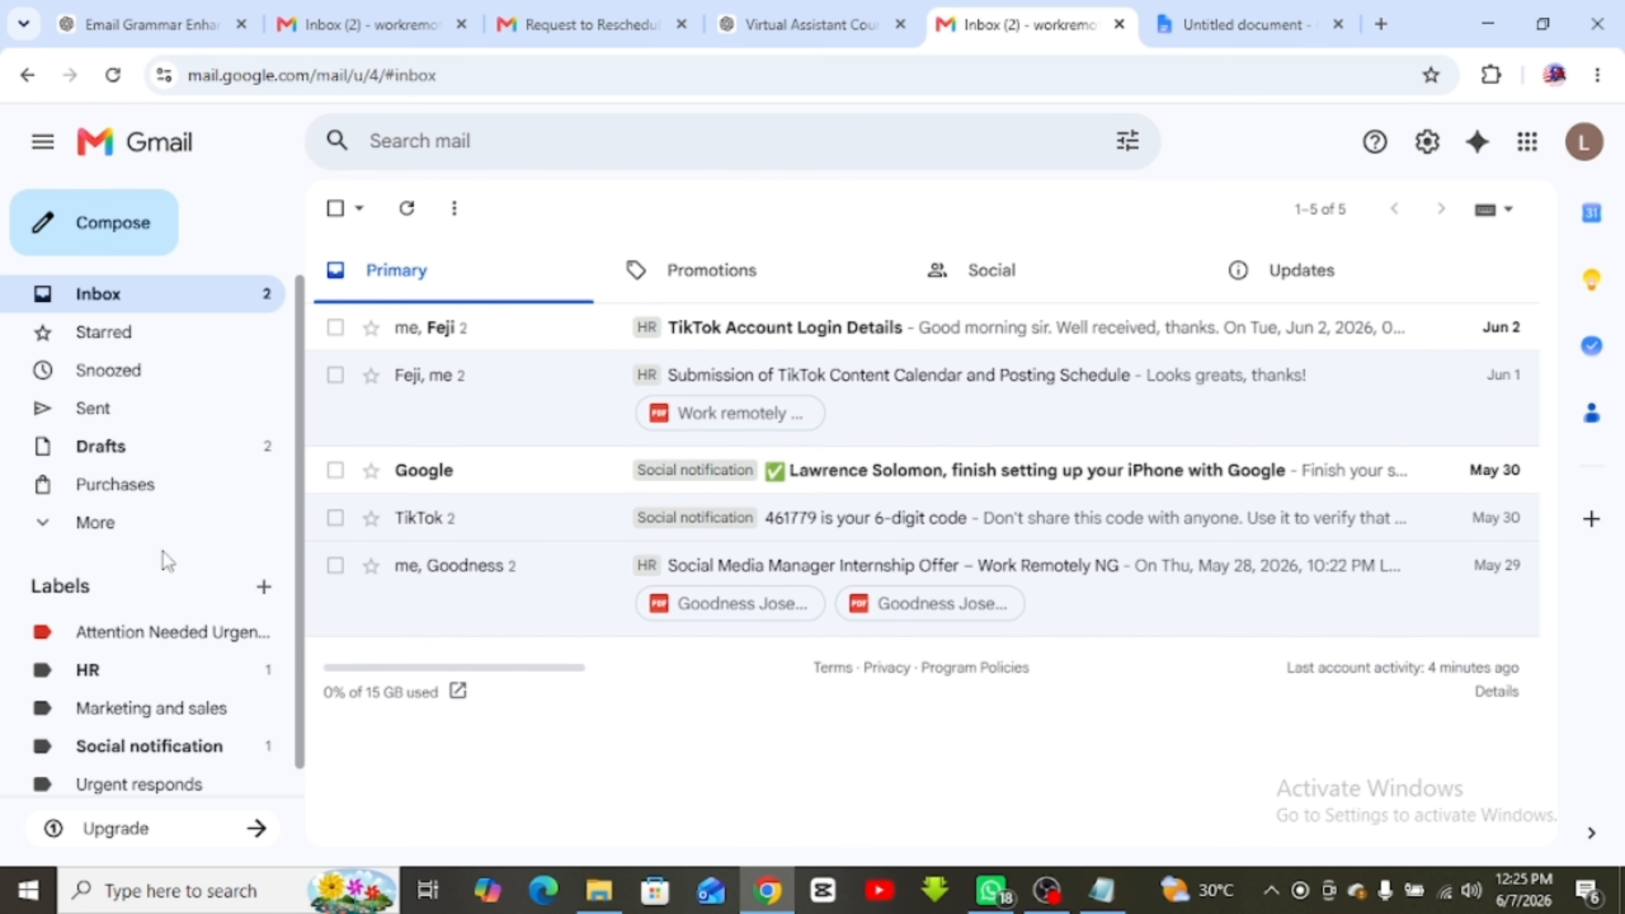
# Expand the folder list and open All Mail
pyautogui.click(94, 532)
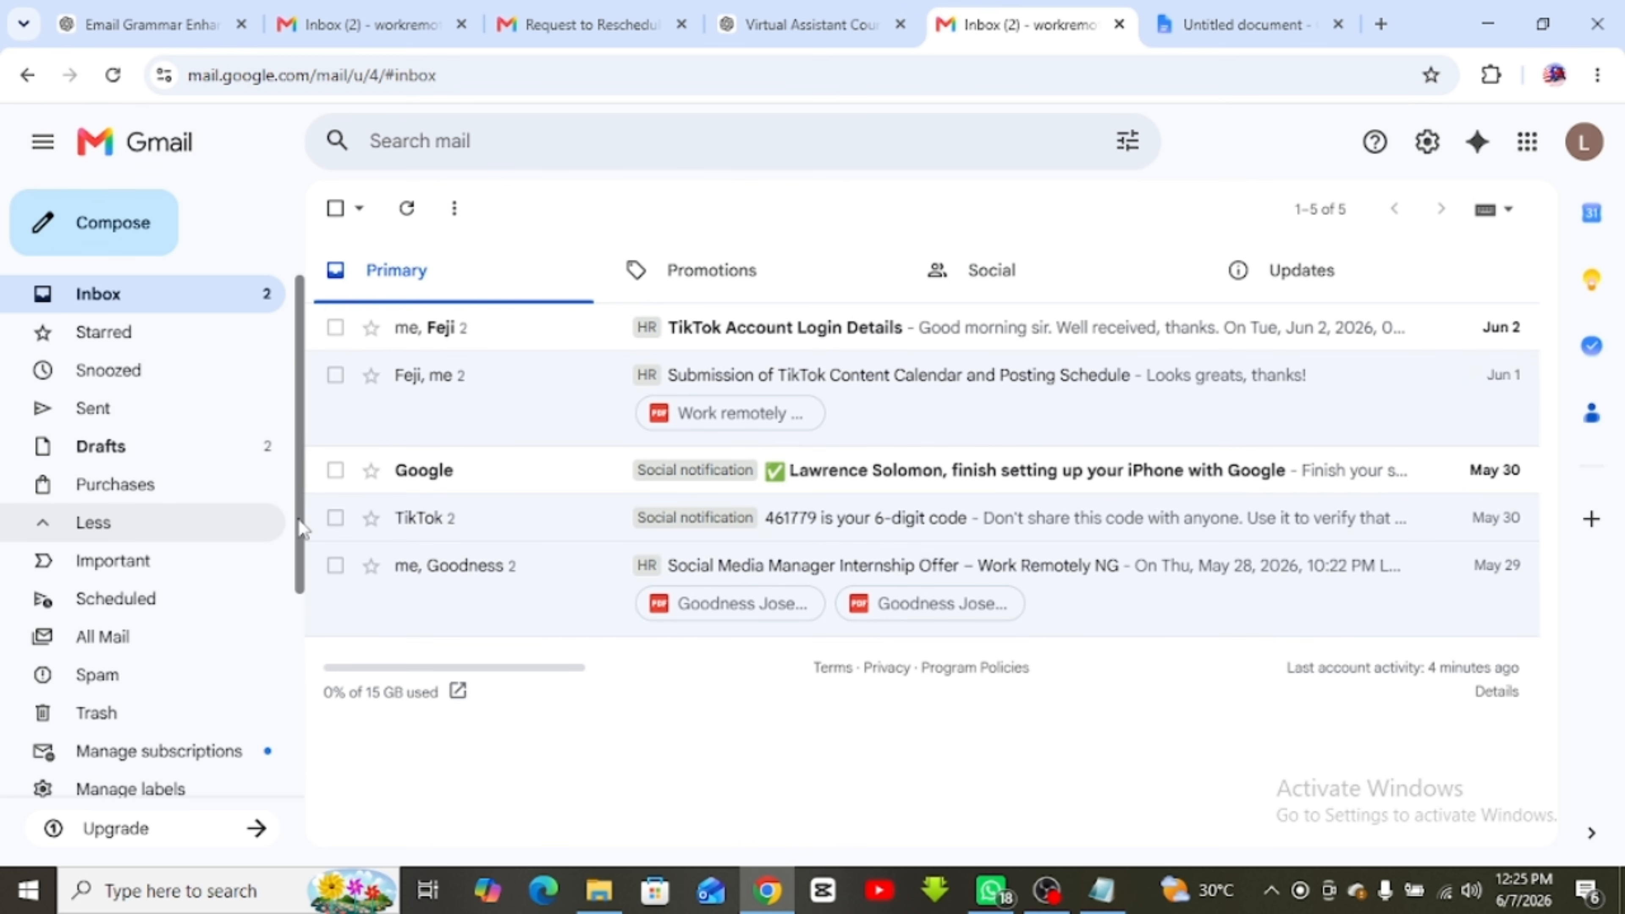
pyautogui.moveTo(298, 520); pyautogui.dragTo(300, 606)
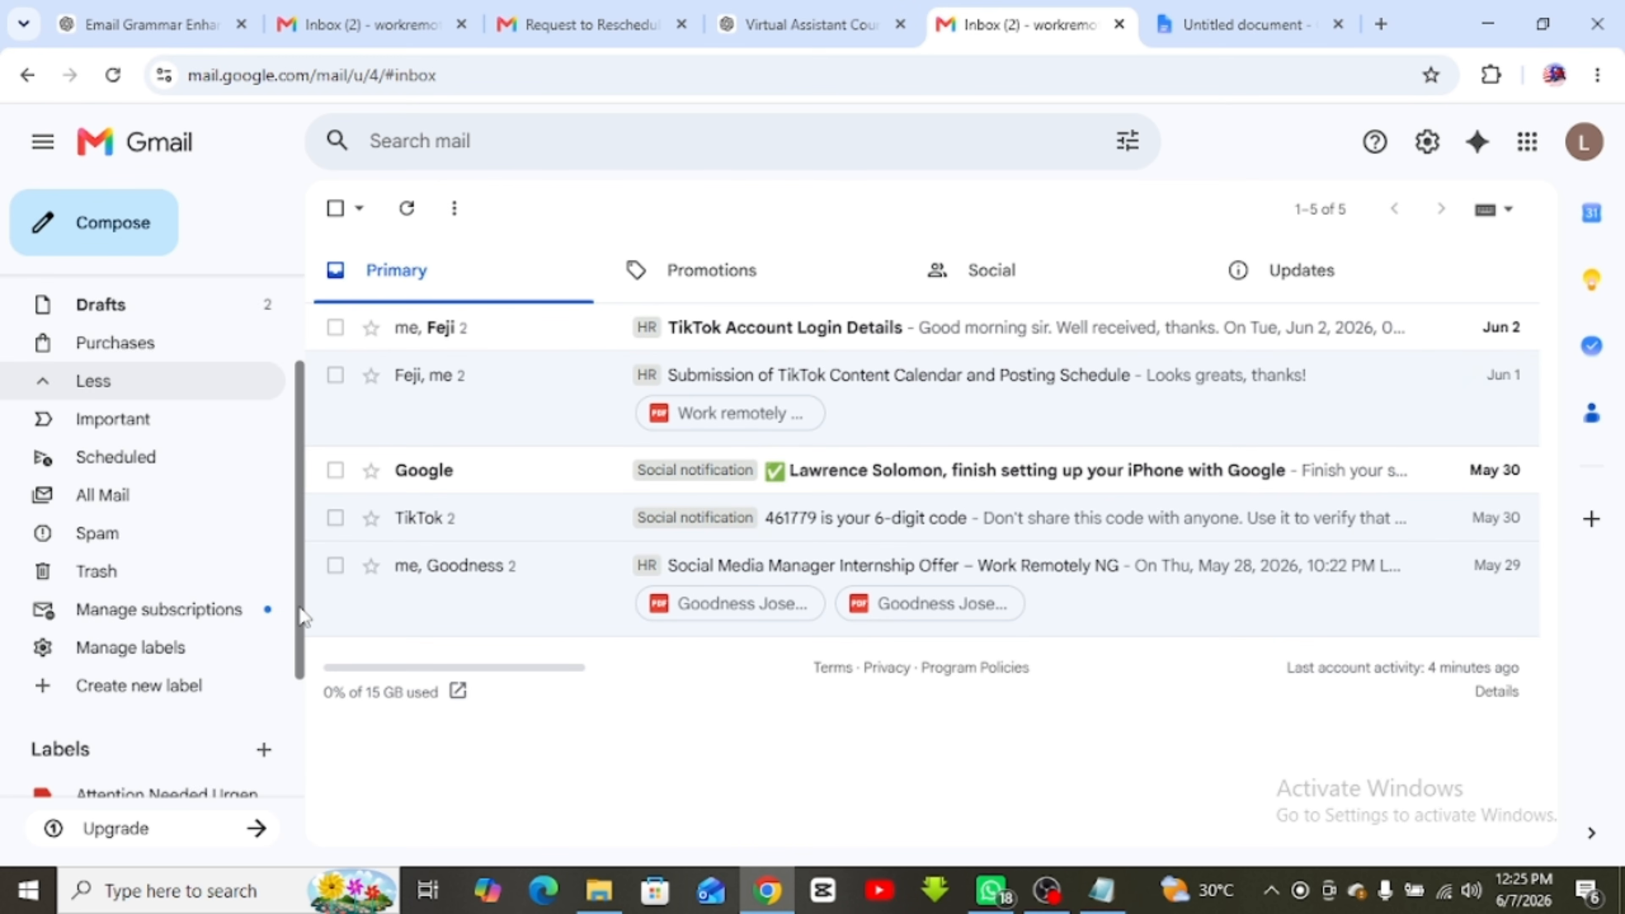
pyautogui.click(105, 505)
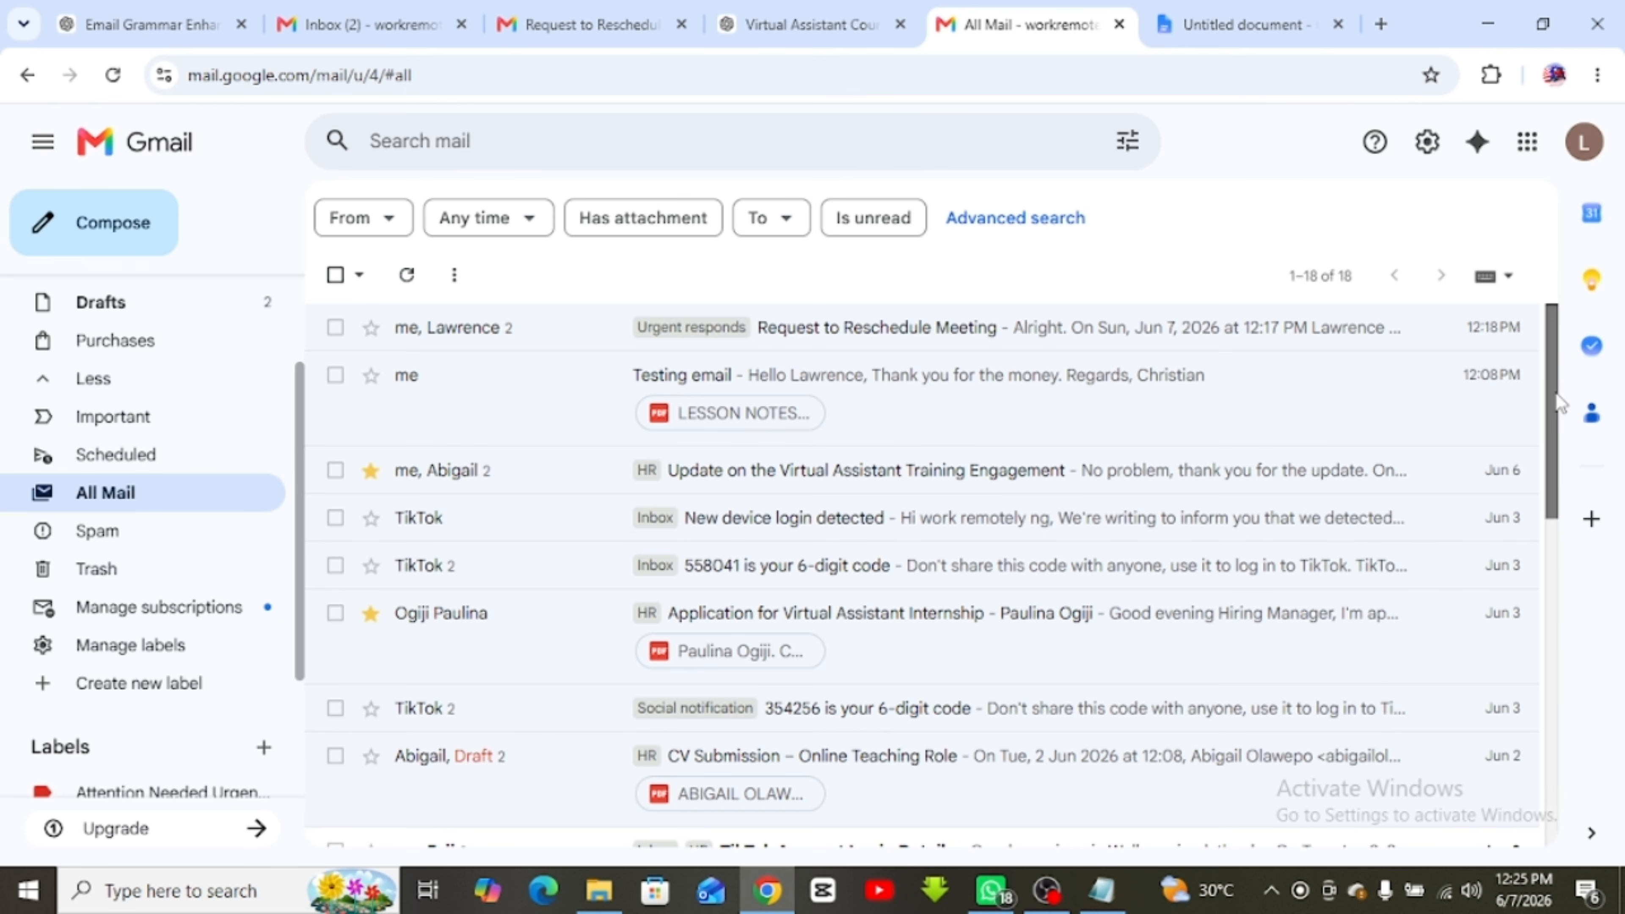
pyautogui.moveTo(1556, 393); pyautogui.dragTo(1567, 564)
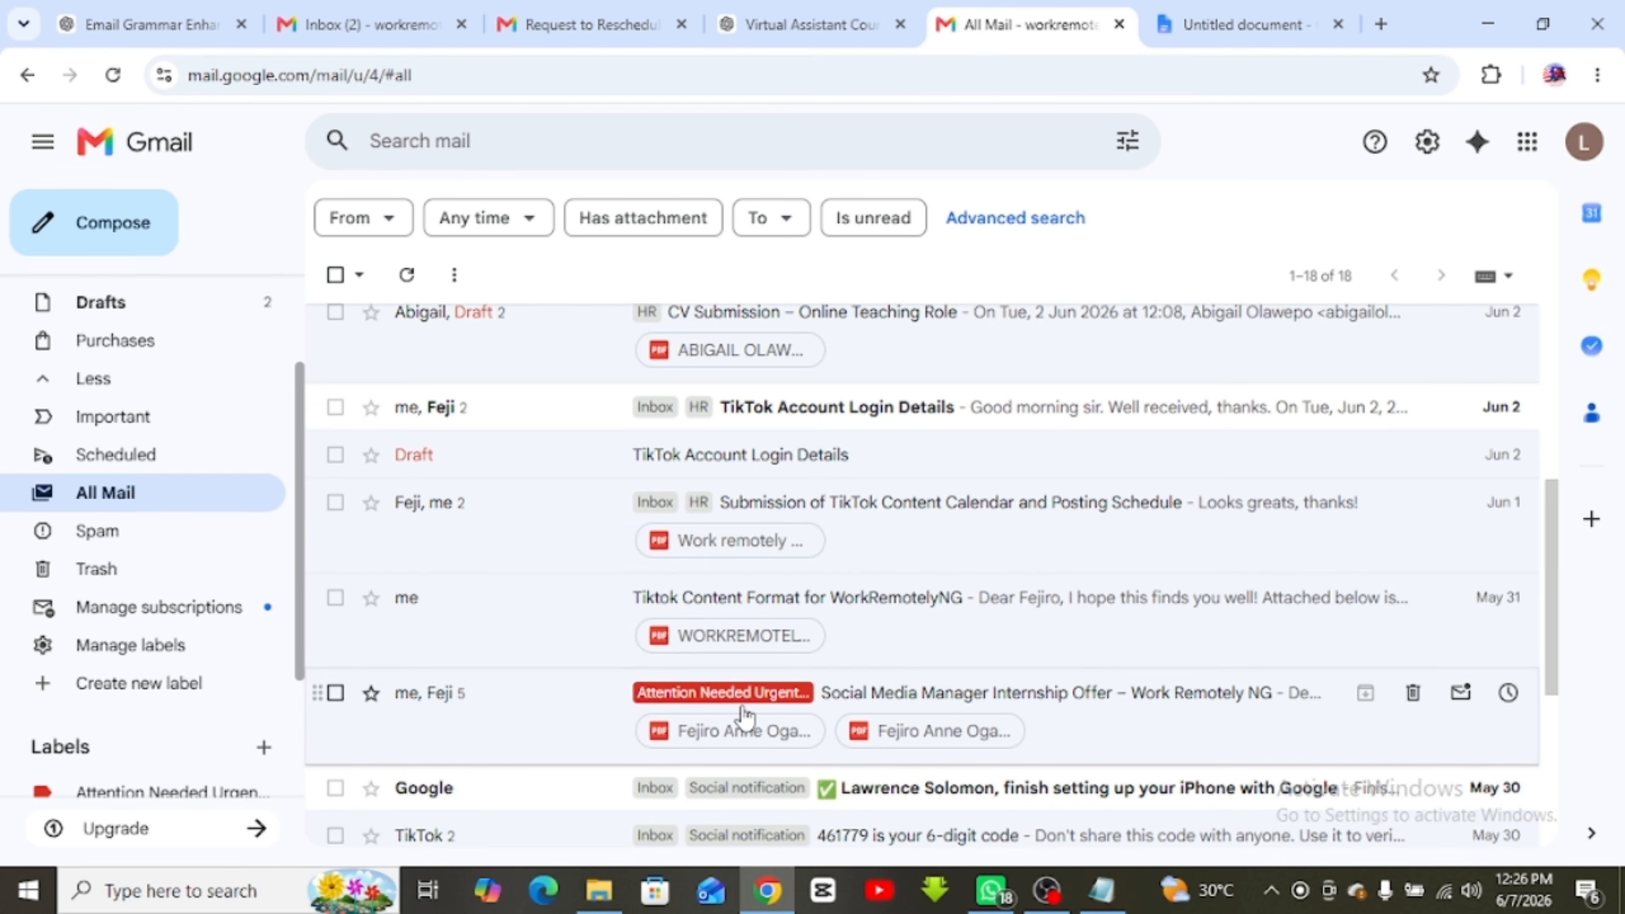
pyautogui.moveTo(1560, 592); pyautogui.dragTo(1564, 354)
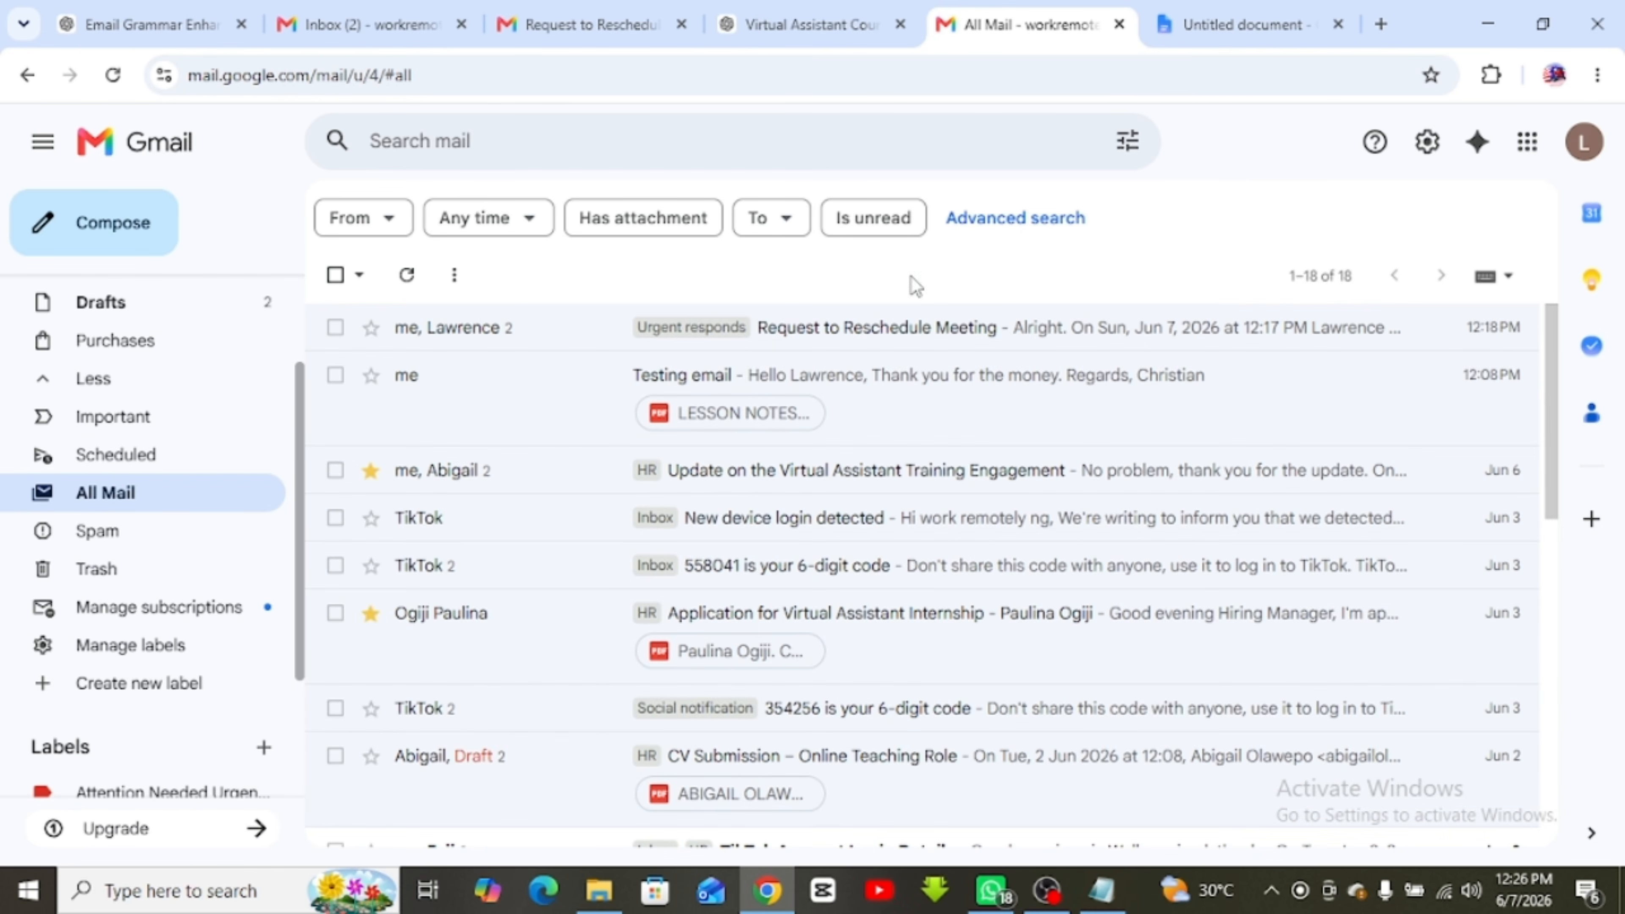
pyautogui.moveTo(300, 402); pyautogui.dragTo(299, 244)
# Select all 18 All Mail conversations, move them to Inbox, and view the inbox
pyautogui.click(358, 275)
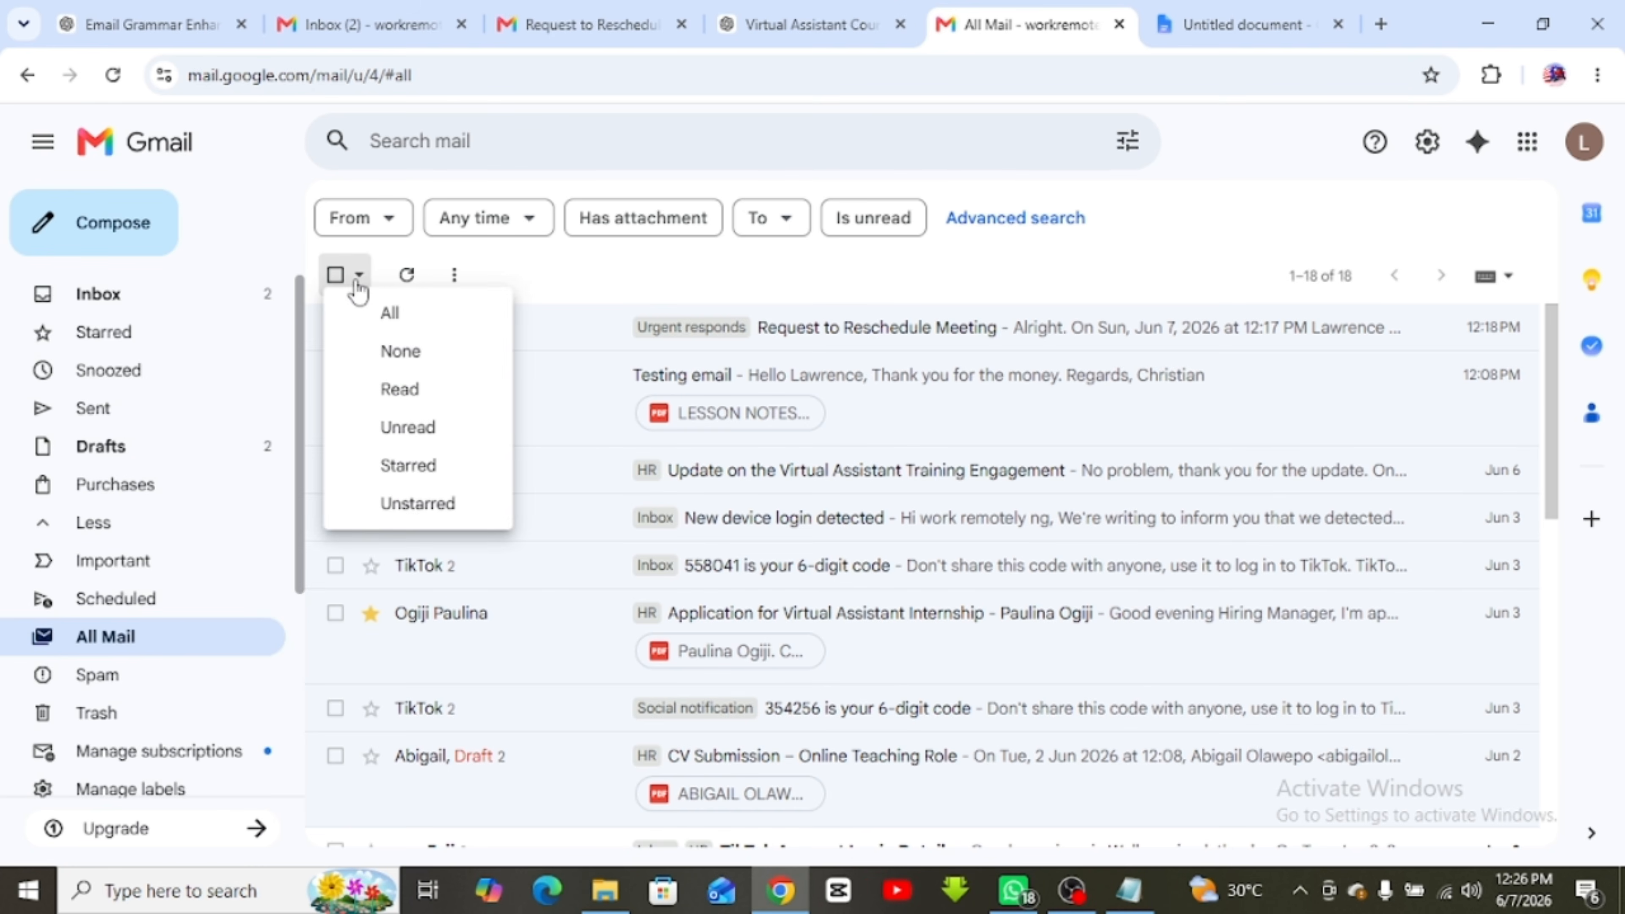
pyautogui.click(288, 221)
pyautogui.click(335, 327)
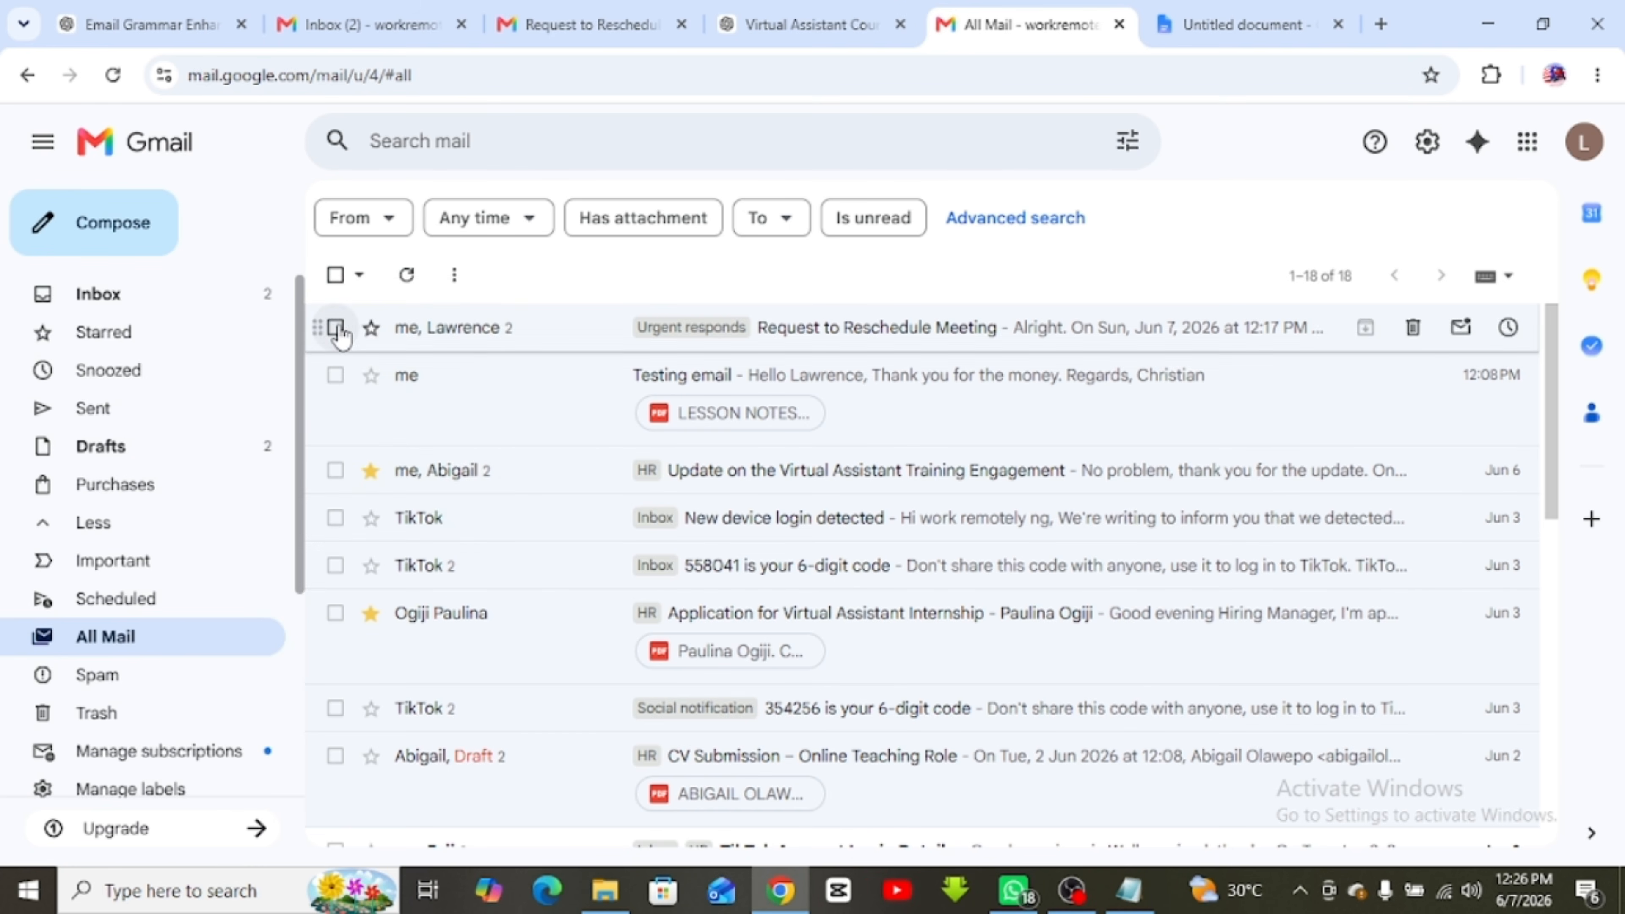
pyautogui.click(336, 375)
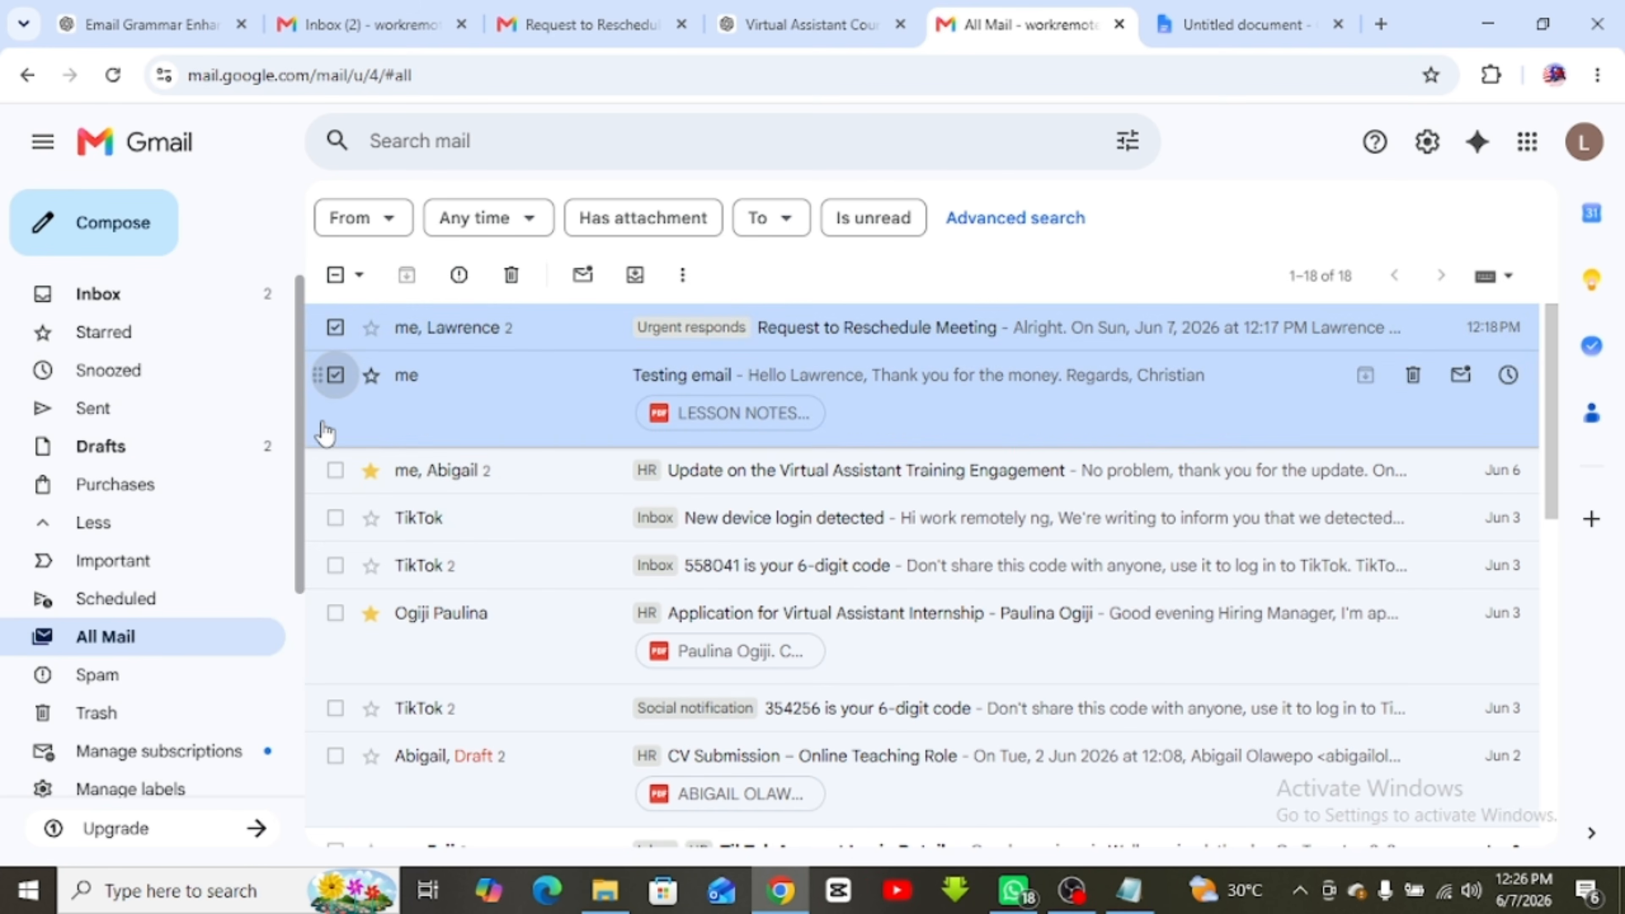
pyautogui.click(360, 276)
pyautogui.click(388, 313)
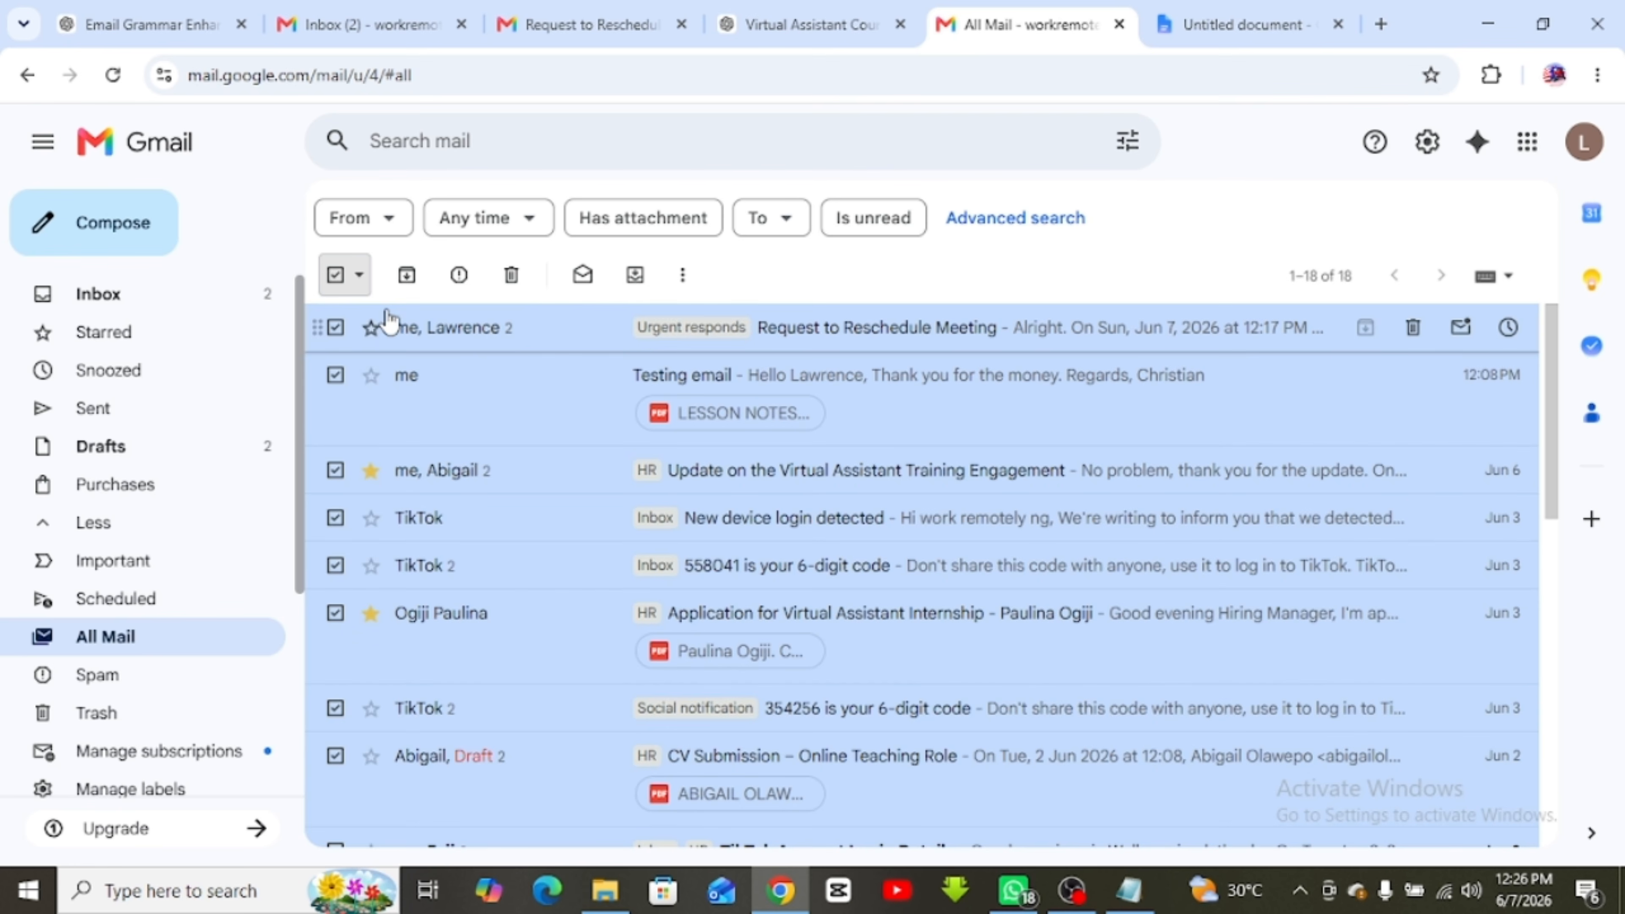
pyautogui.click(635, 275)
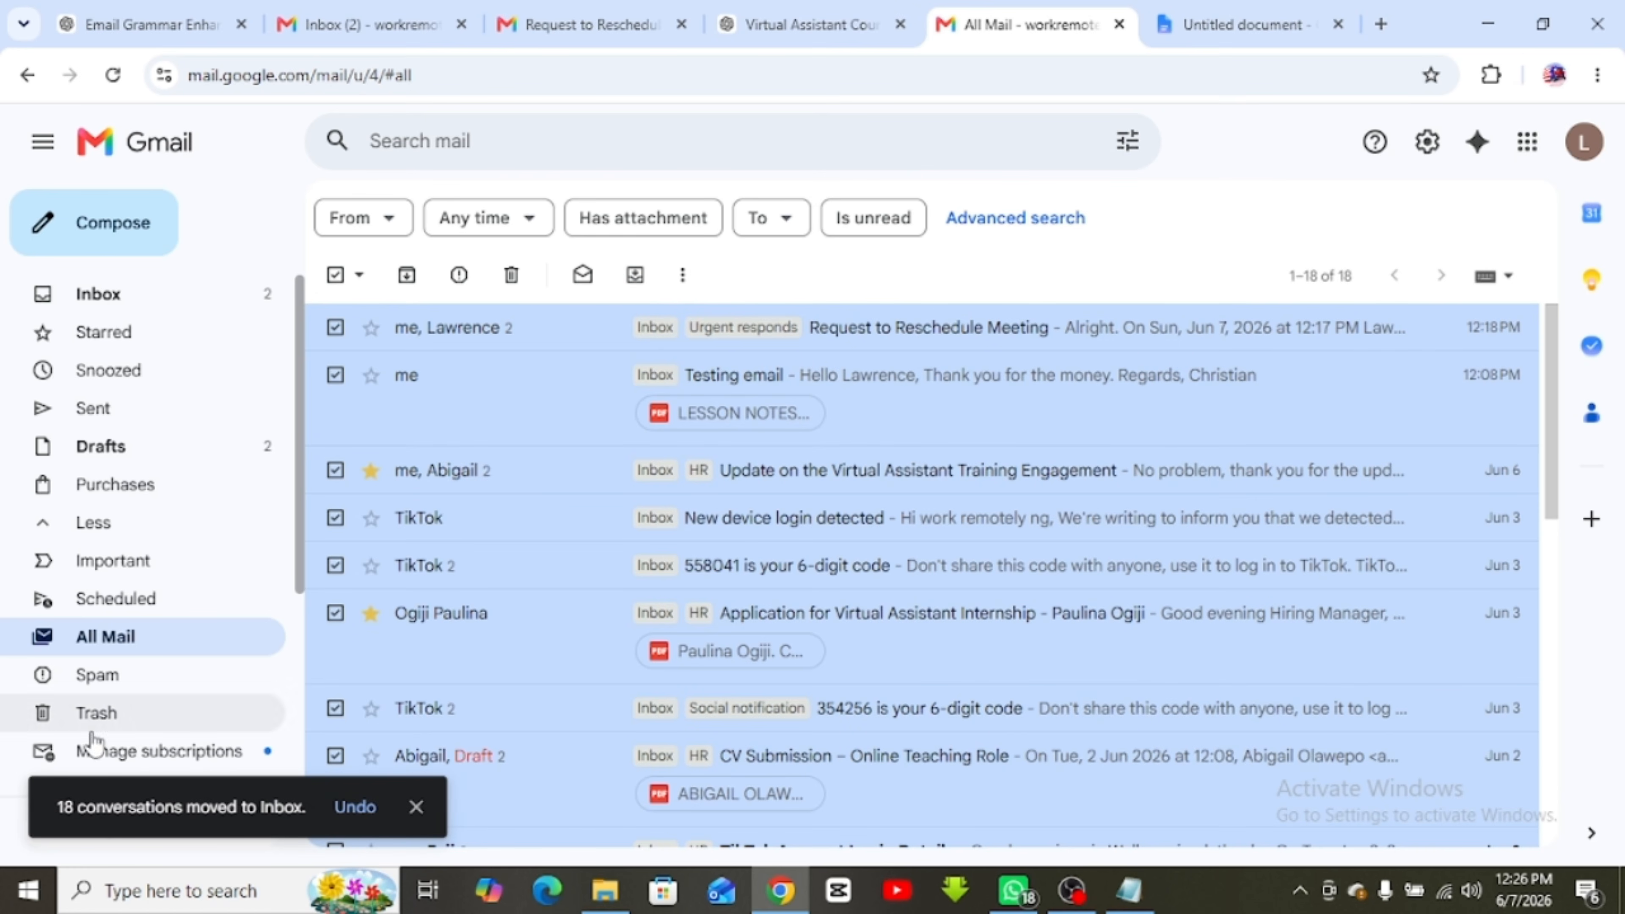
pyautogui.click(150, 298)
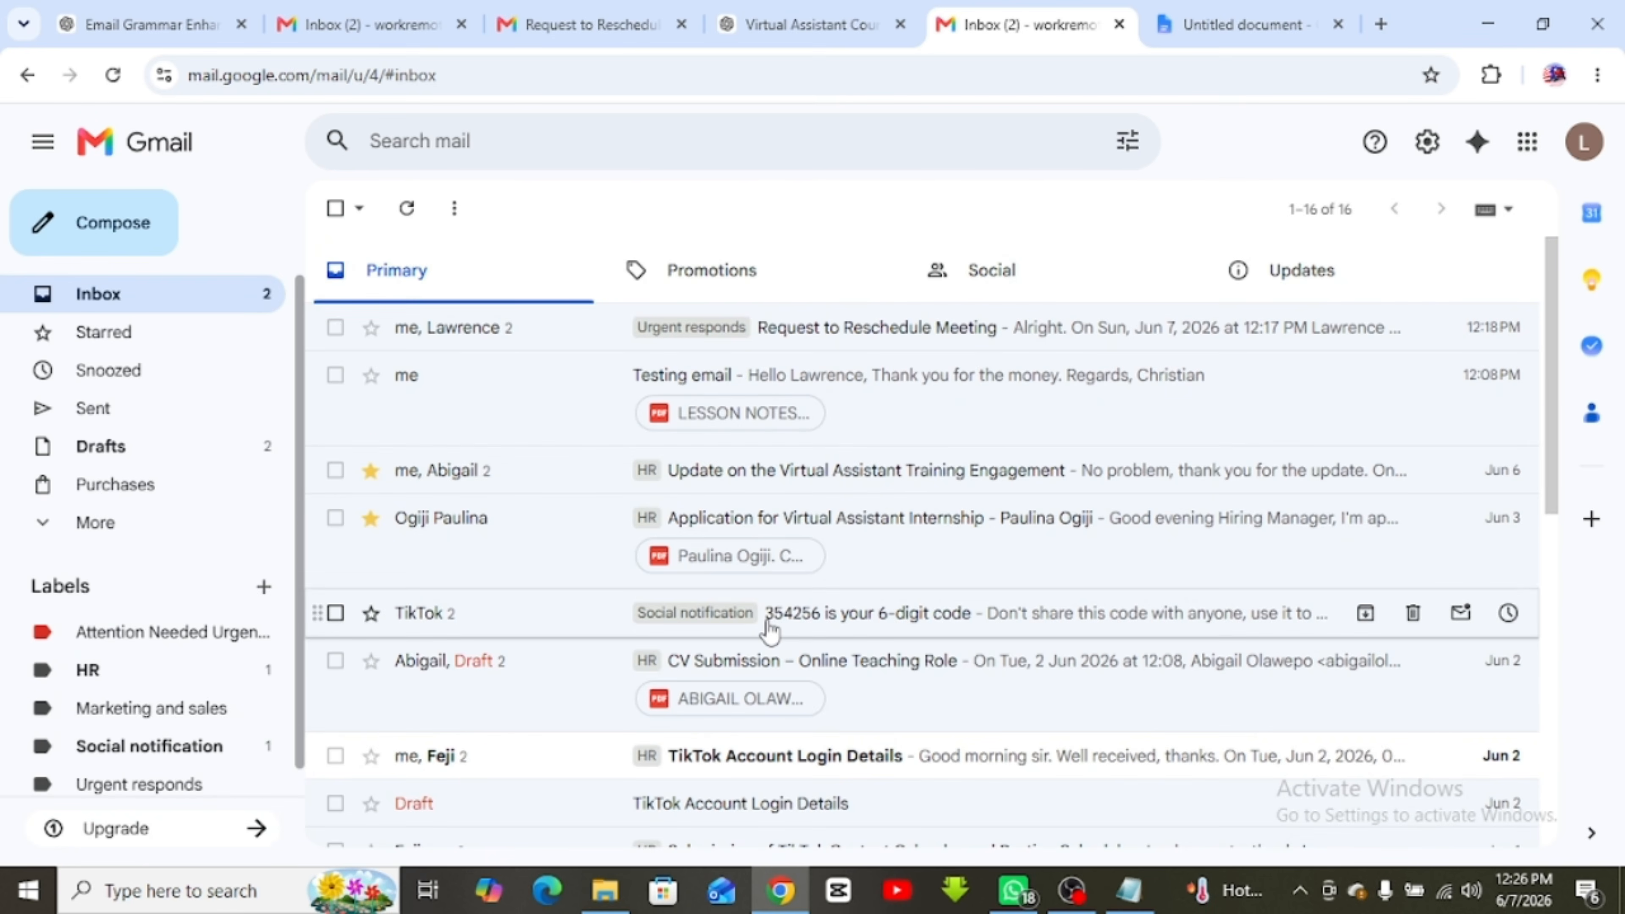
# In the other account's Request to Reschedule tab, go back from the email to that inbox
pyautogui.scroll(-5, 770, 631)
pyautogui.scroll(5, 770, 630)
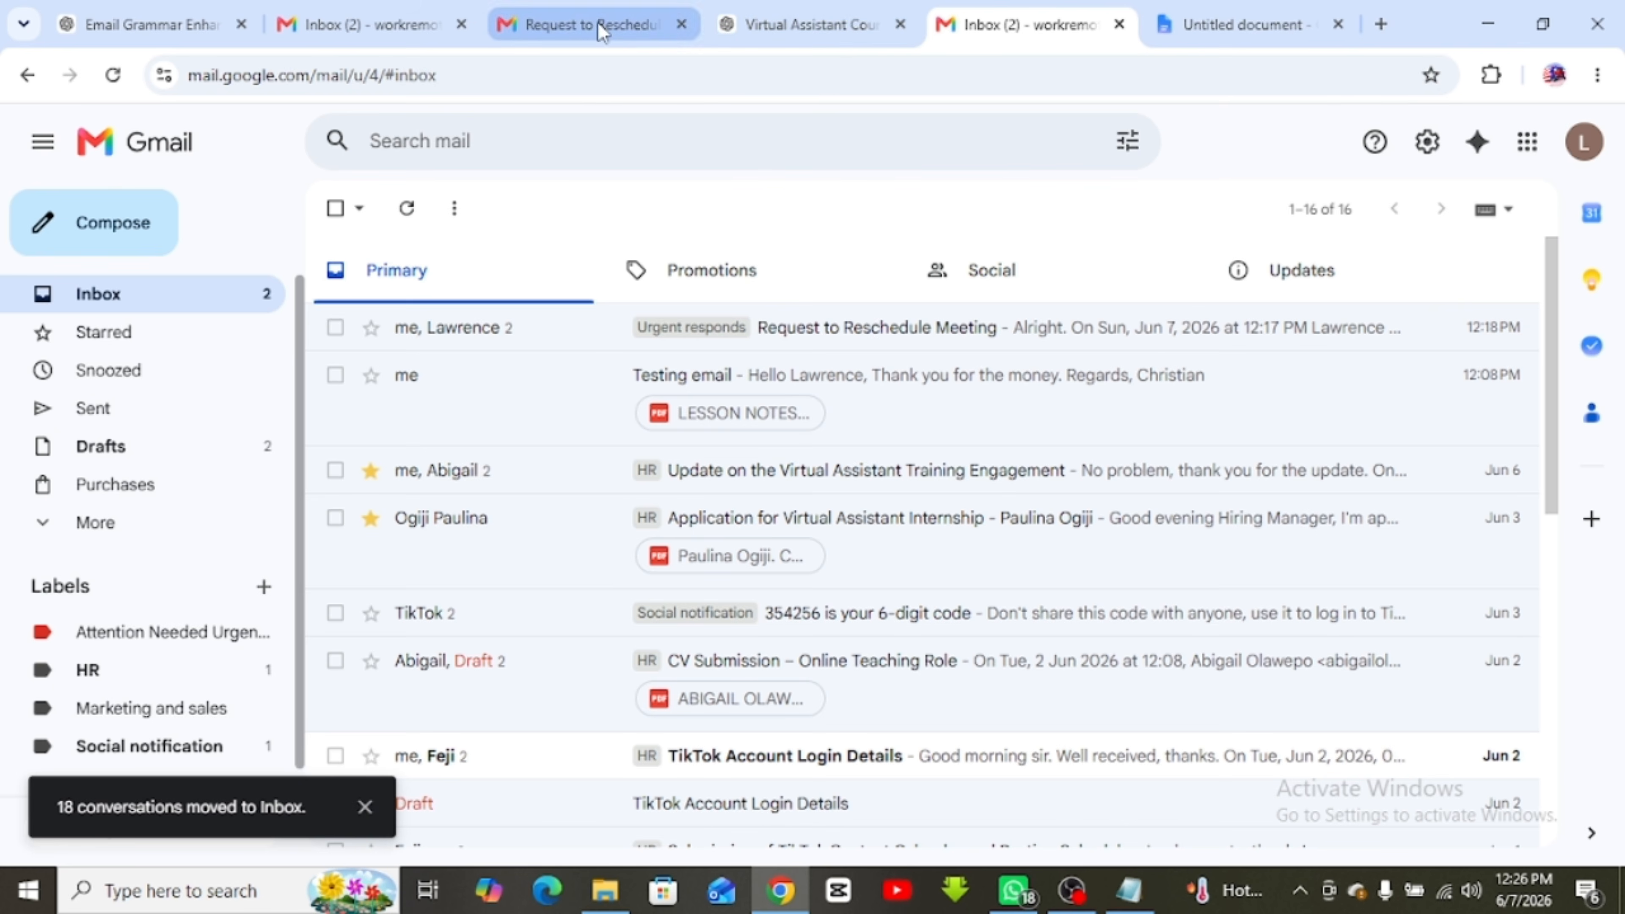
pyautogui.click(577, 28)
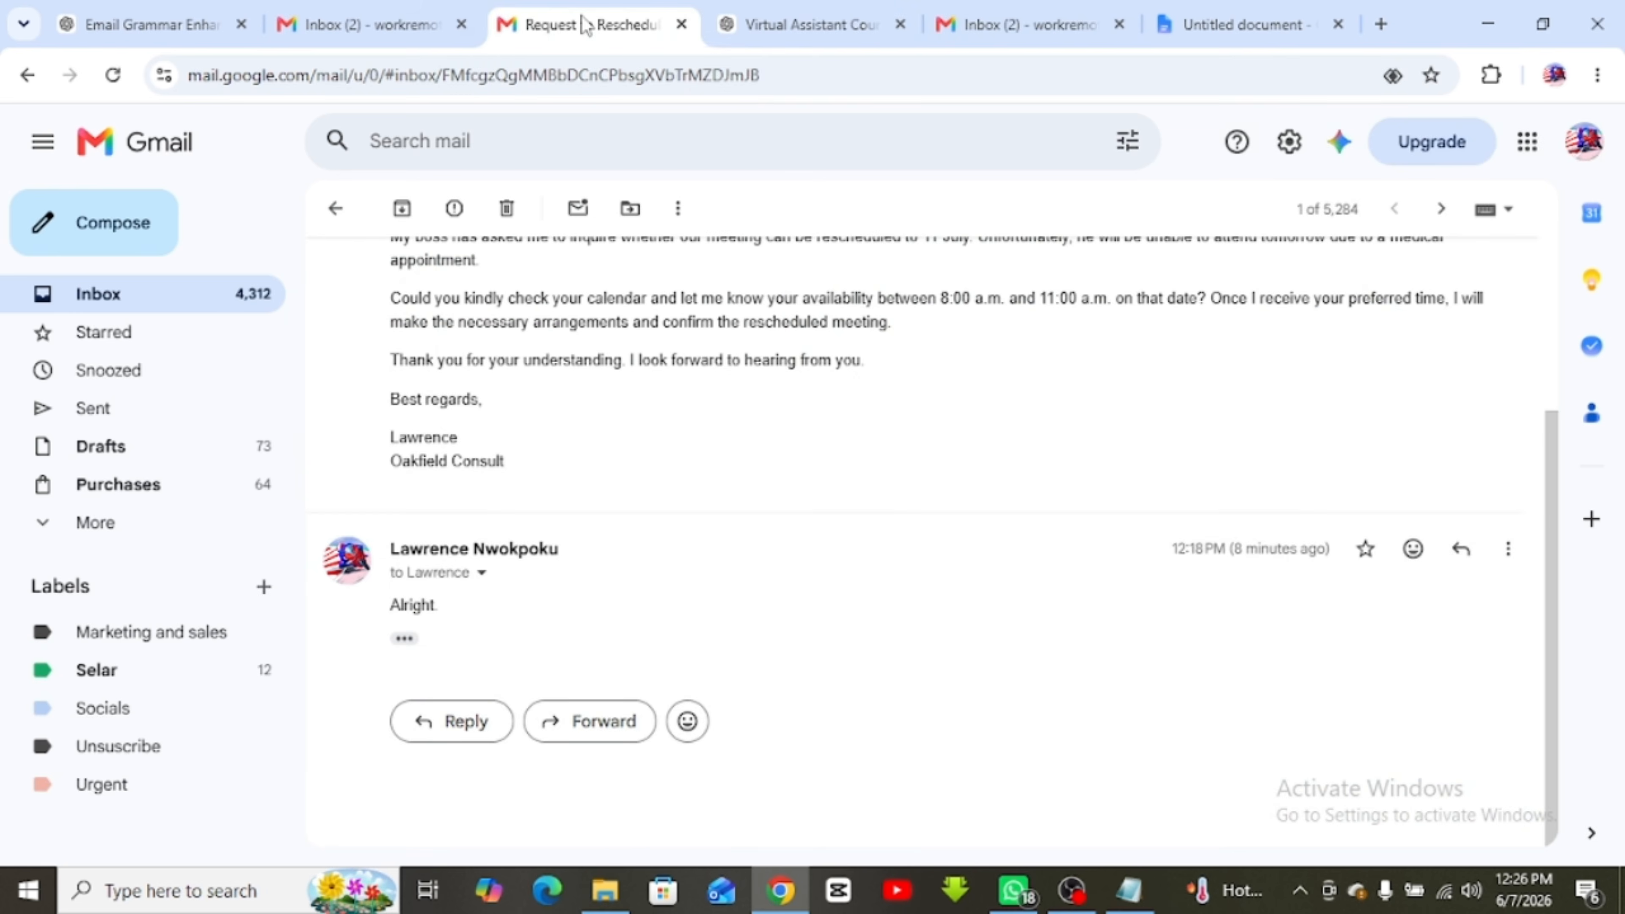
pyautogui.click(366, 25)
pyautogui.click(1009, 27)
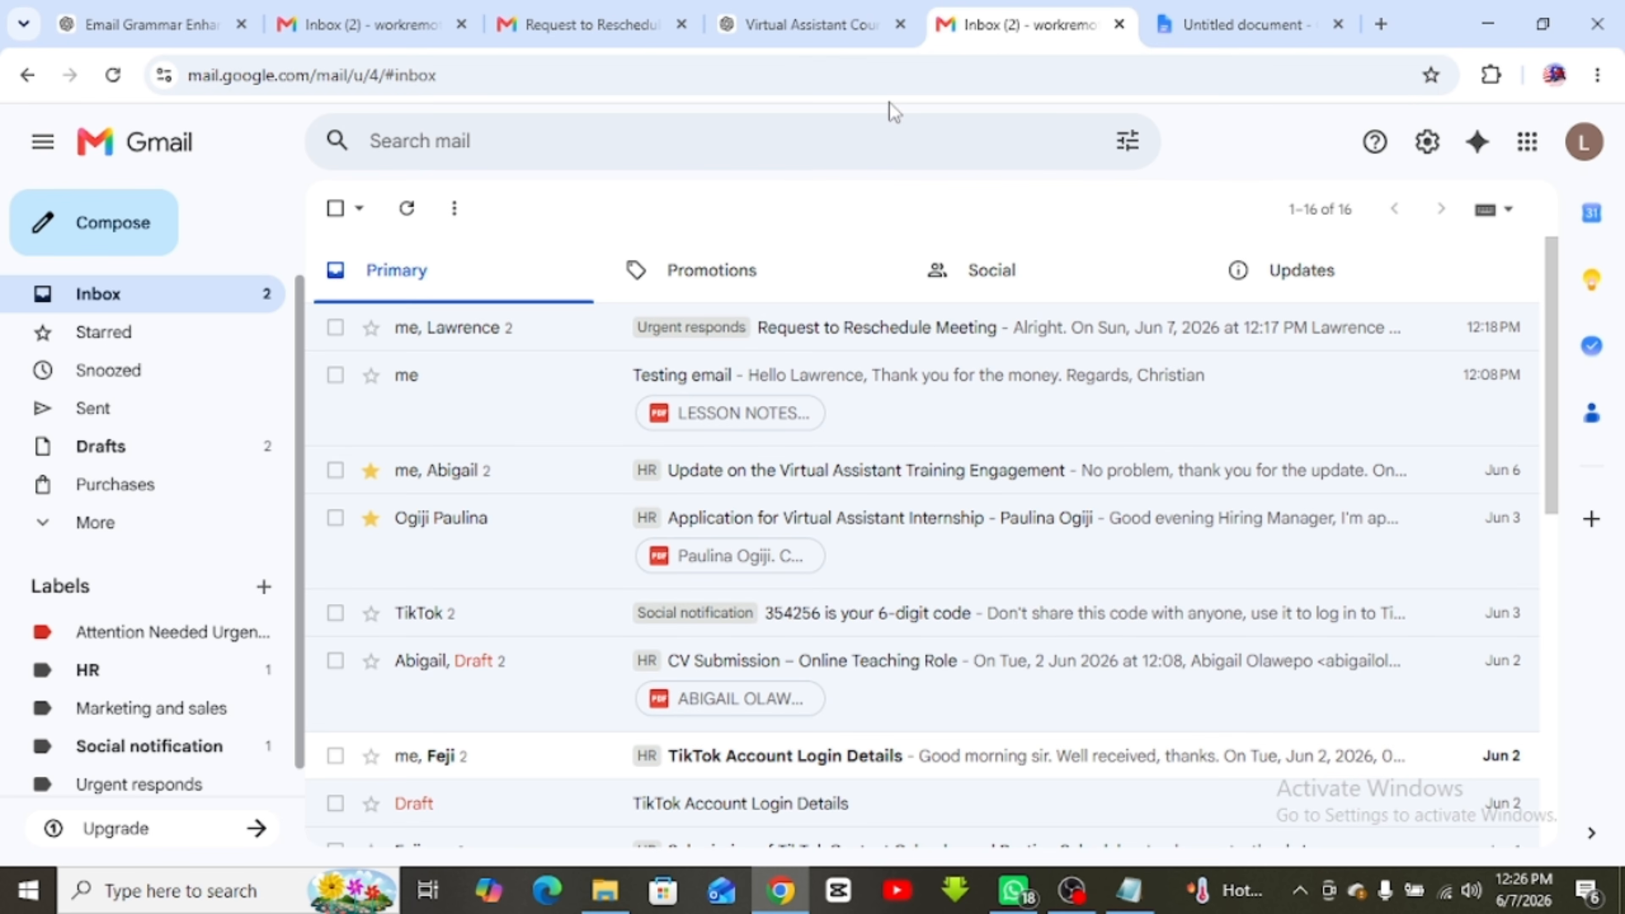
pyautogui.click(617, 36)
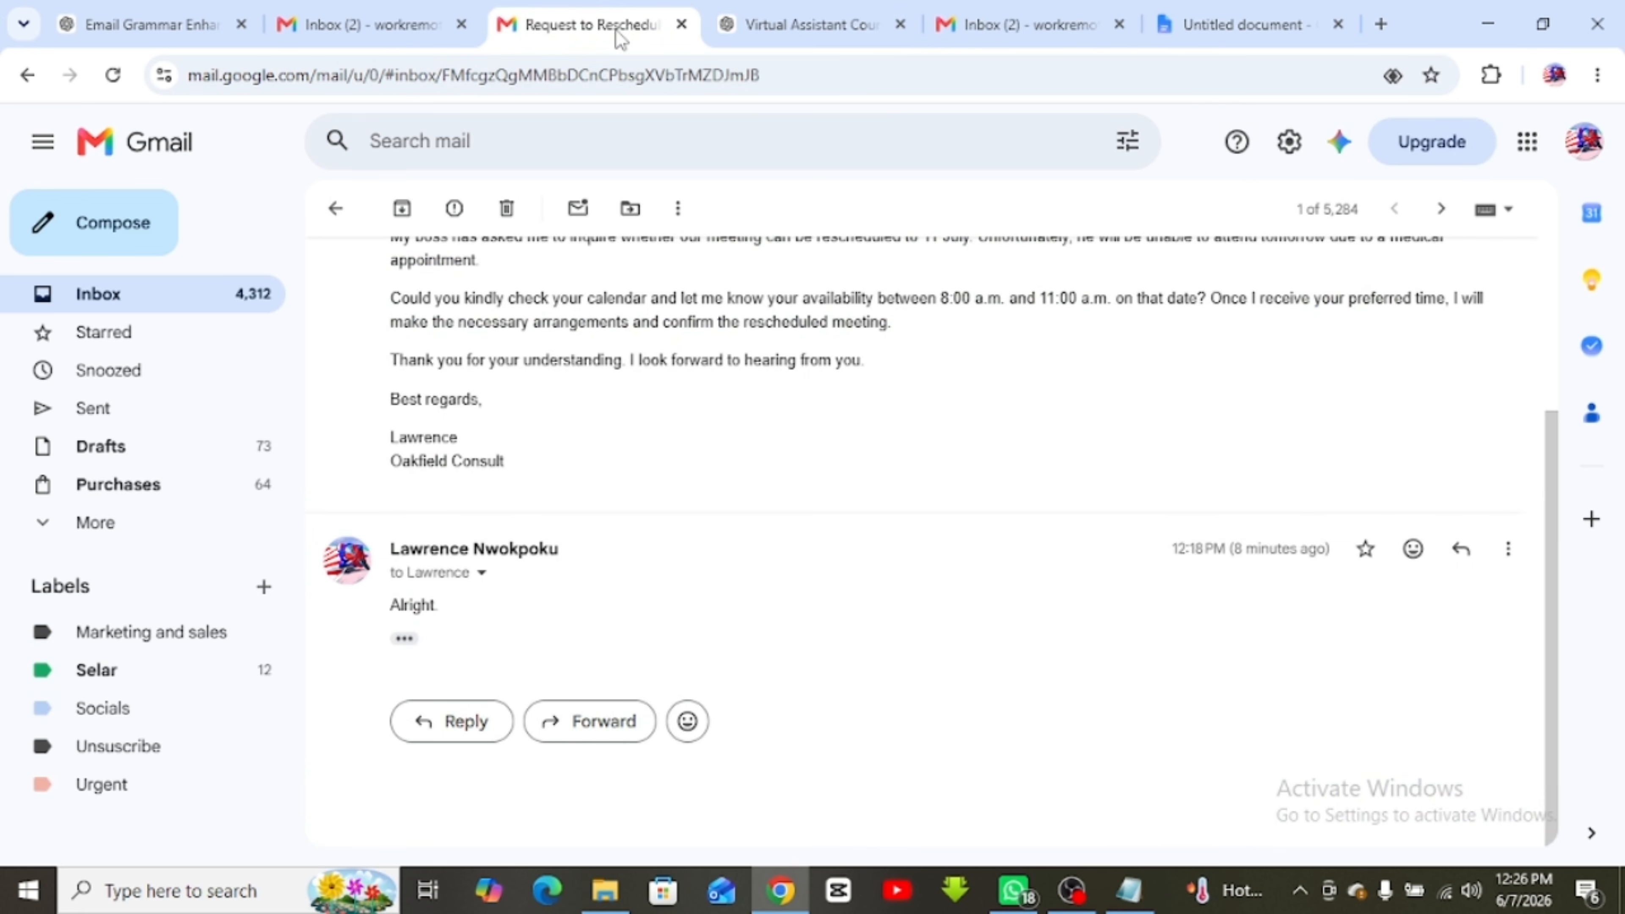
pyautogui.click(335, 208)
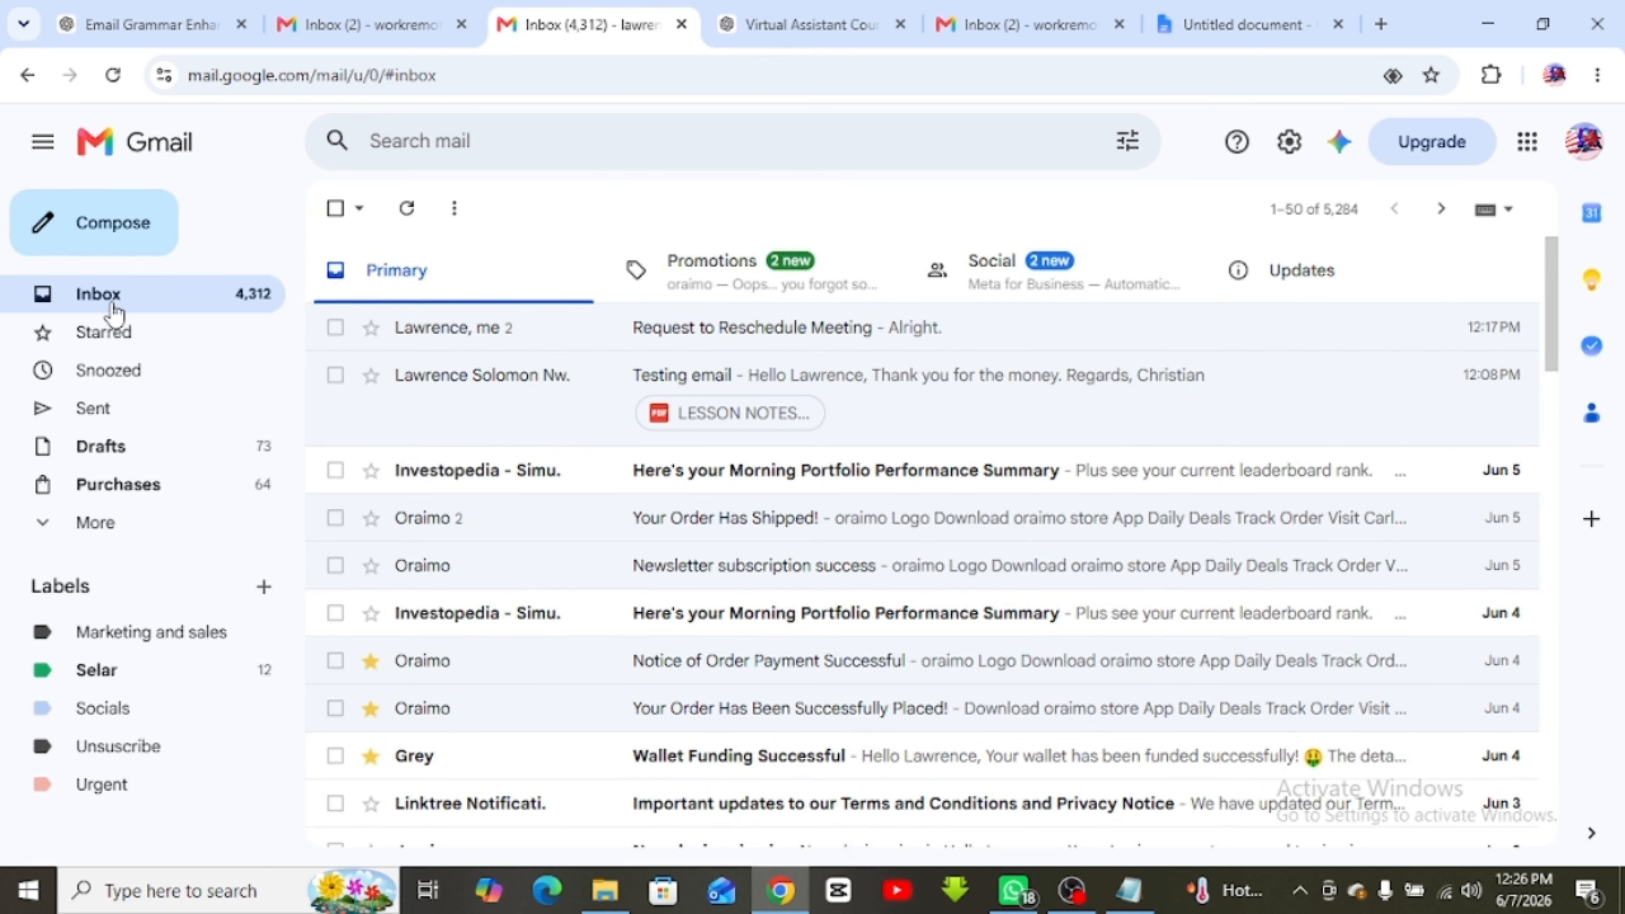
# Search the mailbox for LinkedIn emails with the query 'link' and browse the results
pyautogui.click(1329, 210)
pyautogui.click(1054, 203)
pyautogui.click(567, 140)
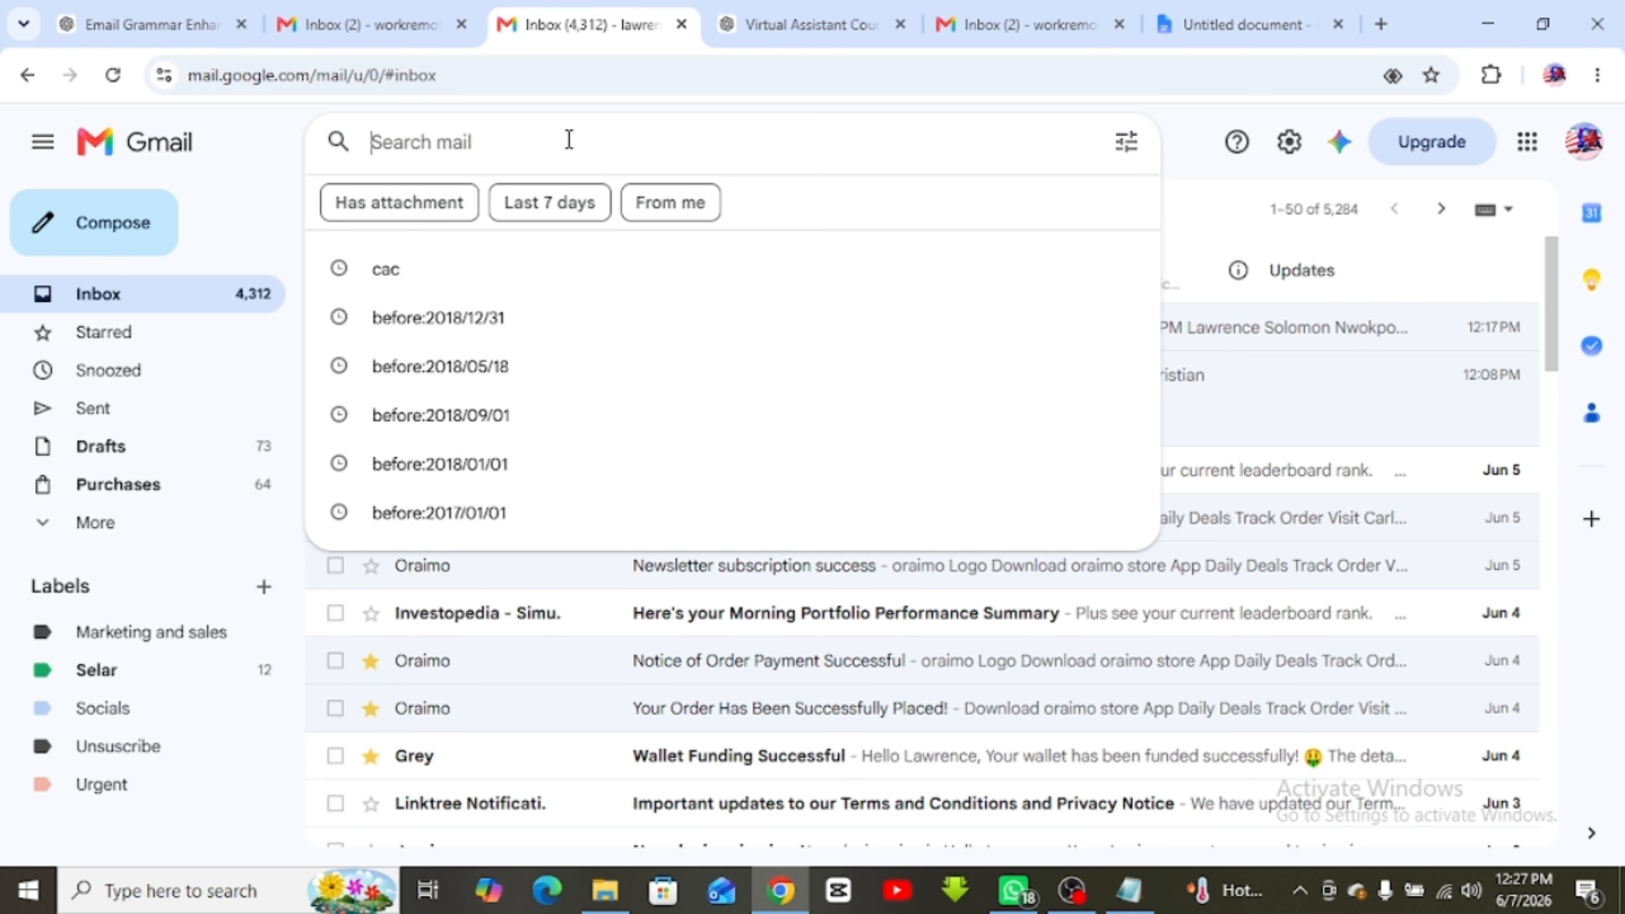
pyautogui.write('linkedin')
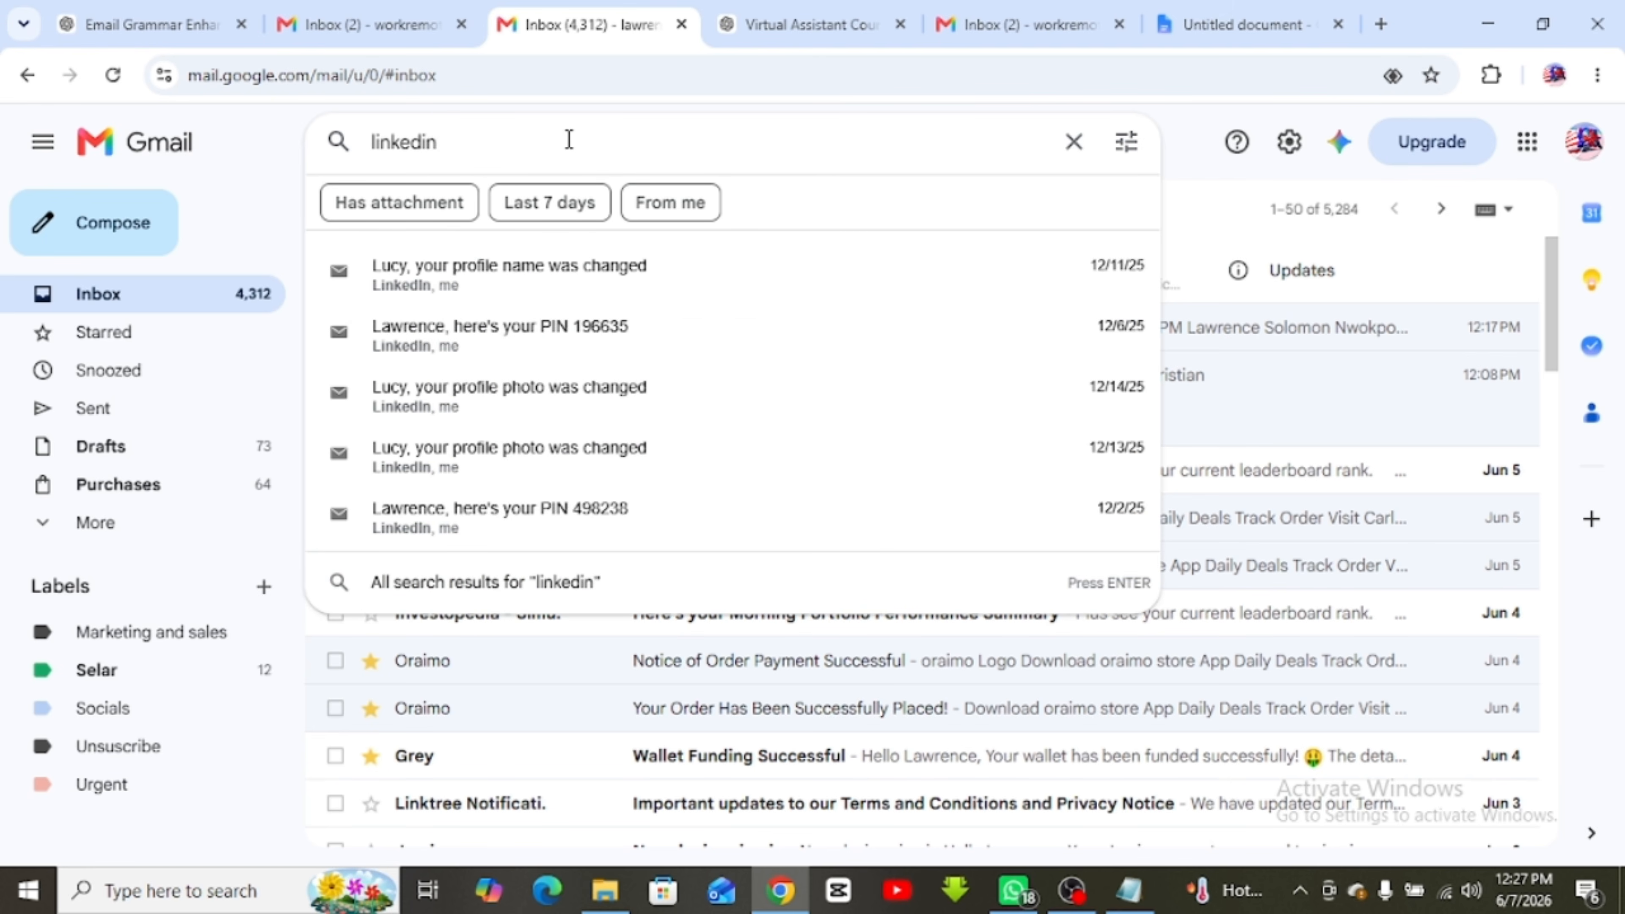
pyautogui.press('Return')
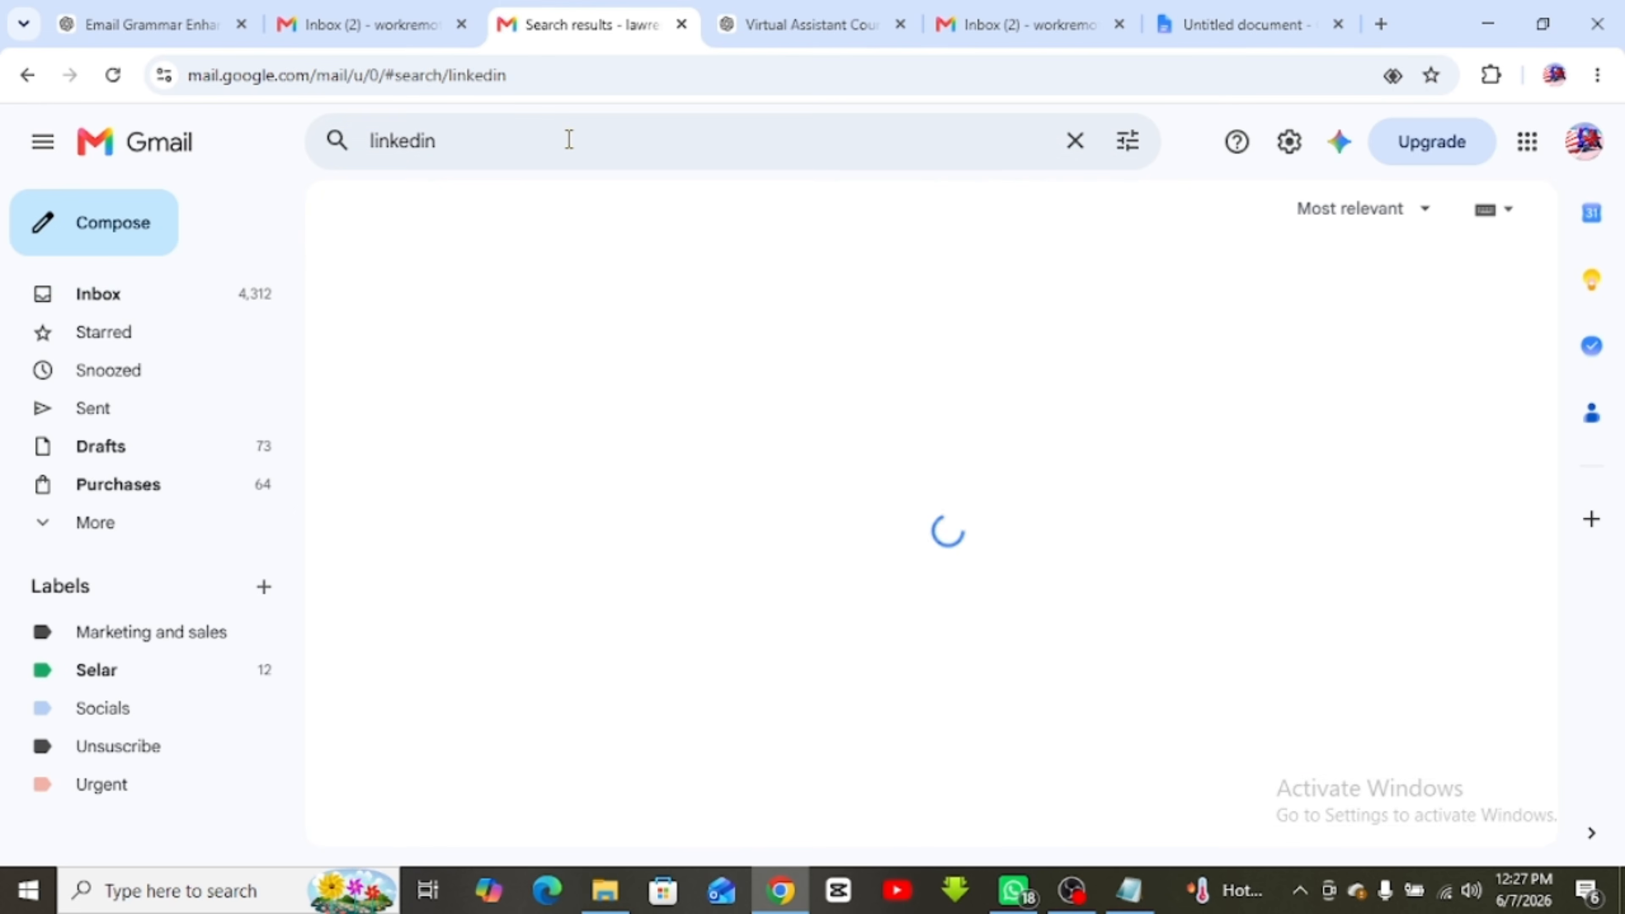
pyautogui.scroll(-15, 660, 448)
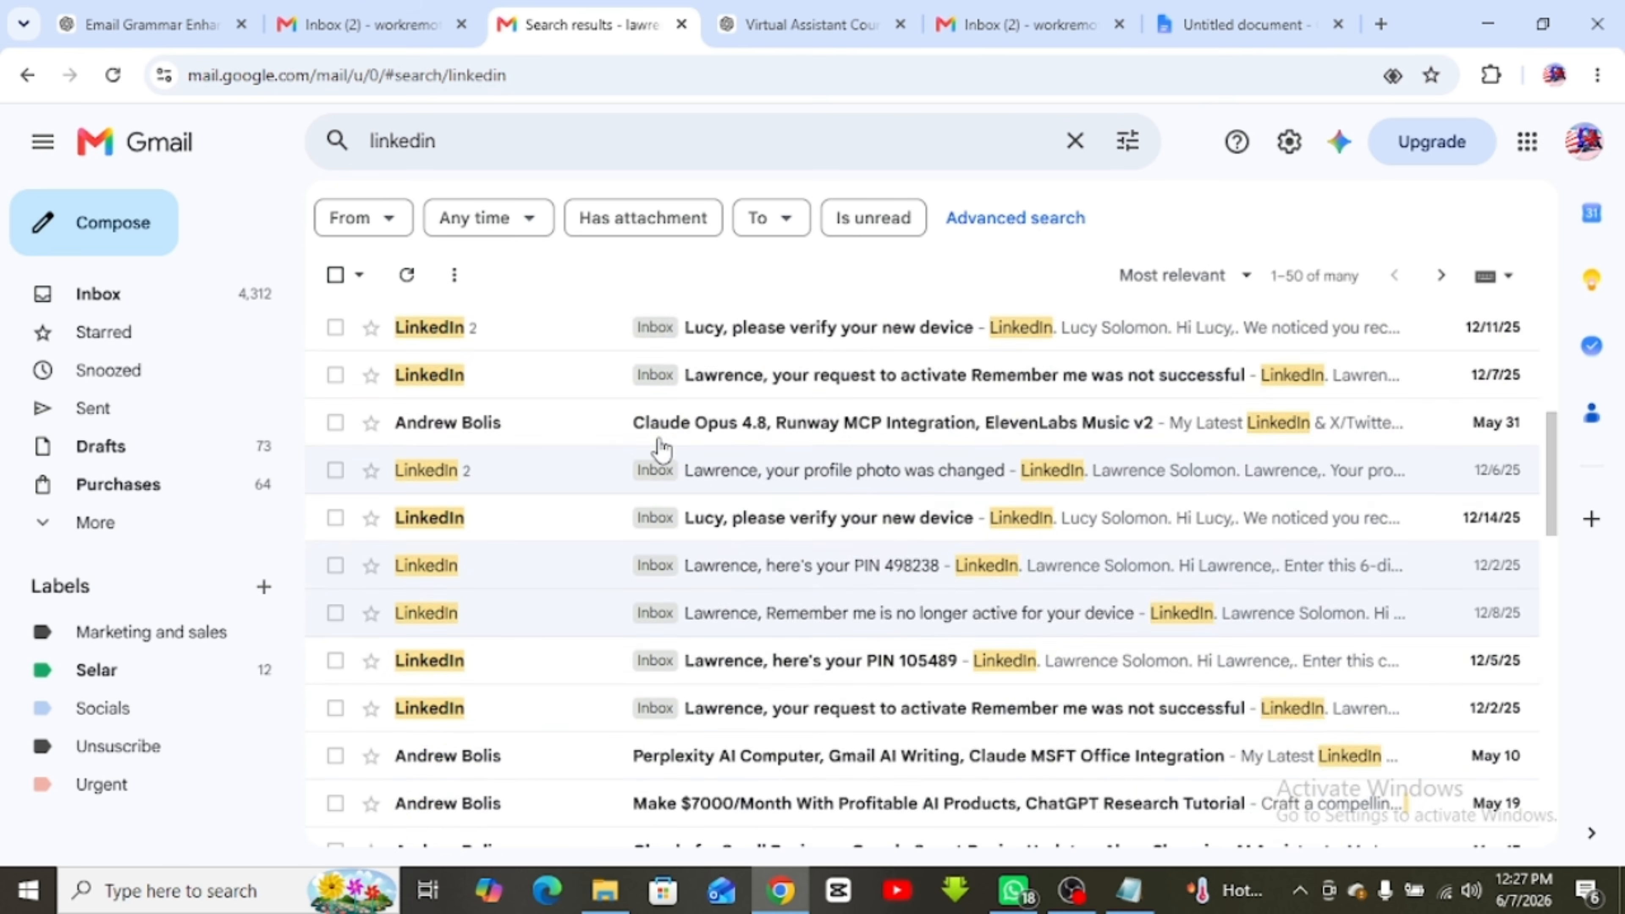
pyautogui.scroll(-5, 663, 448)
pyautogui.scroll(20, 662, 445)
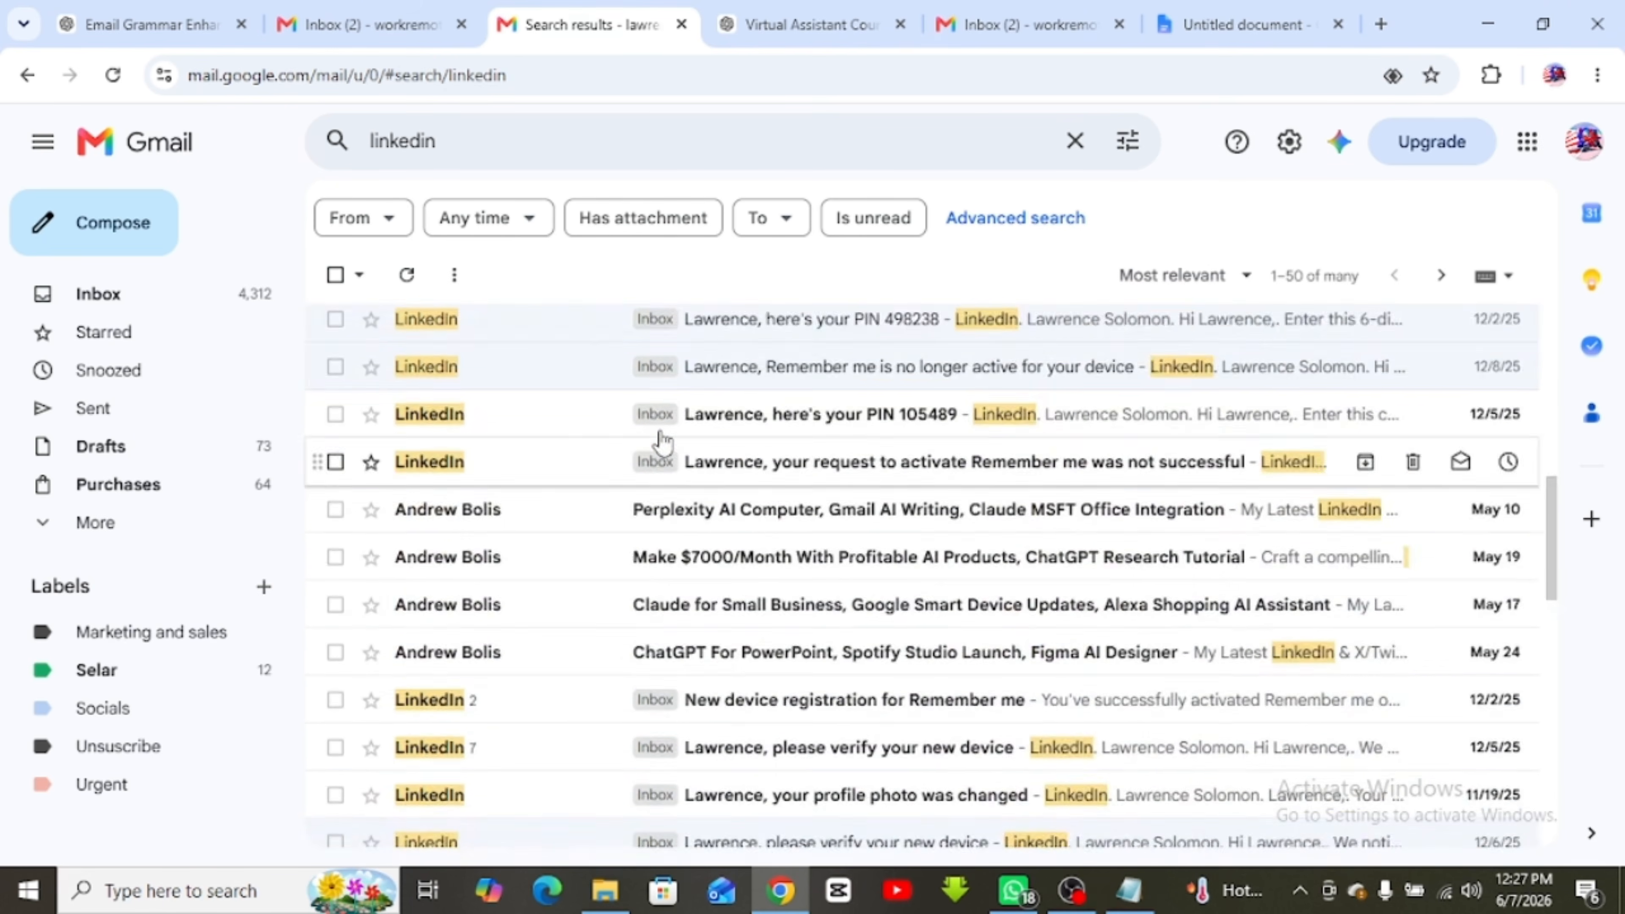
# Replace the query with 'job' and browse the job-alert results
pyautogui.doubleClick(419, 142)
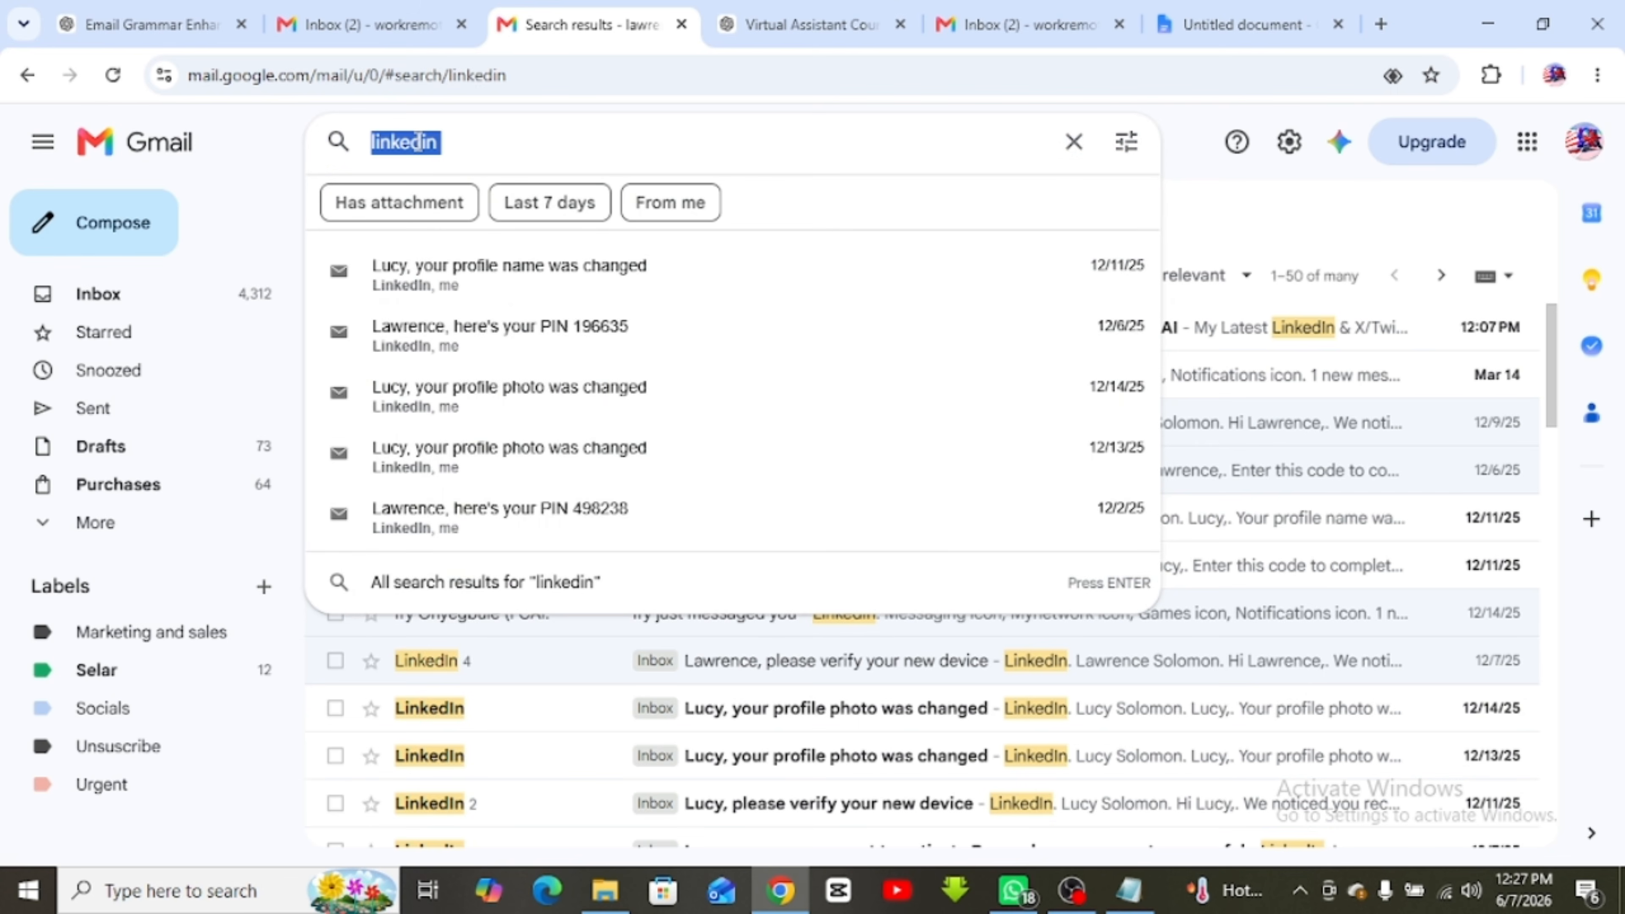
pyautogui.write('job')
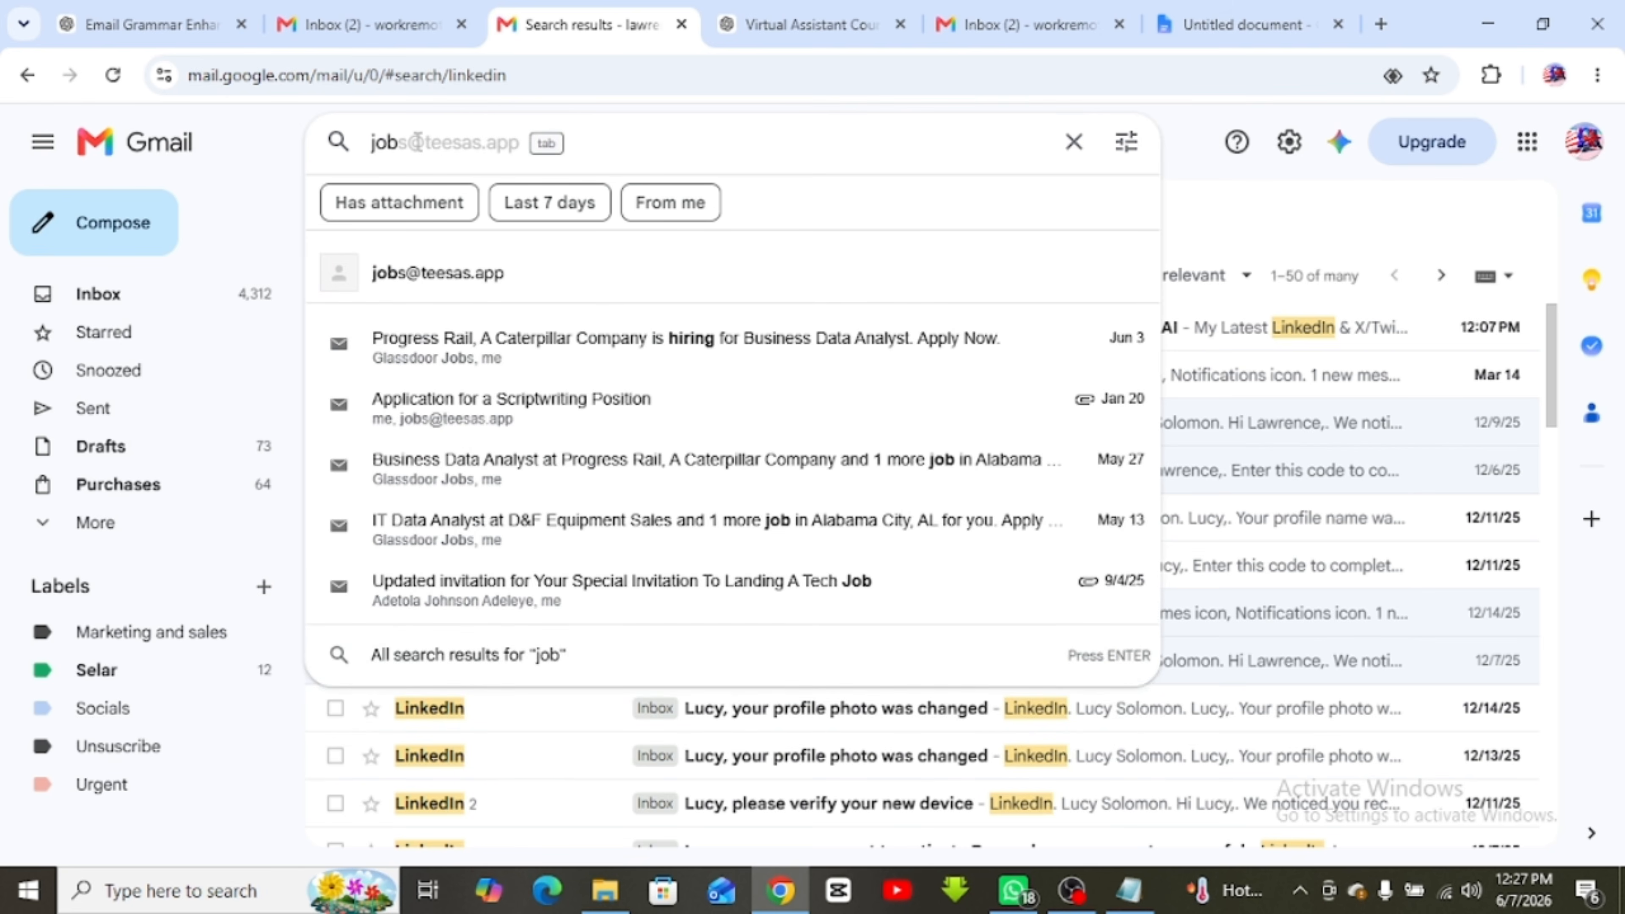
pyautogui.press('Return')
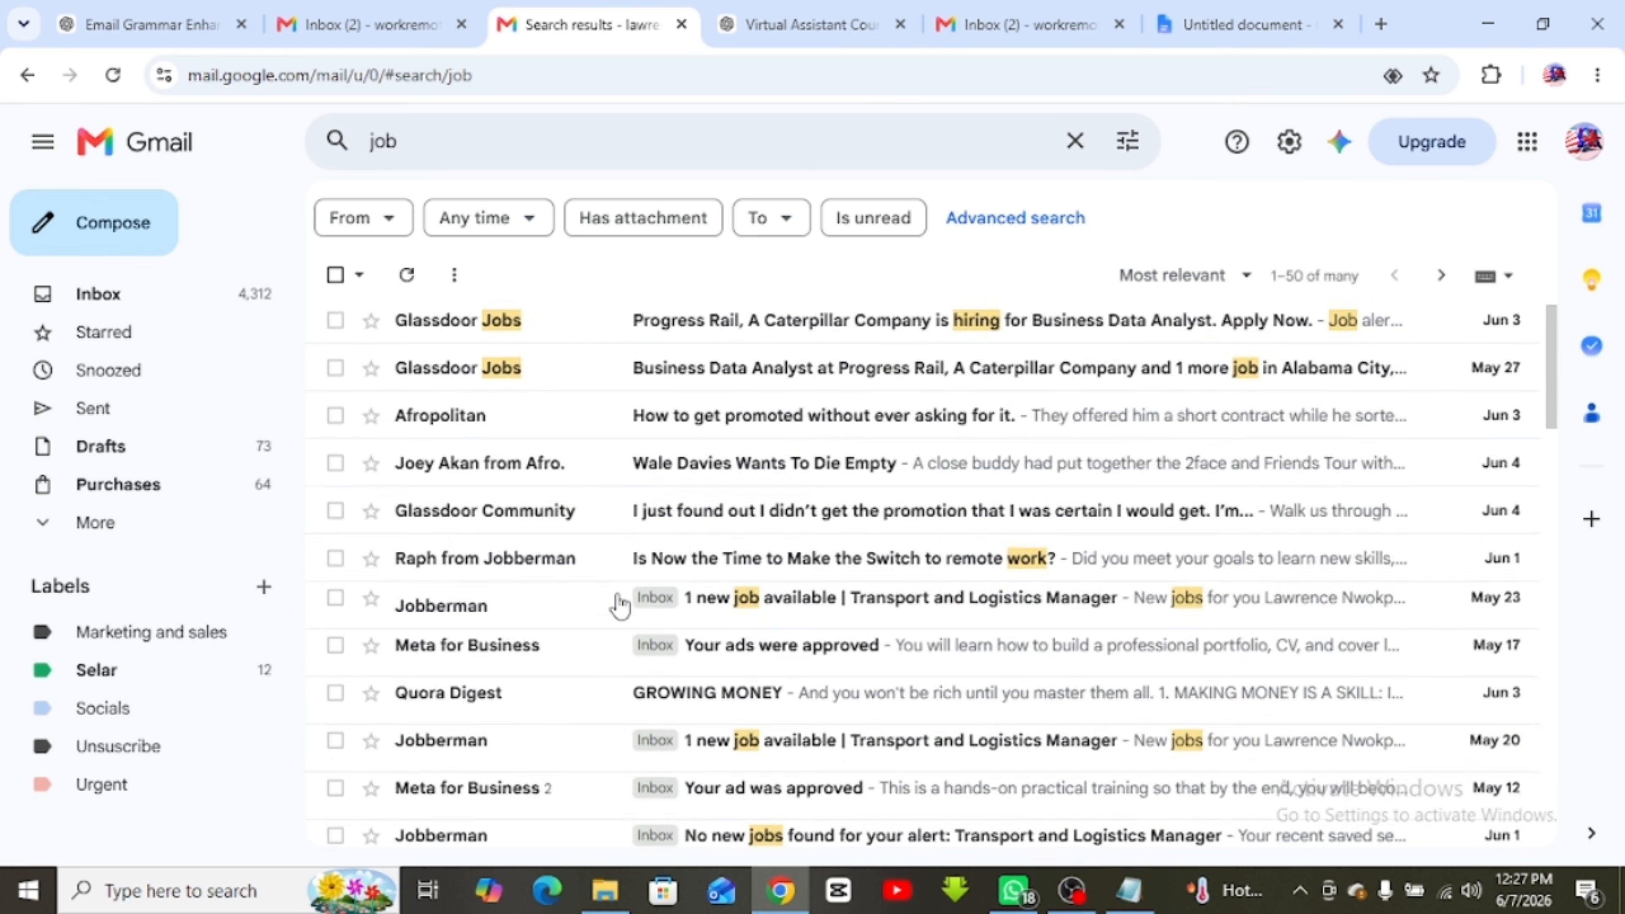
pyautogui.scroll(-10, 615, 601)
pyautogui.scroll(10, 613, 598)
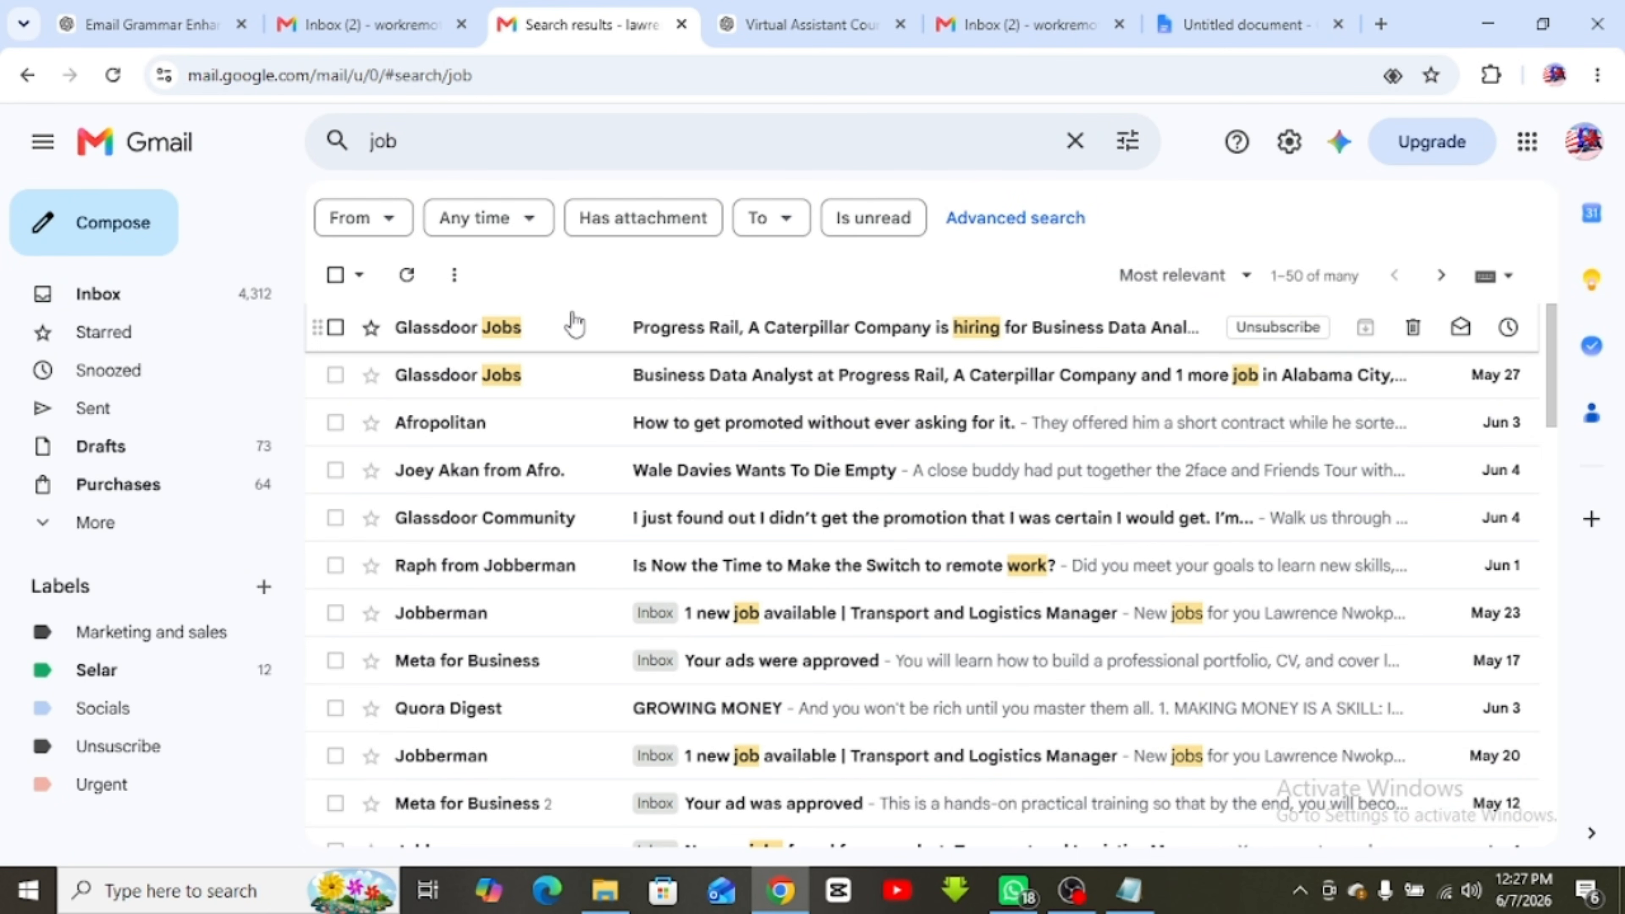
pyautogui.click(384, 136)
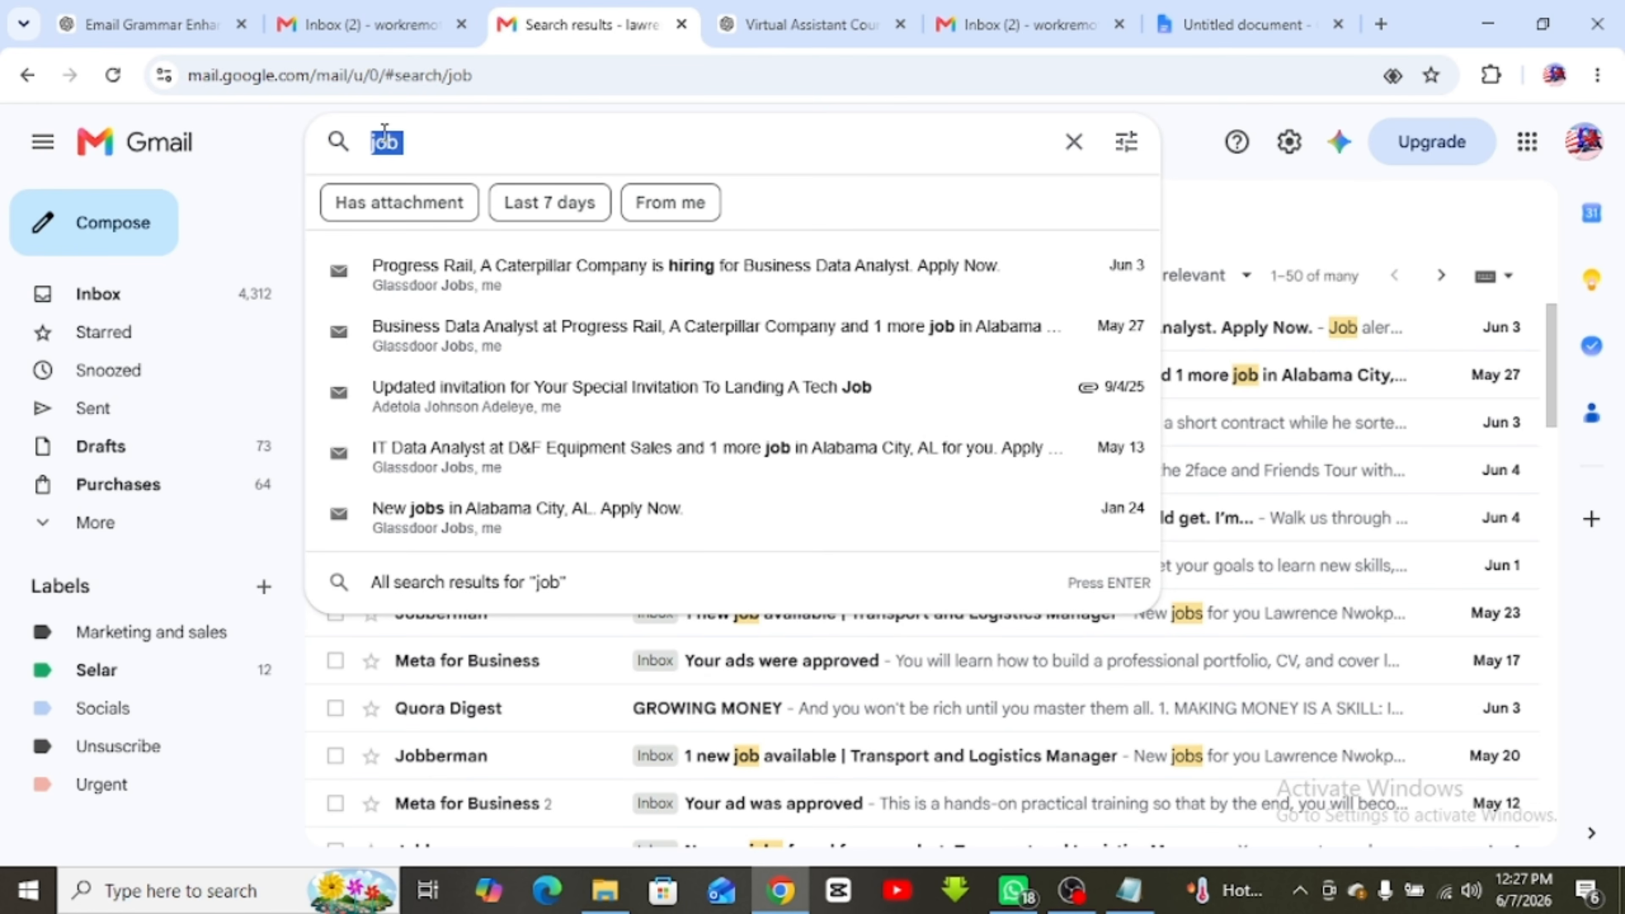
# Search the mail for a sender by name and look through the results
pyautogui.write('jonah')
pyautogui.press('Return')
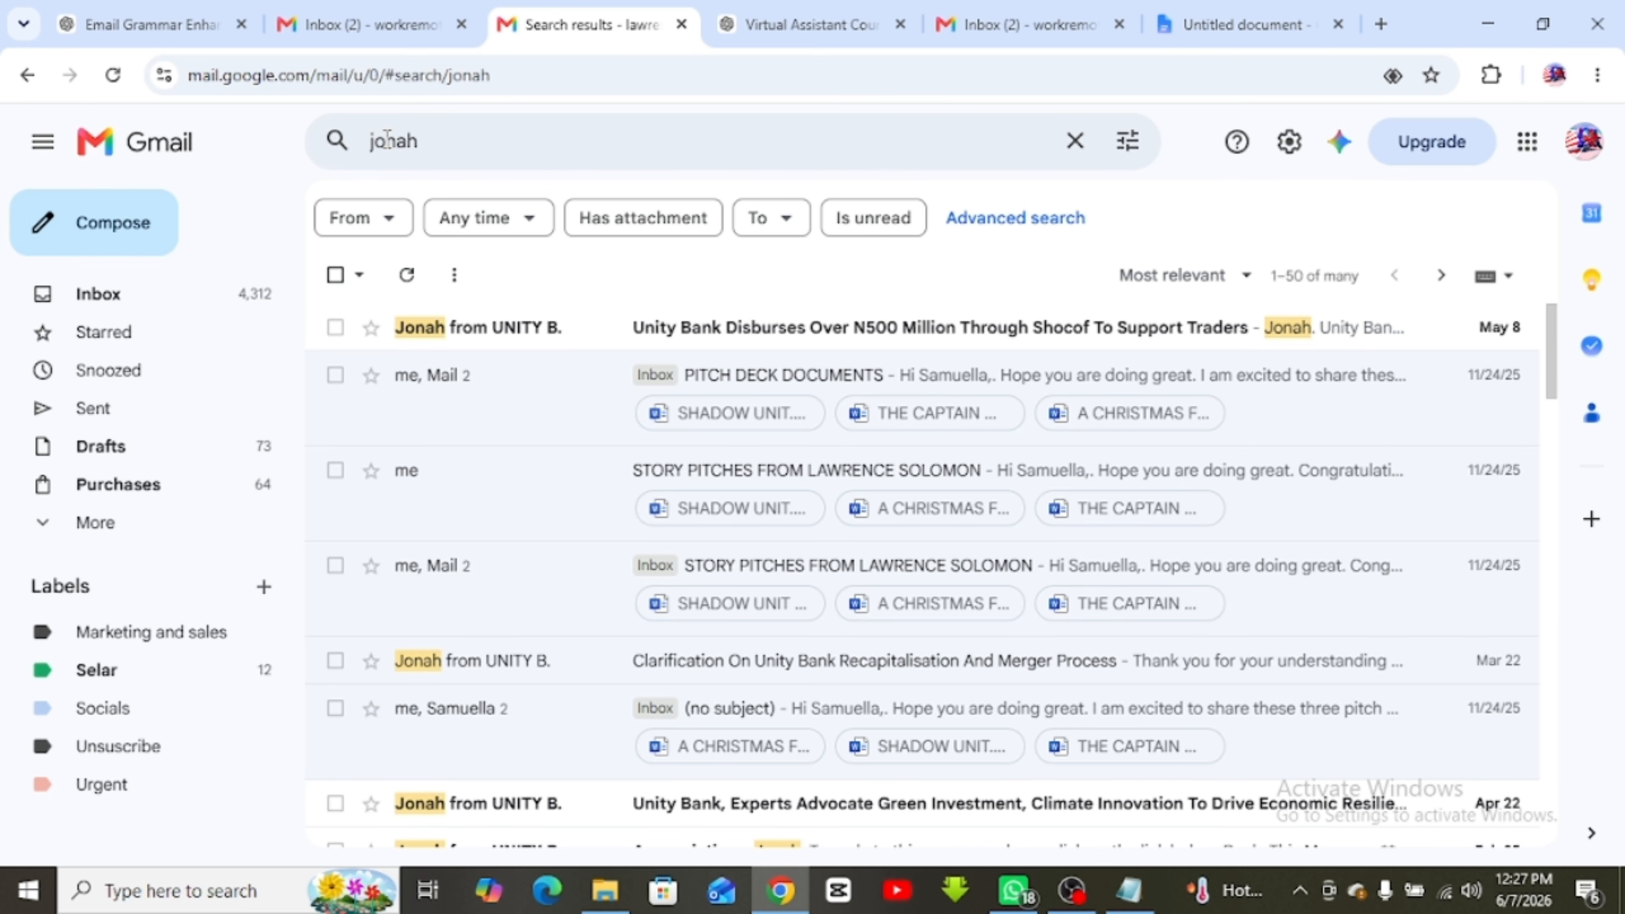
pyautogui.scroll(-15, 601, 591)
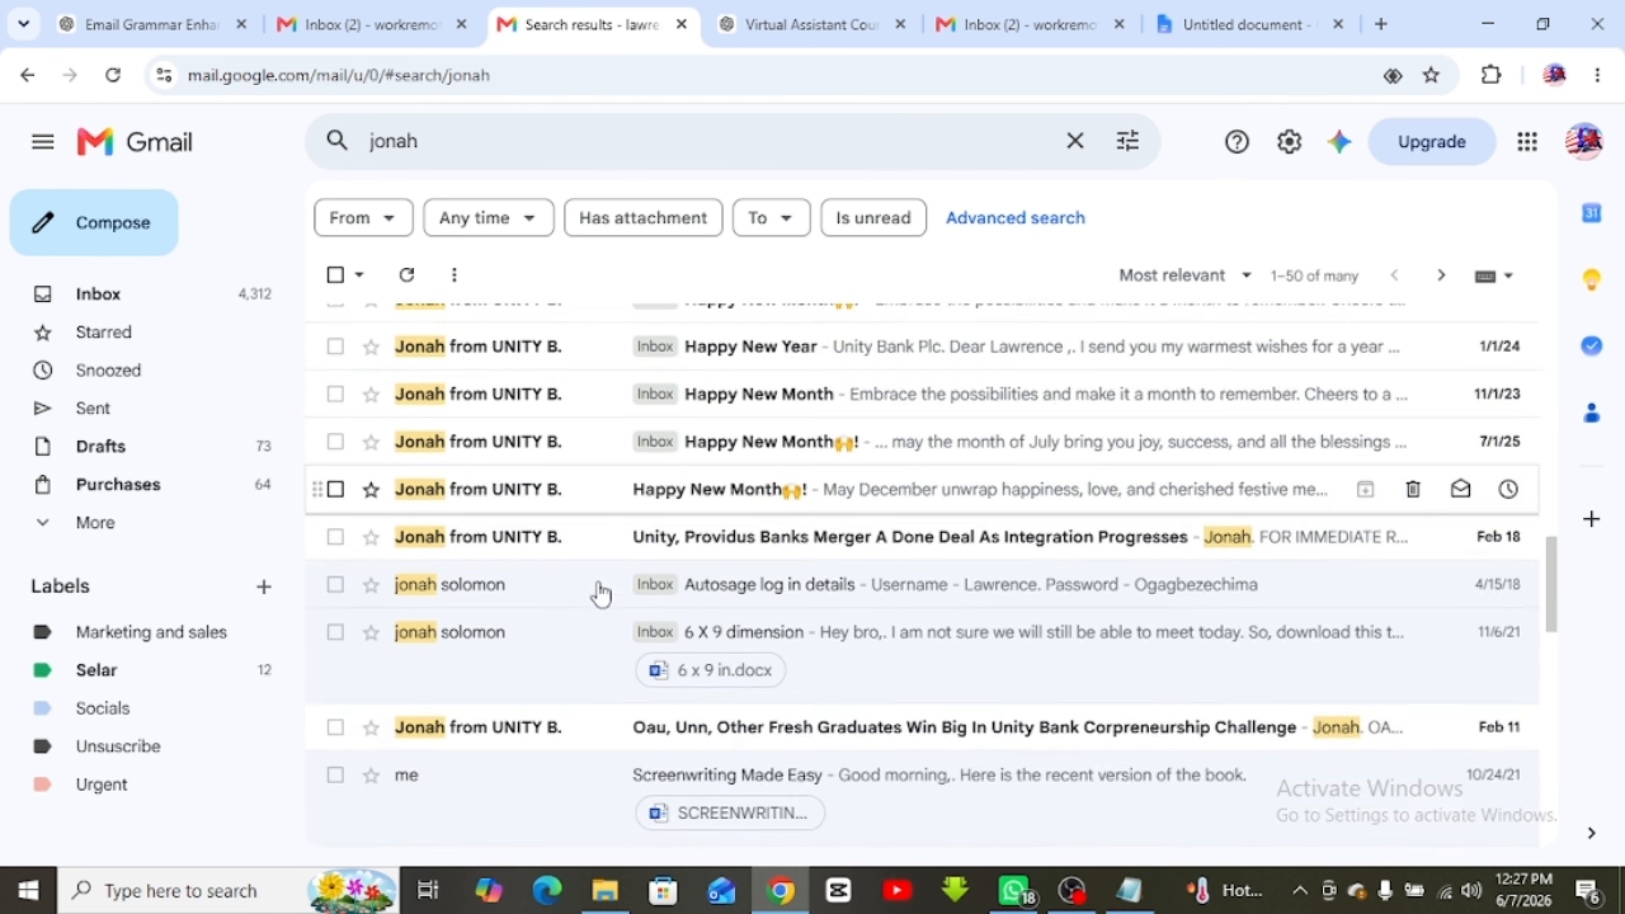
pyautogui.scroll(20, 600, 591)
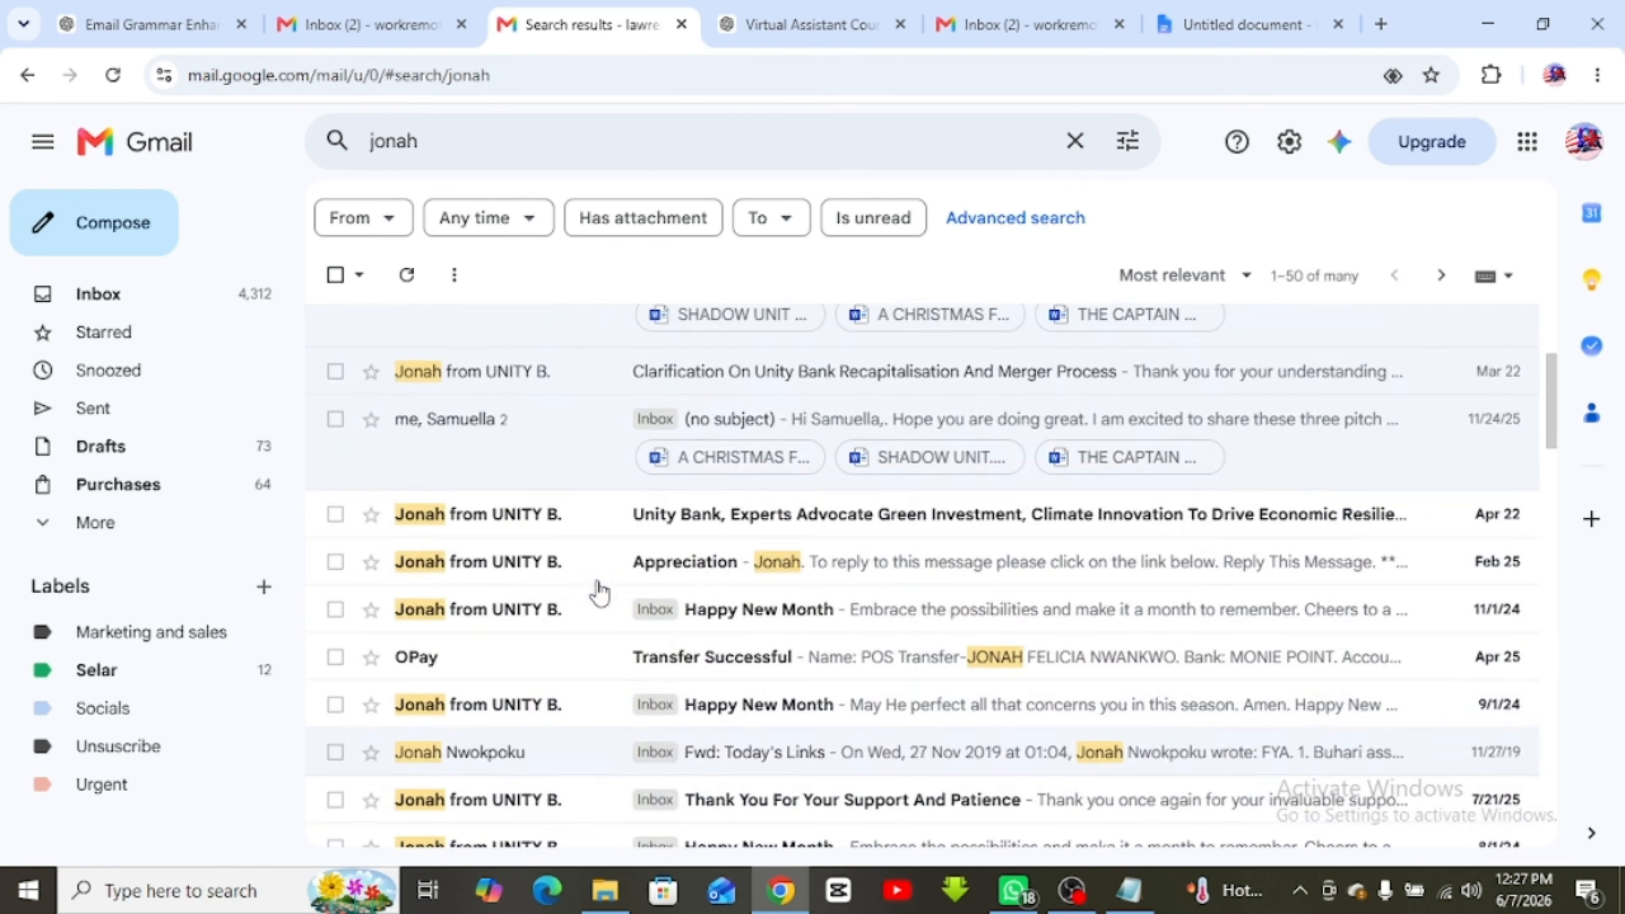
# Search for 'january 2023' emails, then broaden the query to just '2023'
pyautogui.doubleClick(394, 142)
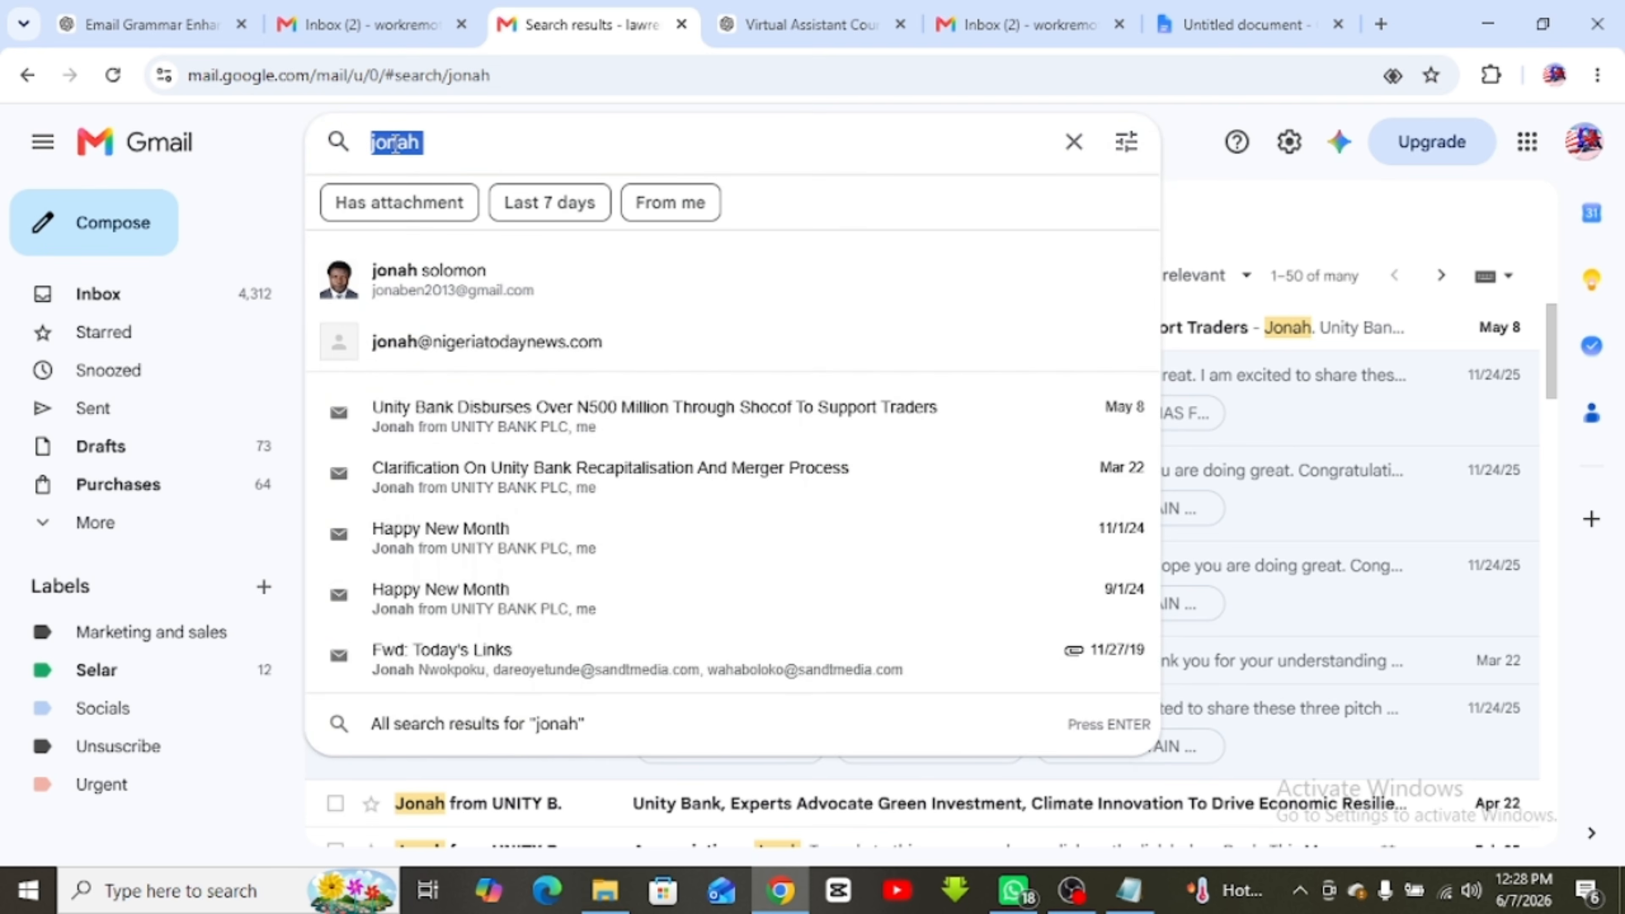
pyautogui.write('januar')
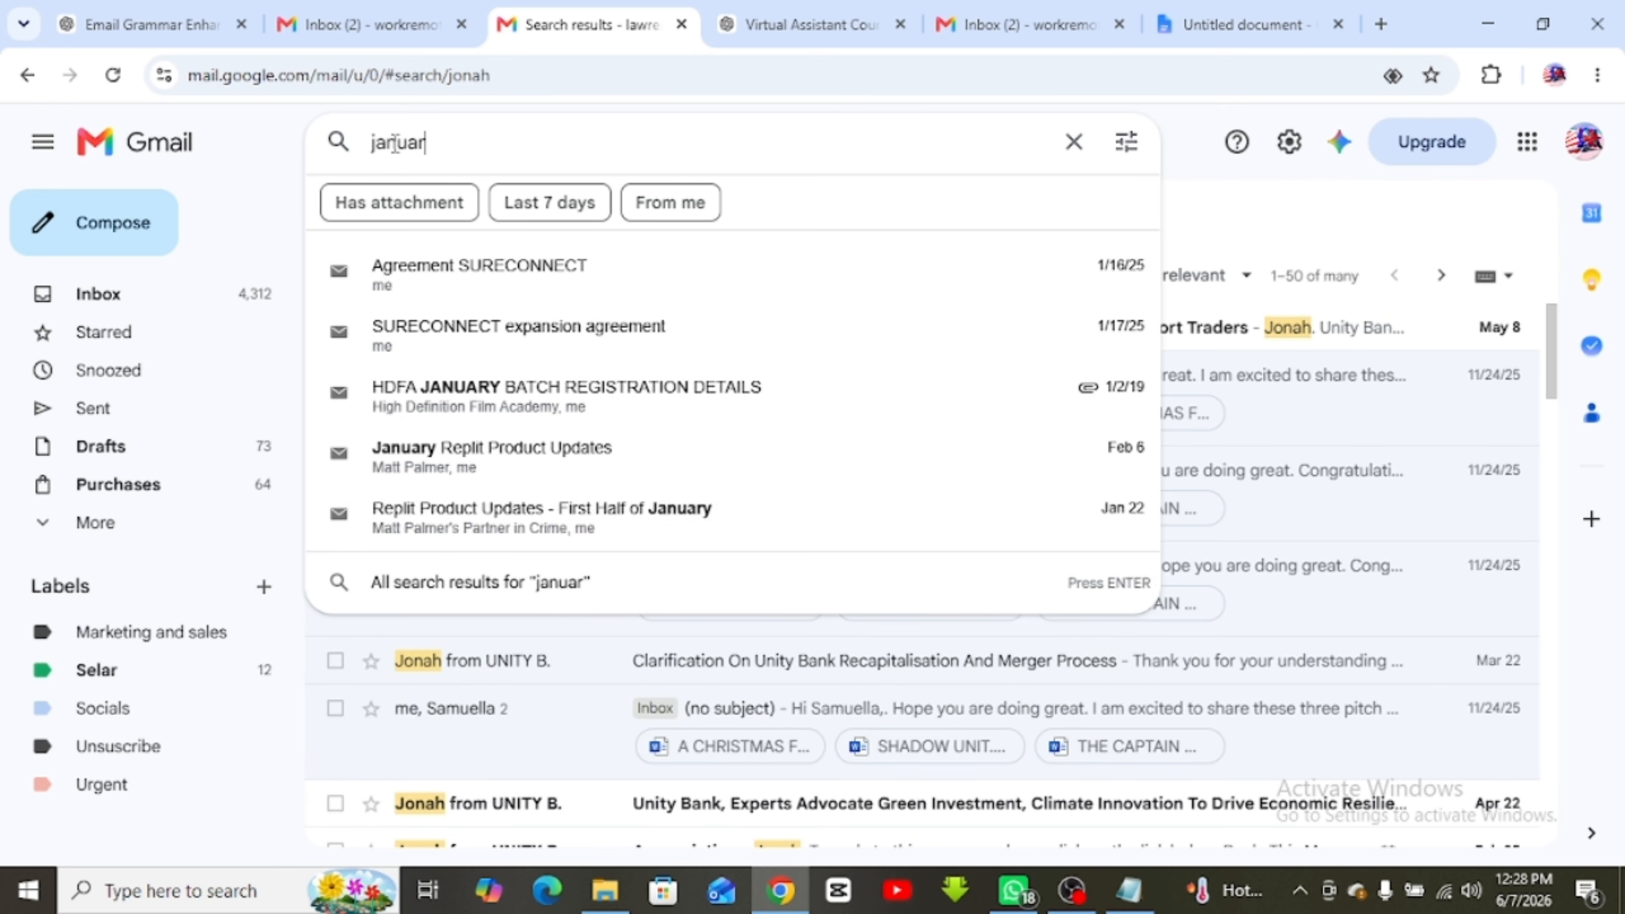
pyautogui.write('y 202')
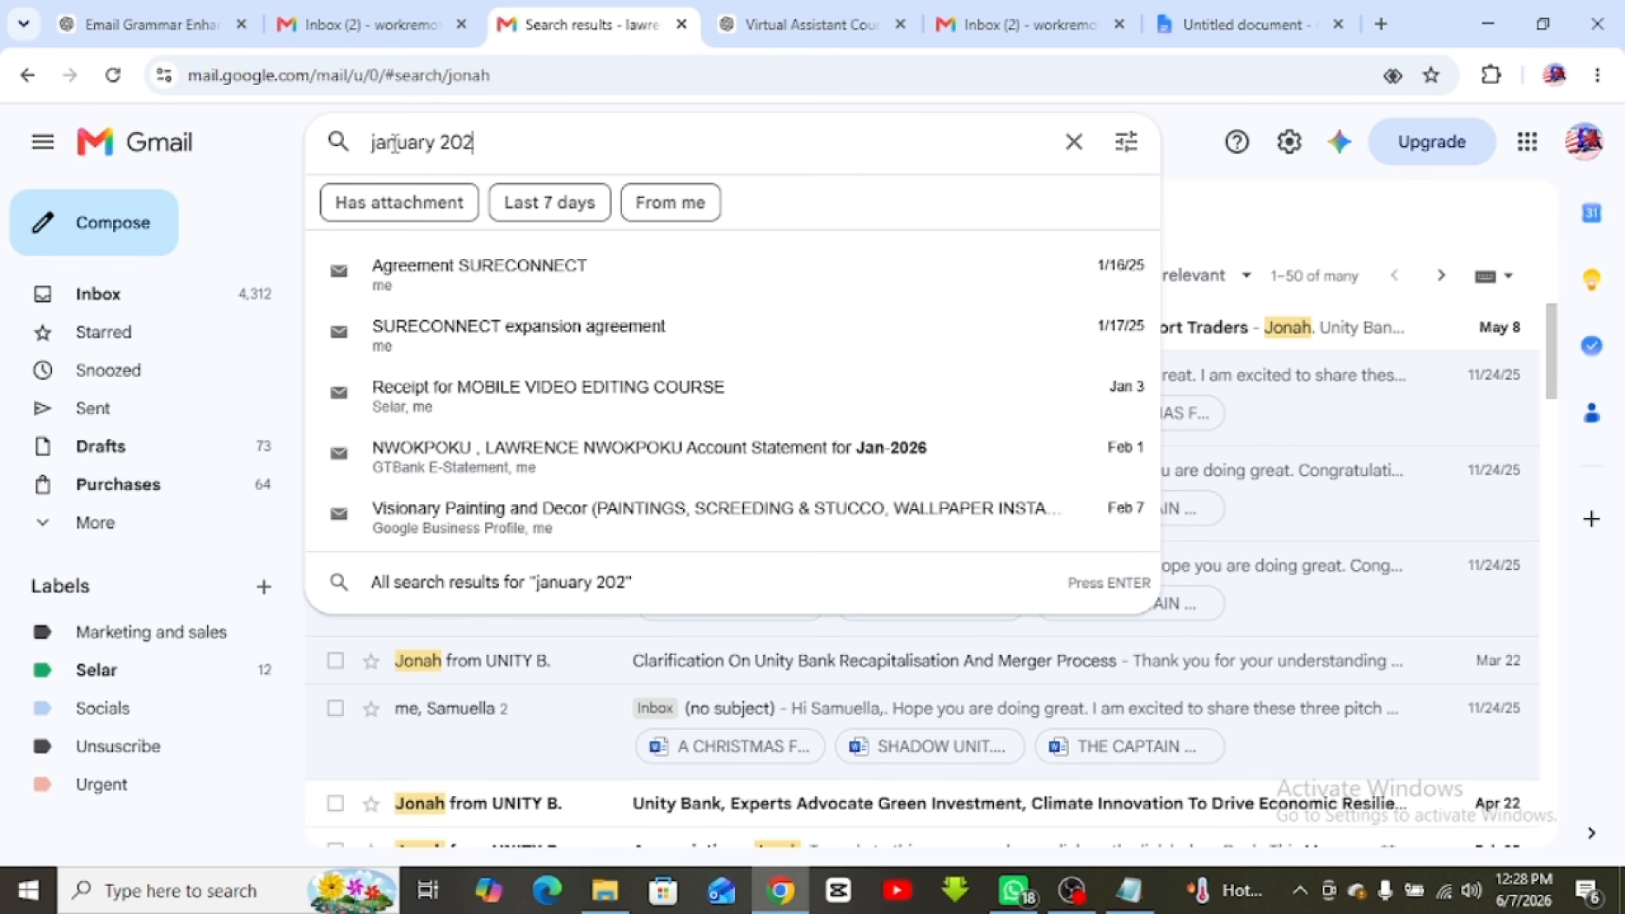
pyautogui.write('3')
pyautogui.press('Return')
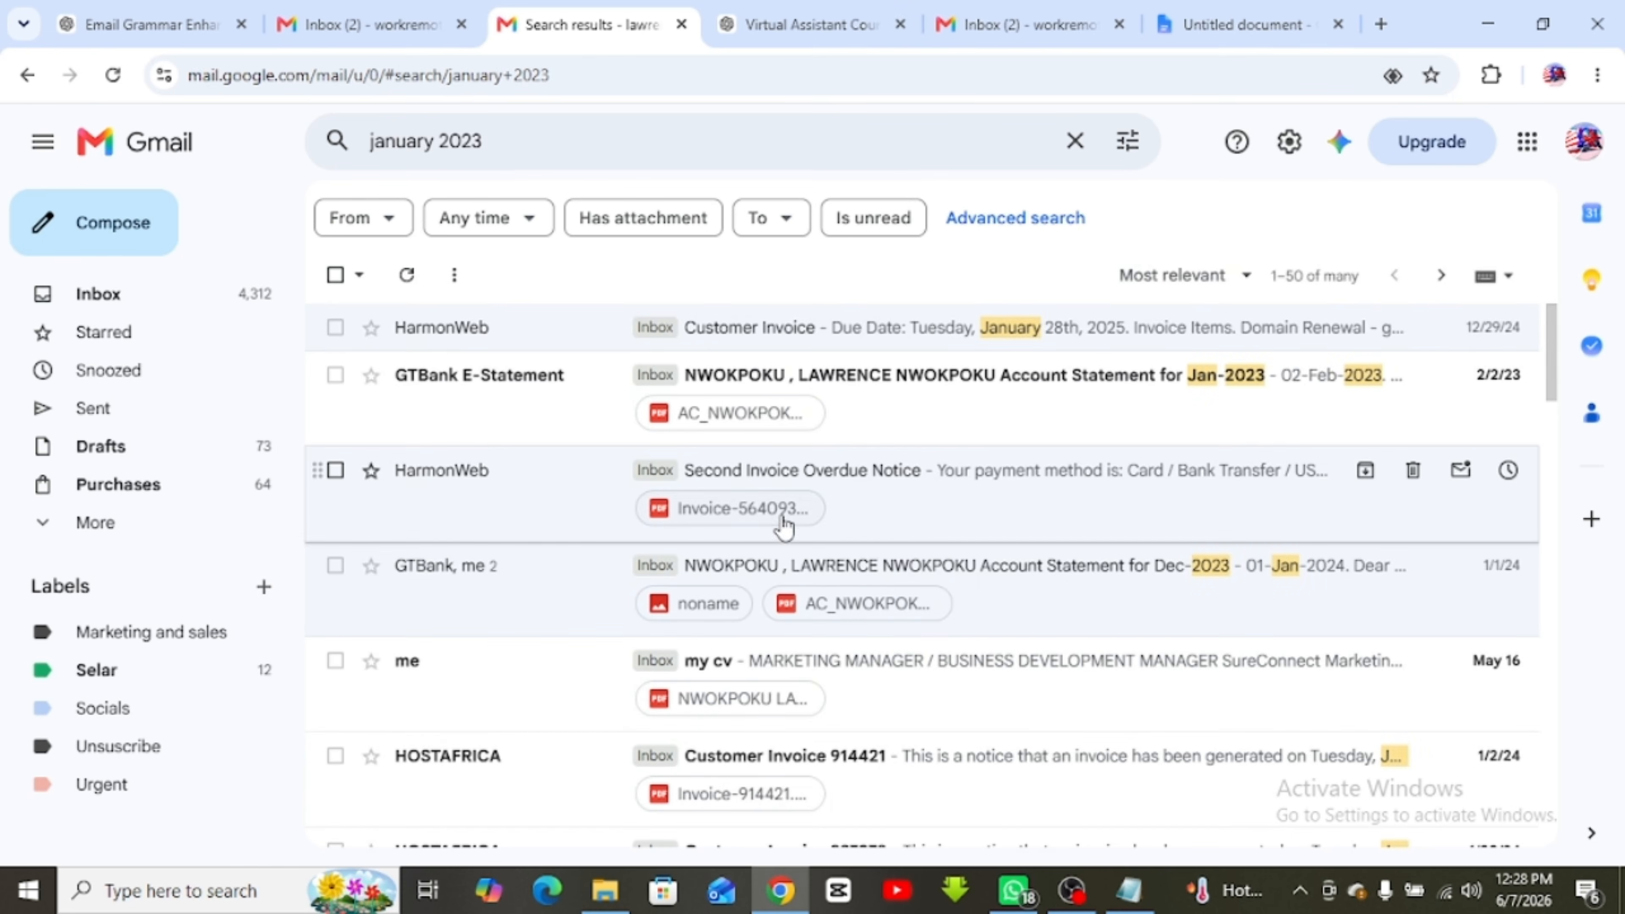
pyautogui.scroll(-20, 653, 497)
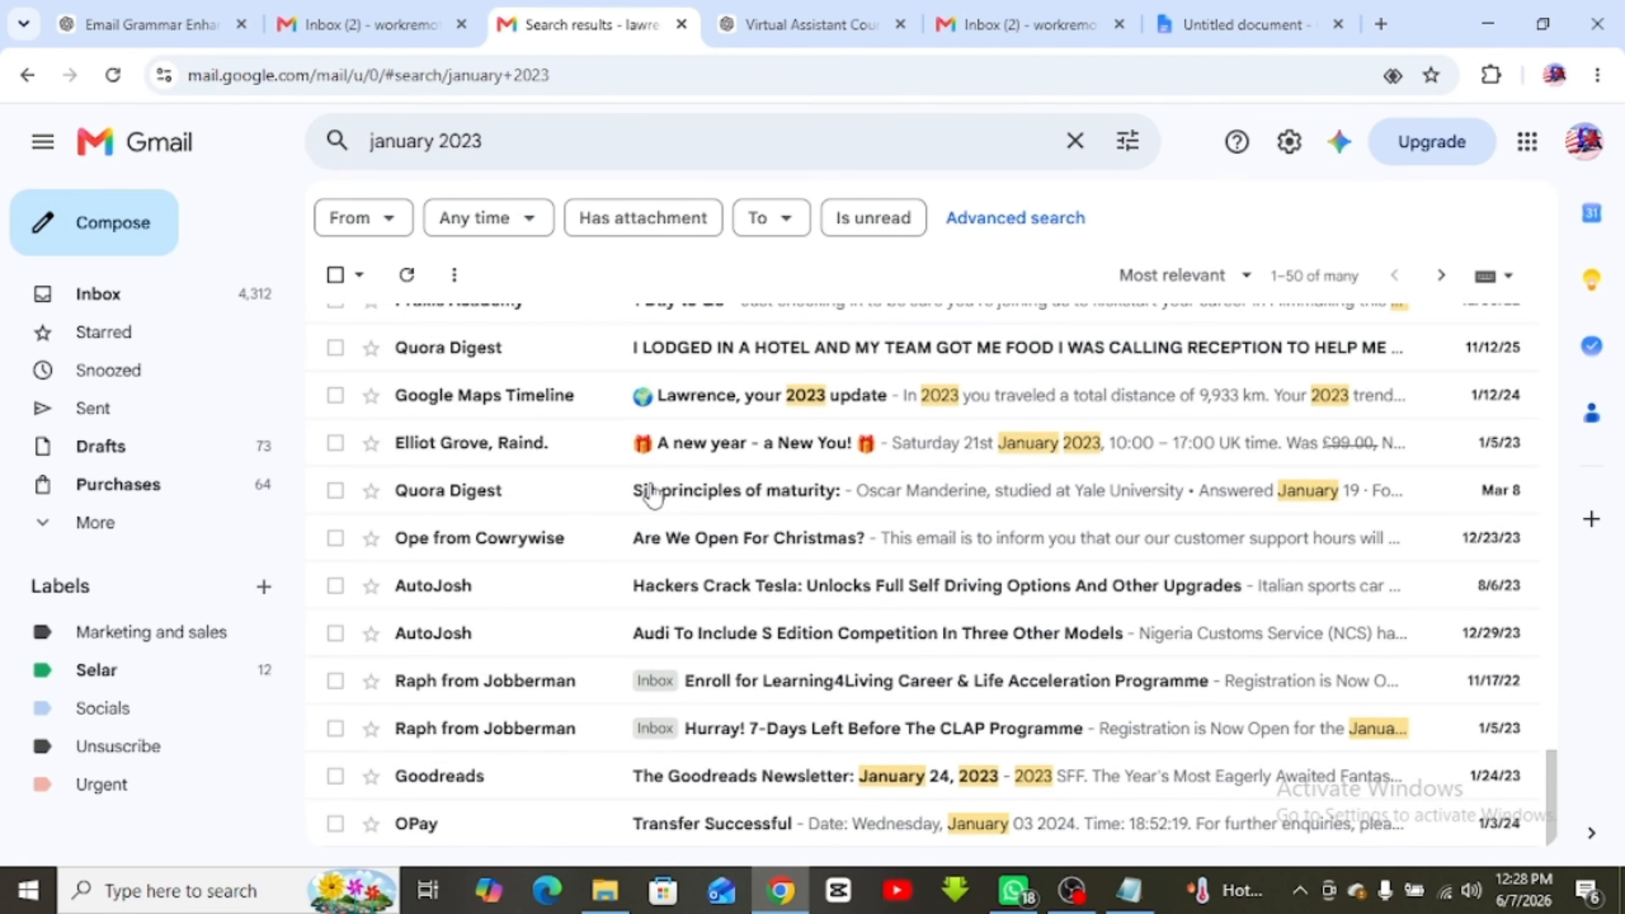
pyautogui.scroll(20, 652, 497)
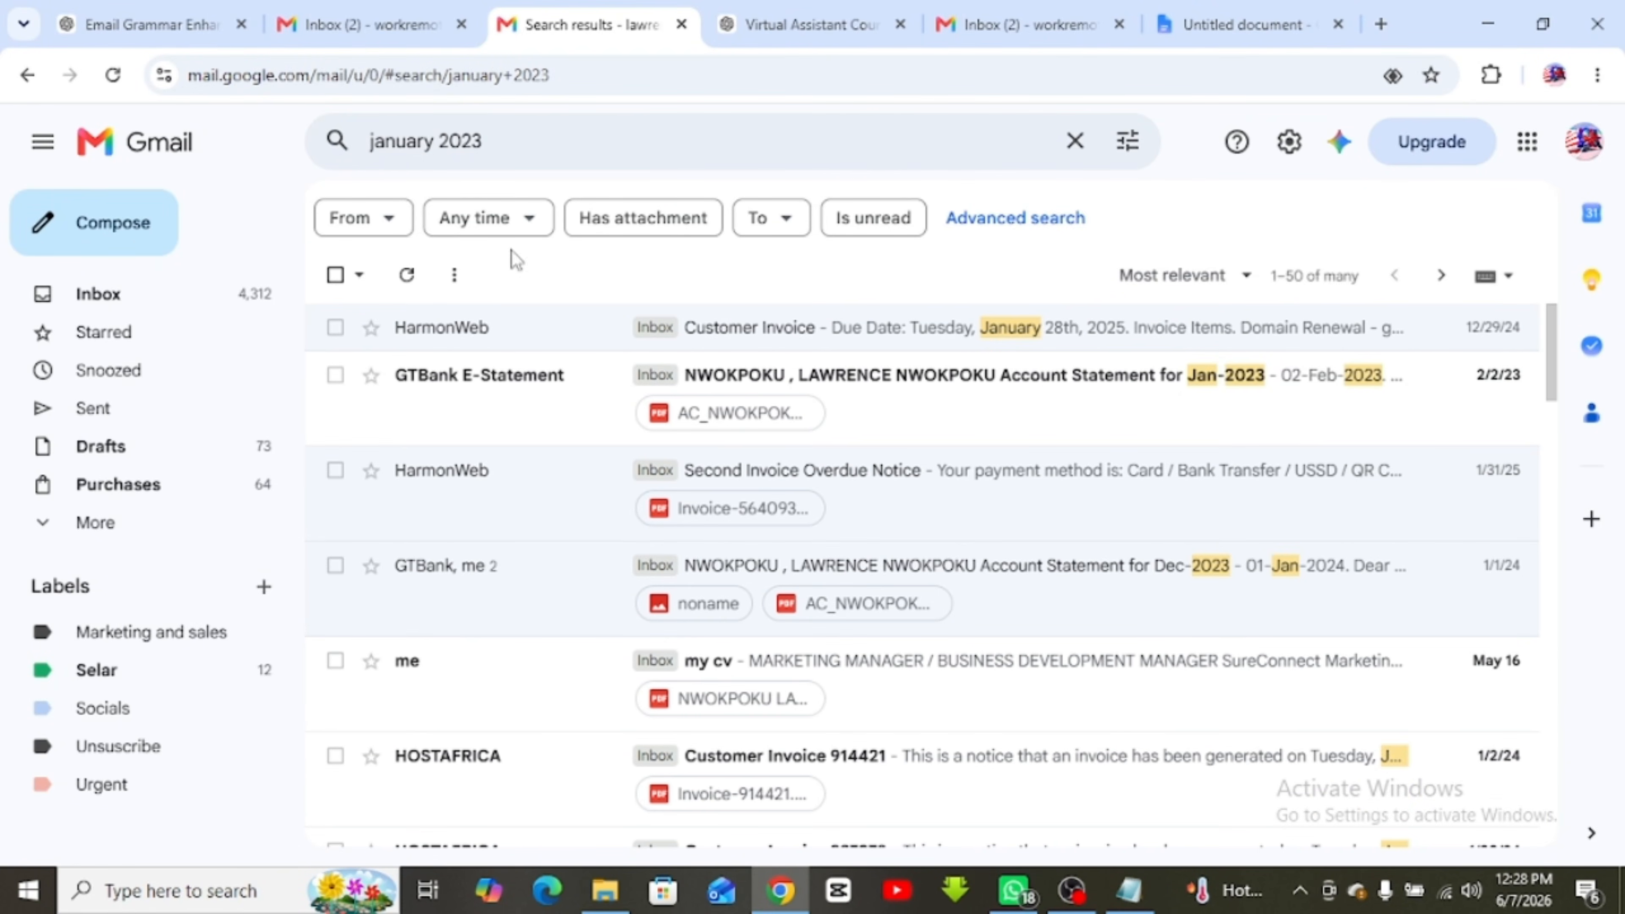
pyautogui.doubleClick(391, 142)
pyautogui.press('BackSpace')
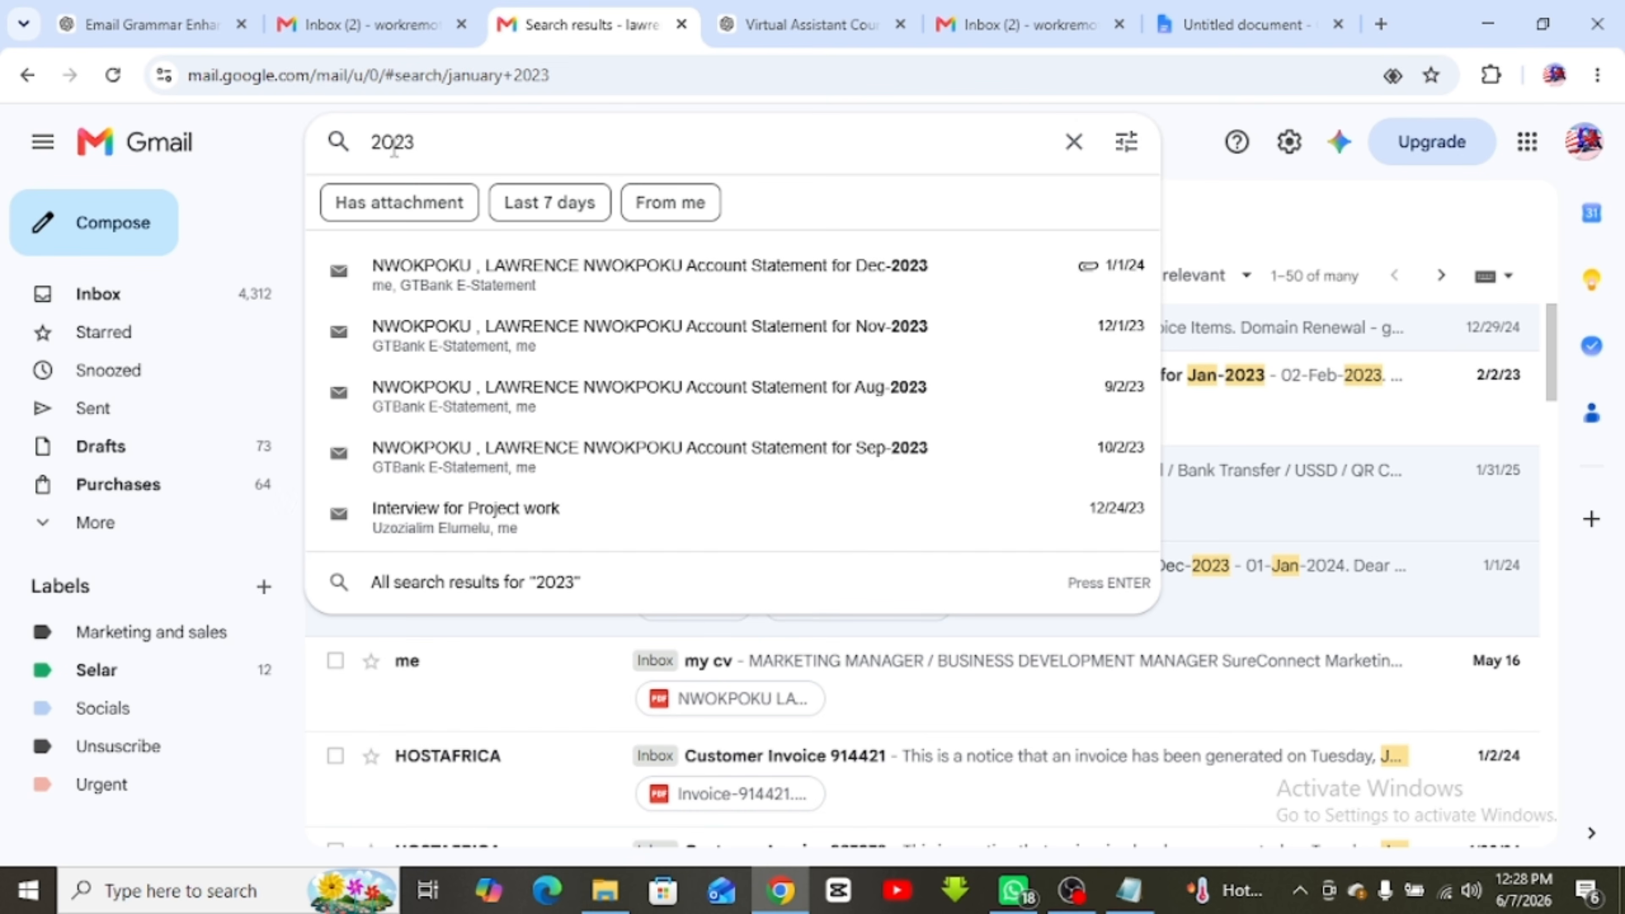
pyautogui.press('Return')
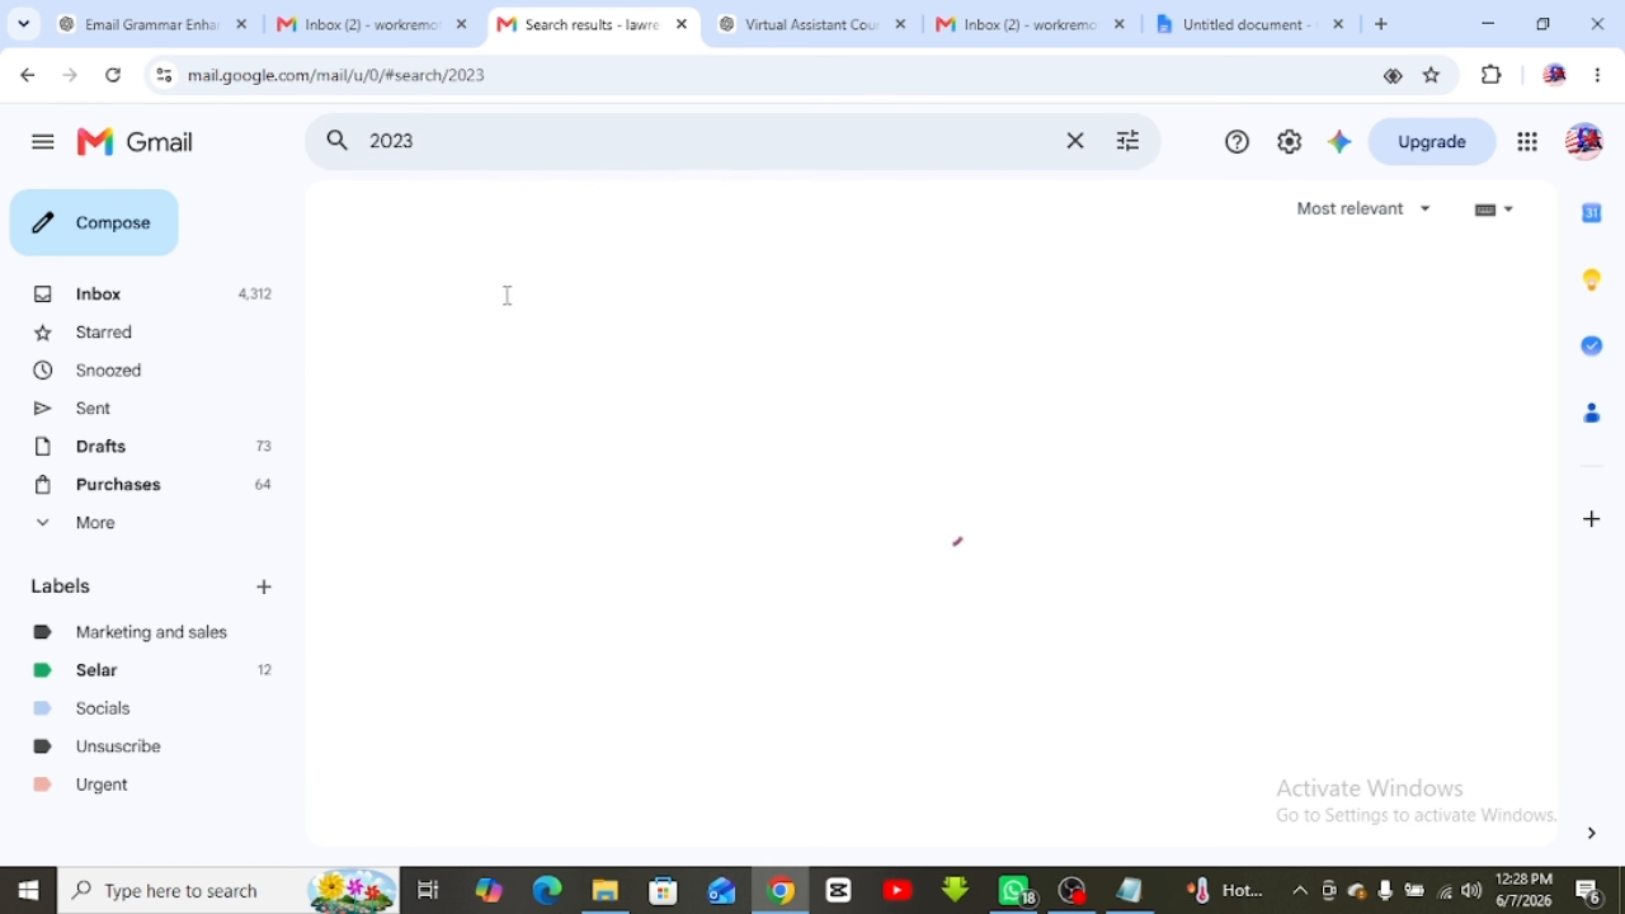
pyautogui.scroll(-5, 830, 499)
pyautogui.scroll(-8, 833, 506)
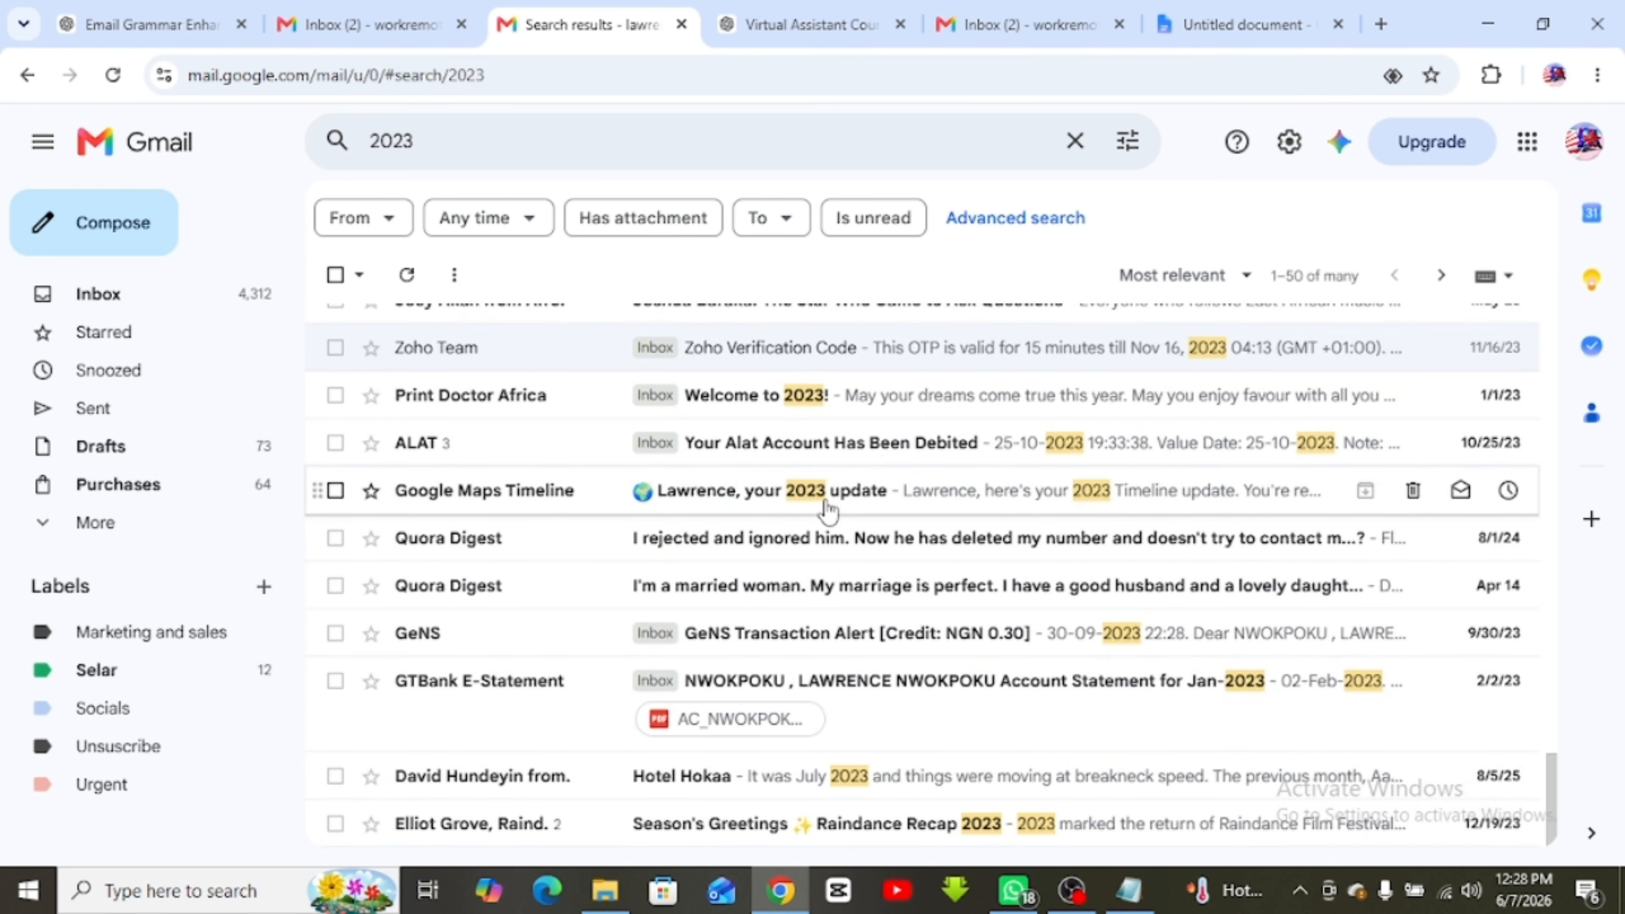
pyautogui.scroll(-3, 825, 511)
pyautogui.scroll(15, 823, 512)
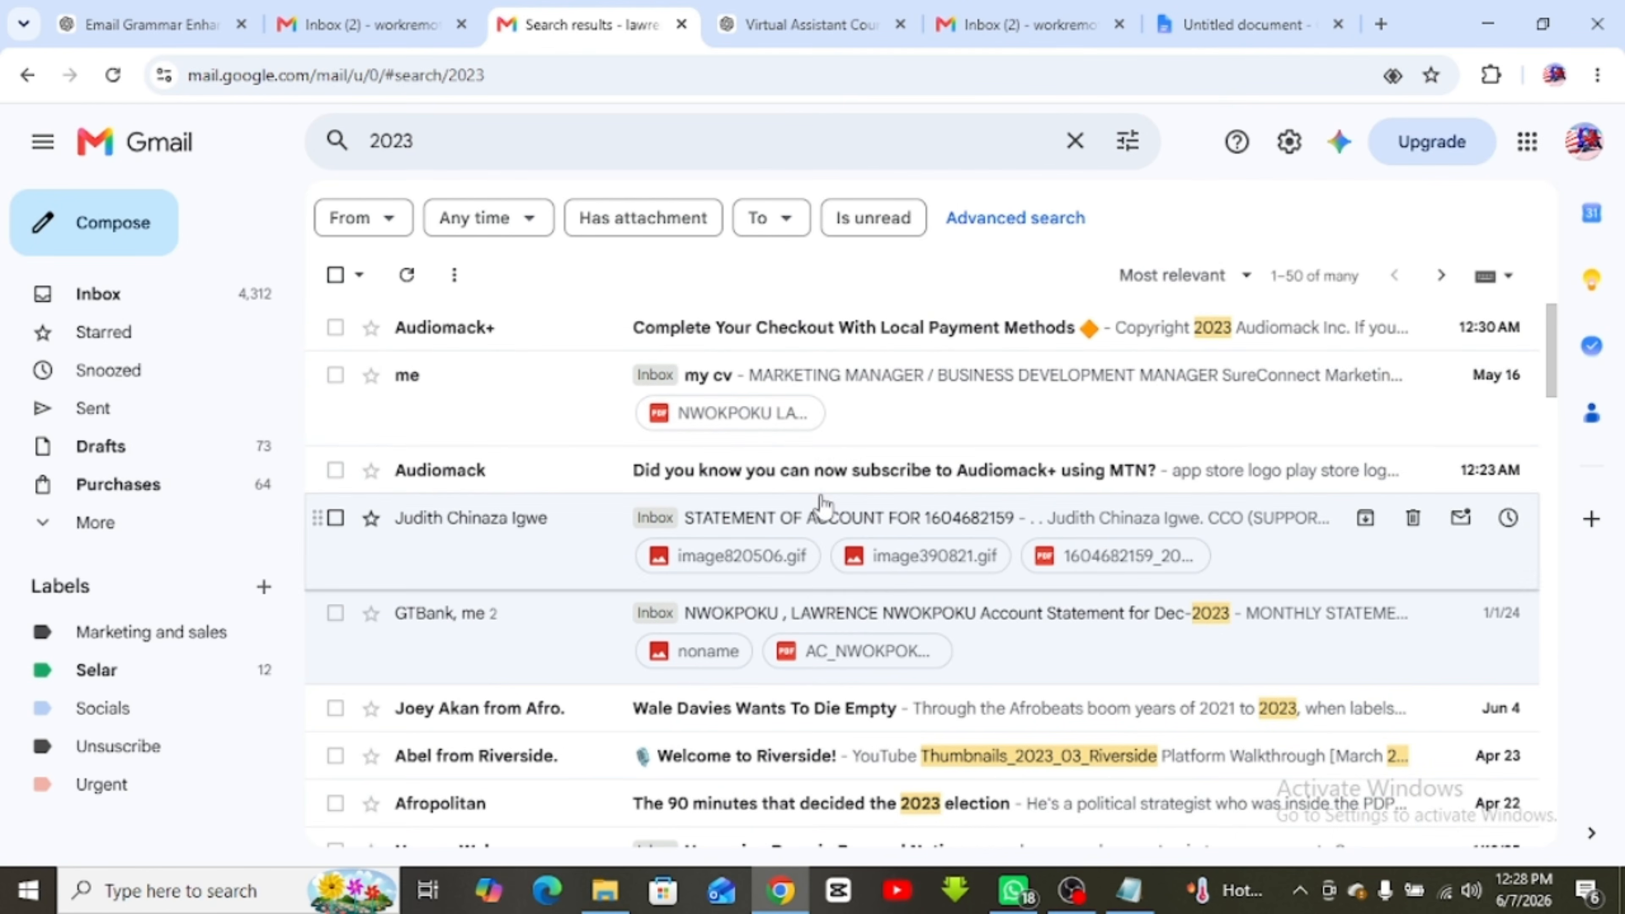
# Search by the date 1/1/2025, then change it to 4/1/2025
pyautogui.click(399, 143)
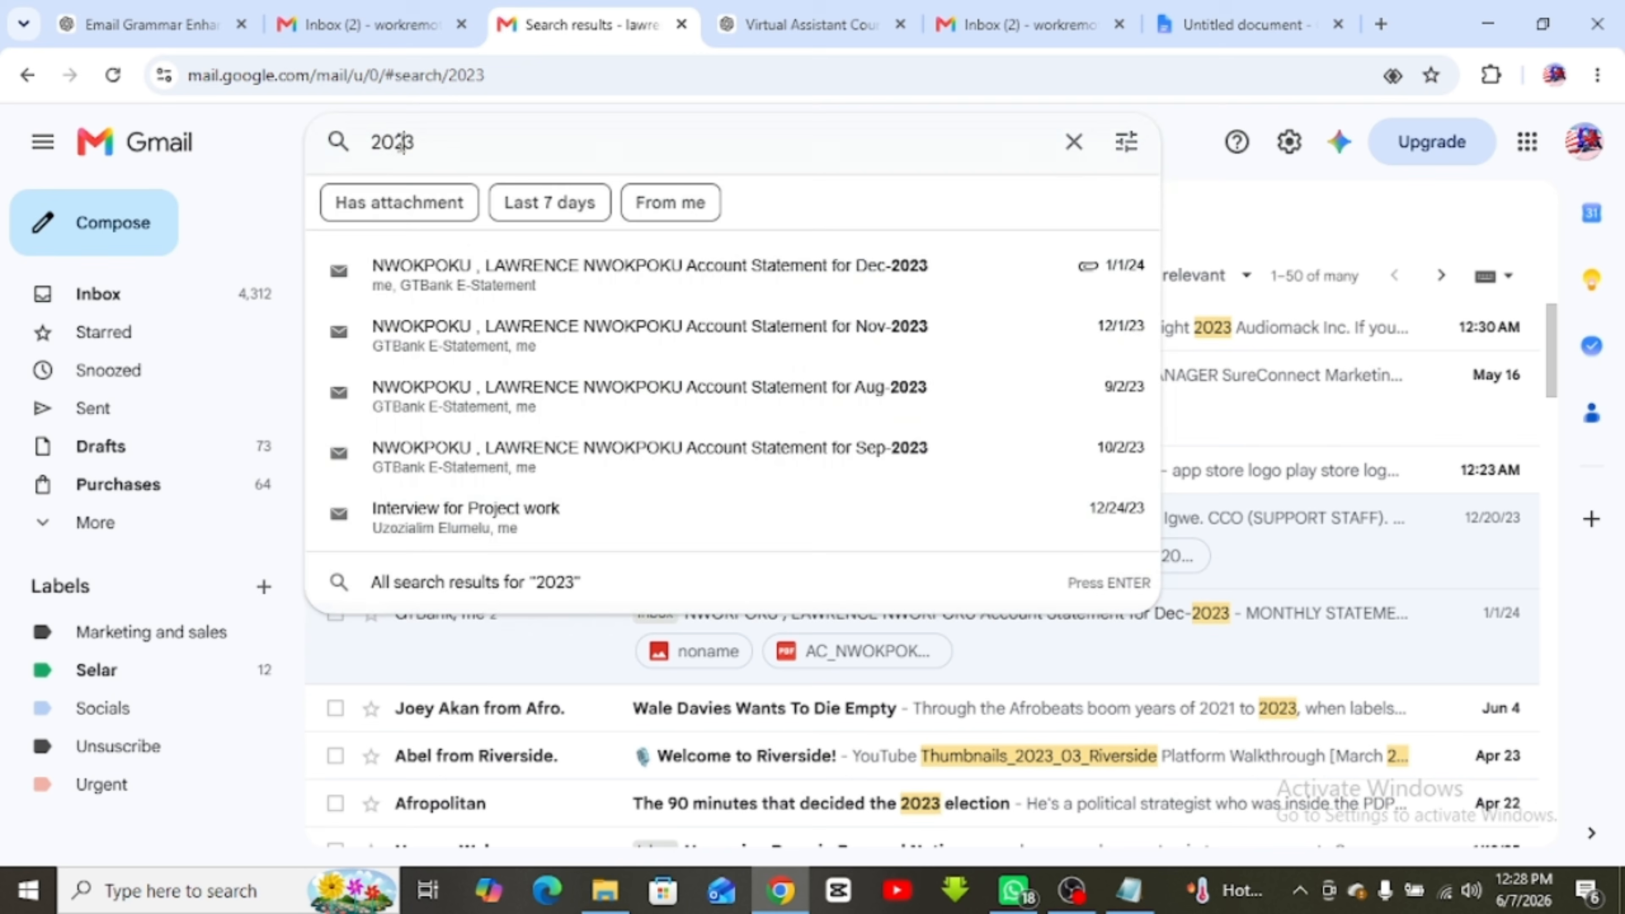
pyautogui.doubleClick(400, 142)
pyautogui.write('1')
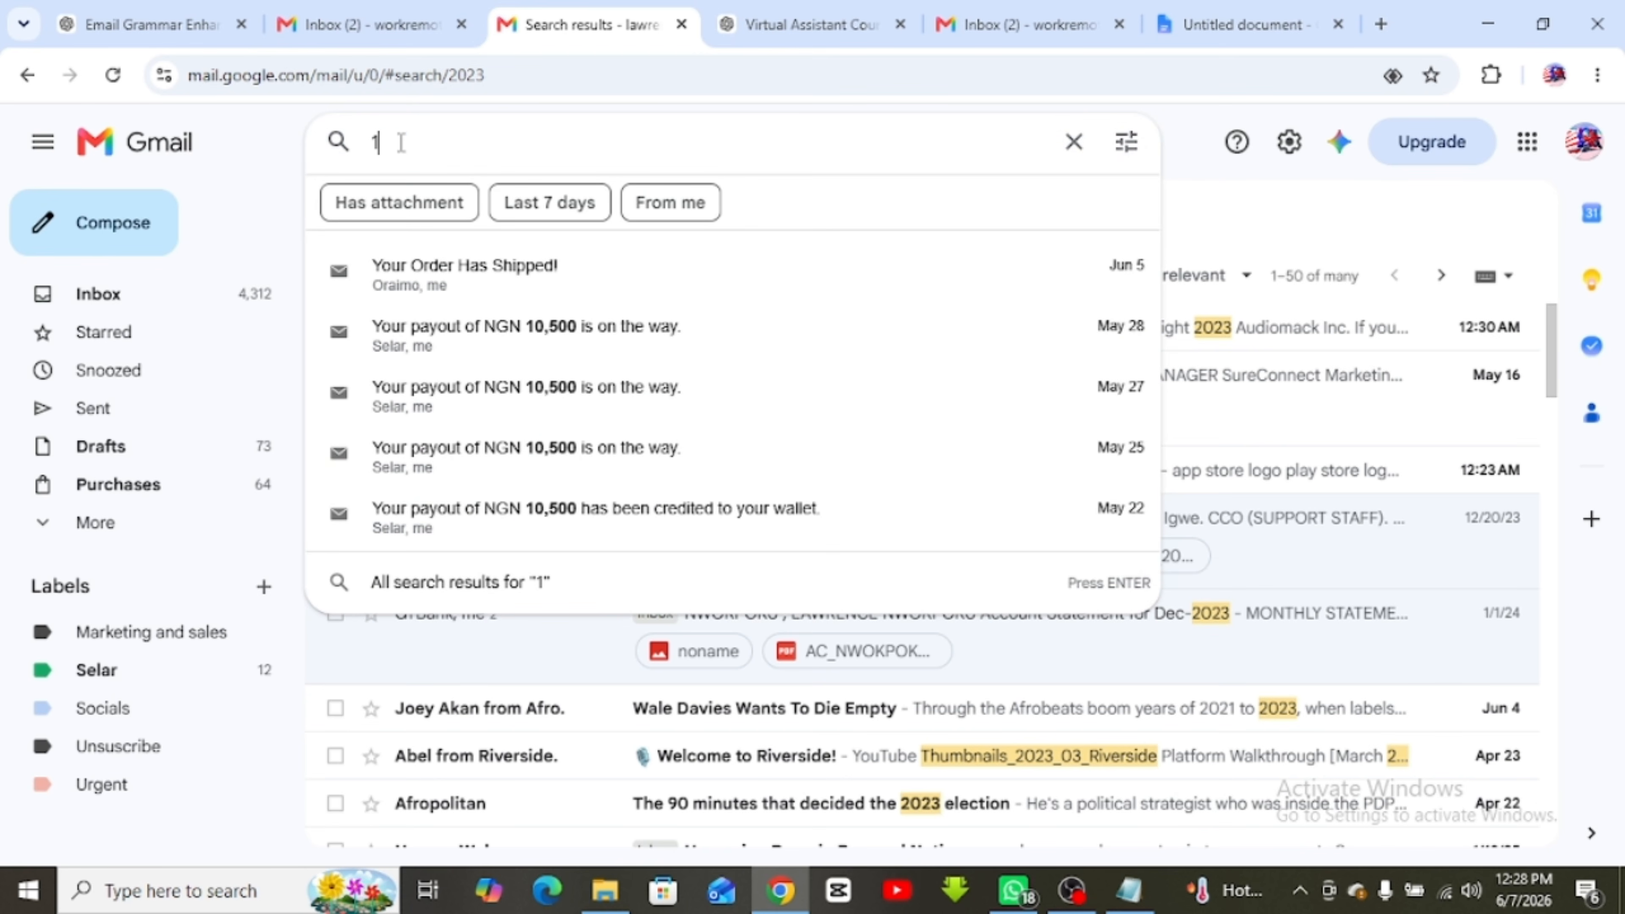
pyautogui.write('/1/')
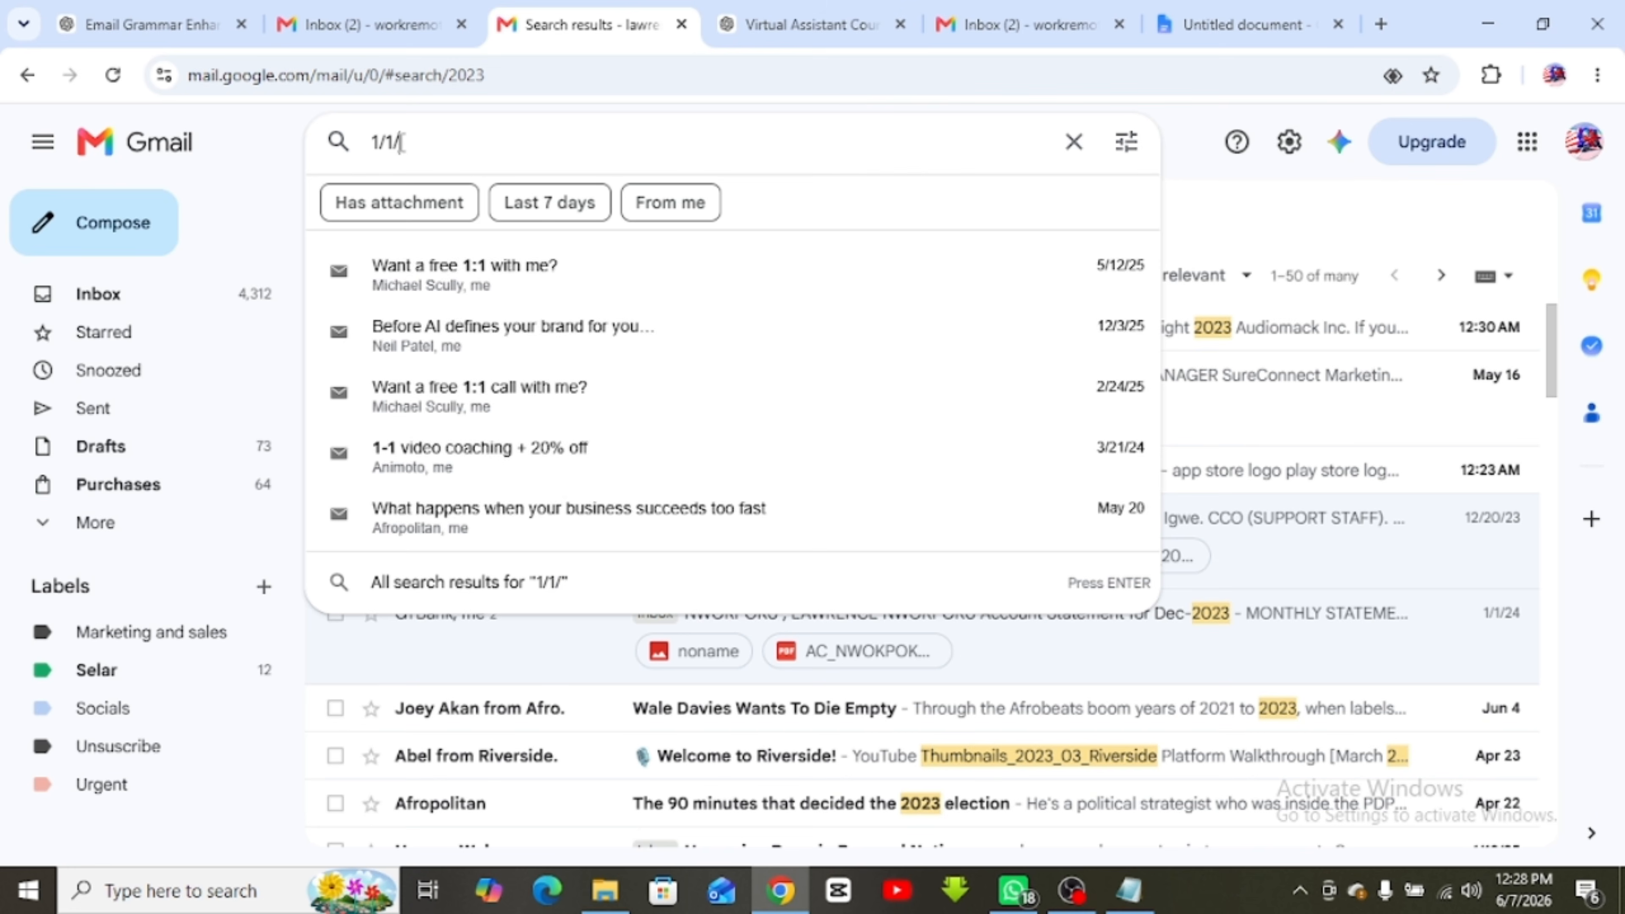
pyautogui.write('2025')
pyautogui.press('Return')
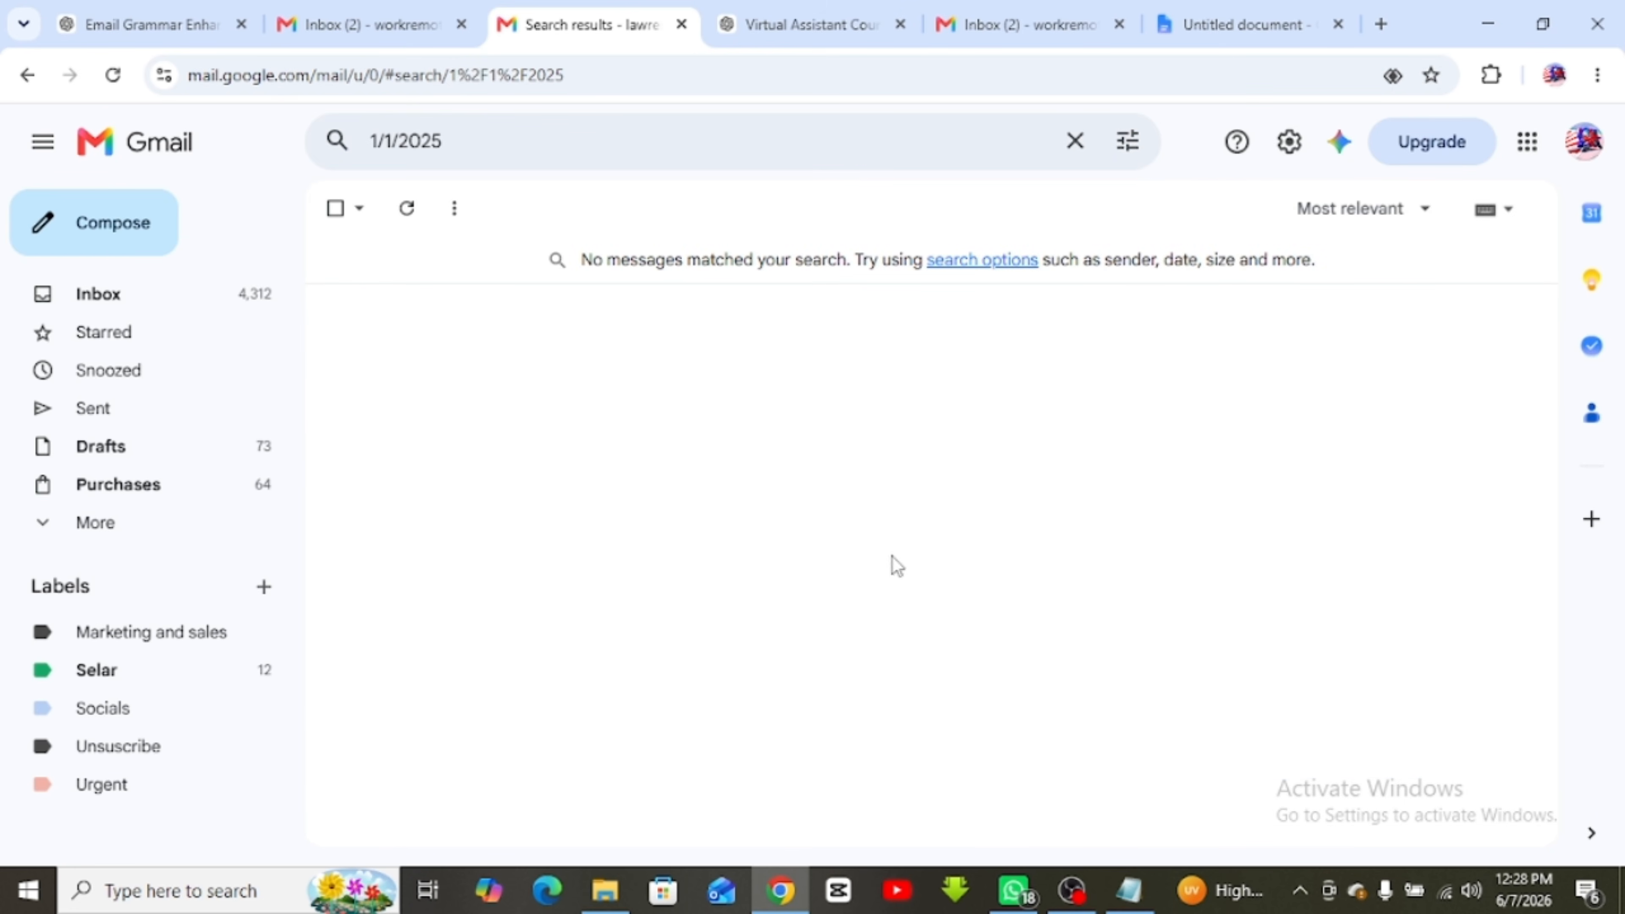
pyautogui.click(377, 140)
pyautogui.press('BackSpace')
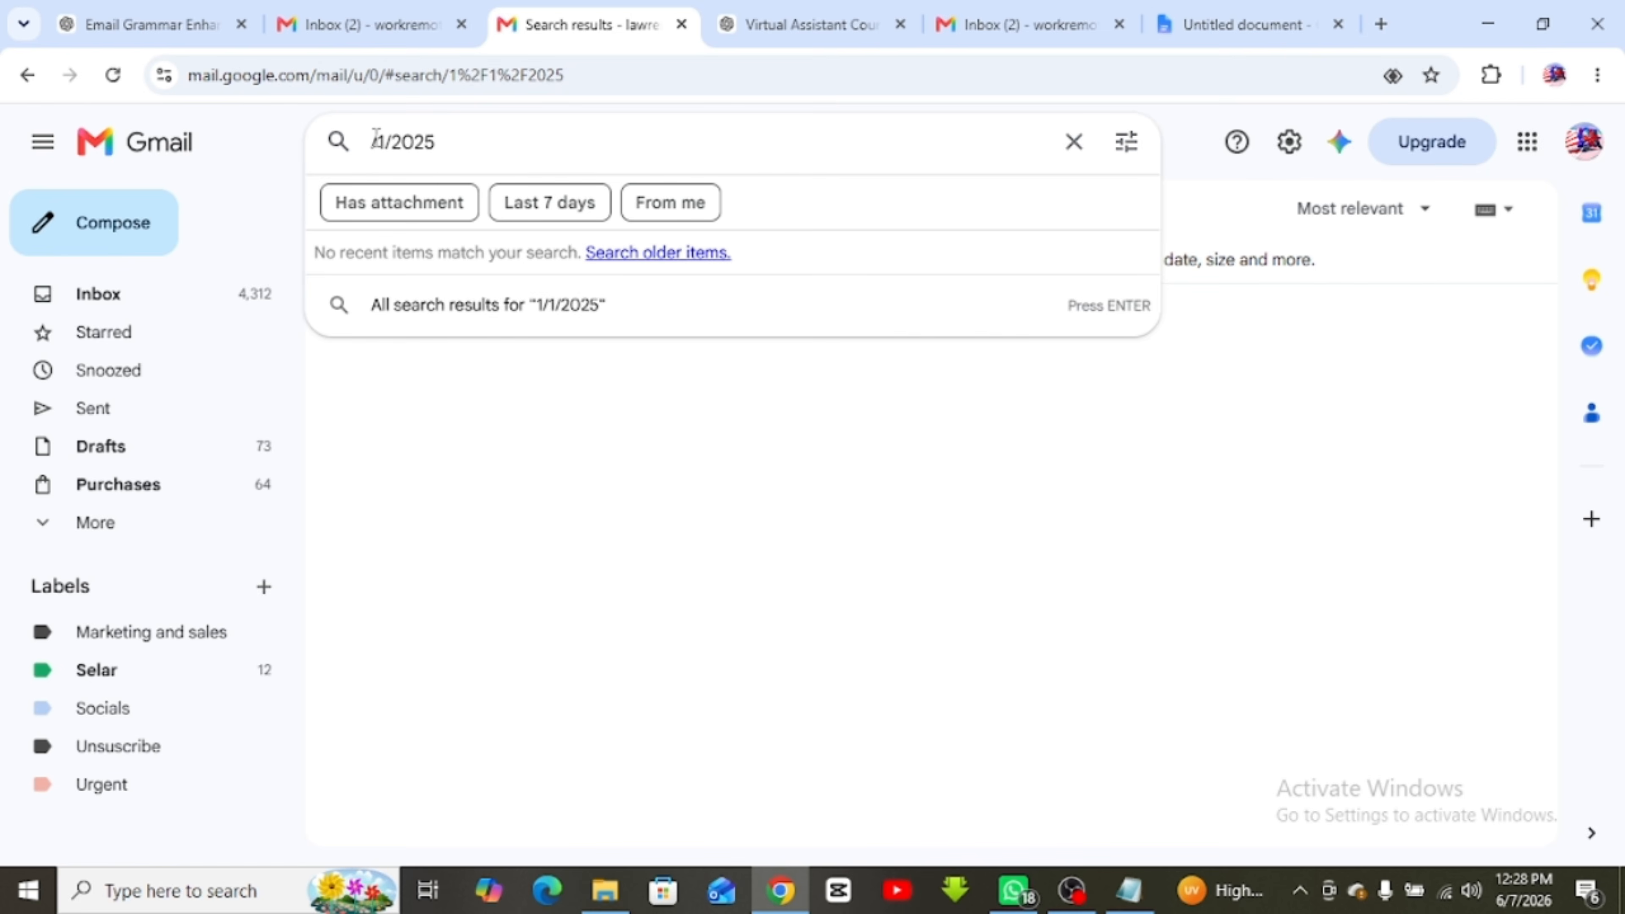
pyautogui.write('4')
pyautogui.press('Return')
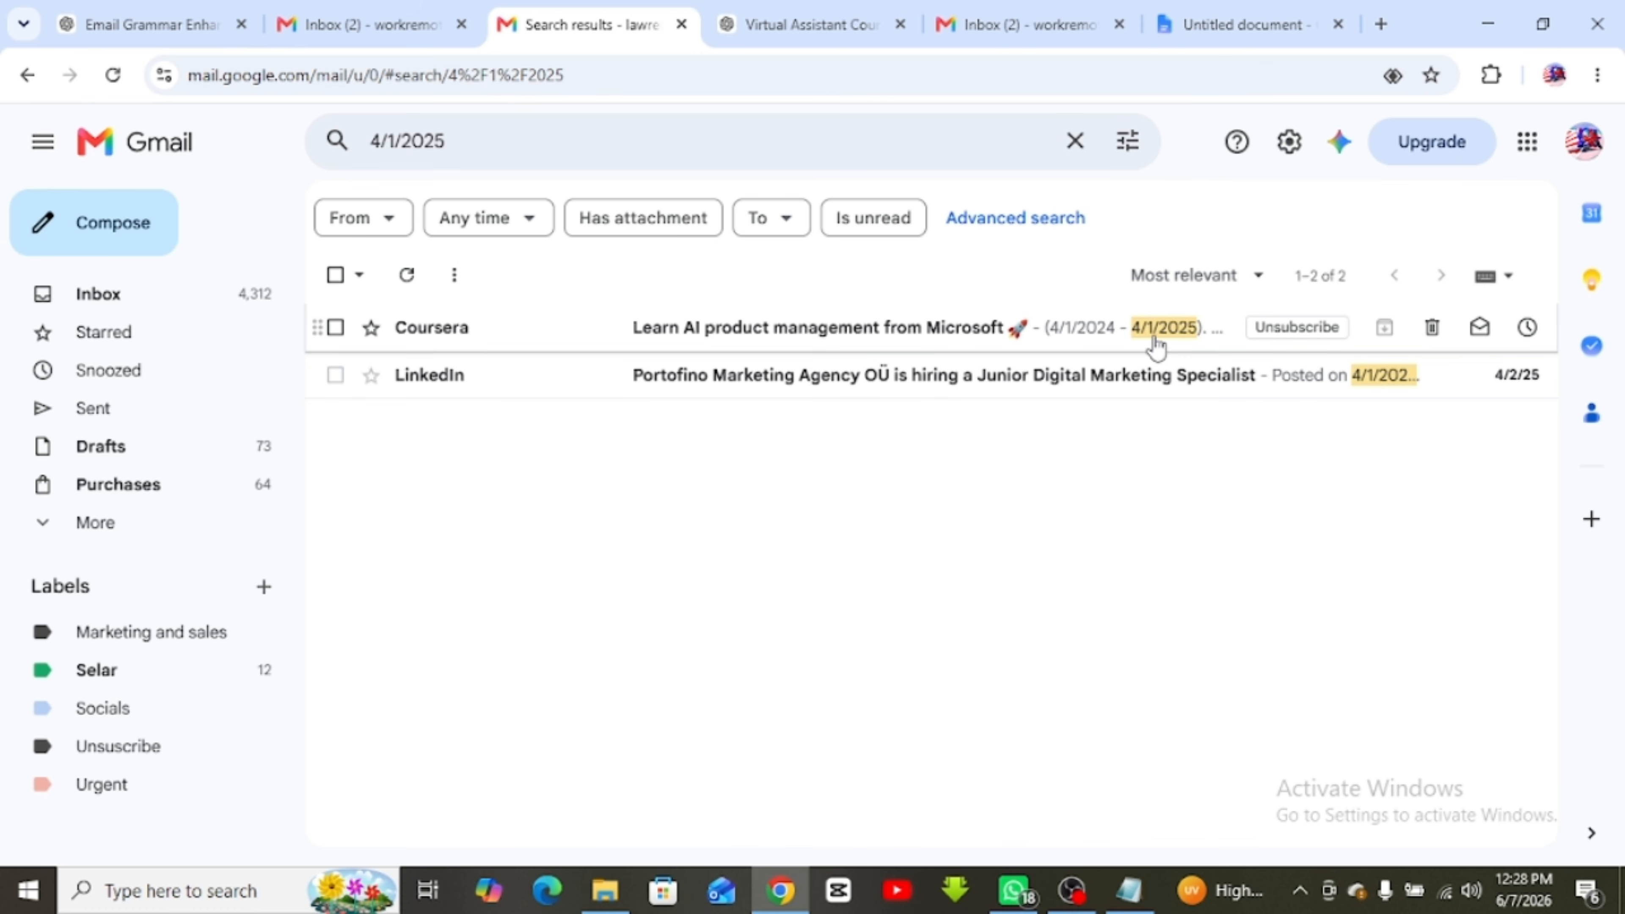
# Change the date search to 4/12/2025 and then 25/12/2025, which finds no messages
pyautogui.click(391, 143)
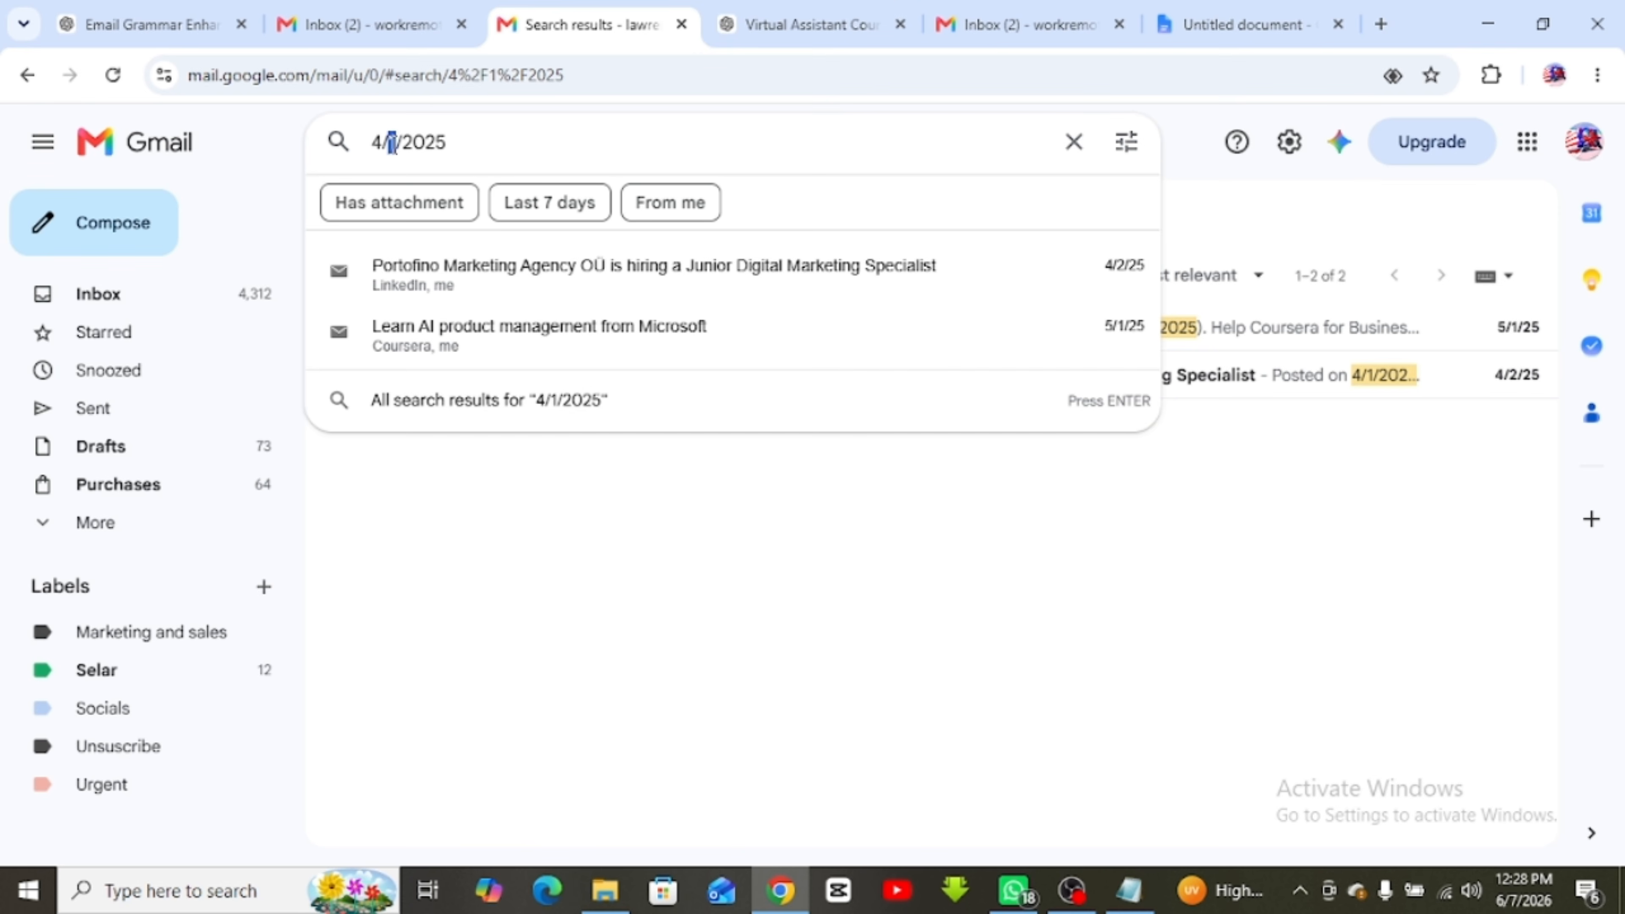
pyautogui.write('2')
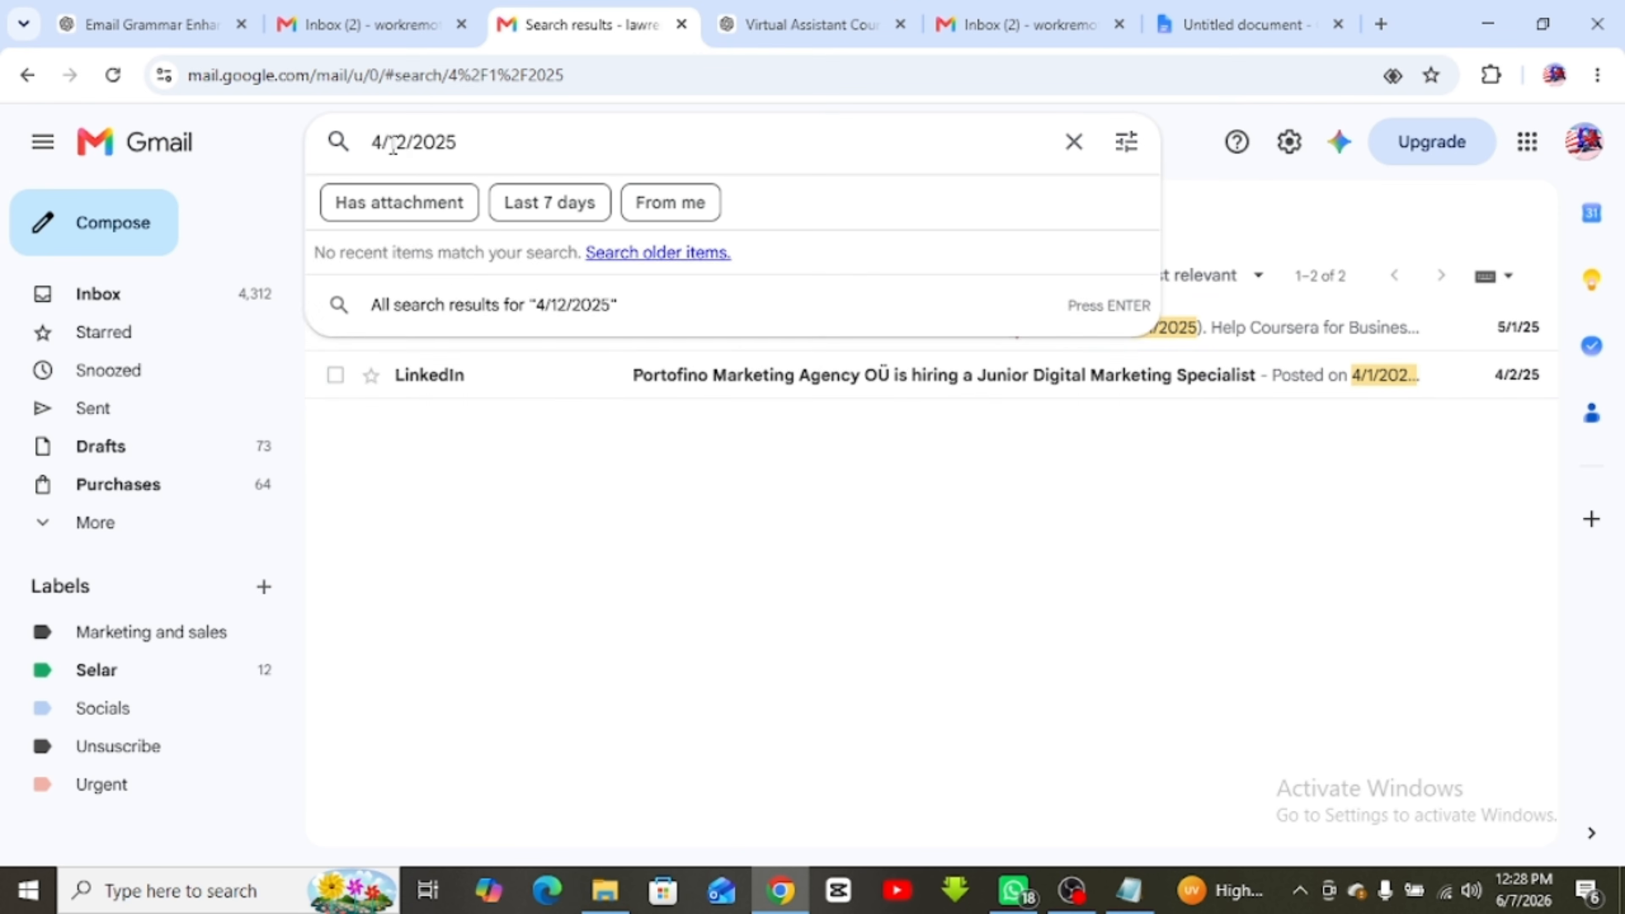
pyautogui.press('Return')
pyautogui.doubleClick(396, 142)
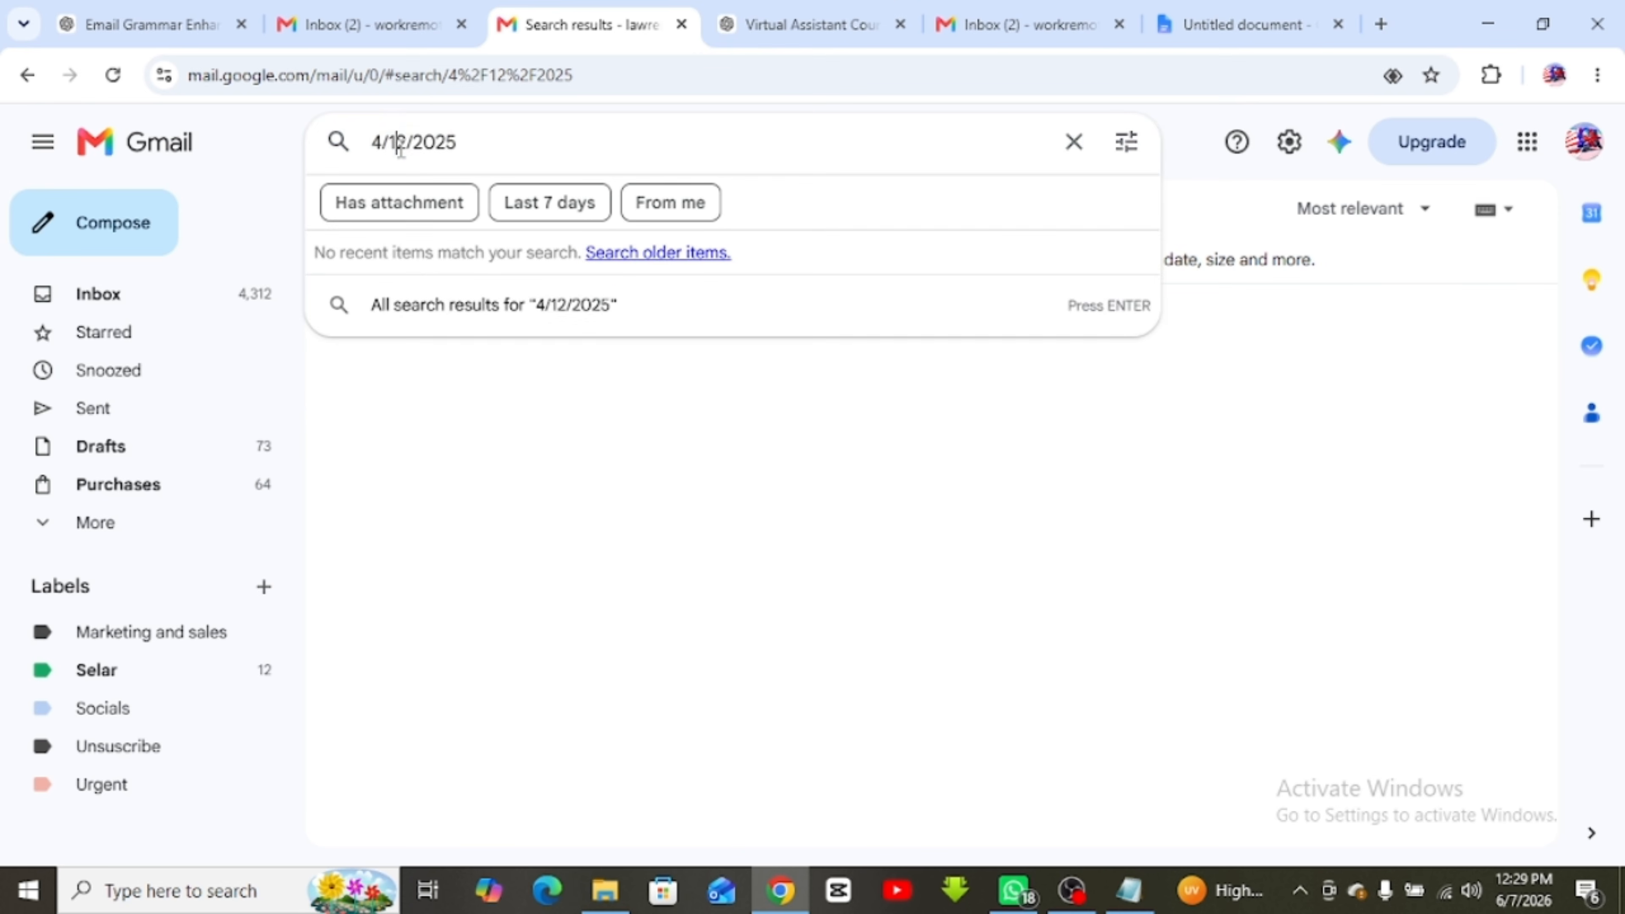
pyautogui.doubleClick(377, 142)
pyautogui.write('25')
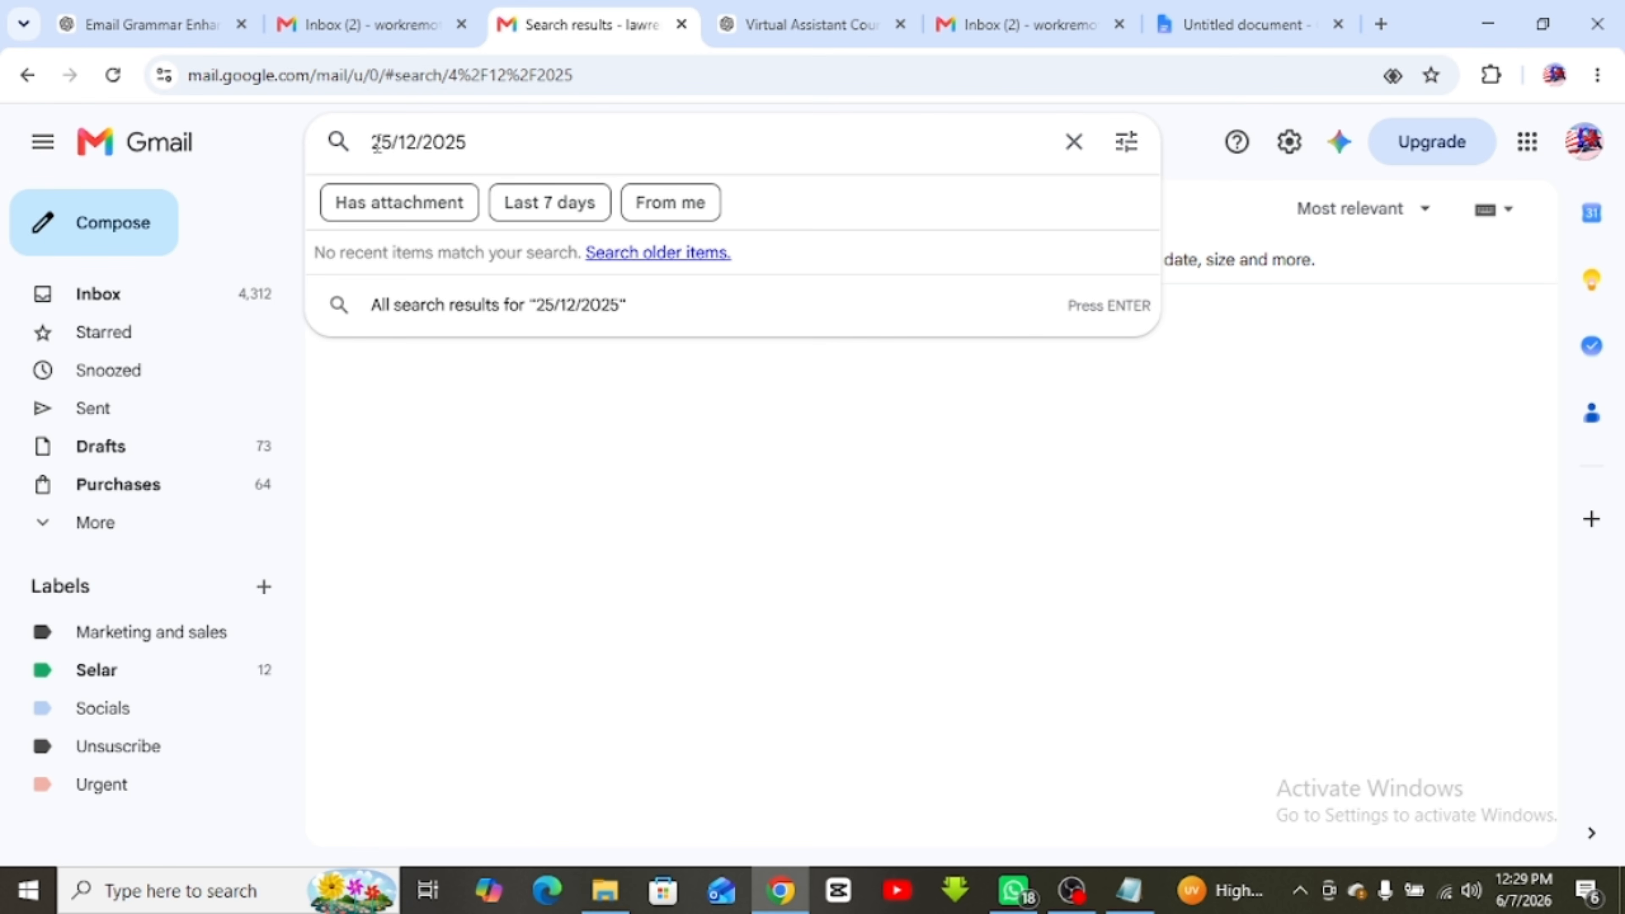
pyautogui.press('Return')
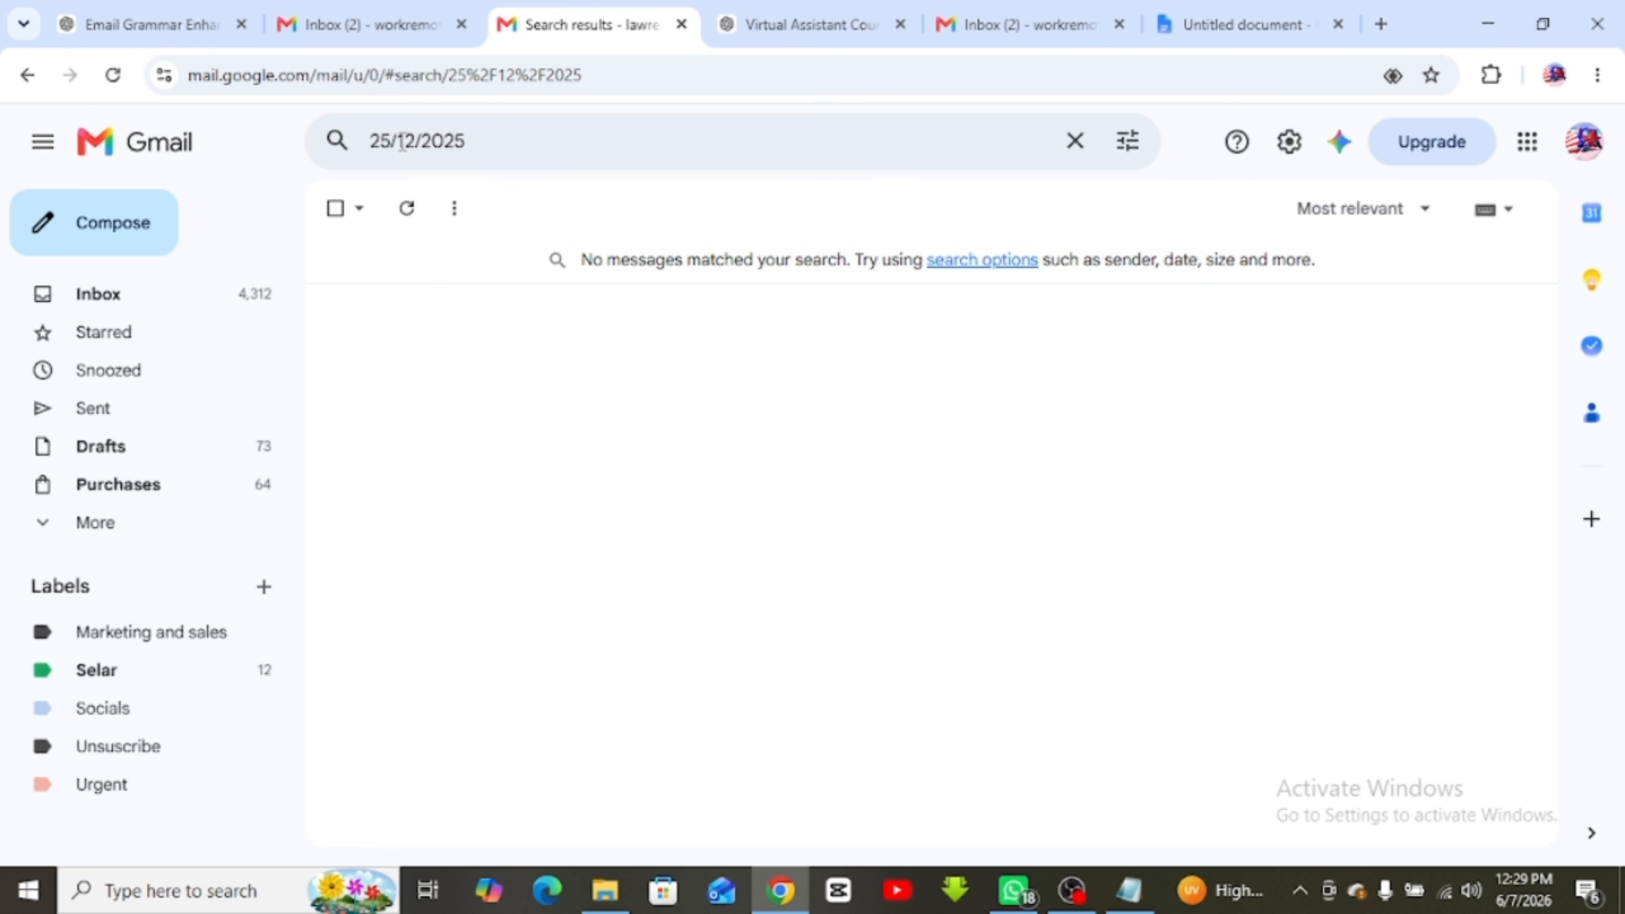
pyautogui.click(492, 143)
pyautogui.moveTo(472, 142); pyautogui.dragTo(334, 142)
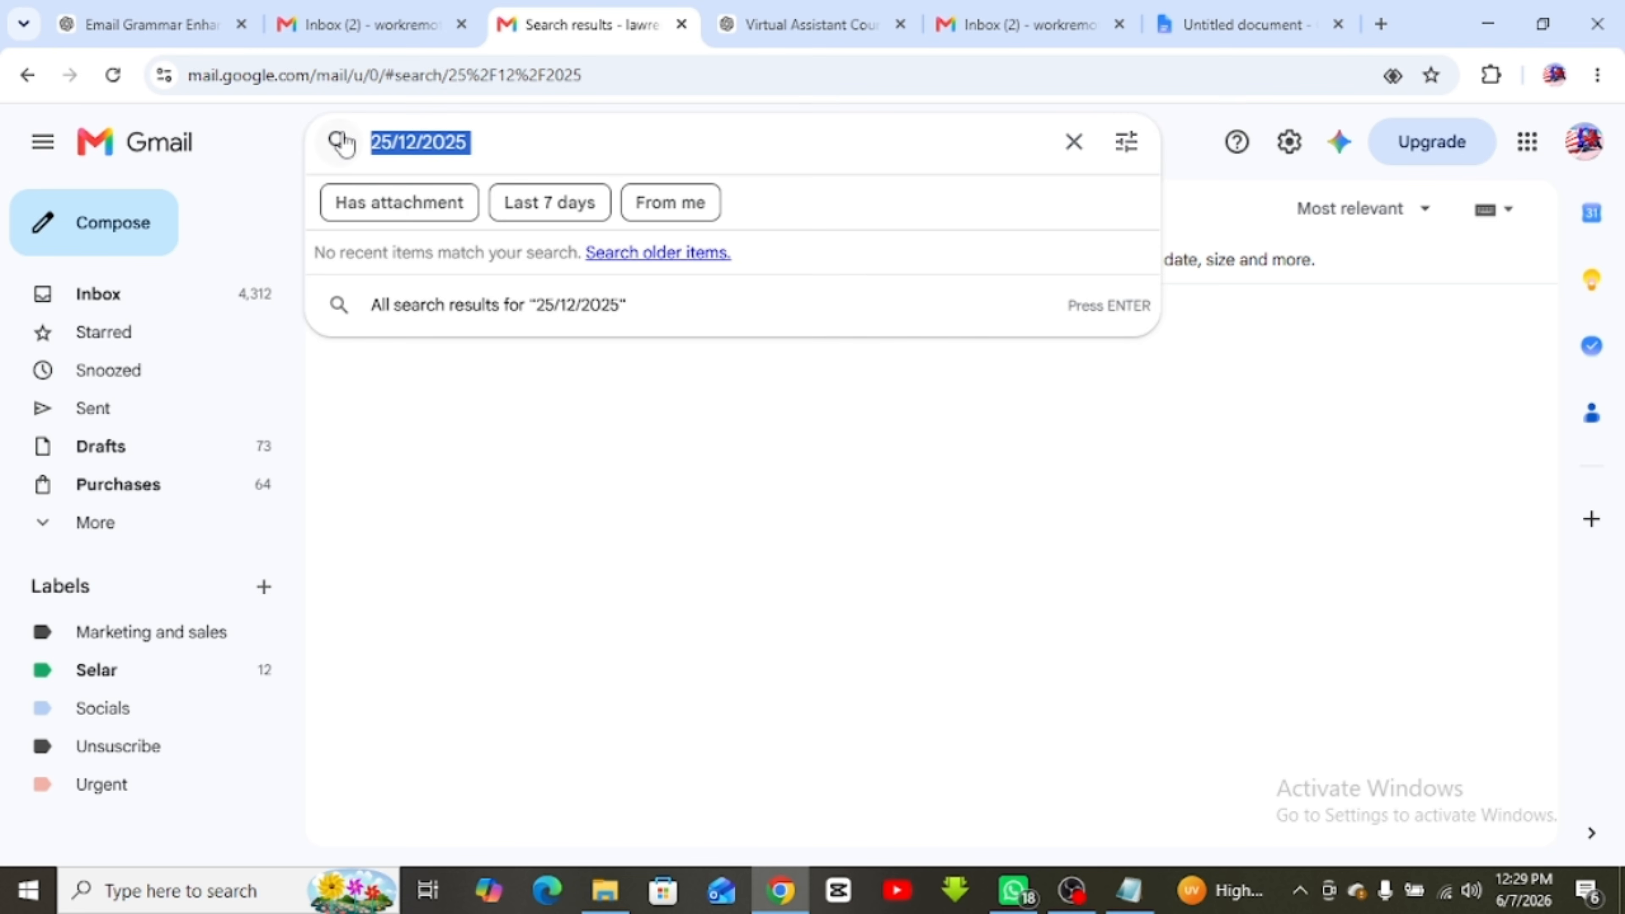
pyautogui.click(498, 460)
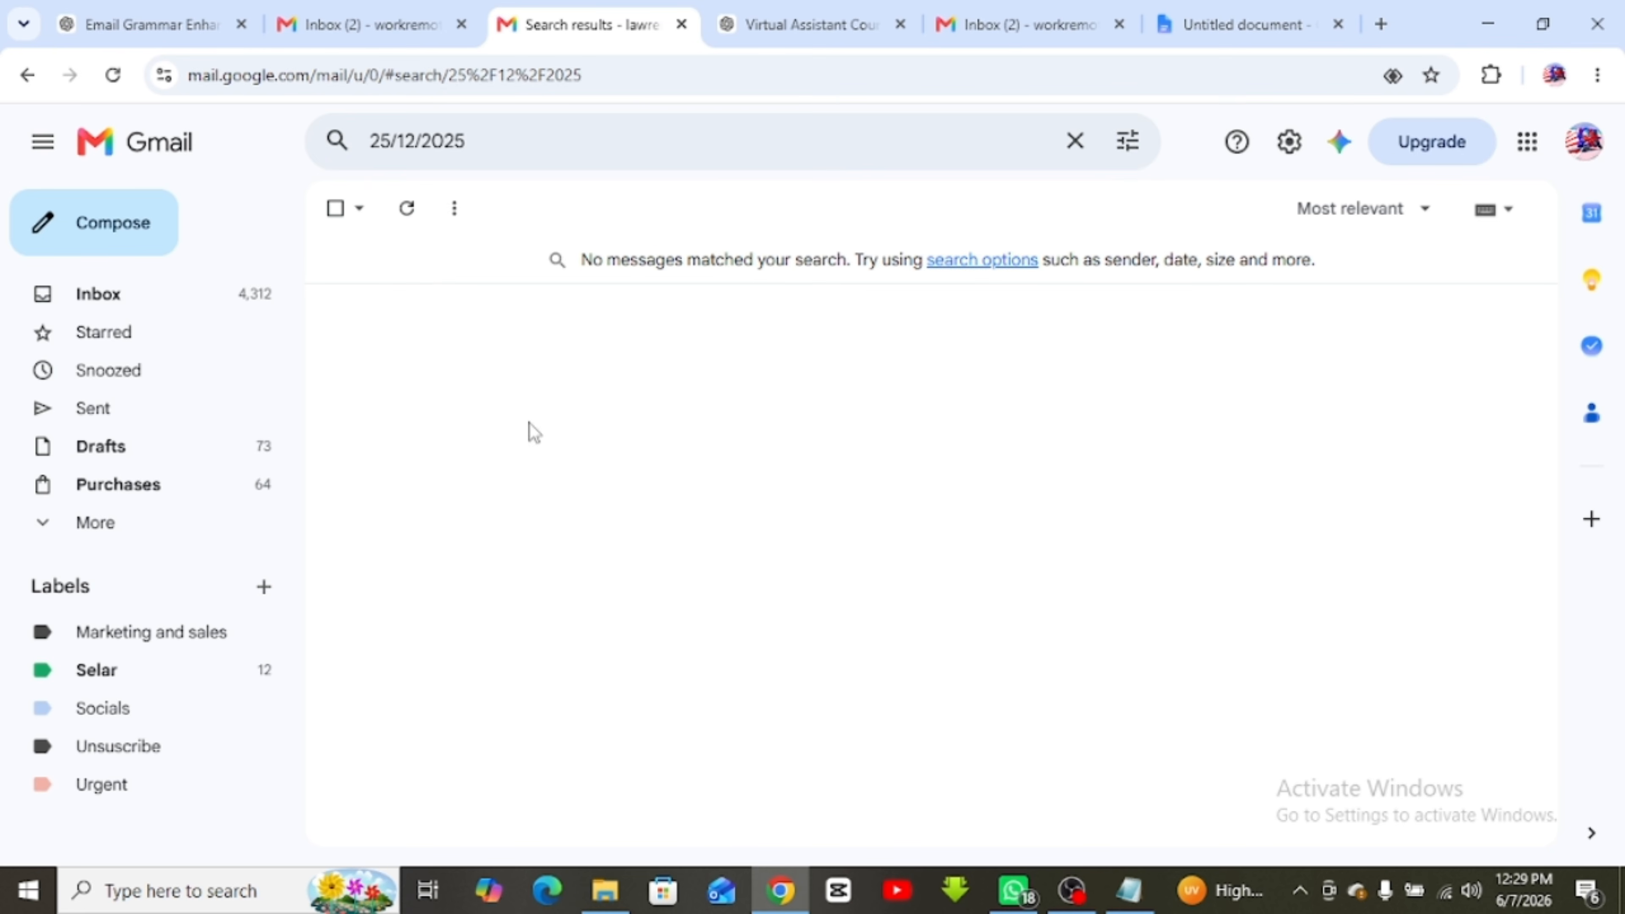
pyautogui.click(418, 141)
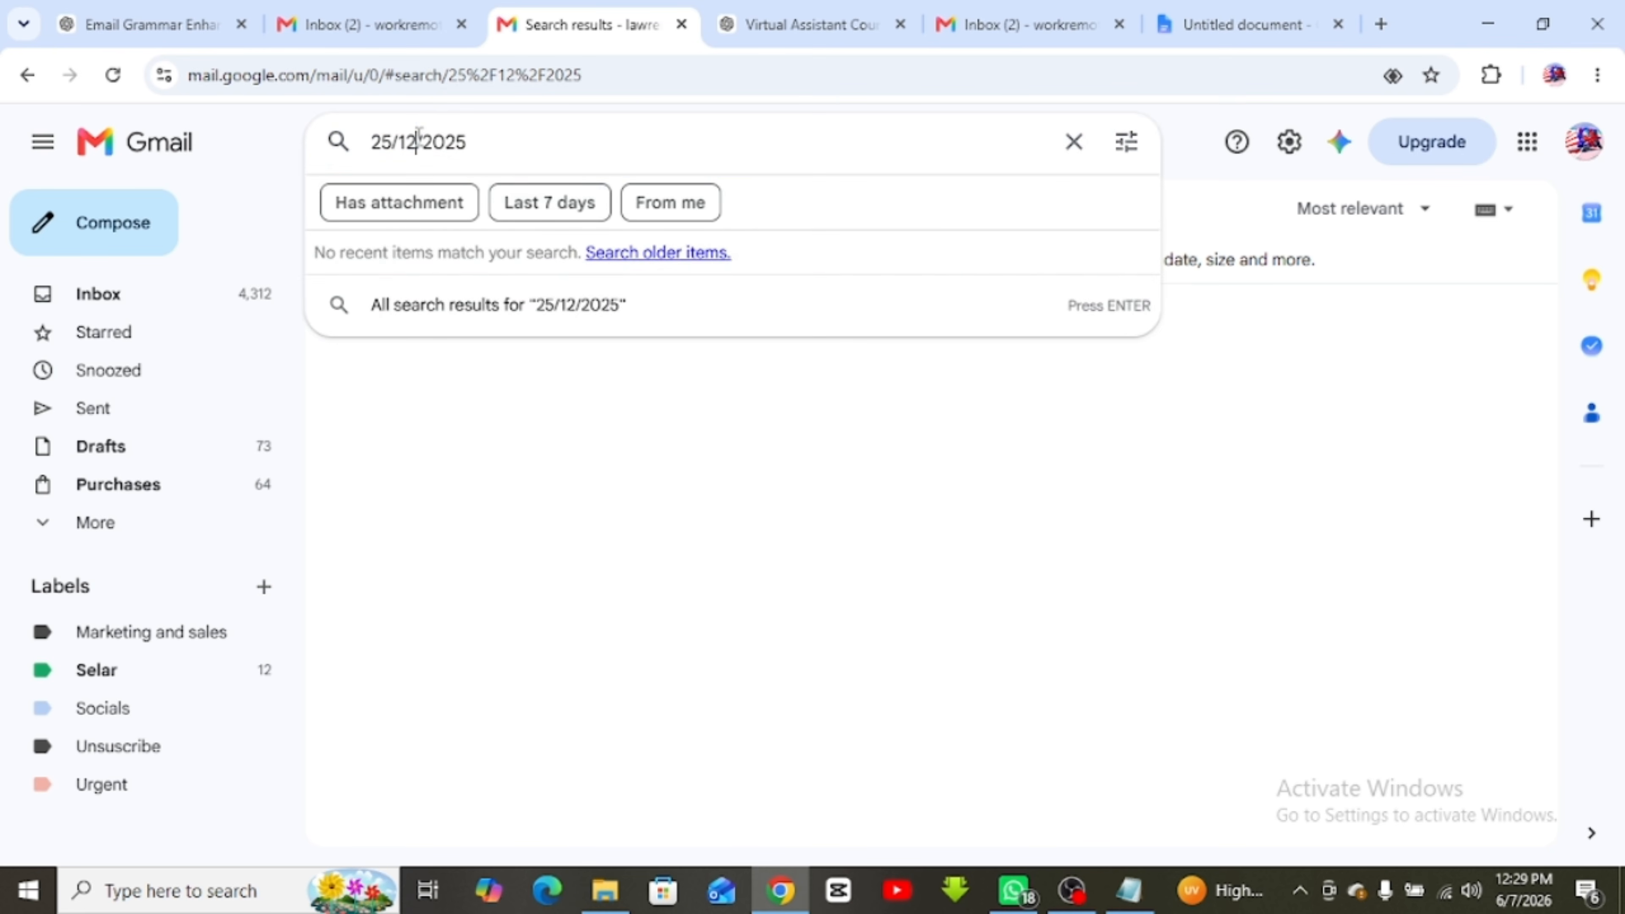
# Limit the 25/12/2025 search to the last 7 days, then clear the search
pyautogui.click(560, 224)
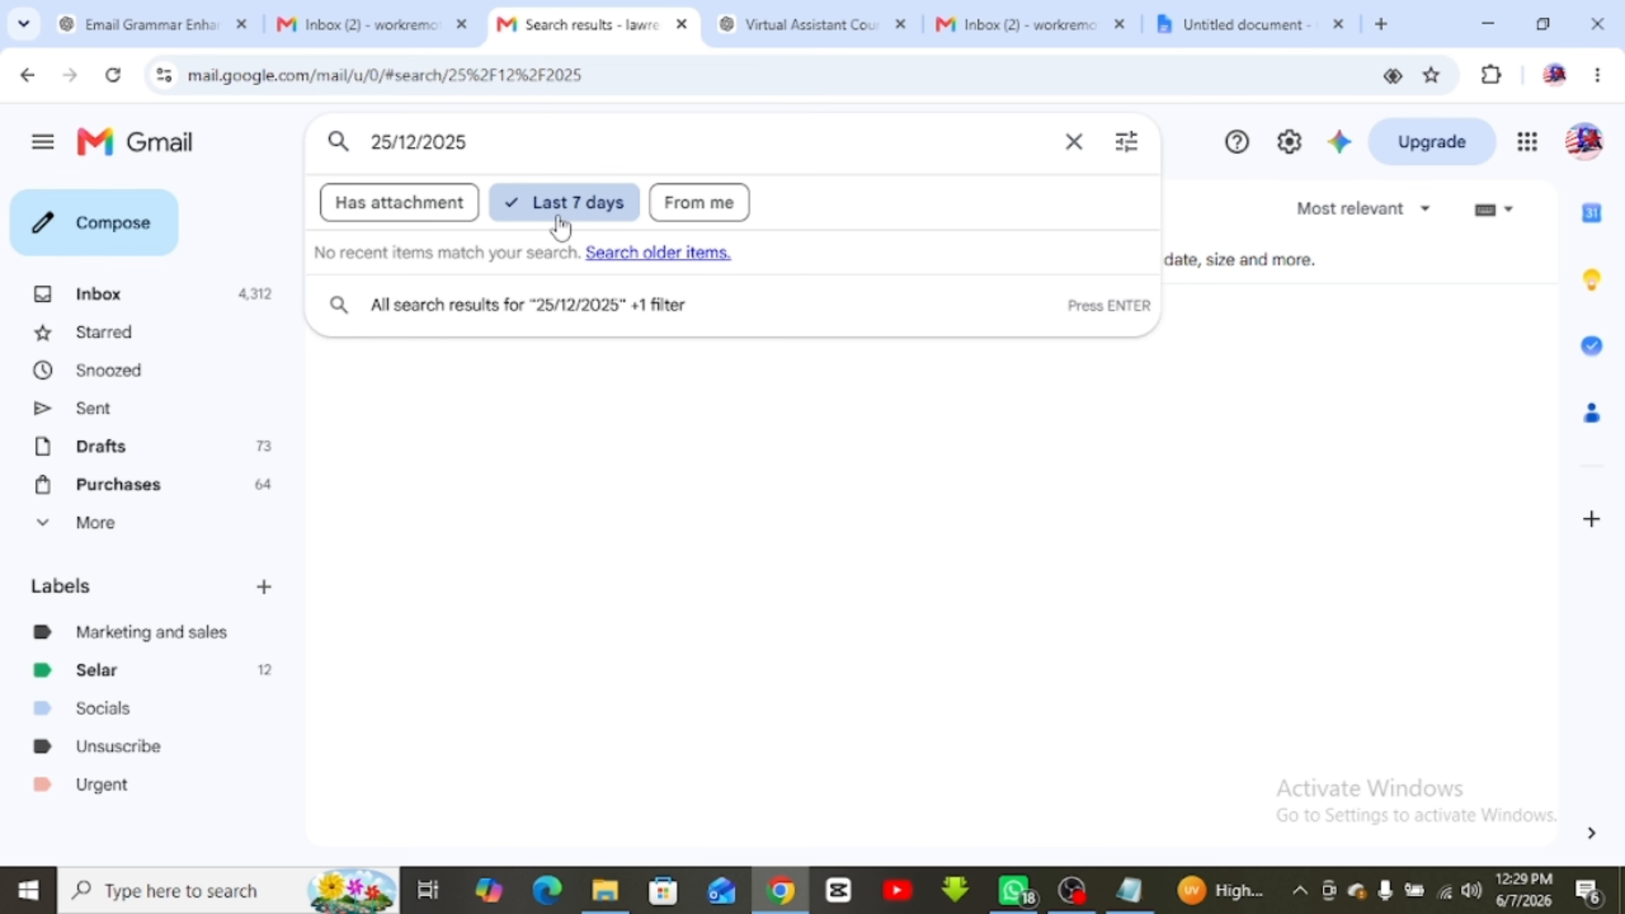
pyautogui.press('Return')
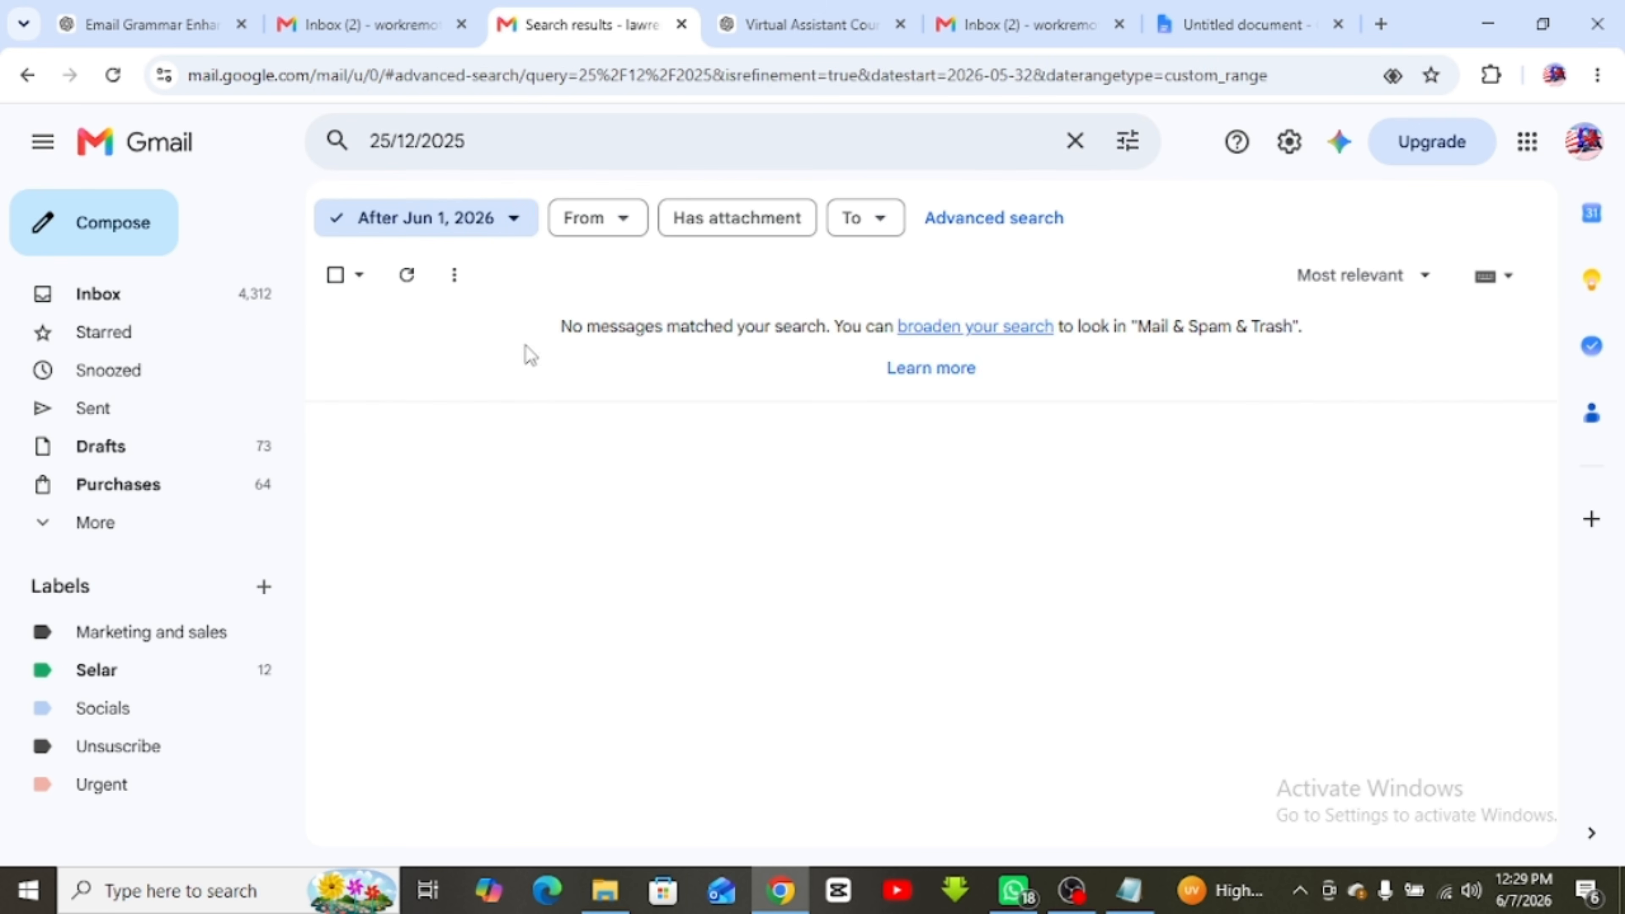
pyautogui.click(1075, 141)
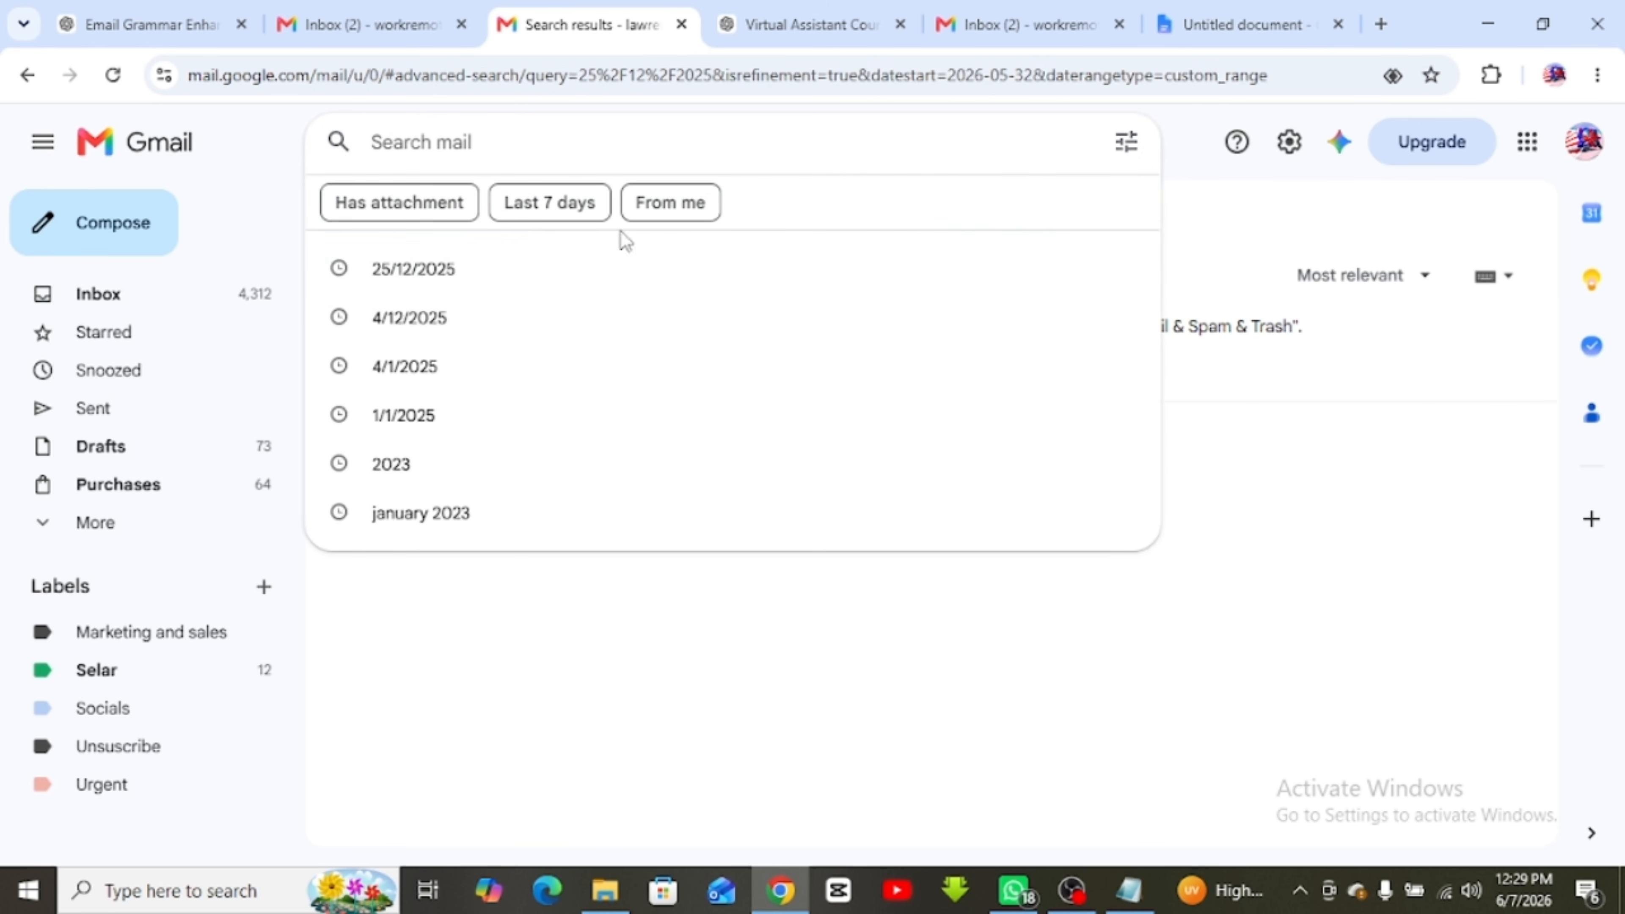
# Turn the From me and Has attachment filters on and back off, then bring up advanced search
pyautogui.click(669, 221)
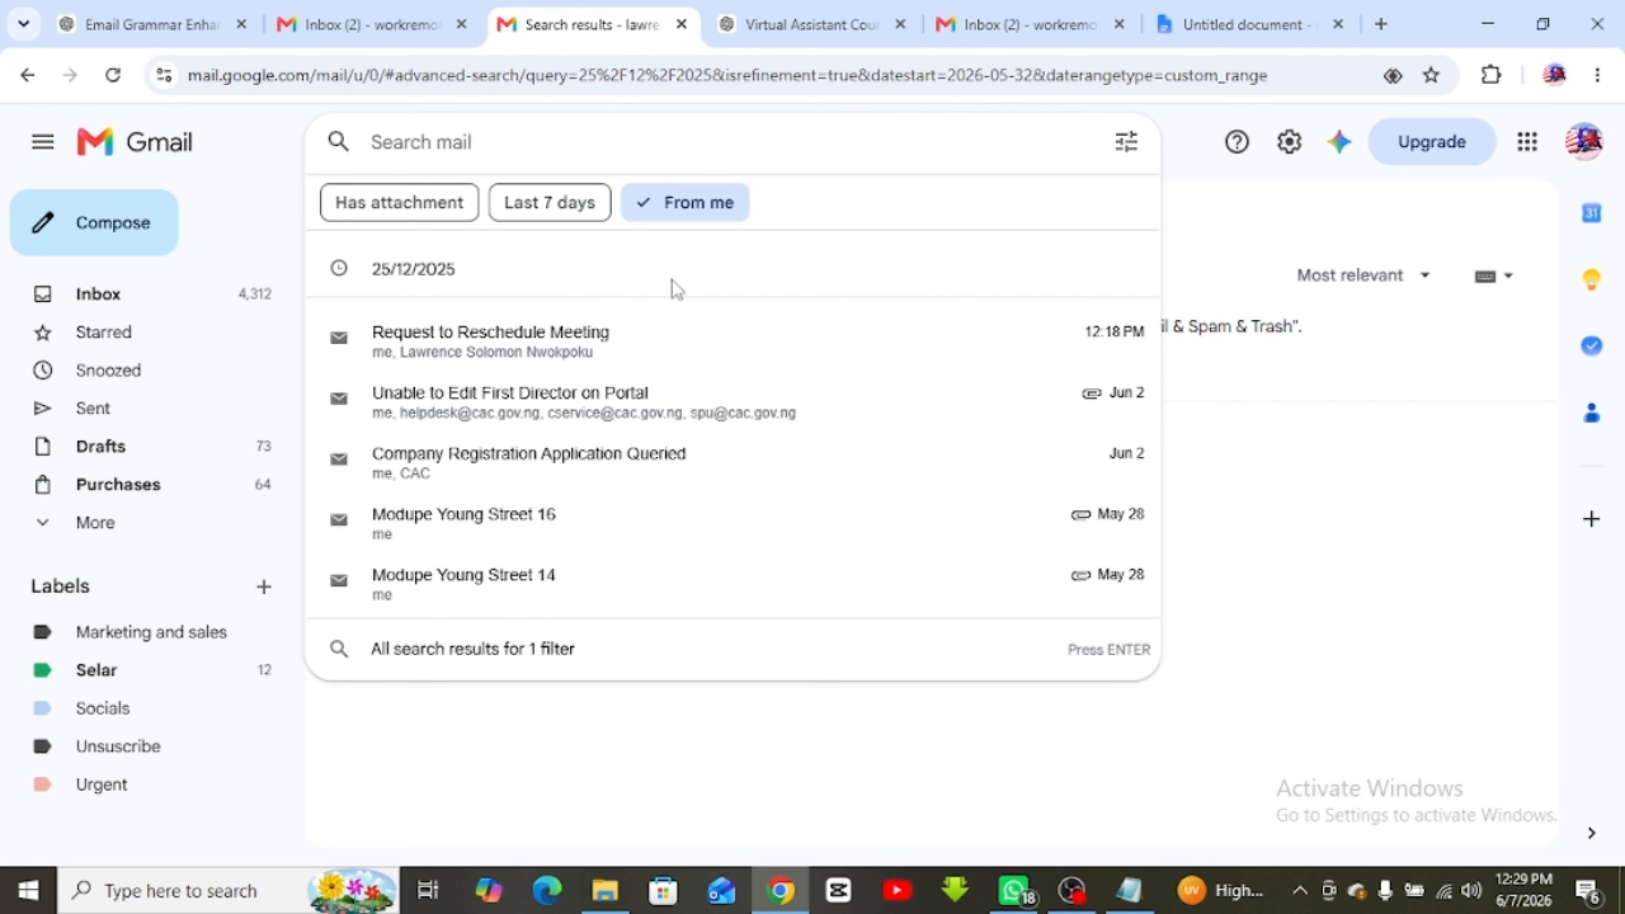
pyautogui.click(425, 211)
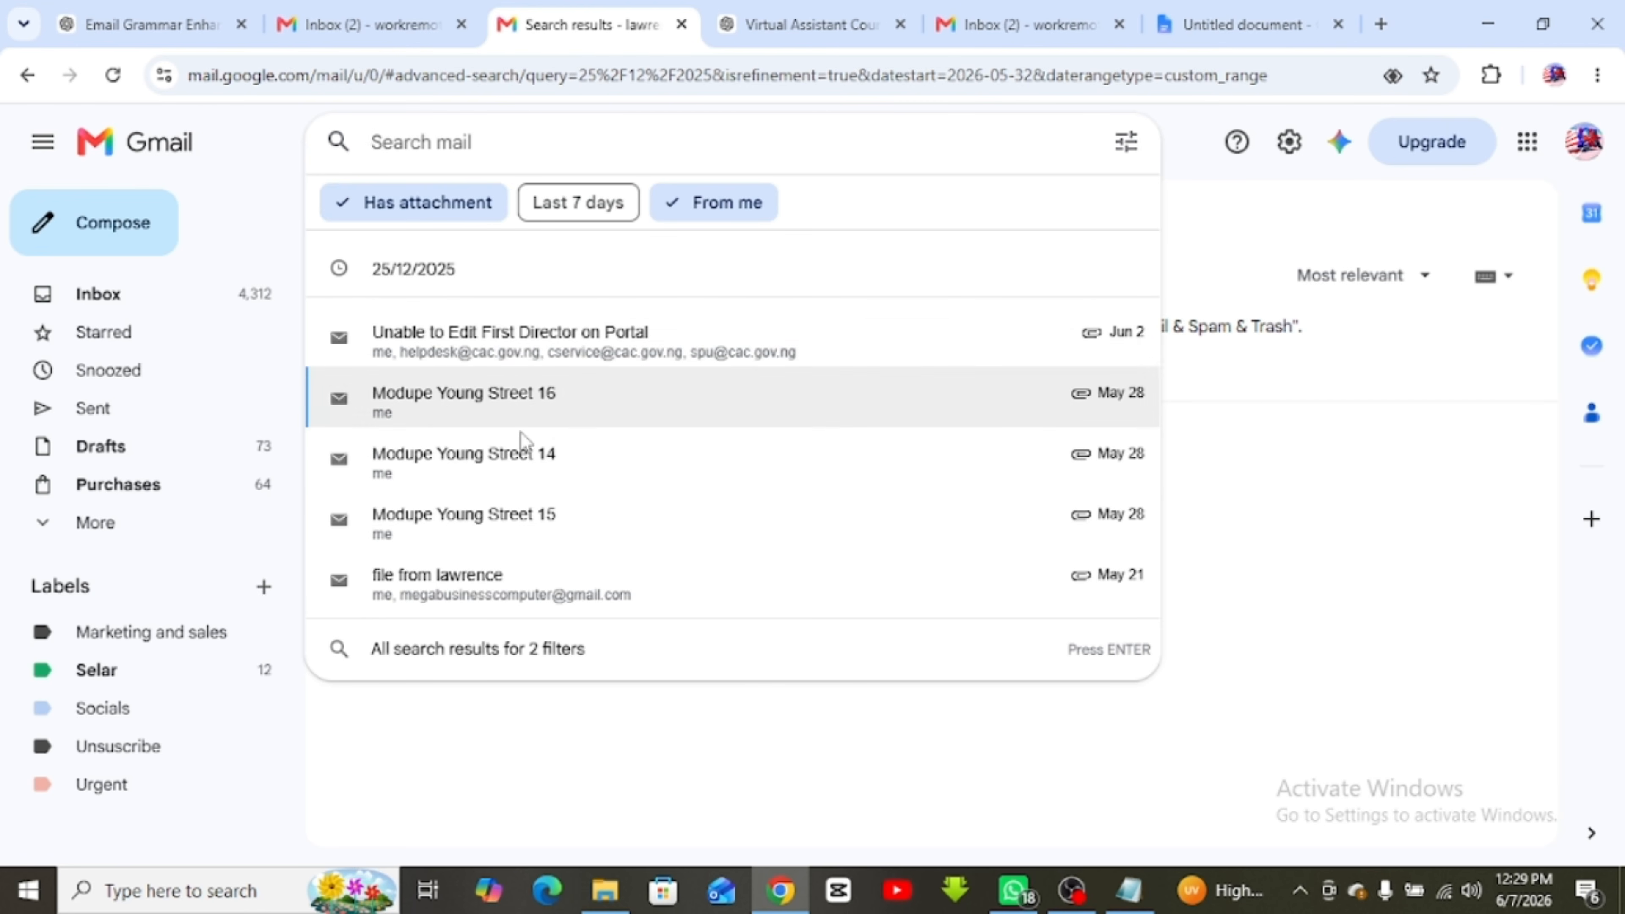
pyautogui.click(675, 205)
pyautogui.click(435, 205)
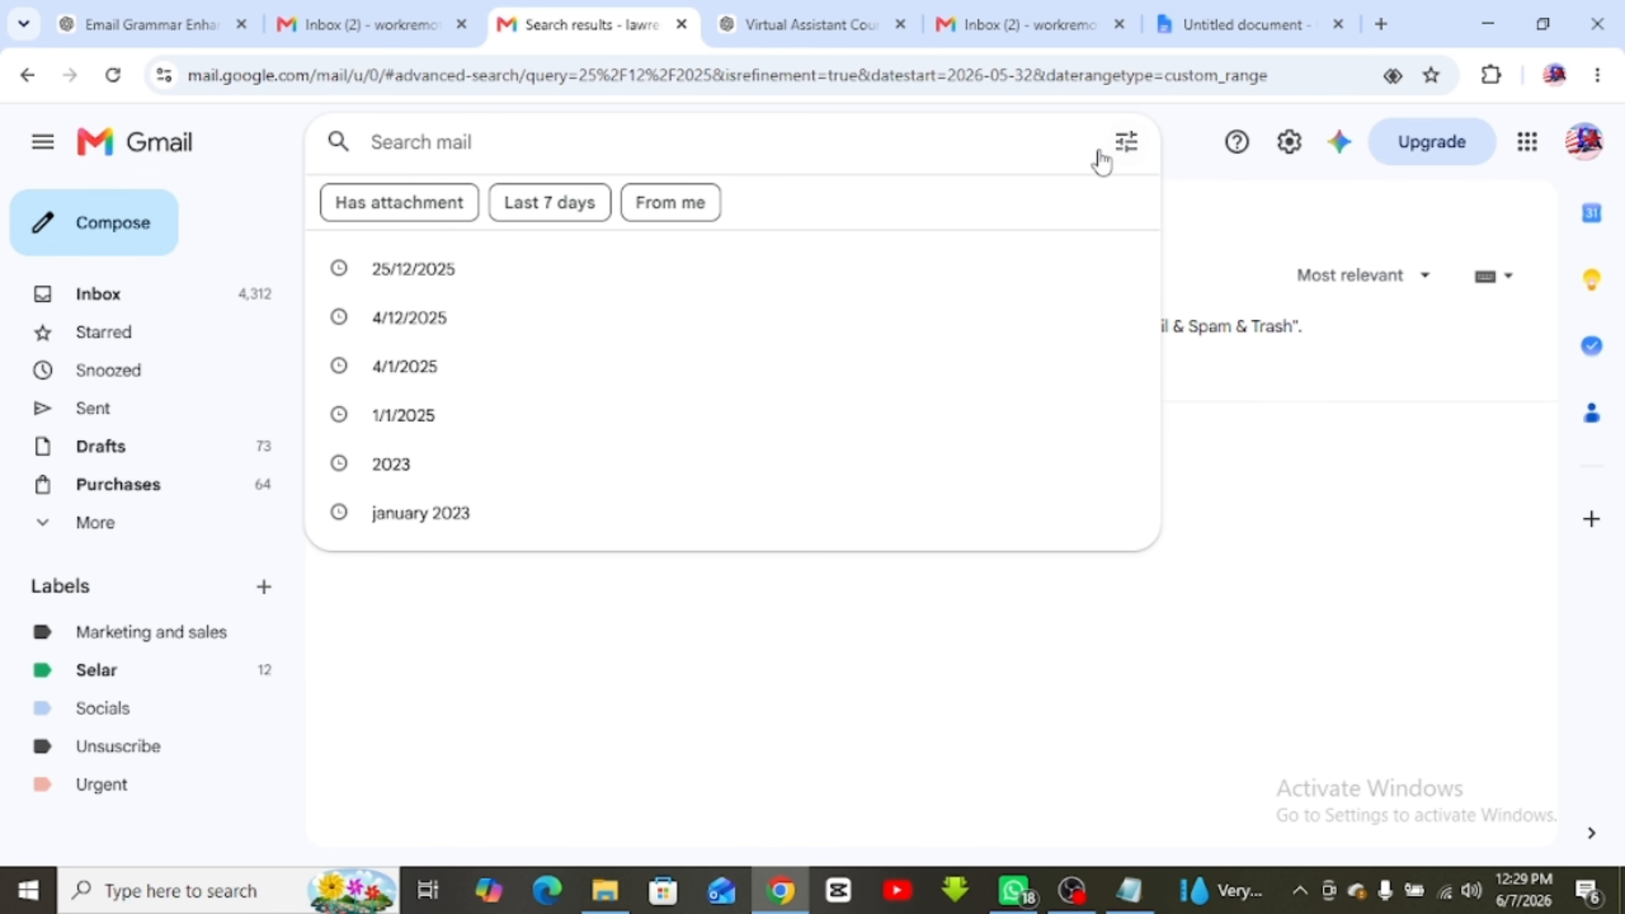
pyautogui.click(1127, 152)
pyautogui.click(1129, 160)
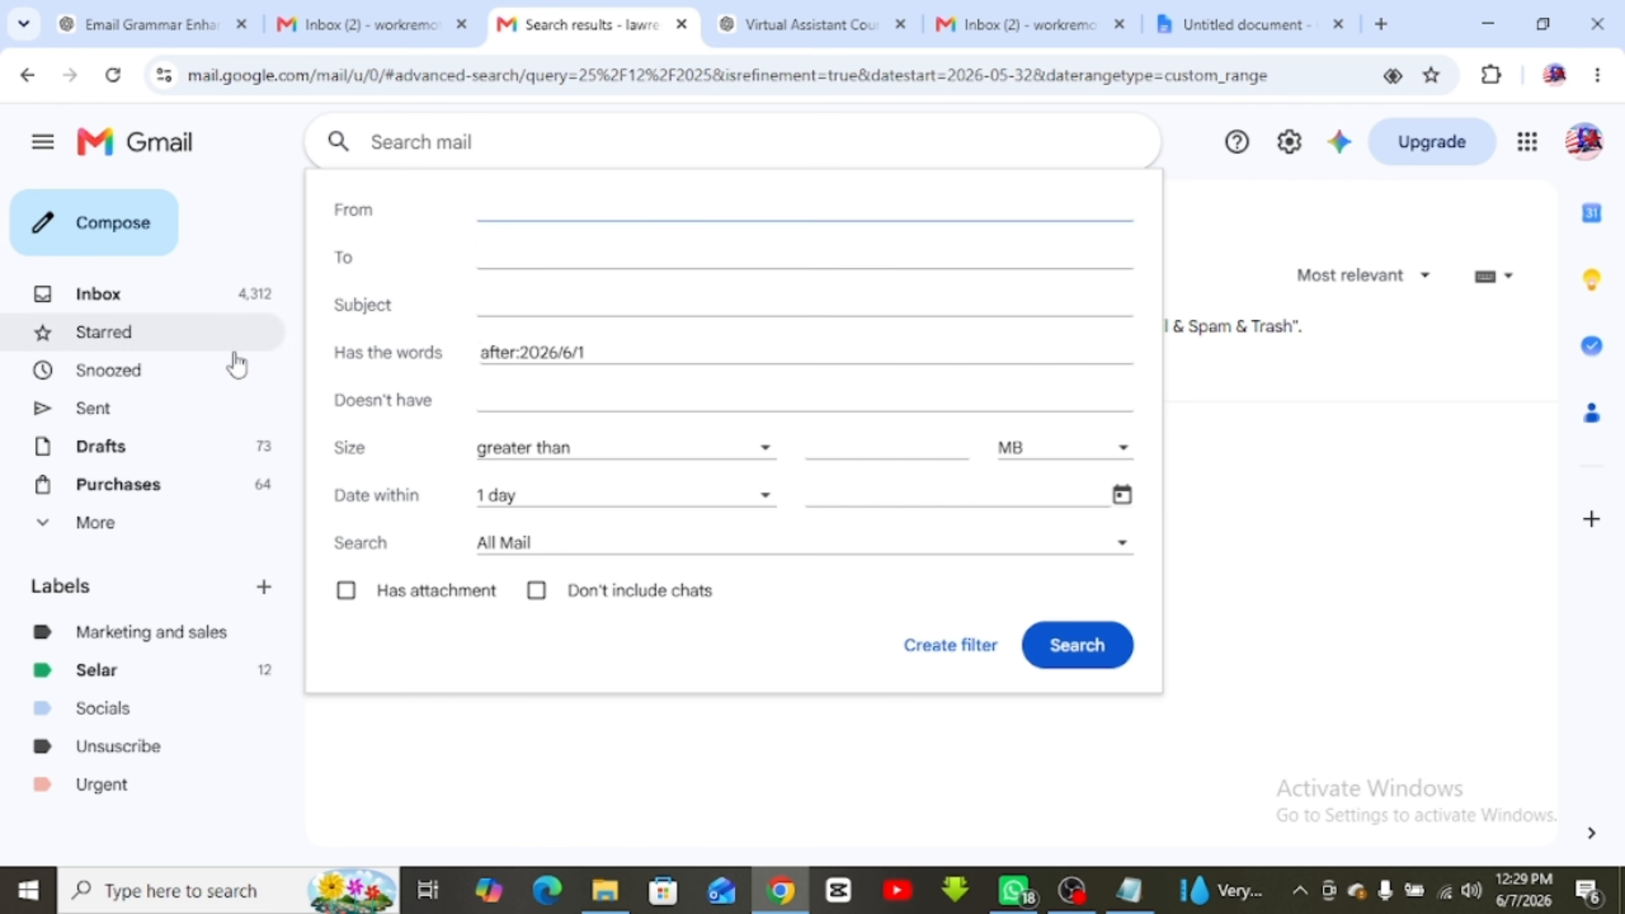
# Run the advanced search for mail from fidelity bank, then return to the lesson notes
pyautogui.click(1075, 646)
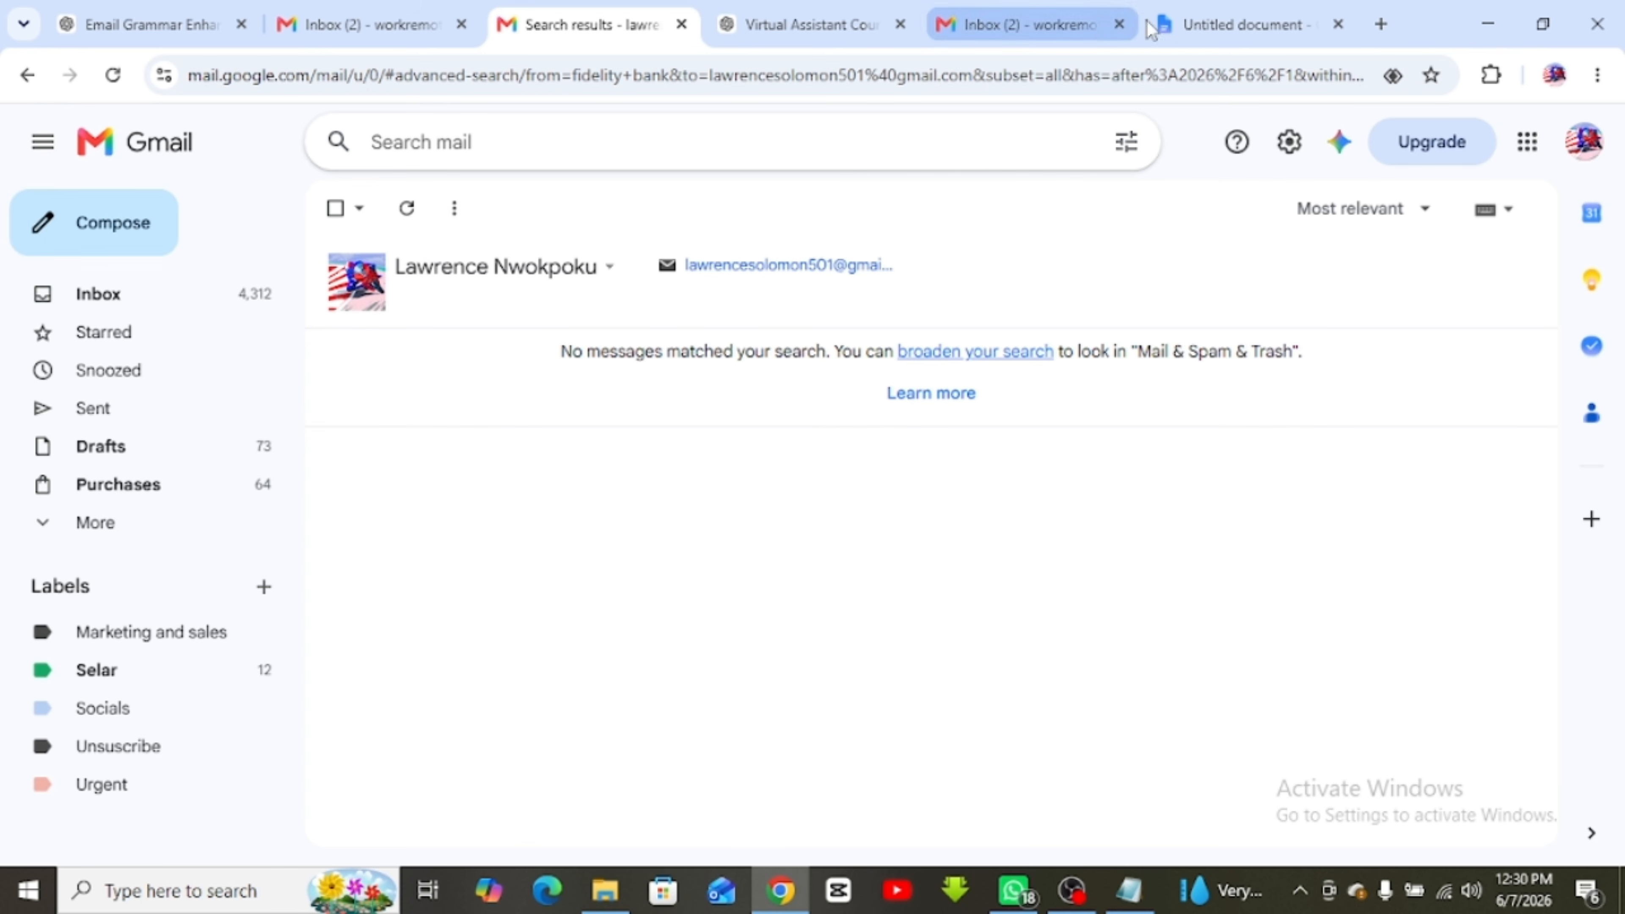
pyautogui.click(1253, 20)
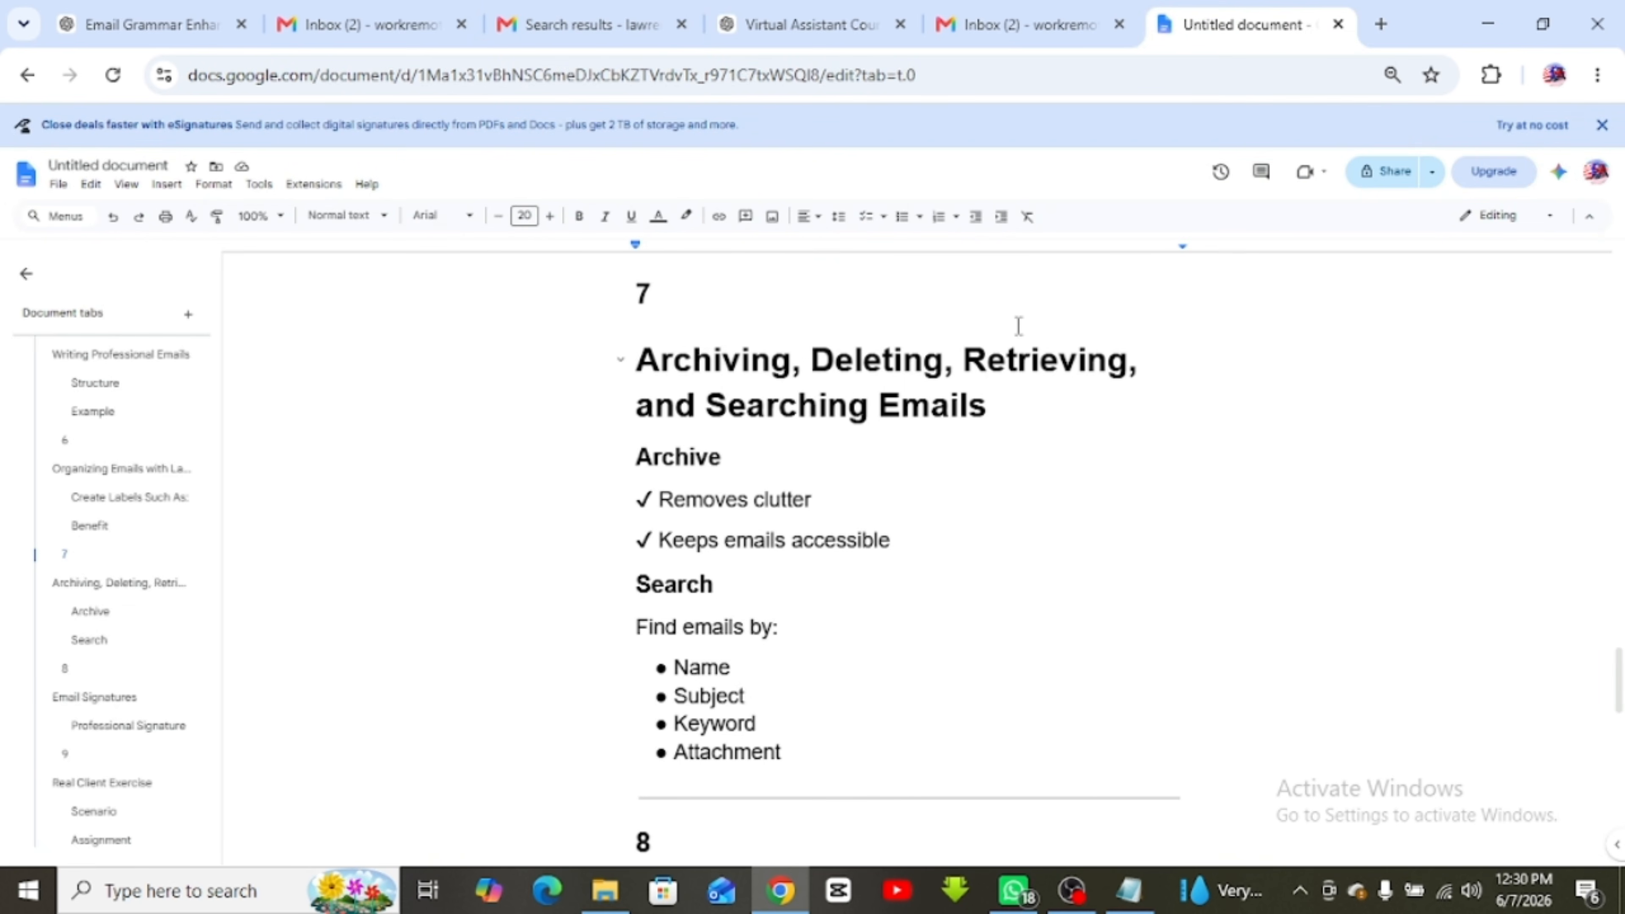
# Move through the lesson notes from the Archiving, Deleting heading down to the Real Client Exercise tasks
pyautogui.click(682, 374)
pyautogui.click(871, 358)
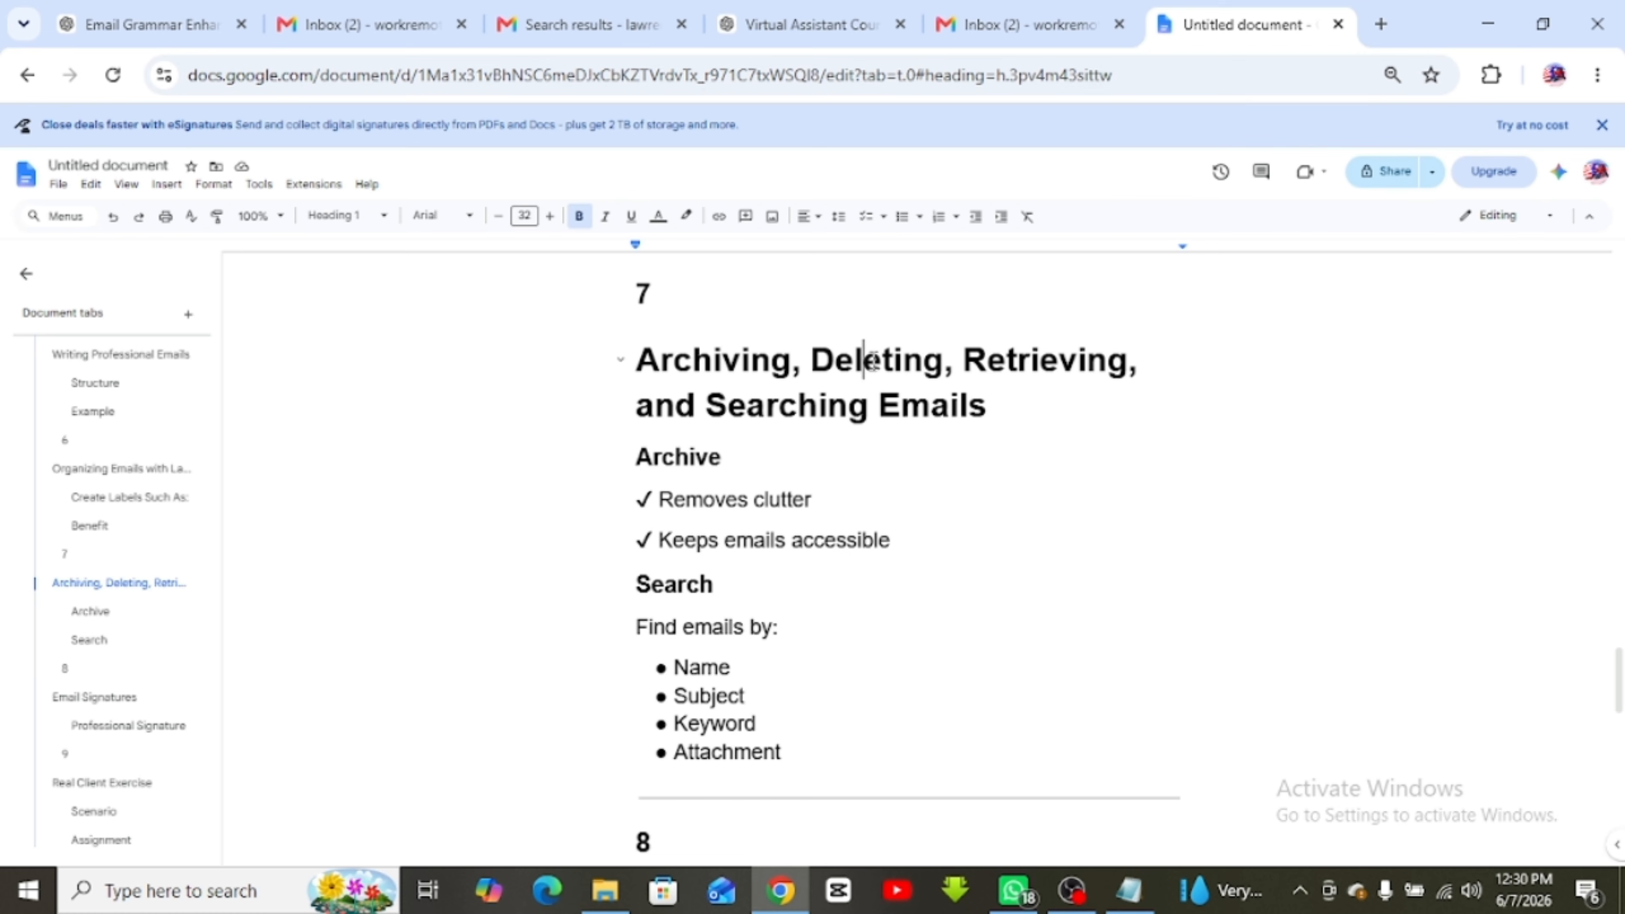
pyautogui.click(1024, 356)
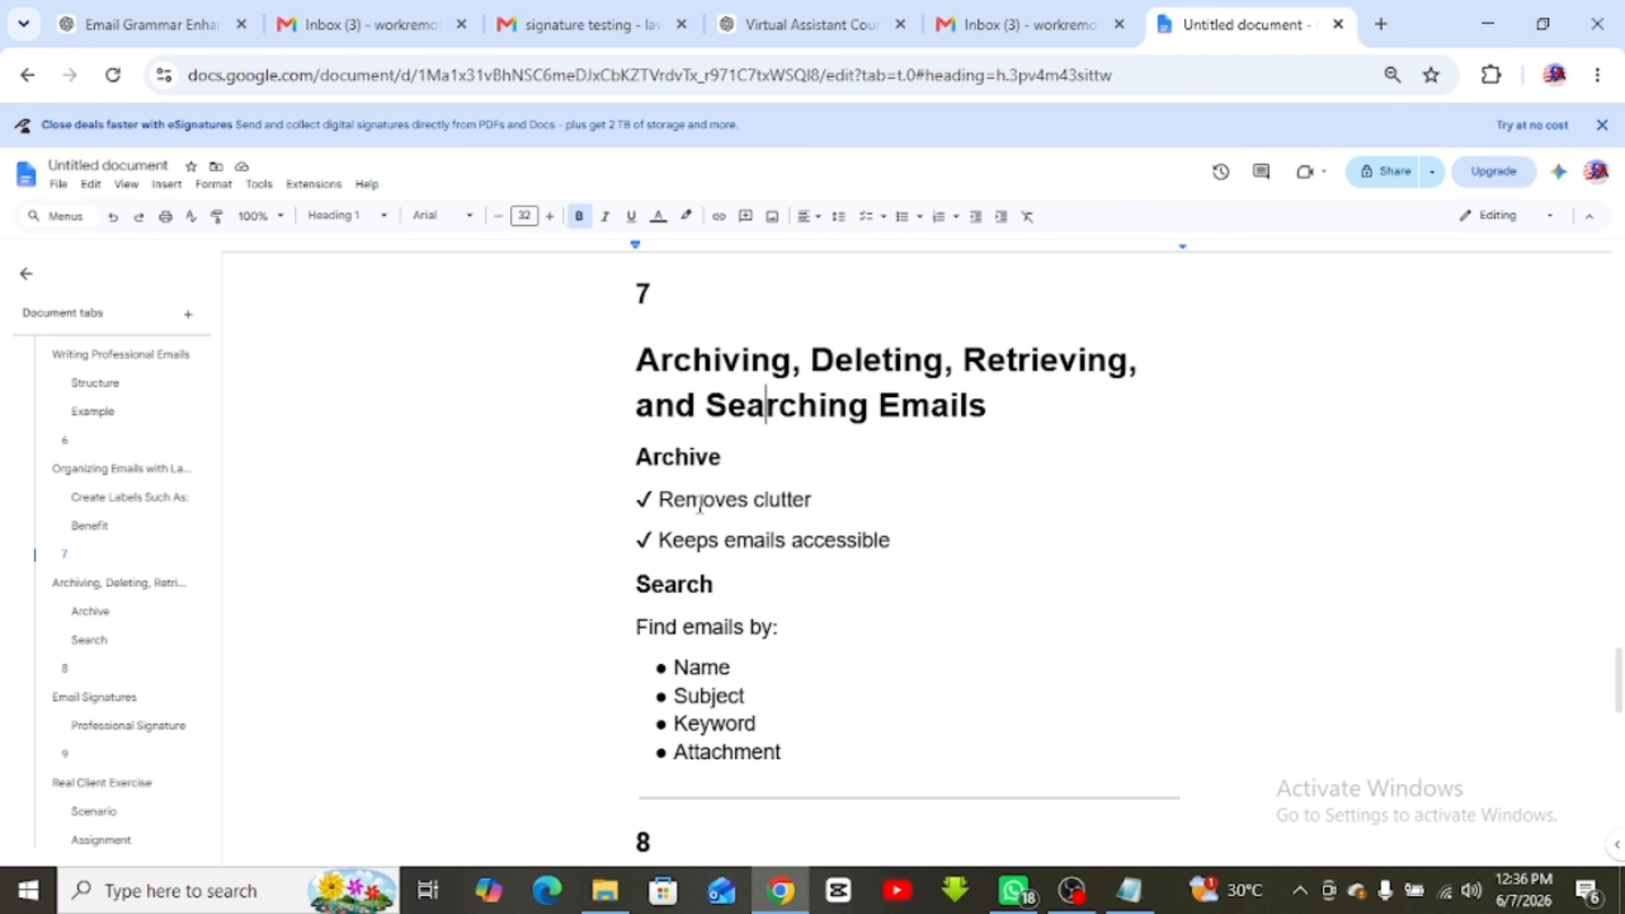
pyautogui.scroll(2, 700, 503)
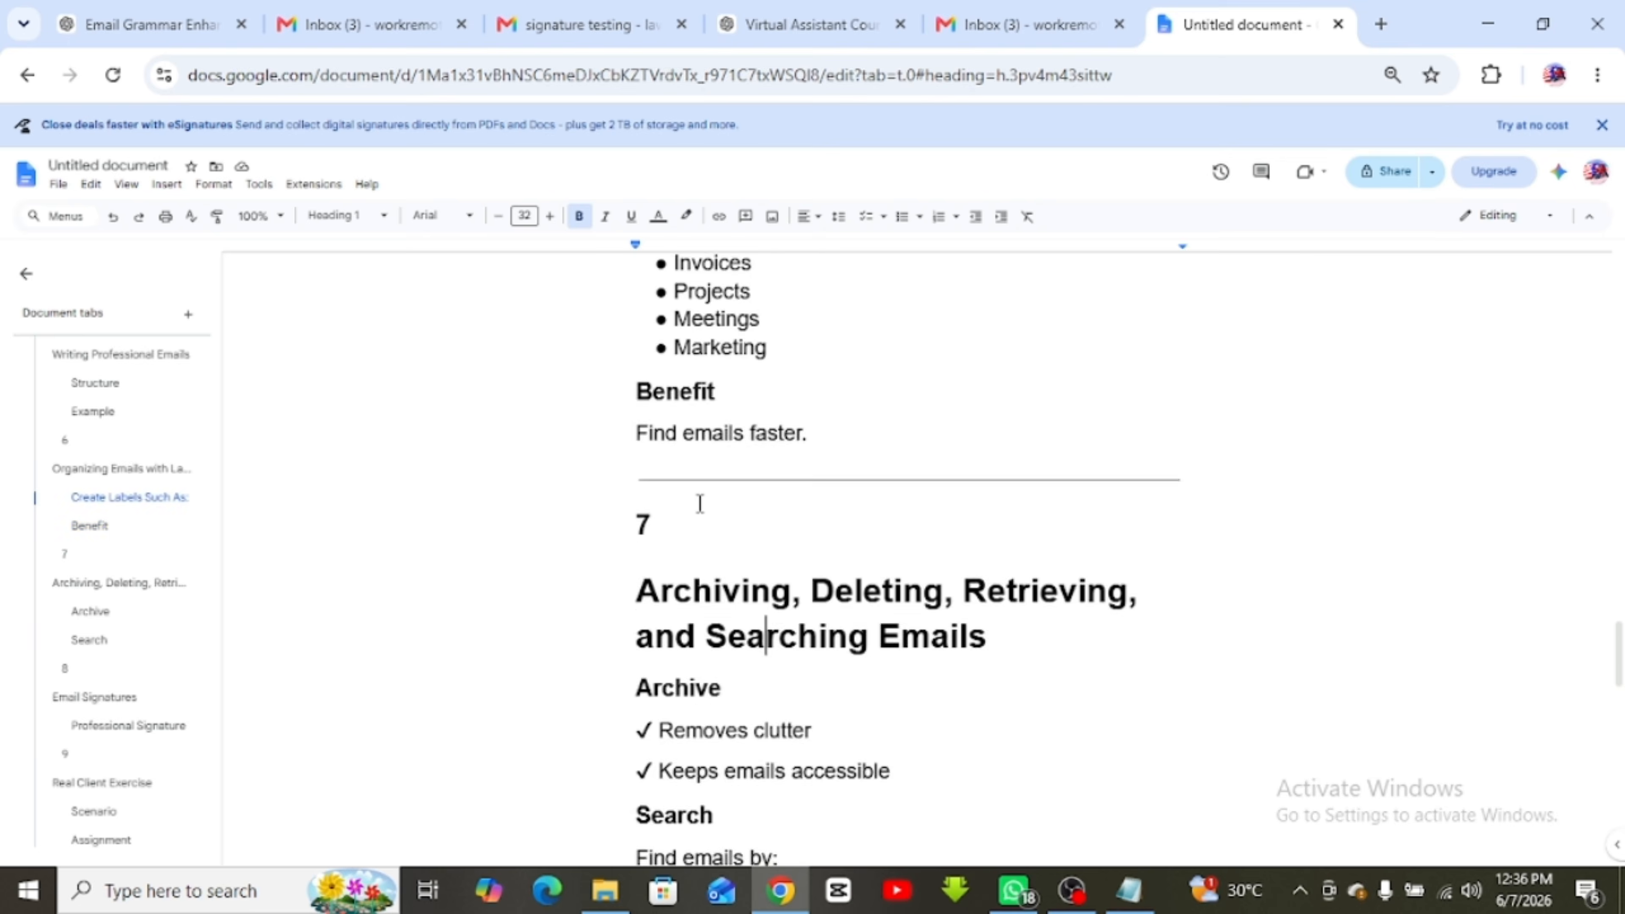
pyautogui.scroll(-13, 700, 503)
pyautogui.scroll(4, 700, 503)
pyautogui.scroll(-5, 699, 503)
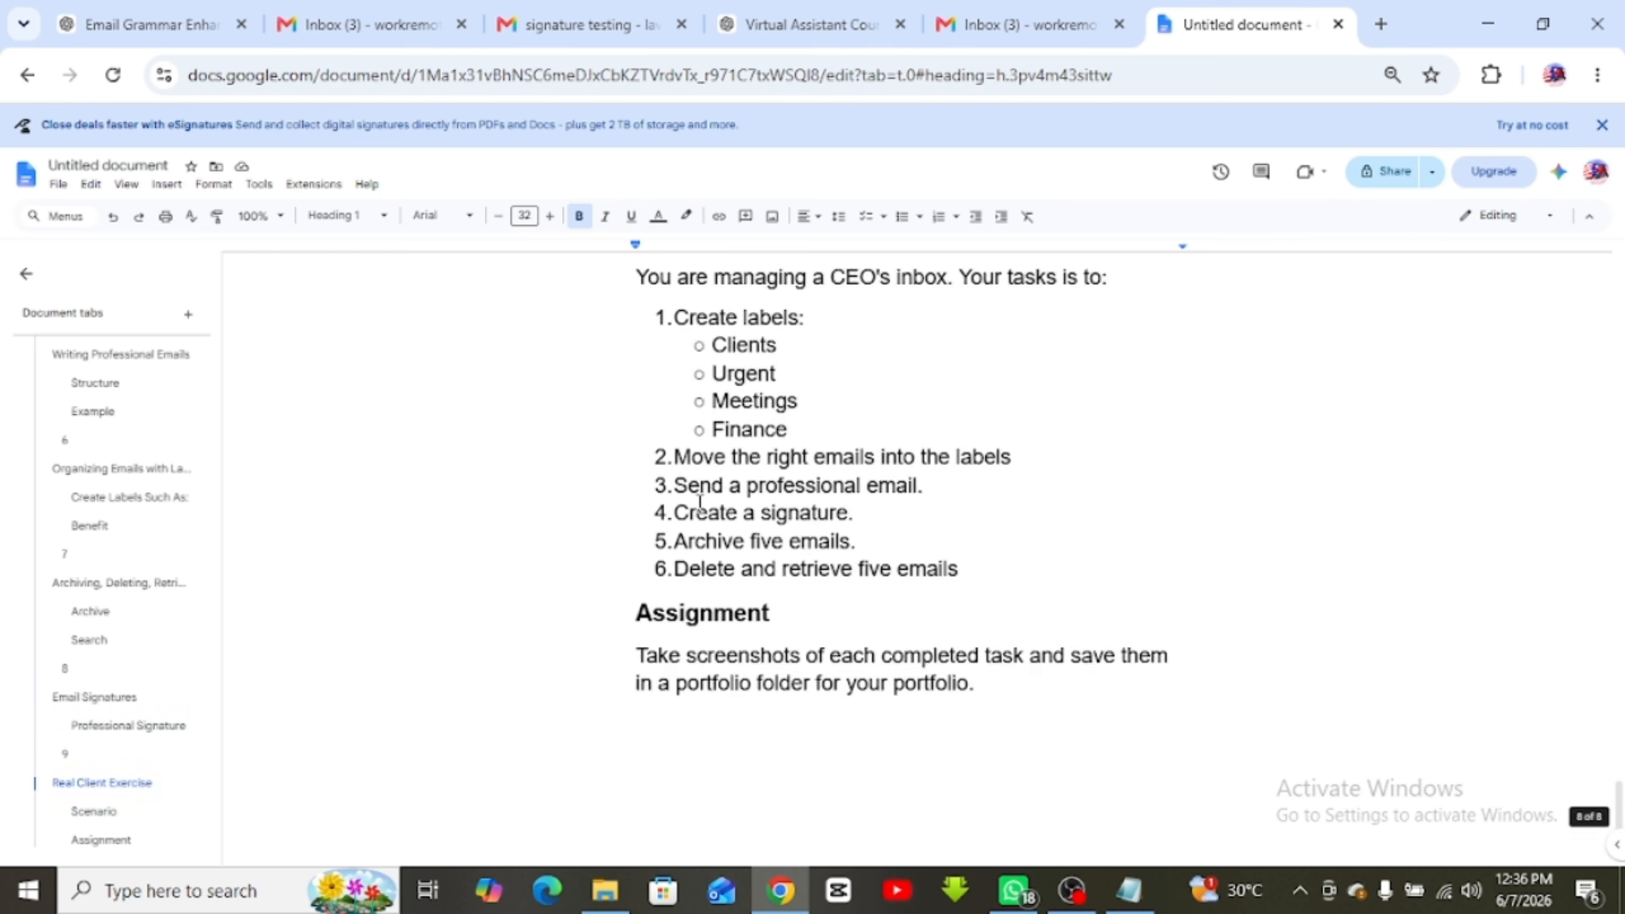
pyautogui.scroll(2, 700, 502)
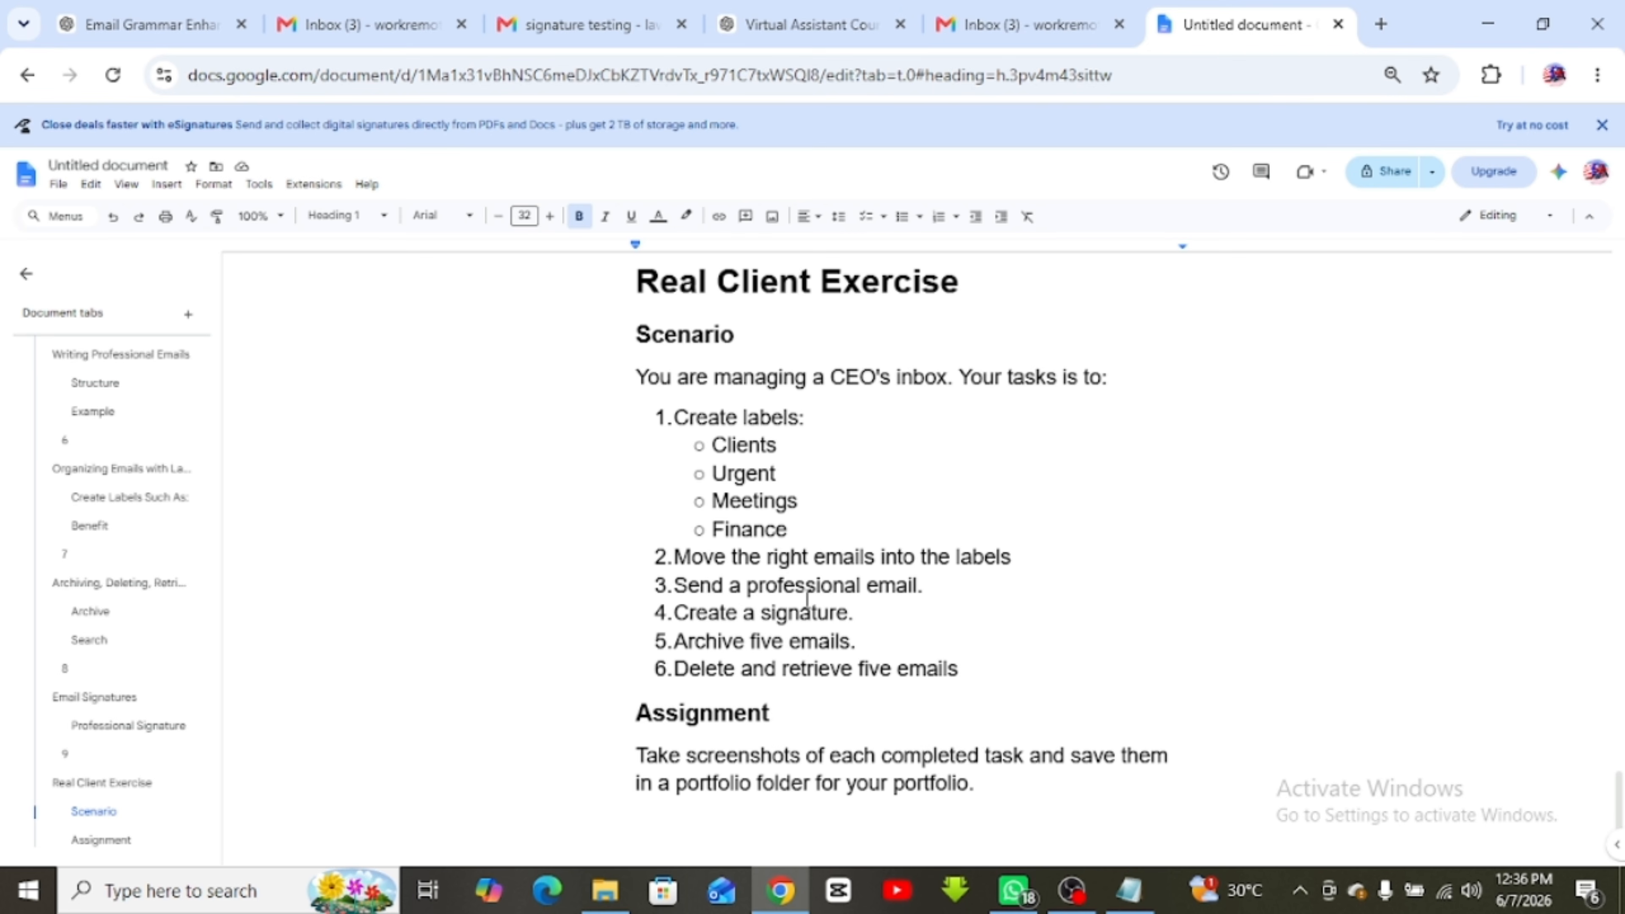
# Move the signature testing conversation into the Attention Needed Urgently label
pyautogui.click(1004, 24)
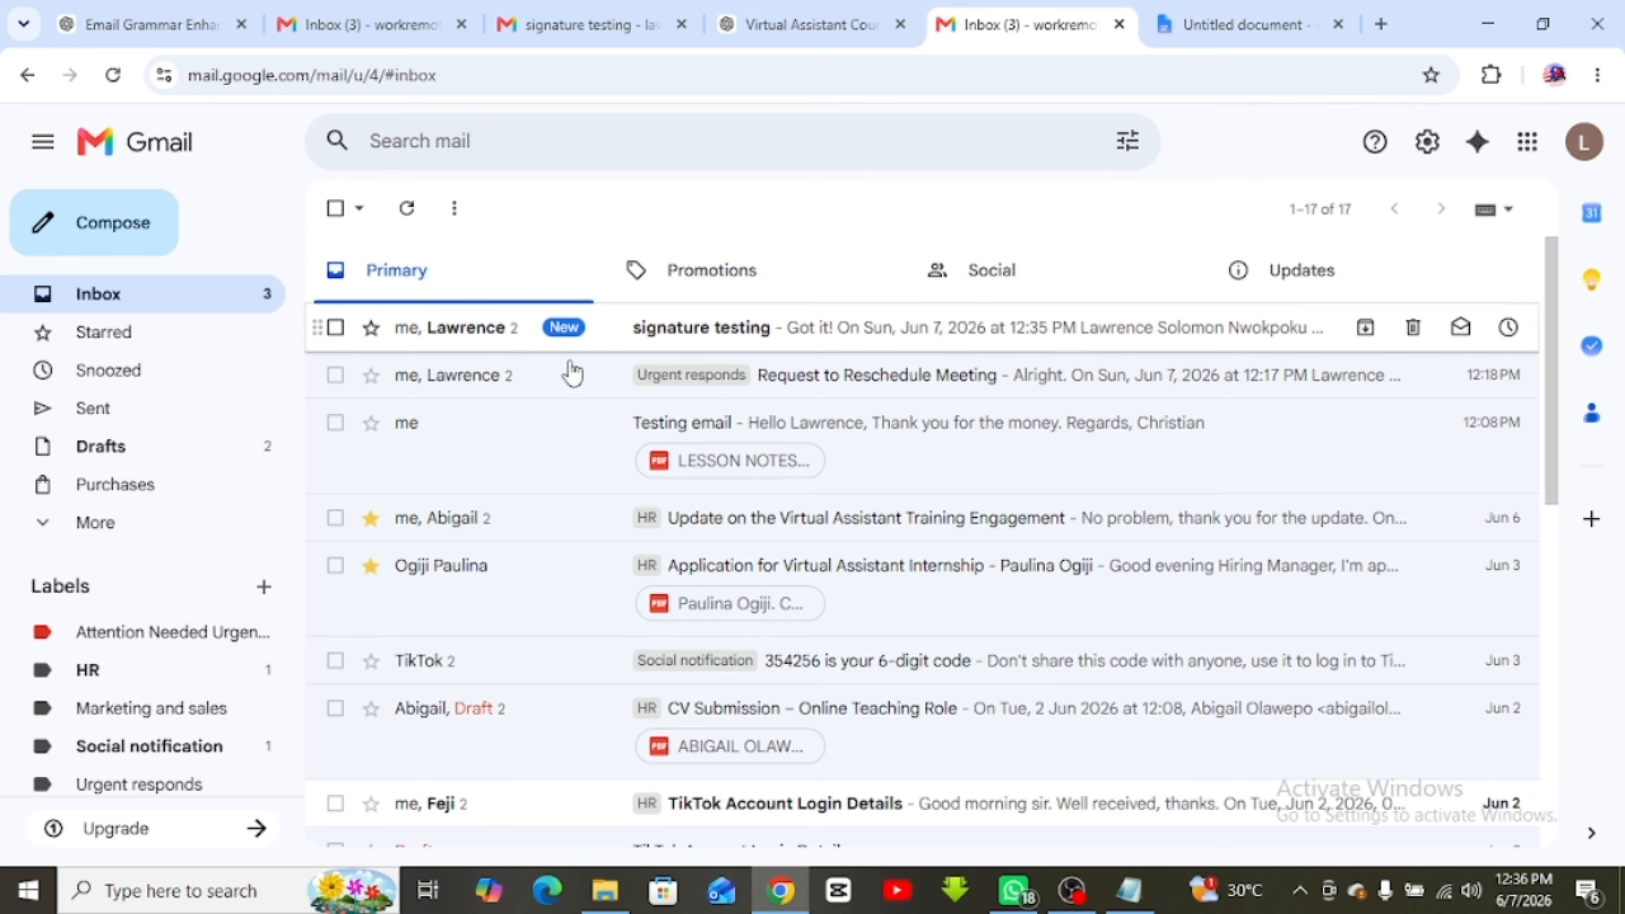
pyautogui.click(335, 329)
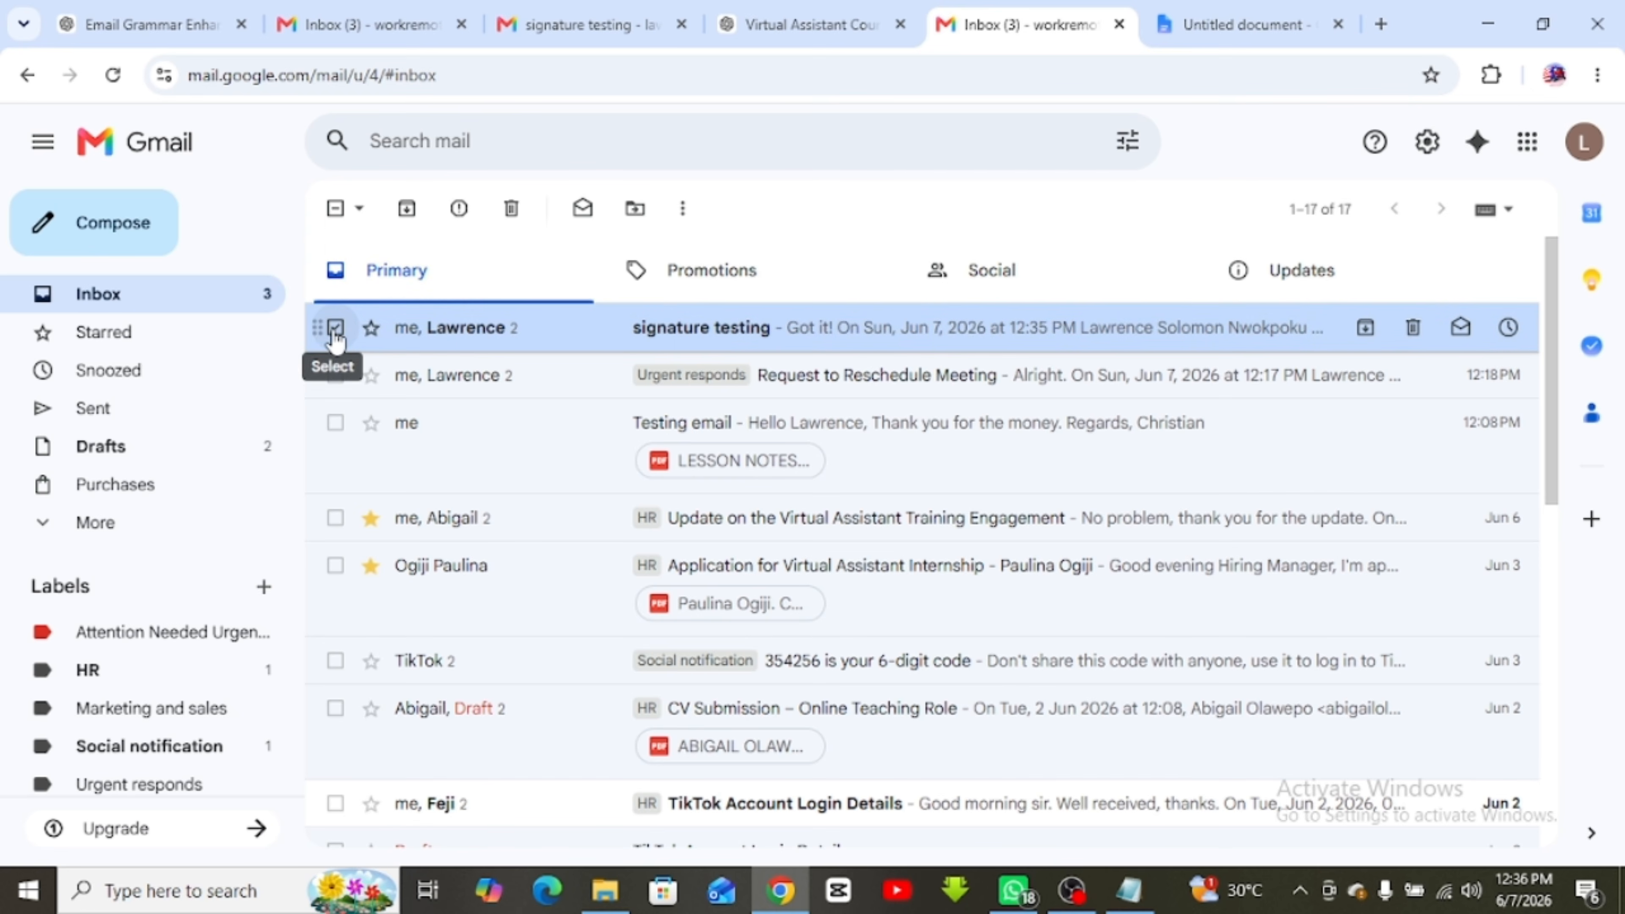
pyautogui.click(635, 208)
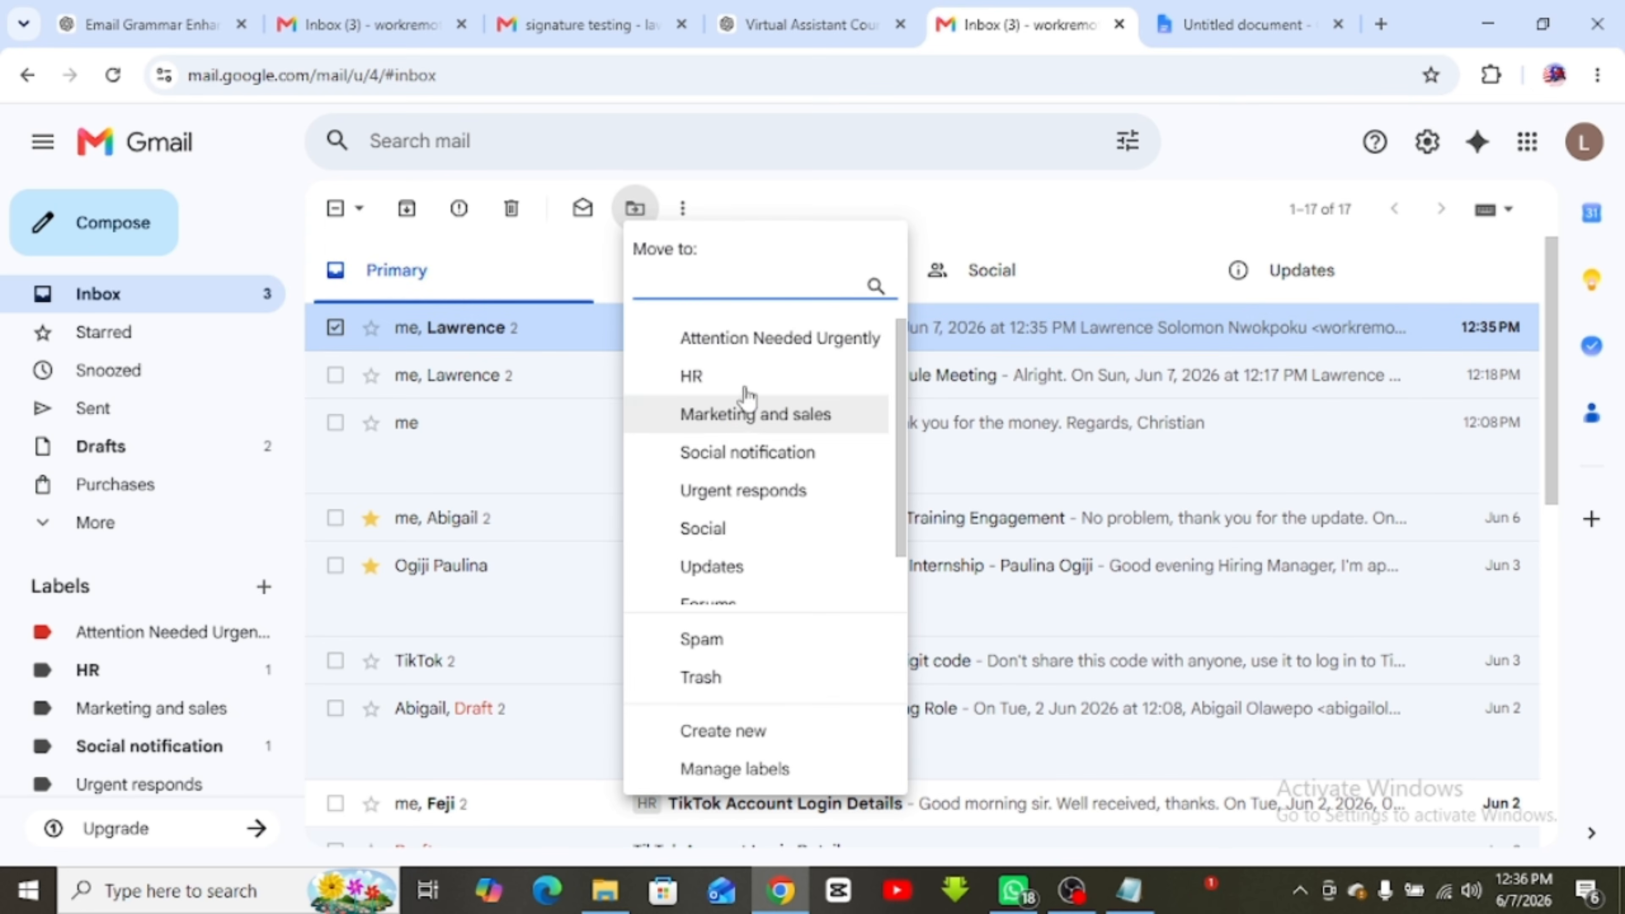
pyautogui.scroll(-1, 748, 518)
pyautogui.scroll(1, 743, 522)
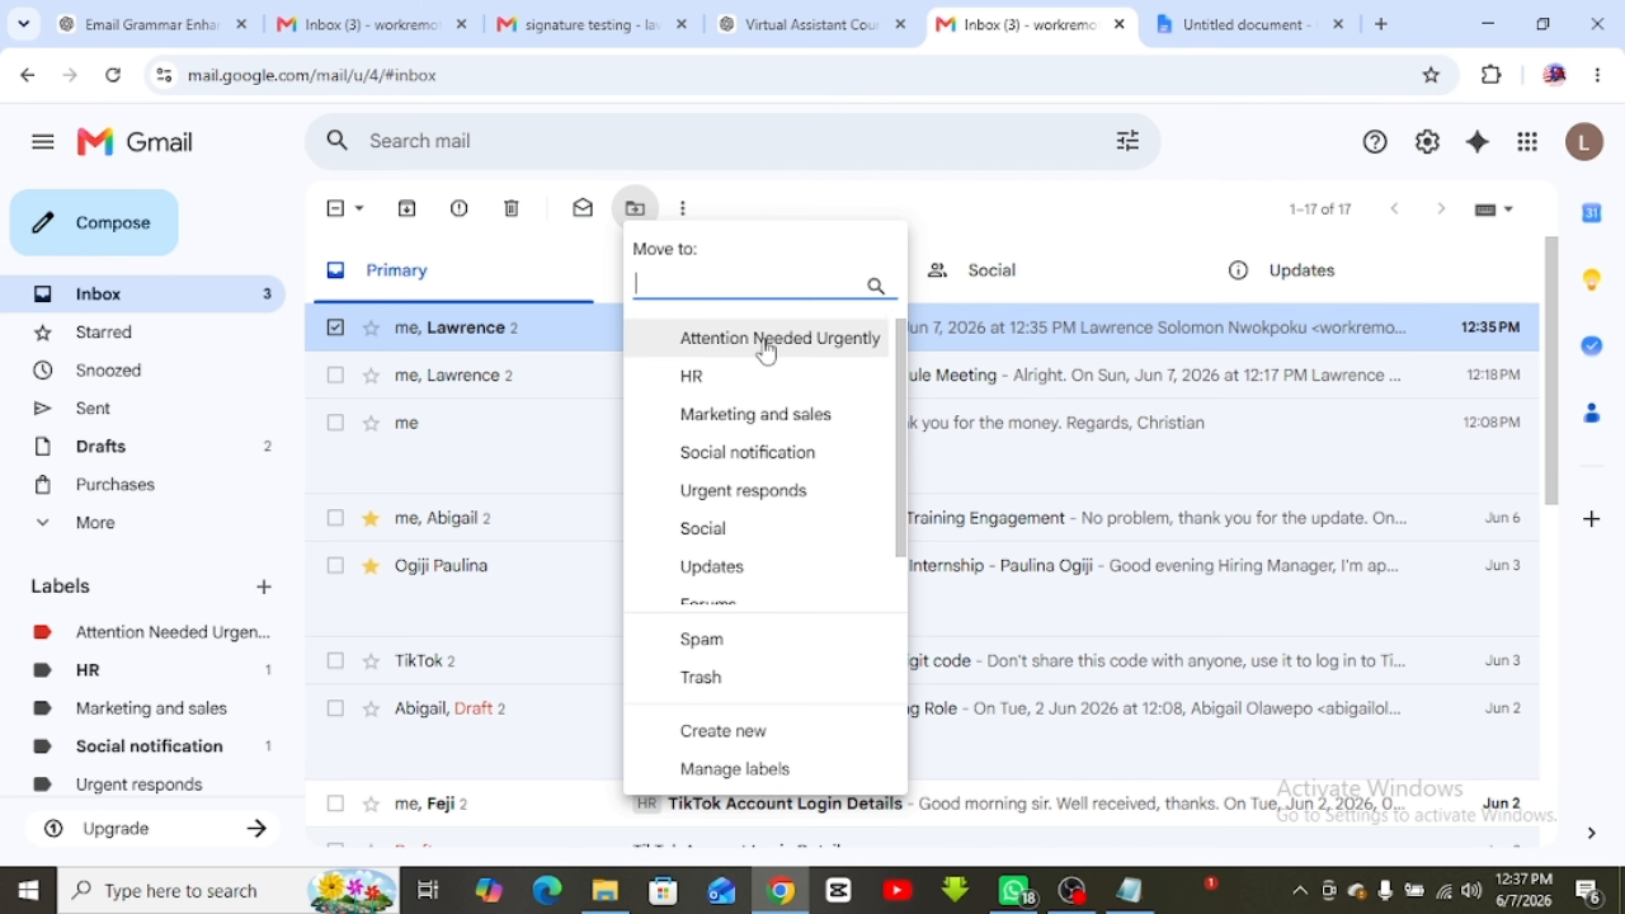
pyautogui.click(740, 343)
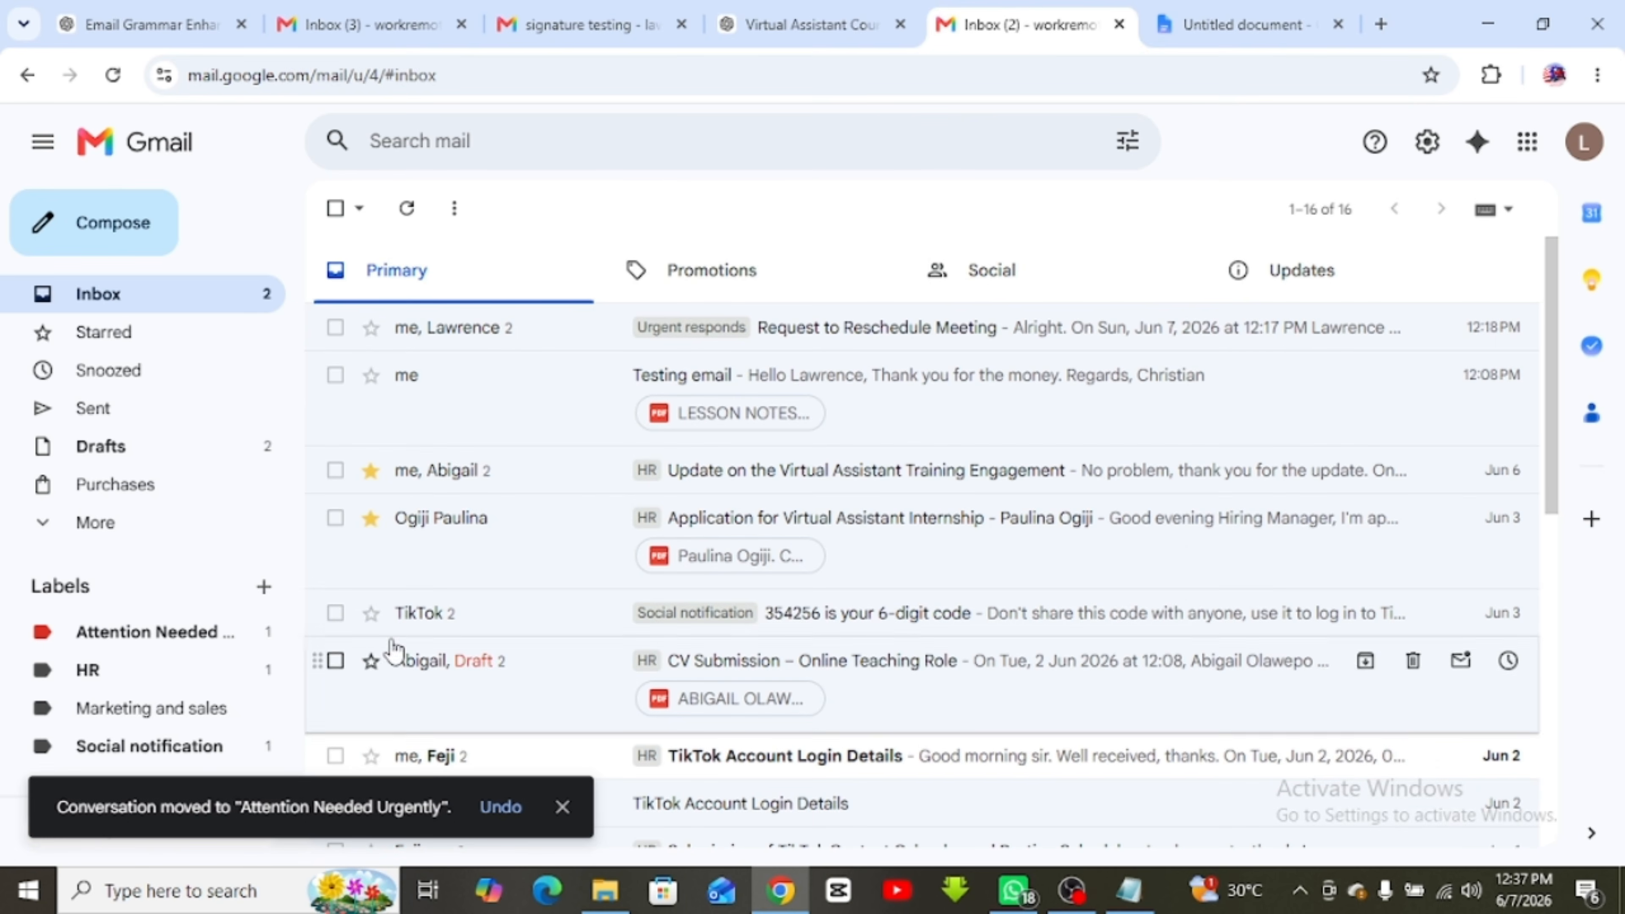
# Drag the Request to Reschedule Meeting and Testing email conversations onto the HR label
pyautogui.click(335, 327)
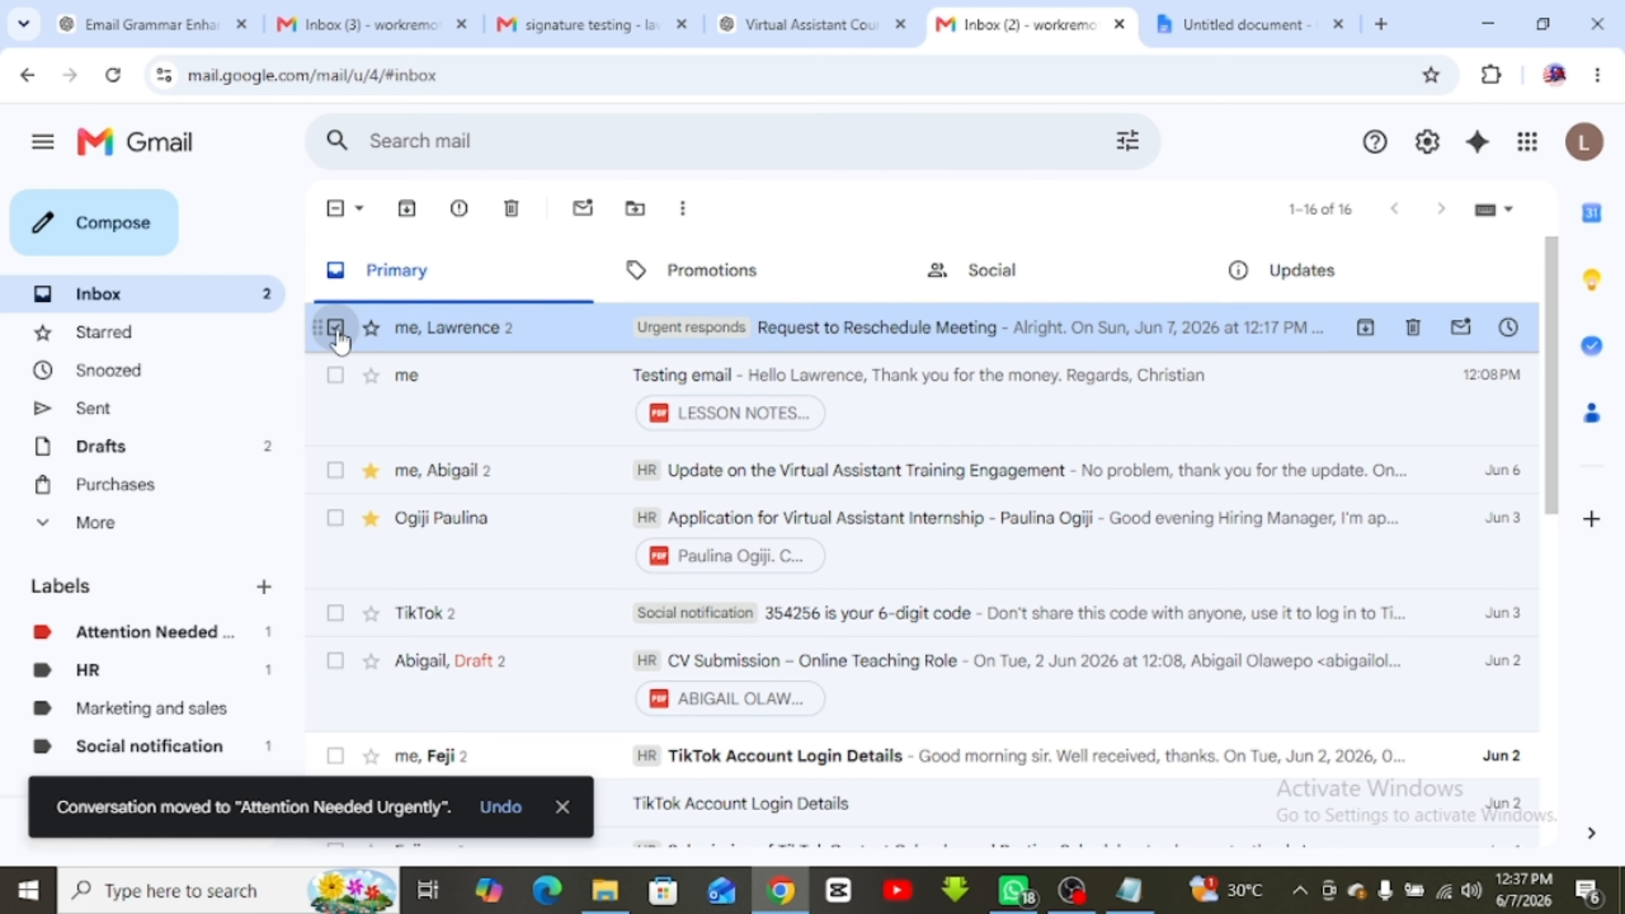
pyautogui.click(335, 375)
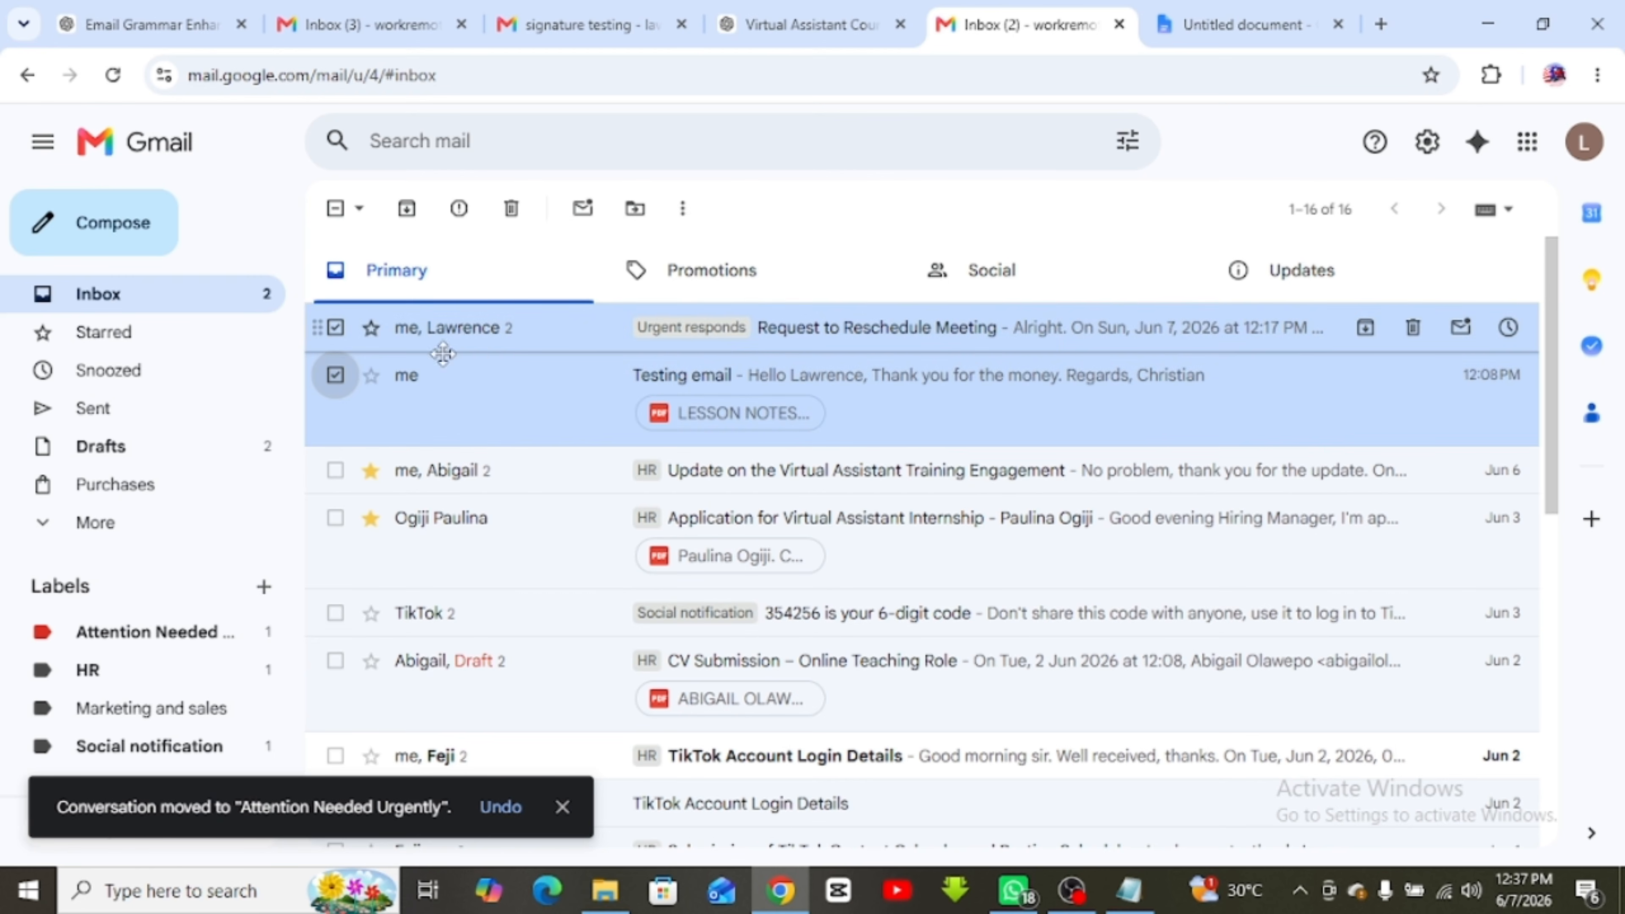
pyautogui.moveTo(442, 353); pyautogui.dragTo(78, 640)
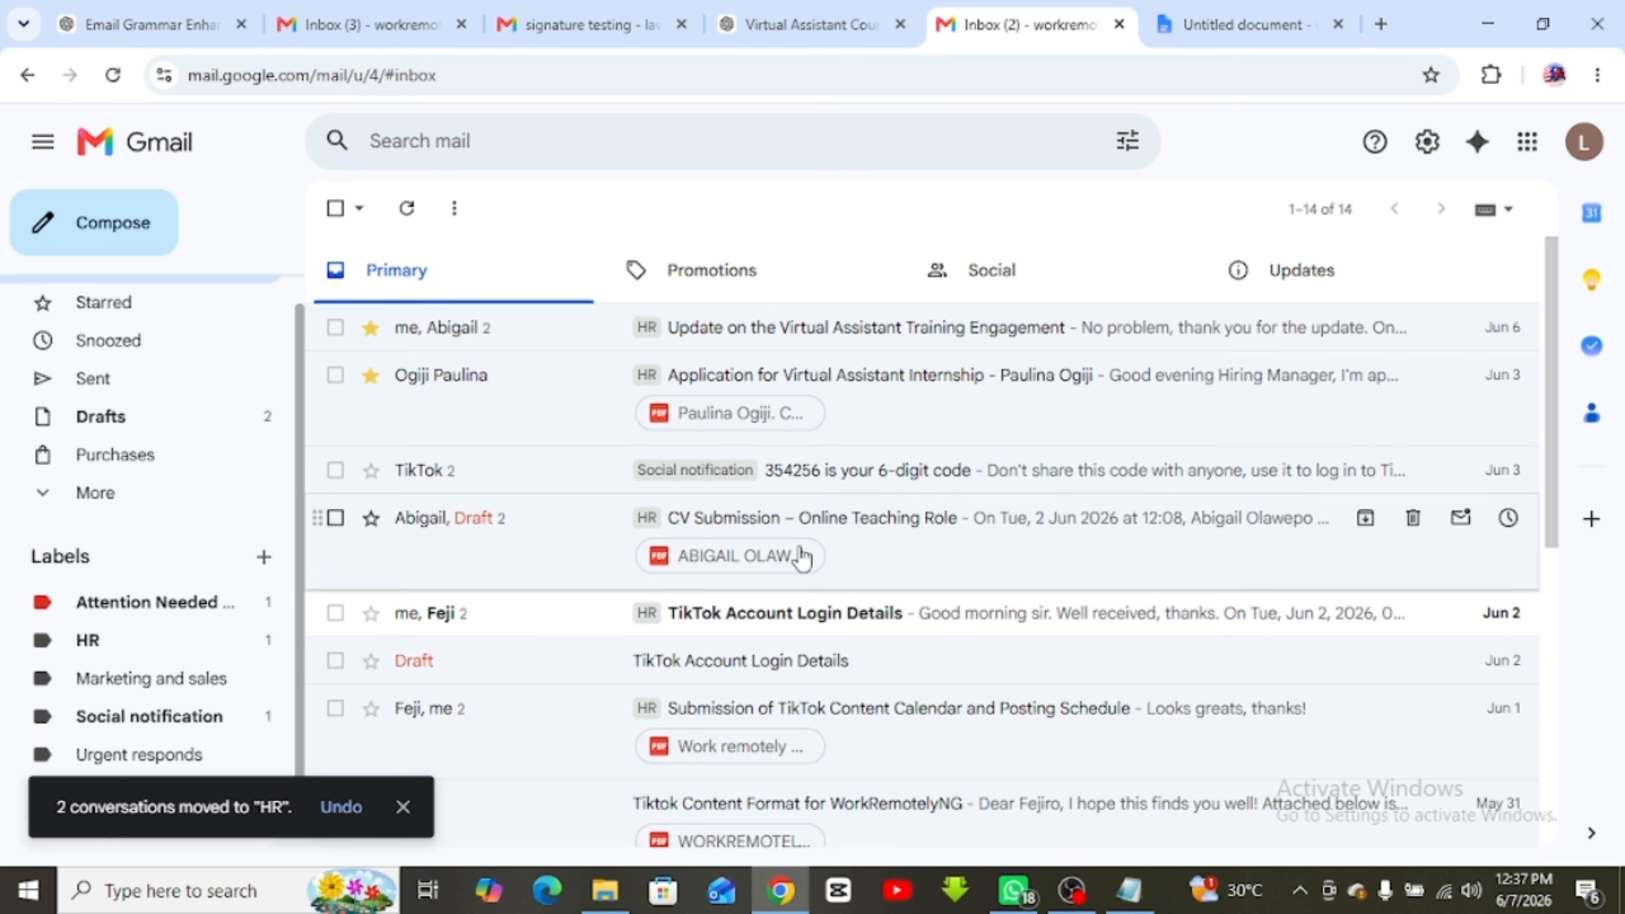
pyautogui.click(1240, 19)
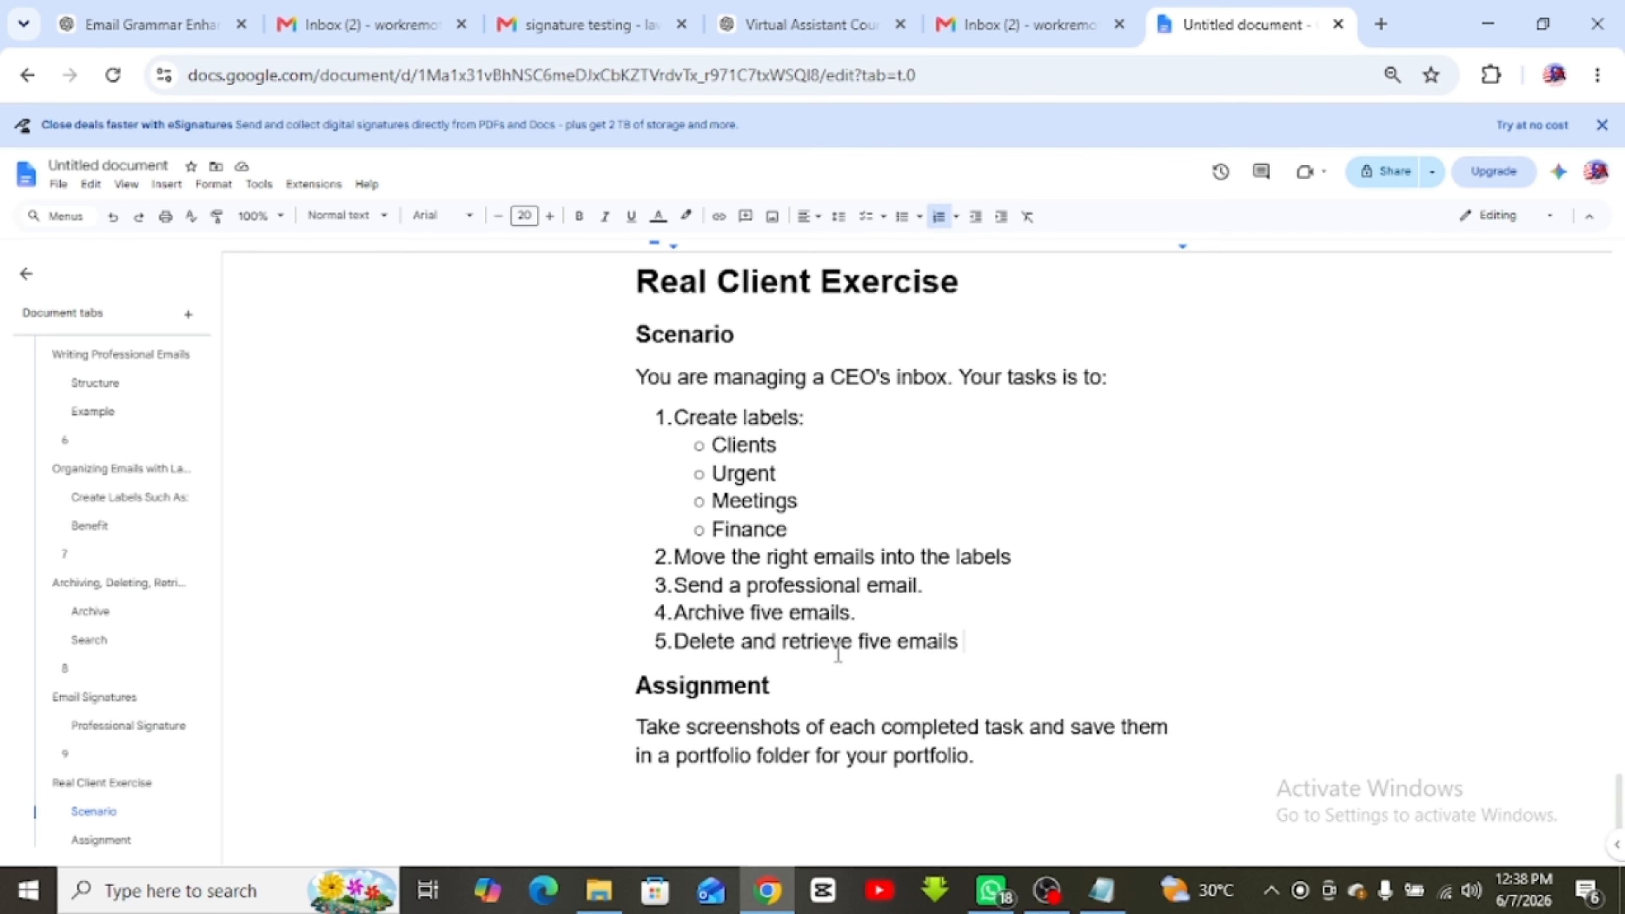
# Extend task 4 with ' and retrieve them into the inbox' and delete the duplicate word 'portfolio'
pyautogui.click(853, 611)
pyautogui.write('and retrieve them ')
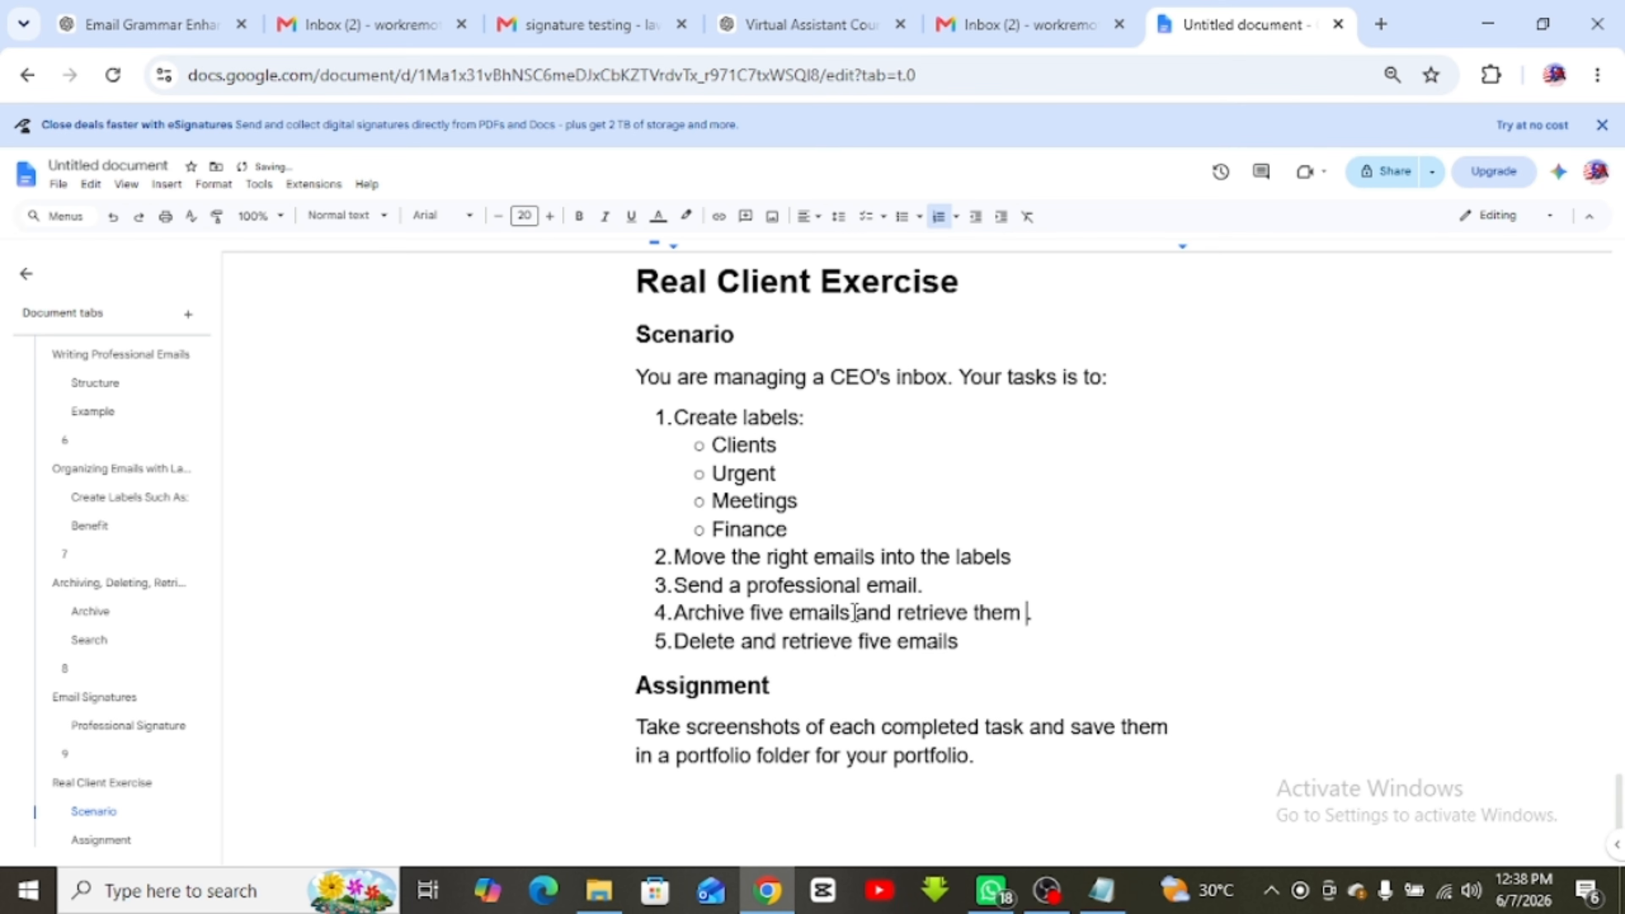
pyautogui.write('into the ')
pyautogui.write('invo')
pyautogui.press('BackSpace')
pyautogui.press('BackSpace')
pyautogui.write('box')
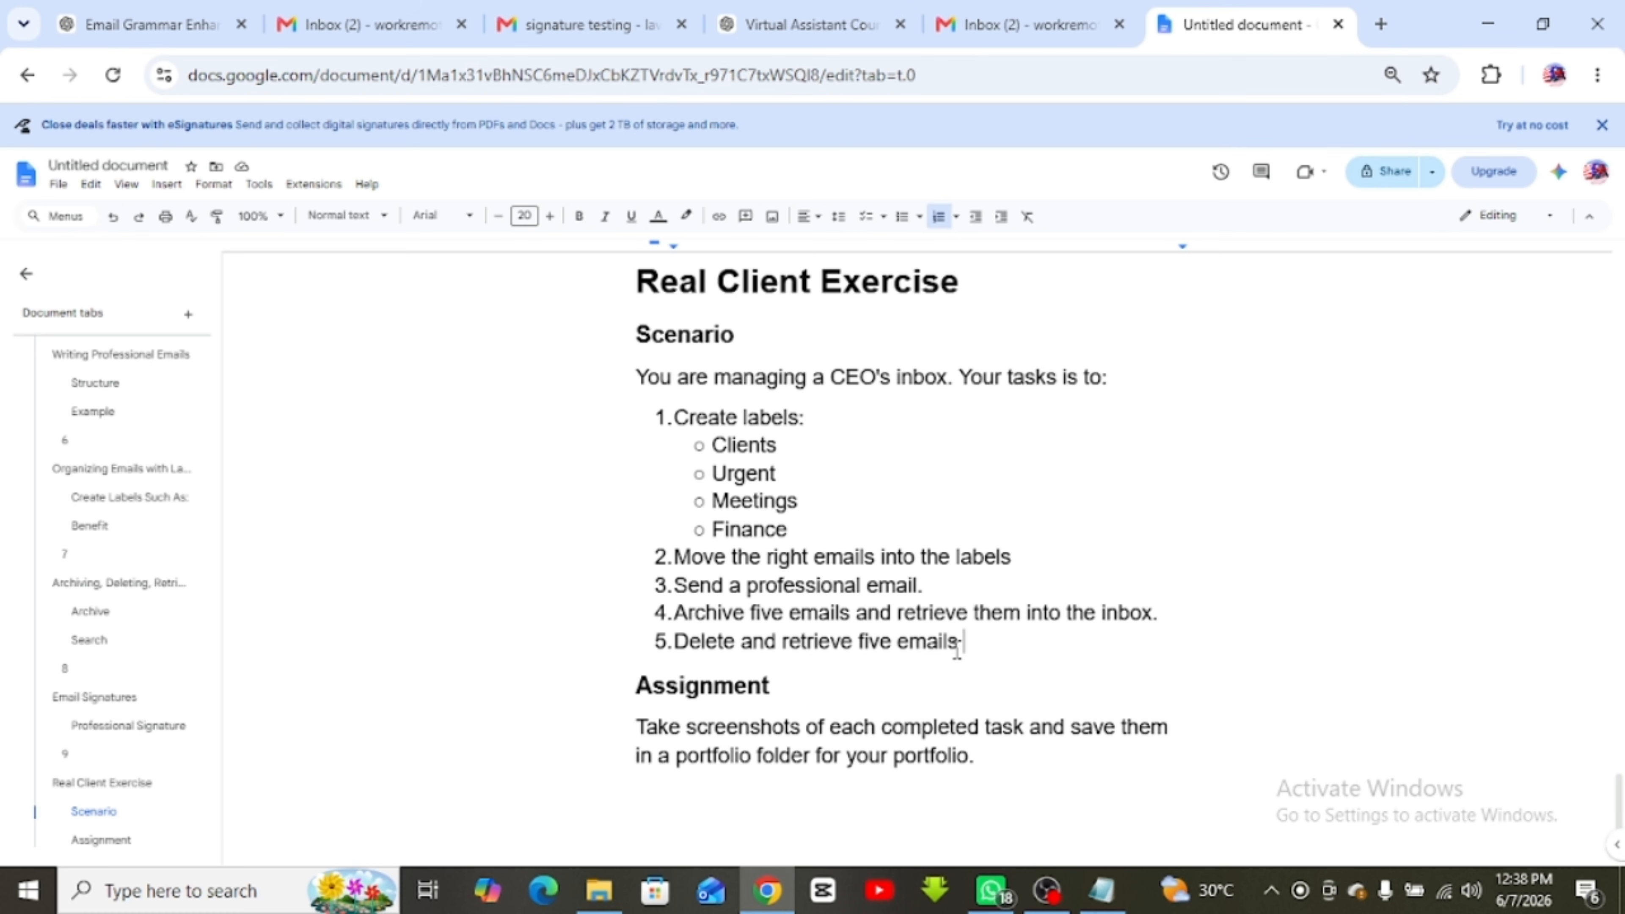
pyautogui.doubleClick(736, 758)
pyautogui.press('BackSpace')
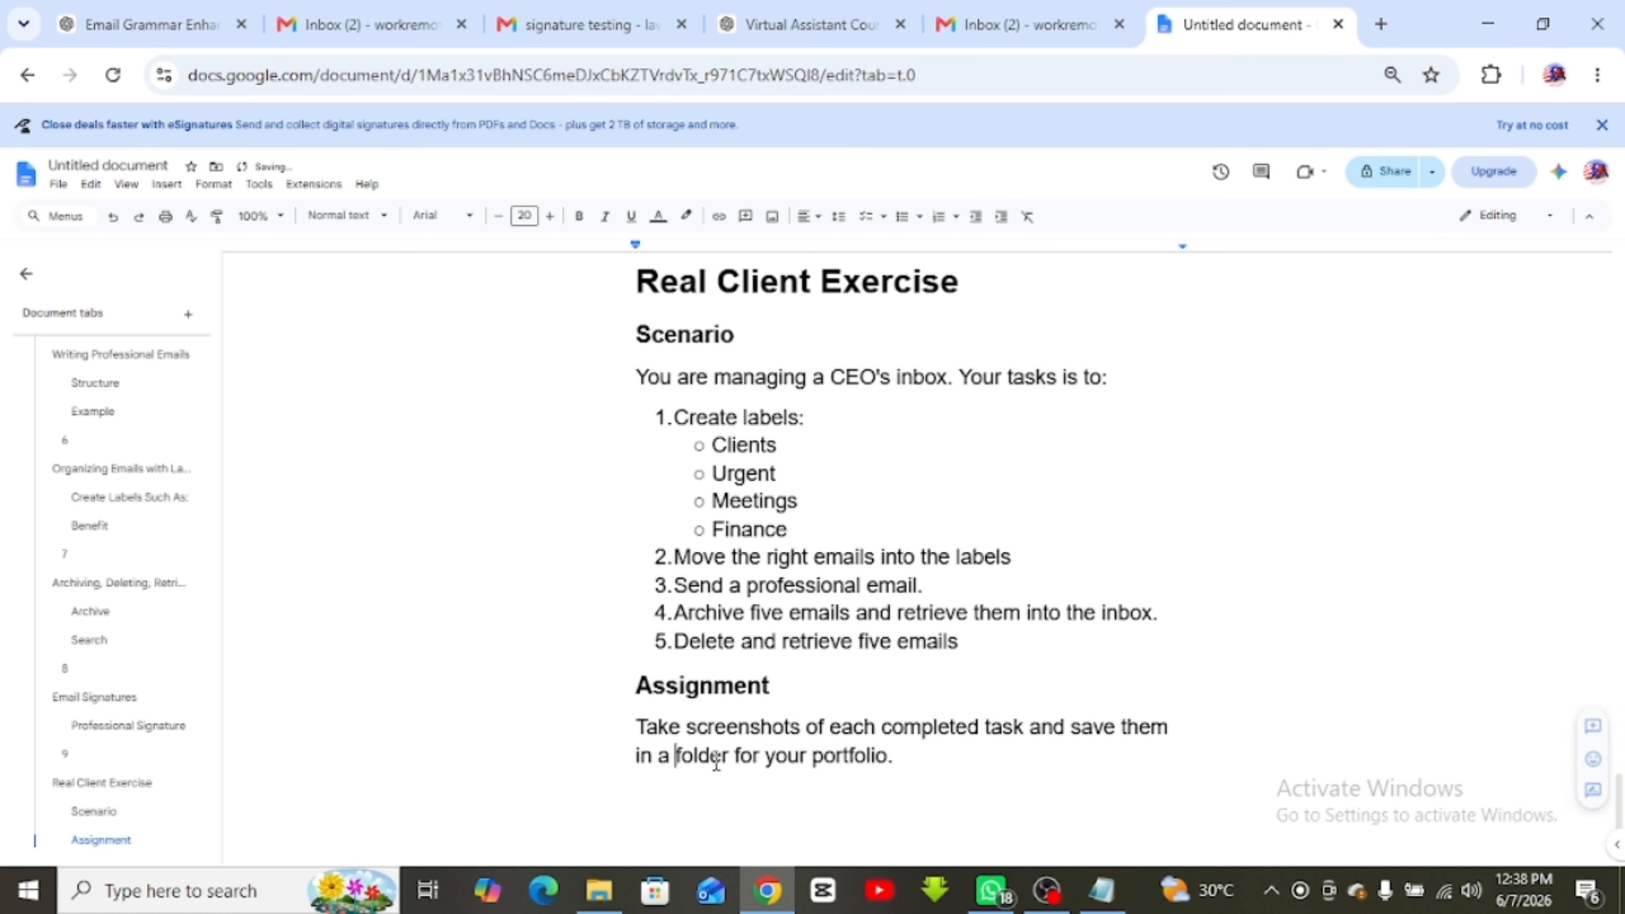